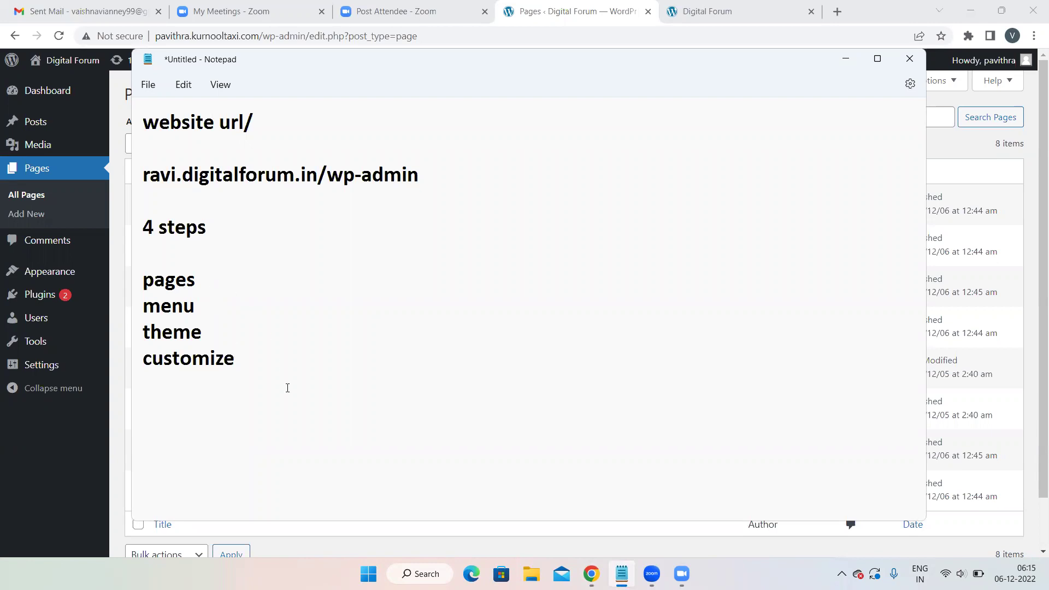
# - Highlight "pages" in the notes, minimize Notepad and open the installed themes list in the WordPress admin
pyautogui.moveTo(199, 280); pyautogui.dragTo(139, 285)
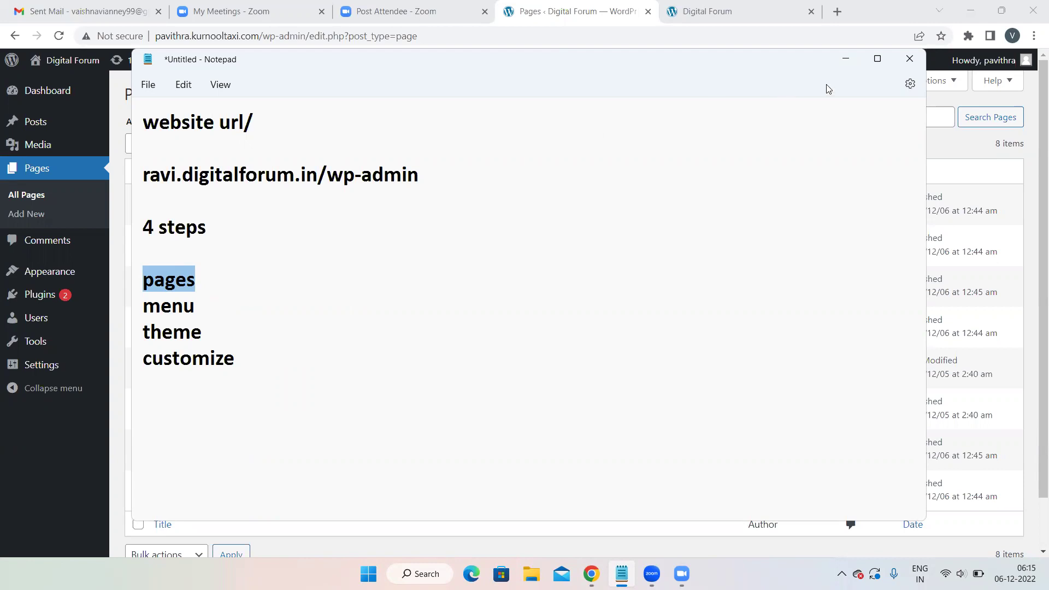
pyautogui.moveTo(837, 61); pyautogui.dragTo(840, 66)
pyautogui.click(839, 66)
pyautogui.moveTo(71, 271)
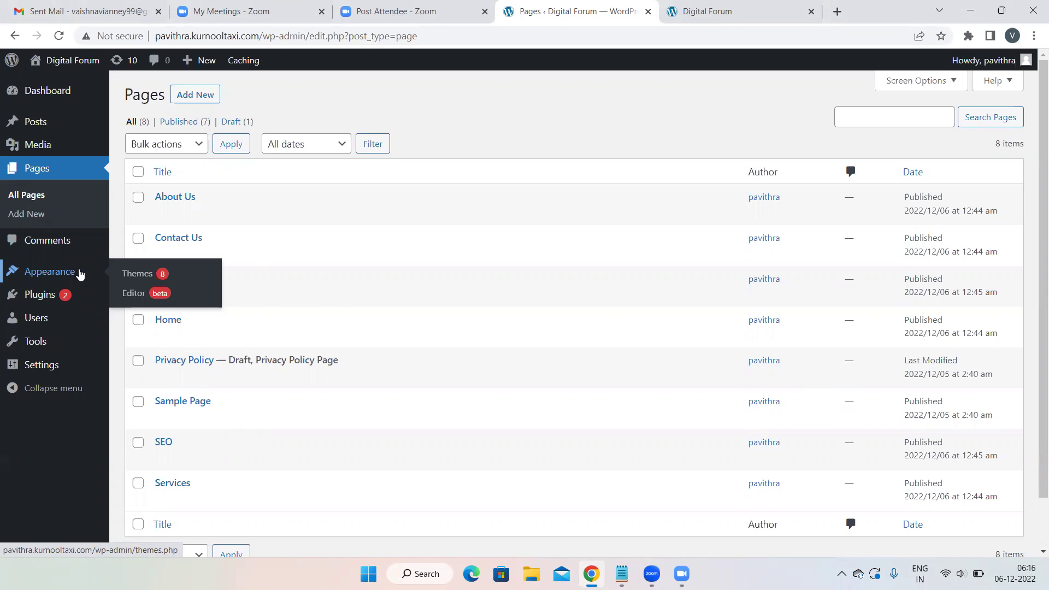
pyautogui.click(140, 272)
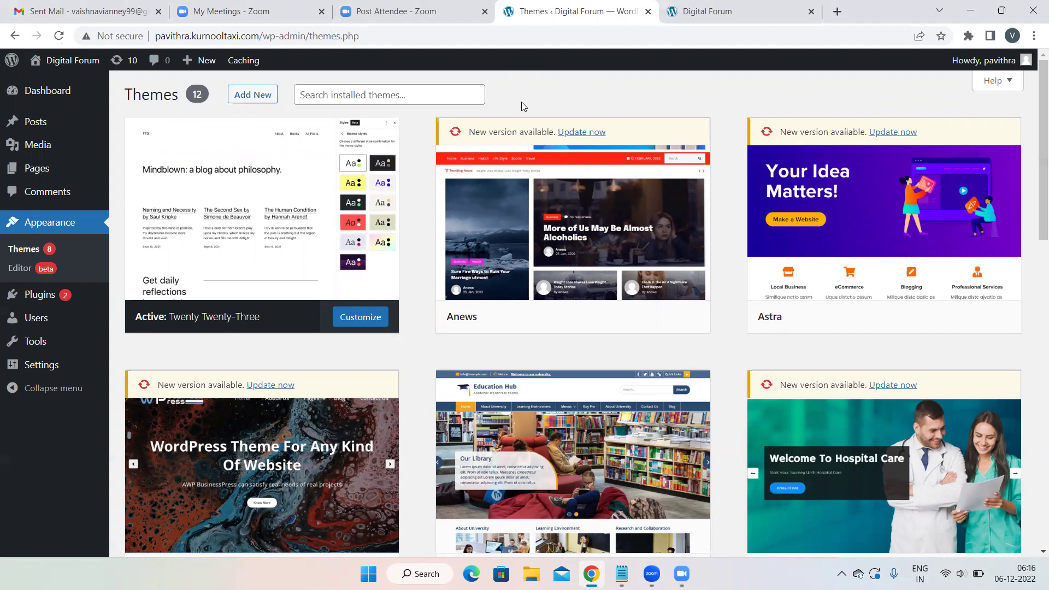
# - Check how the Digital Forum site's front page looks with the active theme and return to the themes list
pyautogui.click(735, 4)
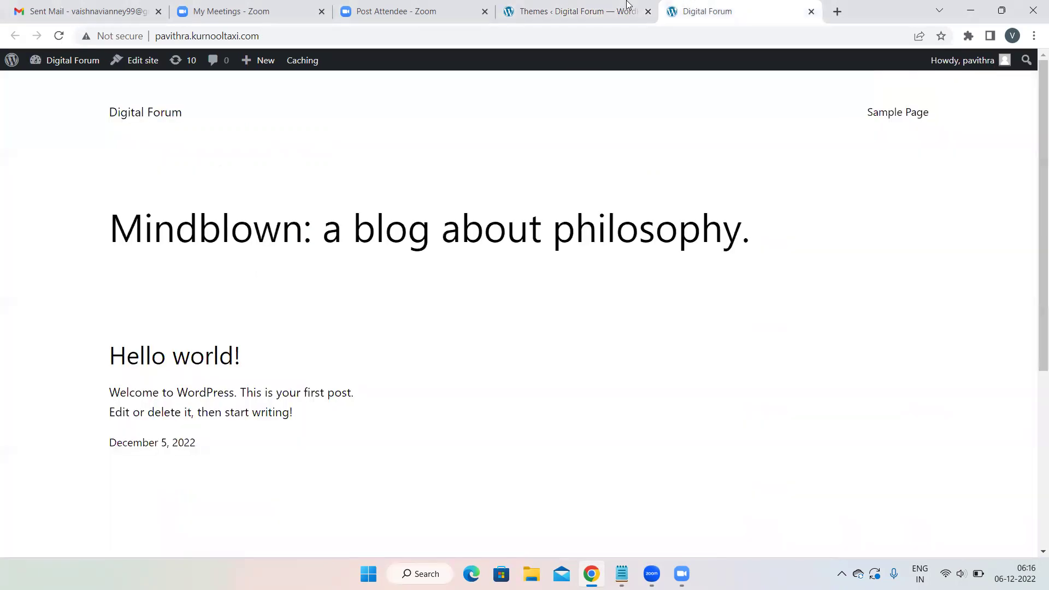
pyautogui.click(586, 4)
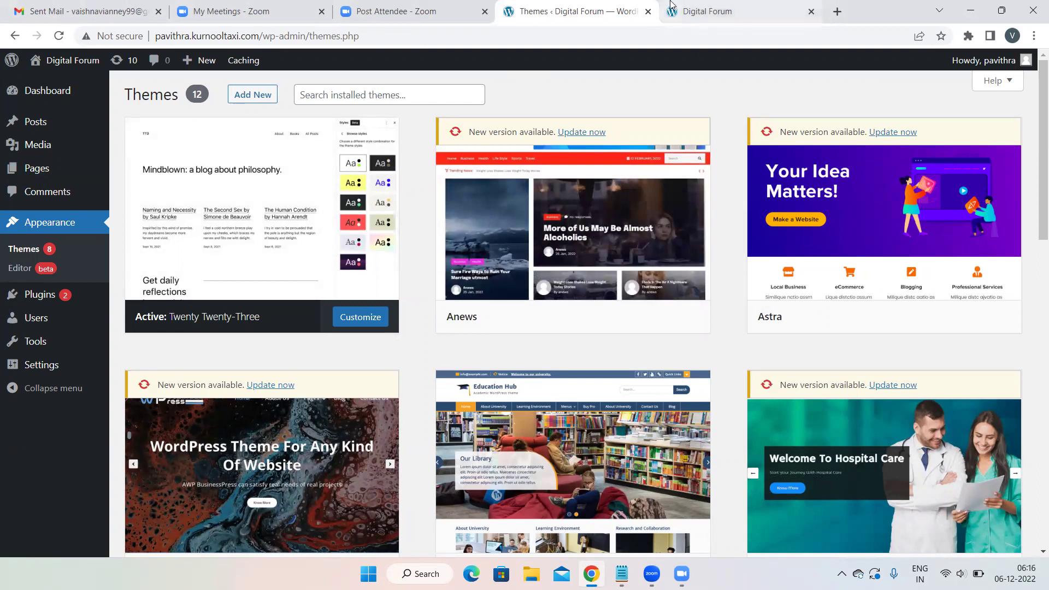
pyautogui.click(672, 4)
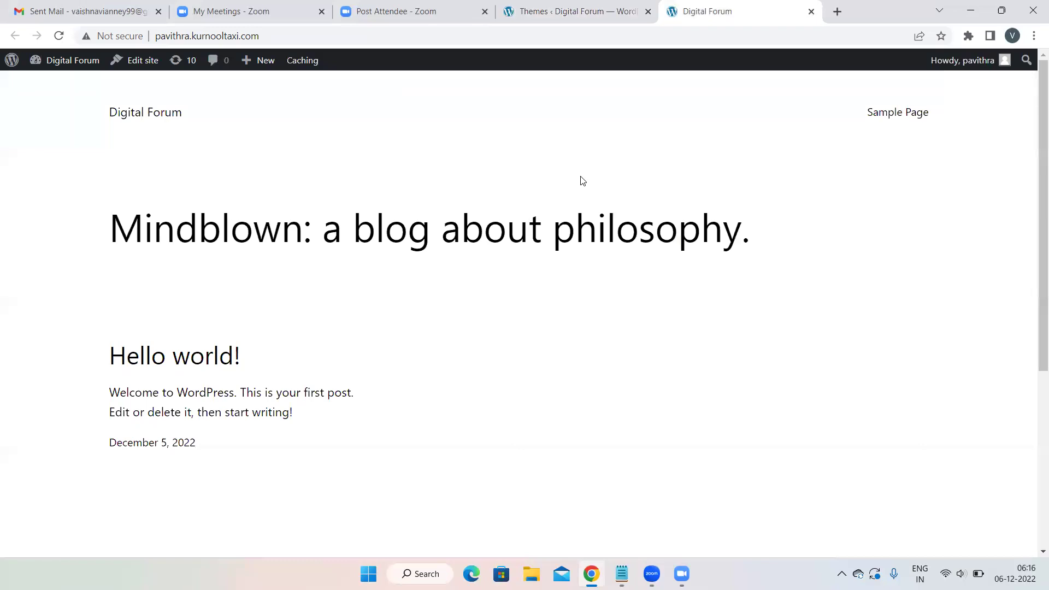
pyautogui.click(575, 6)
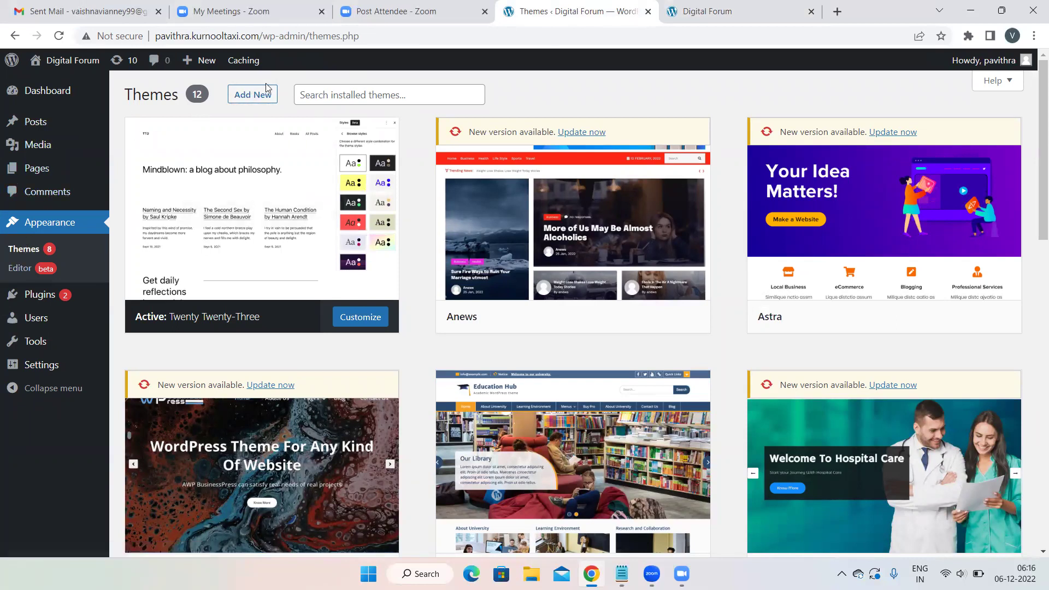
# - Look through the installed themes to compare their designs and their activation and preview options
pyautogui.moveTo(648, 318)
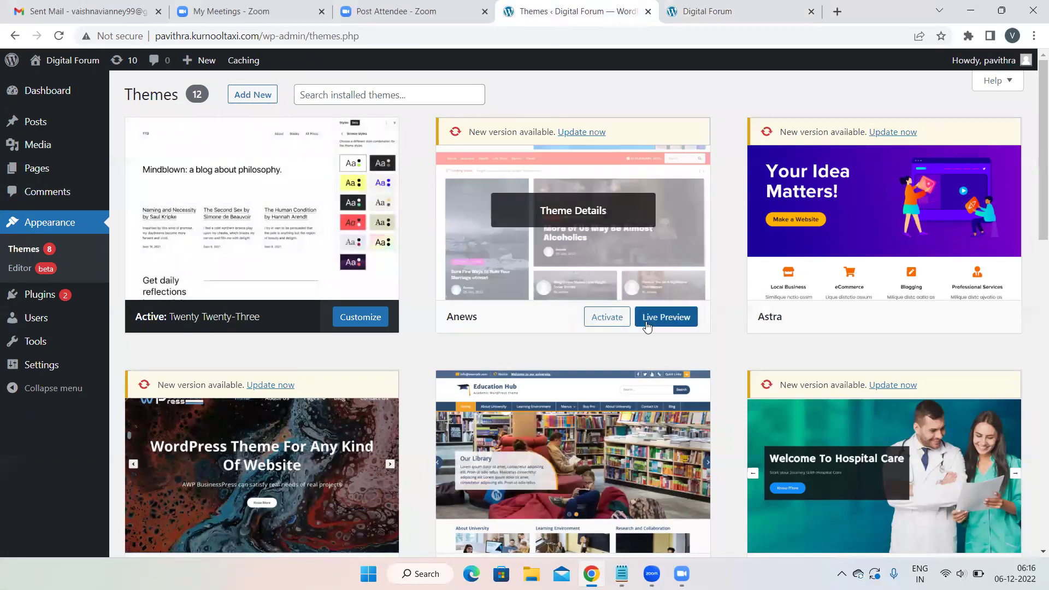
pyautogui.scroll(-1, 647, 327)
pyautogui.scroll(-3, 647, 327)
pyautogui.scroll(-1, 371, 229)
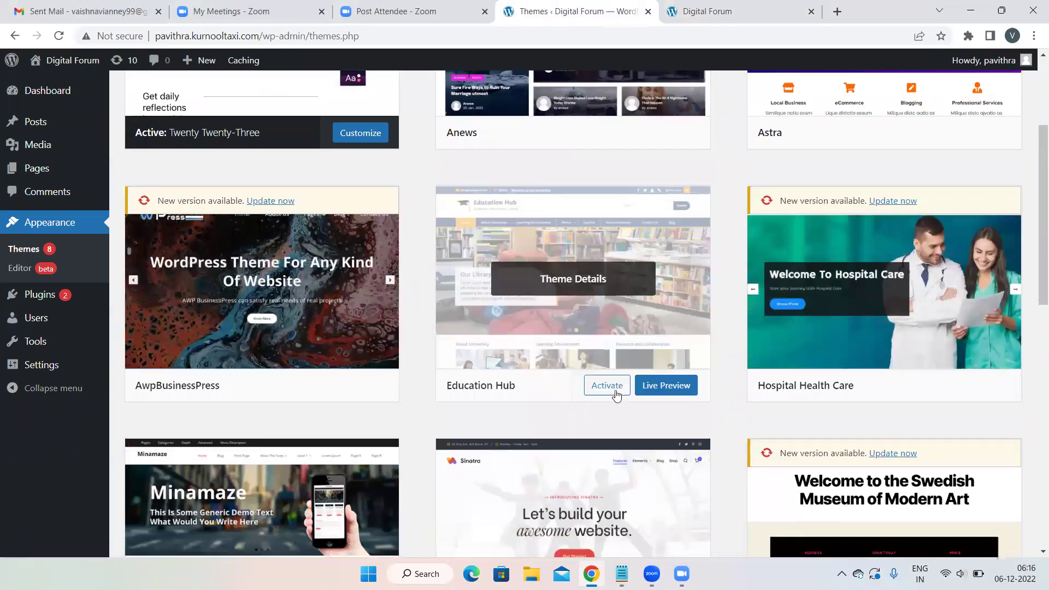
pyautogui.scroll(-5, 589, 290)
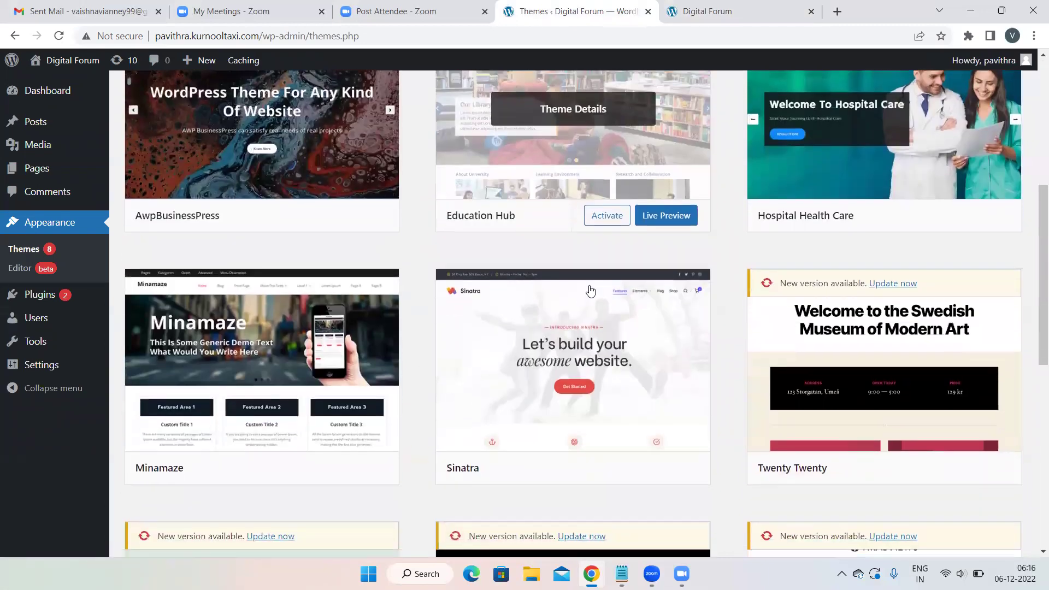
pyautogui.scroll(6, 590, 290)
pyautogui.scroll(3, 434, 202)
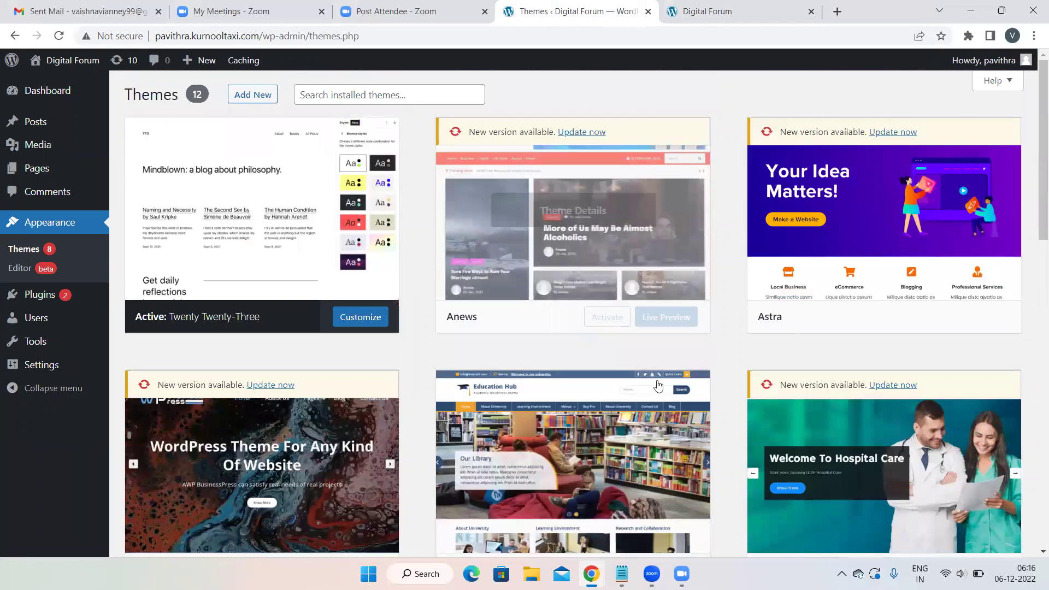
pyautogui.scroll(-2, 473, 398)
pyautogui.scroll(-4, 473, 398)
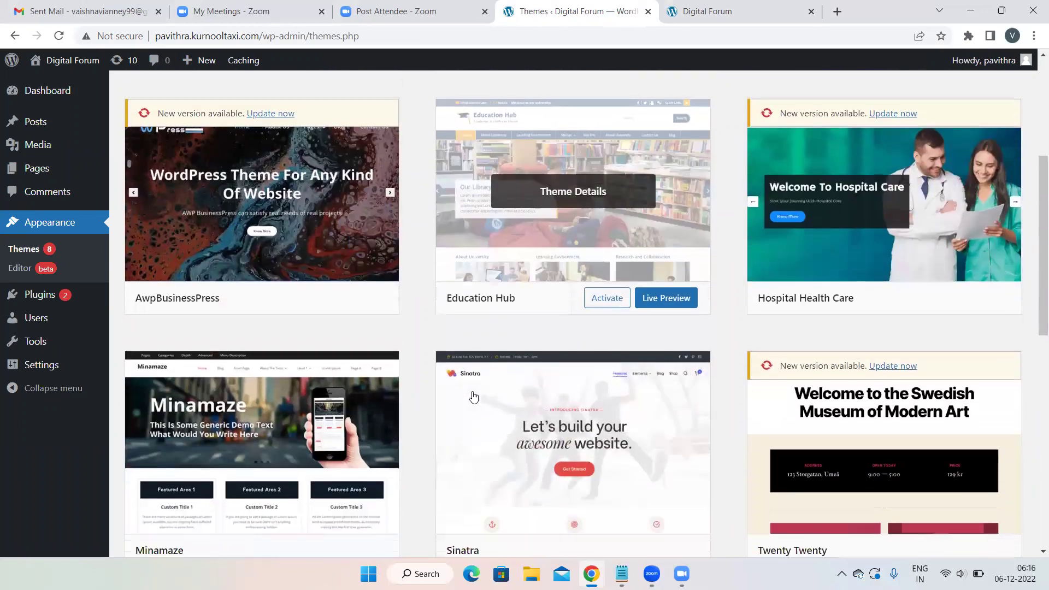
pyautogui.scroll(2, 473, 398)
pyautogui.scroll(3, 473, 398)
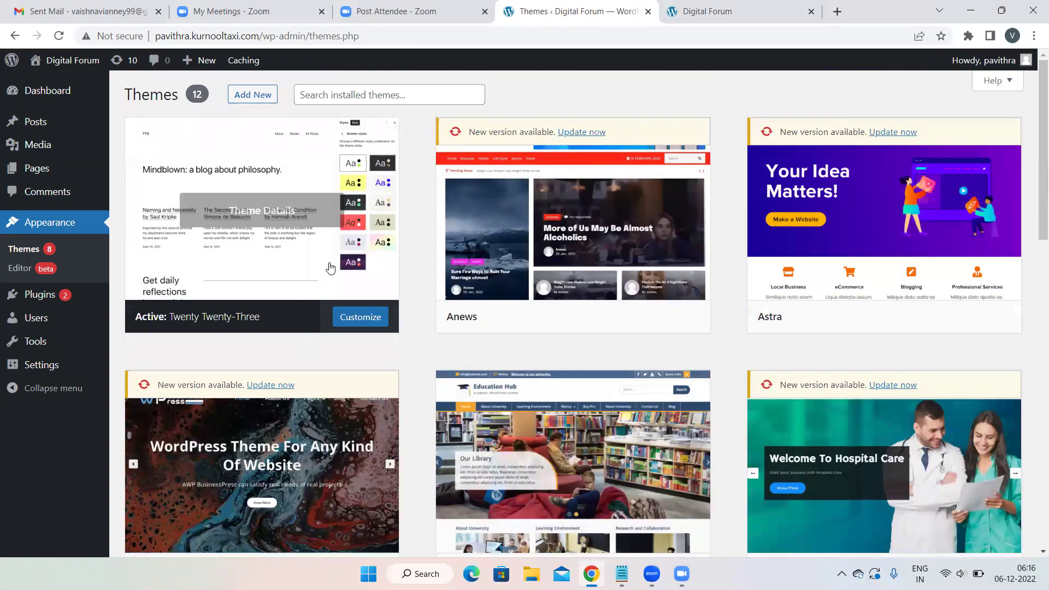
# - Search the themes available to add for "education hub" and activate the Education Hub theme
pyautogui.click(259, 94)
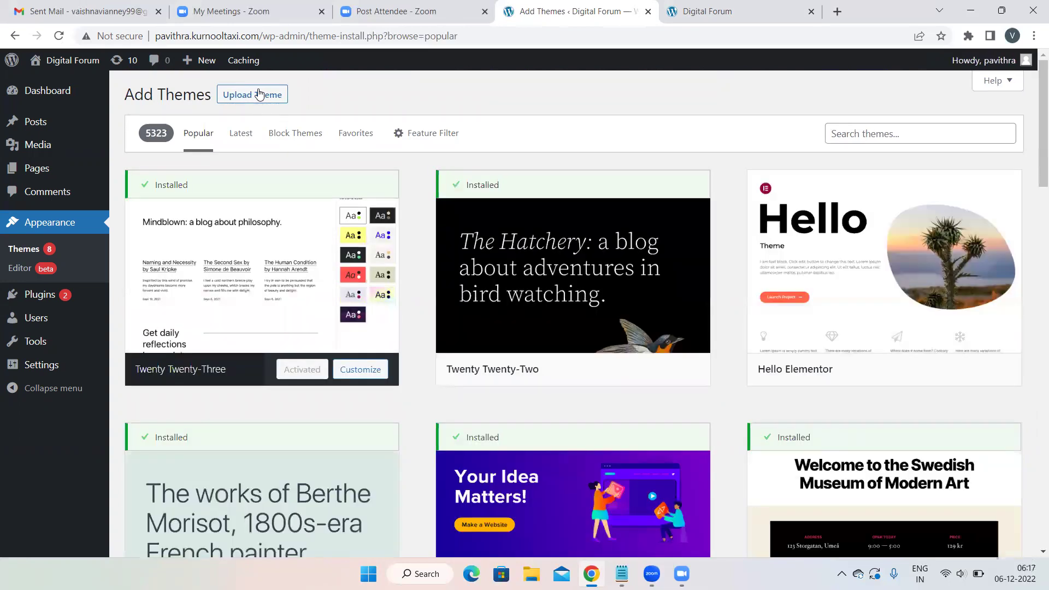
pyautogui.click(861, 131)
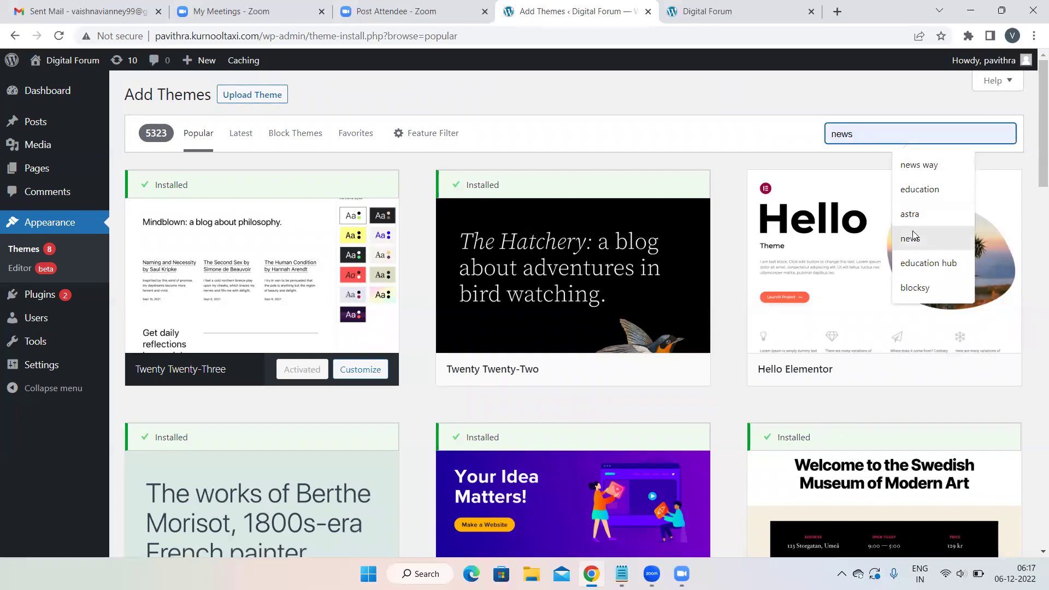
pyautogui.click(920, 264)
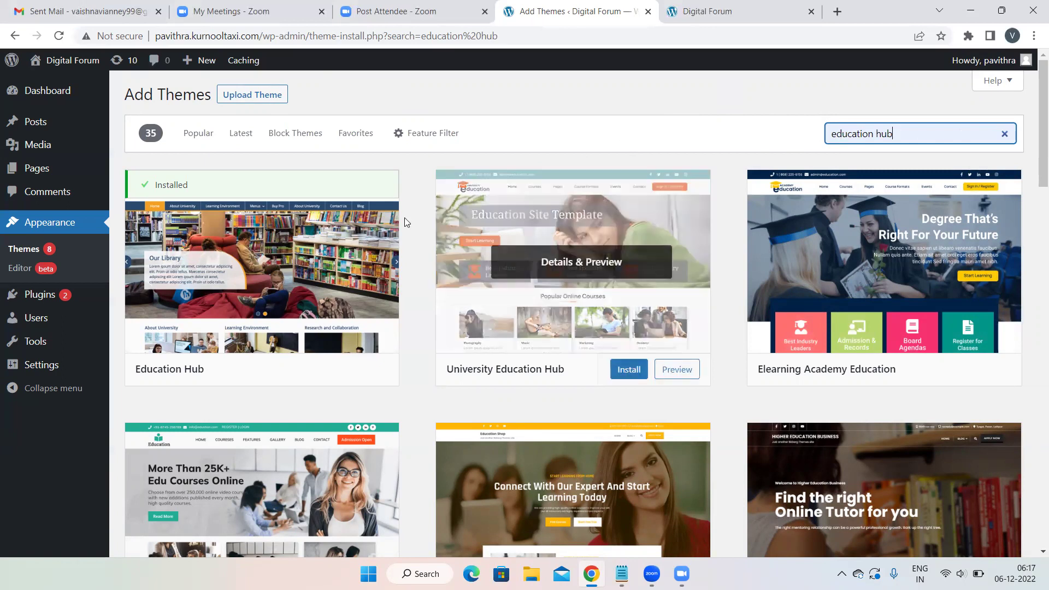
pyautogui.moveTo(625, 280)
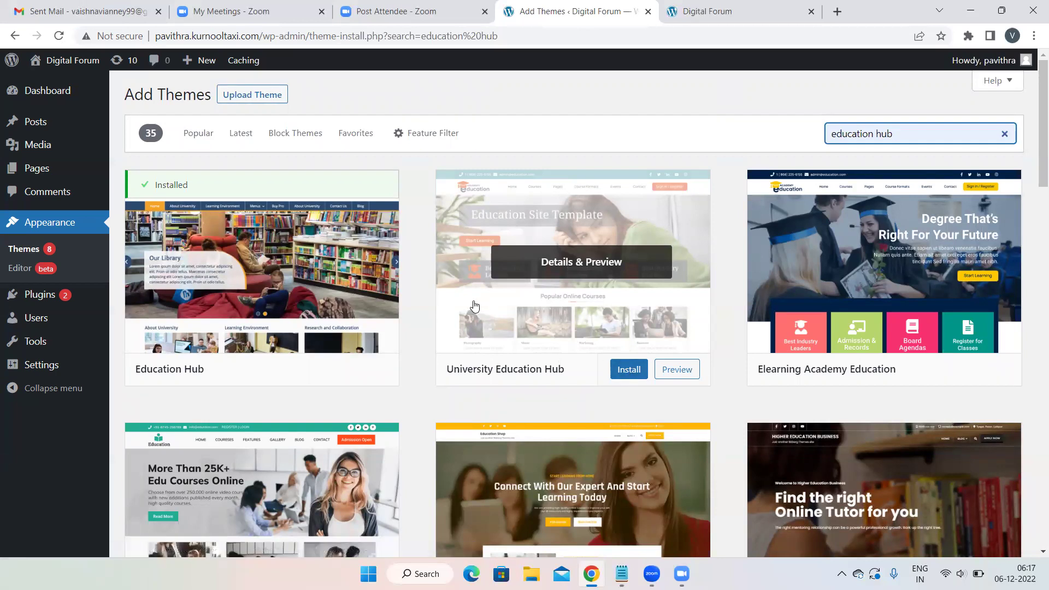
pyautogui.moveTo(185, 226)
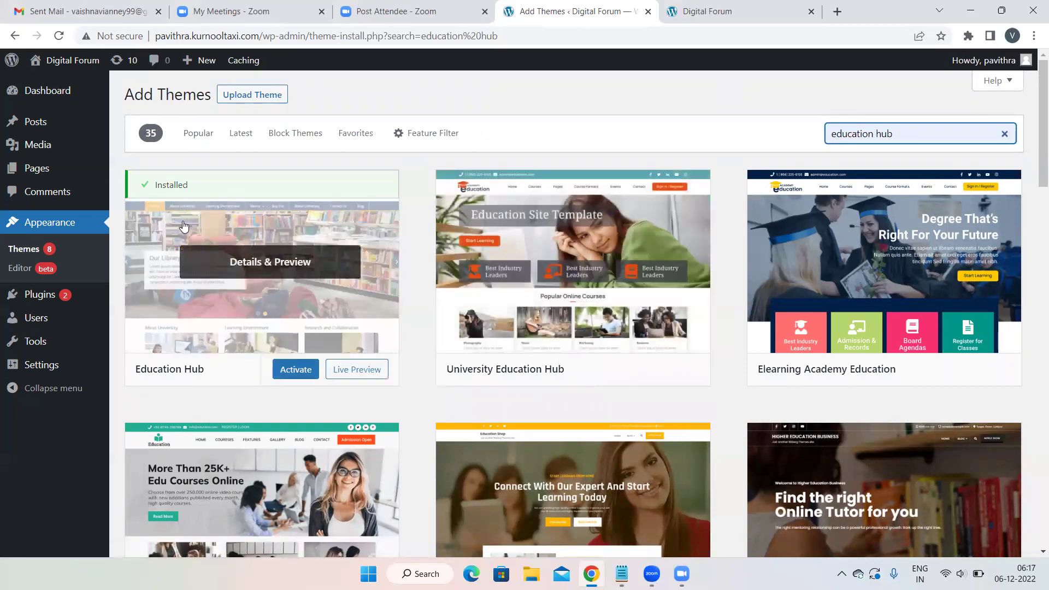
pyautogui.click(295, 367)
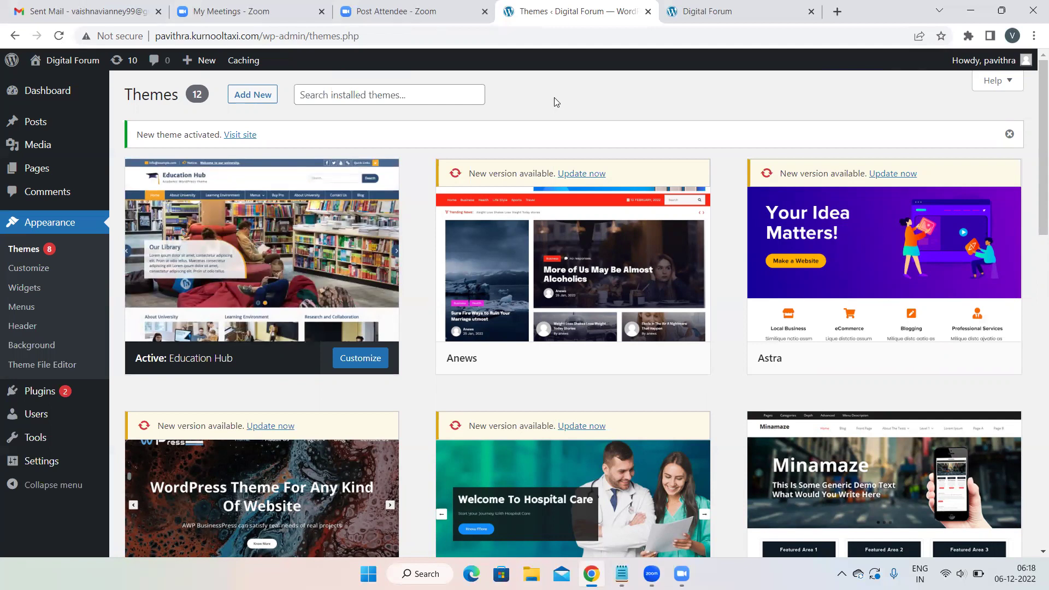
# - Create a new navigation menu named First
pyautogui.click(29, 308)
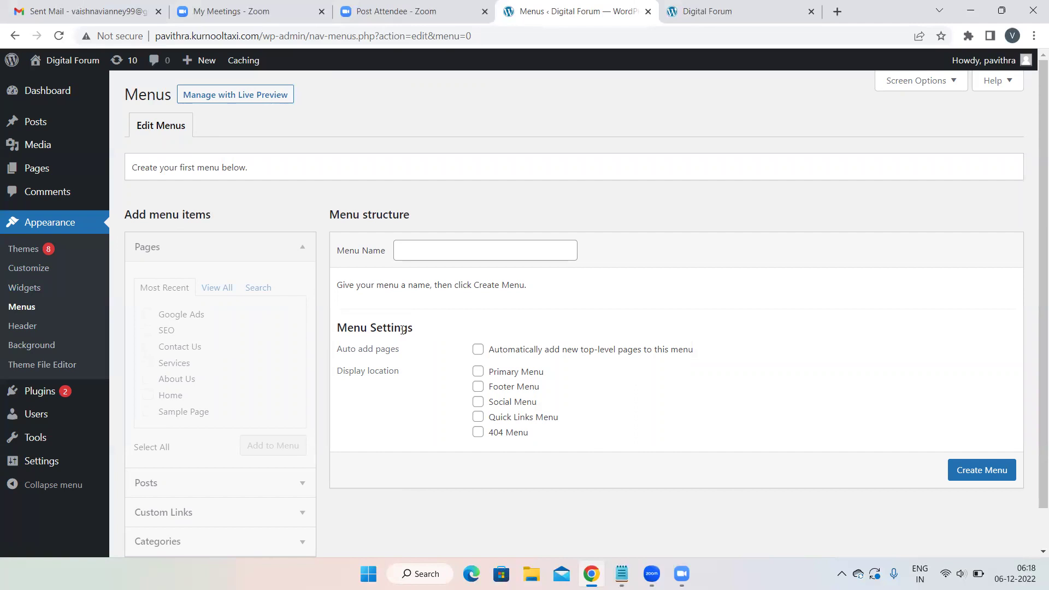
pyautogui.scroll(-1, 584, 300)
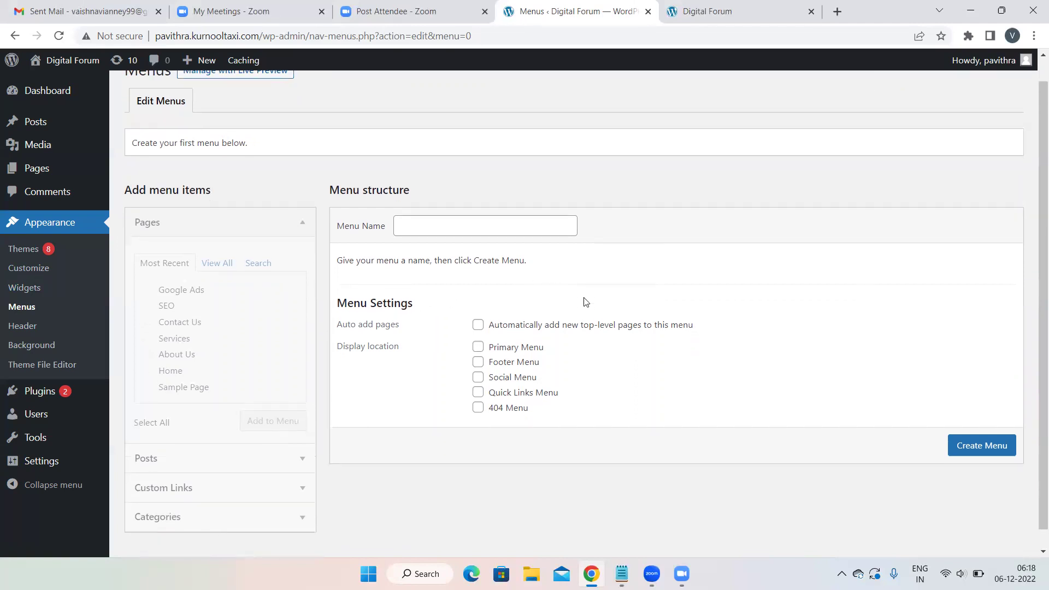
pyautogui.click(422, 225)
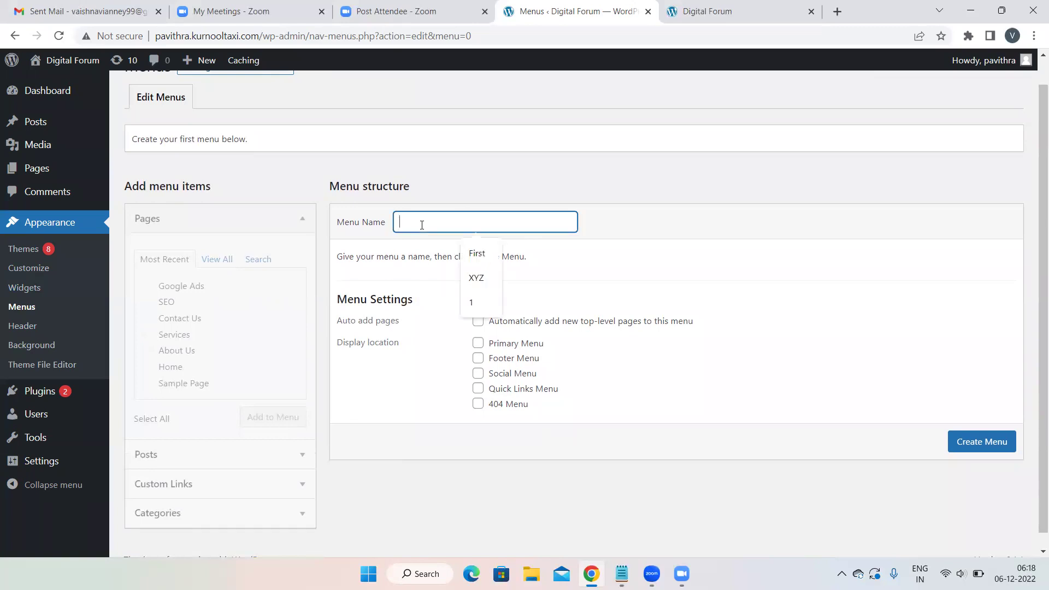
pyautogui.click(476, 247)
pyautogui.click(656, 239)
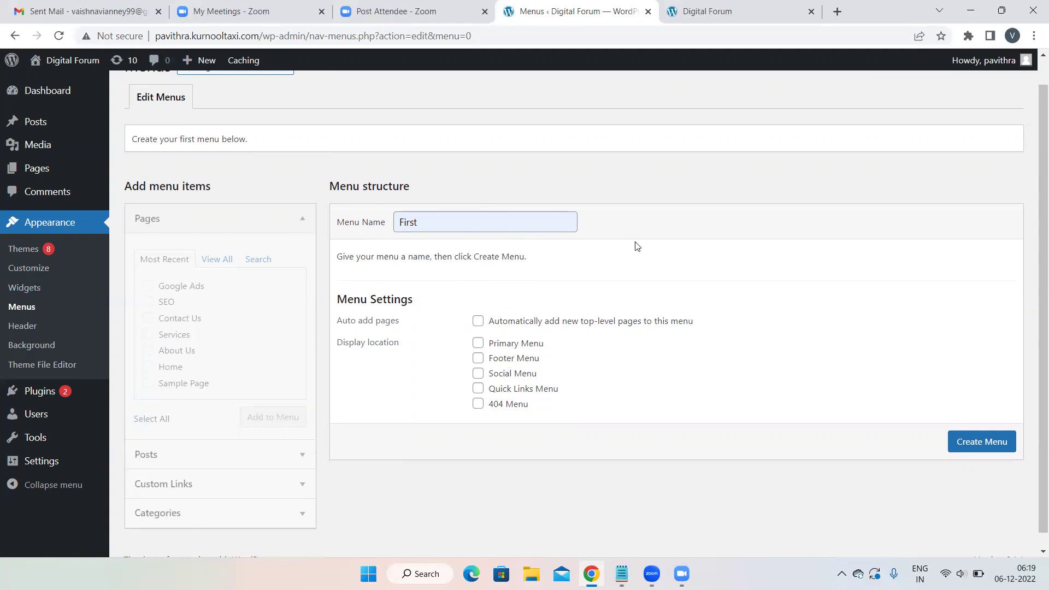
pyautogui.click(977, 441)
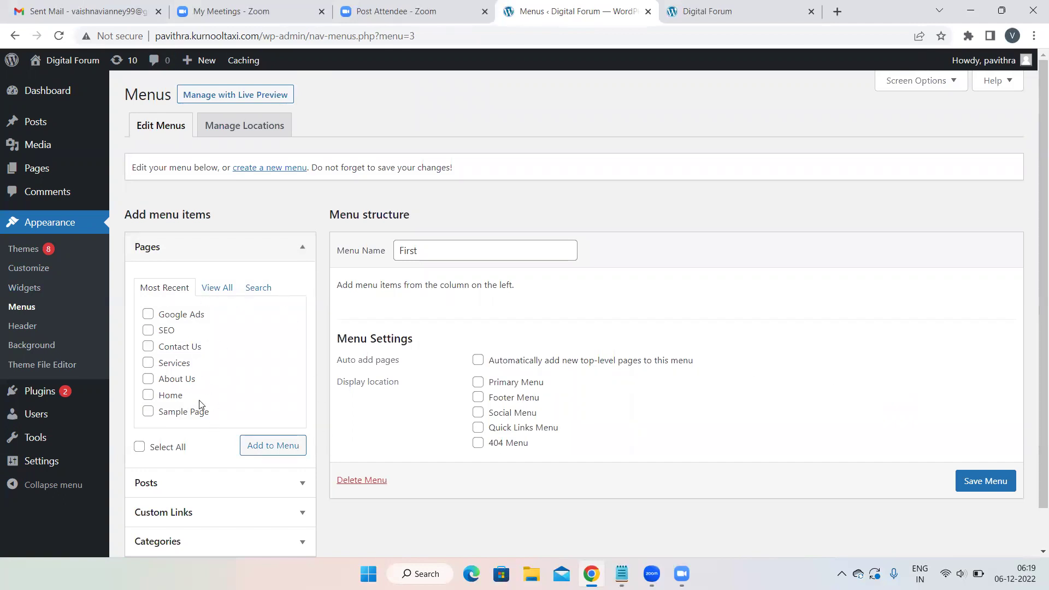
# - Add all listed pages except Sample Page to the First menu
pyautogui.click(139, 447)
pyautogui.click(149, 413)
pyautogui.click(273, 448)
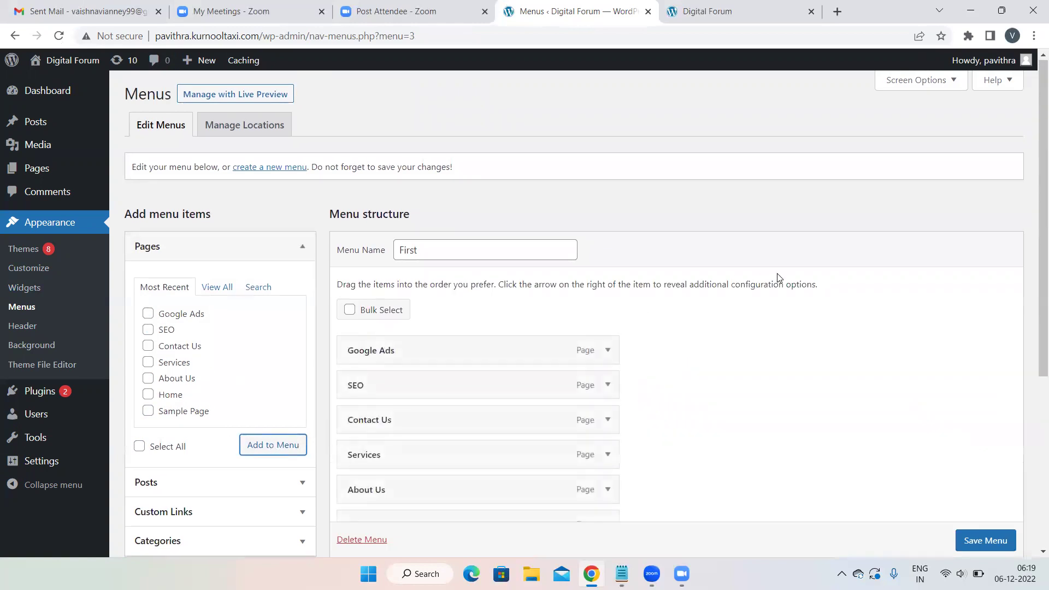
# - Order the menu as Home, About Us, Services with SEO and Google Ads as sub items, and Contact Us, and save it
pyautogui.scroll(-3, 781, 279)
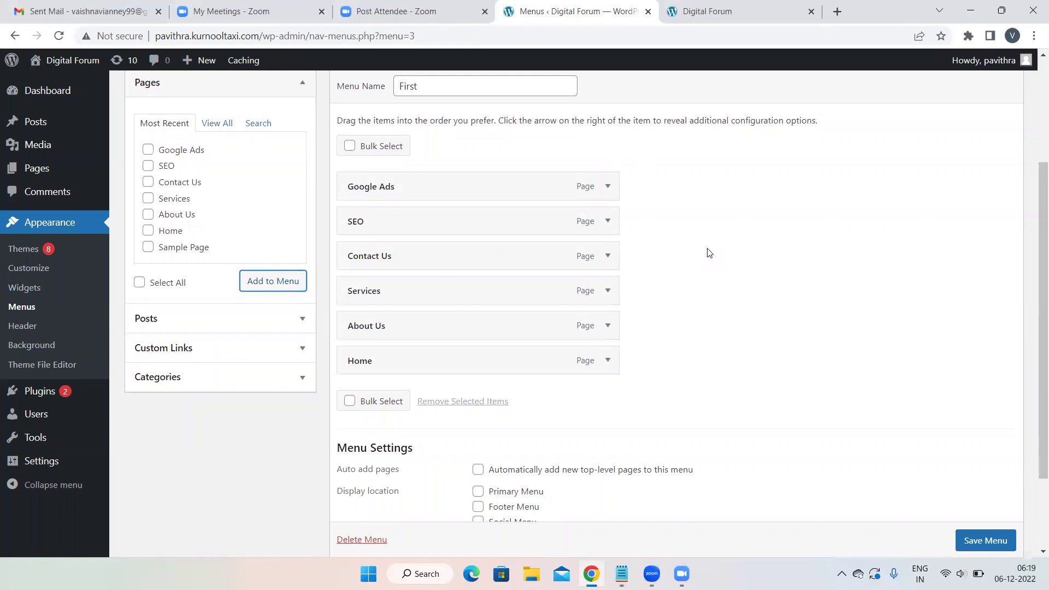
pyautogui.moveTo(505, 356); pyautogui.dragTo(498, 177)
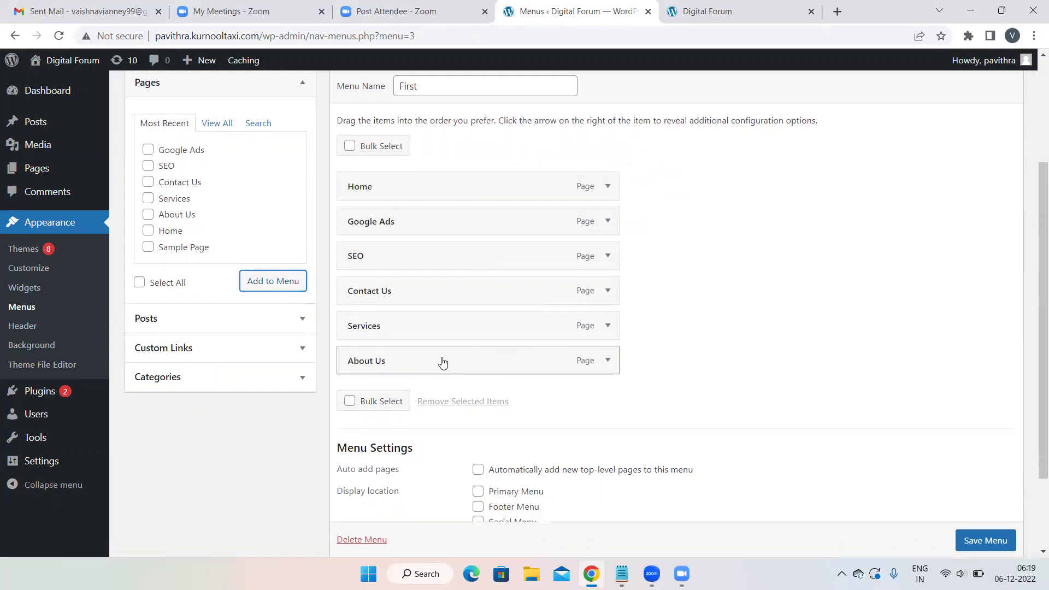
pyautogui.moveTo(431, 361); pyautogui.dragTo(426, 223)
pyautogui.moveTo(381, 366); pyautogui.dragTo(382, 255)
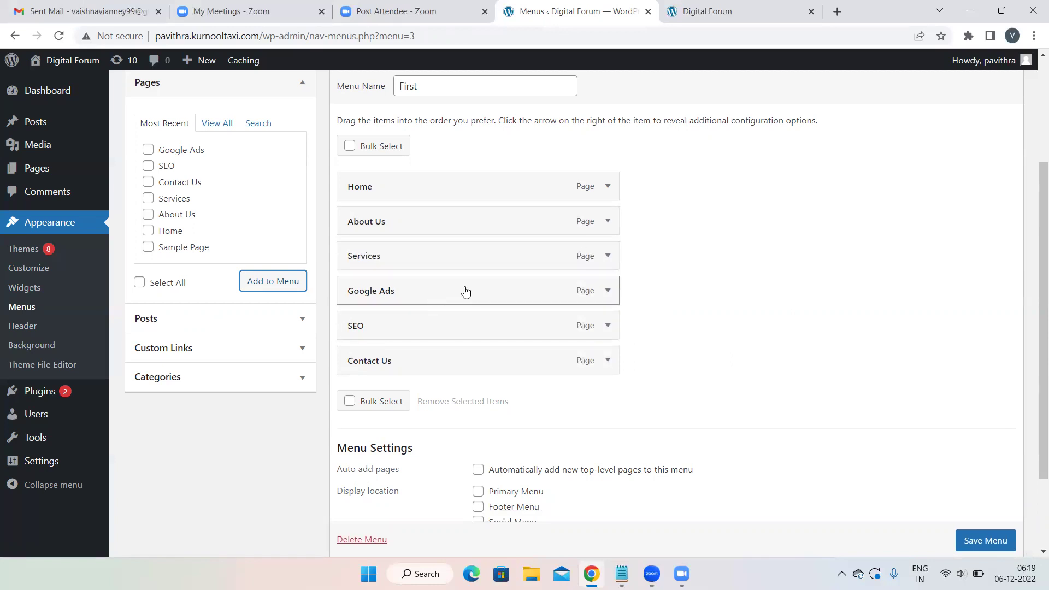
pyautogui.moveTo(454, 326)
pyautogui.mouseDown()
pyautogui.moveTo(459, 276)
pyautogui.moveTo(435, 288)
pyautogui.moveTo(425, 317)
pyautogui.moveTo(445, 326)
pyautogui.mouseUp()
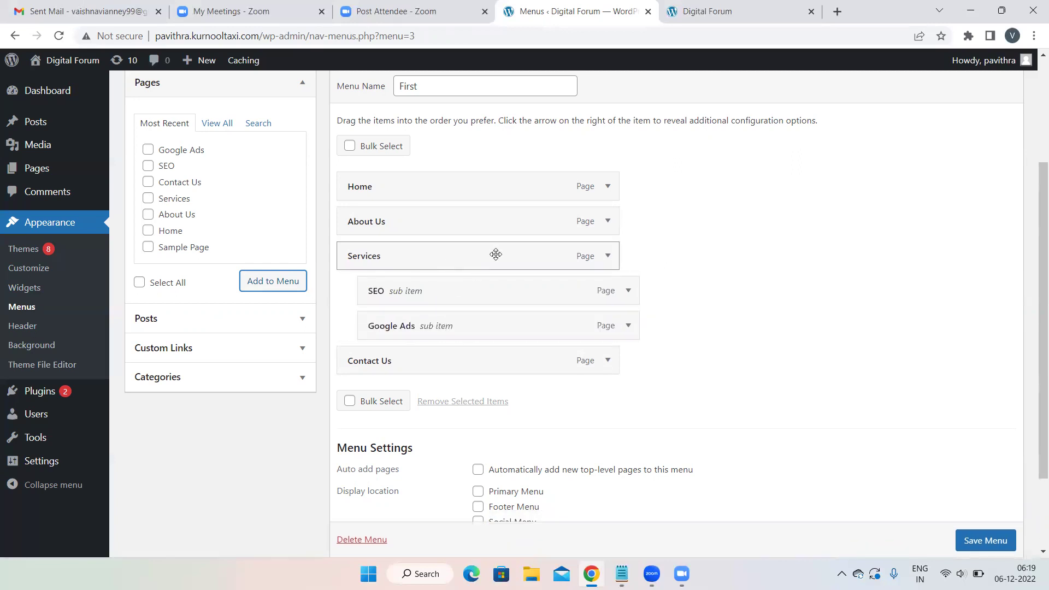
pyautogui.click(987, 539)
pyautogui.scroll(-1, 987, 539)
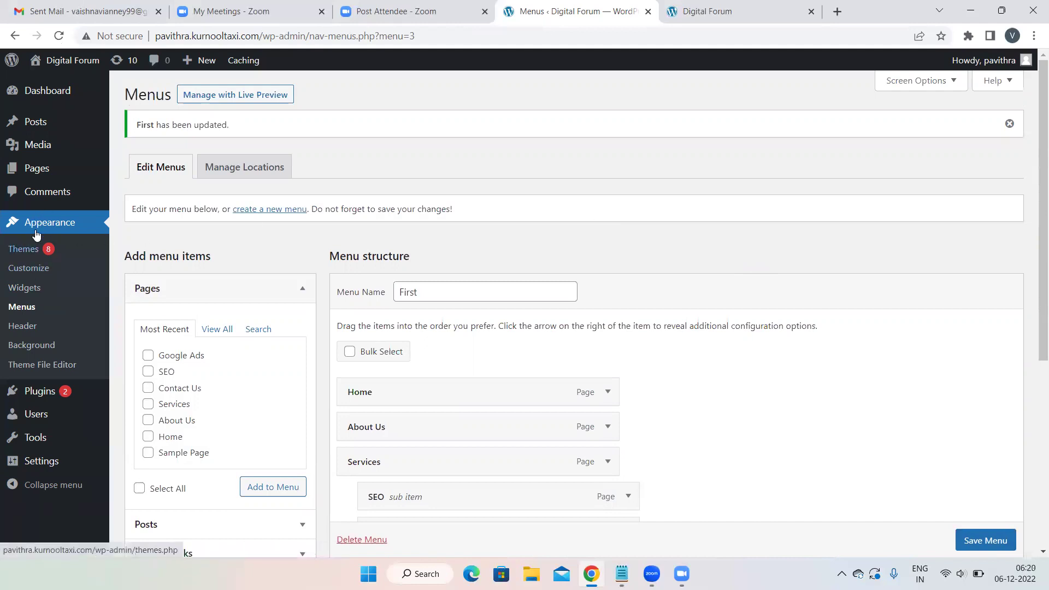
# - Assign the First menu to the theme's Primary Menu location in the site customizer
pyautogui.click(23, 267)
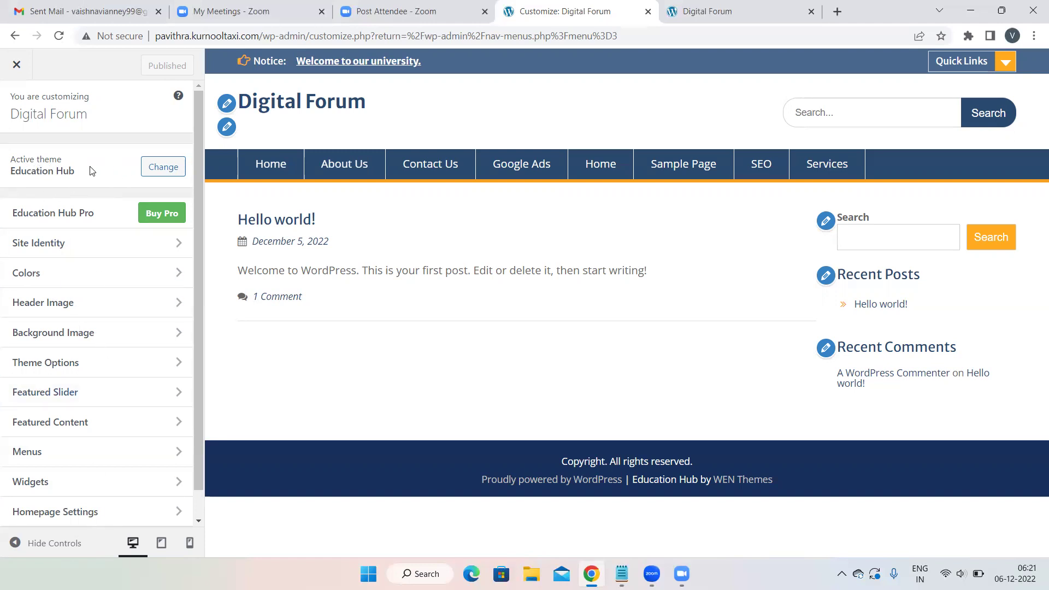
pyautogui.click(45, 457)
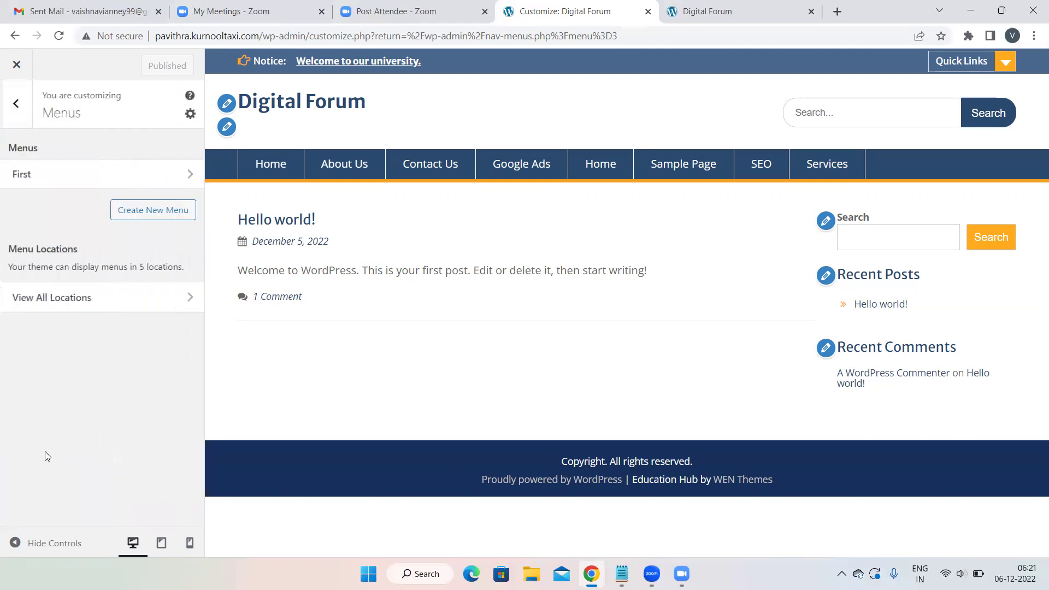
pyautogui.click(116, 297)
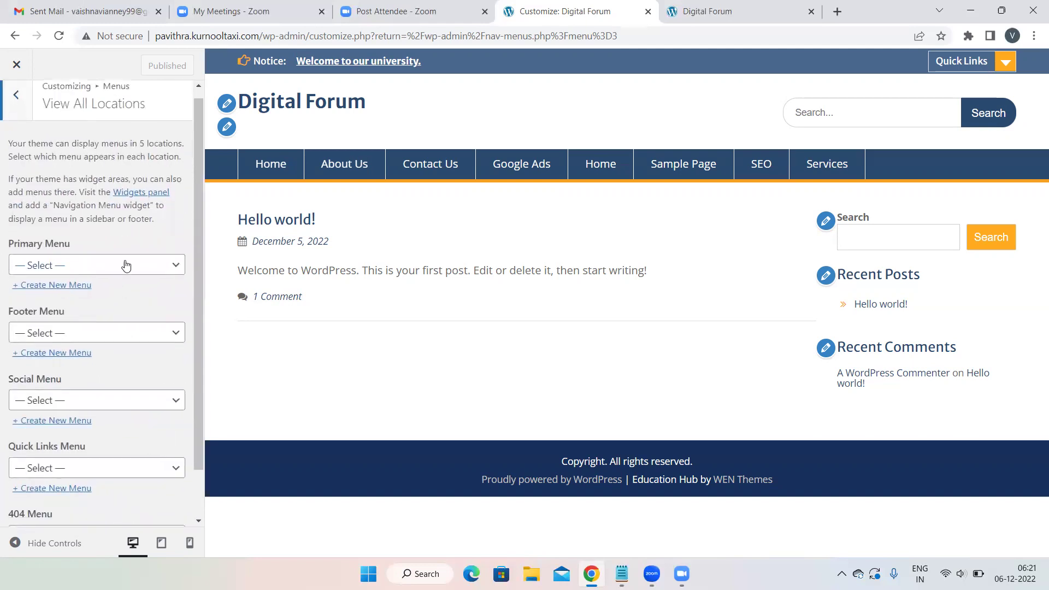
pyautogui.click(121, 266)
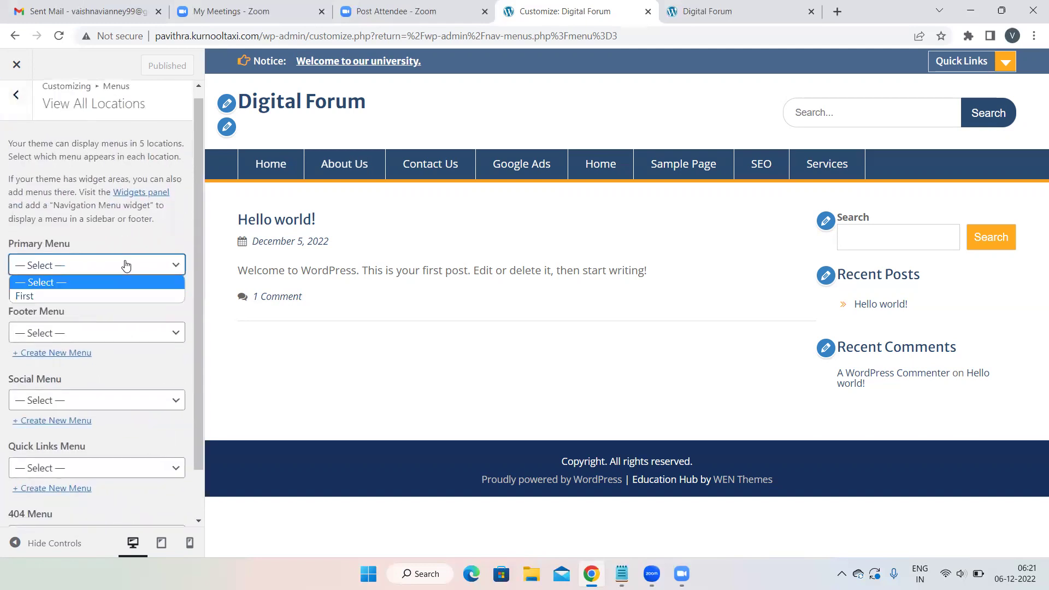
pyautogui.click(61, 295)
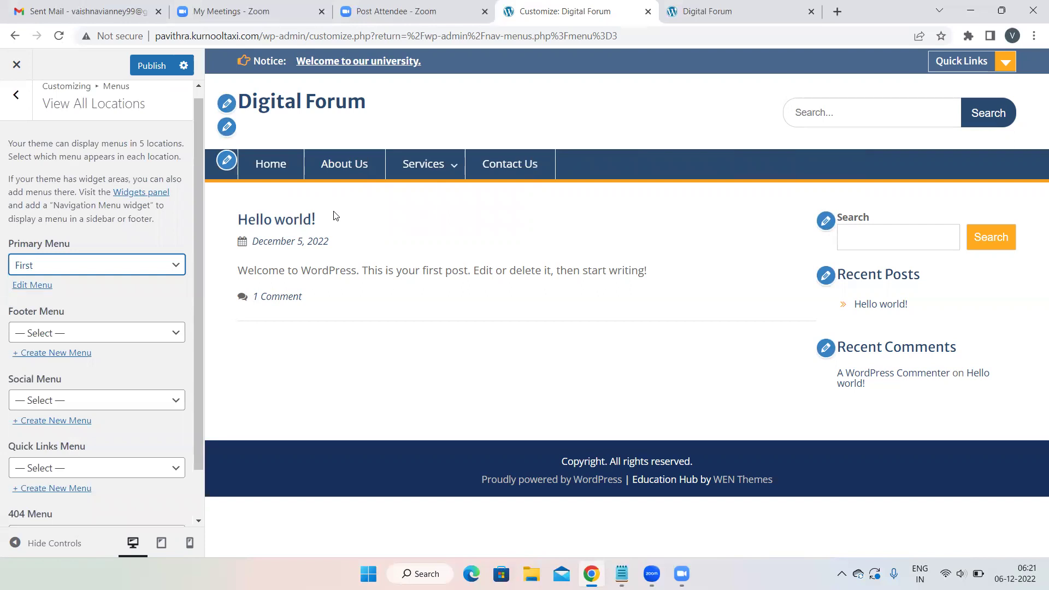
# - Assign the First menu to the Footer Menu and Quick Links Menu locations and publish the changes
pyautogui.click(141, 333)
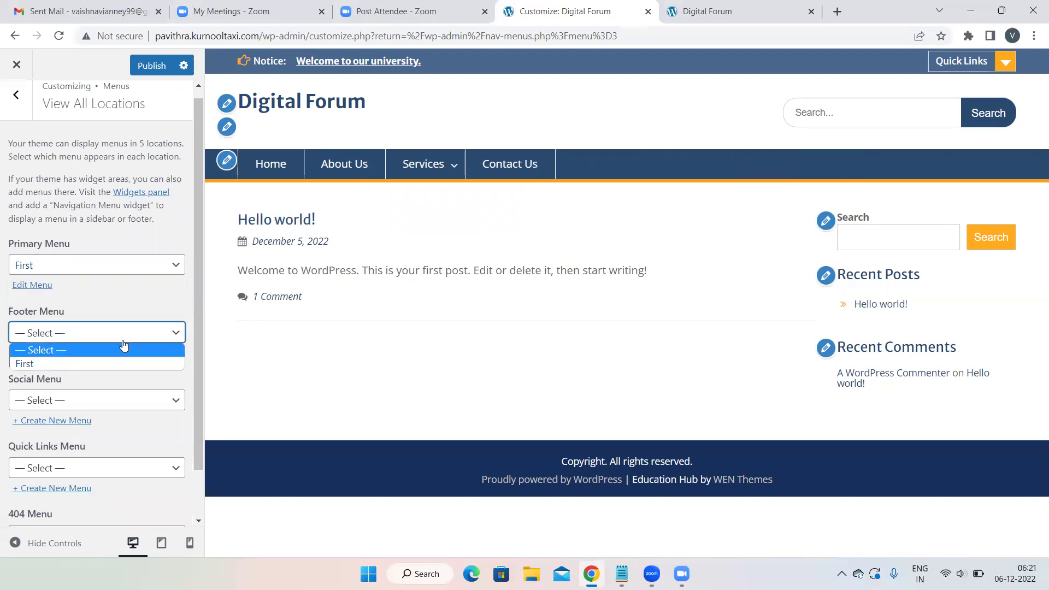
pyautogui.click(61, 364)
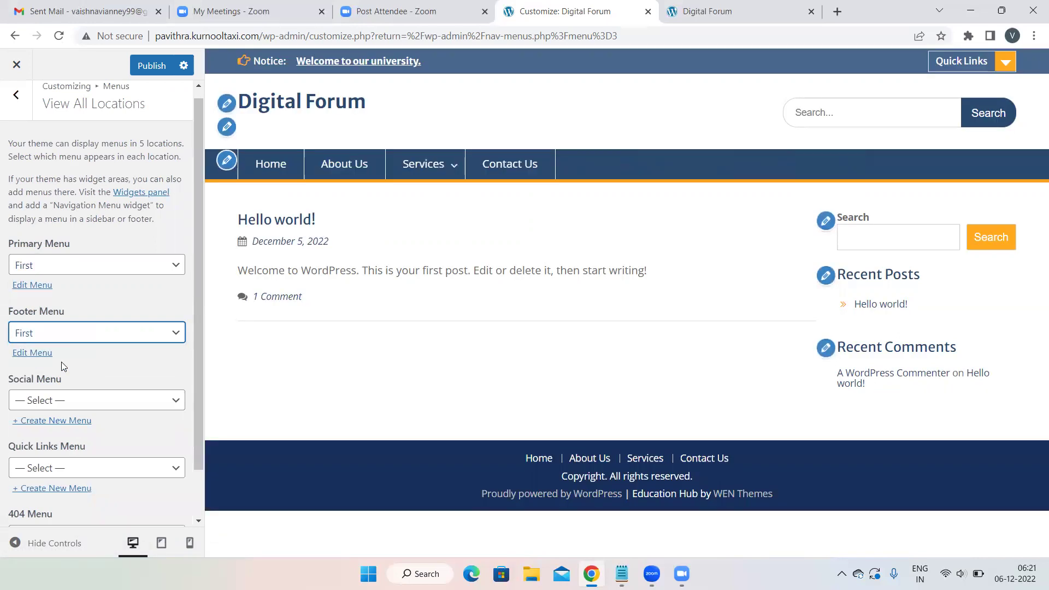
pyautogui.scroll(-1, 61, 362)
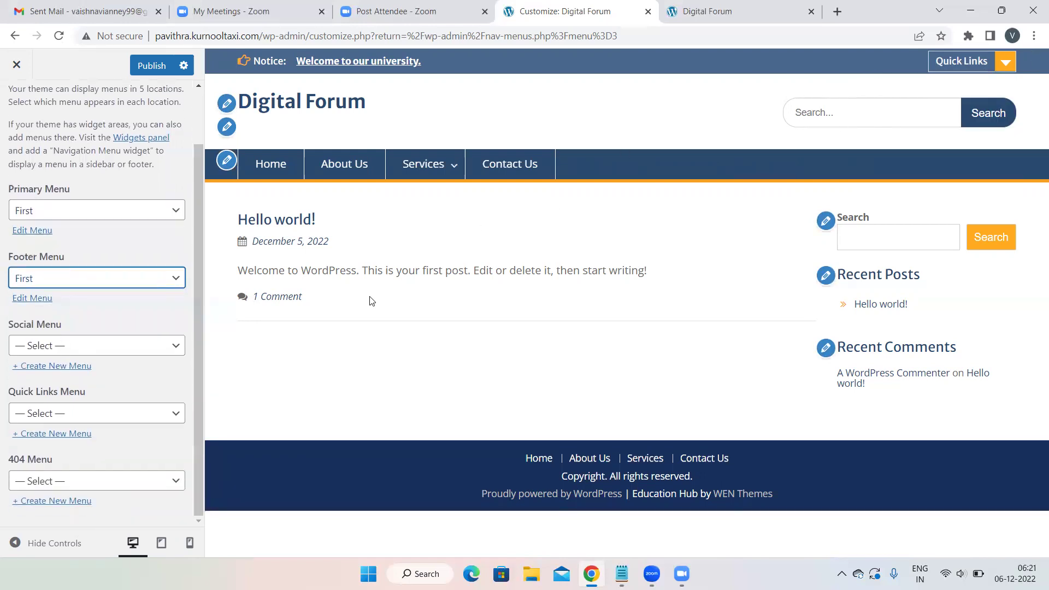
pyautogui.click(110, 419)
pyautogui.click(42, 440)
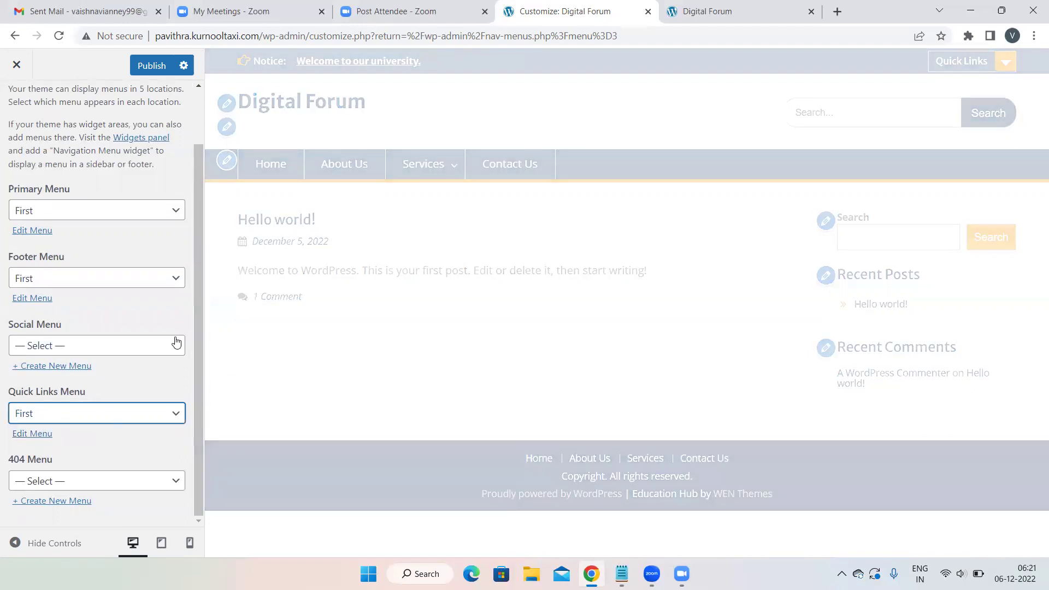
pyautogui.click(169, 346)
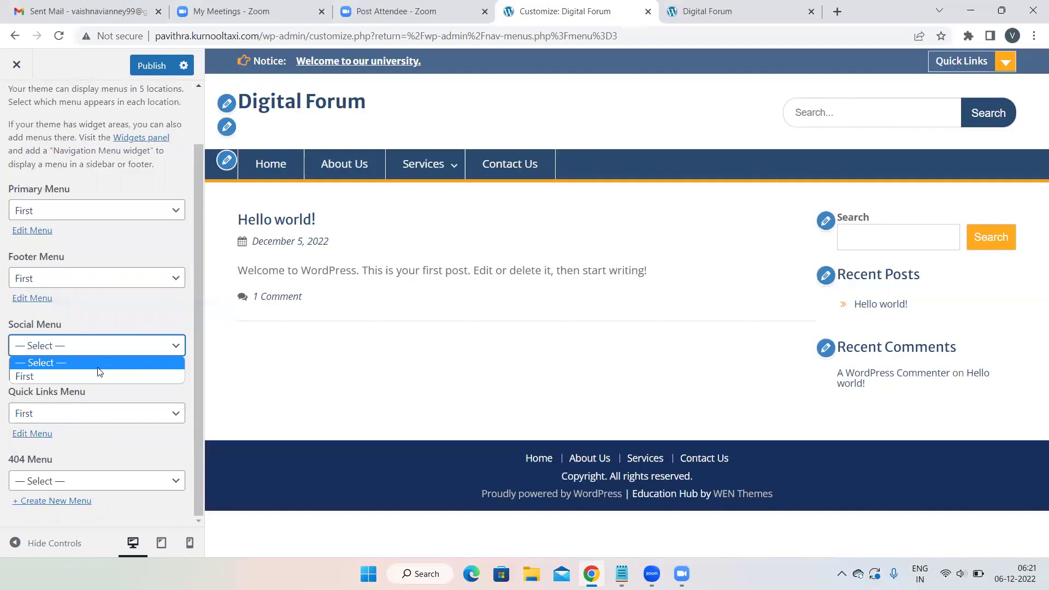
pyautogui.click(117, 322)
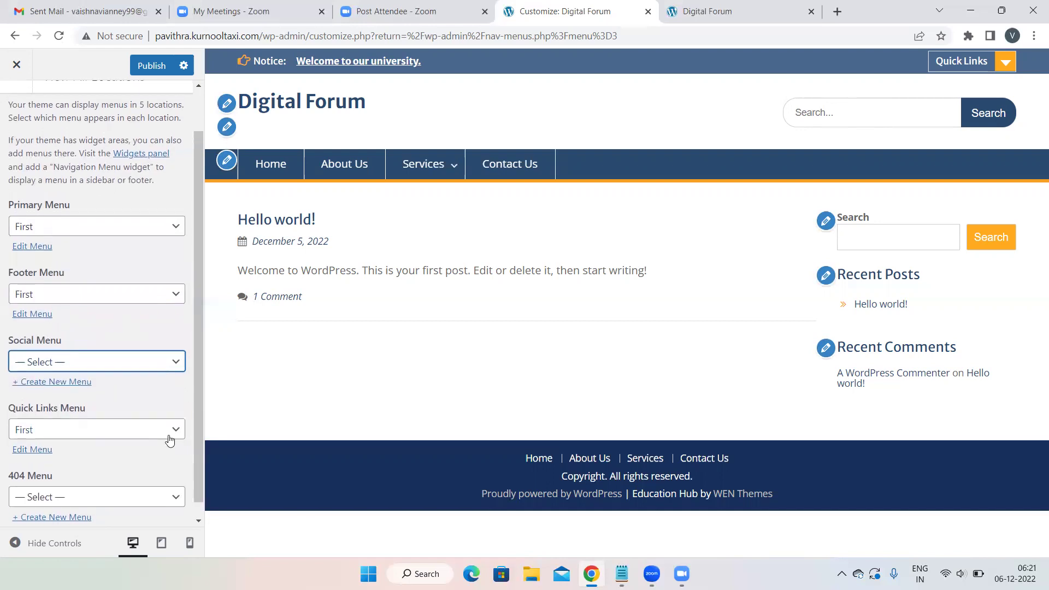
pyautogui.click(169, 429)
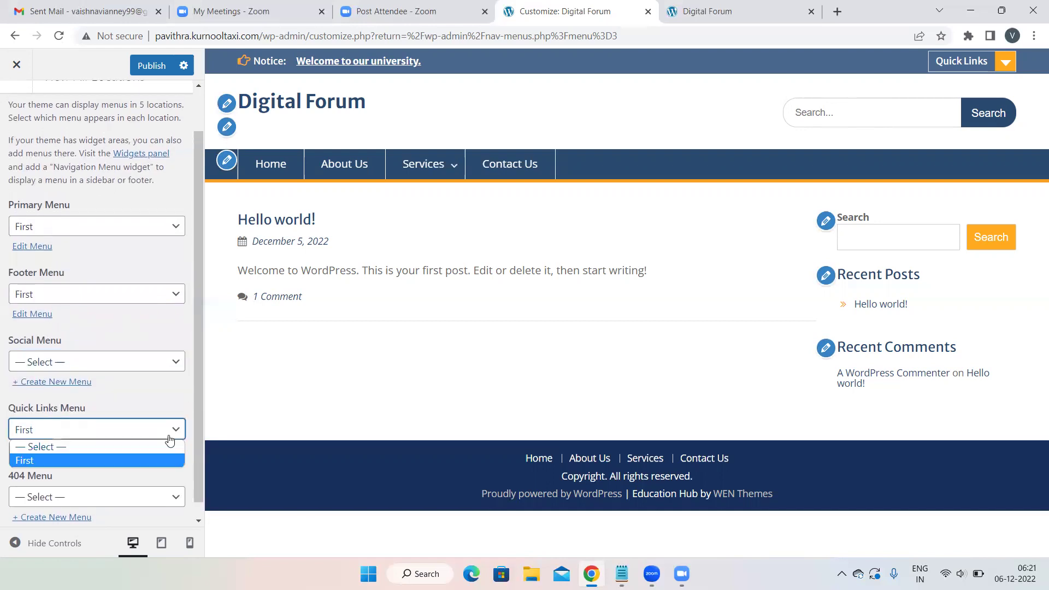
pyautogui.click(129, 276)
pyautogui.click(151, 65)
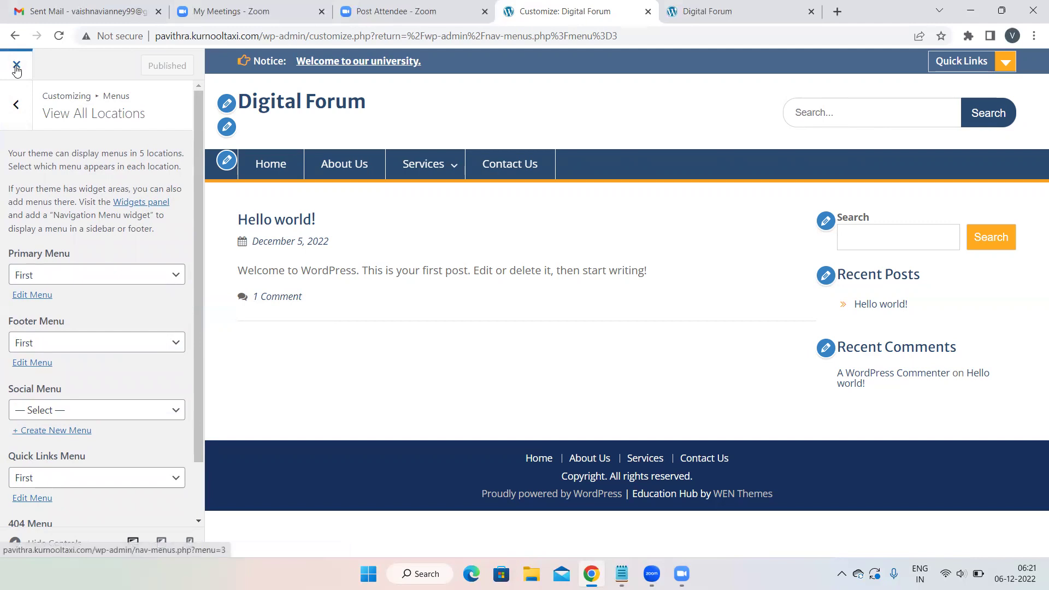
# - Review the theme's menu location assignments in the customizer and return to the main customizer list
pyautogui.click(15, 105)
pyautogui.click(14, 109)
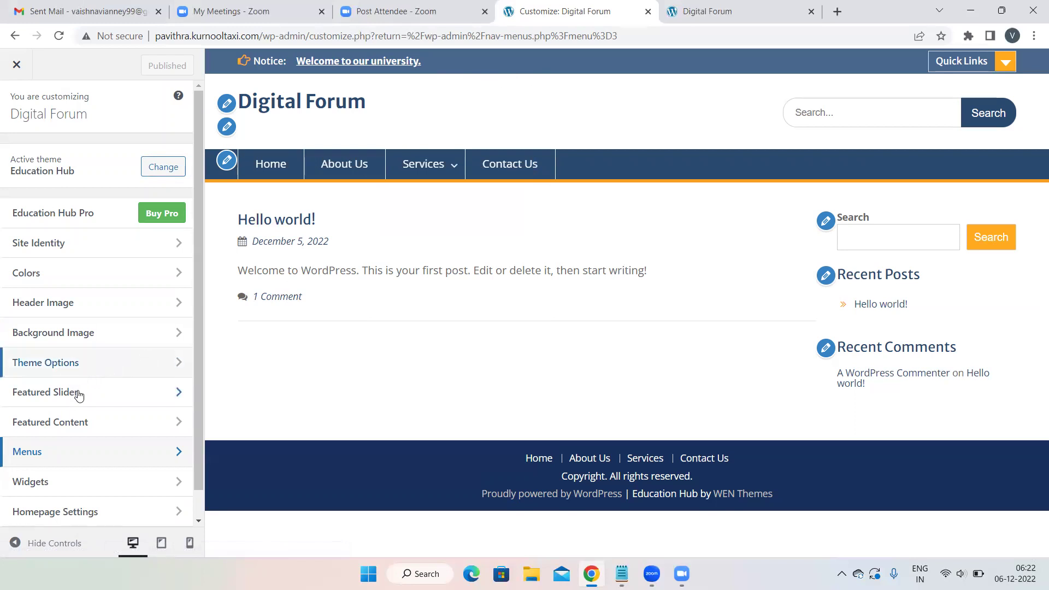
pyautogui.click(47, 449)
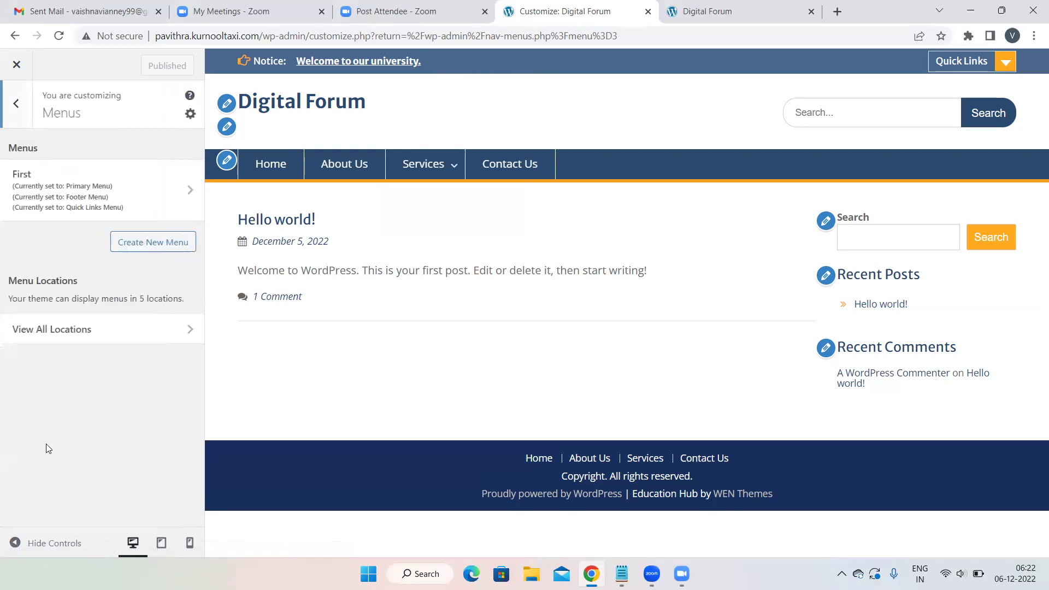
pyautogui.click(134, 334)
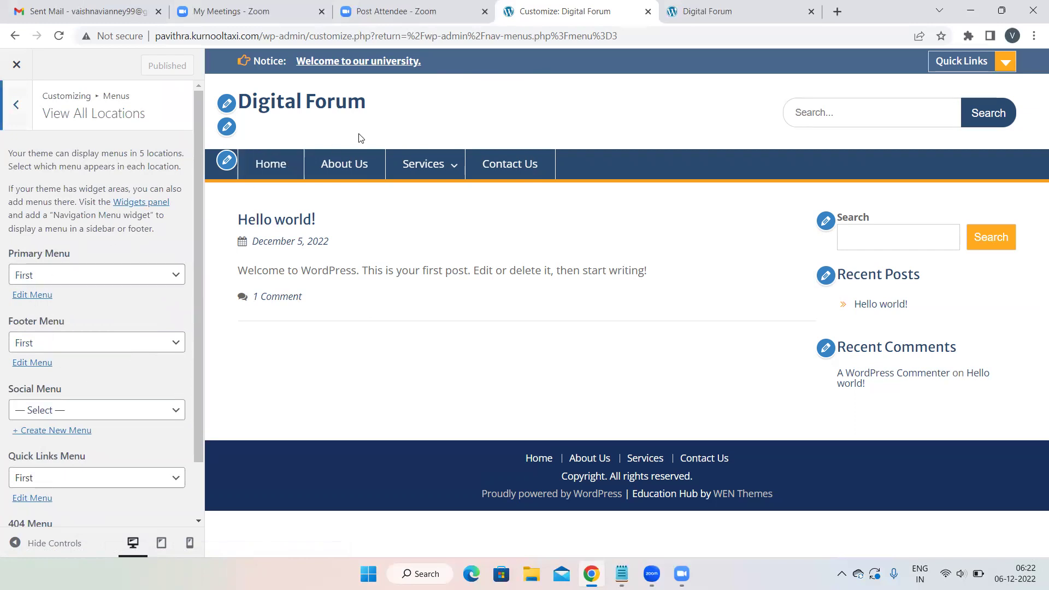
pyautogui.click(9, 113)
pyautogui.click(9, 114)
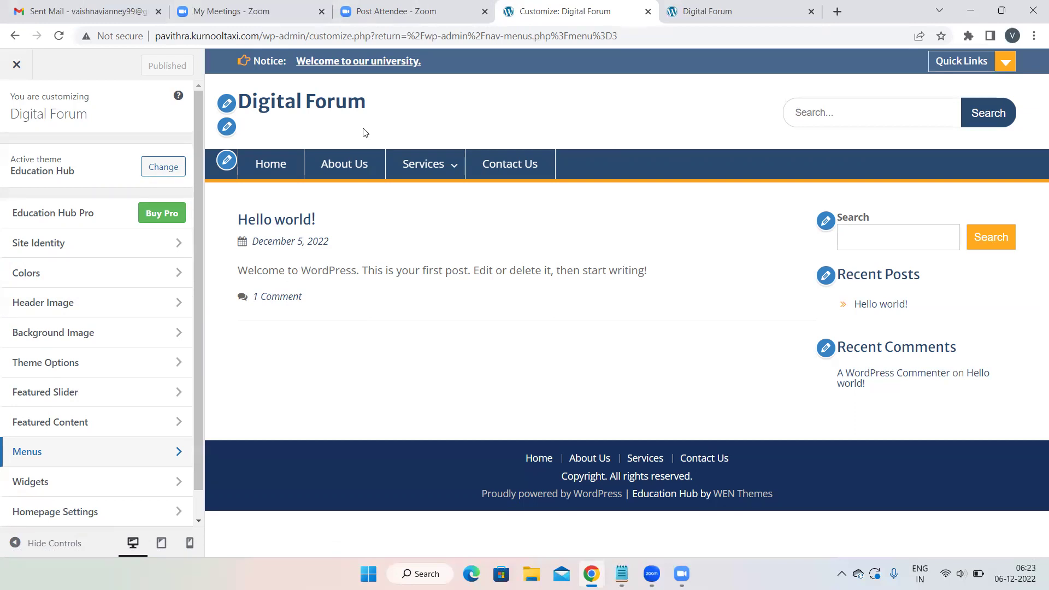
# - Set the site tagline to "Online Digital Marketing Training" in the Site Identity settings and publish it
pyautogui.click(55, 247)
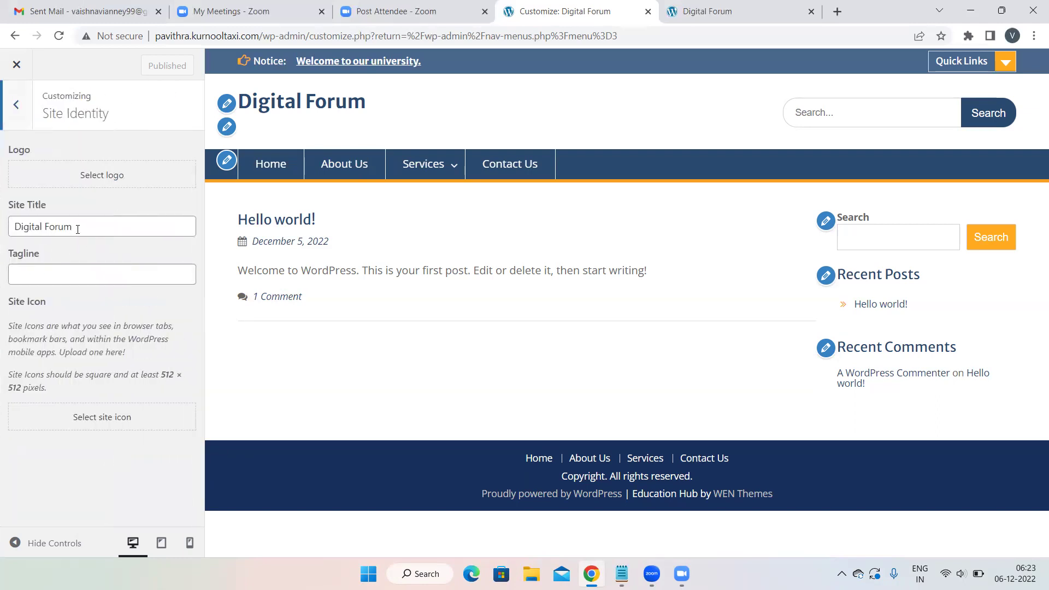
pyautogui.click(77, 229)
pyautogui.click(42, 280)
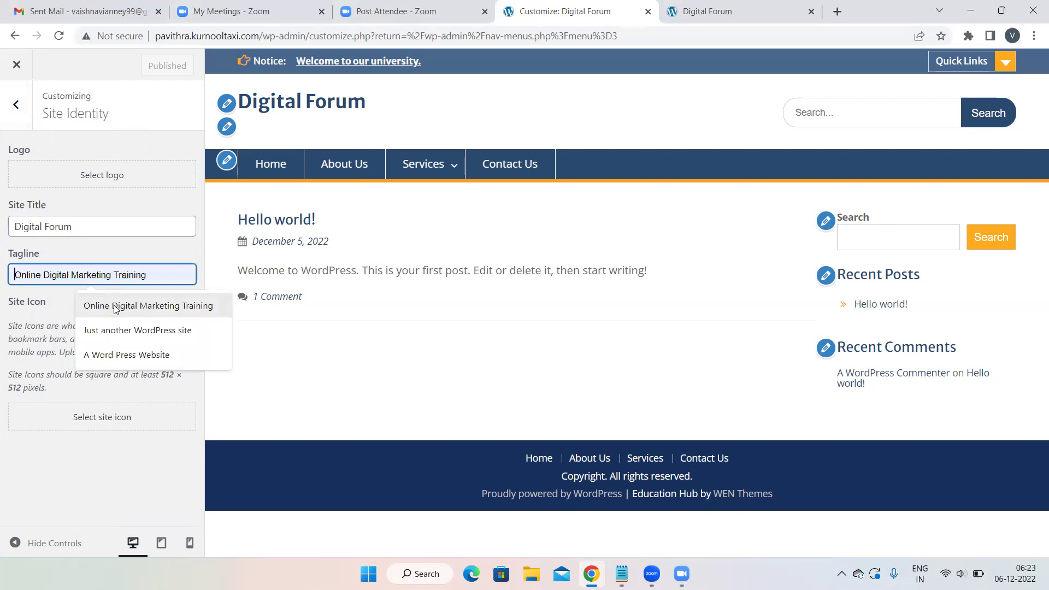
pyautogui.click(112, 305)
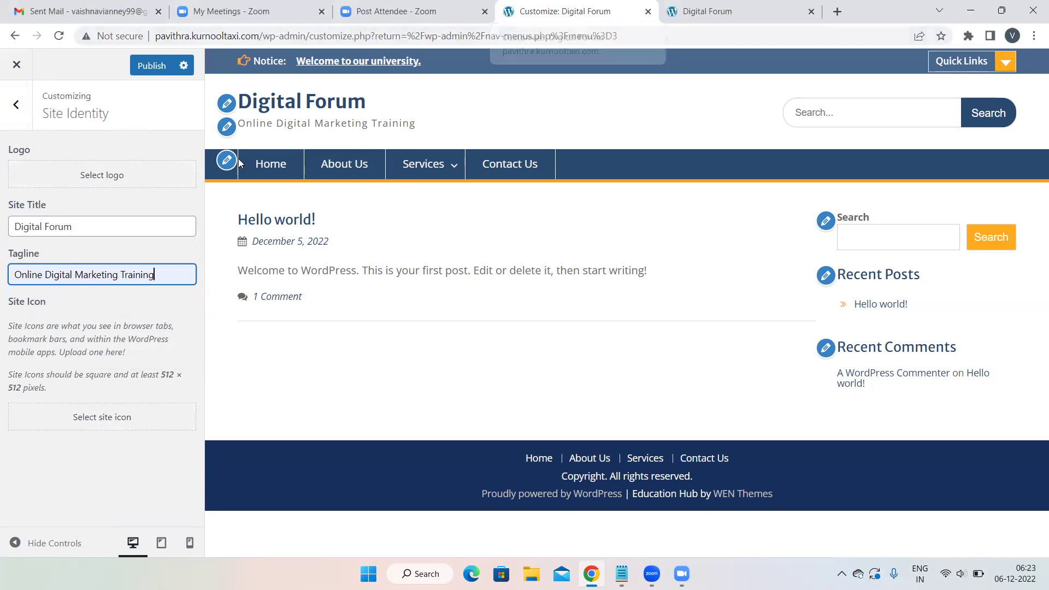
pyautogui.click(143, 66)
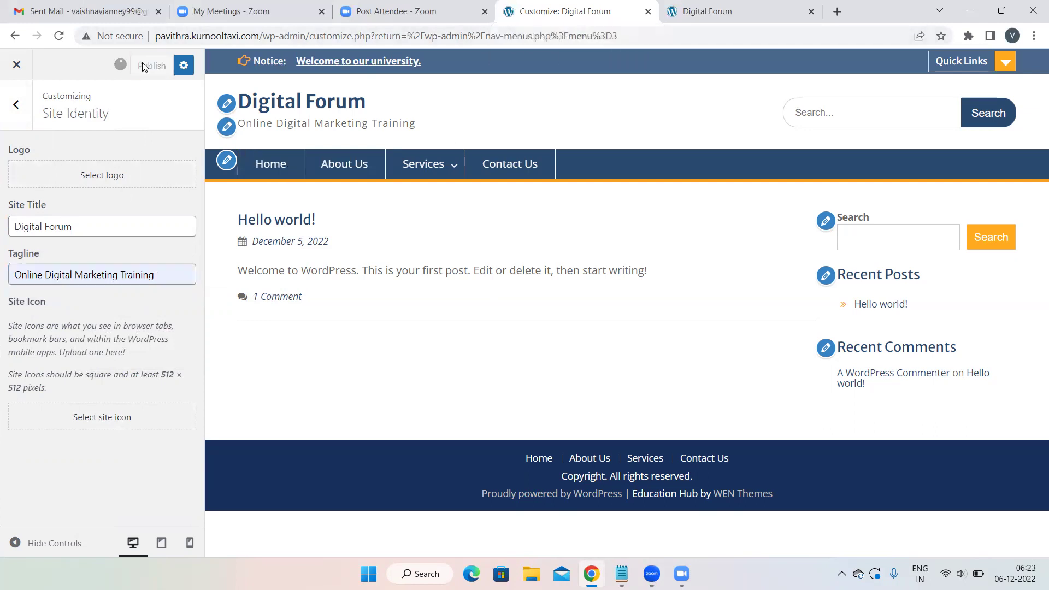
# - Examine the theme's Background Image and Colors settings
pyautogui.click(17, 106)
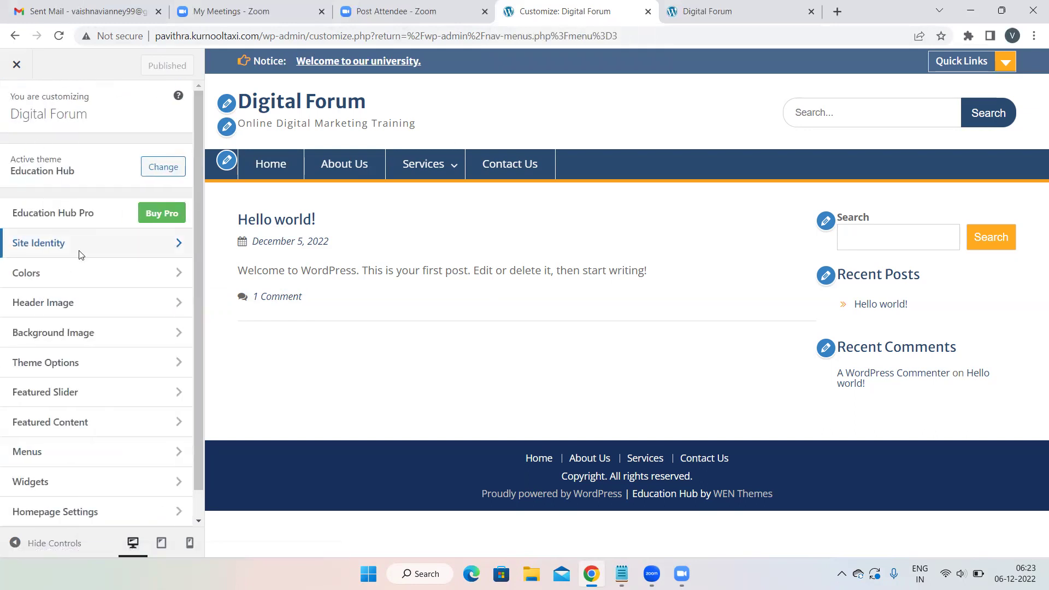
pyautogui.scroll(-1, 91, 304)
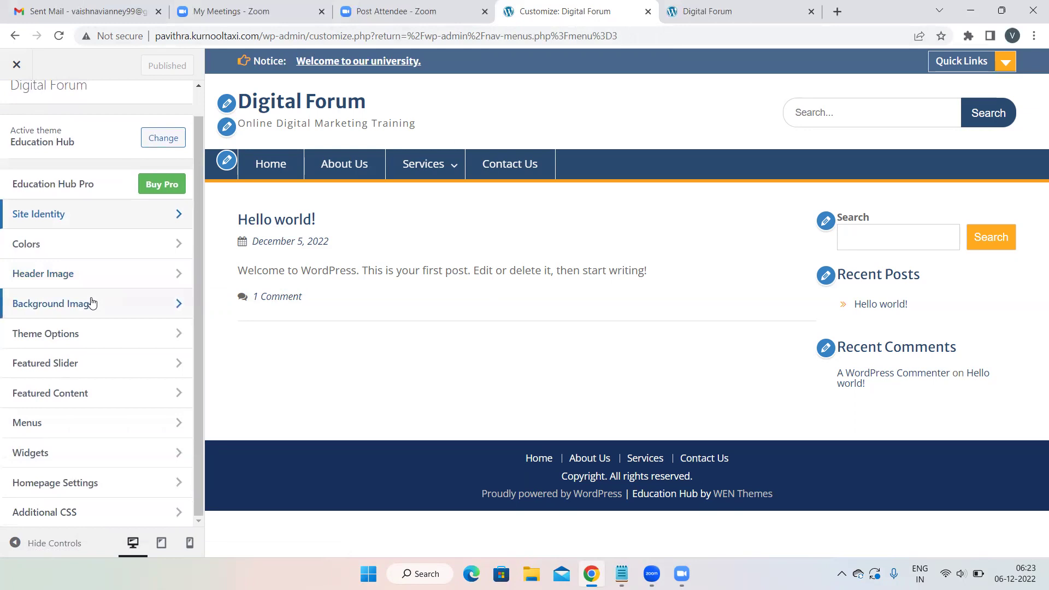
pyautogui.click(92, 304)
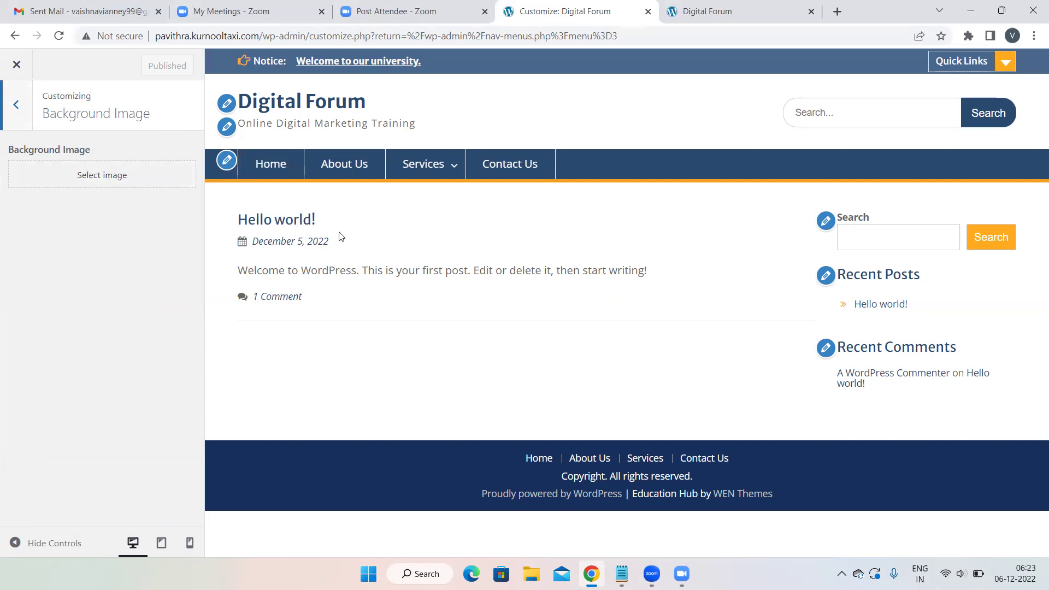
pyautogui.click(16, 106)
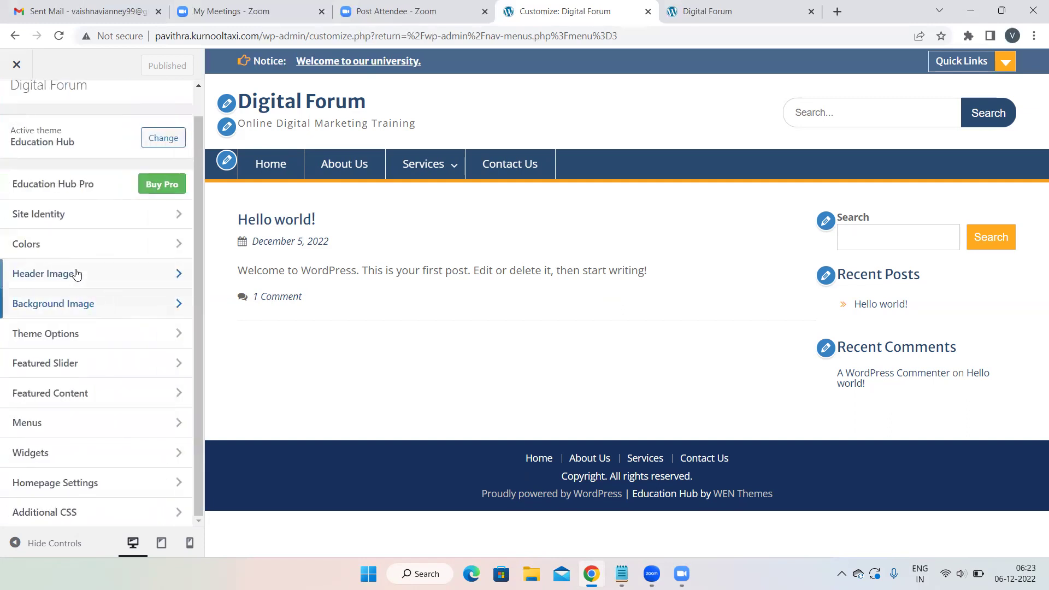
pyautogui.click(83, 250)
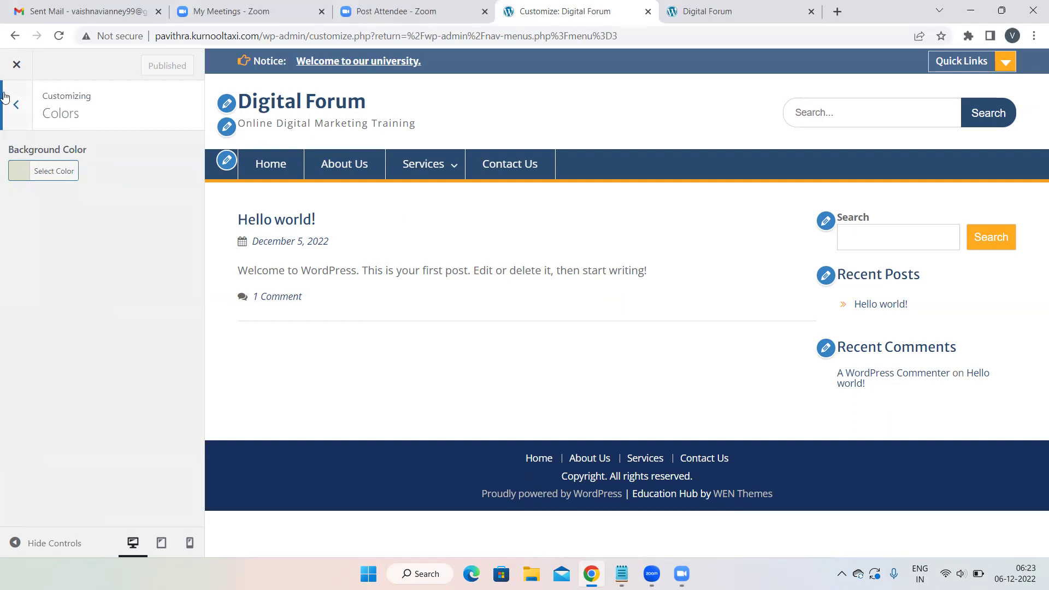
pyautogui.click(16, 106)
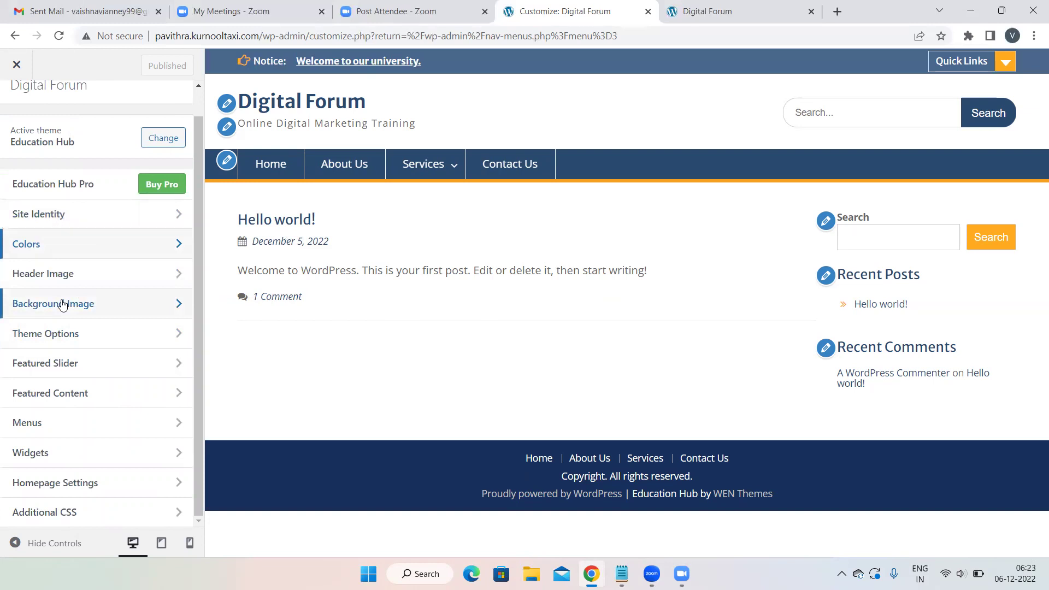
# - Open the theme's Header Options and switch the site title's display off and back on
pyautogui.click(49, 333)
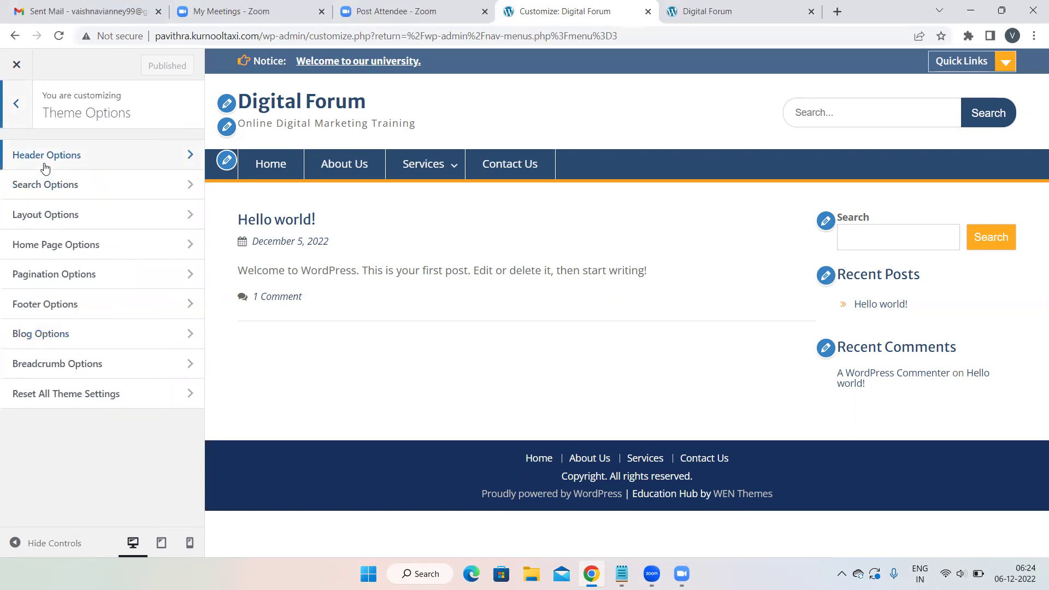
pyautogui.click(69, 158)
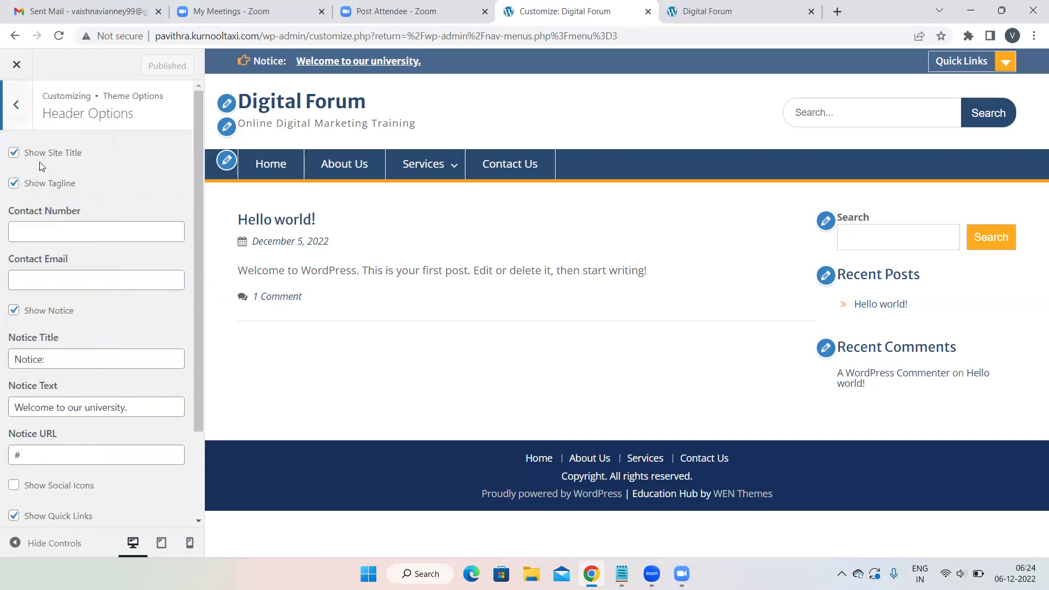
pyautogui.click(12, 155)
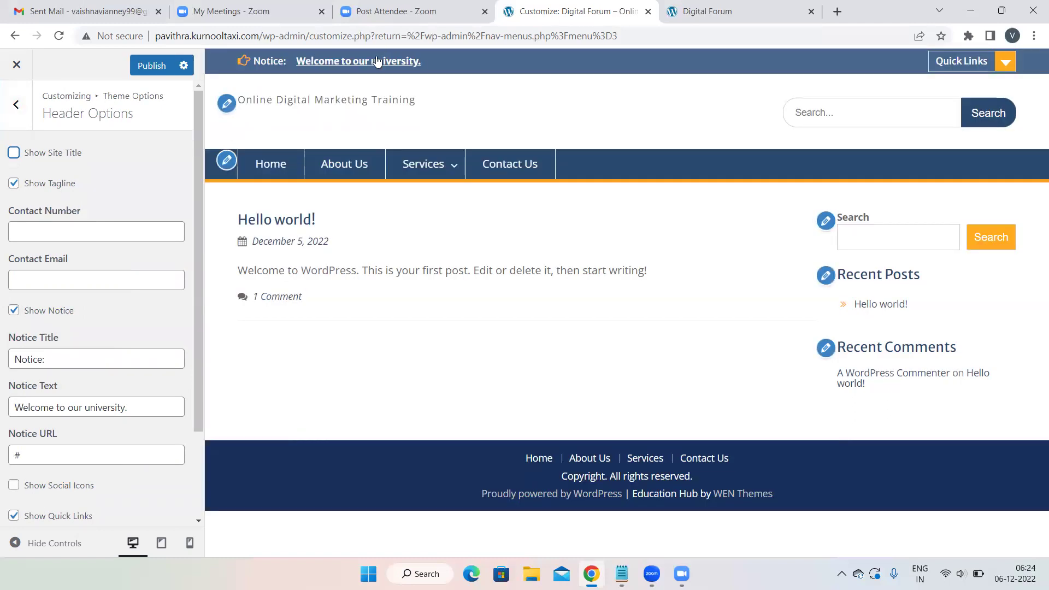
pyautogui.click(13, 153)
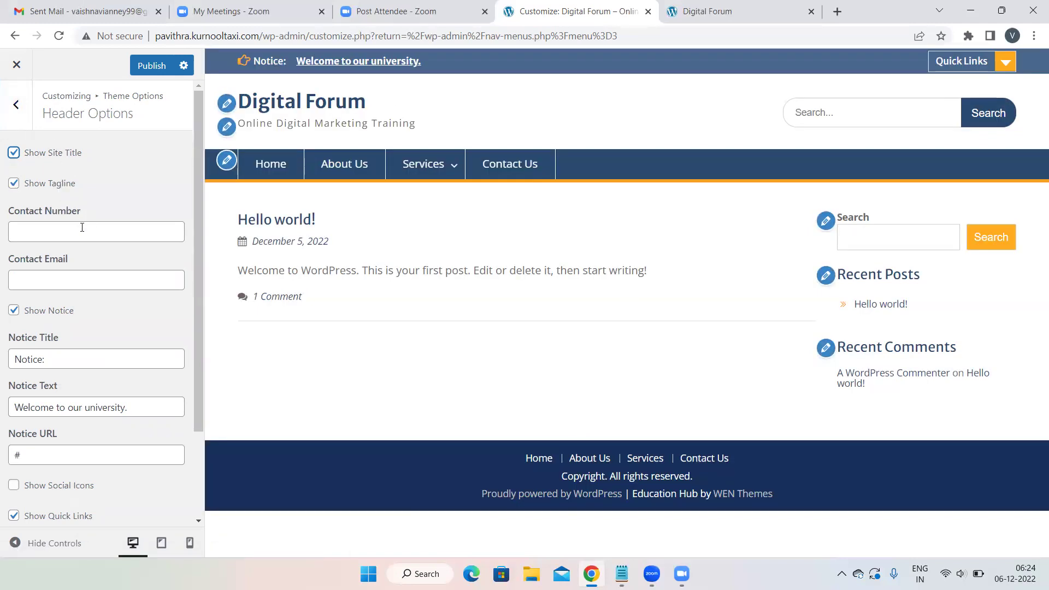
# - Fill in the site's contact phone number and contact email in the header options
pyautogui.click(57, 230)
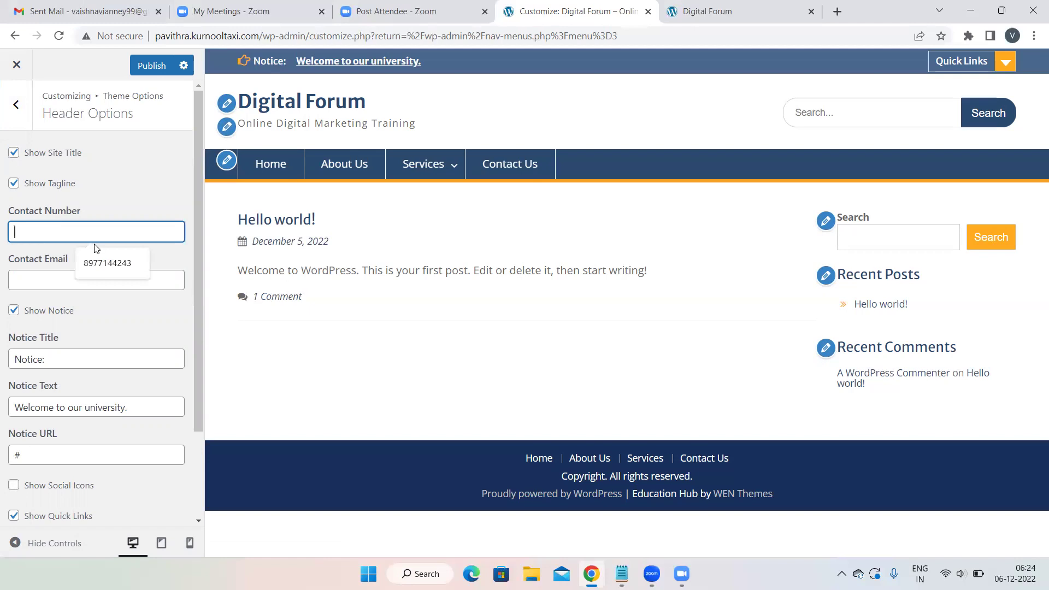
pyautogui.click(104, 263)
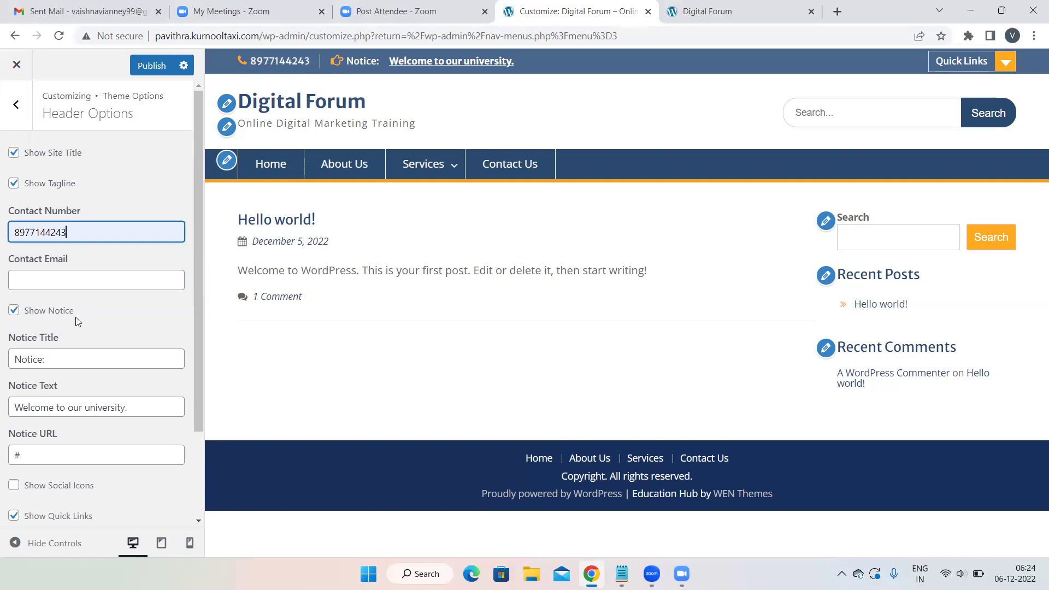
pyautogui.click(45, 287)
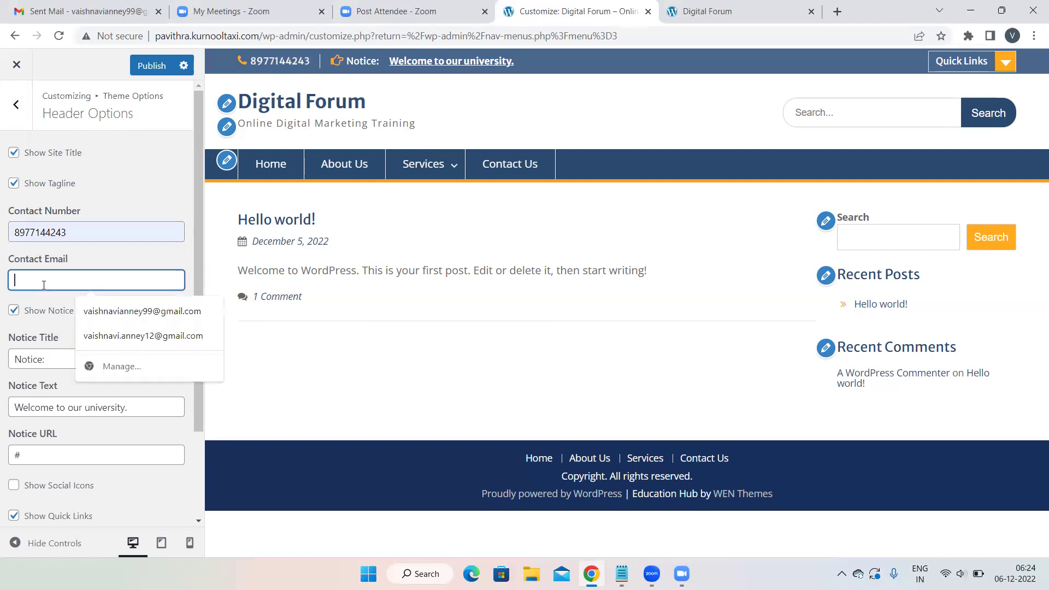
pyautogui.click(129, 317)
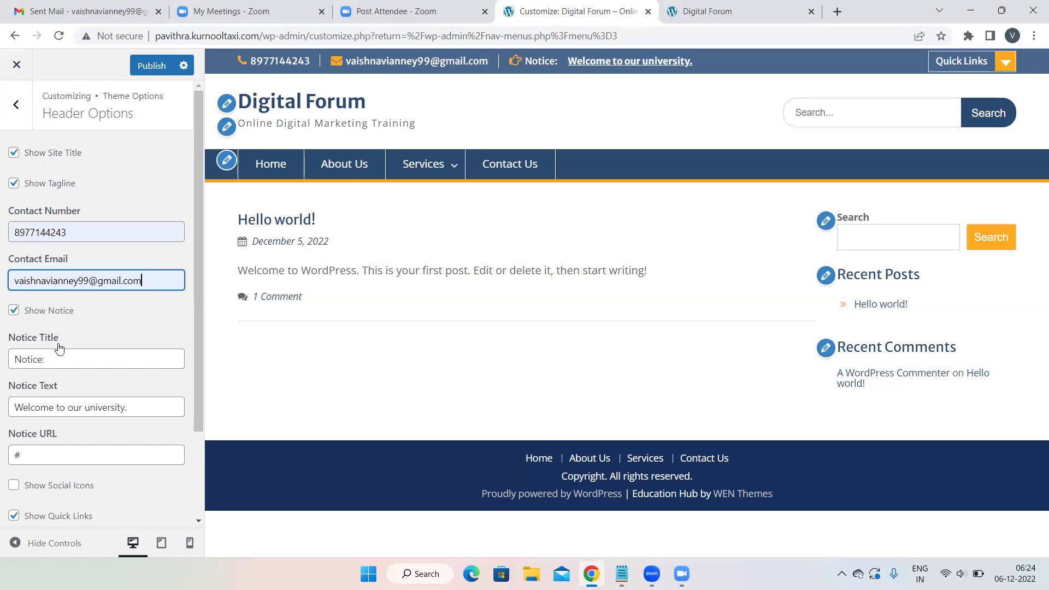
# - Change the header's notice text to "Welcome to our Institute."
pyautogui.doubleClick(40, 362)
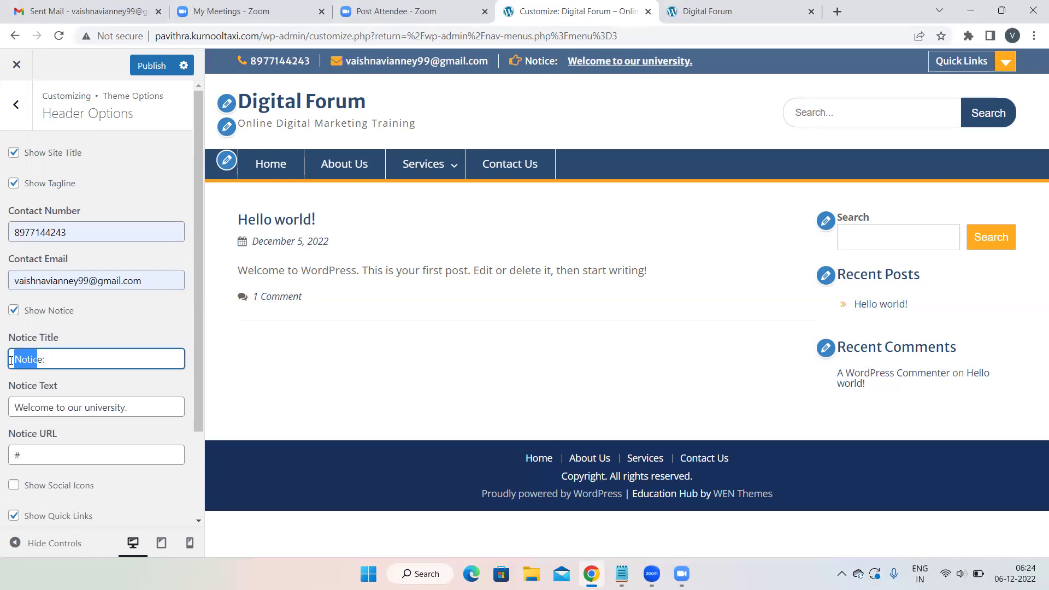
pyautogui.click(53, 359)
pyautogui.moveTo(45, 359); pyautogui.dragTo(7, 362)
pyautogui.moveTo(124, 409); pyautogui.dragTo(85, 405)
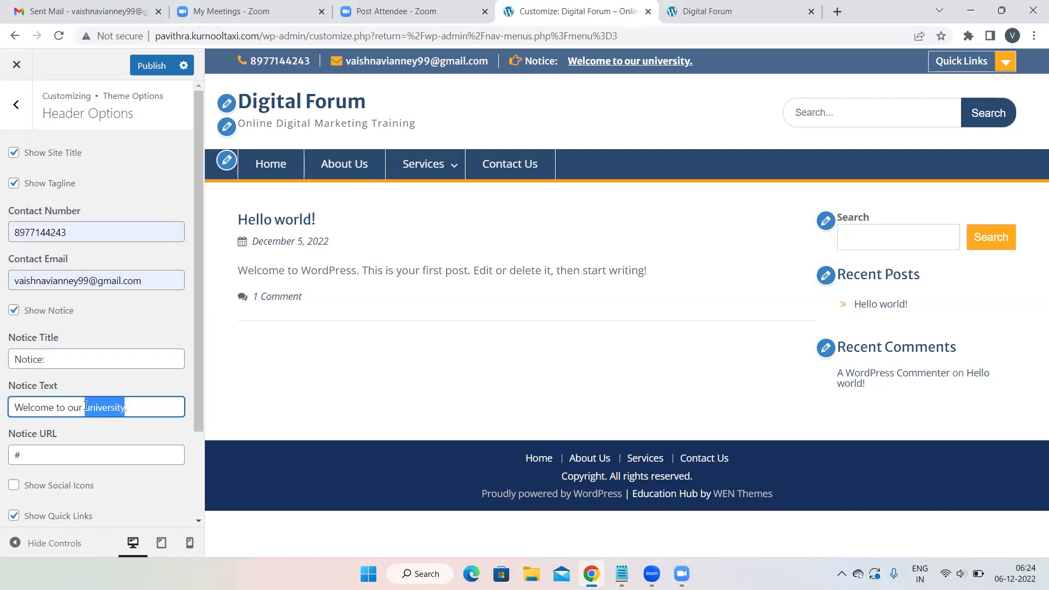
pyautogui.press('BackSpace')
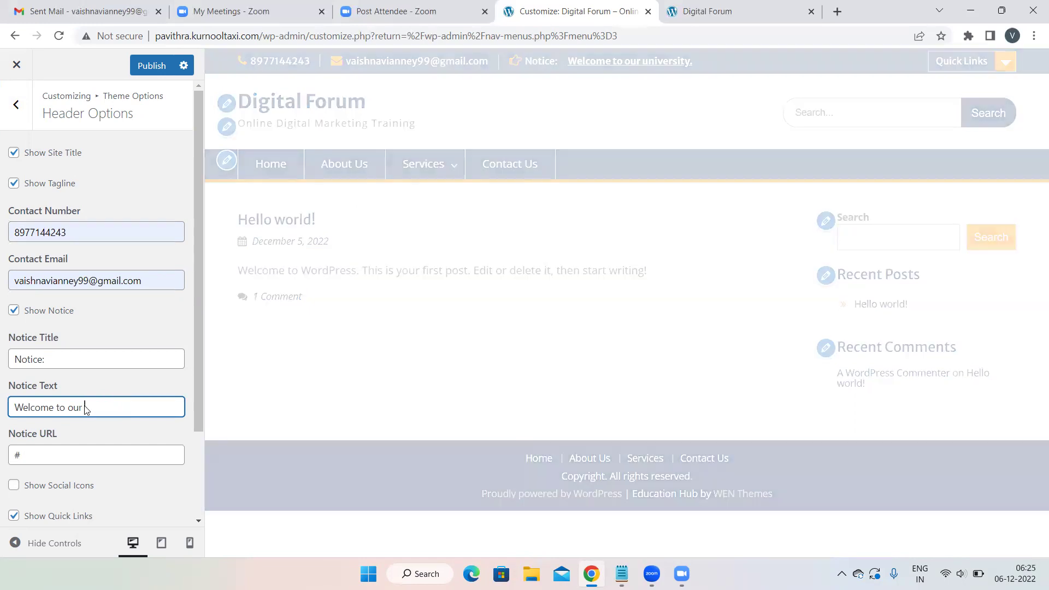
pyautogui.write('Institute.')
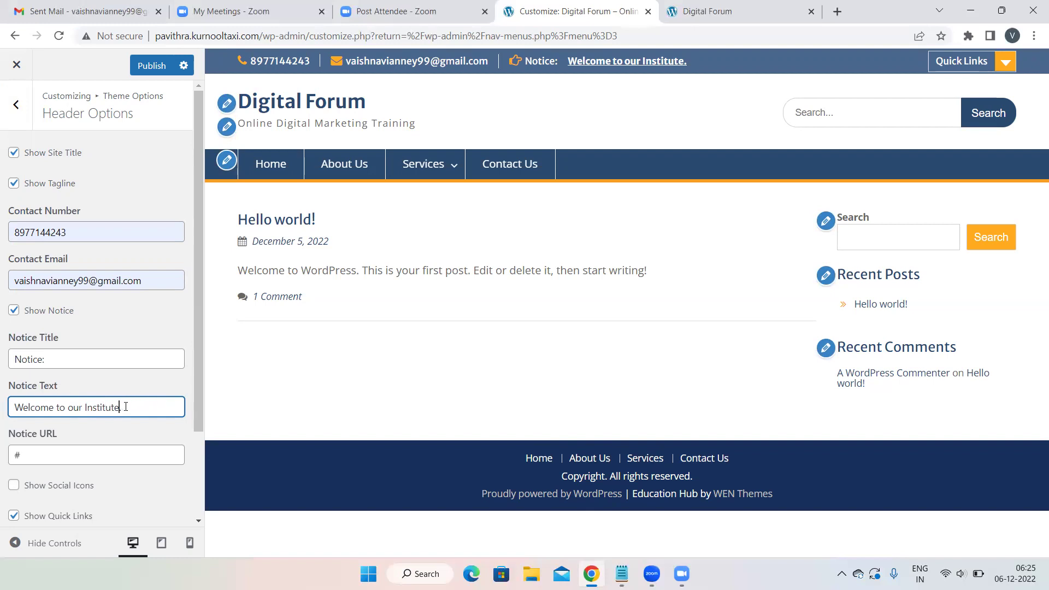
pyautogui.moveTo(126, 406); pyautogui.dragTo(2, 404)
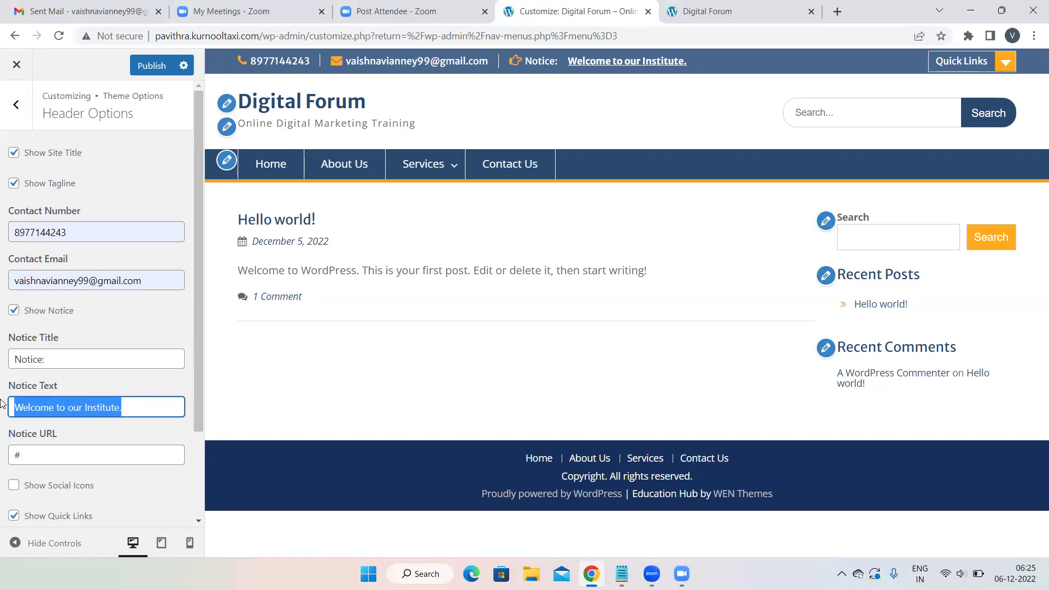
# - Switch the header notice's display off and back on in the header options
pyautogui.moveTo(69, 359); pyautogui.dragTo(2, 361)
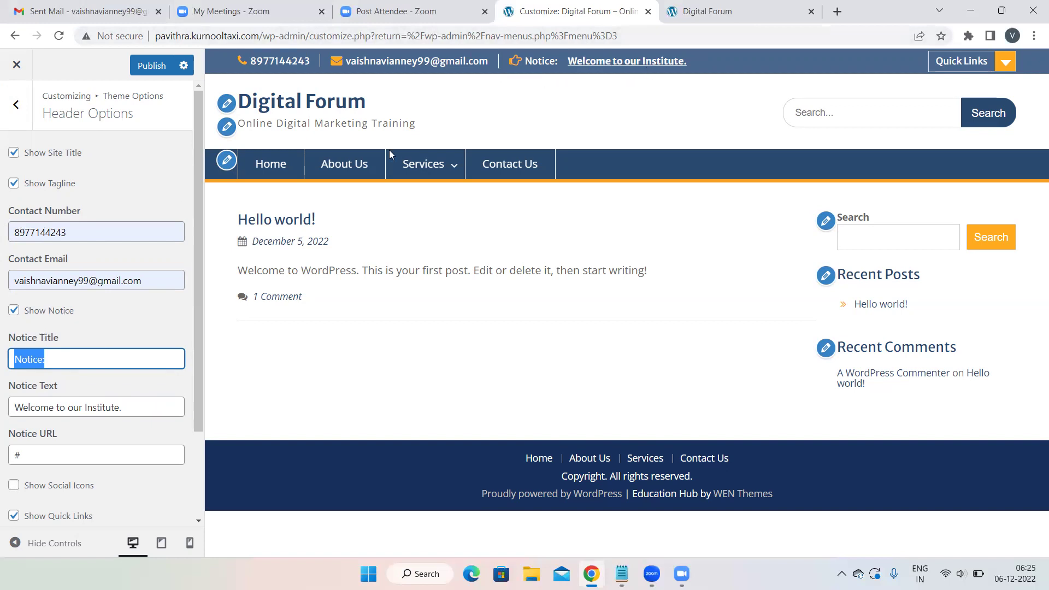
pyautogui.click(14, 311)
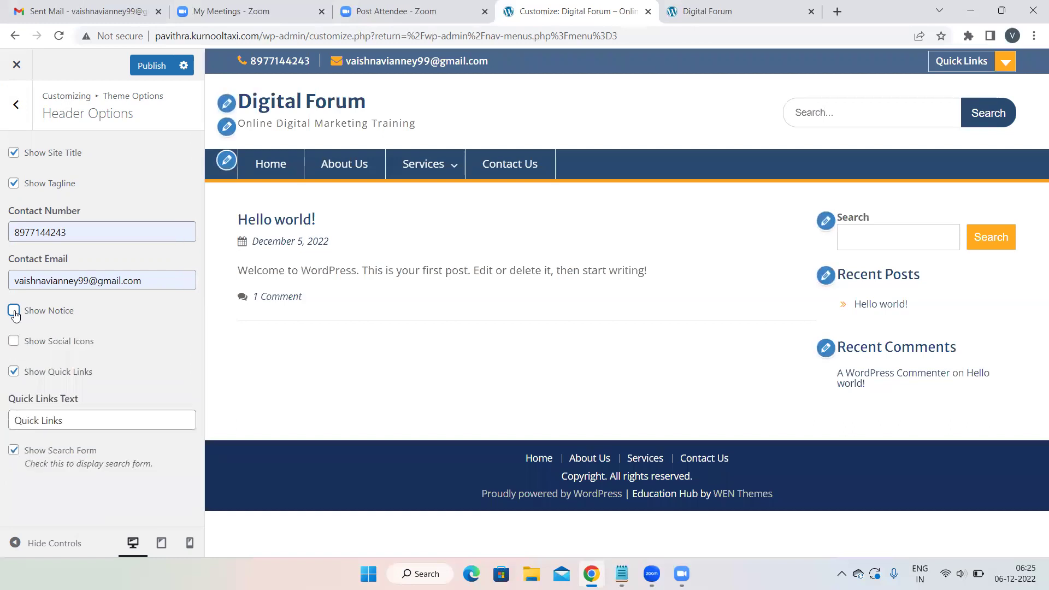
pyautogui.click(14, 313)
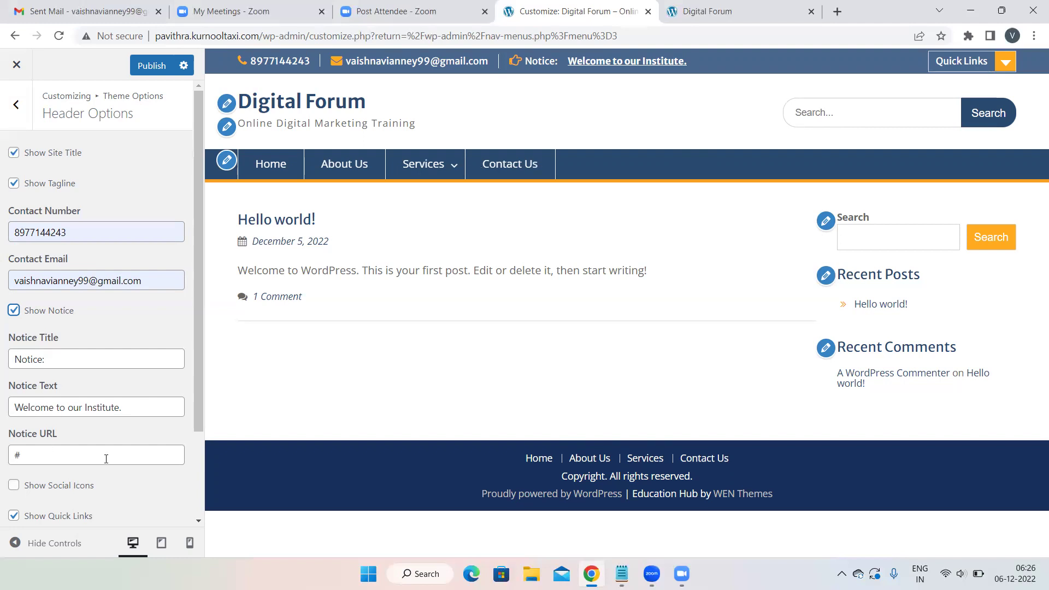
# - Reload the live site, open its About Us page and copy that page's web address
pyautogui.scroll(-2, 105, 457)
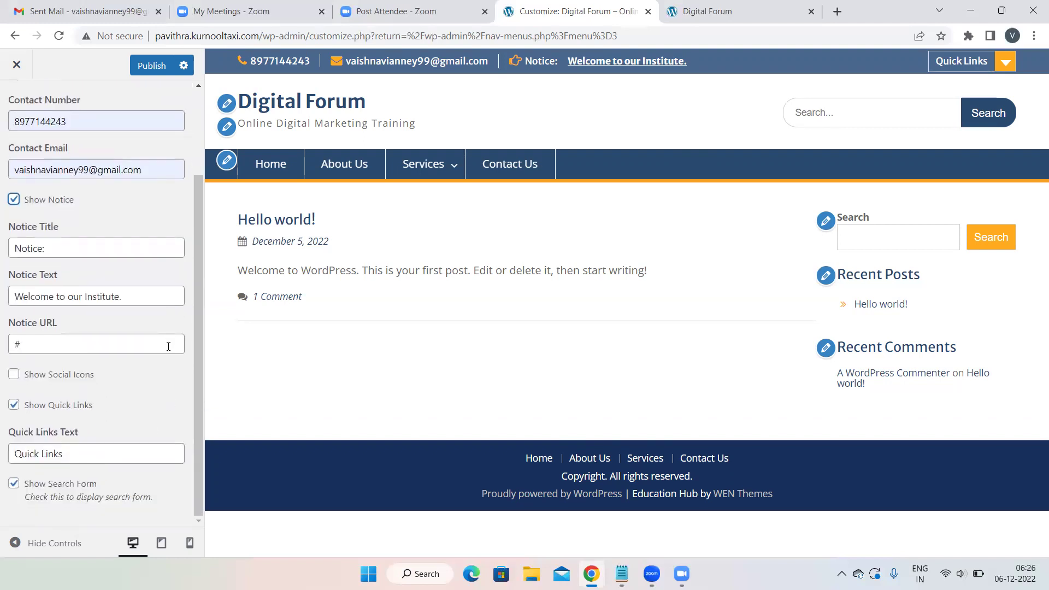
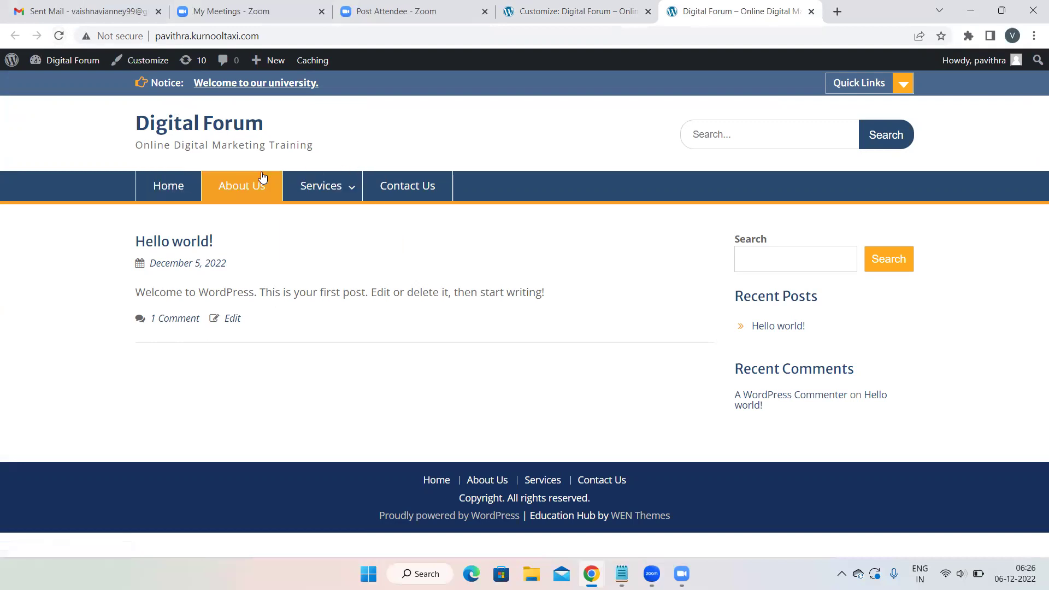
pyautogui.click(60, 36)
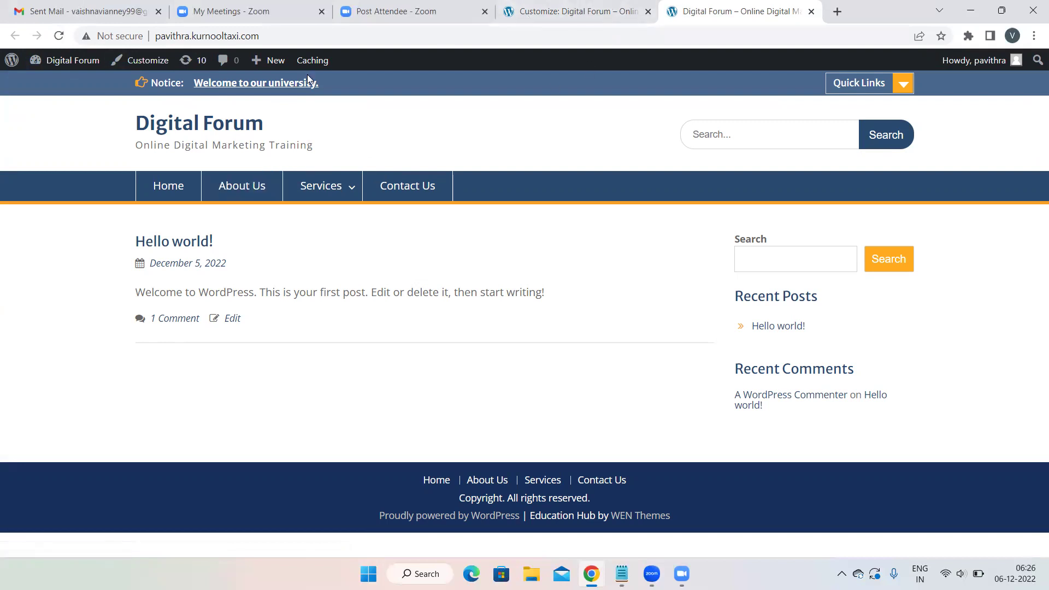
pyautogui.click(622, 12)
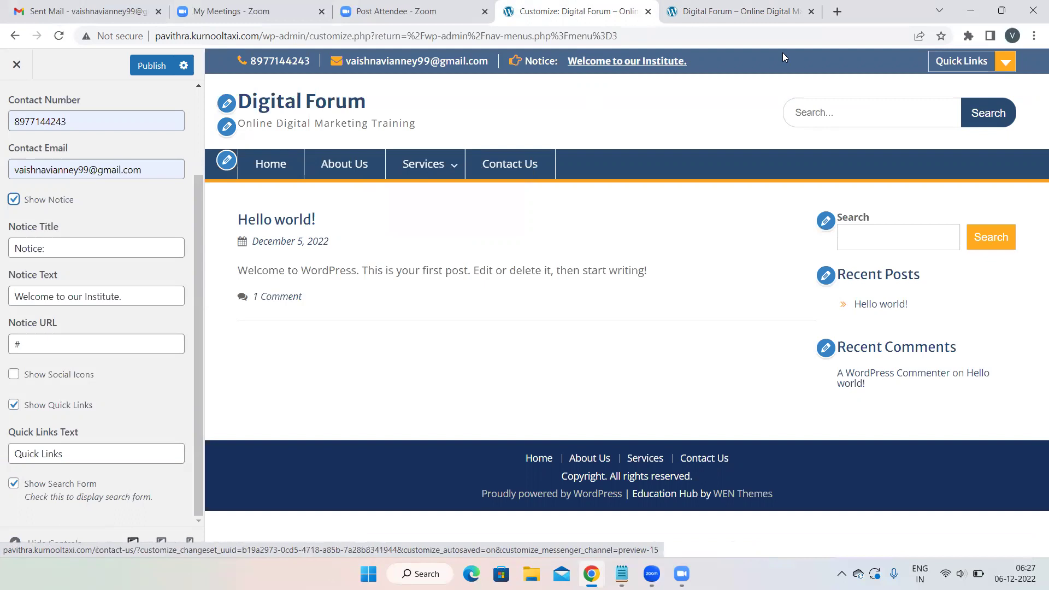
pyautogui.click(760, 5)
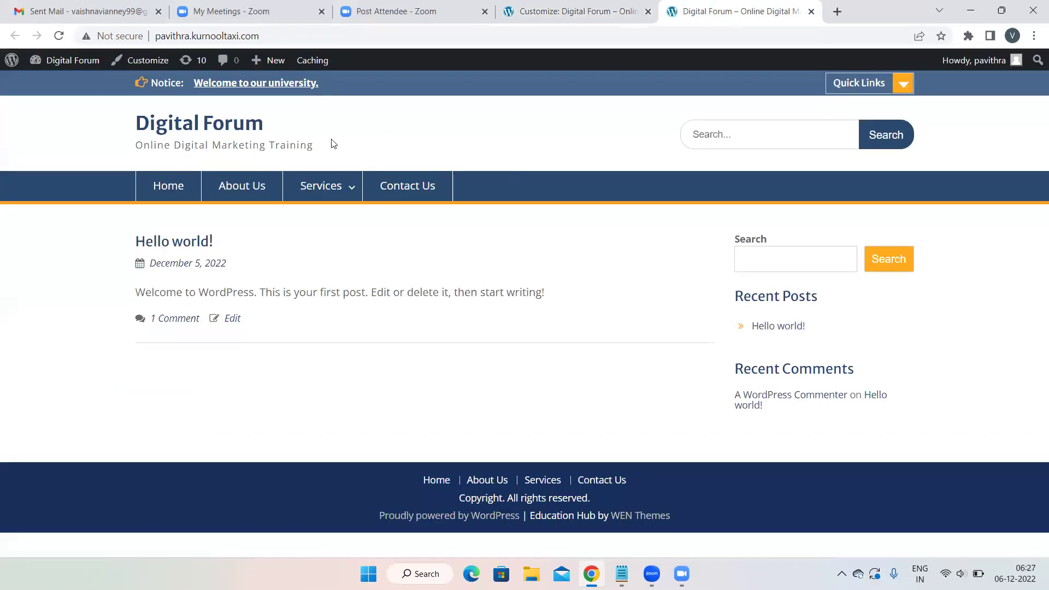
pyautogui.click(216, 186)
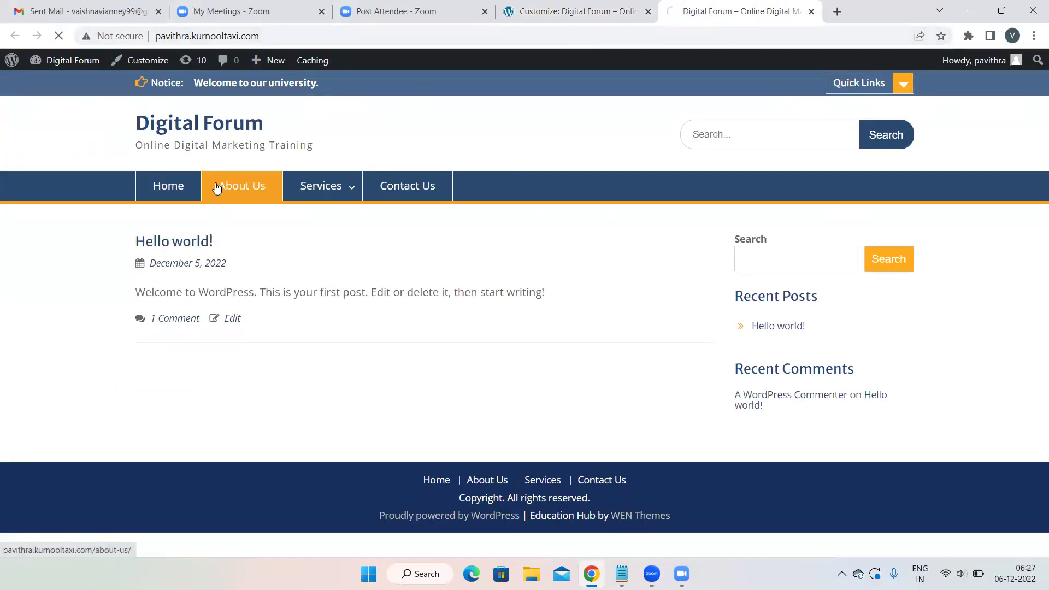
pyautogui.click(322, 36)
pyautogui.hotkey('ctrl', 'c')
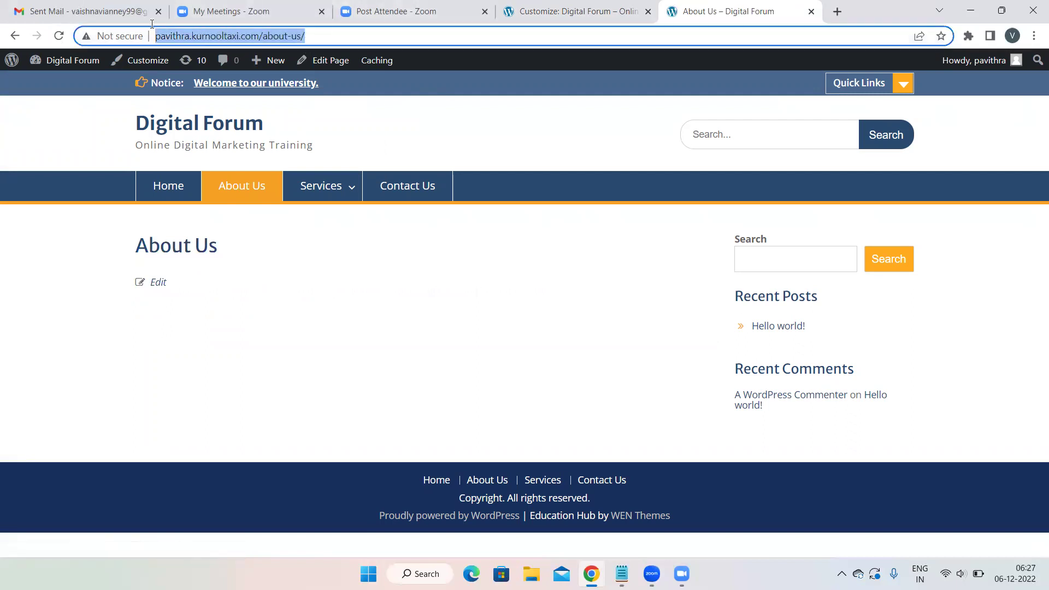
# - Replace the header's notice URL with the copied address of the About Us page
pyautogui.click(572, 7)
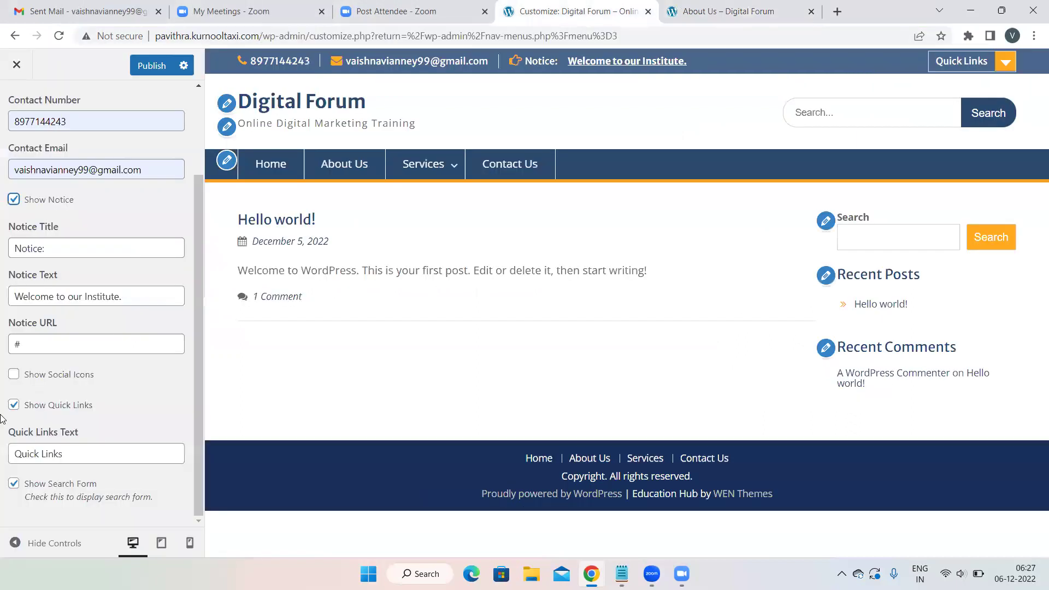
pyautogui.click(37, 344)
pyautogui.press('BackSpace')
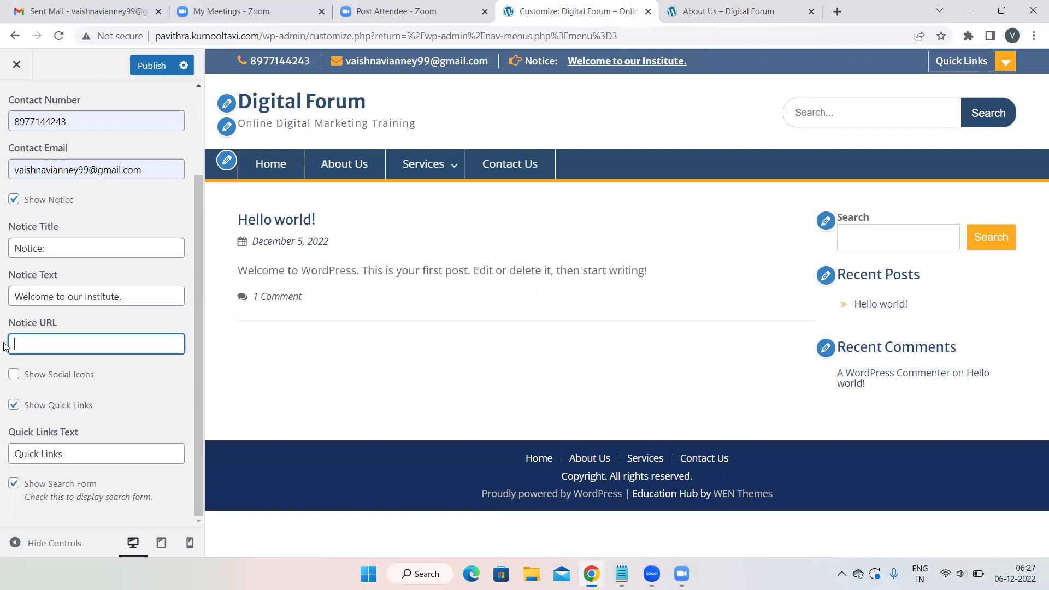
pyautogui.hotkey('ctrl', 'v')
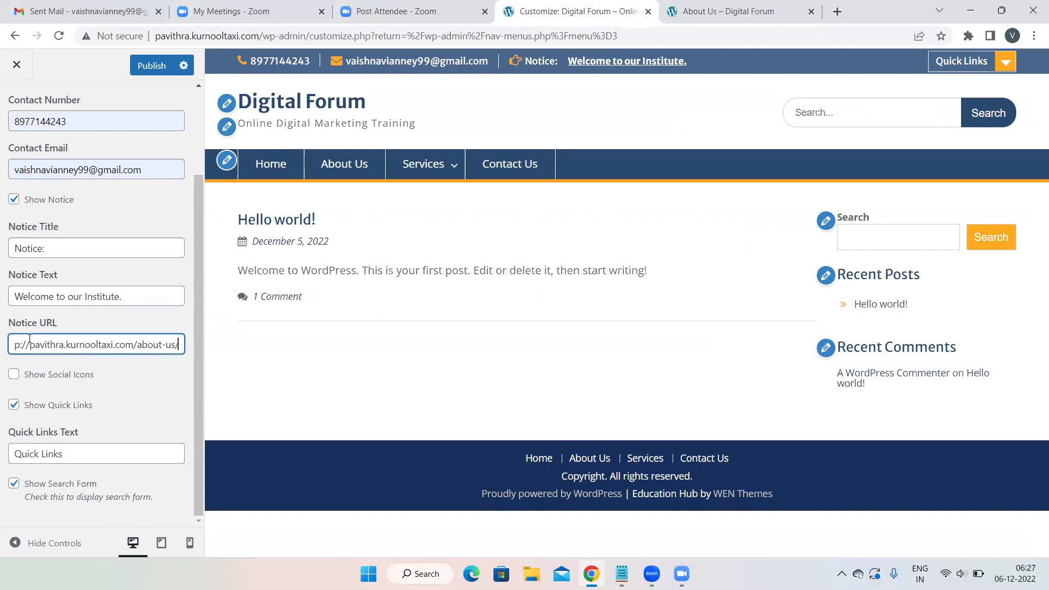
pyautogui.press('Left')
pyautogui.press('Left')
pyautogui.press('Left')
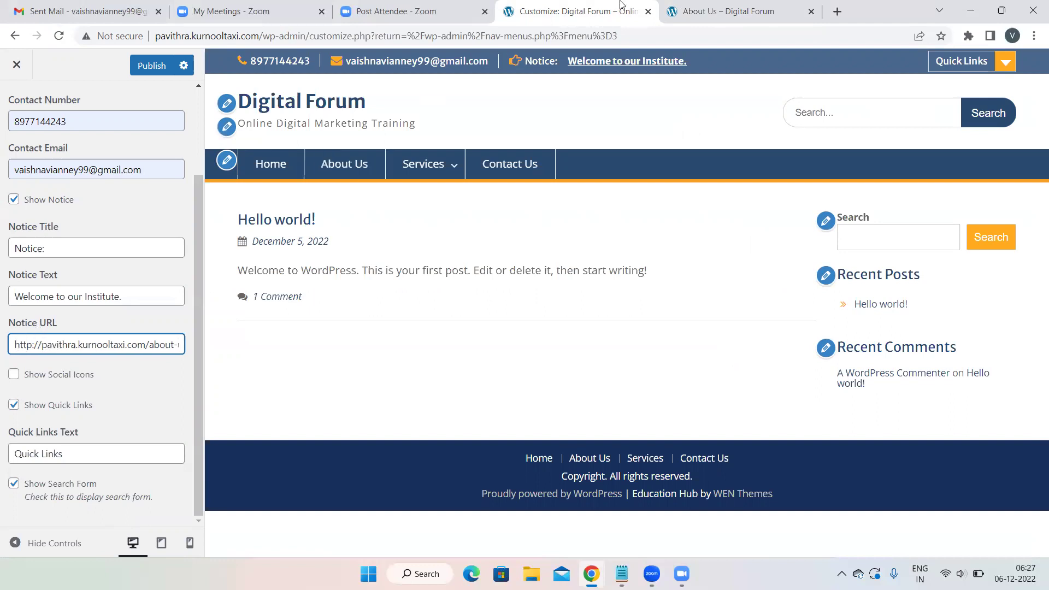
# - View the Services page on the live site
pyautogui.click(716, 6)
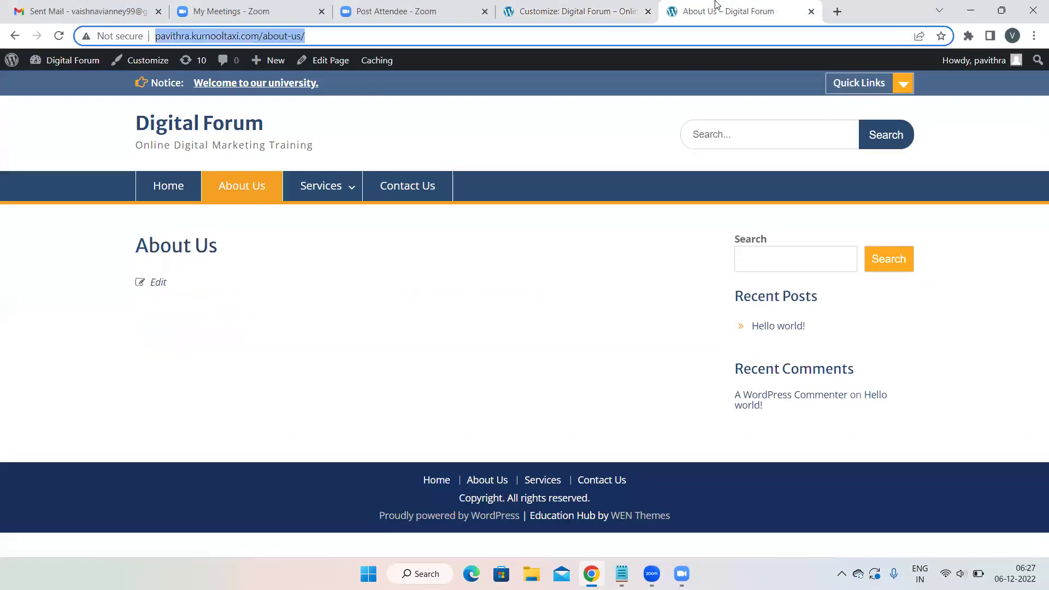
pyautogui.moveTo(323, 183)
pyautogui.press('Return')
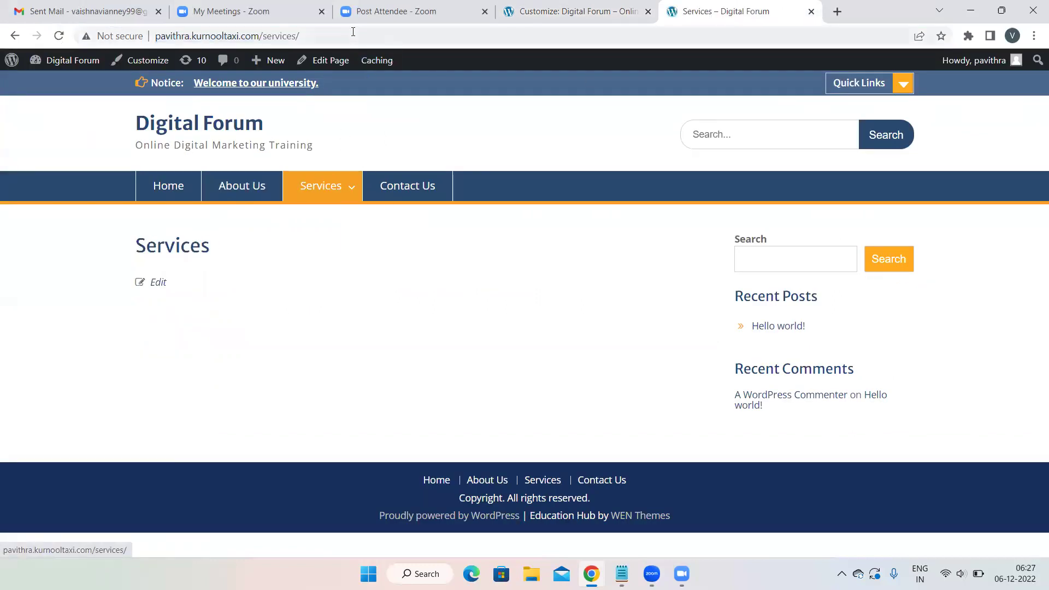
# - Publish the header option changes and close the theme customizer
pyautogui.click(597, 8)
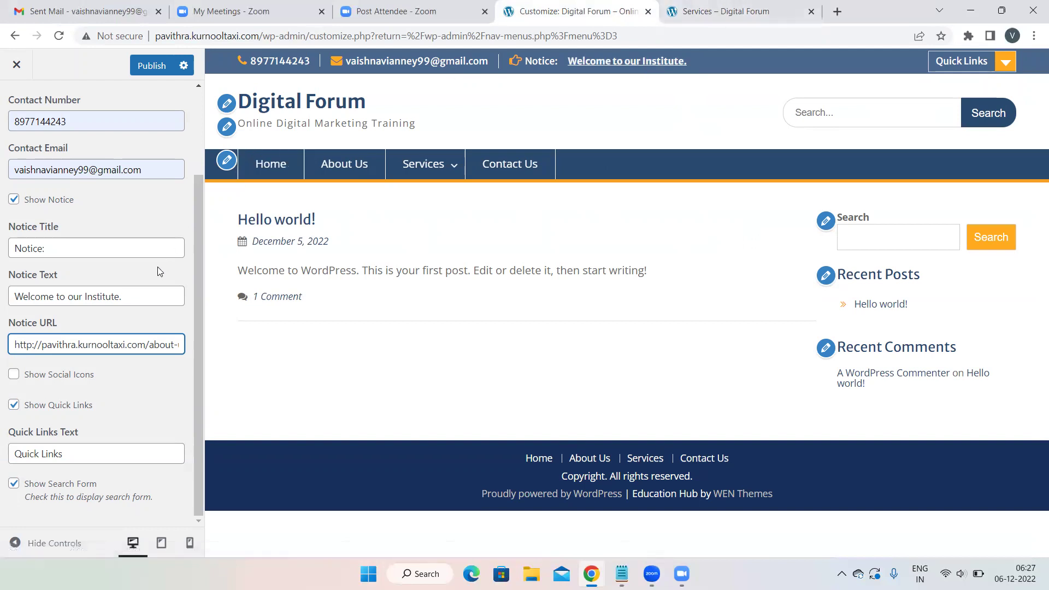
pyautogui.scroll(2, 155, 278)
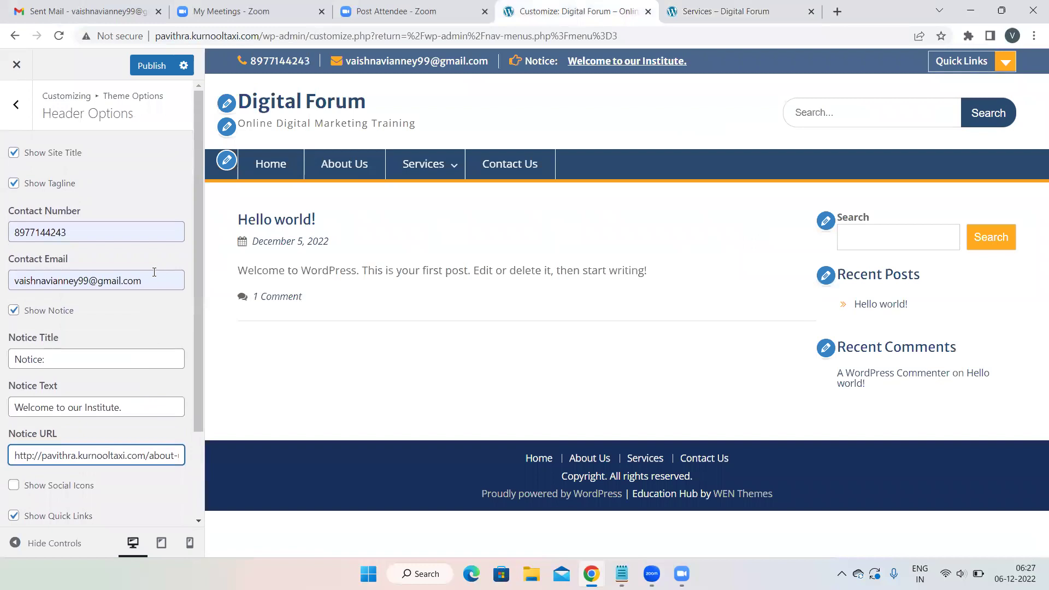
pyautogui.click(153, 66)
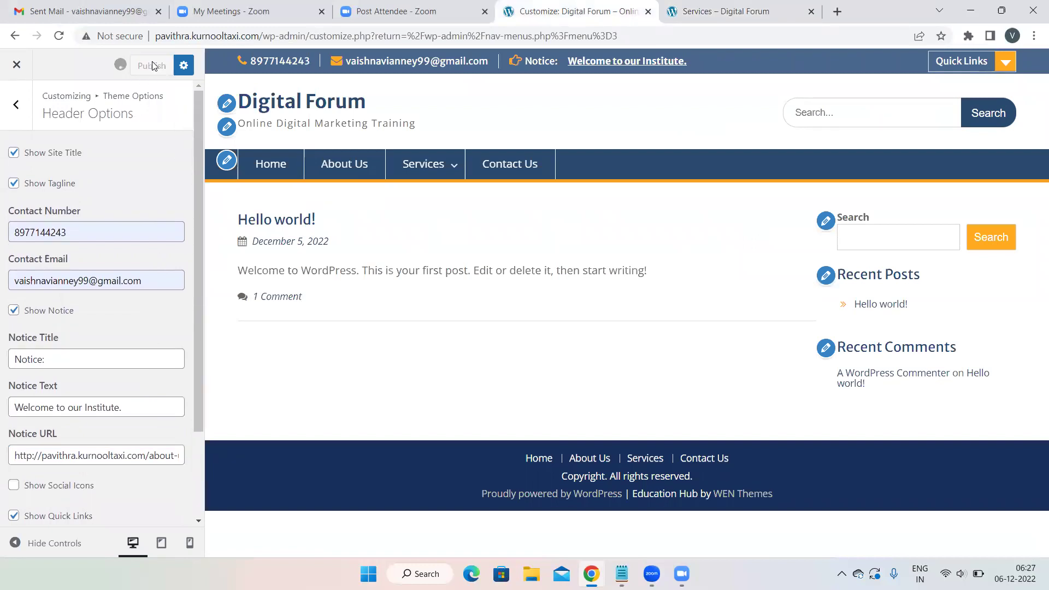
pyautogui.click(16, 105)
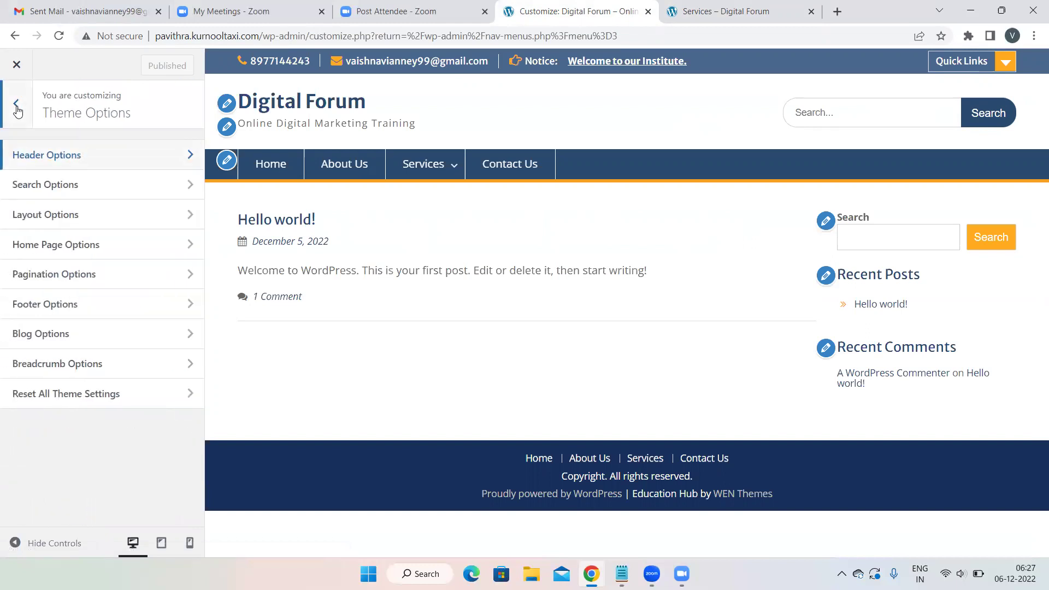
pyautogui.click(16, 108)
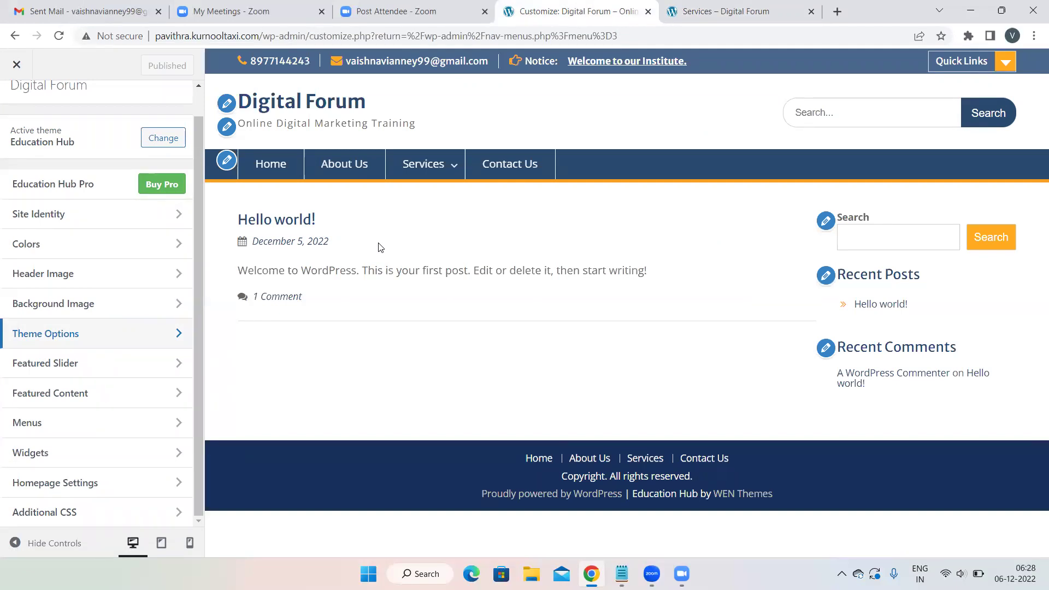
pyautogui.scroll(1, 112, 267)
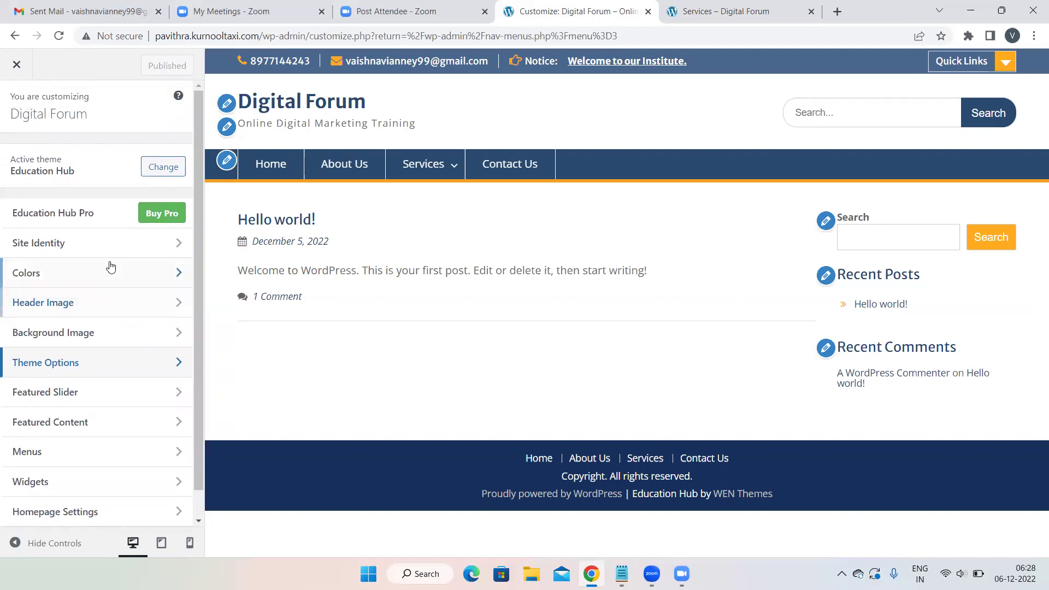
pyautogui.click(14, 62)
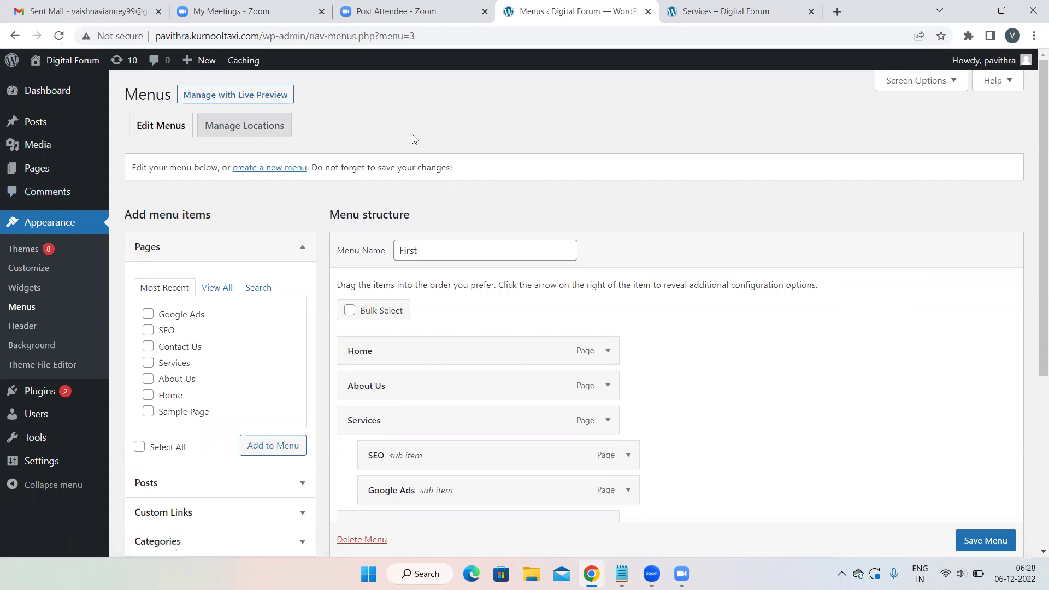
# - Open the Home page for editing and bring up the full block library
pyautogui.click(46, 170)
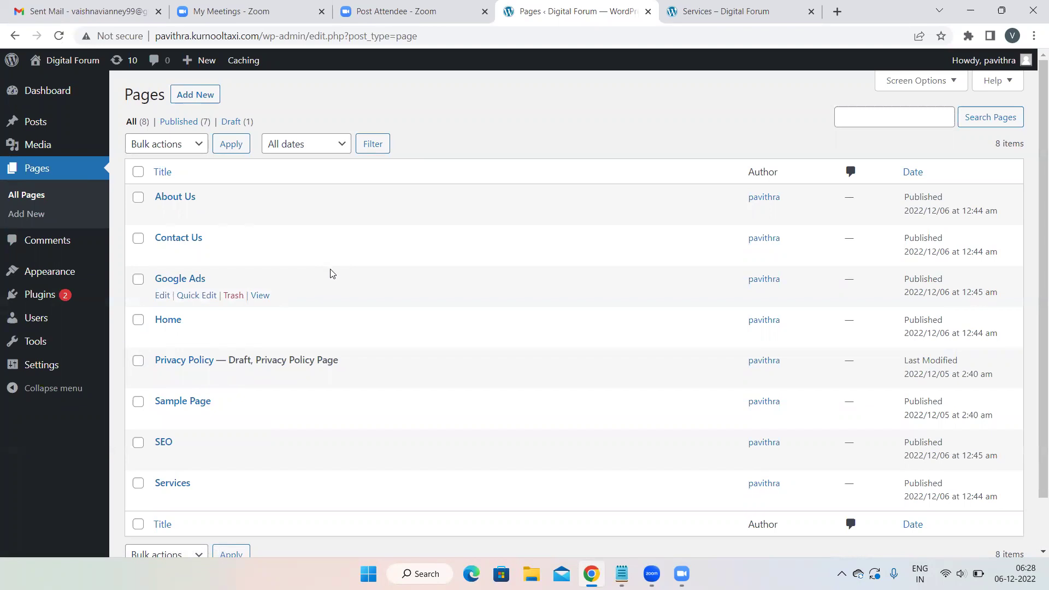
pyautogui.click(161, 322)
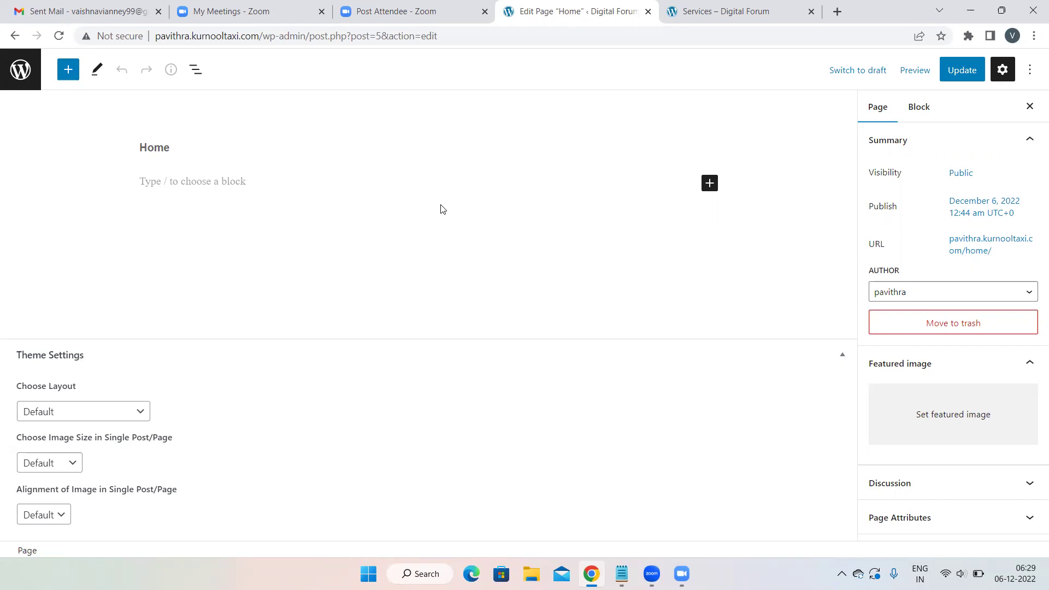
pyautogui.click(709, 184)
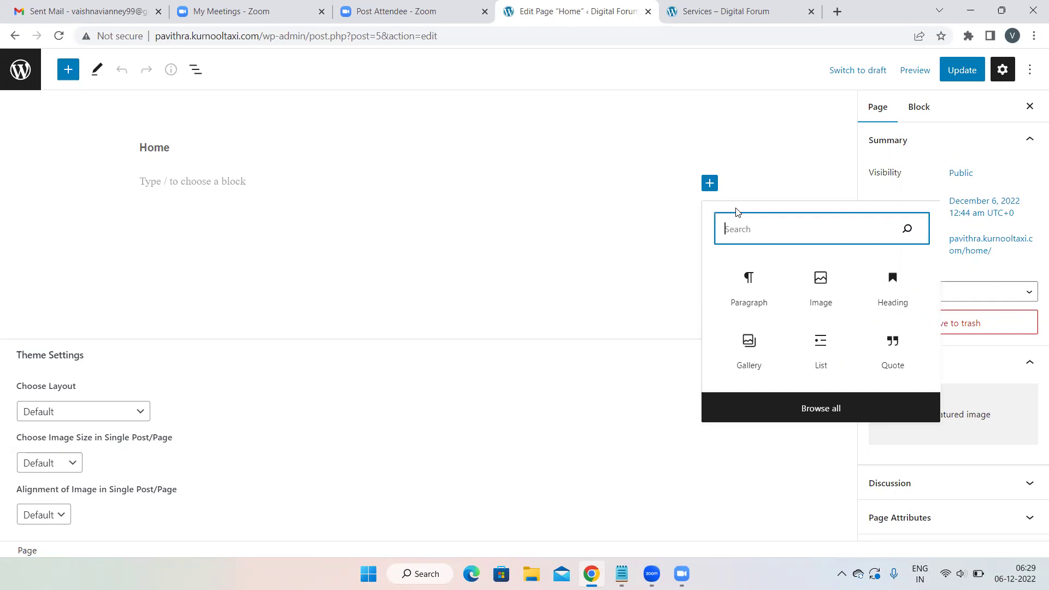
pyautogui.click(788, 413)
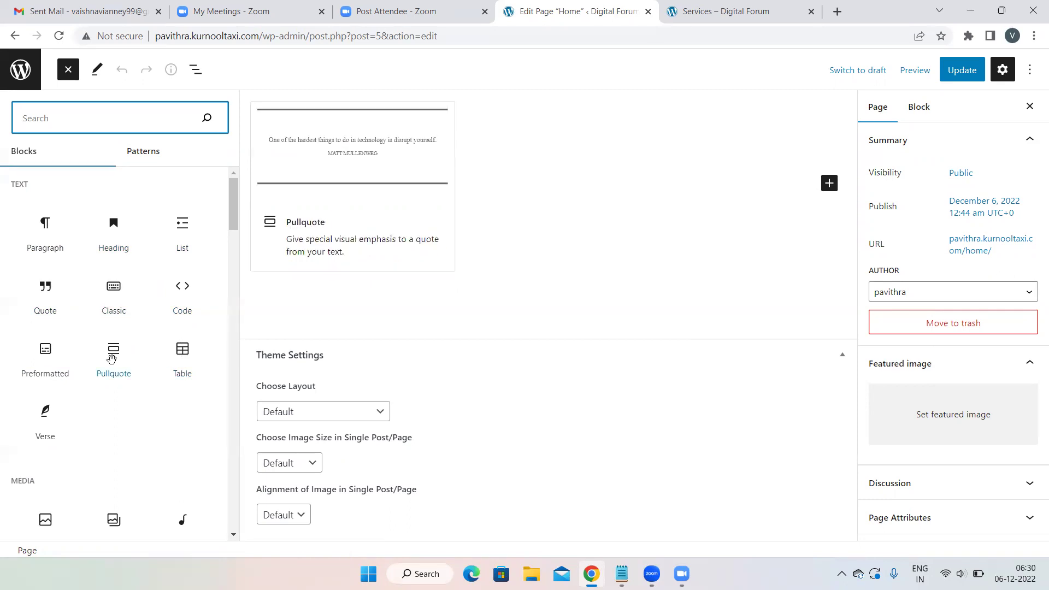
# - Examine the text, media and embed blocks available in the block library
pyautogui.scroll(-1, 111, 359)
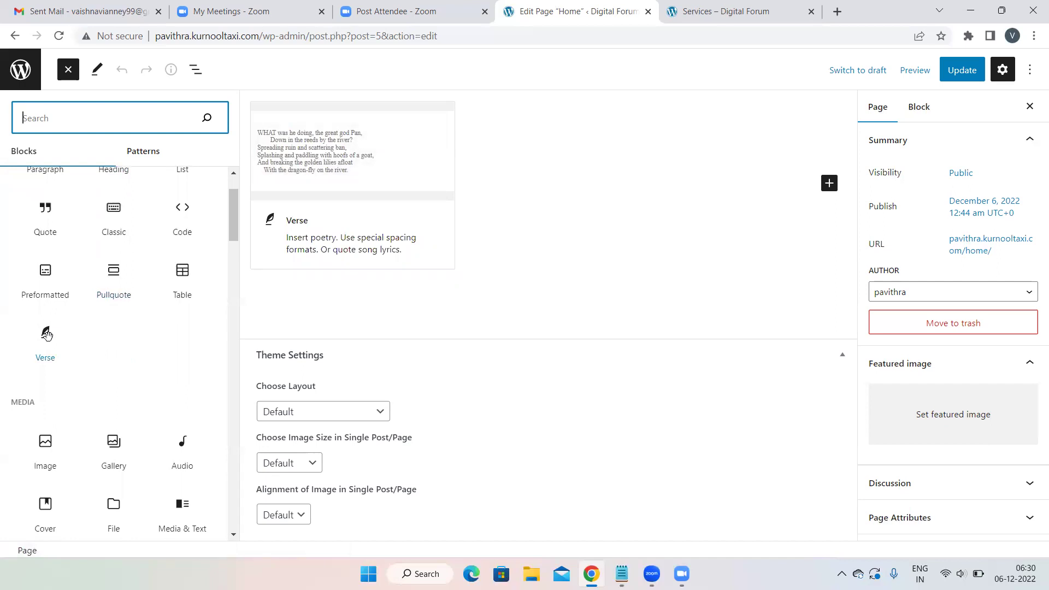
pyautogui.scroll(-1, 47, 335)
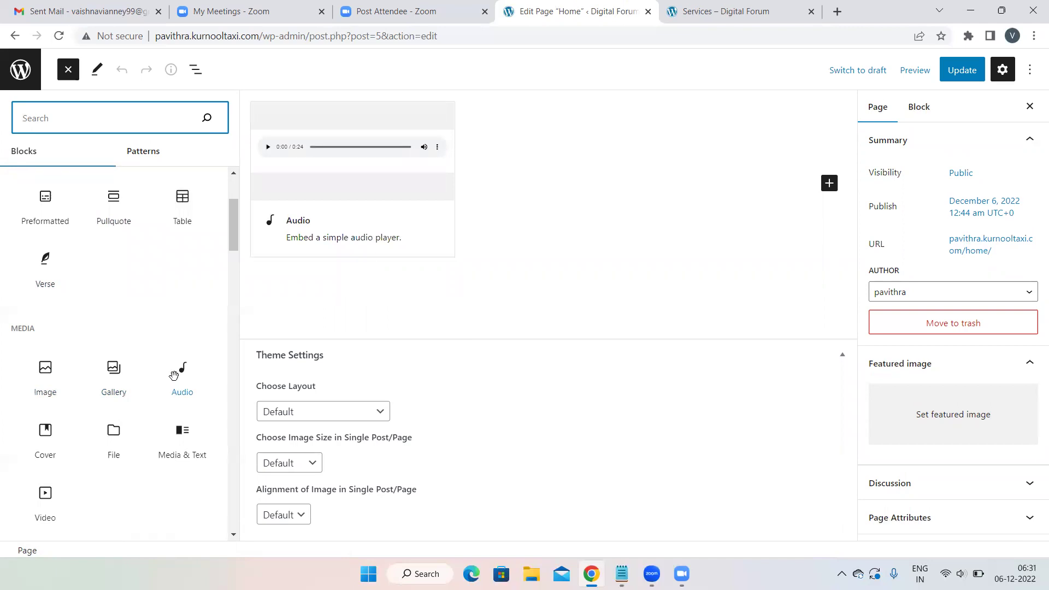
pyautogui.scroll(-1, 173, 375)
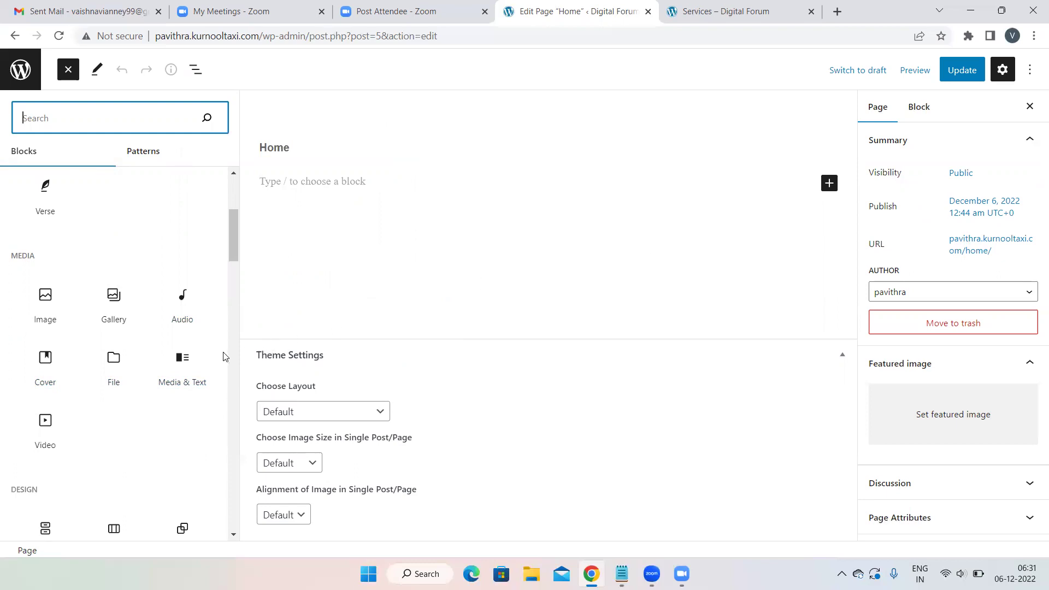
pyautogui.moveTo(184, 366)
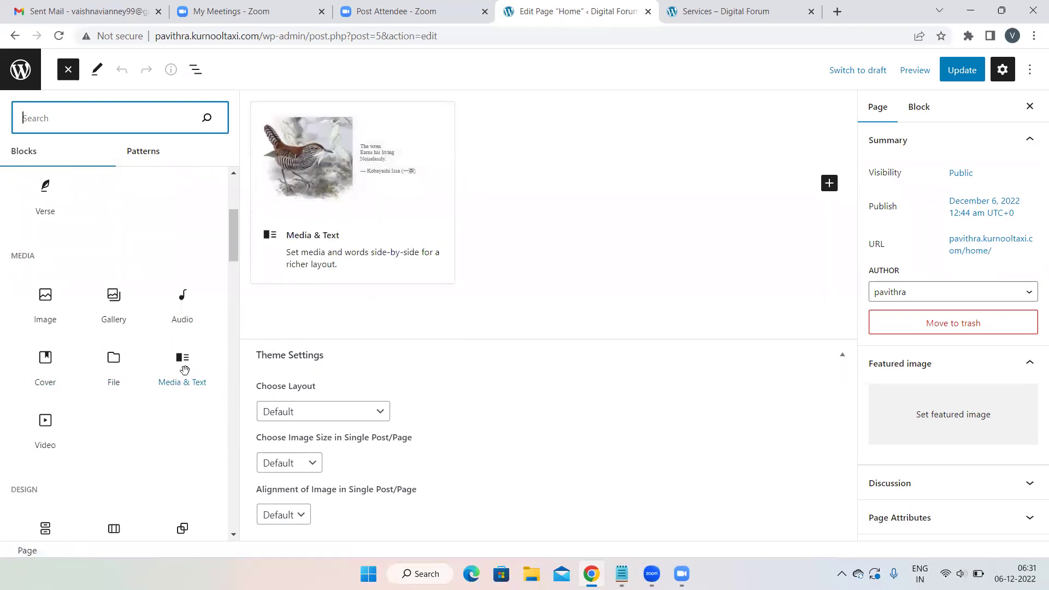
pyautogui.moveTo(57, 424)
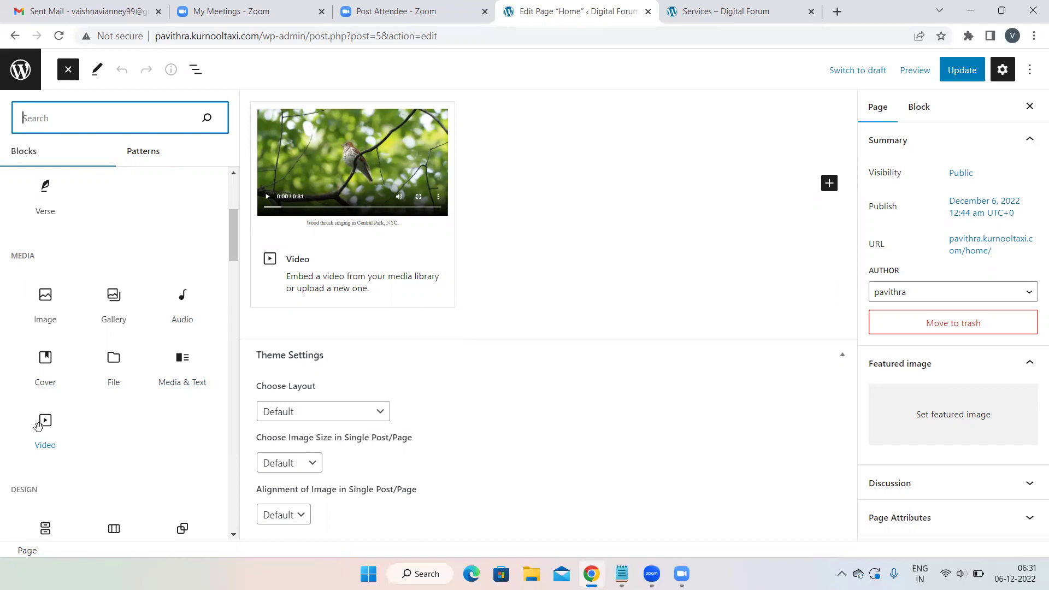
pyautogui.scroll(-5, 136, 426)
pyautogui.scroll(-10, 136, 427)
pyautogui.scroll(-10, 136, 427)
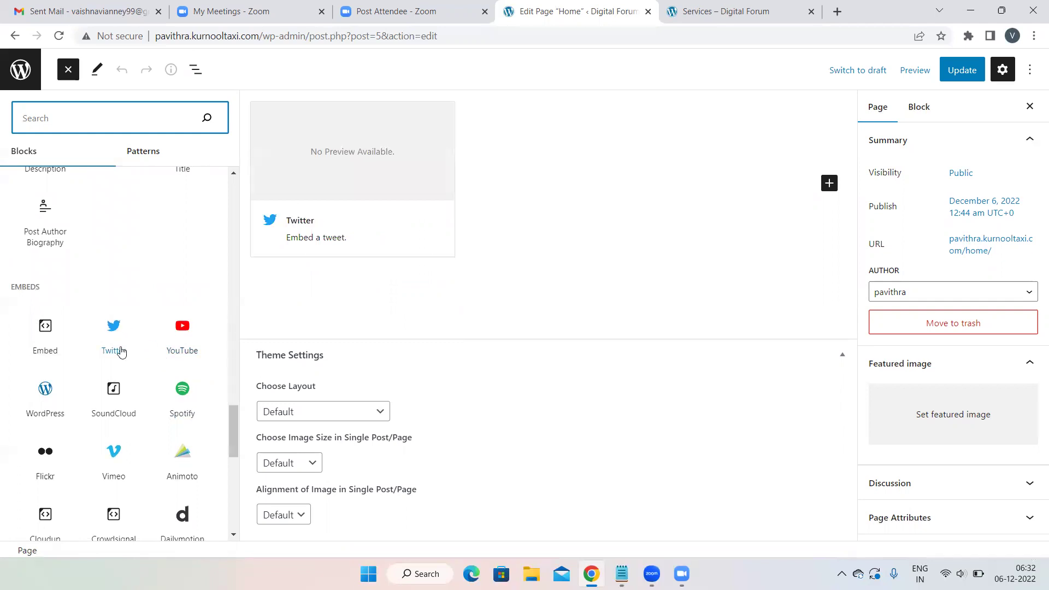
pyautogui.scroll(-4, 120, 350)
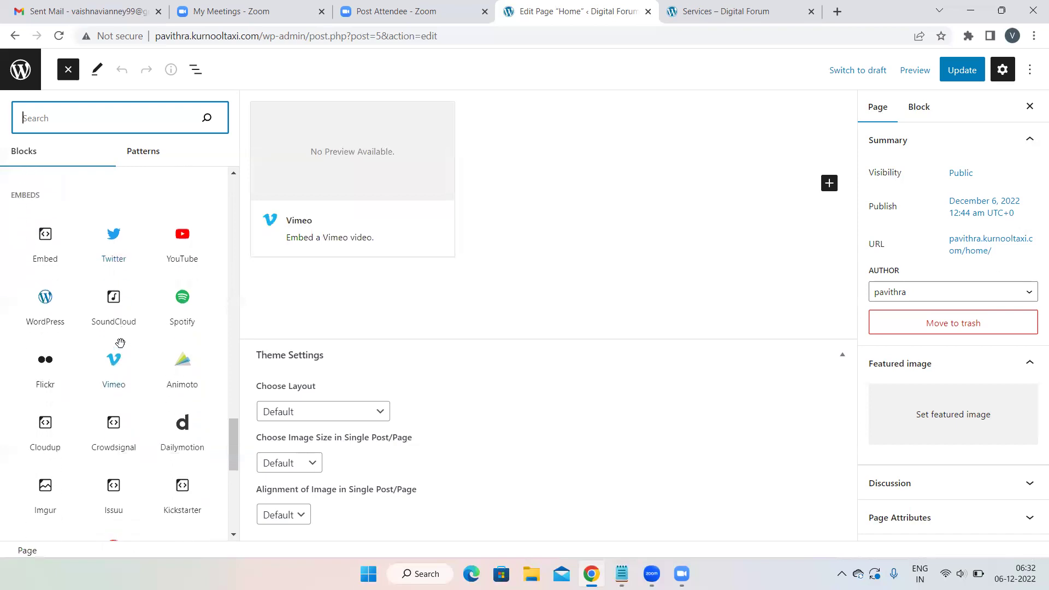
pyautogui.scroll(1, 119, 377)
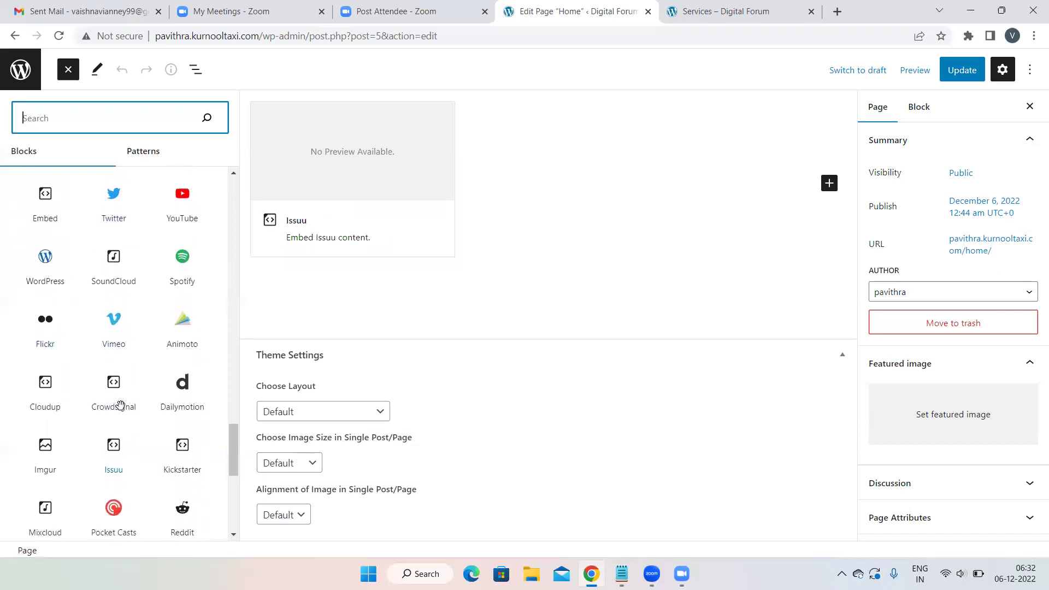
# - Examine the embed, theme, widget, design, media and text blocks in the block library
pyautogui.scroll(2, 105, 303)
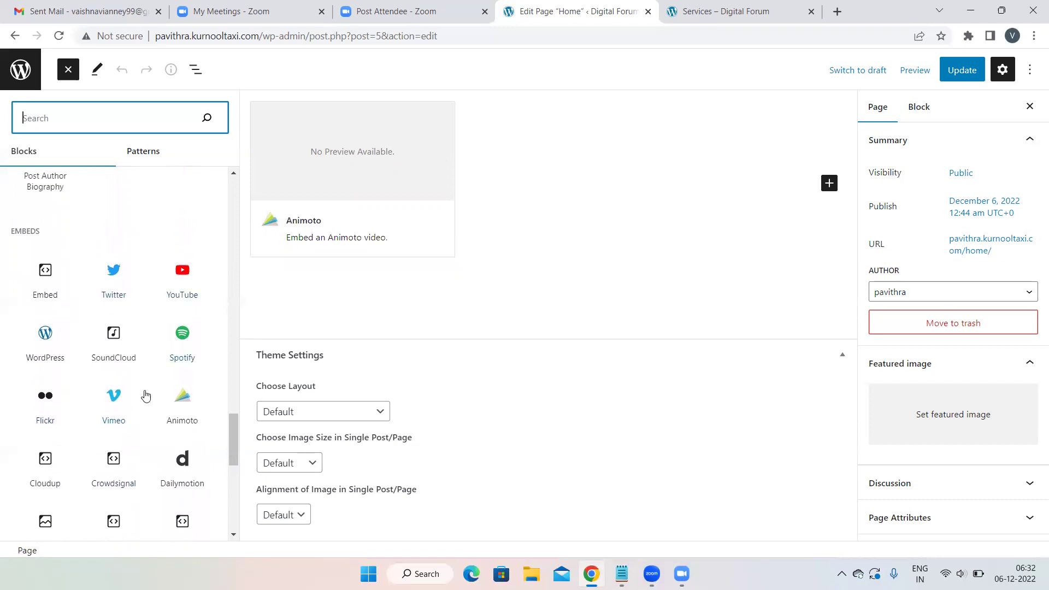
pyautogui.scroll(6, 145, 393)
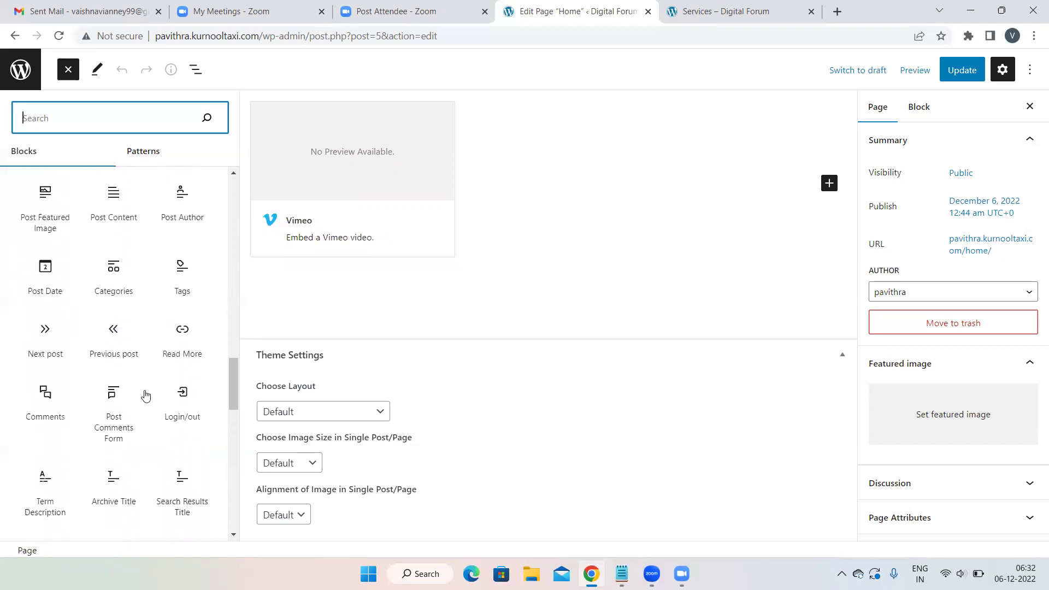
pyautogui.scroll(10, 115, 306)
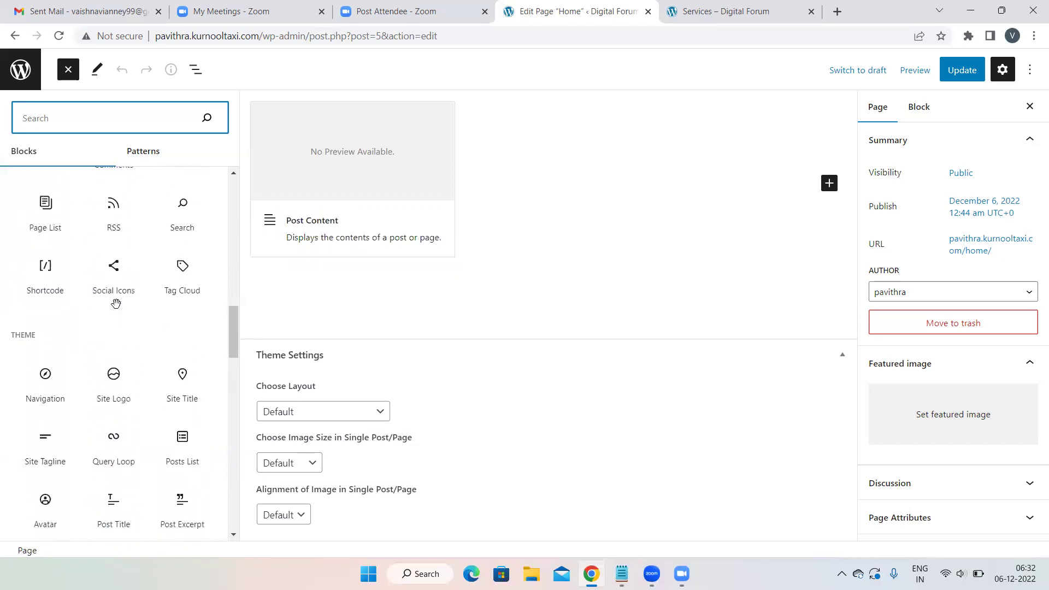
pyautogui.scroll(2, 114, 302)
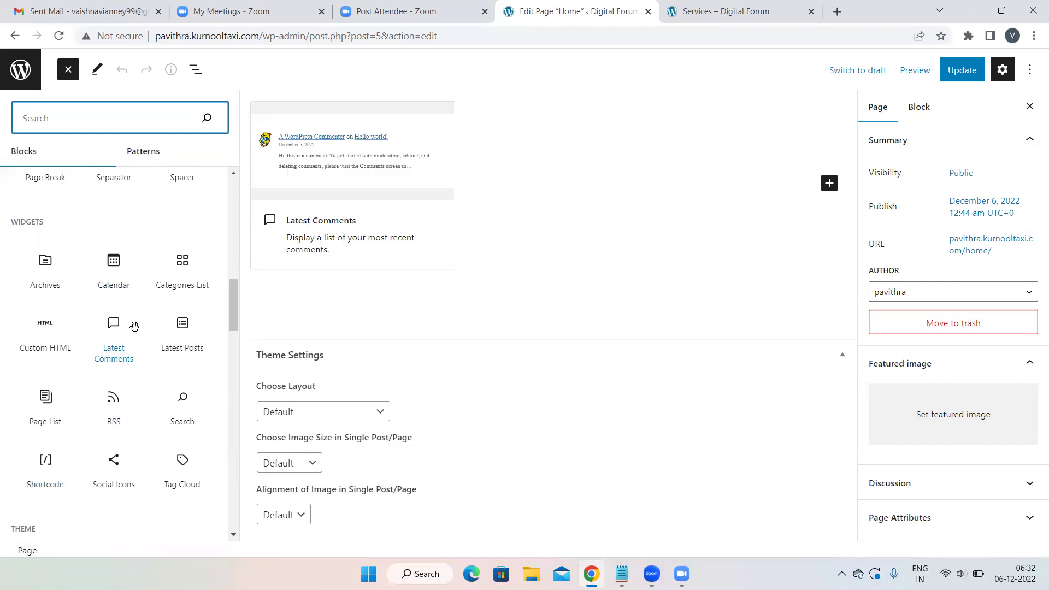
pyautogui.scroll(1, 134, 326)
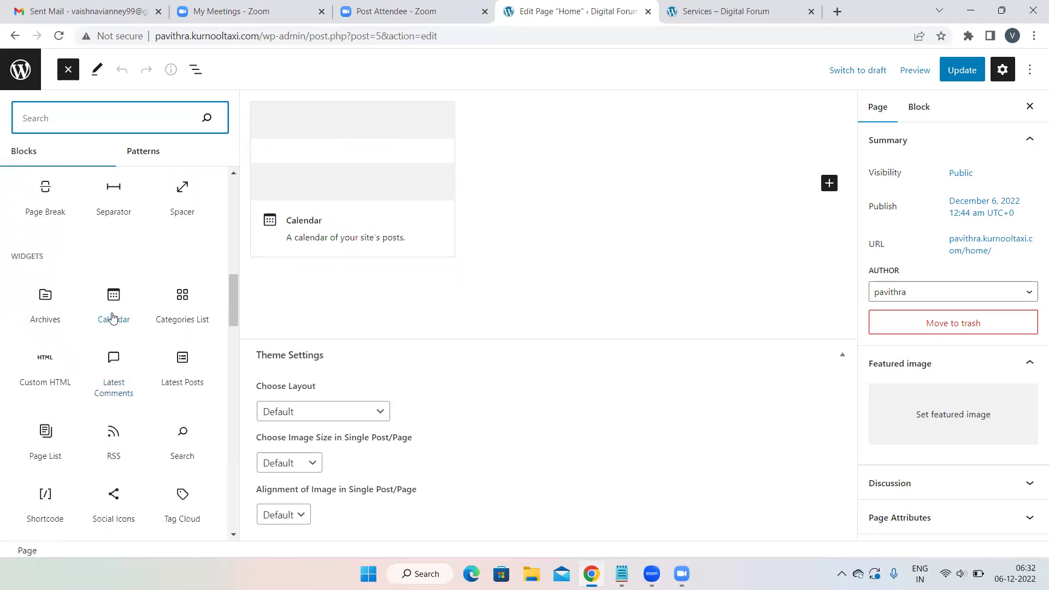
pyautogui.scroll(3, 110, 317)
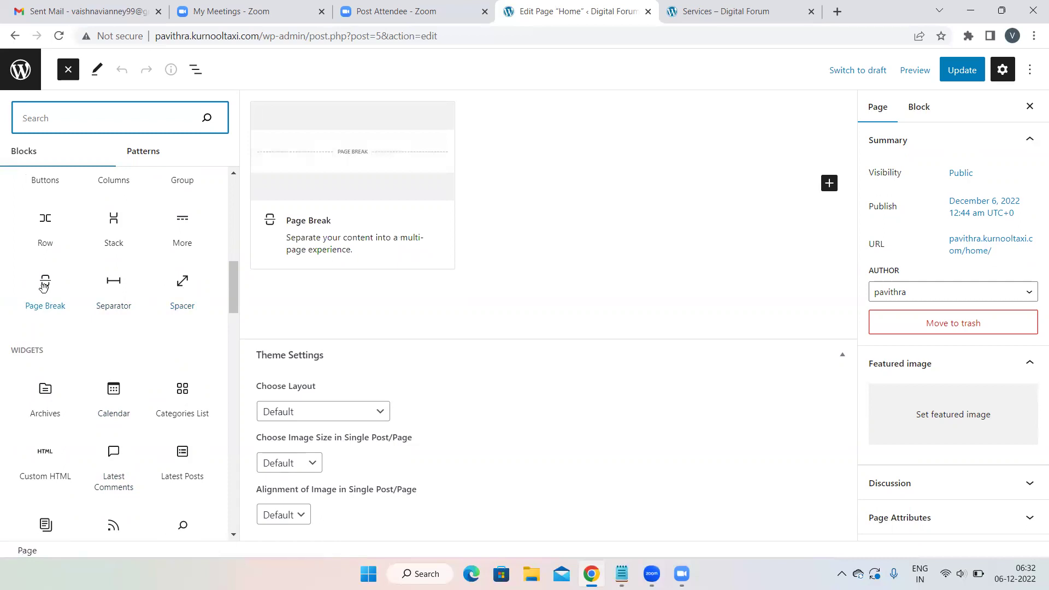
pyautogui.scroll(3, 44, 286)
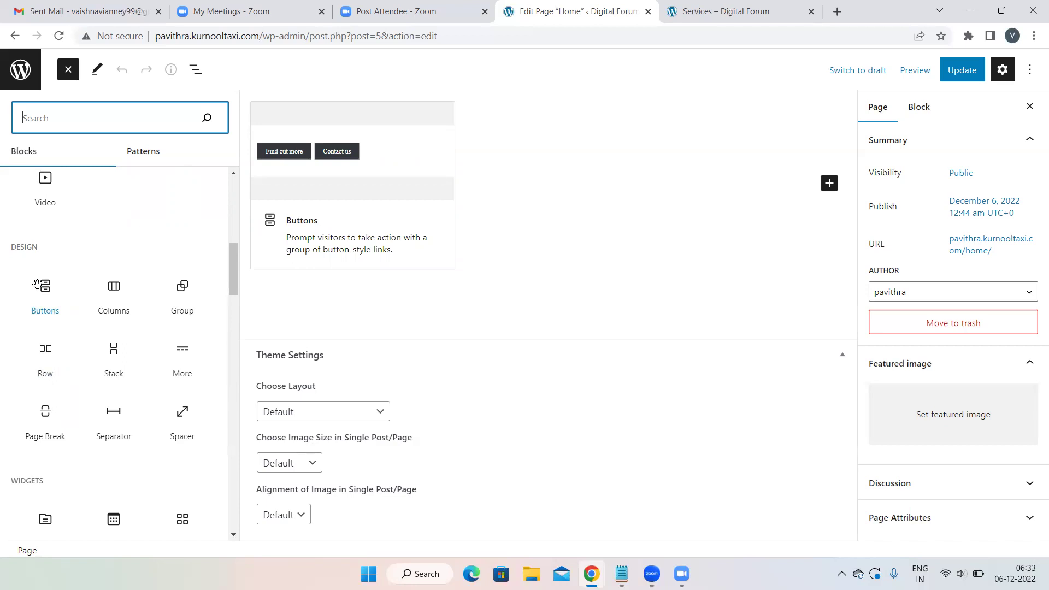
pyautogui.scroll(5, 77, 243)
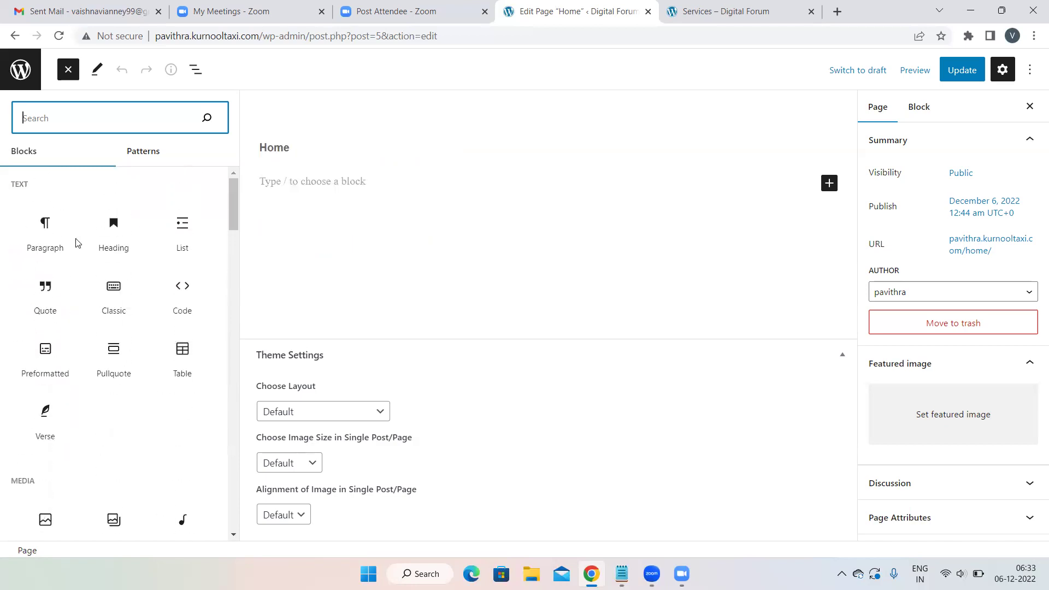
pyautogui.moveTo(76, 243)
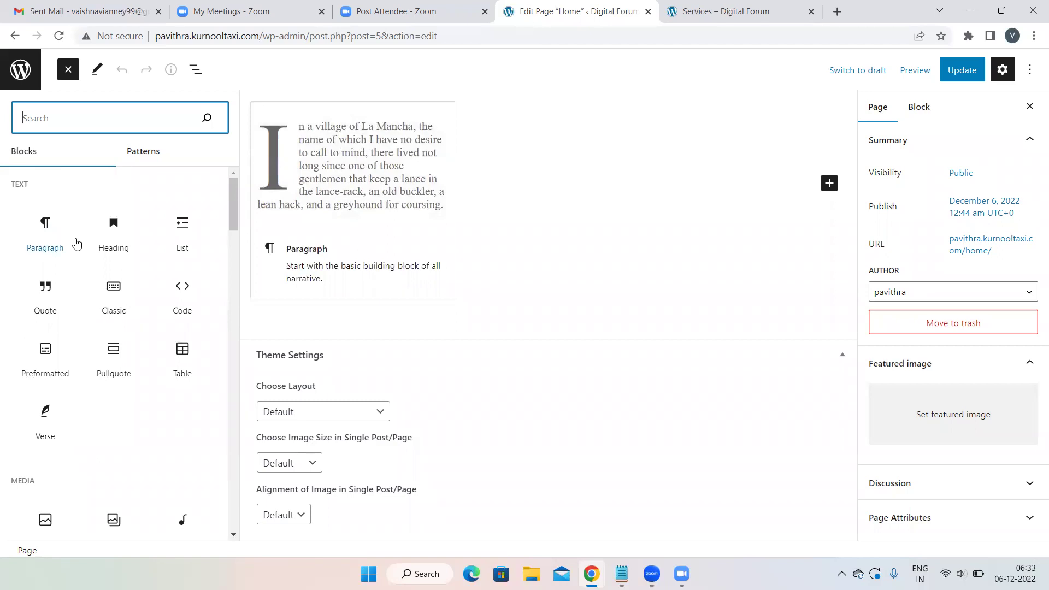
pyautogui.scroll(-6, 130, 410)
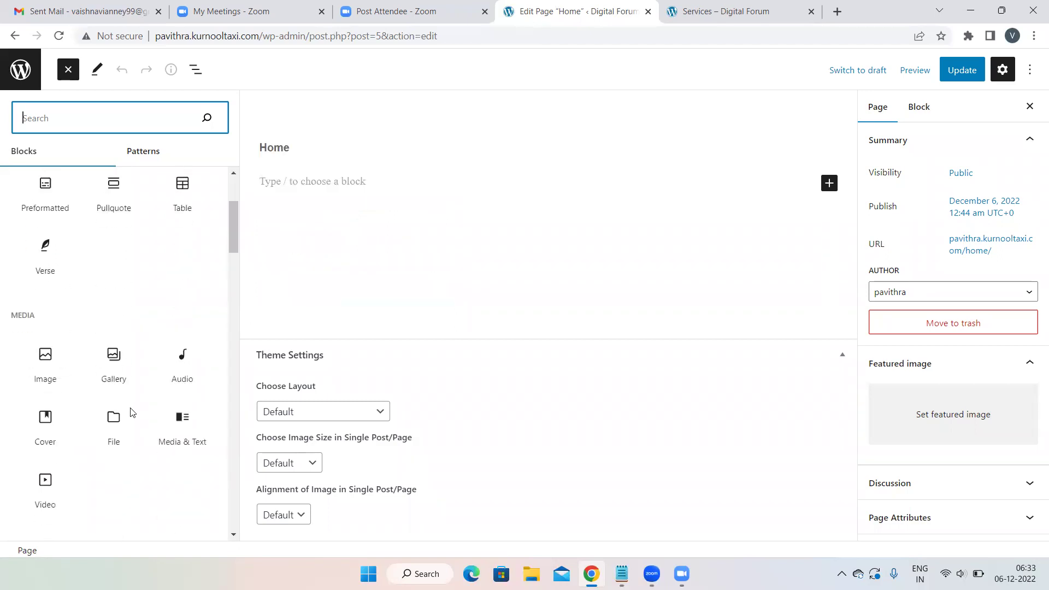
pyautogui.scroll(-6, 130, 412)
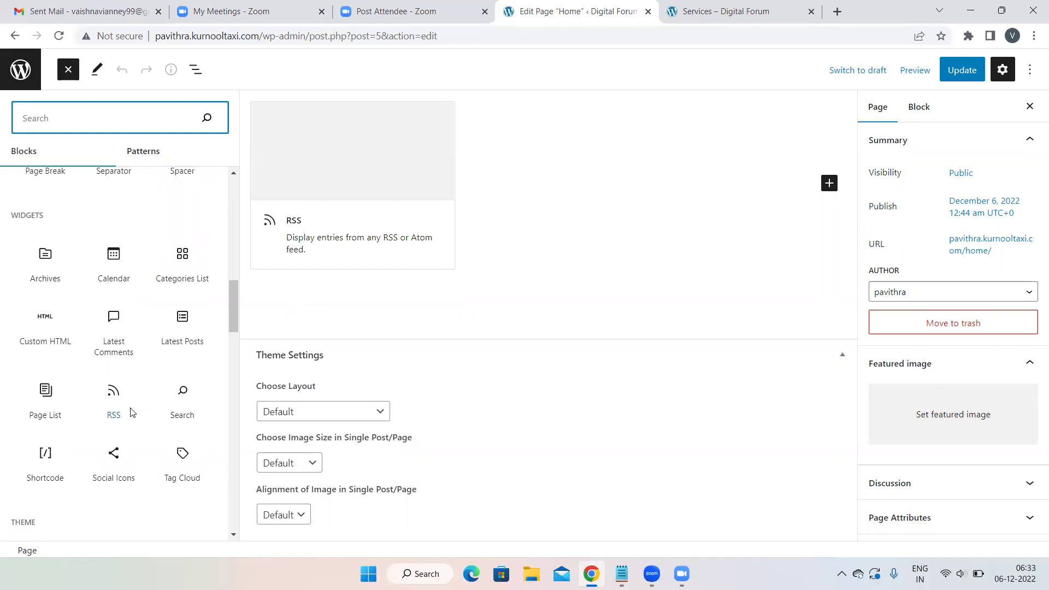
pyautogui.scroll(-3, 130, 412)
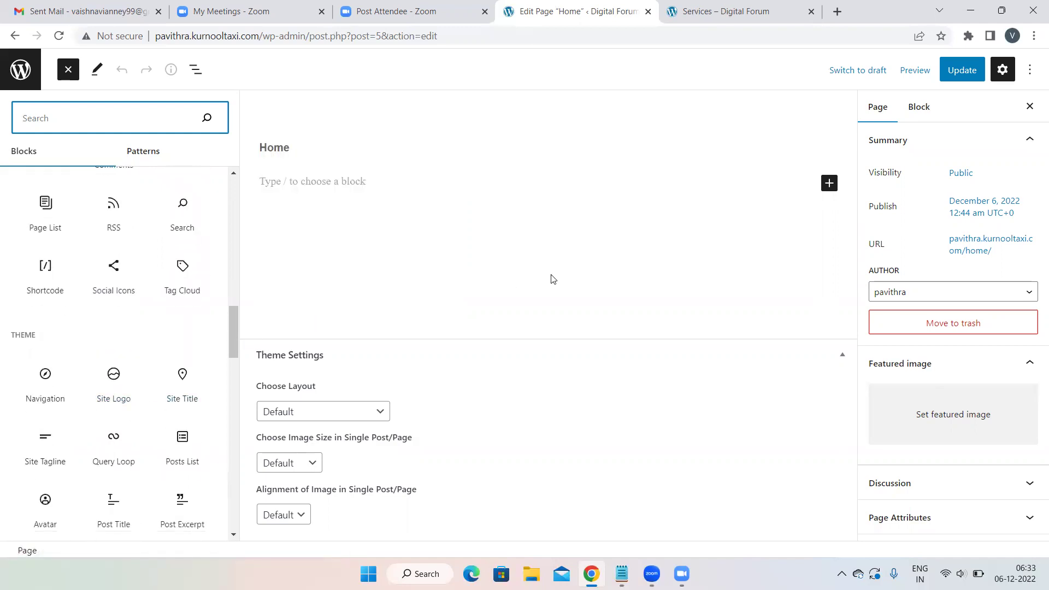
pyautogui.scroll(6, 122, 240)
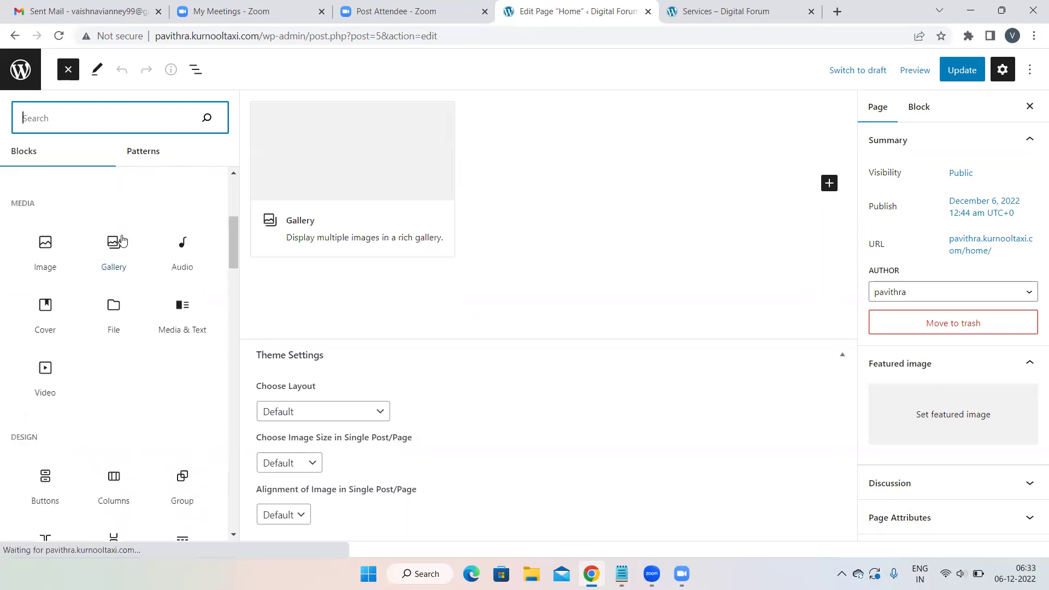
pyautogui.scroll(5, 122, 241)
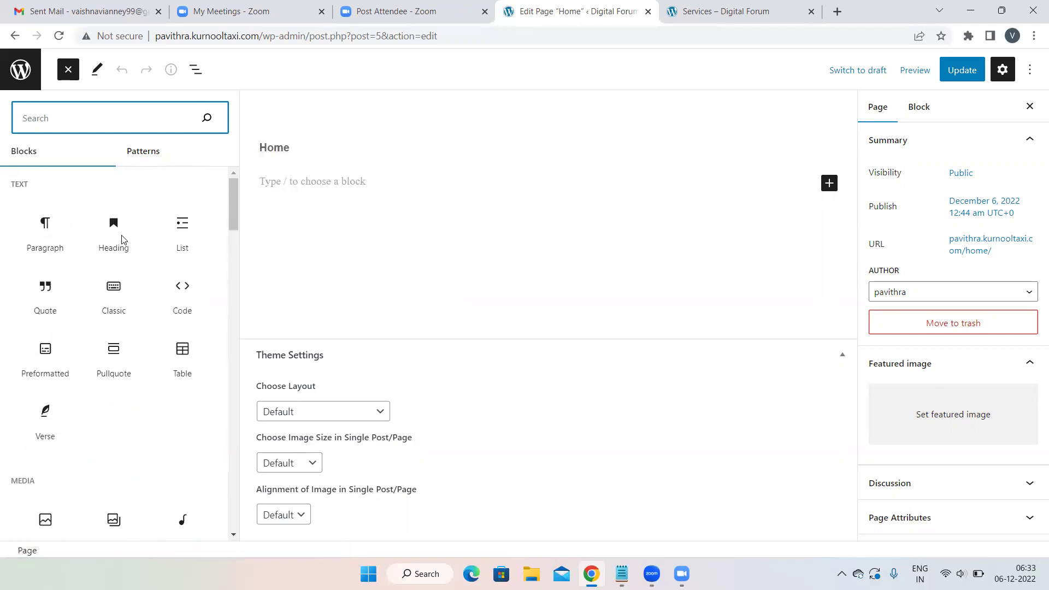
# - Insert a Media & Text block from the media blocks into the Home page
pyautogui.moveTo(120, 233)
pyautogui.scroll(-5, 145, 407)
pyautogui.scroll(-1, 146, 408)
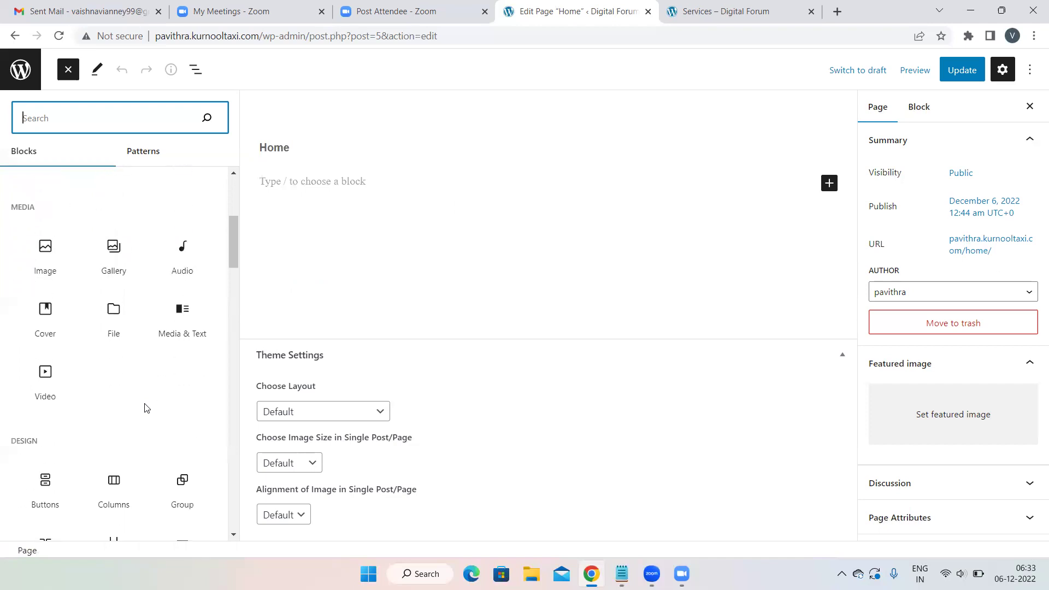
pyautogui.click(177, 318)
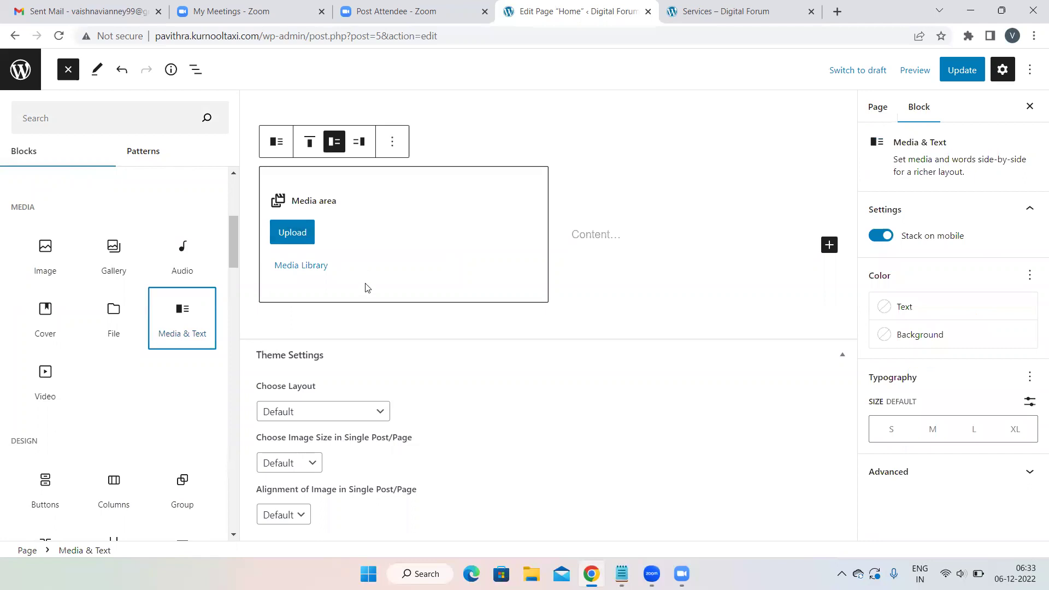
# - Upload the social-media-and-marketing-min image from the Downloads folder into the Media & Text block's media area
pyautogui.click(293, 232)
pyautogui.click(167, 235)
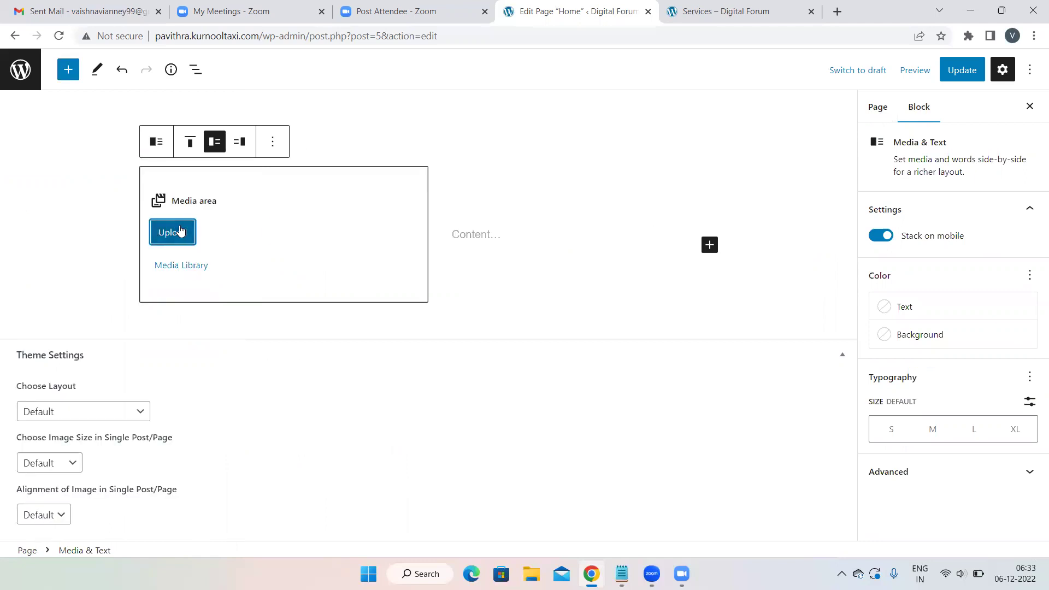
pyautogui.click(164, 232)
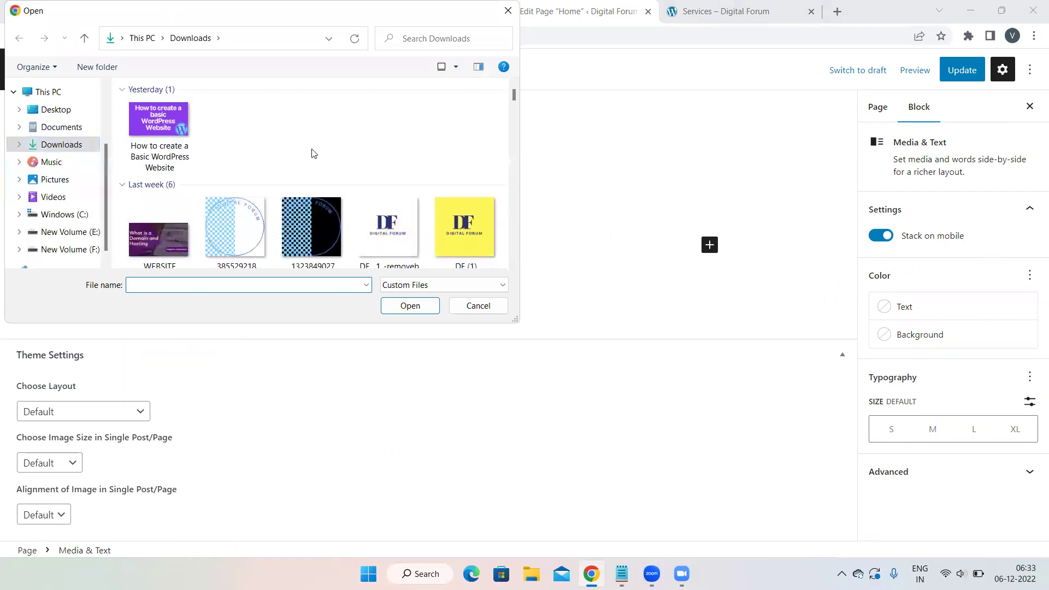
pyautogui.scroll(-5, 313, 152)
pyautogui.scroll(-10, 313, 152)
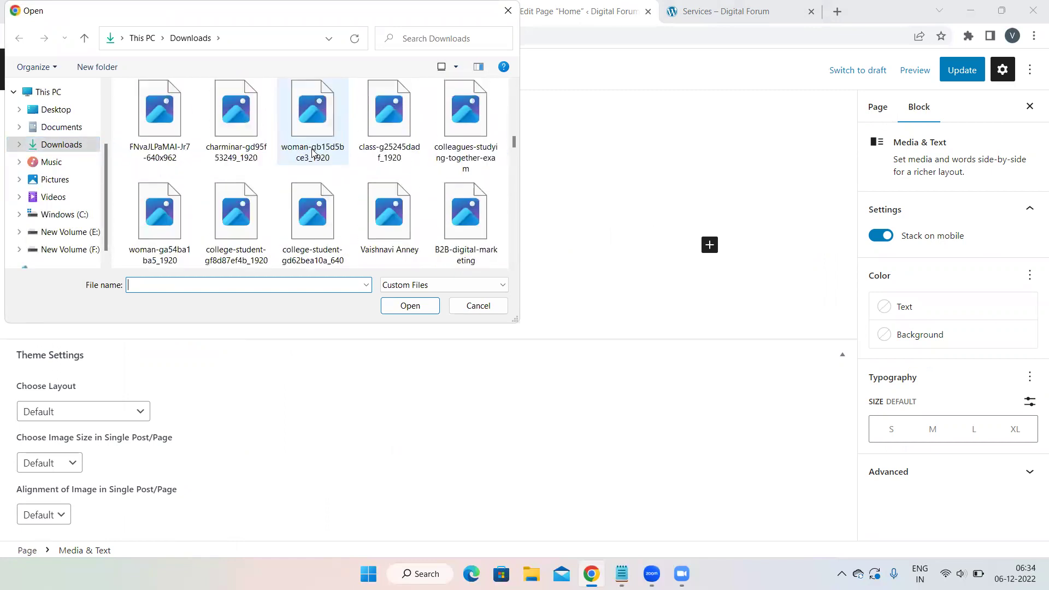
pyautogui.scroll(-3, 313, 152)
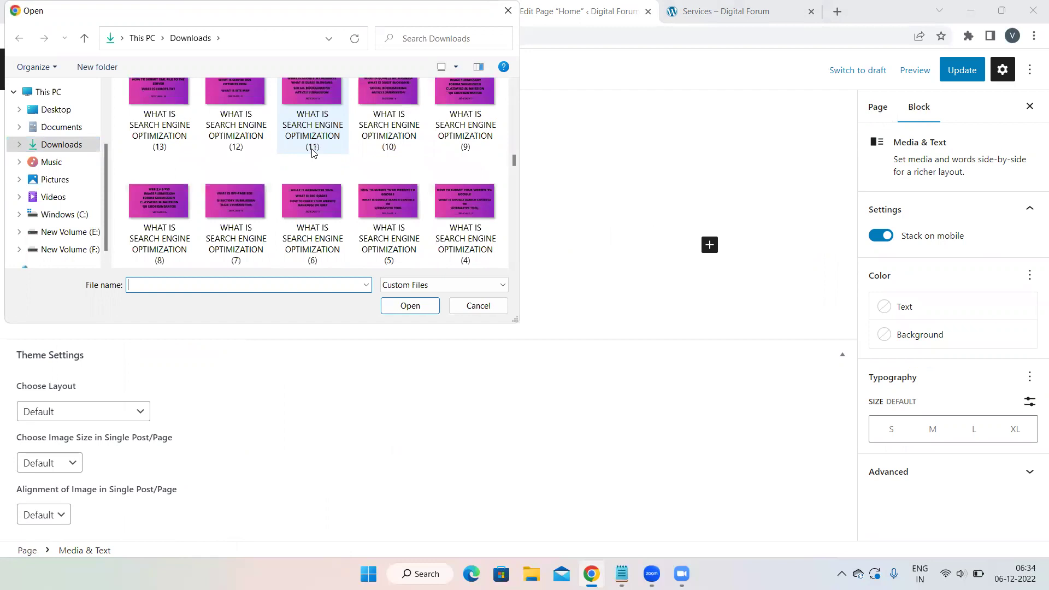
pyautogui.scroll(-15, 312, 152)
pyautogui.scroll(-6, 312, 152)
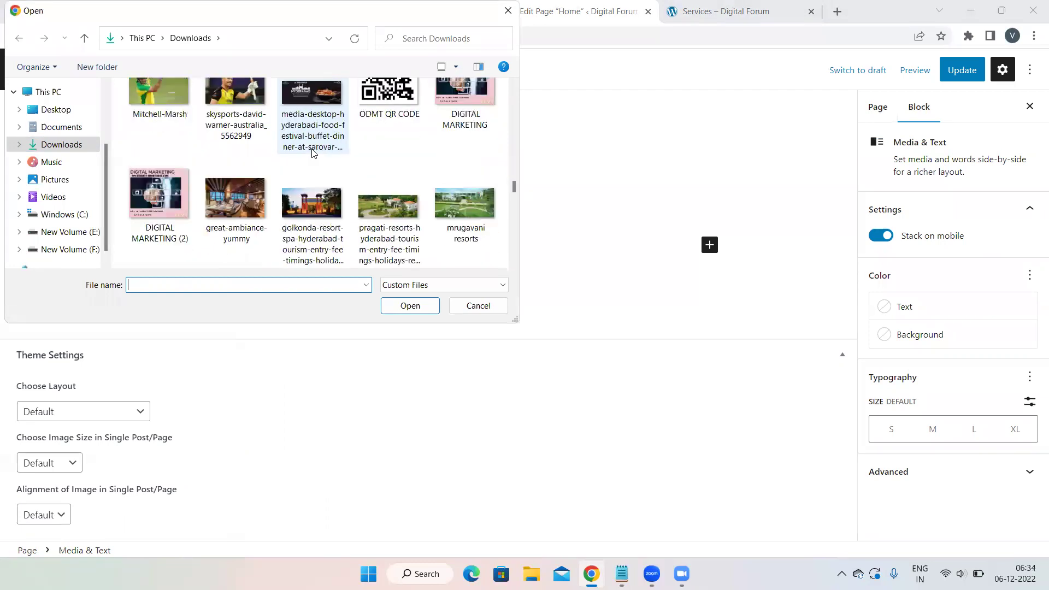
pyautogui.scroll(-6, 312, 152)
pyautogui.scroll(-3, 312, 152)
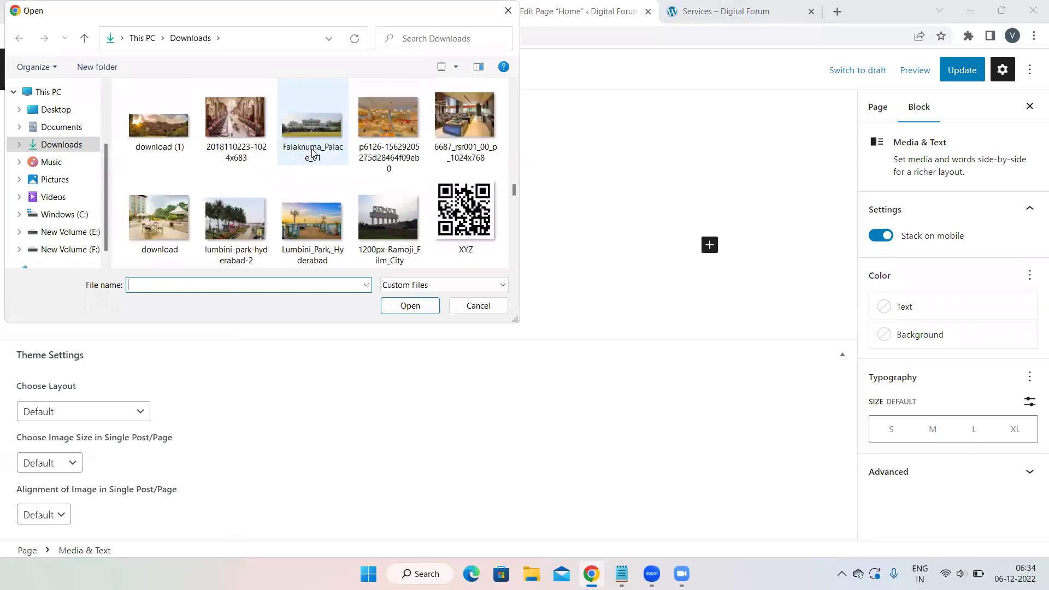
pyautogui.scroll(-3, 312, 152)
pyautogui.scroll(3, 313, 152)
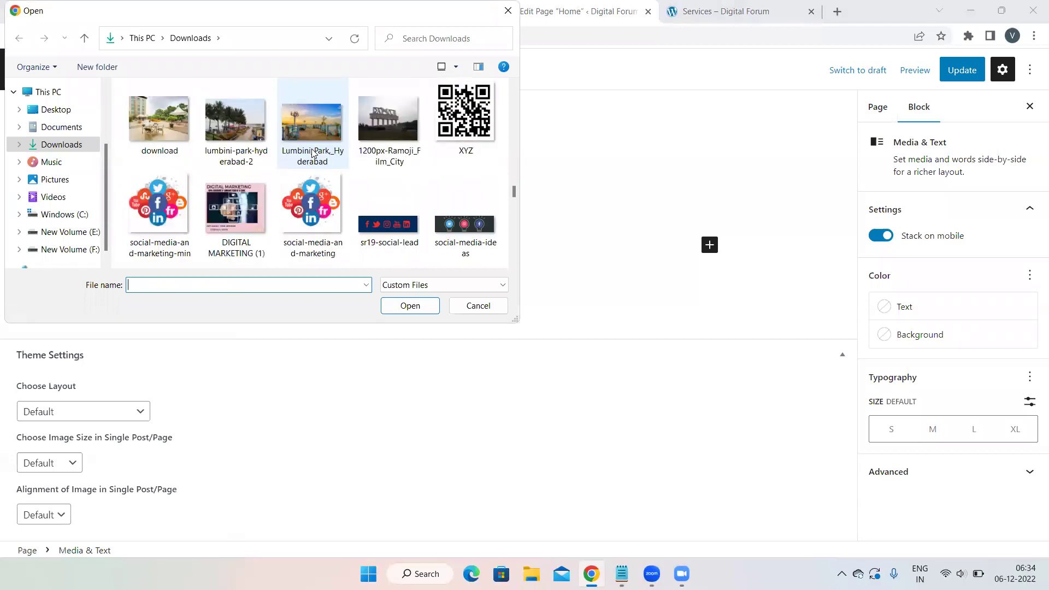
pyautogui.doubleClick(148, 206)
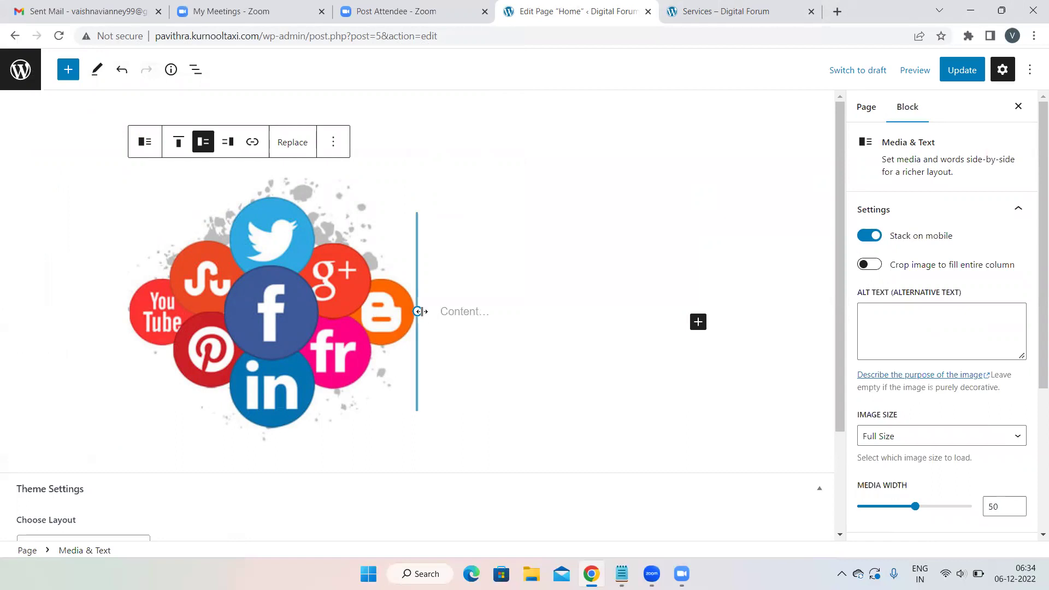
# - Resize the block's image to a media width of 31 and place the cursor in the content area beside it
pyautogui.moveTo(418, 309); pyautogui.dragTo(279, 183)
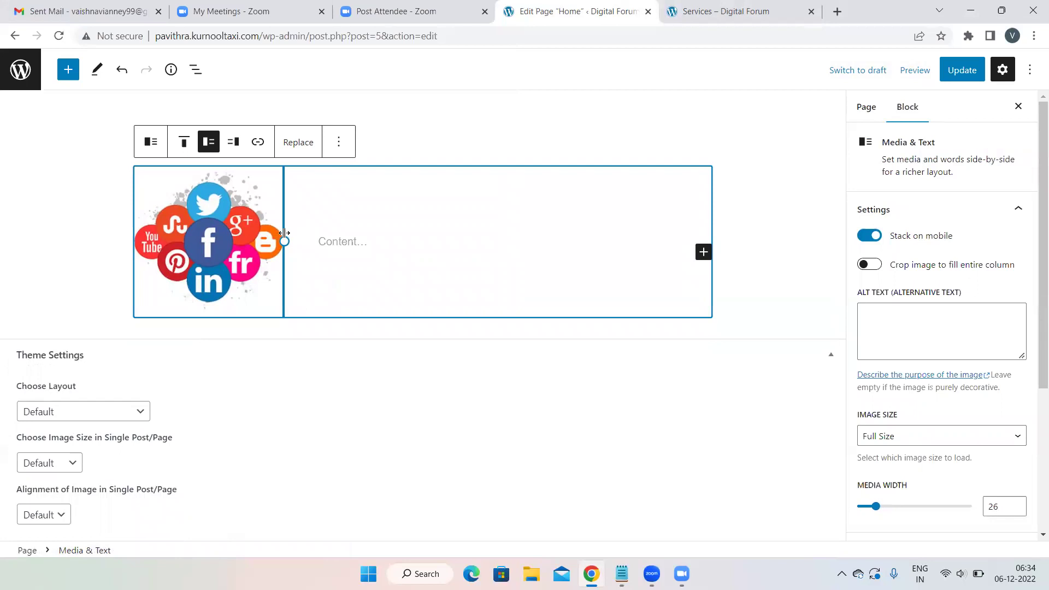
pyautogui.moveTo(281, 232); pyautogui.dragTo(315, 234)
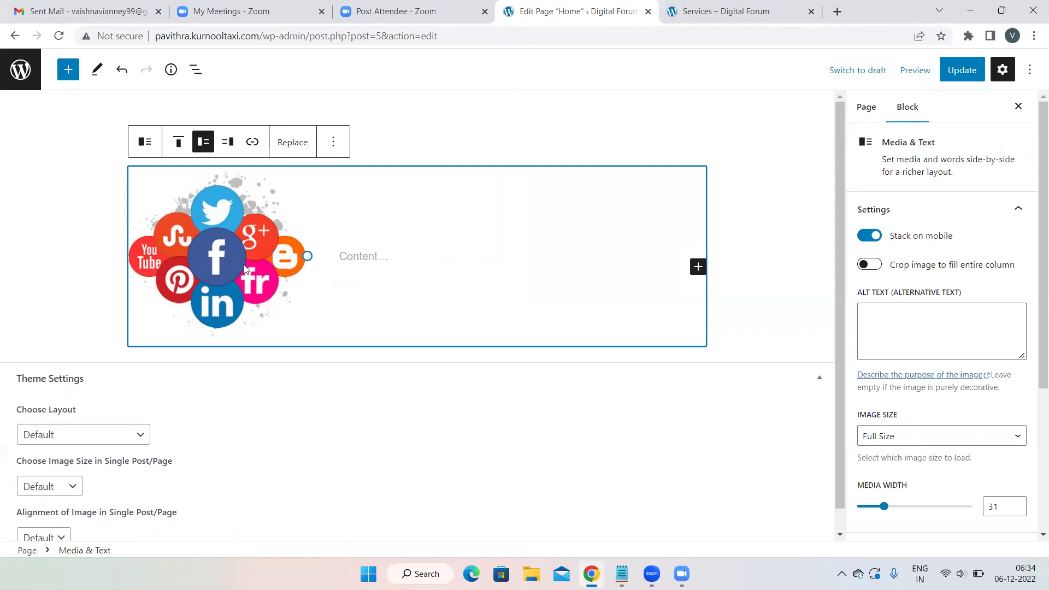
pyautogui.click(396, 257)
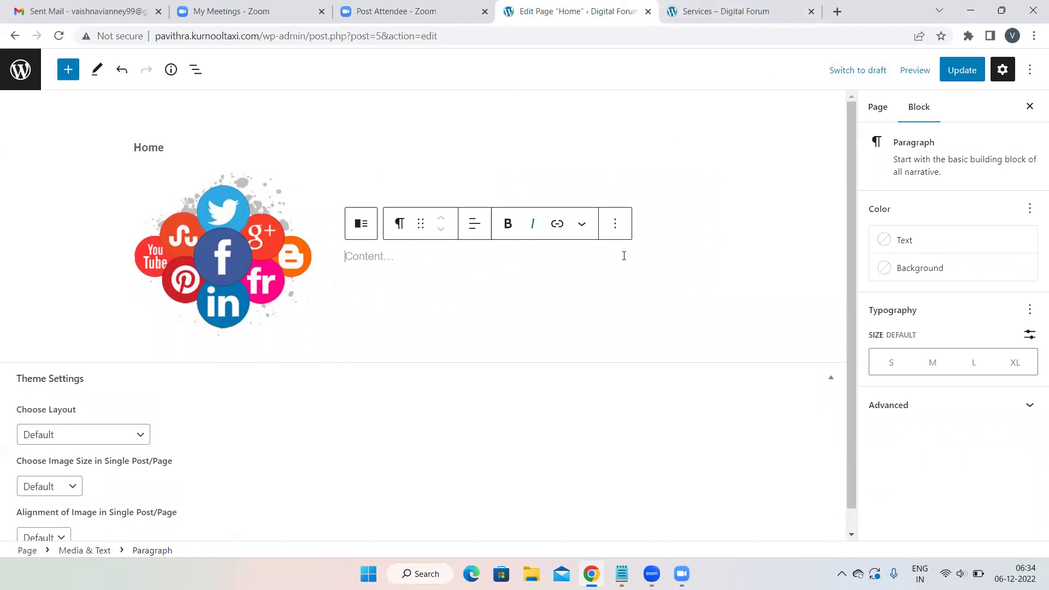
# - Search Google in a new browser tab for "digital marketing training in hyderabad" and look through the results
pyautogui.click(835, 12)
pyautogui.click(653, 36)
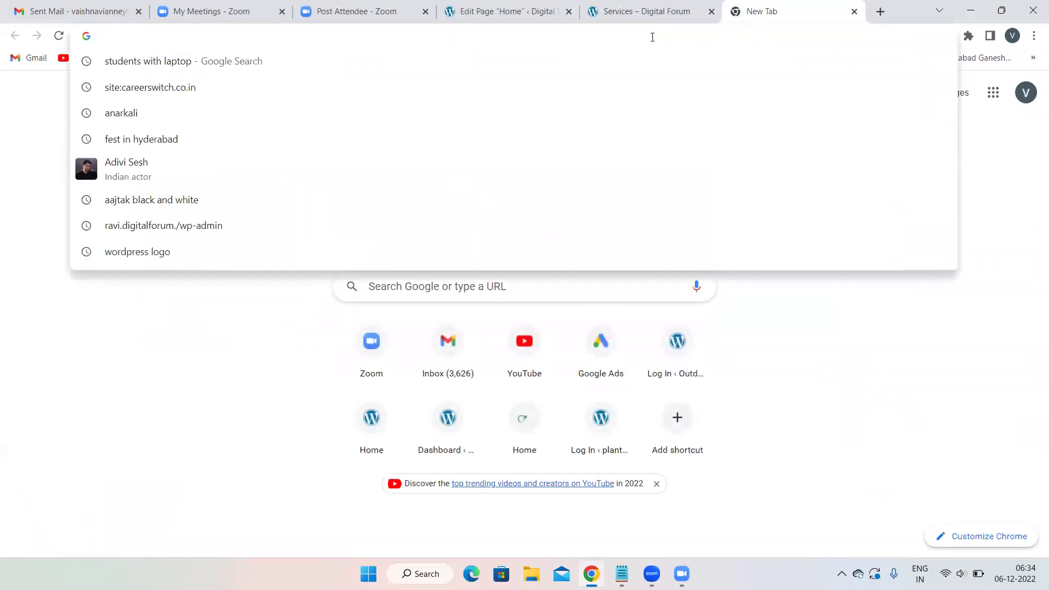
pyautogui.write('digital ')
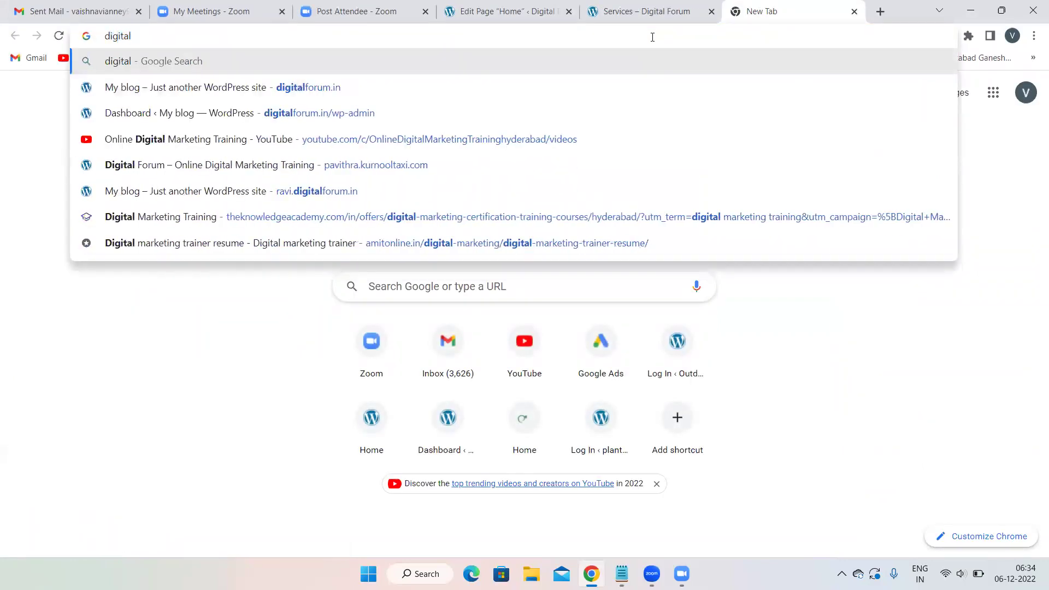
pyautogui.write('marketing')
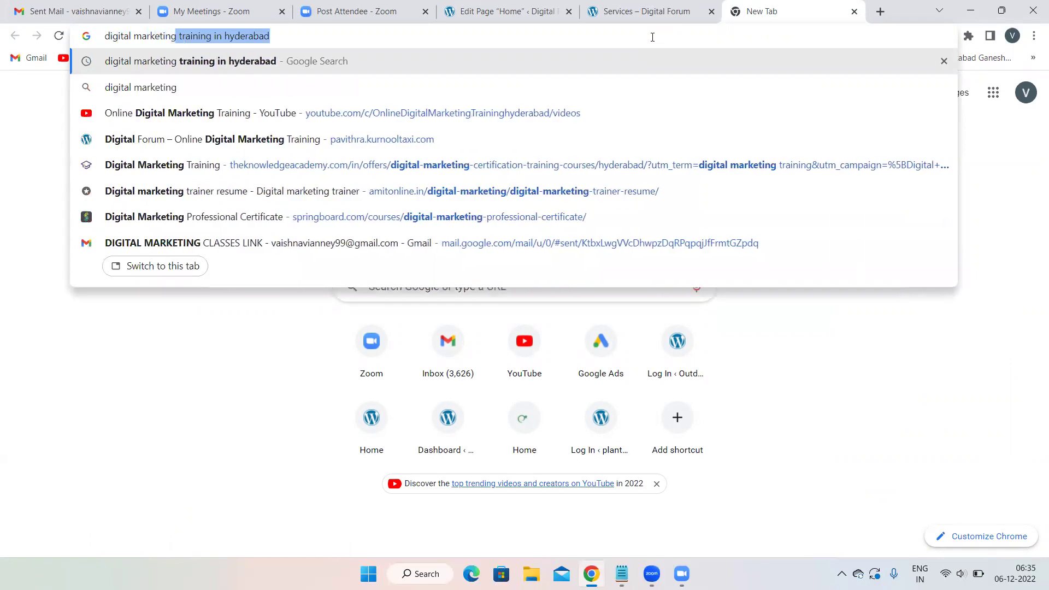
pyautogui.press('Return')
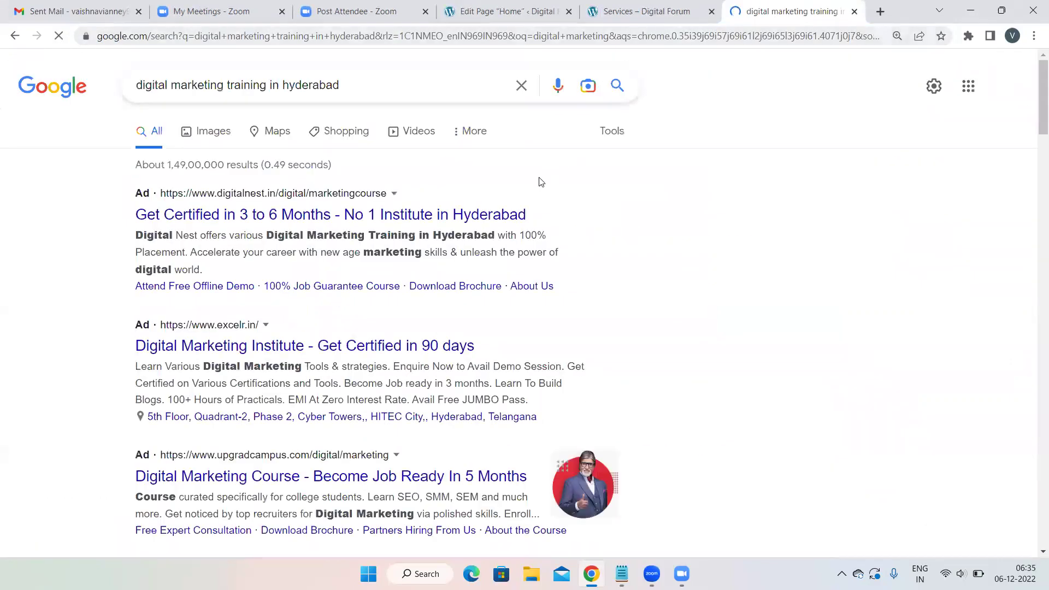
pyautogui.scroll(-15, 539, 181)
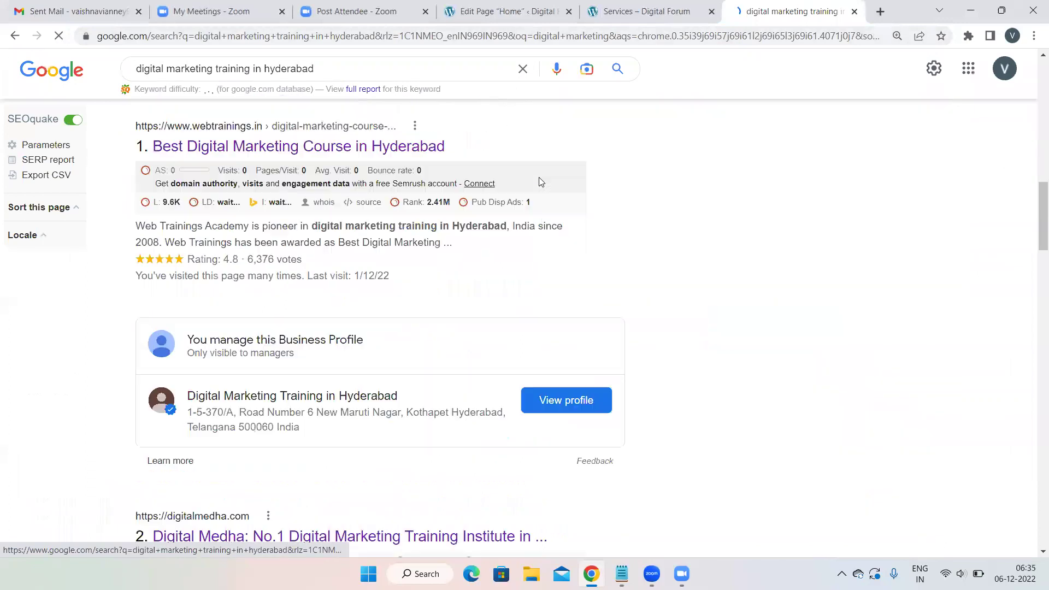
pyautogui.scroll(-4, 539, 182)
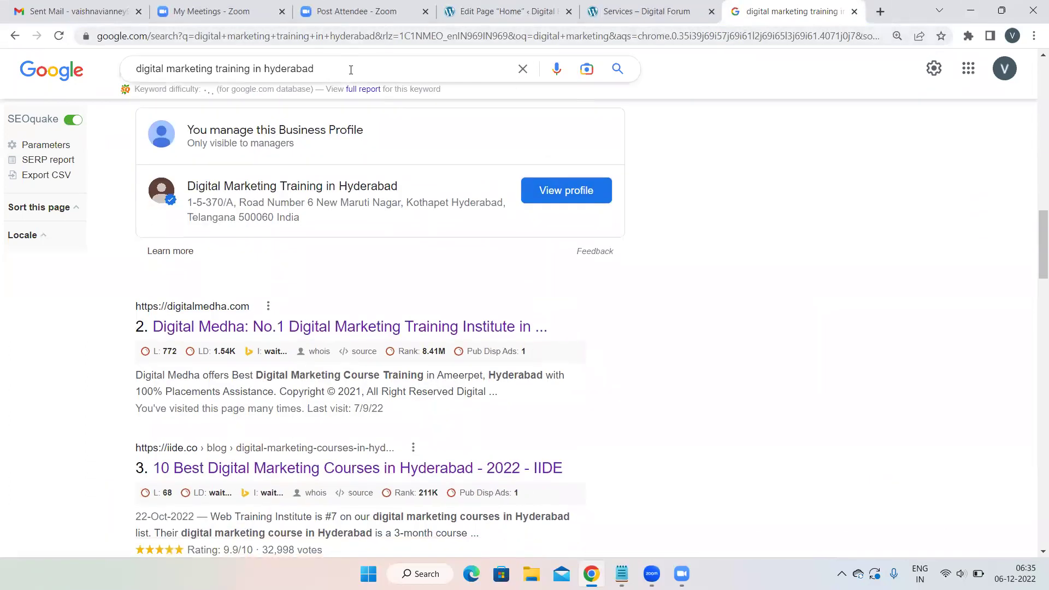
# - Replace the Google query with "what is digital marketing" and look through the results
pyautogui.moveTo(350, 69); pyautogui.dragTo(134, 69)
pyautogui.press('BackSpace')
pyautogui.write('what is digital marketing')
pyautogui.press('Return')
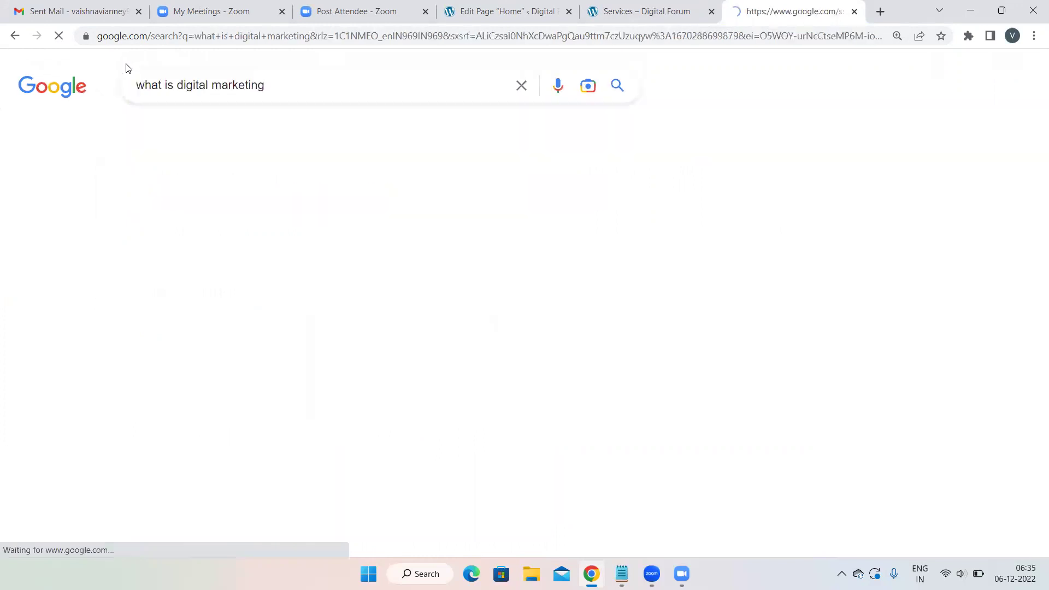
pyautogui.scroll(-3, 402, 270)
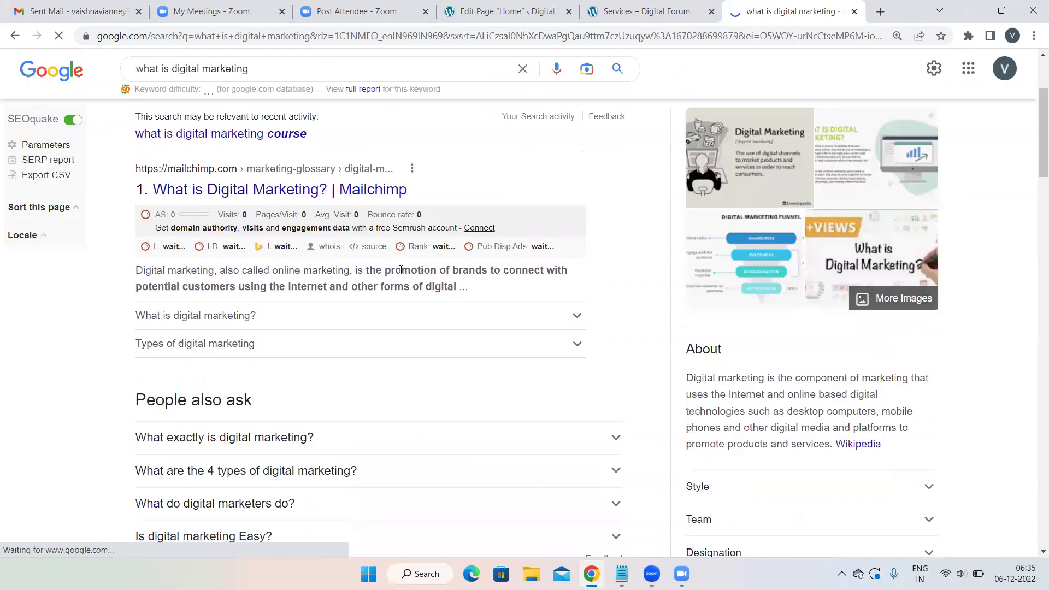
# - Look over the Mailchimp digital marketing article from the search results, and return to the results list
pyautogui.scroll(-4, 401, 270)
pyautogui.scroll(1, 316, 236)
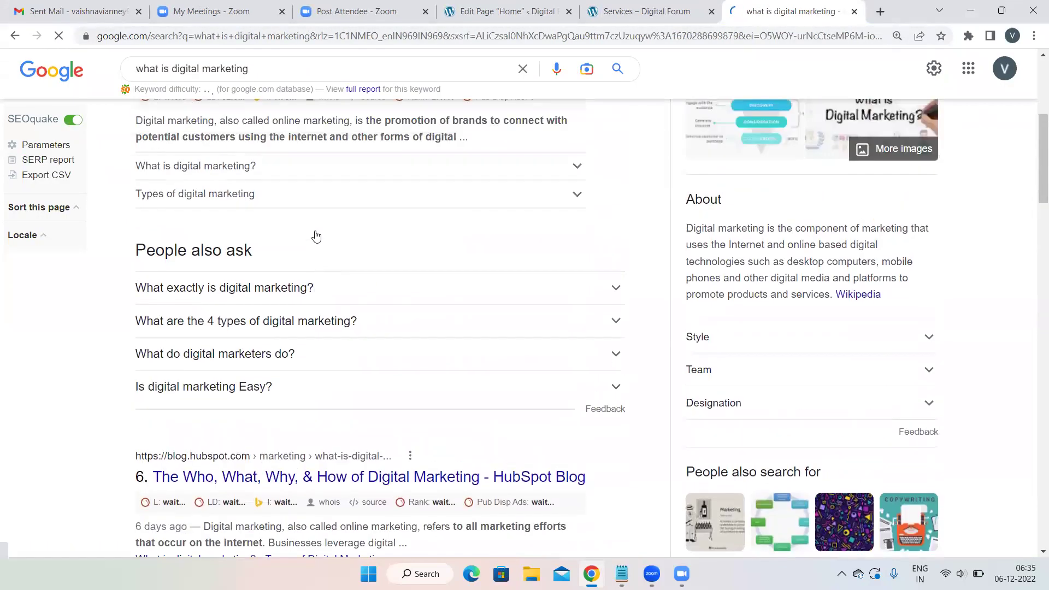
pyautogui.scroll(1, 316, 236)
pyautogui.scroll(1, 275, 179)
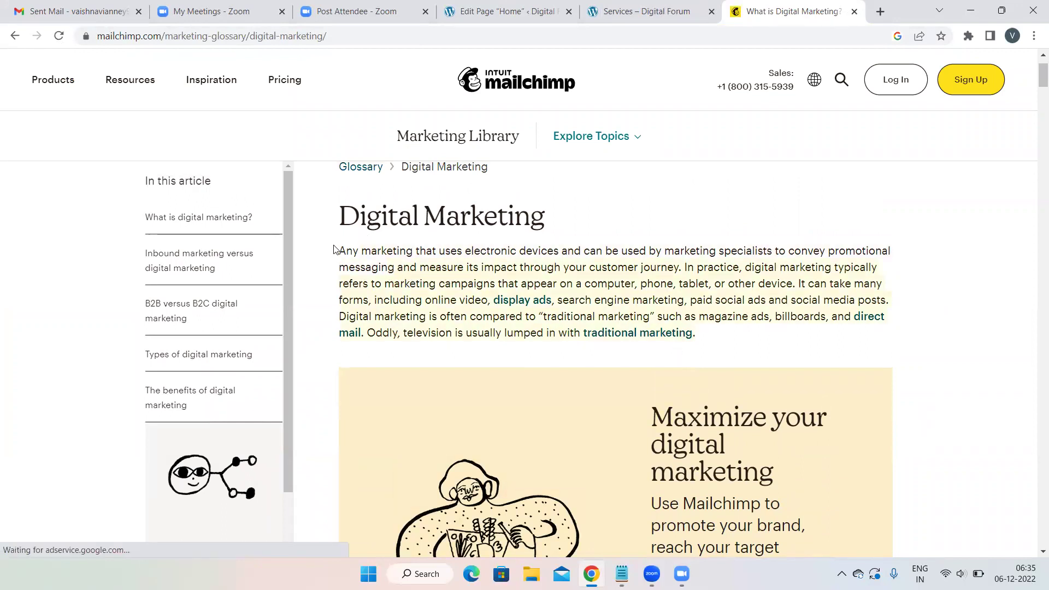
pyautogui.click(14, 36)
# - Open the Marketo Engage result "Digital Marketing: Definition + Strategies" and go to its introductory paragraph
pyautogui.scroll(-3, 253, 233)
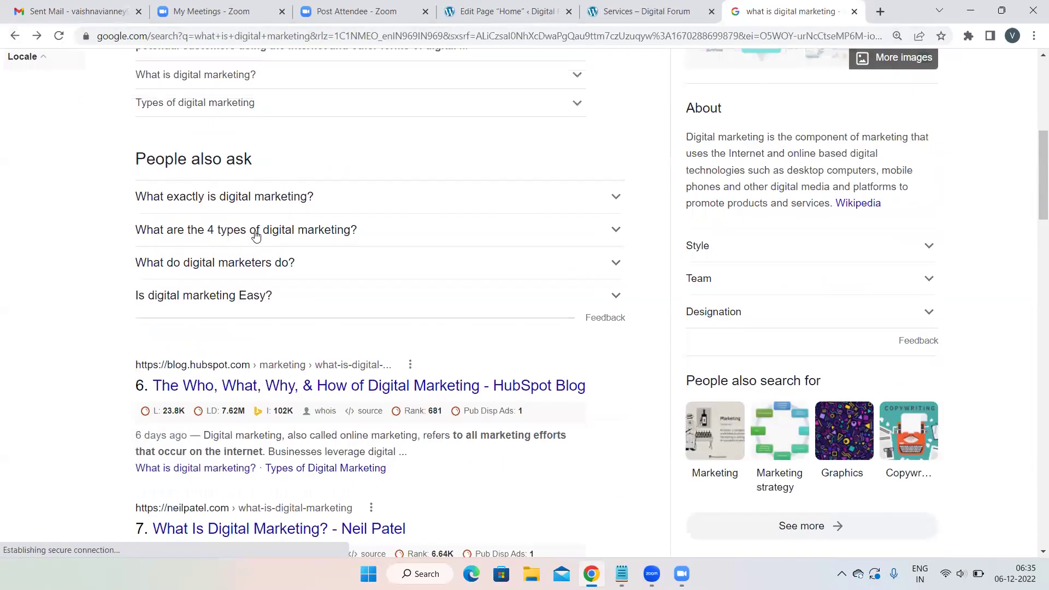
pyautogui.scroll(-7, 255, 235)
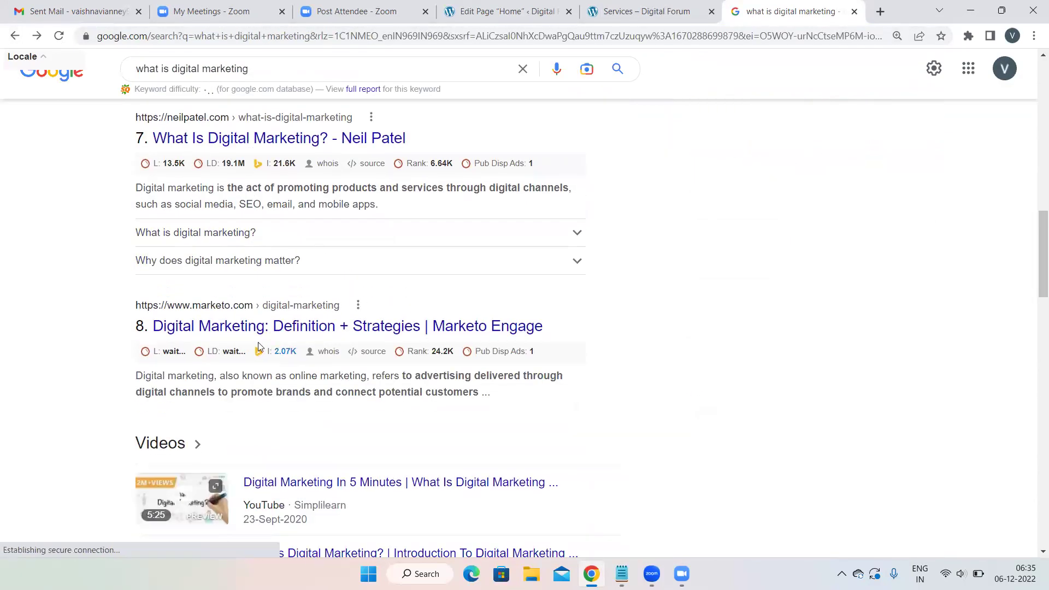
pyautogui.click(259, 333)
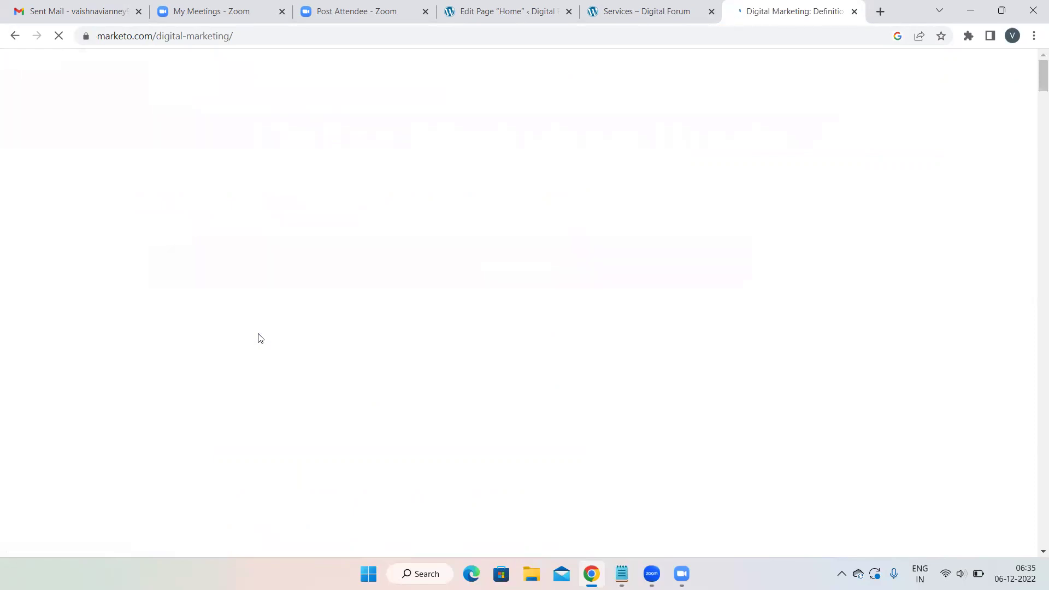
pyautogui.scroll(-3, 689, 249)
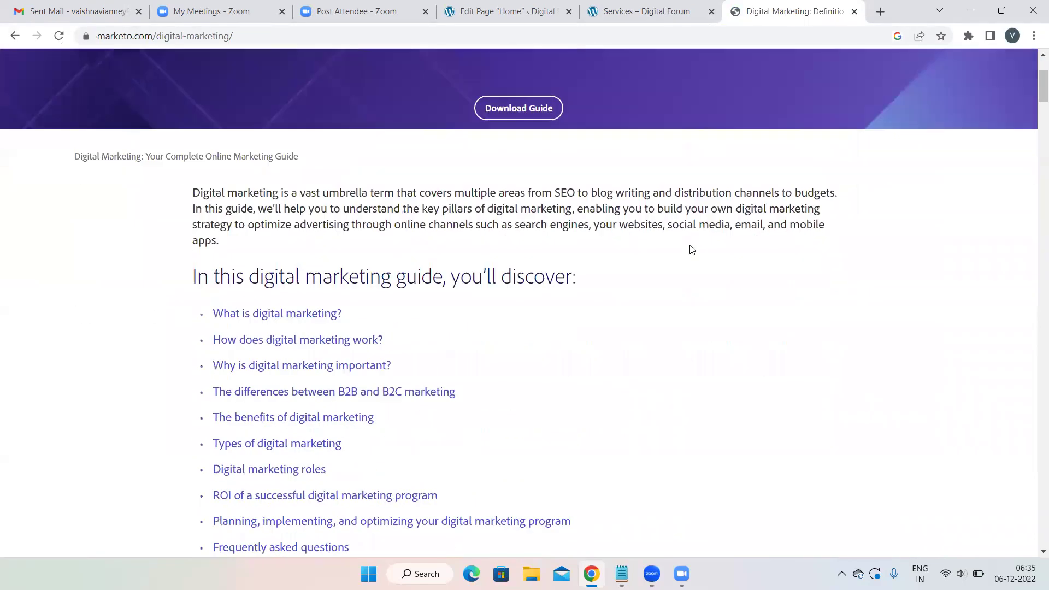
# - Copy the guide's introductory paragraph, from "Digital marketing is a vast umbrella term" to "mobile apps."
pyautogui.moveTo(234, 257); pyautogui.dragTo(192, 201)
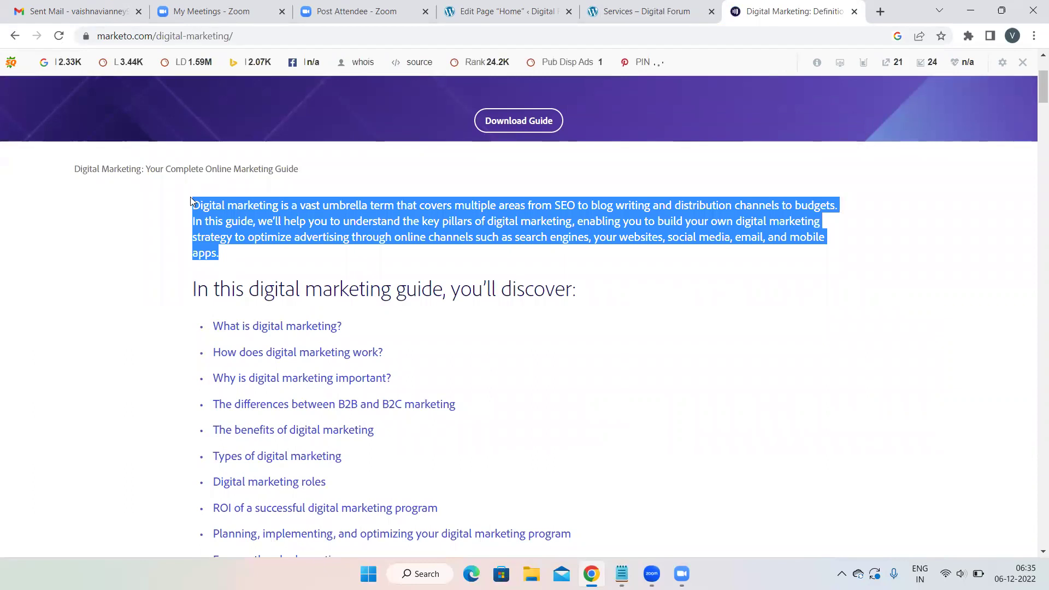
pyautogui.click(102, 229)
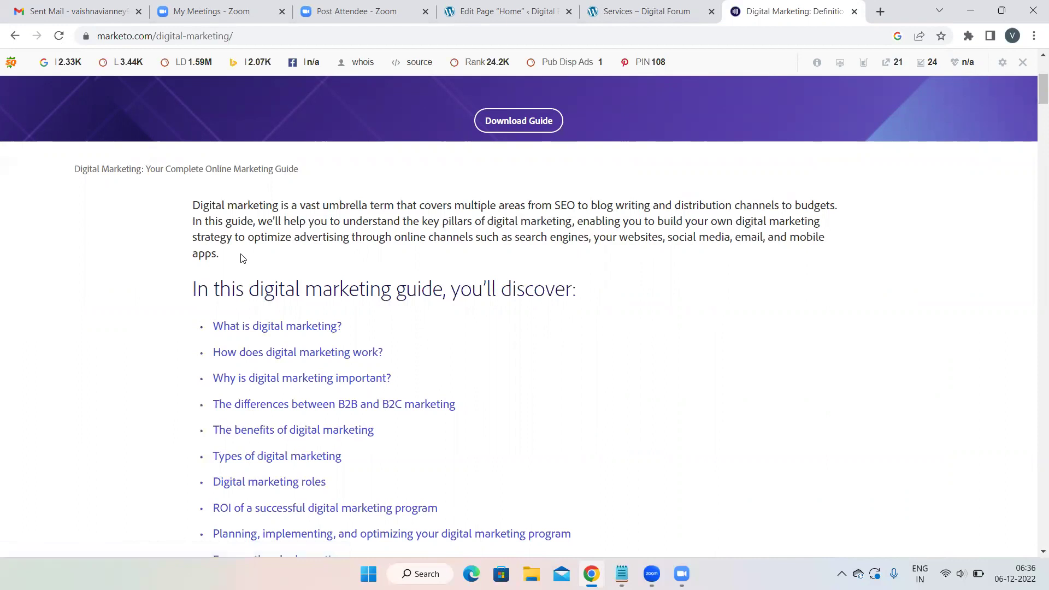
pyautogui.moveTo(229, 251); pyautogui.dragTo(194, 203)
pyautogui.hotkey('ctrl', 'c')
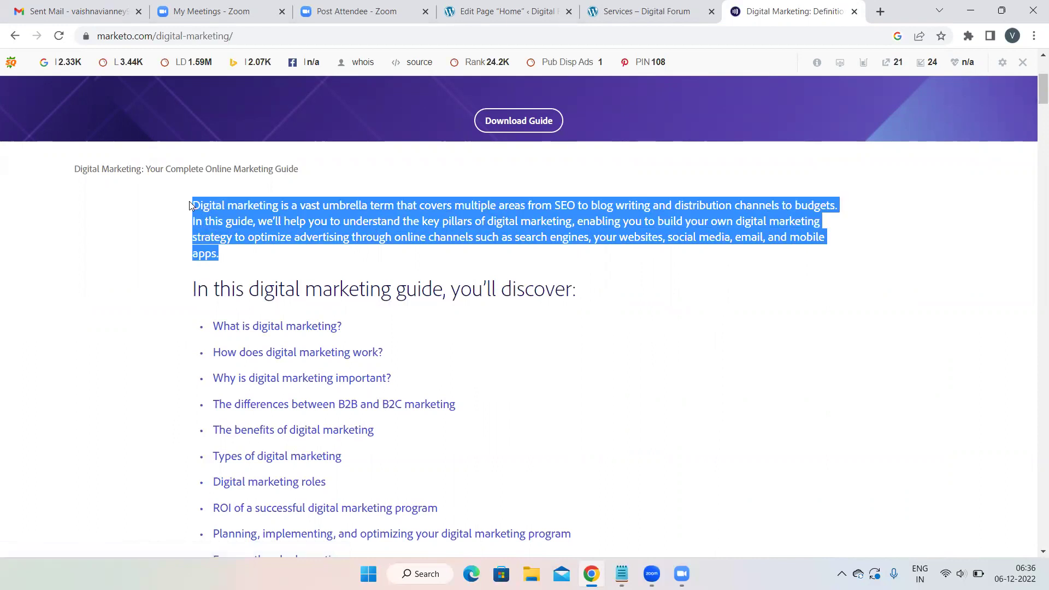
pyautogui.click(148, 213)
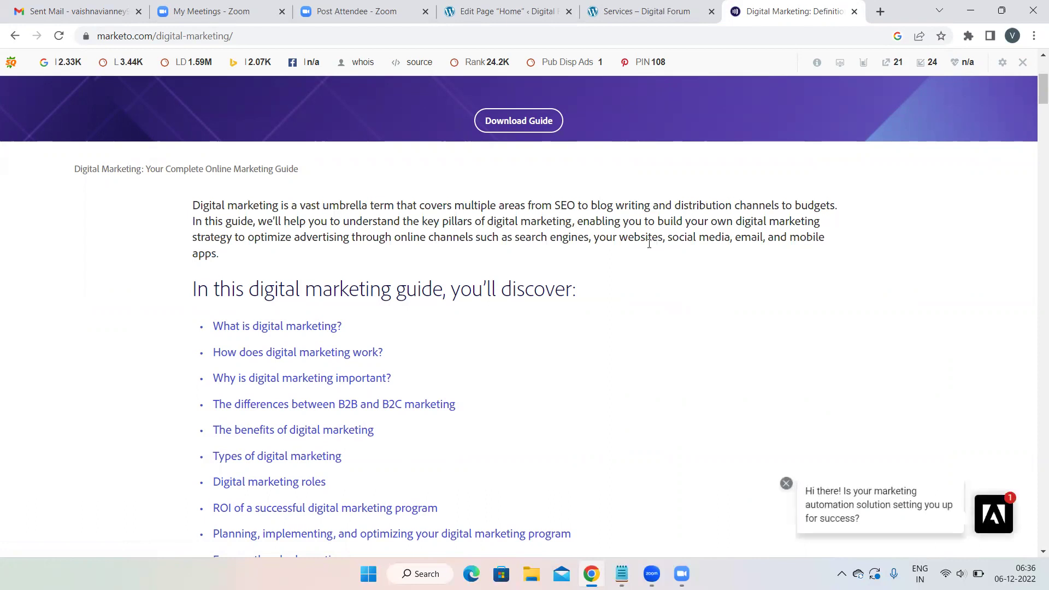
# - Look through the guide's sections on what digital marketing is and how it works, examining the paragraph about consumers' product research
pyautogui.scroll(-14, 673, 262)
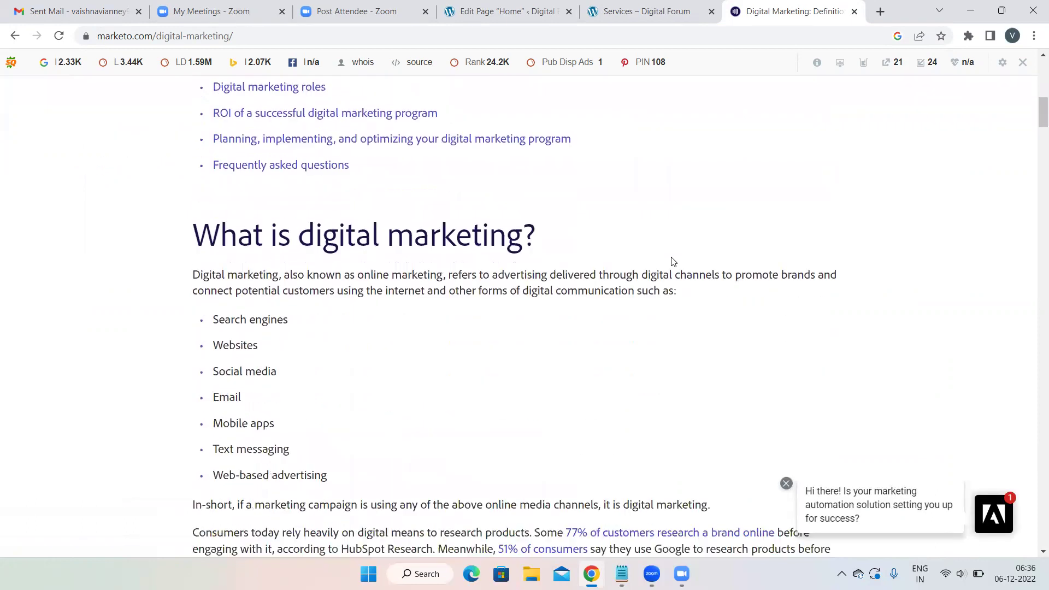
pyautogui.scroll(1, 673, 262)
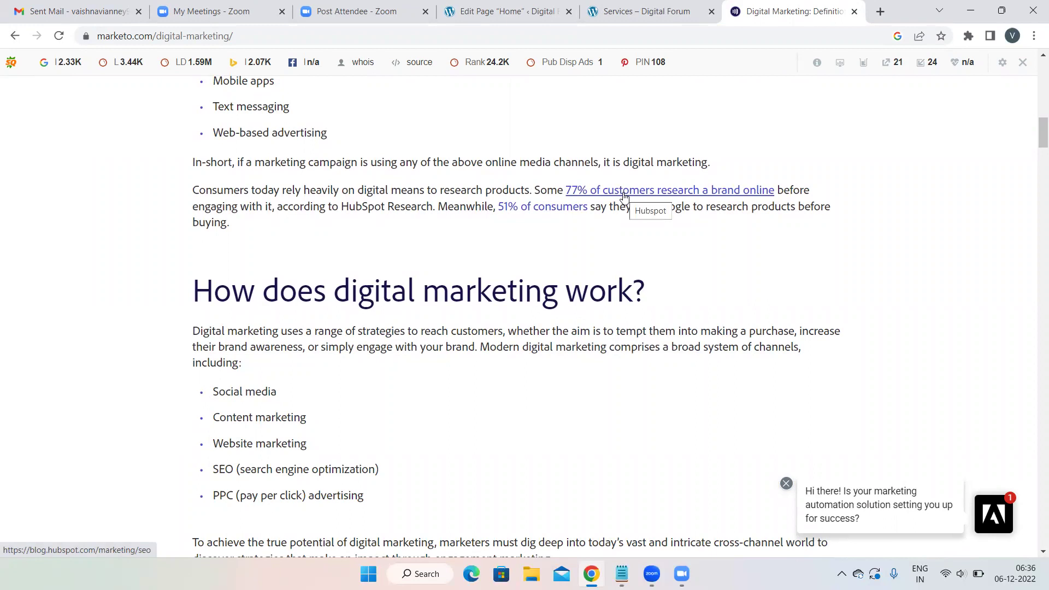
pyautogui.moveTo(252, 236); pyautogui.dragTo(190, 180)
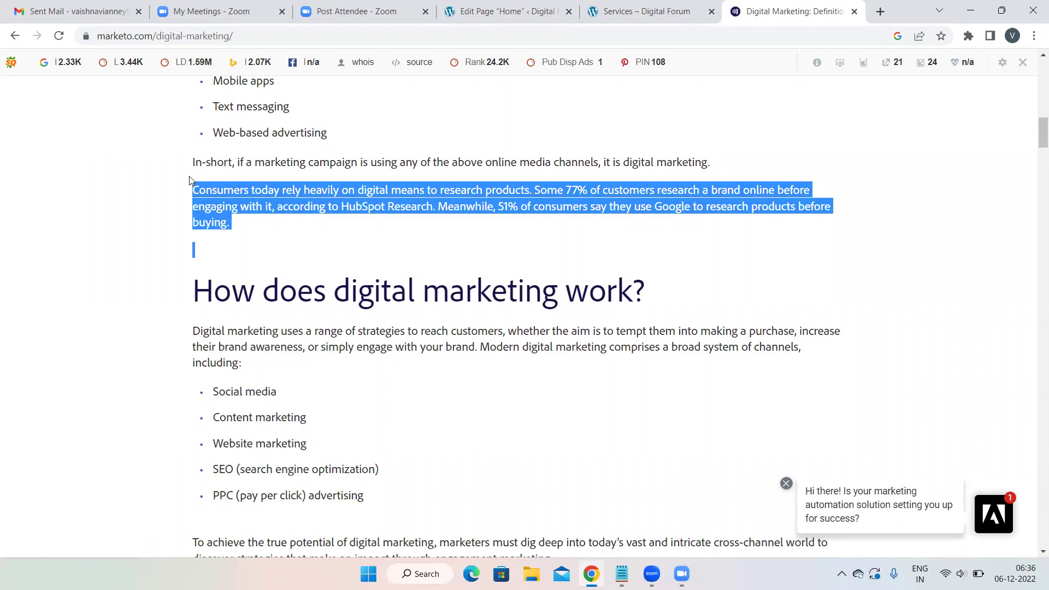
pyautogui.click(117, 168)
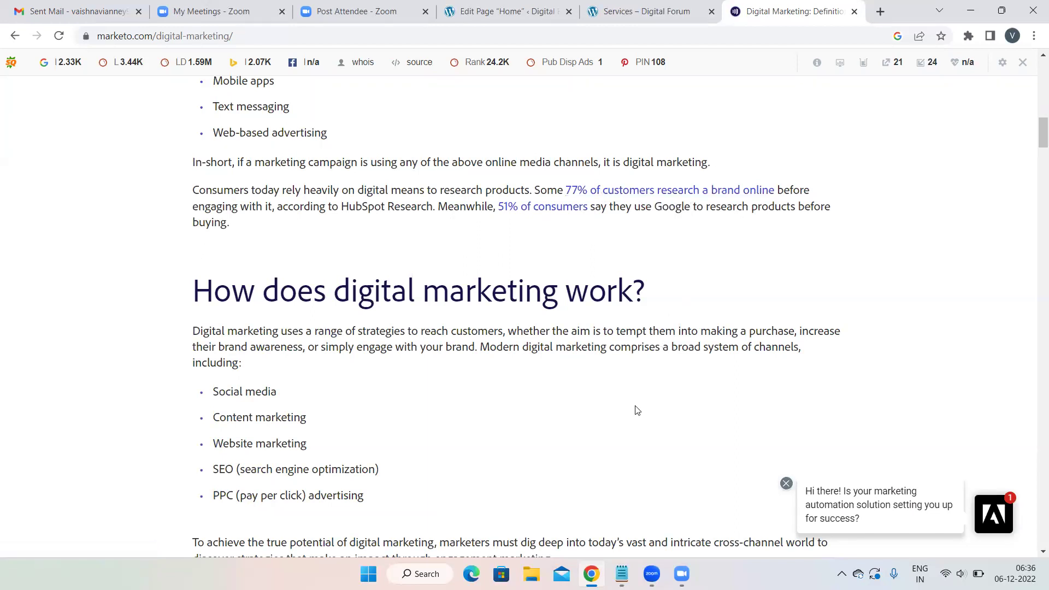
# - Switch to Notepad and paste the copied digital marketing paragraph below the "customize" line, separated by blank lines
pyautogui.hotkey('alt', 'Tab')
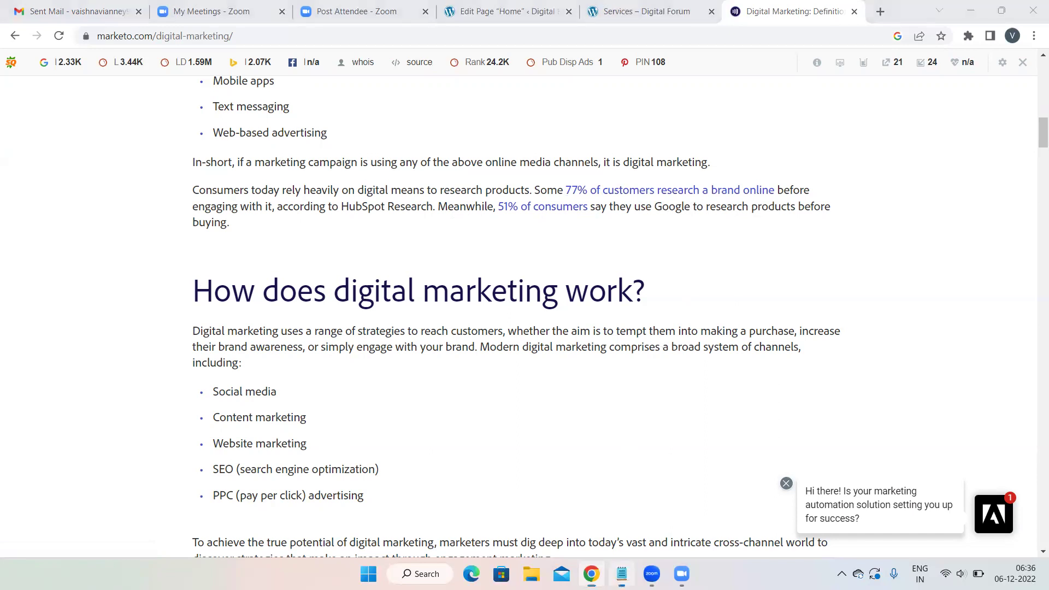
pyautogui.click(224, 392)
pyautogui.click(257, 368)
pyautogui.press('Return')
pyautogui.press('Return')
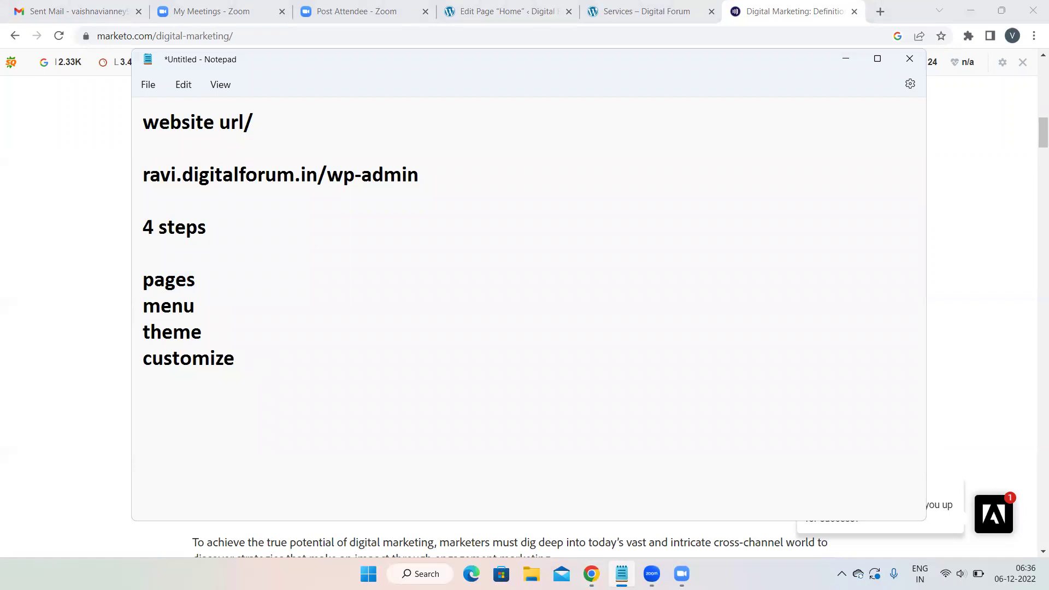
pyautogui.hotkey('ctrl', 'v')
pyautogui.scroll(1, 398, 360)
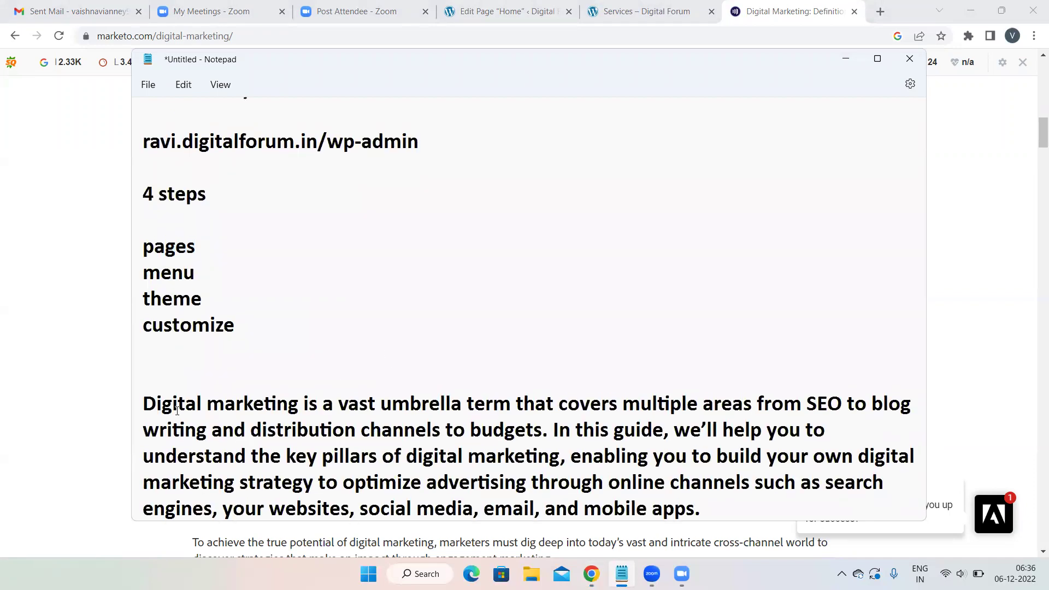
# - Copy the paragraph from Notepad and paste it into the Home page's Media & Text content area in the WordPress editor
pyautogui.moveTo(147, 399); pyautogui.dragTo(703, 498)
pyautogui.hotkey('ctrl', 'c')
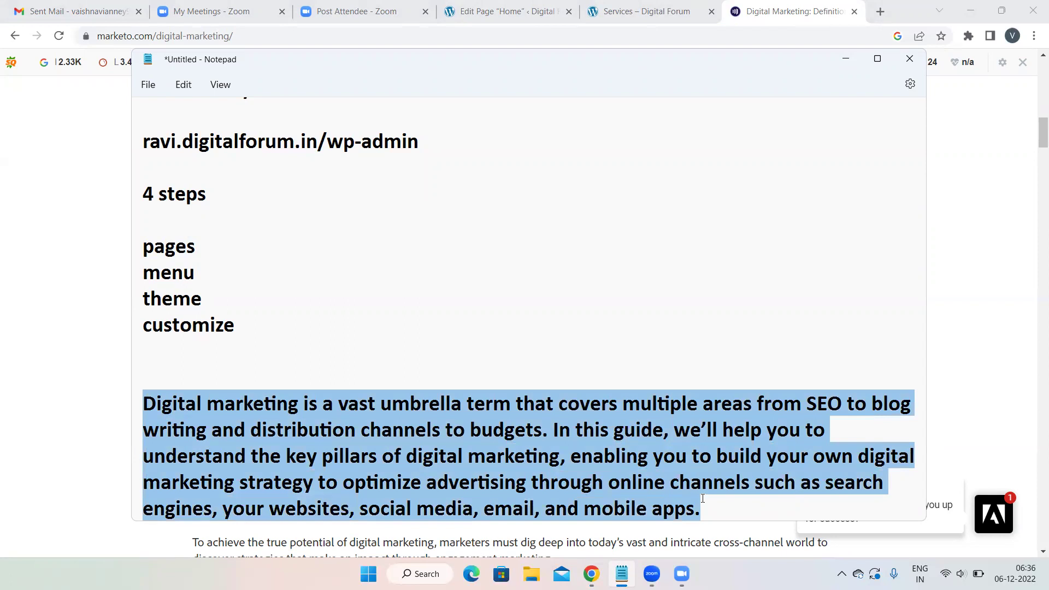
pyautogui.click(505, 11)
pyautogui.click(368, 257)
pyautogui.hotkey('ctrl', 'v')
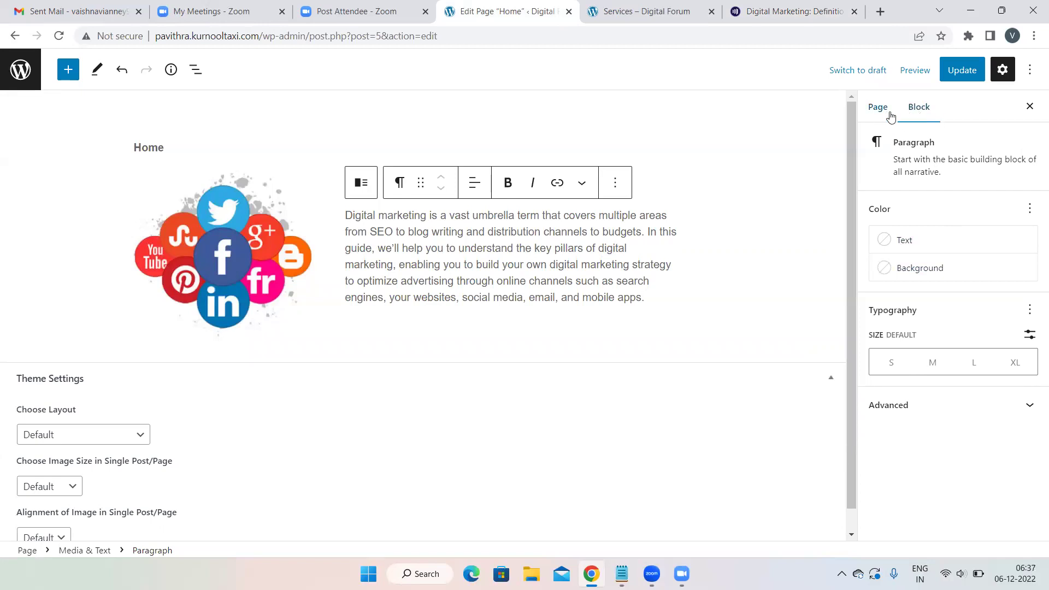
# - Set the paragraph's text color to Black in the block settings, trying Gray for comparison
pyautogui.click(1030, 107)
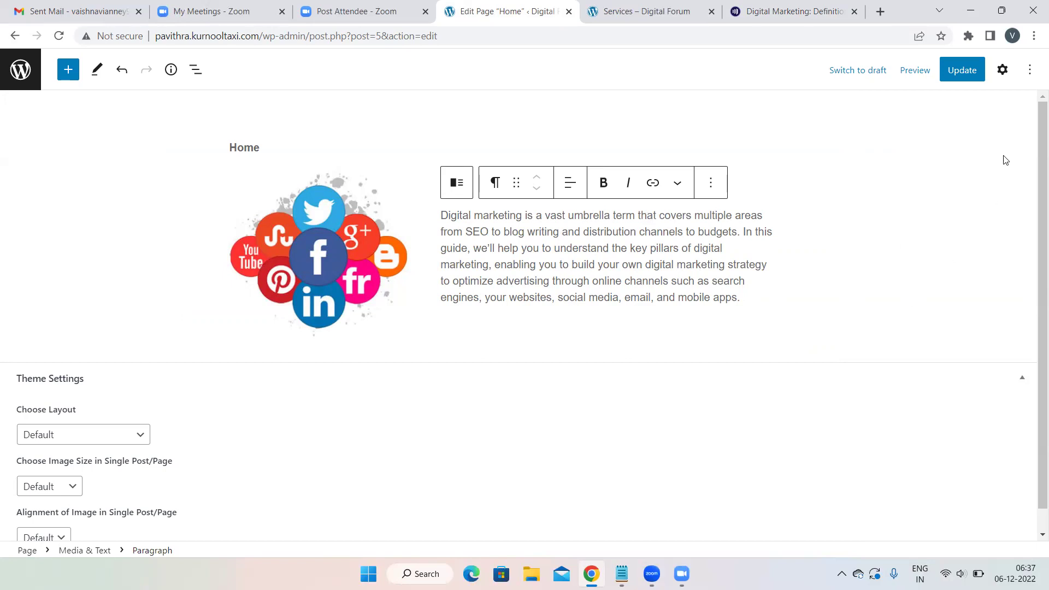
pyautogui.click(1004, 71)
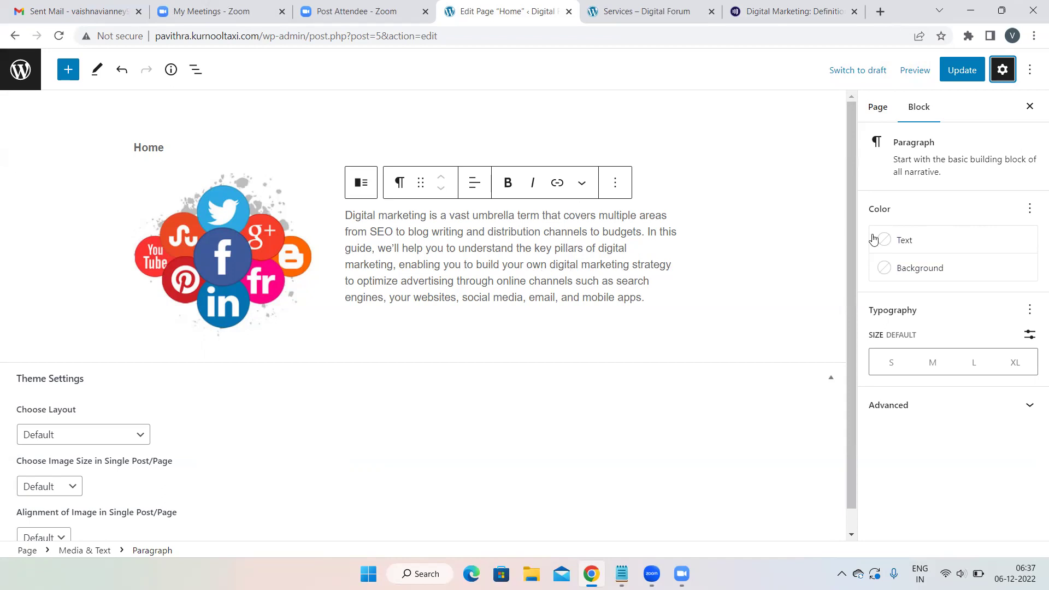
pyautogui.click(939, 238)
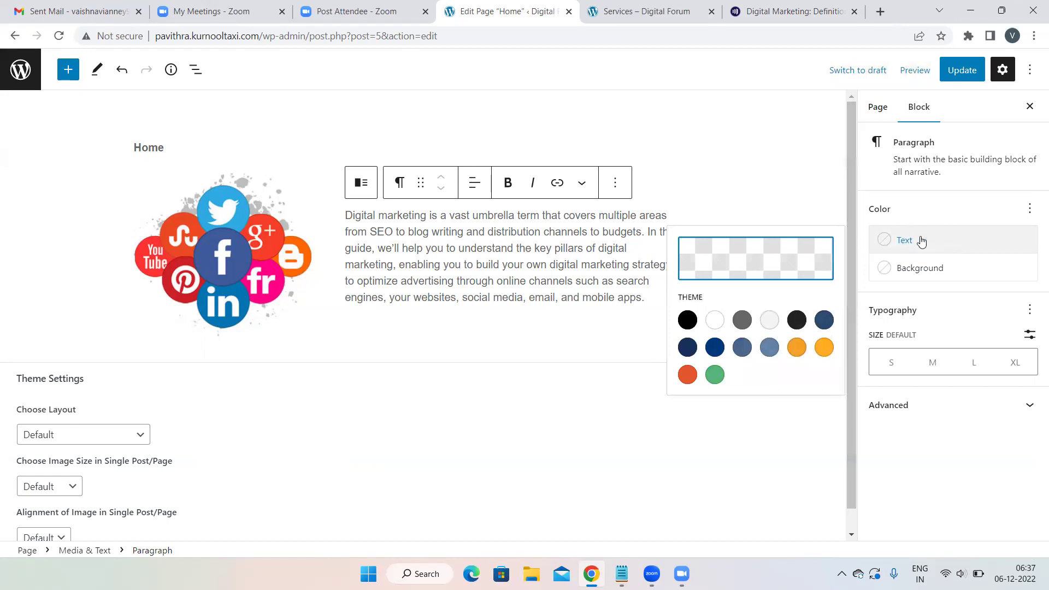
pyautogui.click(688, 320)
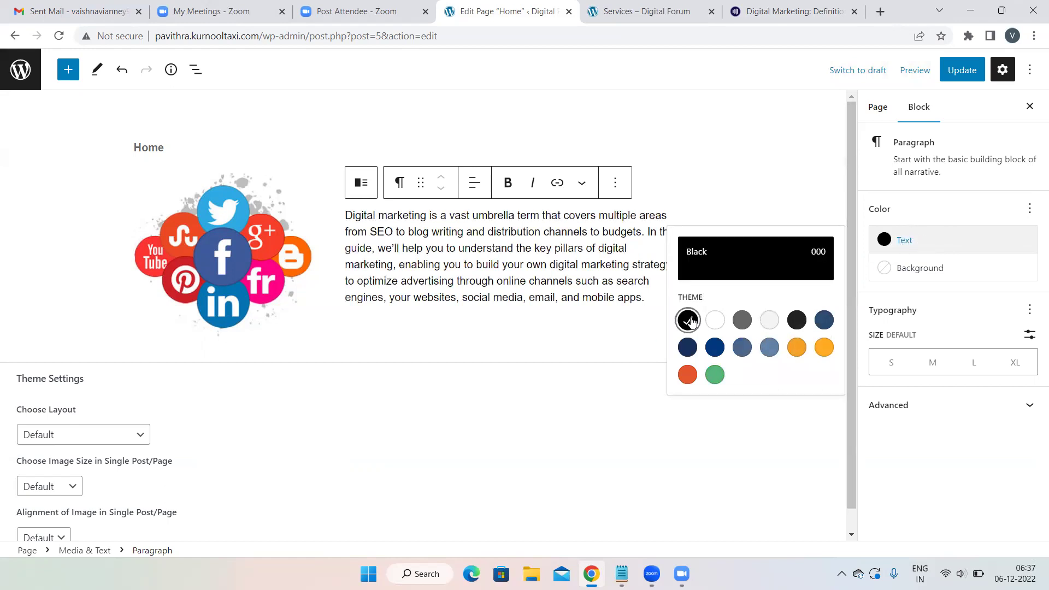
pyautogui.click(742, 322)
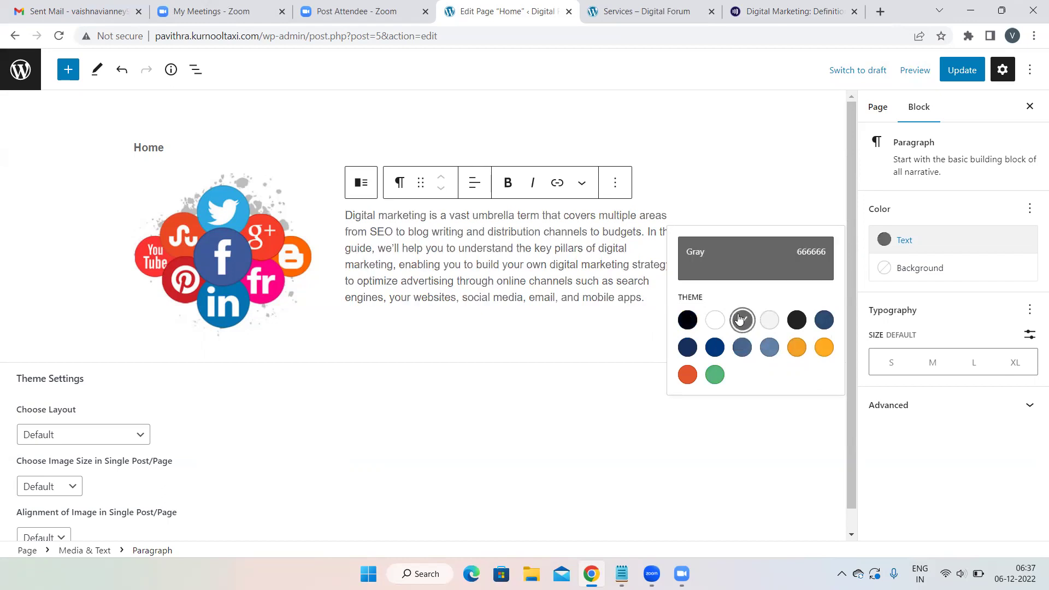
pyautogui.click(688, 321)
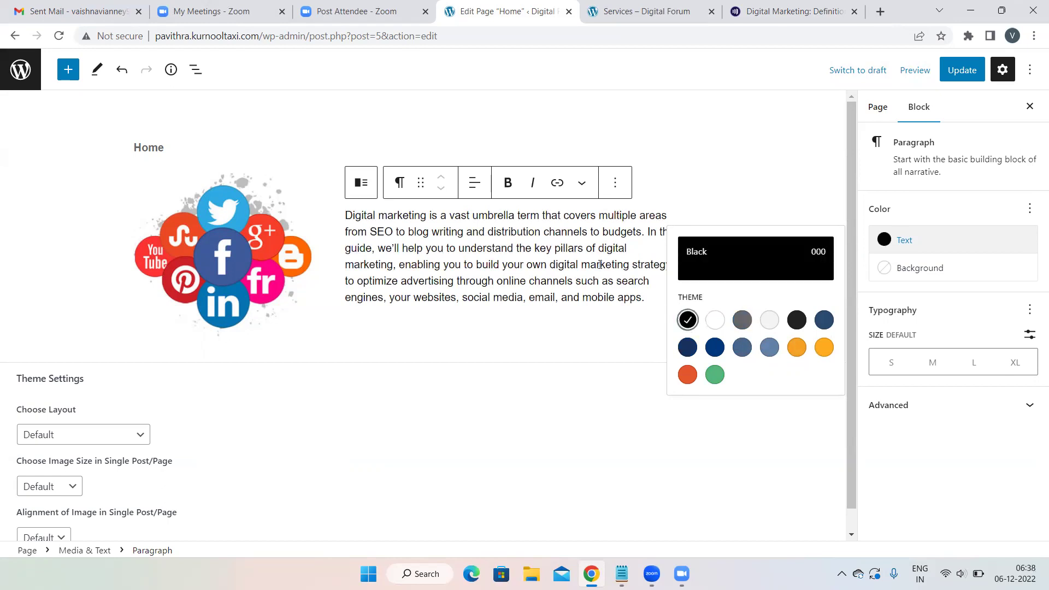
# - Try orange and Light Blue backgrounds on the paragraph, and set its background color to White
pyautogui.click(925, 272)
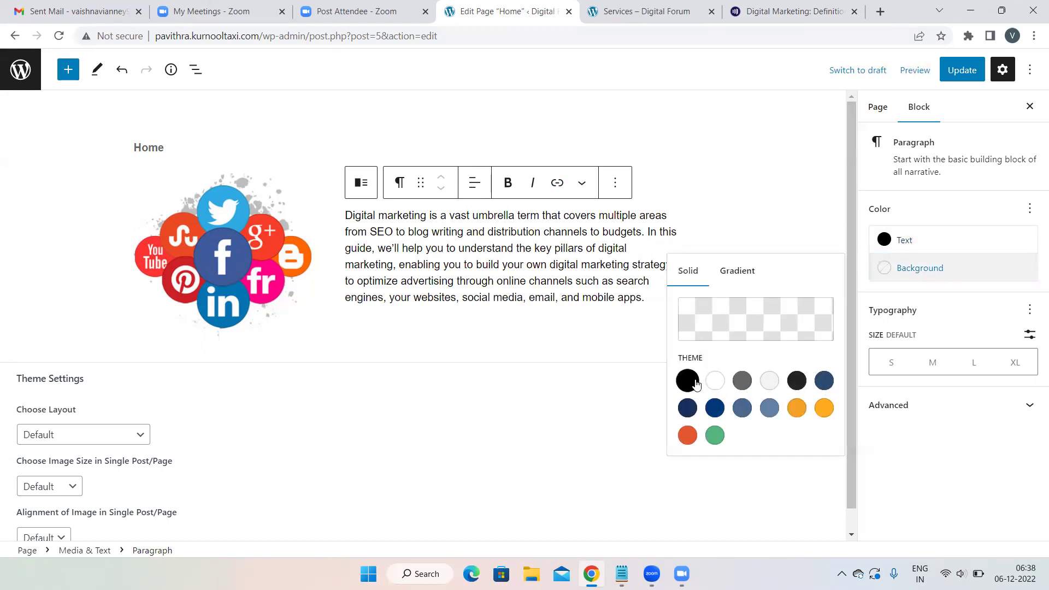
pyautogui.click(803, 414)
pyautogui.click(822, 409)
pyautogui.click(769, 407)
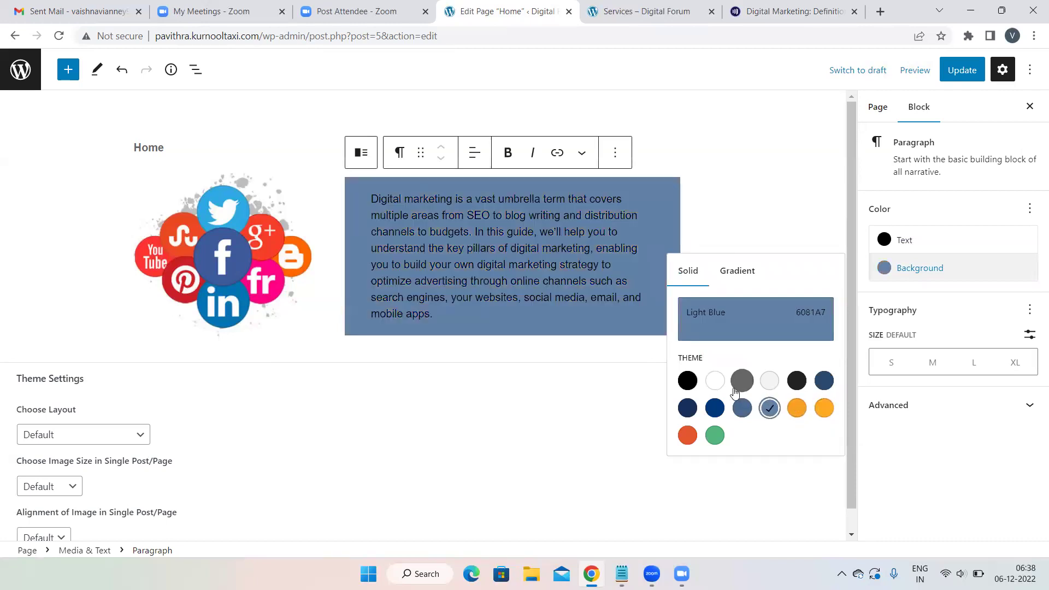
pyautogui.click(716, 380)
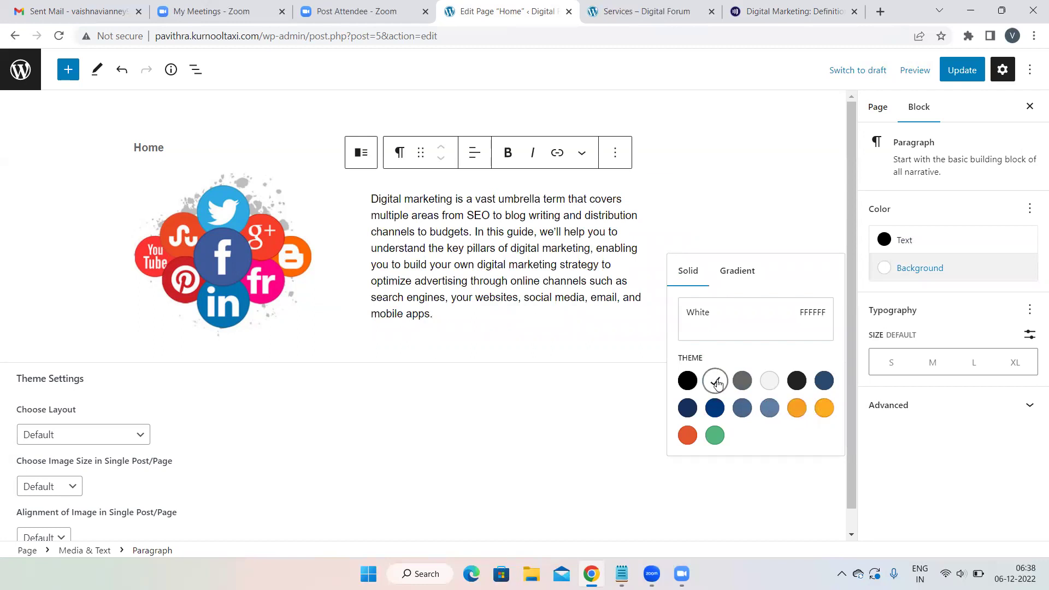
# - Try the S and L font sizes on the paragraph, and set its size to M
pyautogui.click(891, 366)
pyautogui.click(891, 365)
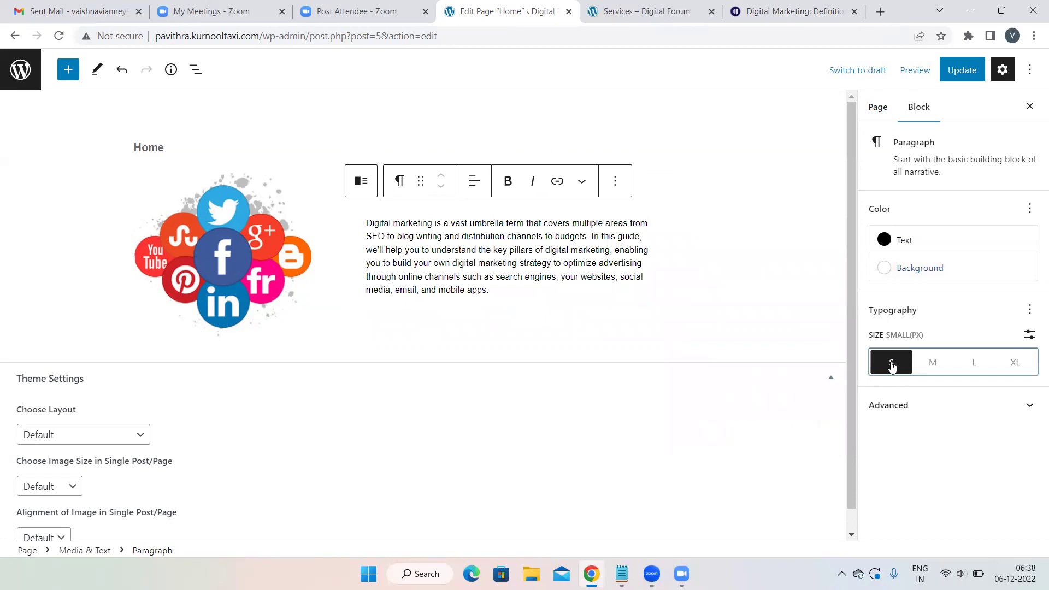
pyautogui.click(932, 364)
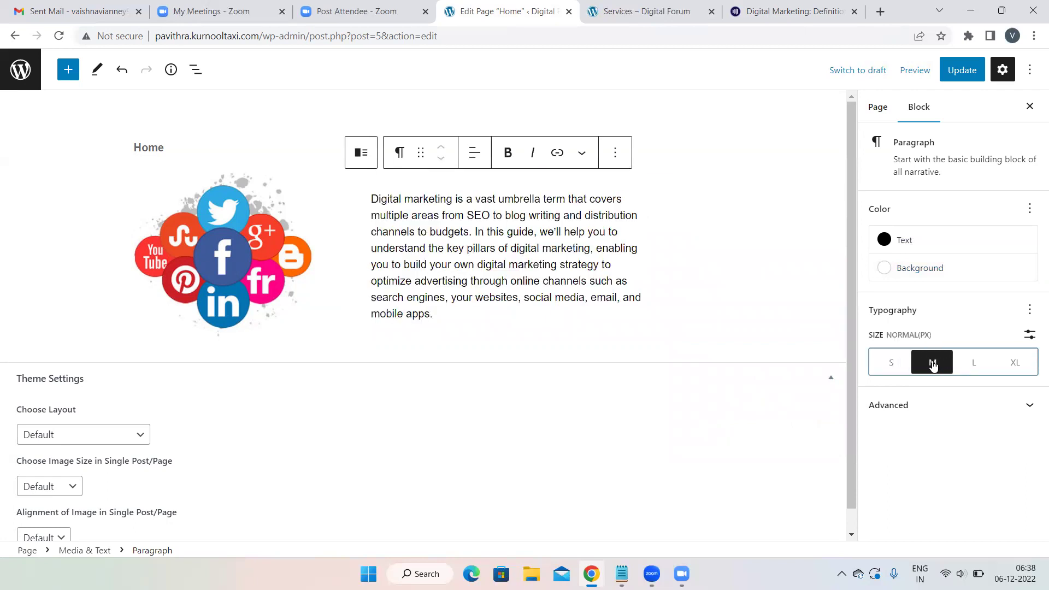
pyautogui.click(972, 363)
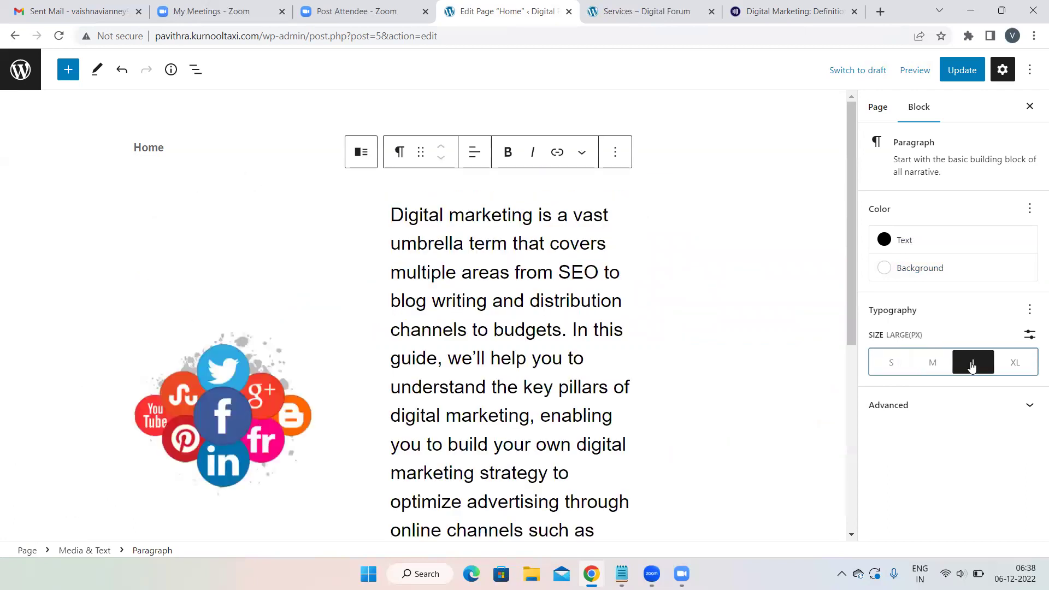
pyautogui.click(930, 366)
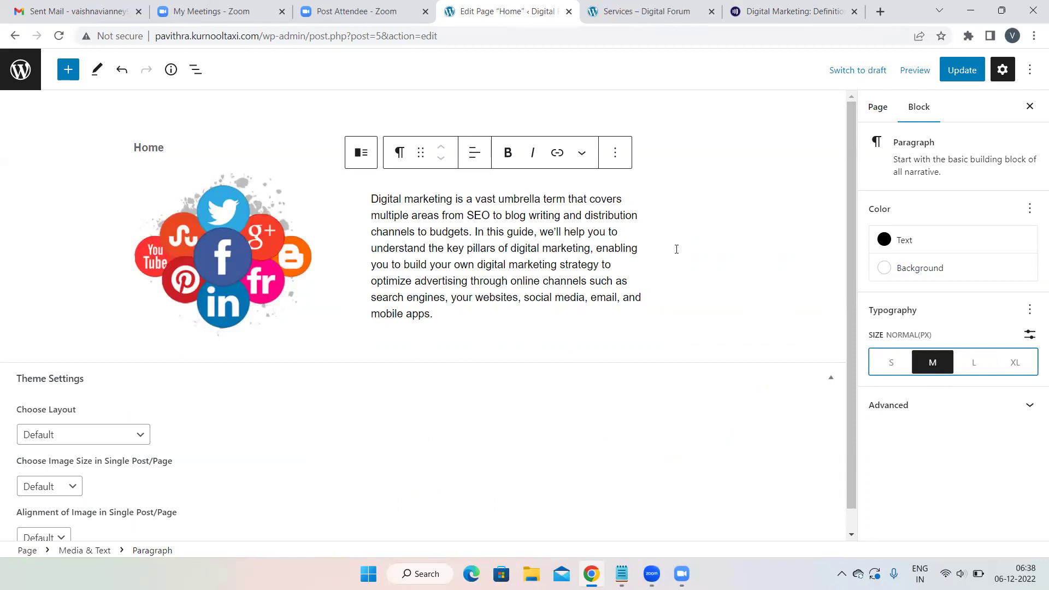
# - Make the words "Digital marketing" at the start of the paragraph bold
pyautogui.click(878, 107)
pyautogui.click(913, 109)
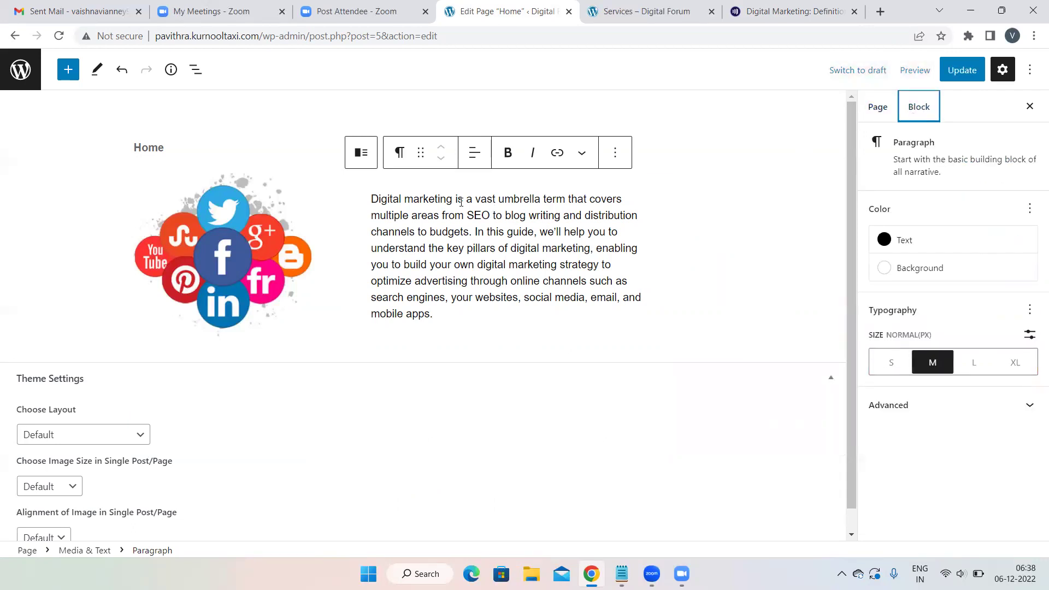
pyautogui.moveTo(452, 200); pyautogui.dragTo(370, 193)
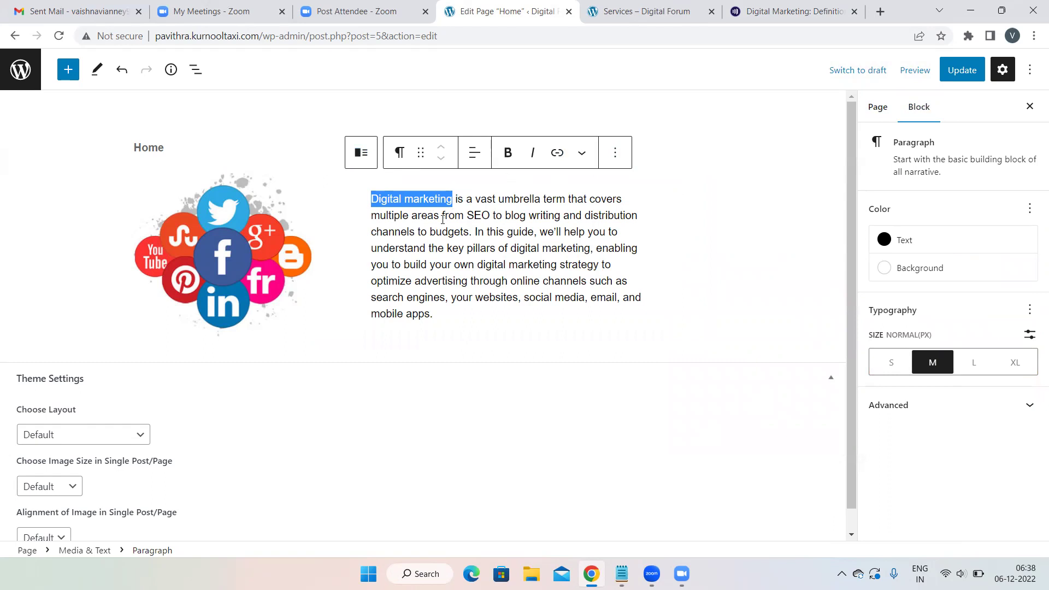
pyautogui.click(507, 153)
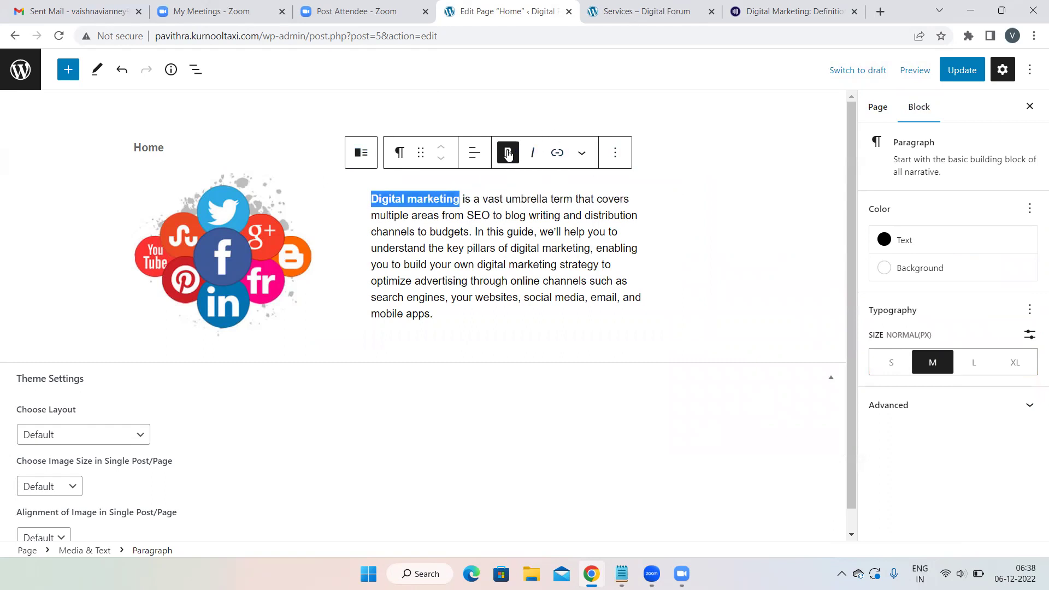
# - Make the word "SEO" bold and the words "social media" italic in the Media & Text paragraph
pyautogui.click(699, 245)
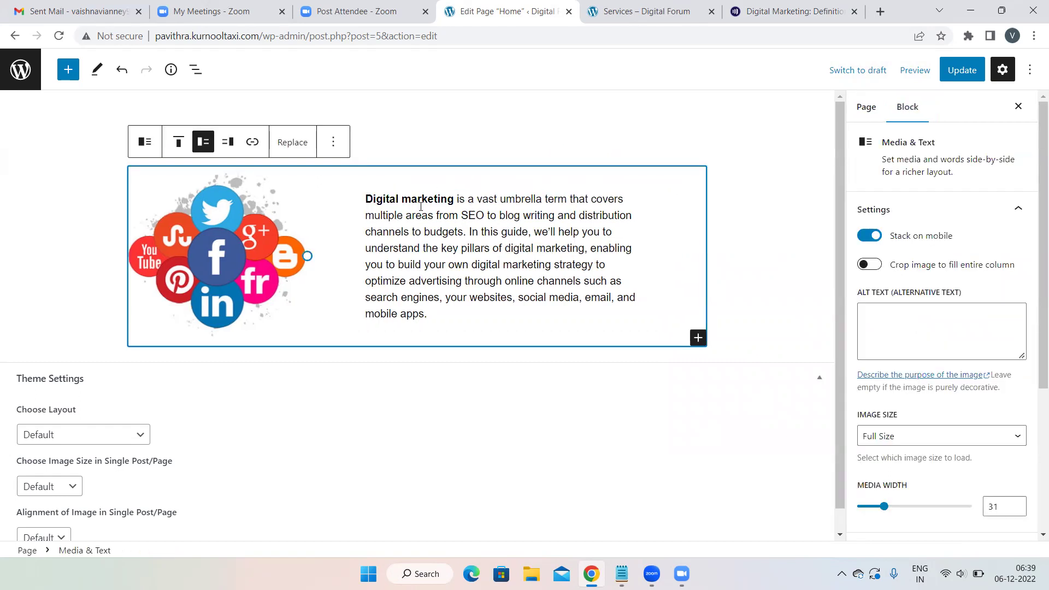
pyautogui.click(478, 266)
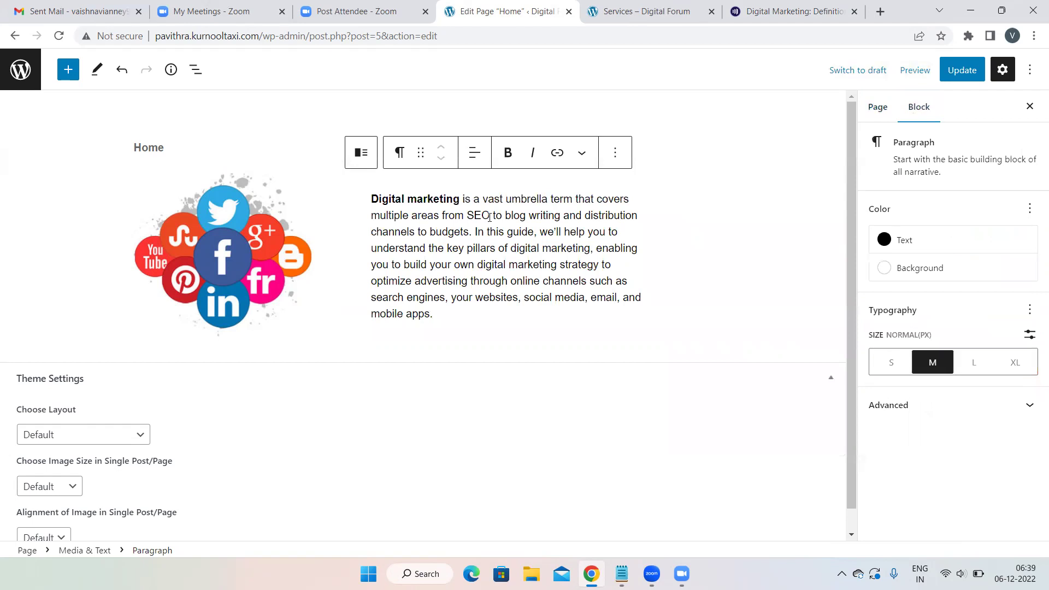
pyautogui.moveTo(489, 213); pyautogui.dragTo(469, 213)
pyautogui.click(508, 153)
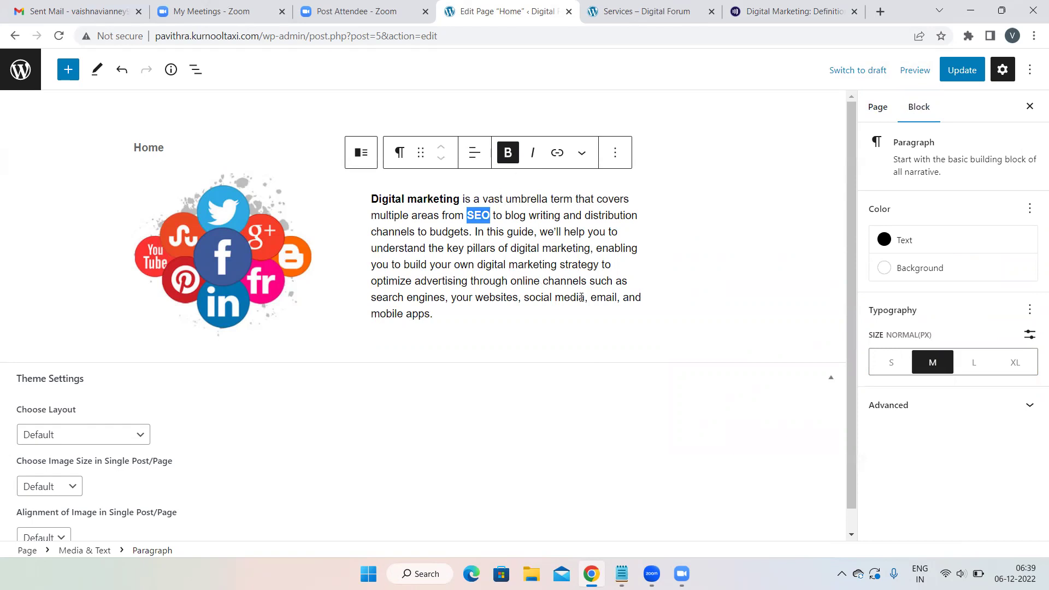
pyautogui.moveTo(585, 297); pyautogui.dragTo(523, 297)
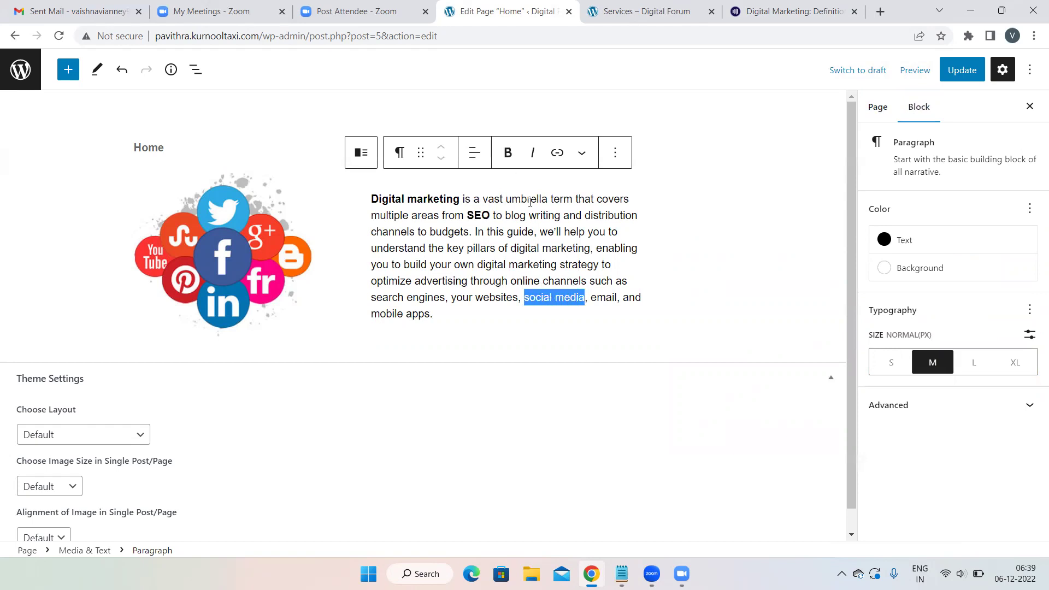
pyautogui.click(533, 154)
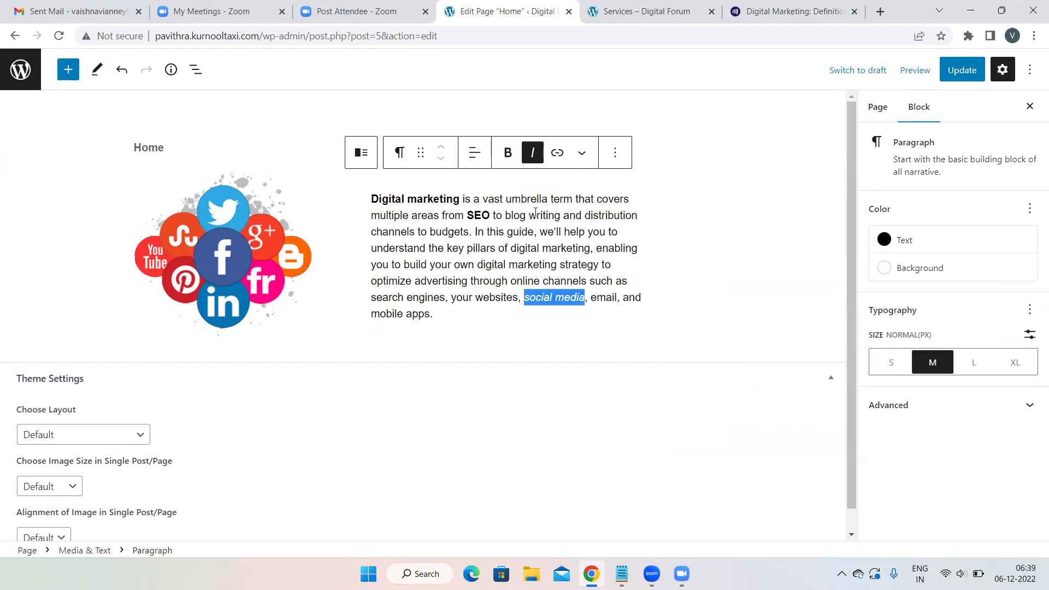
pyautogui.click(675, 260)
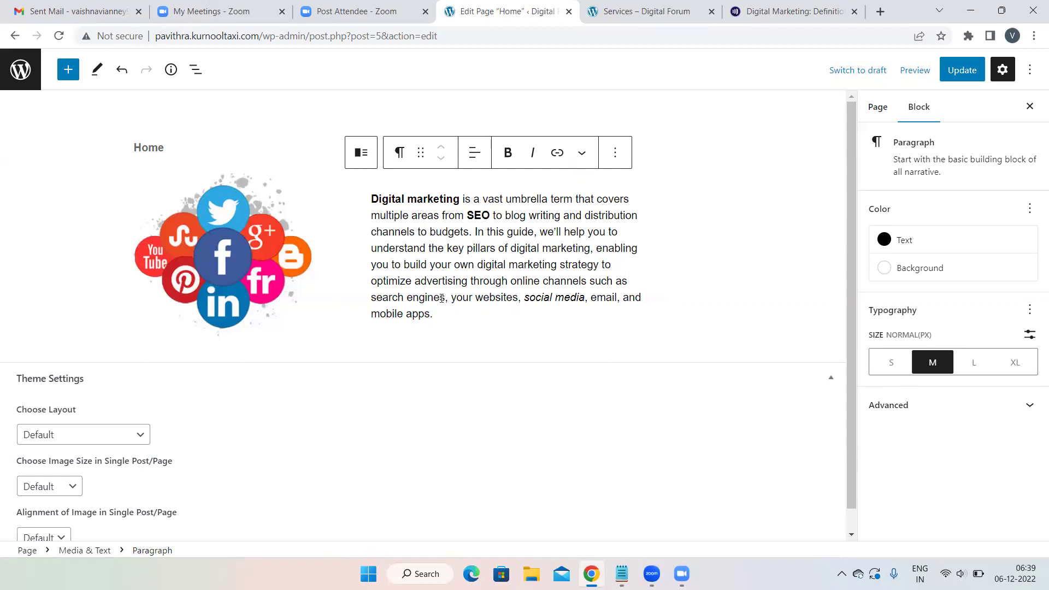
# - Link the words "search engines" in the paragraph to the copied address of the site's Services page
pyautogui.moveTo(445, 297); pyautogui.dragTo(372, 295)
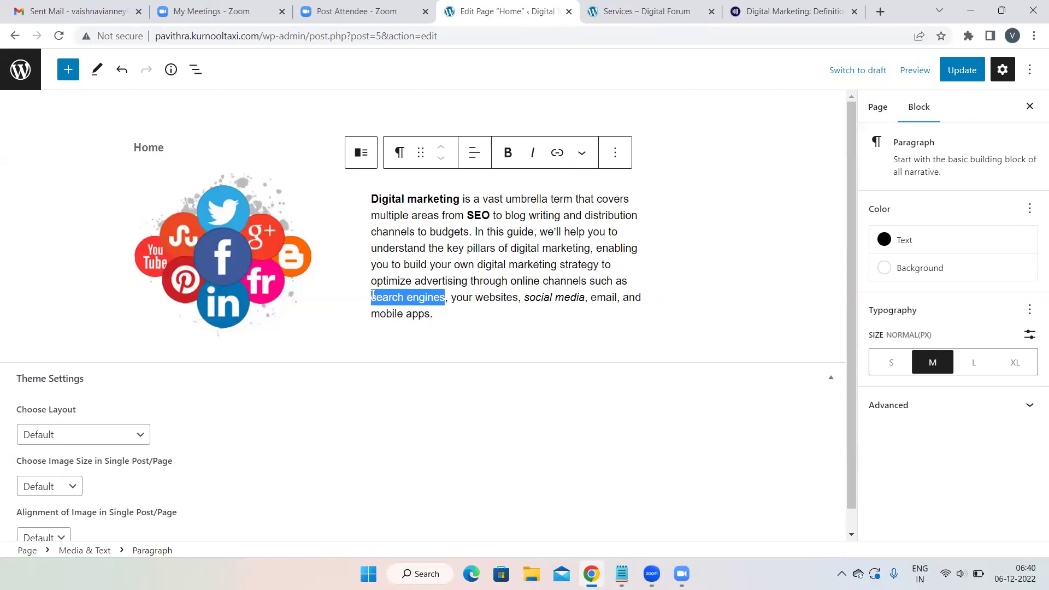
pyautogui.click(670, 12)
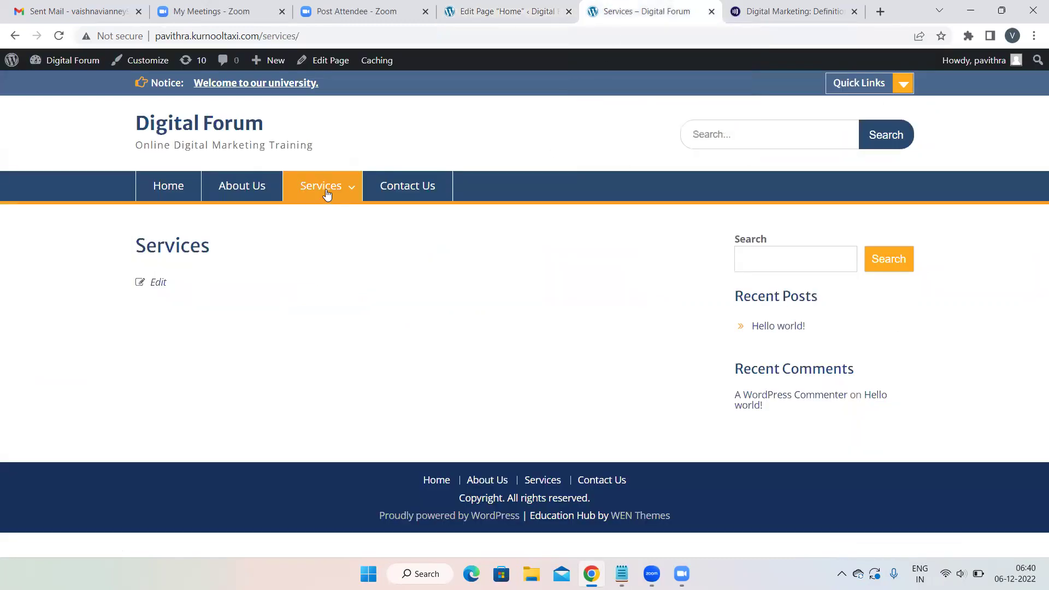
pyautogui.click(312, 35)
pyautogui.hotkey('ctrl', 'c')
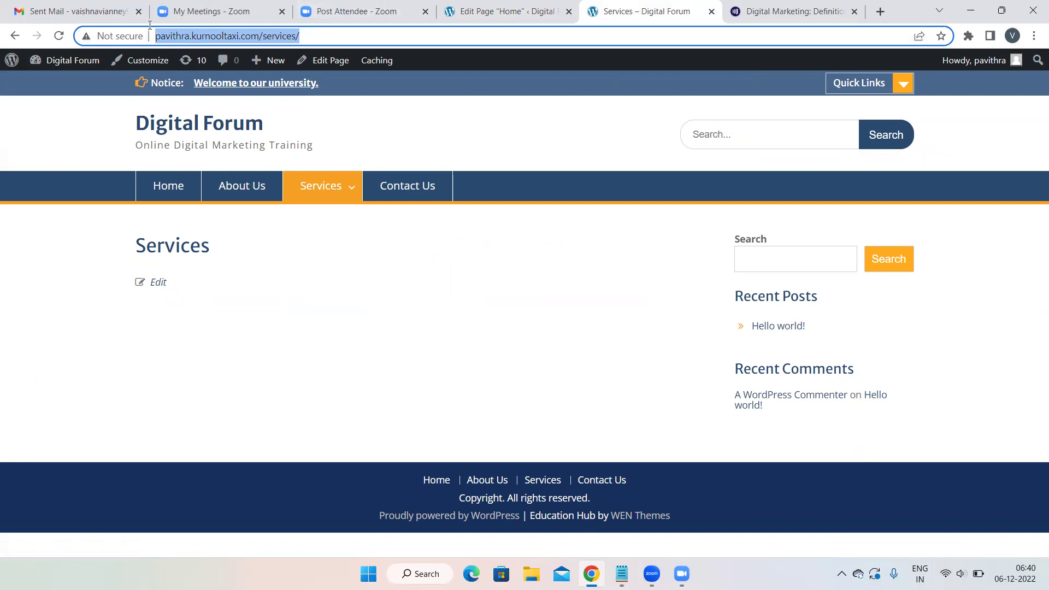
pyautogui.click(510, 9)
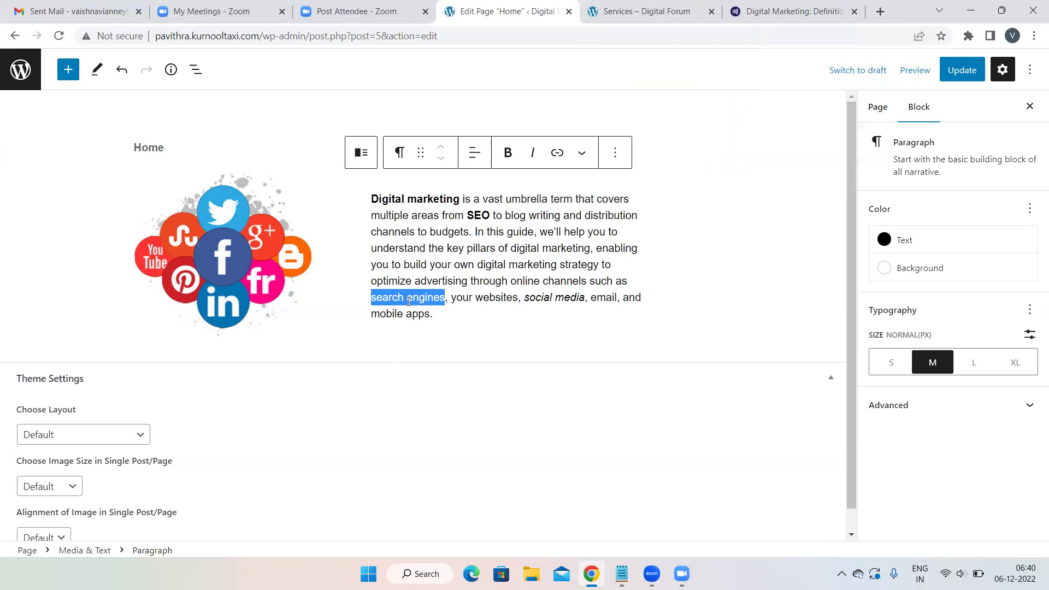
pyautogui.click(557, 153)
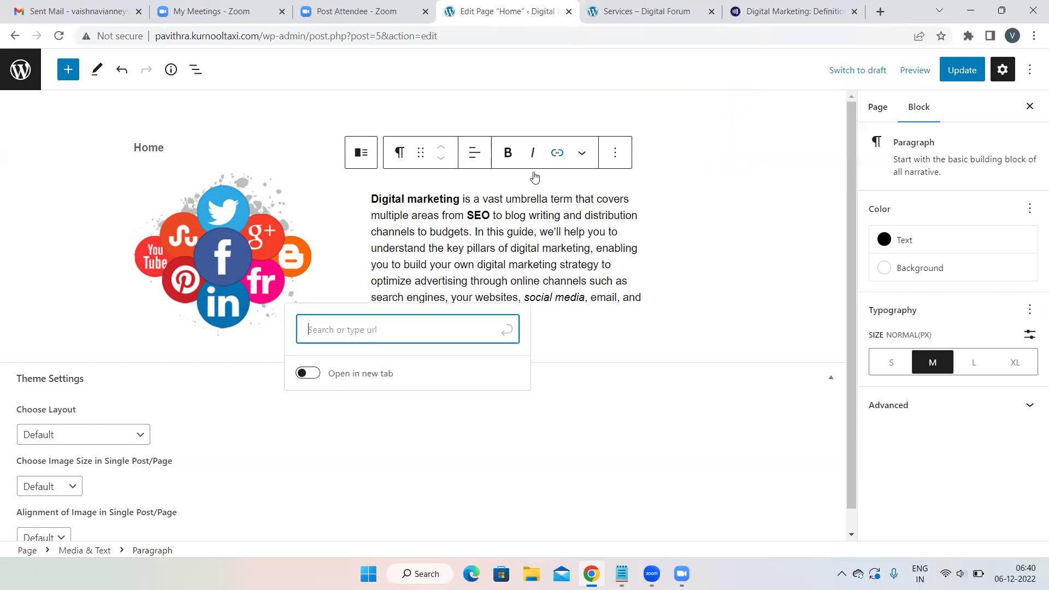
pyautogui.hotkey('ctrl', 'v')
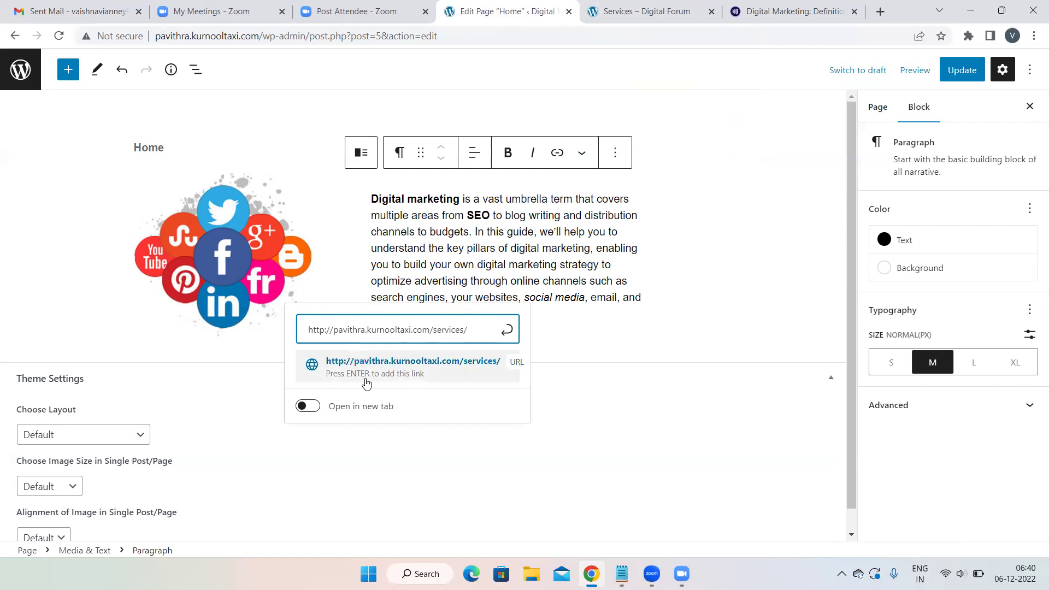
pyautogui.click(422, 384)
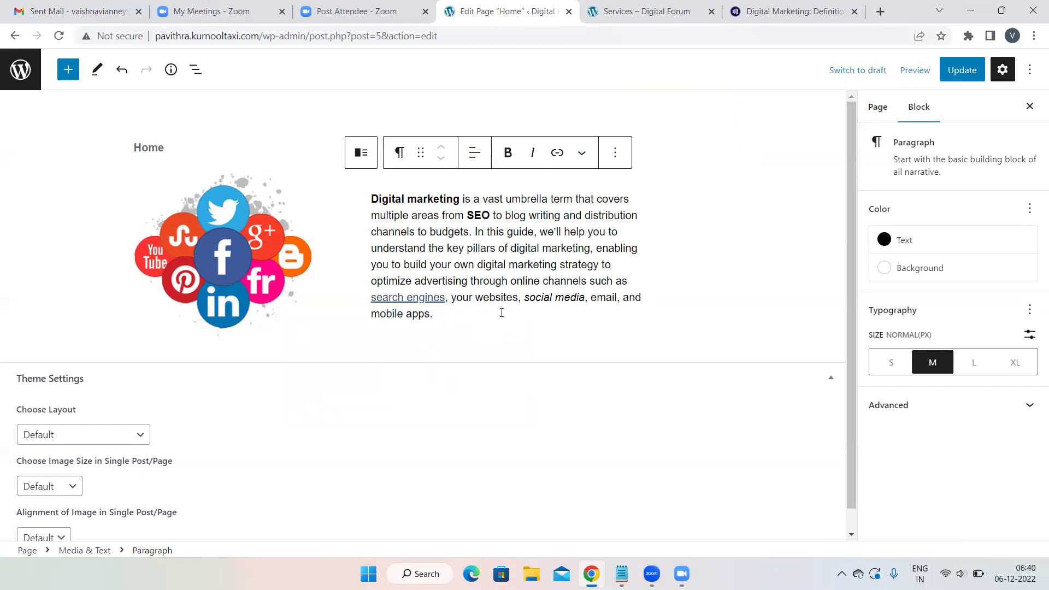
pyautogui.hotkey('ctrl', 's')
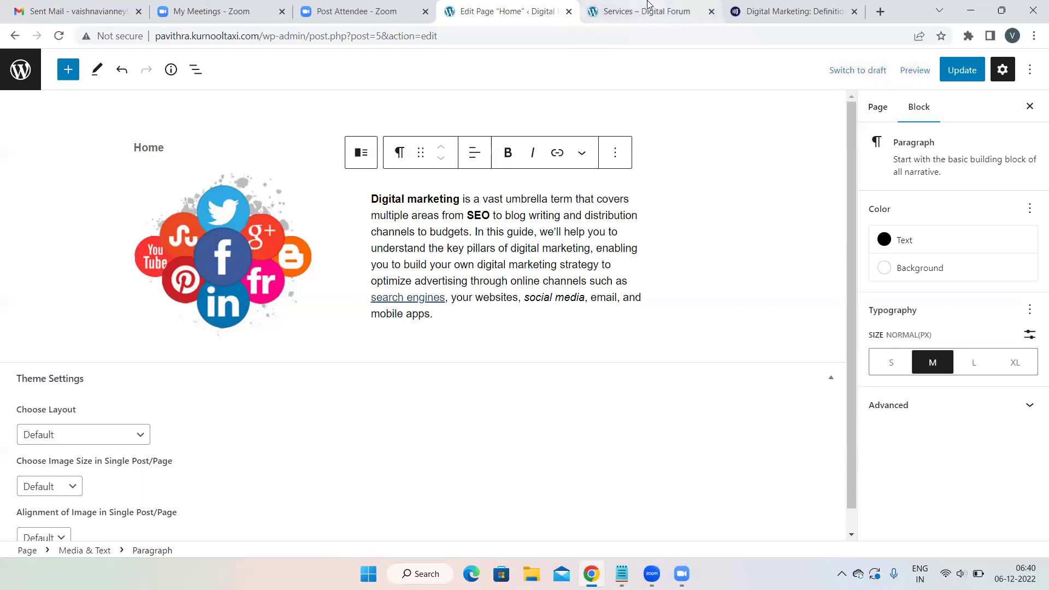
# - Follow the "77% of customers research a brand online" link in the Marketo article as a text link example, and return to the Home page editor
pyautogui.hotkey('ctrl', 'Tab')
pyautogui.click(534, 5)
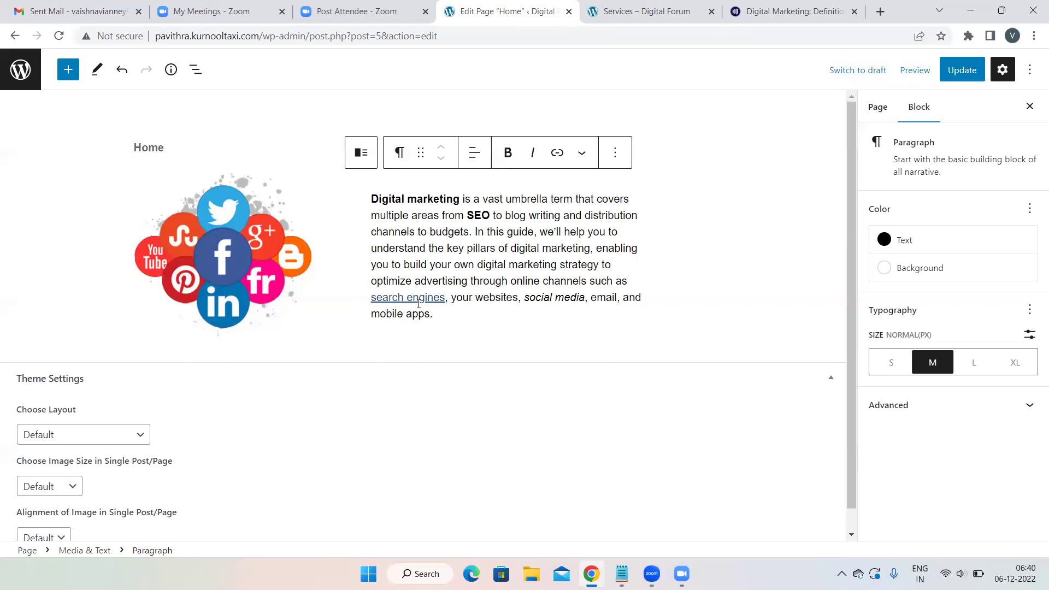
pyautogui.click(671, 6)
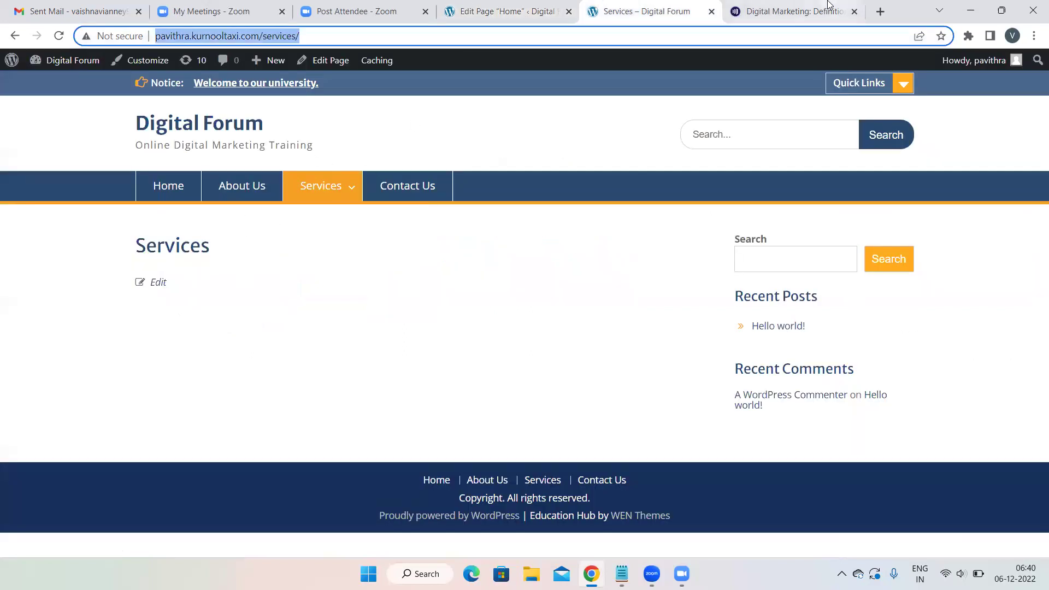
pyautogui.click(808, 7)
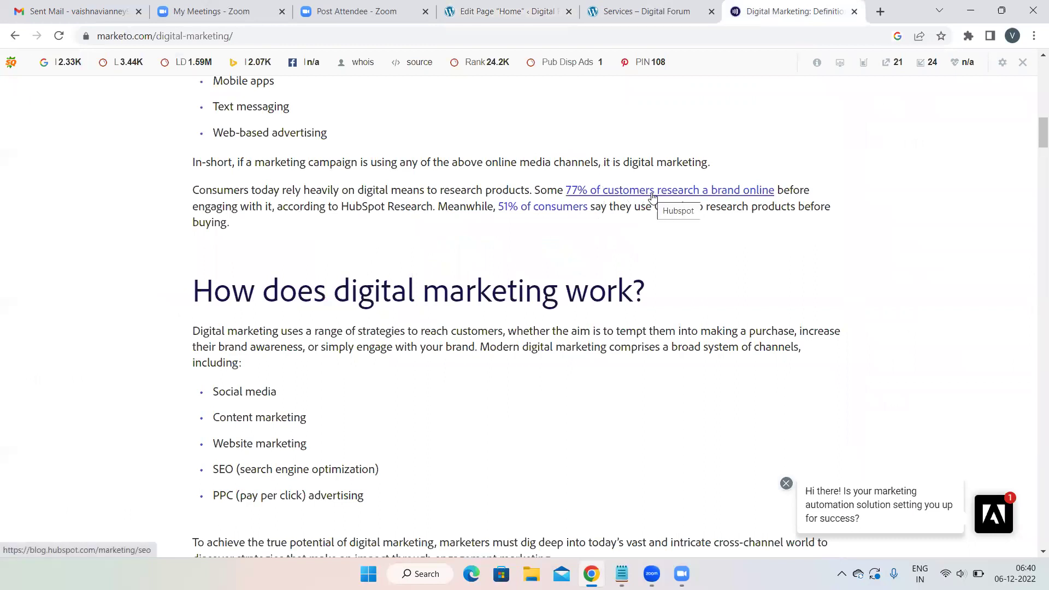
pyautogui.click(546, 5)
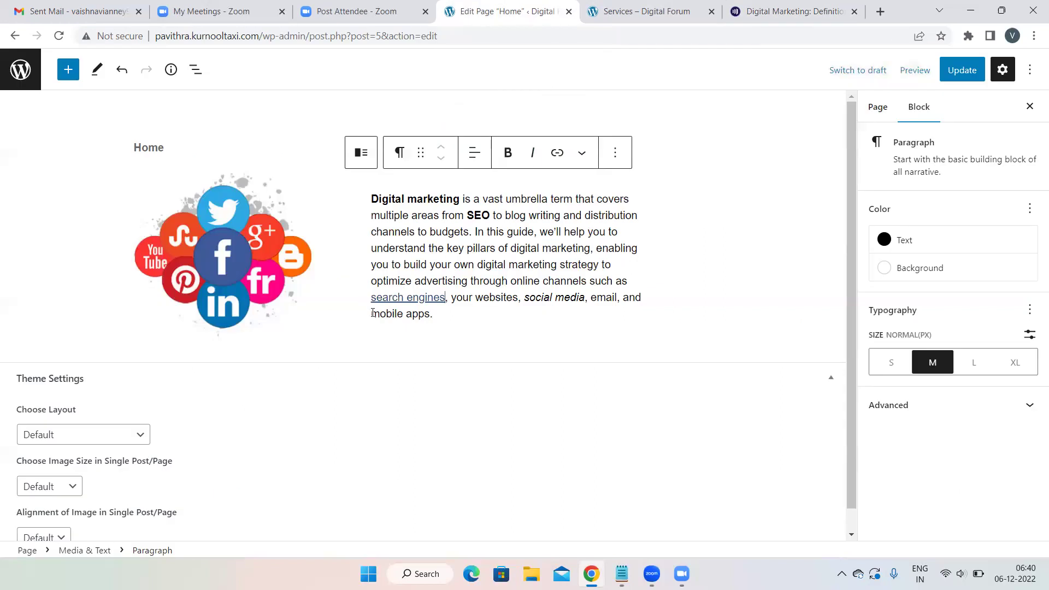
pyautogui.click(759, 10)
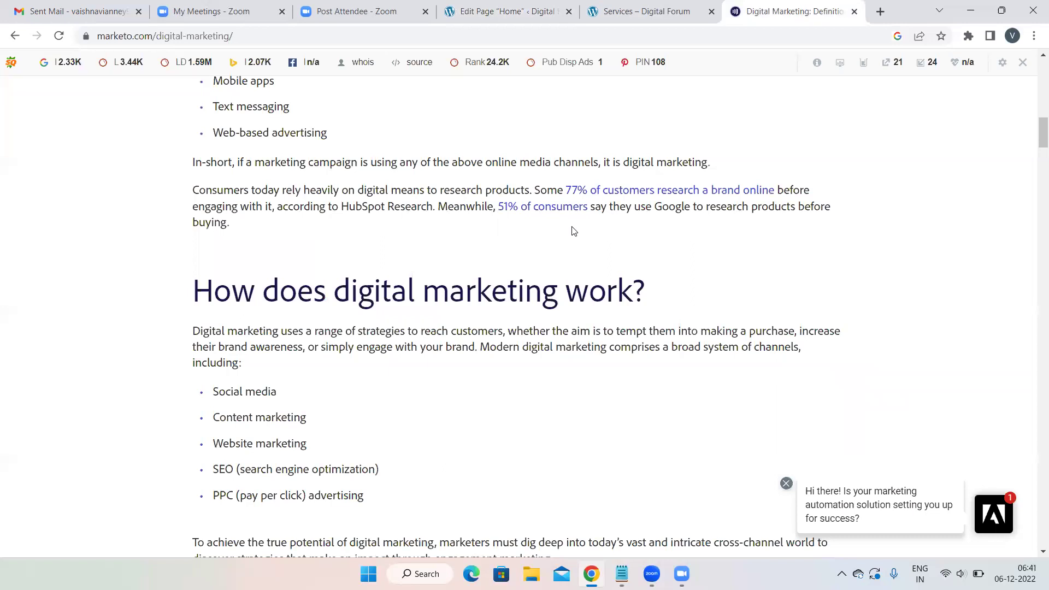
pyautogui.click(621, 195)
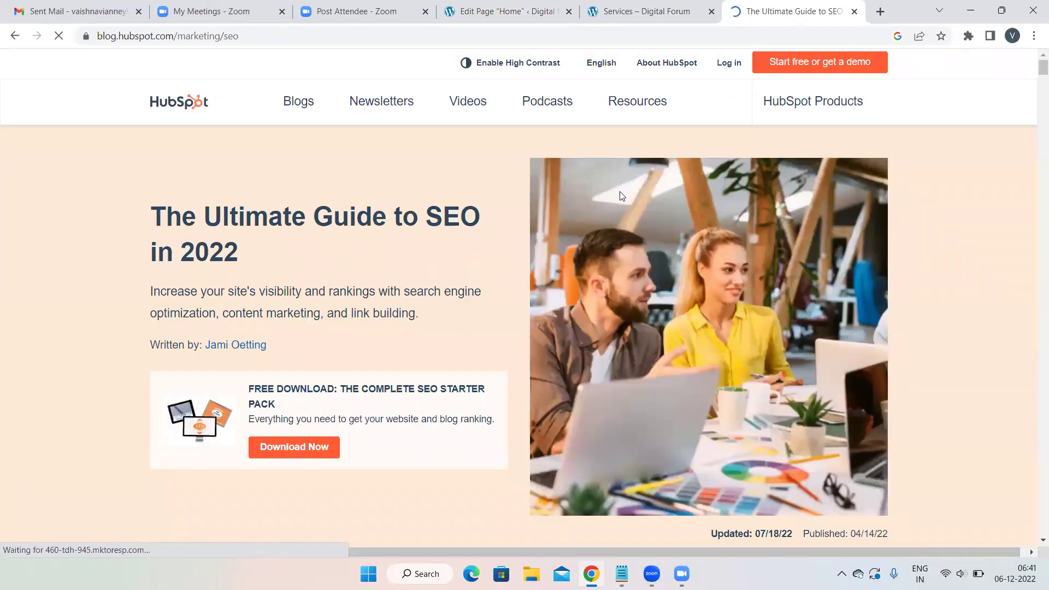
pyautogui.click(481, 10)
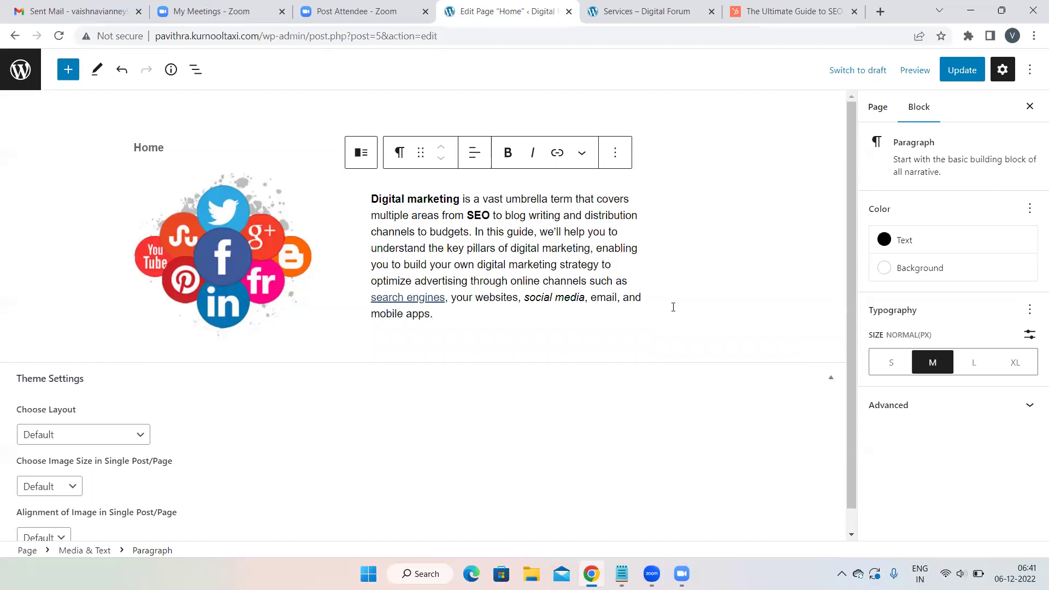
# - Add an empty paragraph after the text inside the Media & Text block, and insert a separate Paragraph block below the whole block
pyautogui.press('Return')
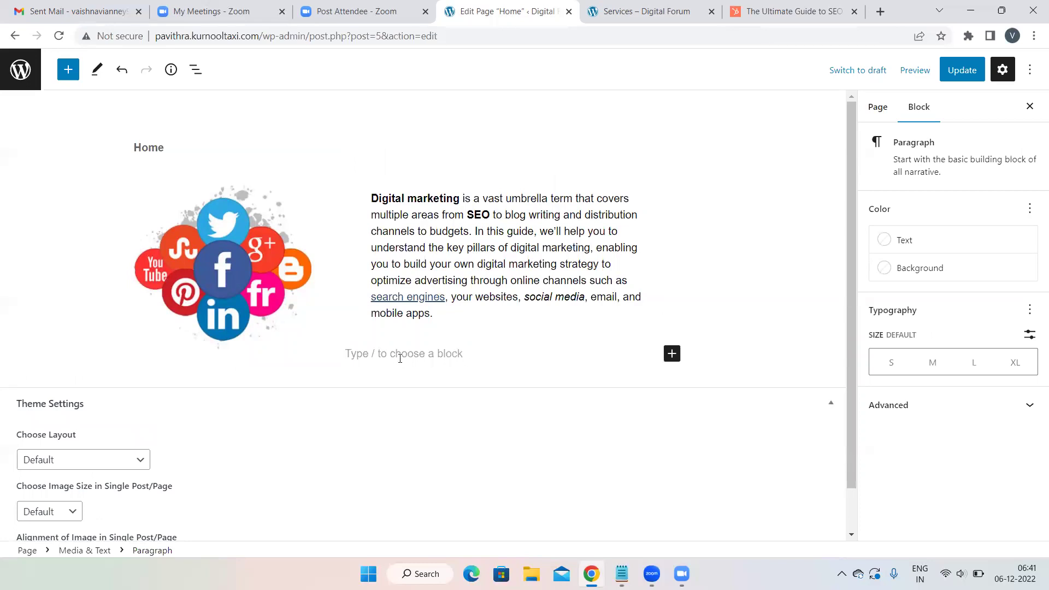
pyautogui.click(313, 280)
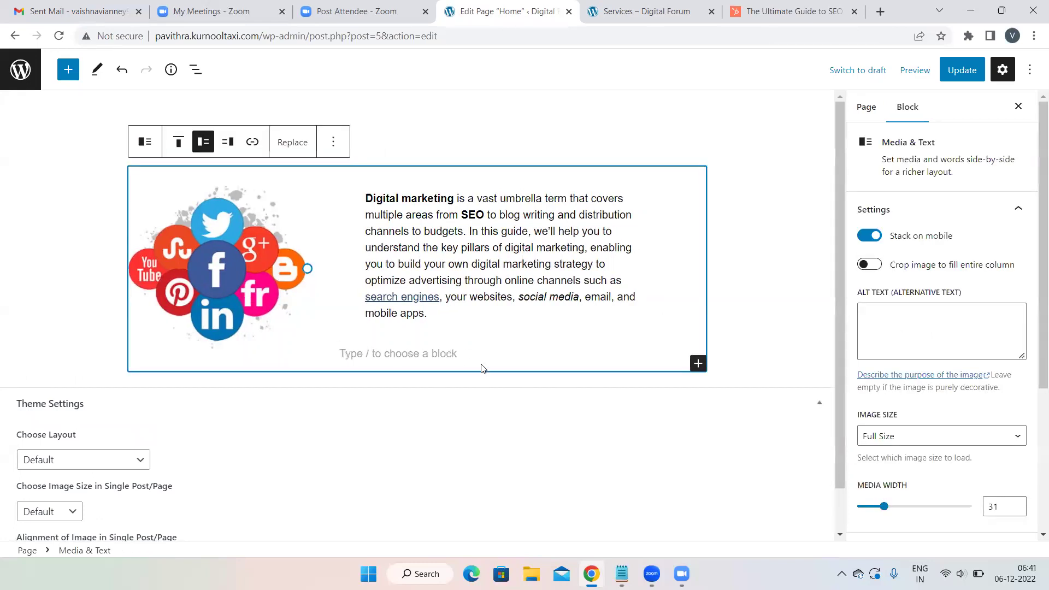
pyautogui.click(750, 351)
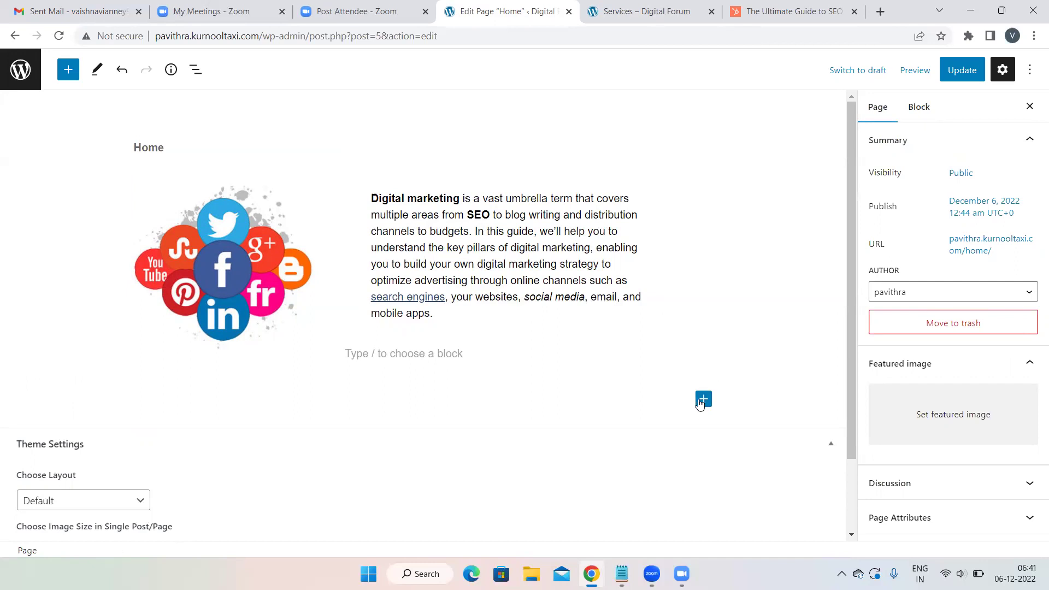
pyautogui.click(482, 354)
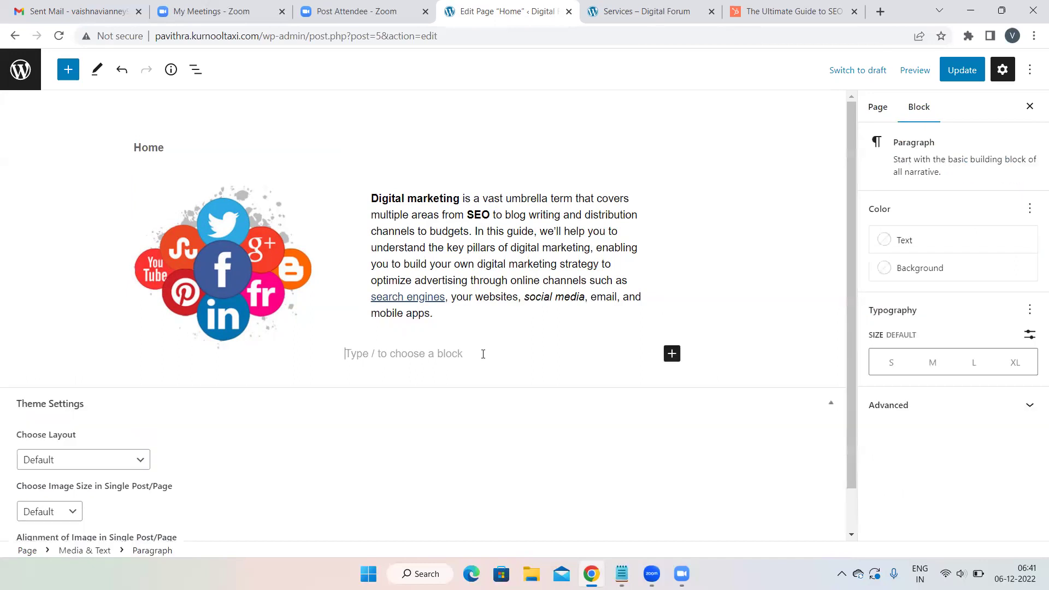
pyautogui.click(379, 326)
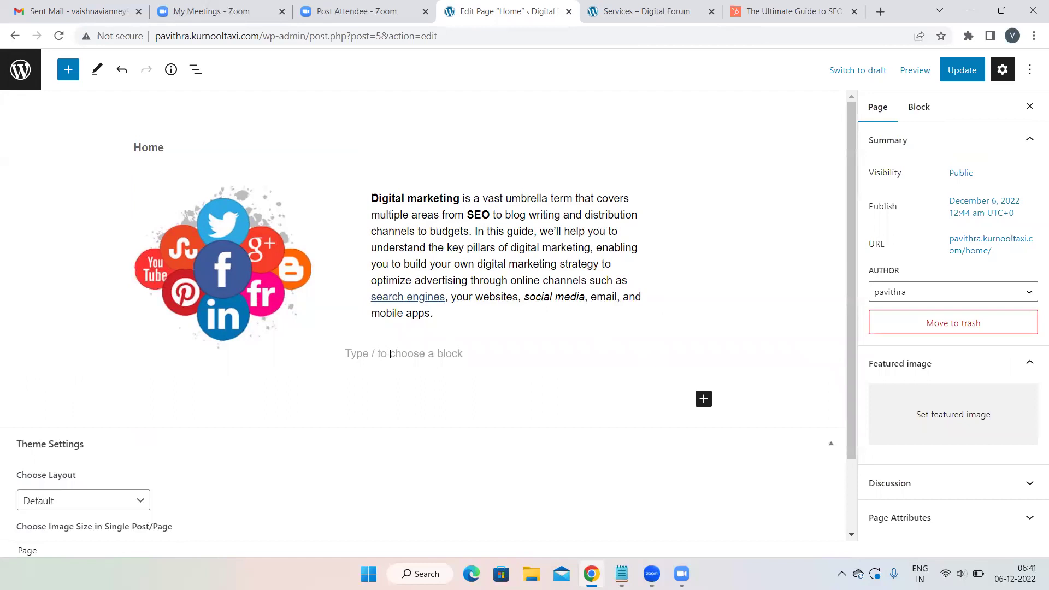
pyautogui.click(703, 399)
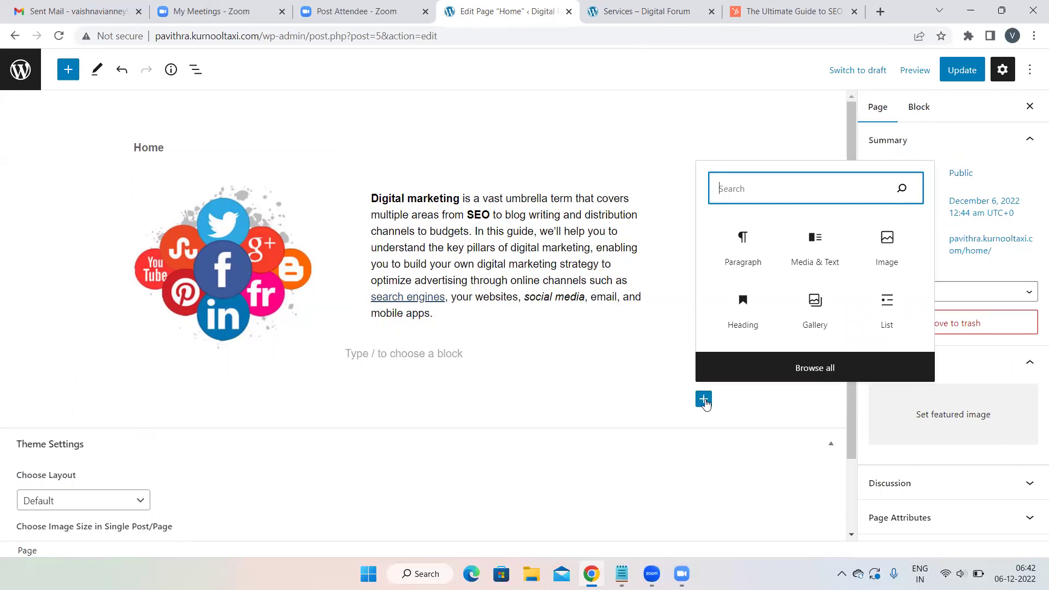
pyautogui.click(744, 258)
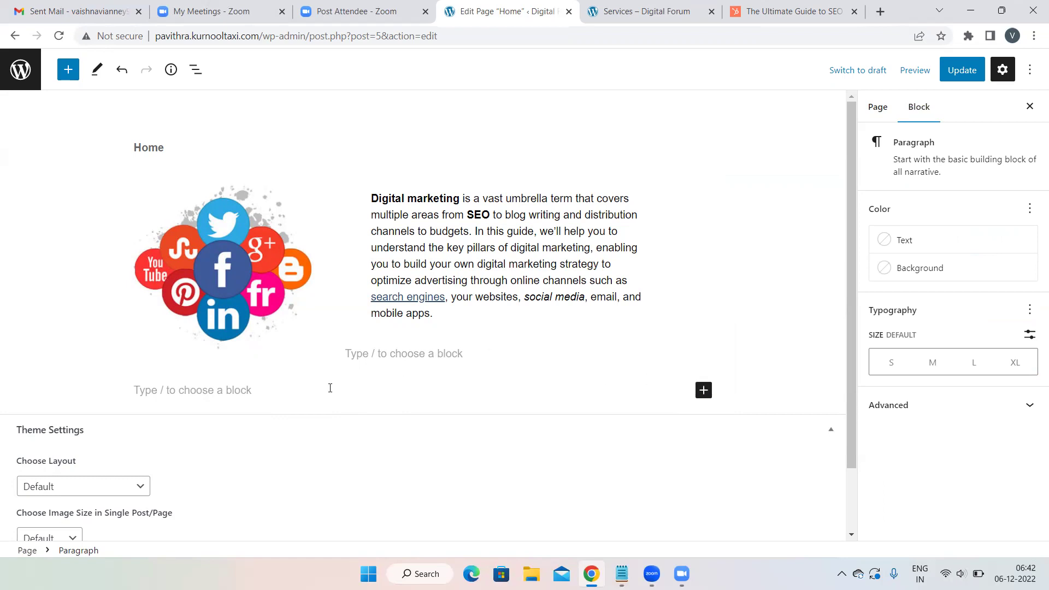
# - Copy the two paragraphs above "Why is digital marketing important?" in the Marketo digital marketing article
pyautogui.click(759, 10)
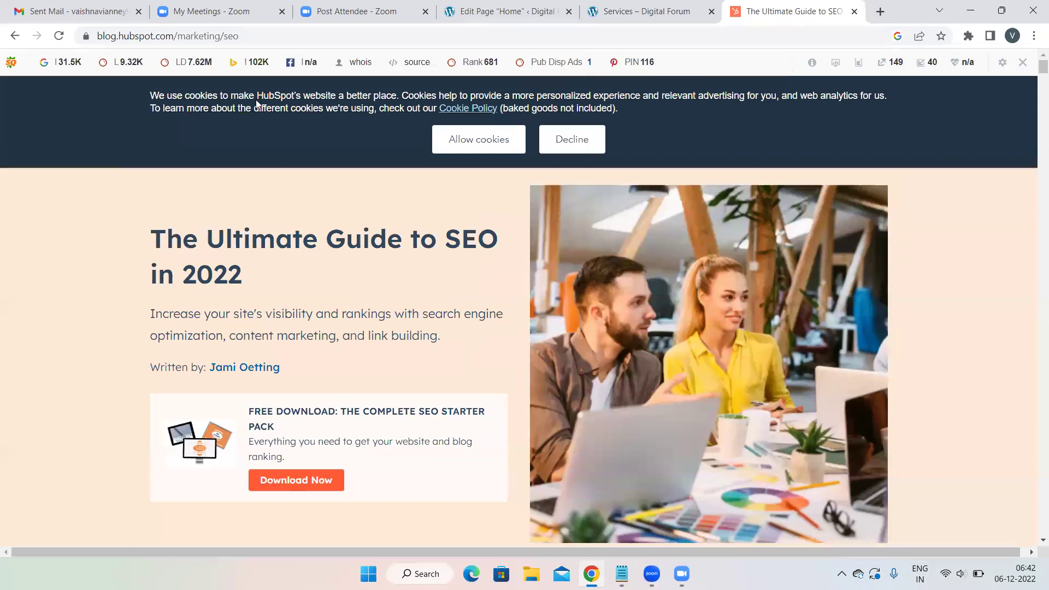
pyautogui.click(13, 37)
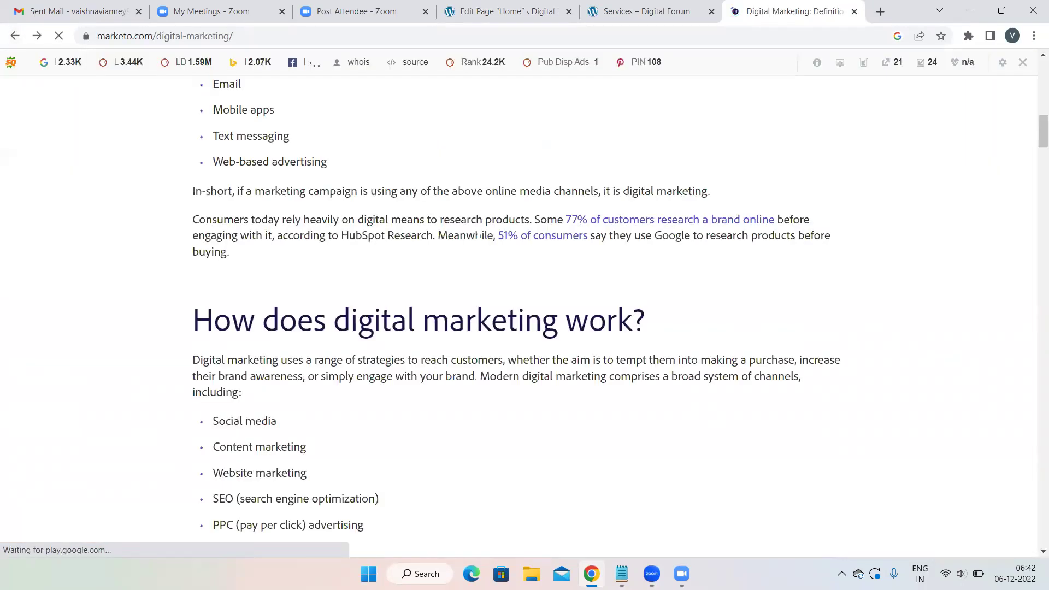
pyautogui.scroll(8, 478, 235)
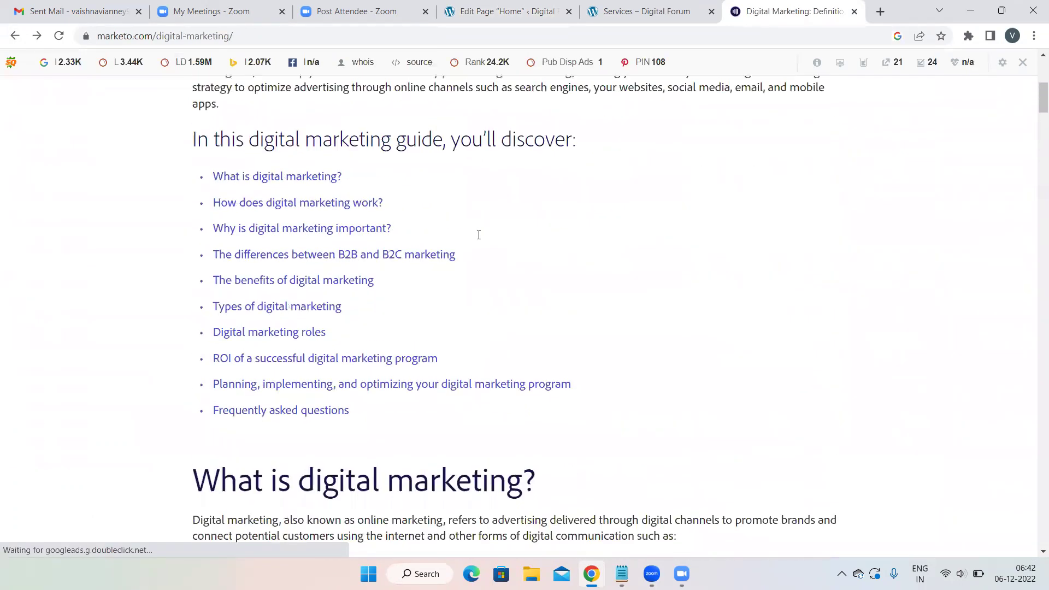
pyautogui.scroll(4, 478, 234)
pyautogui.scroll(-12, 480, 234)
pyautogui.scroll(2, 482, 214)
pyautogui.scroll(-11, 482, 215)
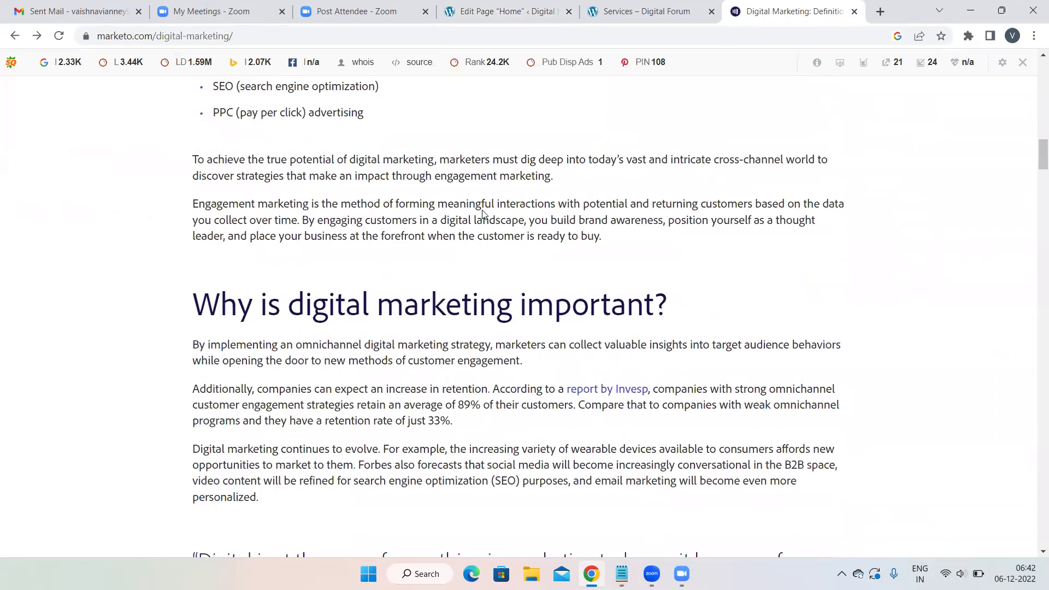
pyautogui.moveTo(601, 238); pyautogui.dragTo(180, 149)
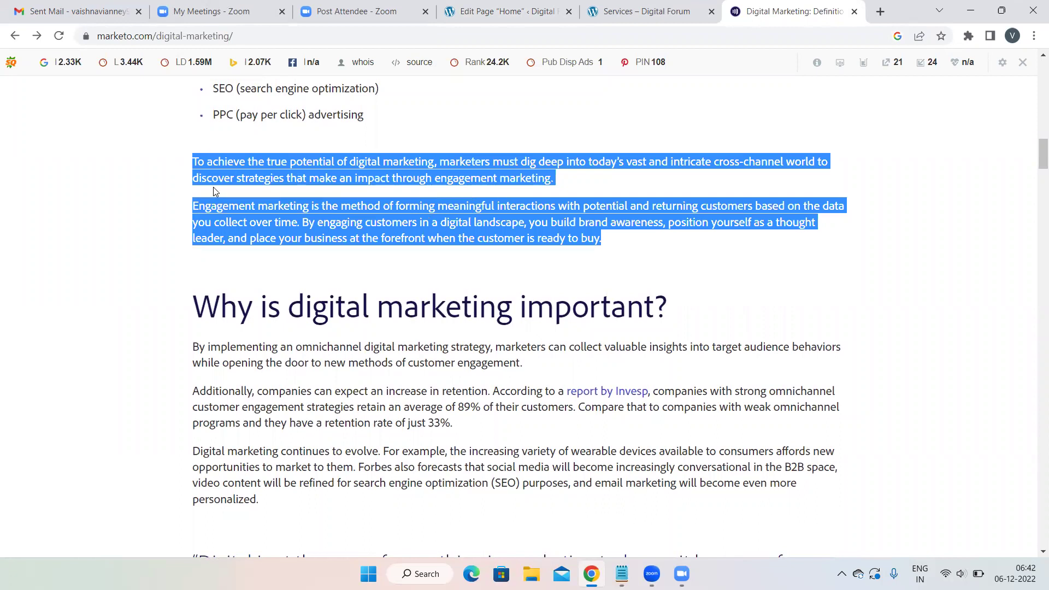
pyautogui.click(150, 210)
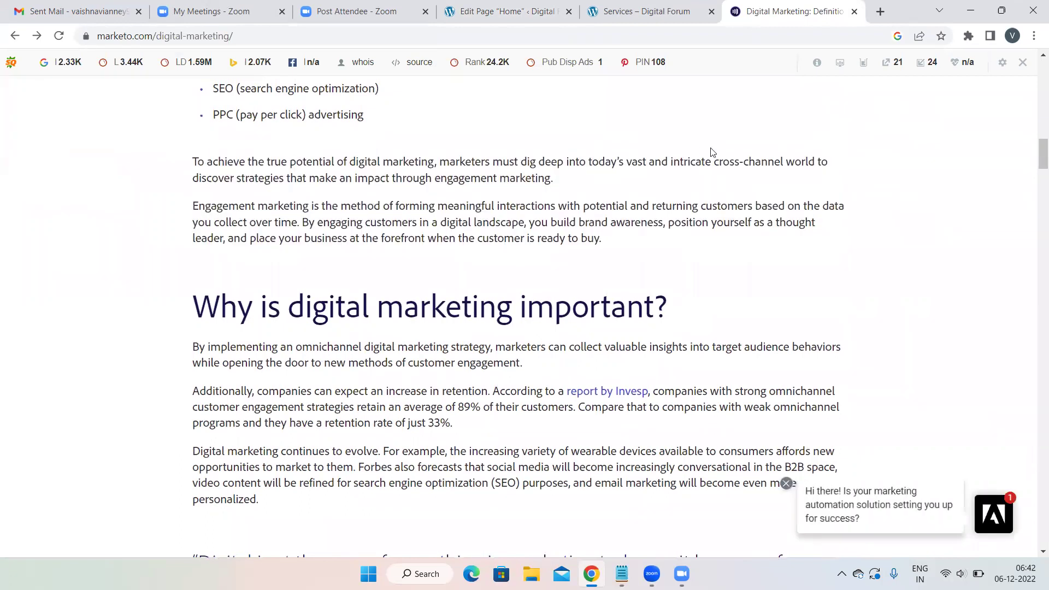
# - Paste the copied paragraphs into the empty Paragraph block below the Media & Text block on the Home page
pyautogui.click(508, 11)
pyautogui.click(210, 389)
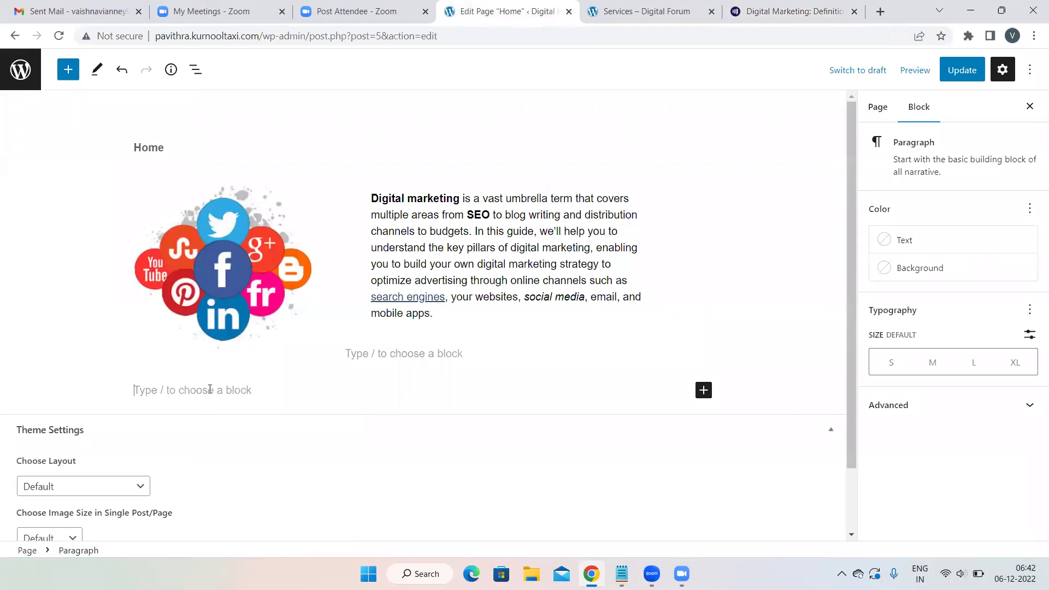
pyautogui.hotkey('ctrl', 'v')
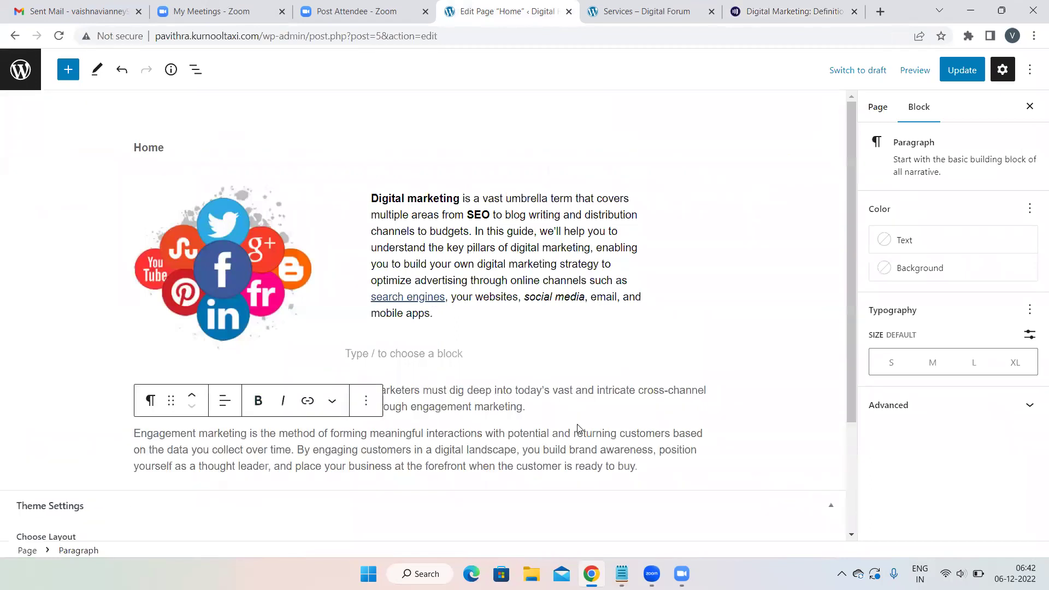
# - Set the text color of both pasted paragraphs, "Engagement marketing..." and "To achieve the true potential...", to Black
pyautogui.scroll(-2, 578, 428)
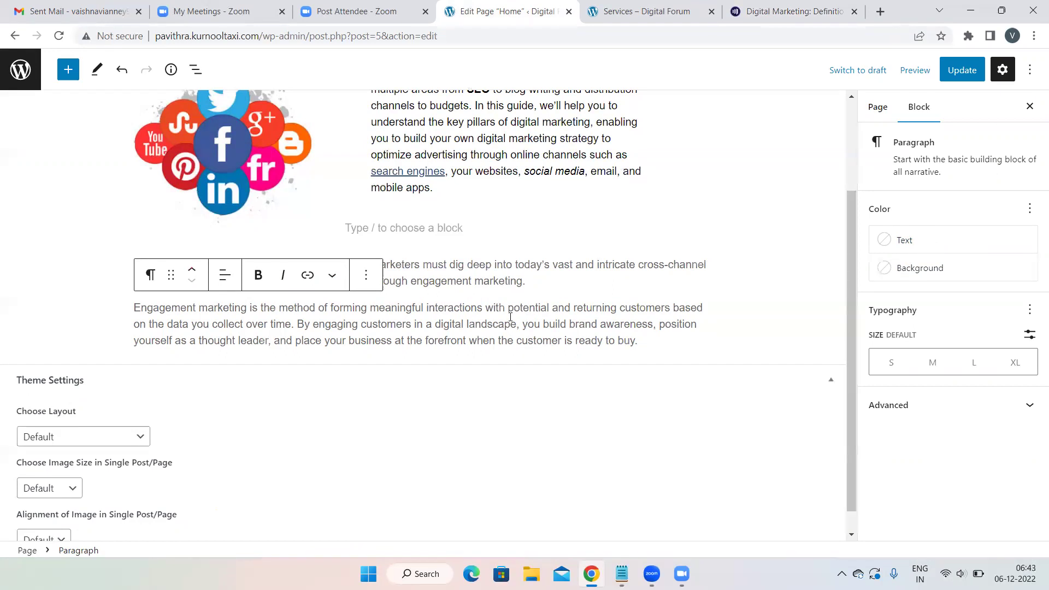
pyautogui.click(902, 240)
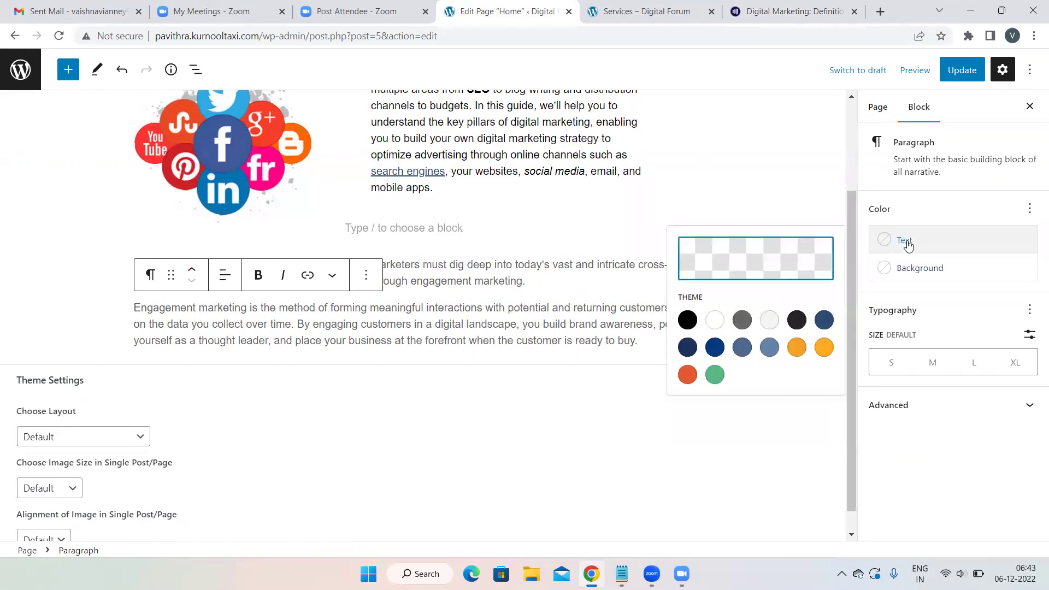
pyautogui.click(687, 320)
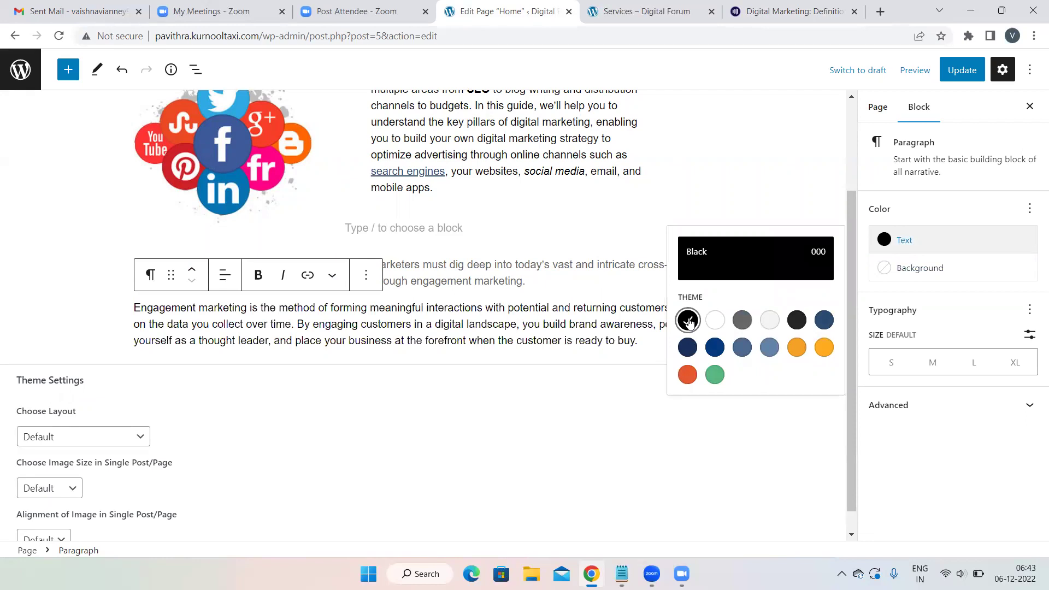
pyautogui.click(525, 263)
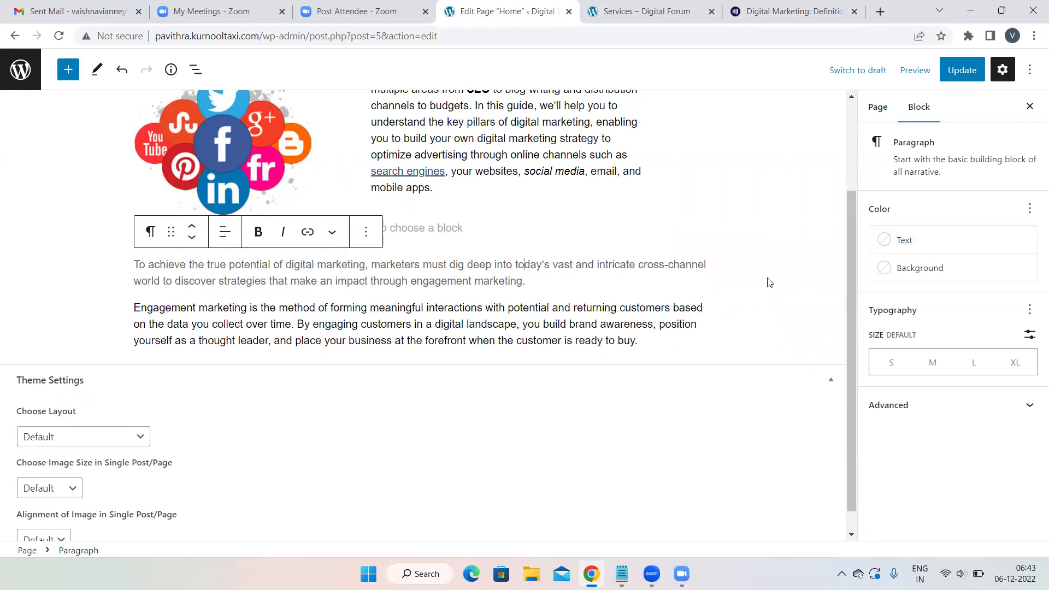
pyautogui.click(912, 238)
pyautogui.click(687, 321)
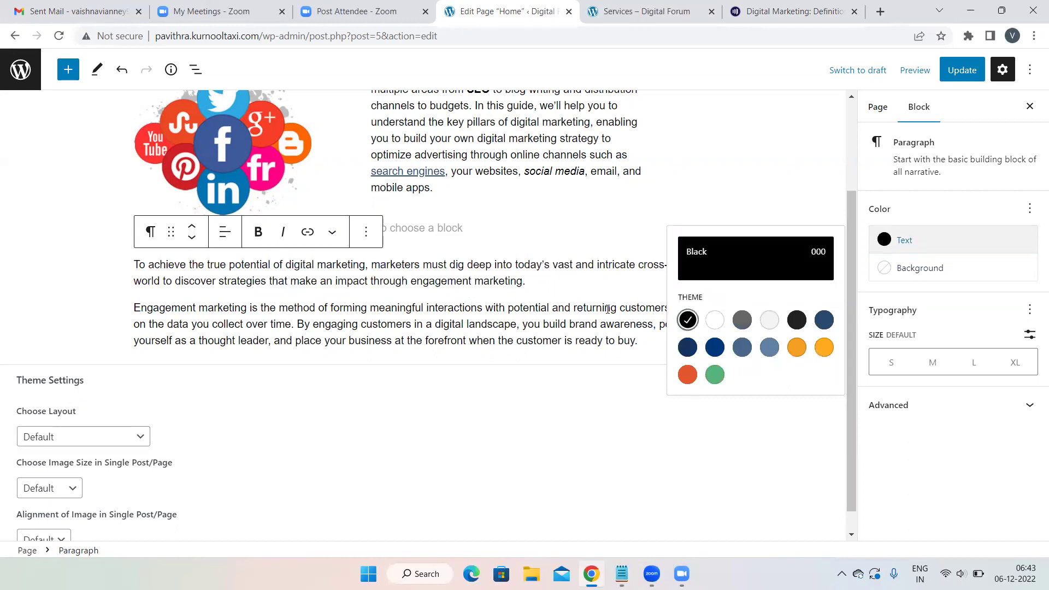
# - Try a Yellow background on the "To achieve the true potential..." paragraph and replace it with White
pyautogui.click(919, 268)
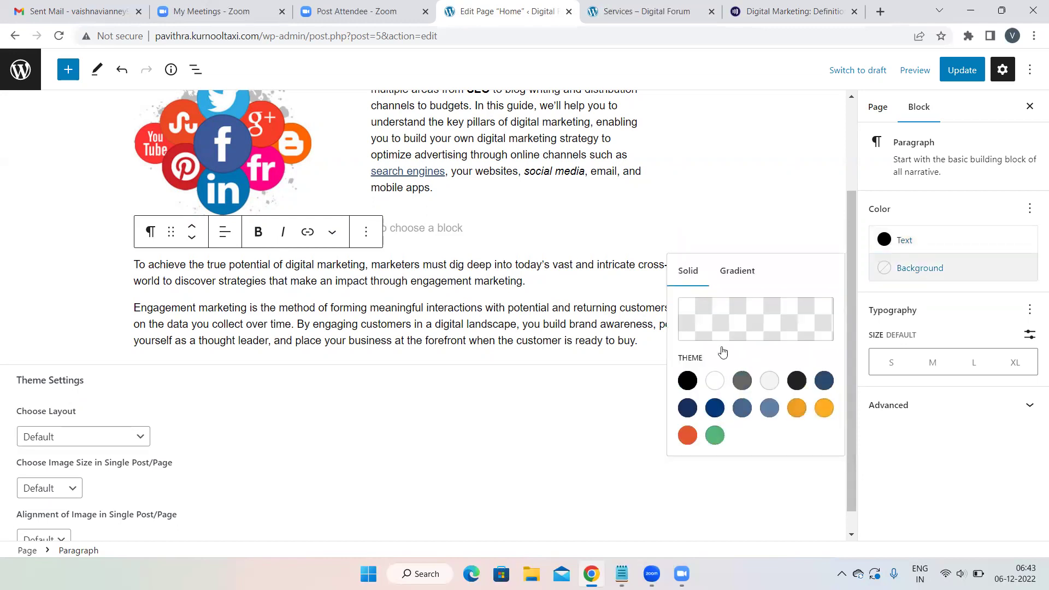
pyautogui.click(799, 407)
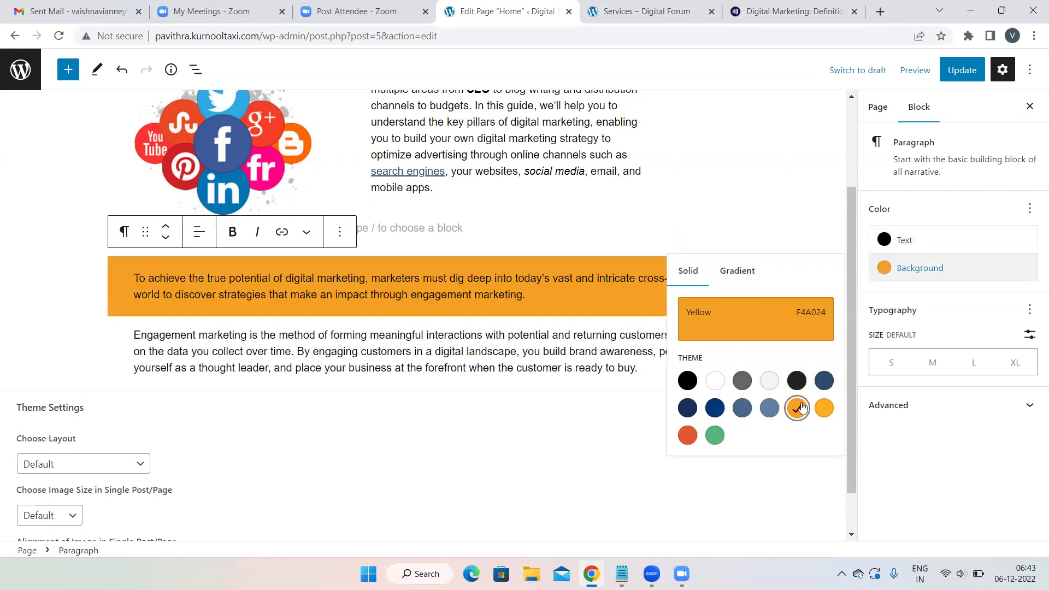
pyautogui.click(710, 389)
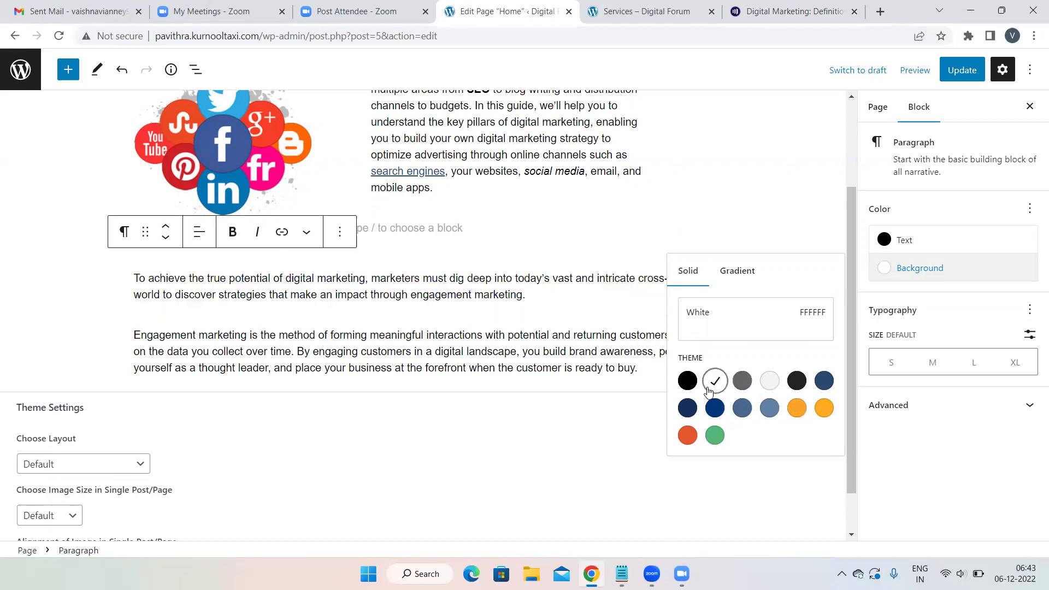
# - Make the word "marketing" at the end of the "To achieve the true potential..." paragraph bold
pyautogui.click(639, 370)
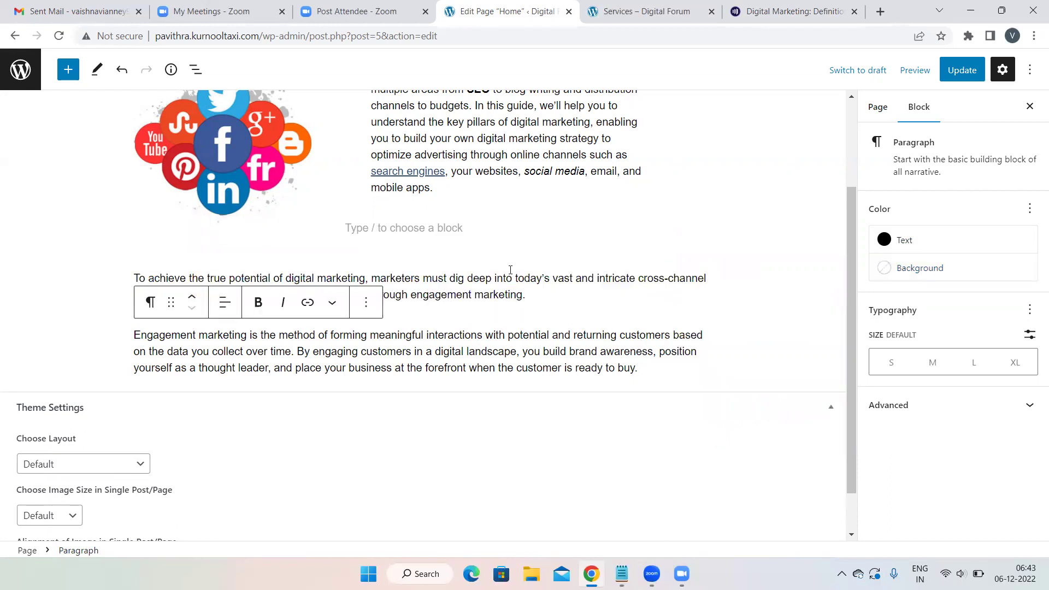
pyautogui.moveTo(523, 294); pyautogui.dragTo(477, 294)
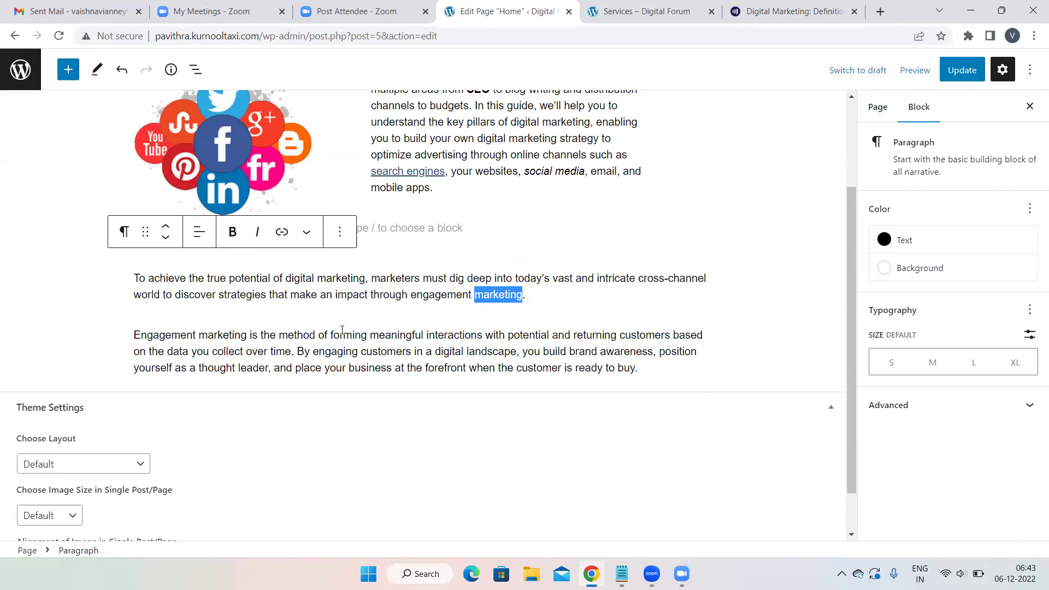
pyautogui.click(236, 234)
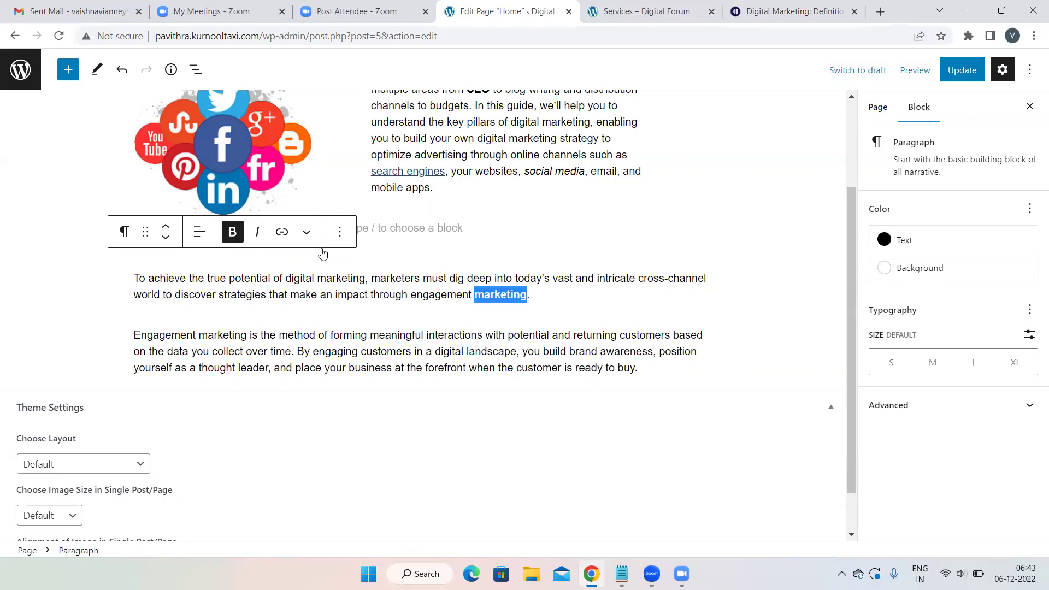
# - Insert an Image block below the "Engagement marketing..." paragraph, using social-media-and-marketing-min.jpg from the media library
pyautogui.click(644, 373)
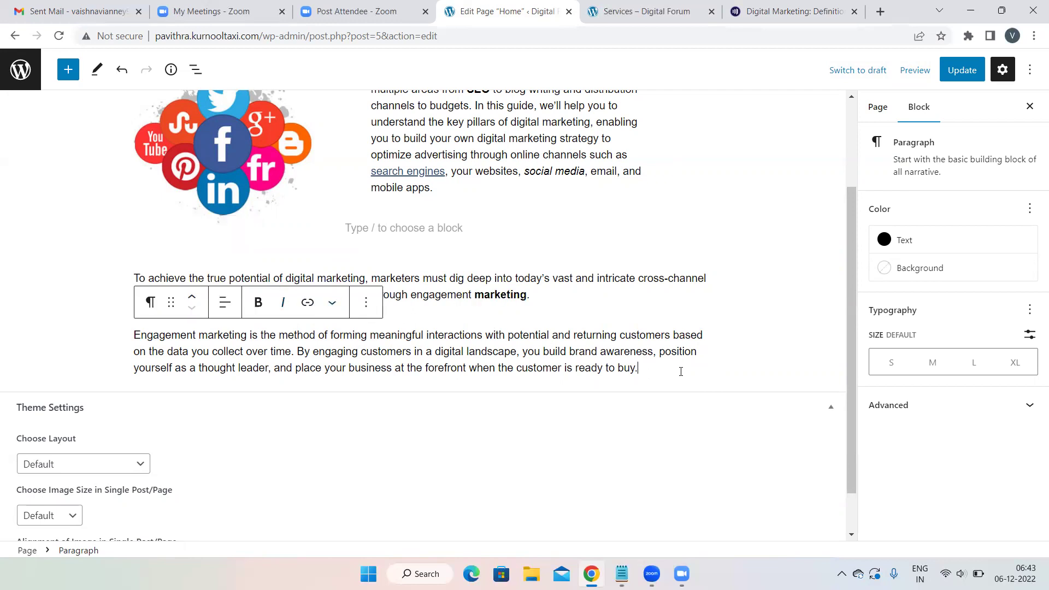
pyautogui.press('Return')
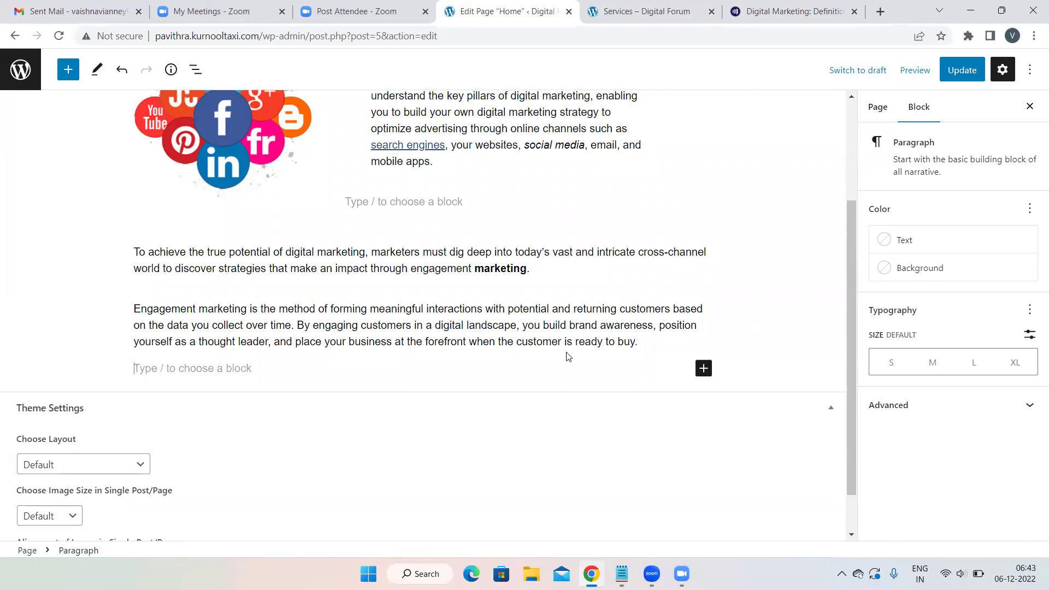
pyautogui.click(702, 370)
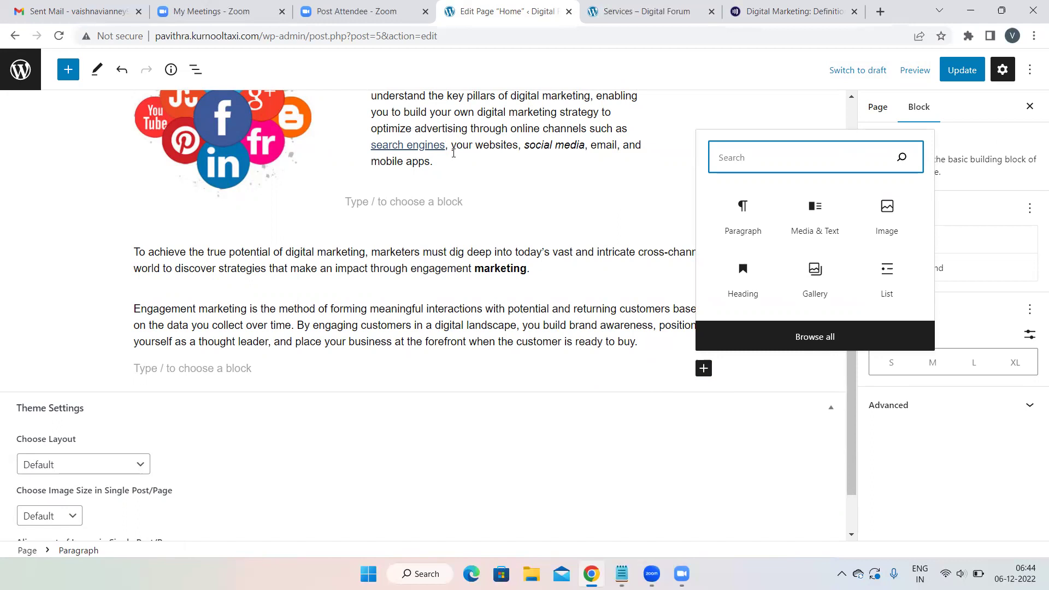
pyautogui.click(885, 224)
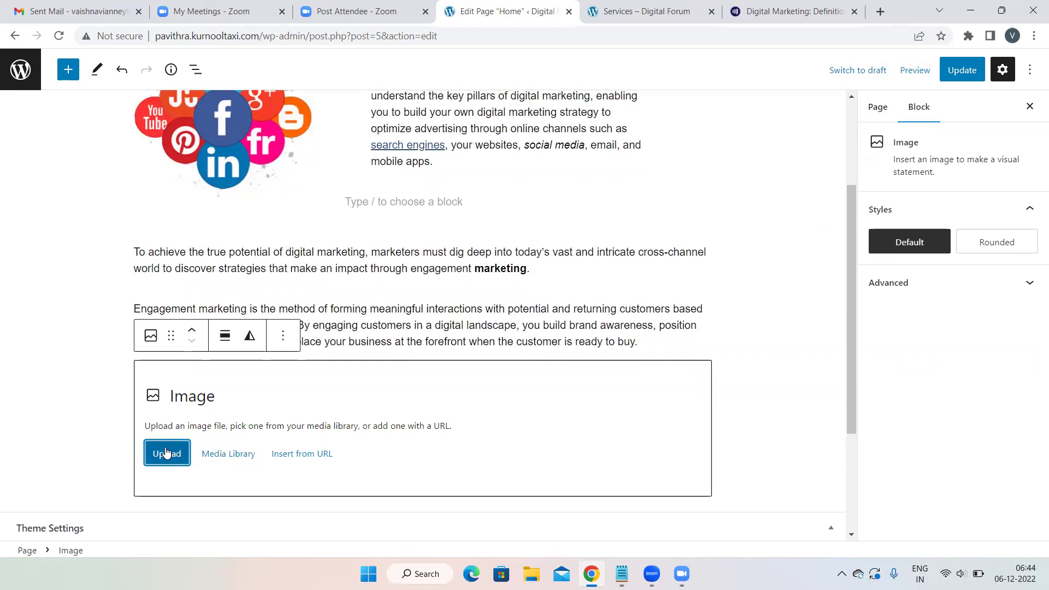
pyautogui.click(215, 458)
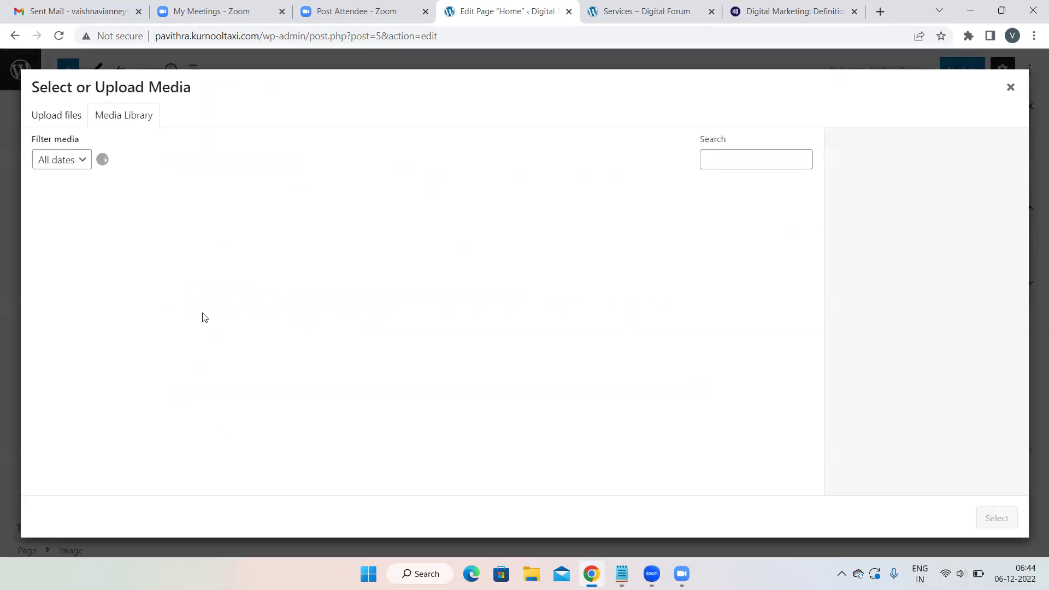
pyautogui.click(82, 218)
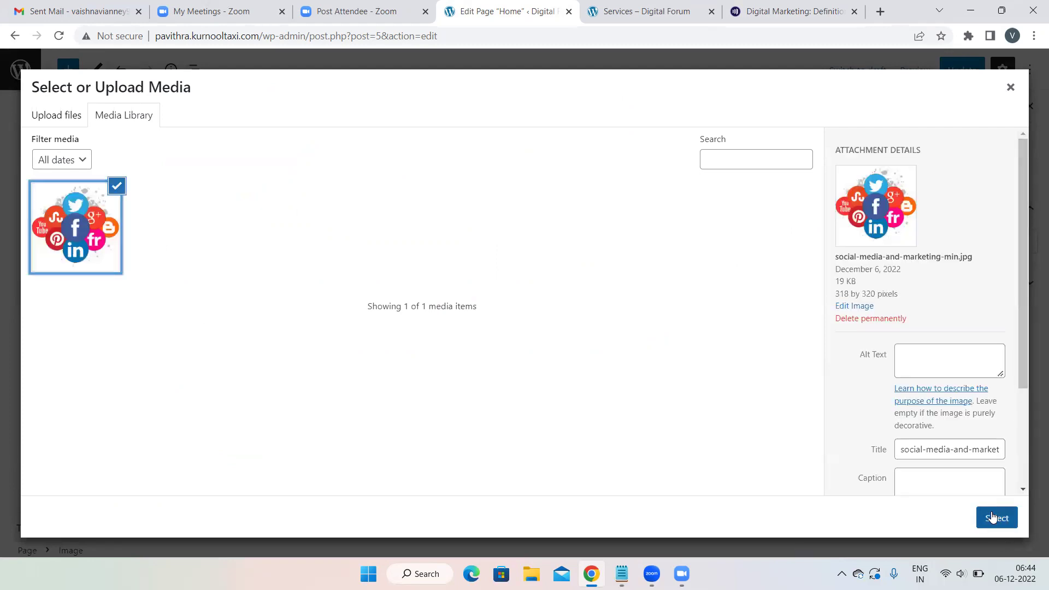
pyautogui.click(994, 517)
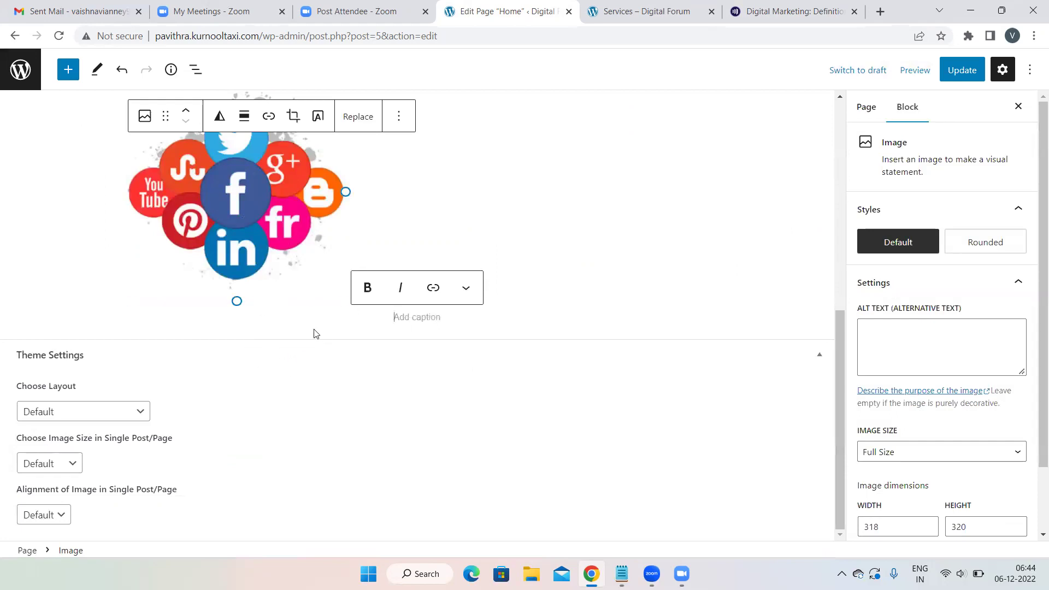
# - Shrink the inserted image to about three quarters of its width, and save the Home page
pyautogui.scroll(4, 542, 310)
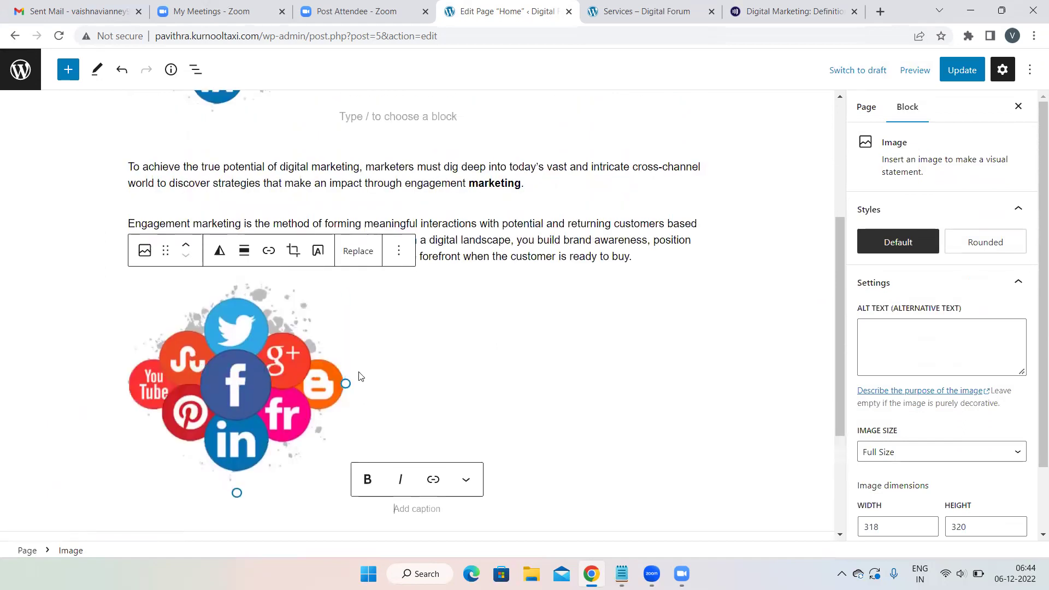
pyautogui.moveTo(347, 382); pyautogui.dragTo(290, 326)
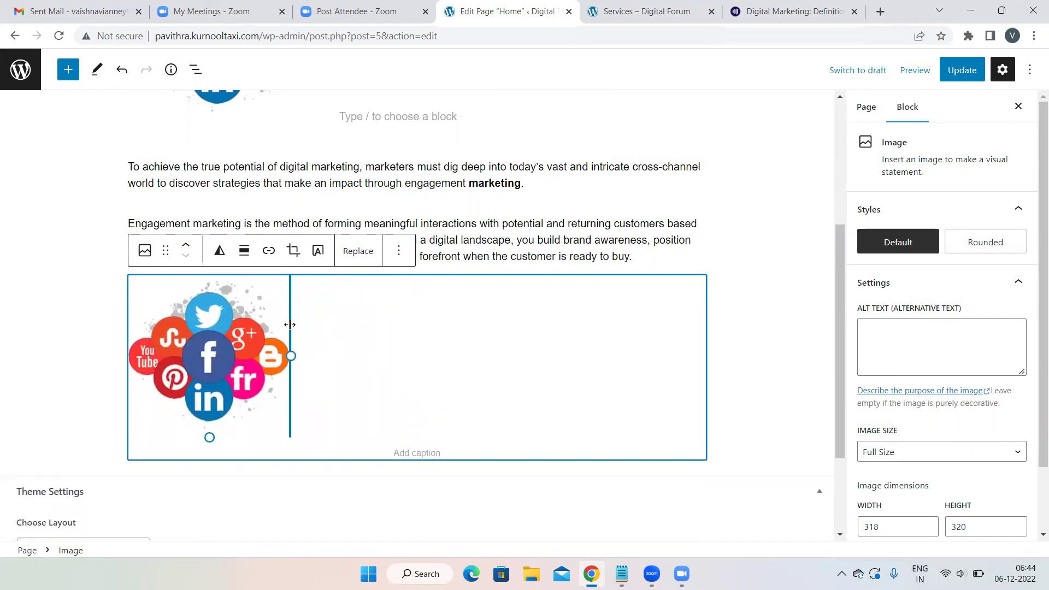
pyautogui.click(781, 322)
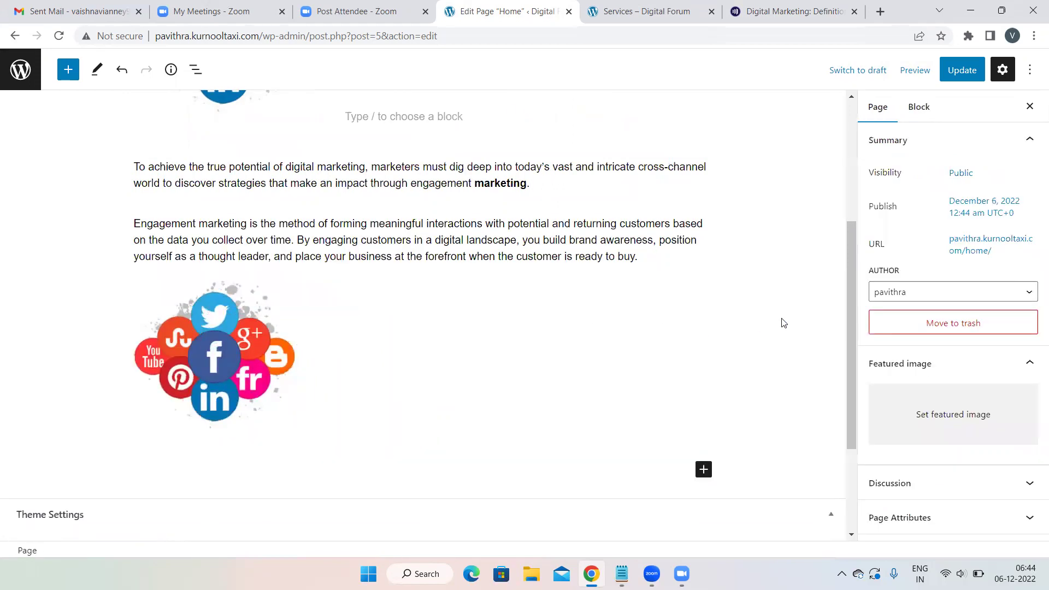
pyautogui.hotkey('ctrl', 's')
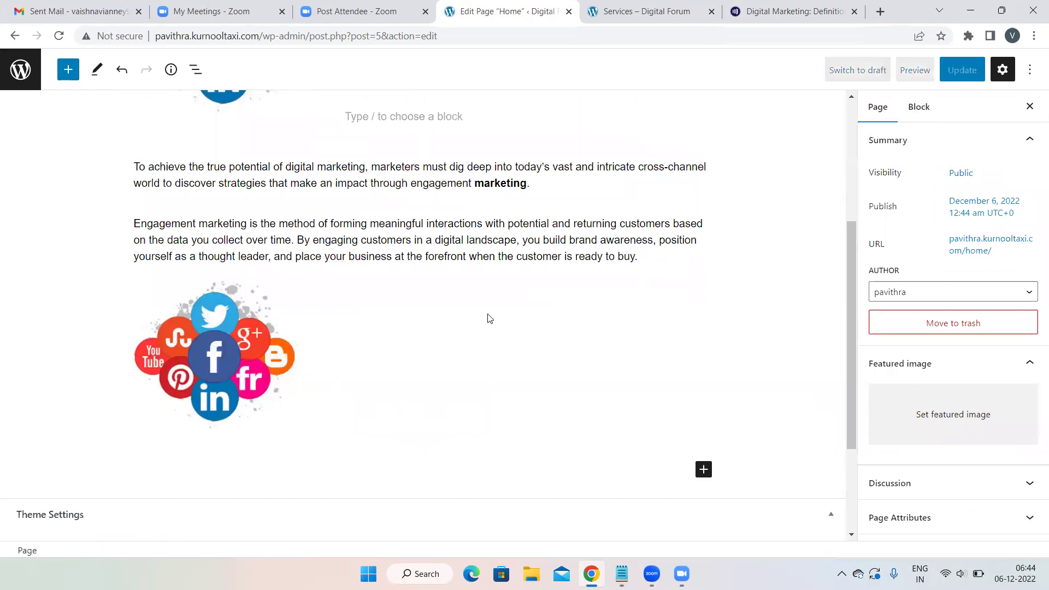
# - Review the Home page content in the editor, and open the About Us page on the live Digital Forum site
pyautogui.scroll(-1, 490, 318)
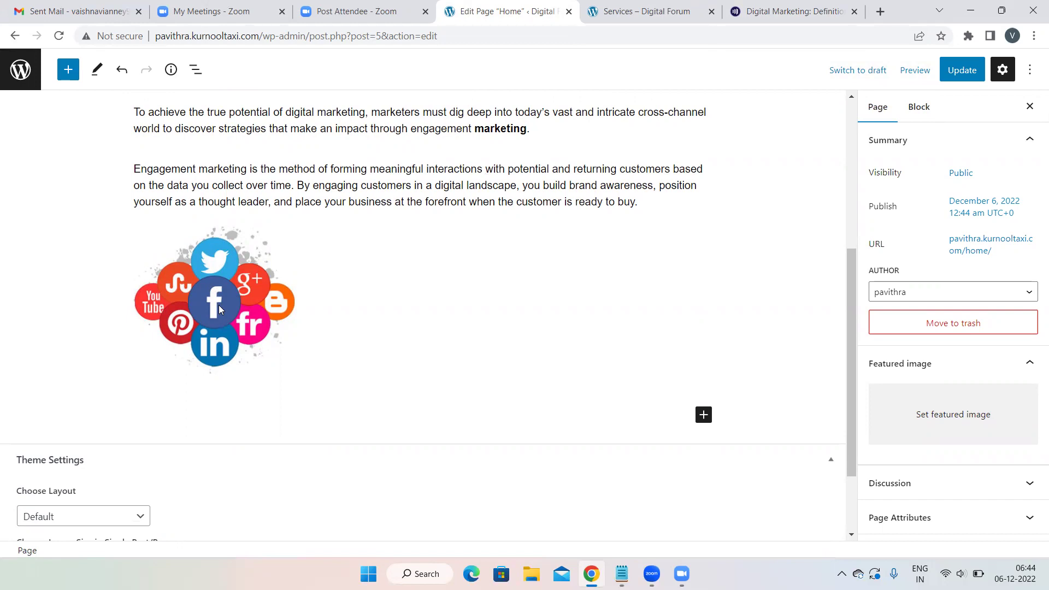
pyautogui.scroll(5, 515, 257)
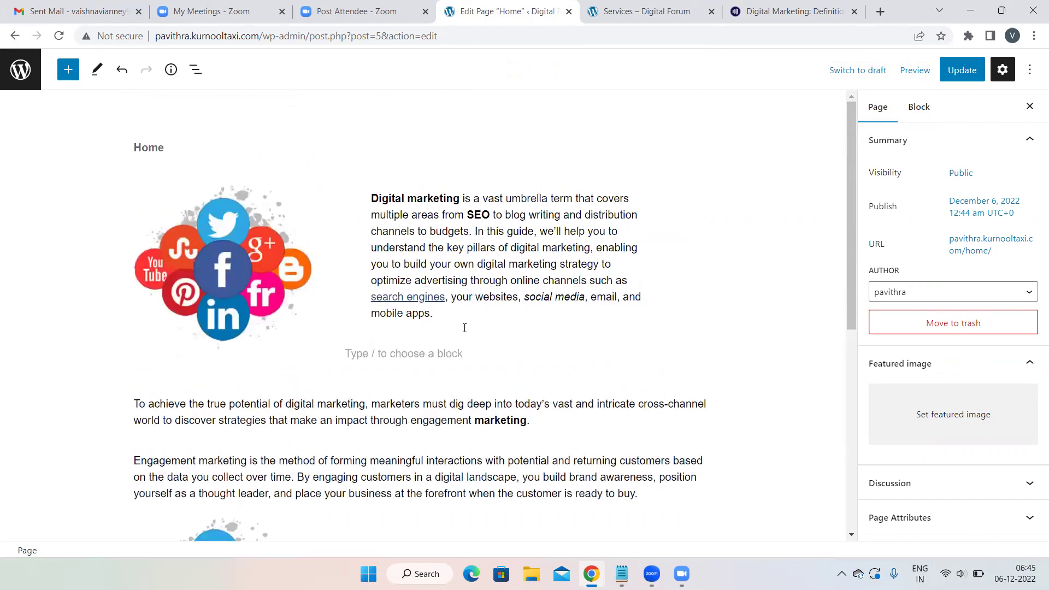
pyautogui.scroll(-6, 465, 328)
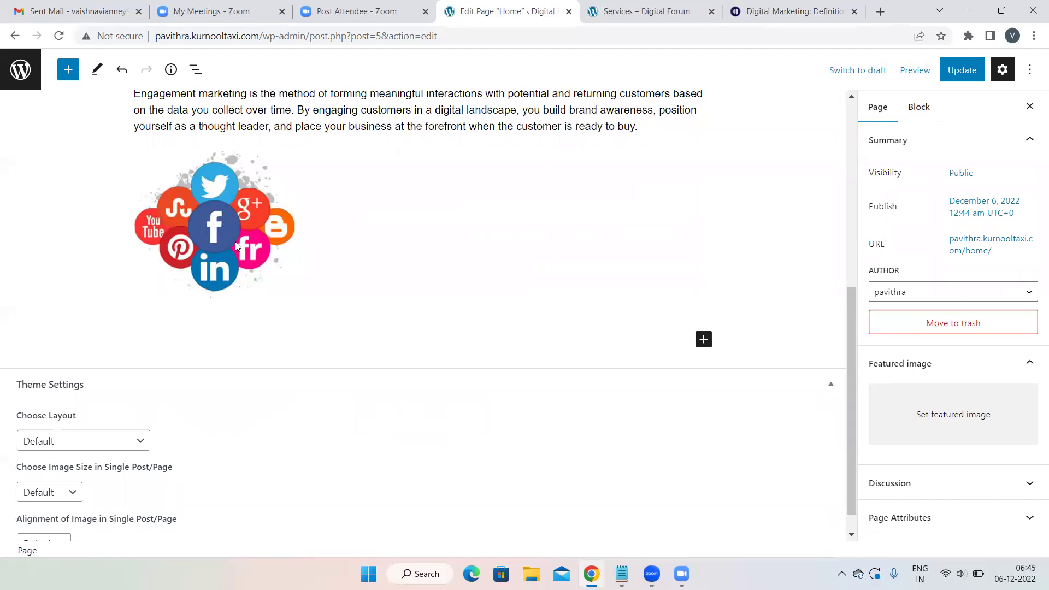
pyautogui.click(662, 11)
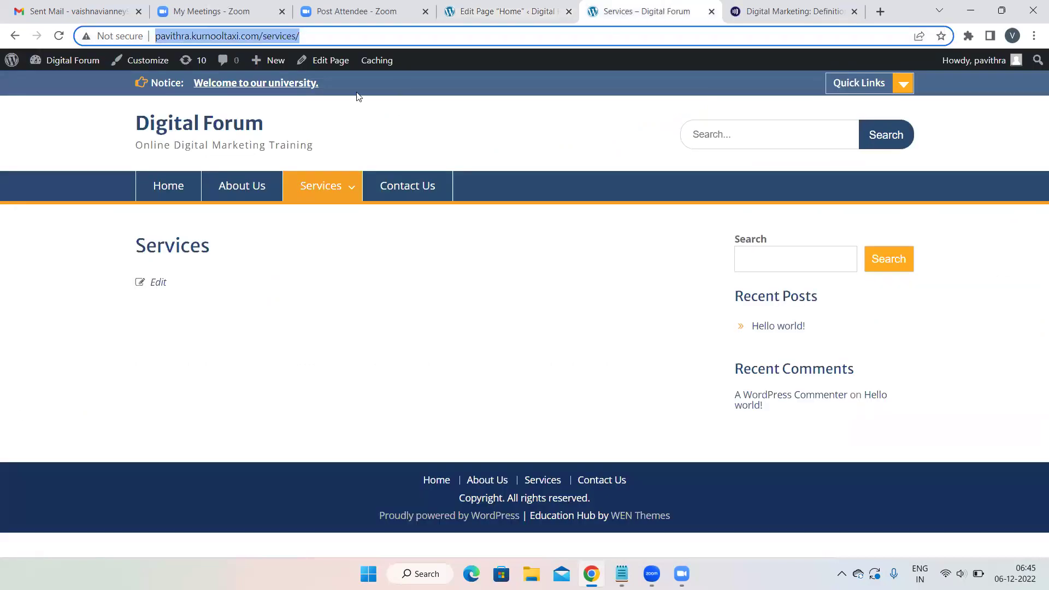
pyautogui.click(238, 189)
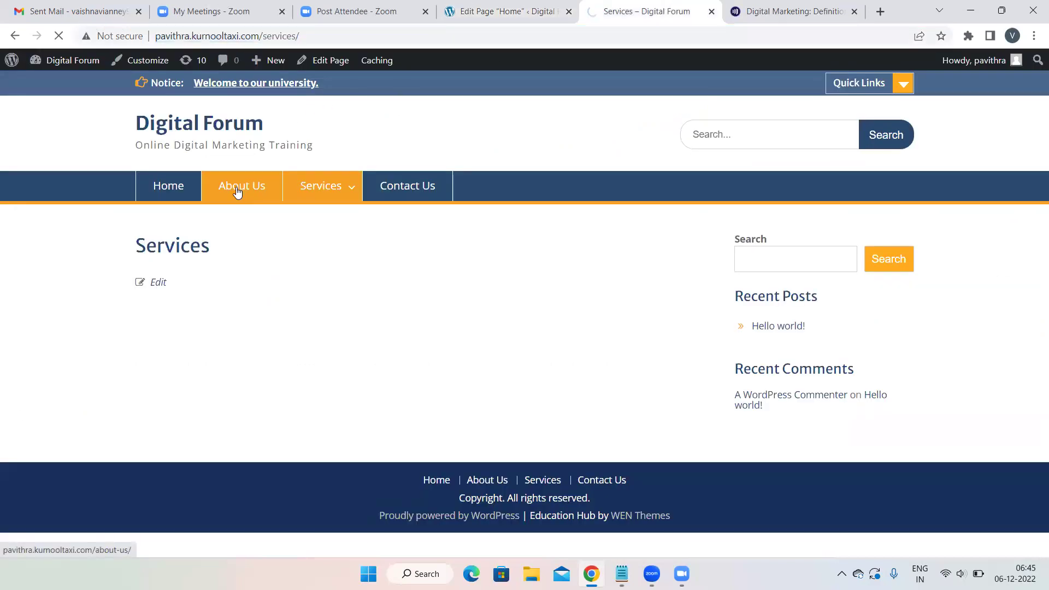
# - Copy the web address of the live About Us page, and select the social media image in the Home page editor
pyautogui.moveTo(304, 36); pyautogui.dragTo(126, 26)
pyautogui.hotkey('ctrl', 'c')
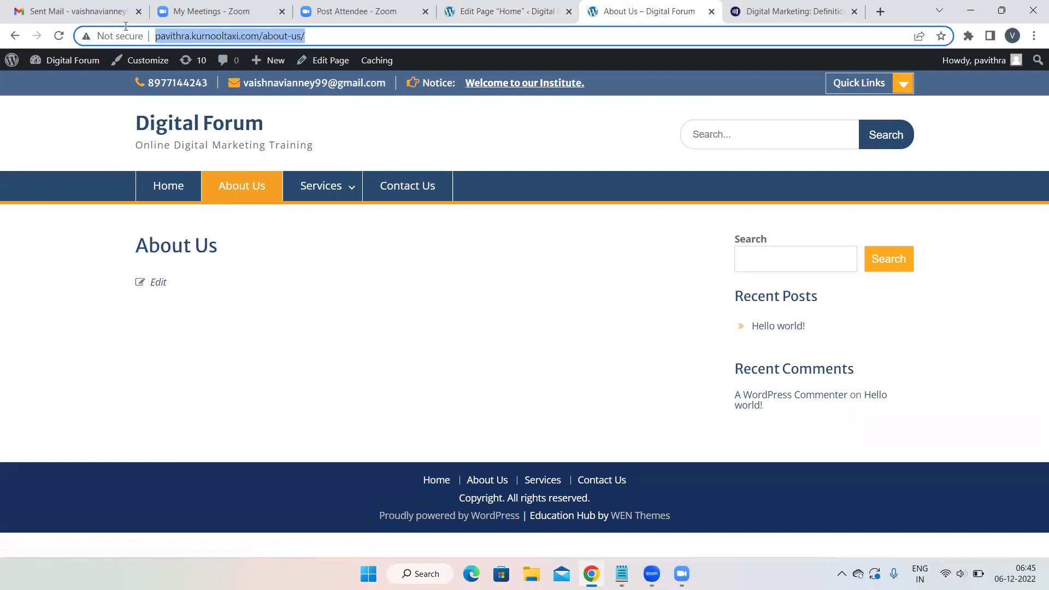
pyautogui.click(529, 10)
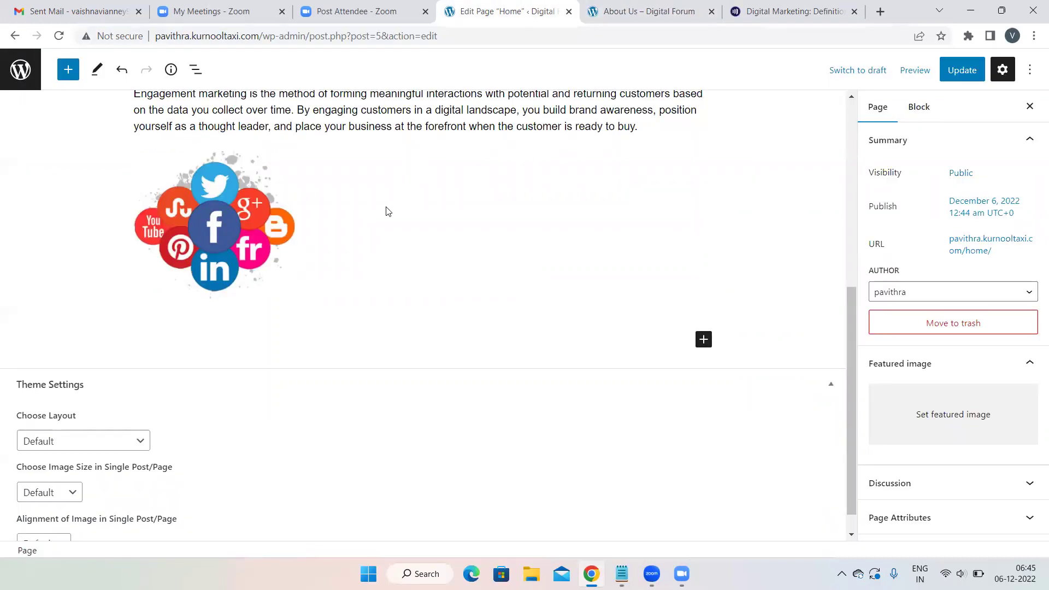
pyautogui.scroll(1, 372, 211)
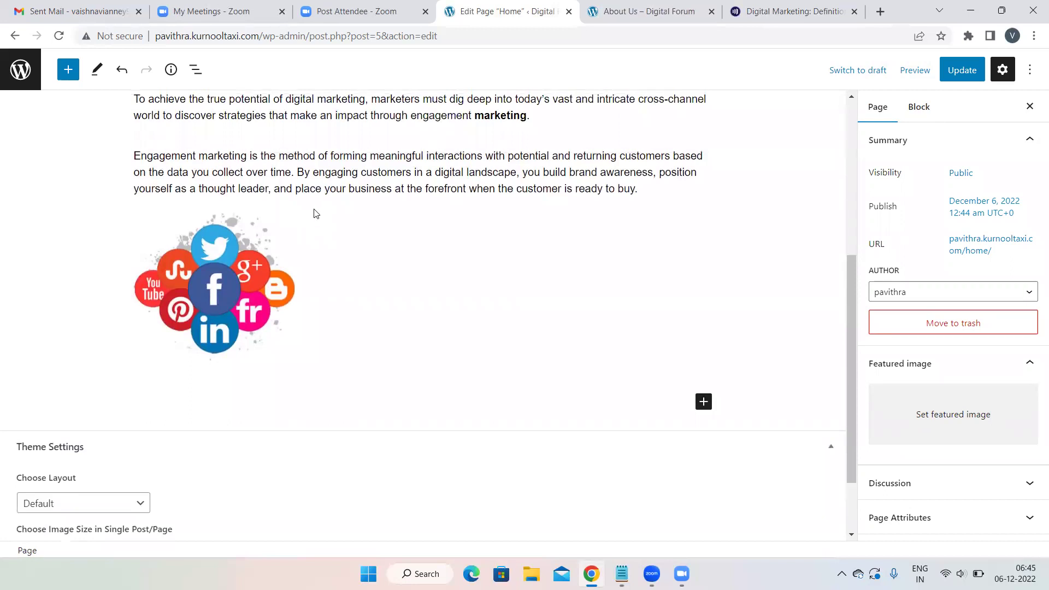
pyautogui.click(248, 272)
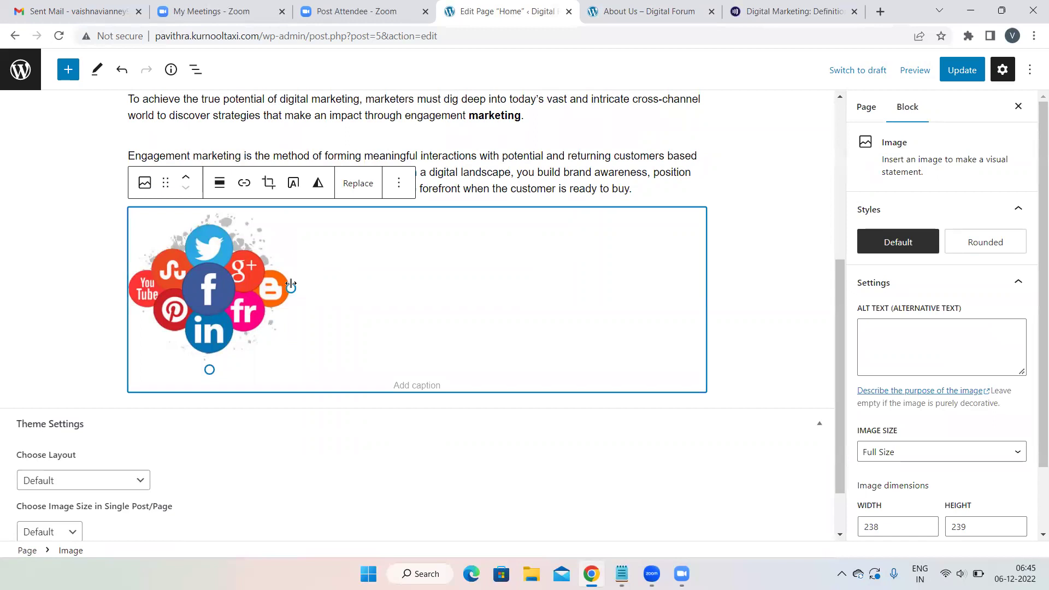
pyautogui.click(244, 190)
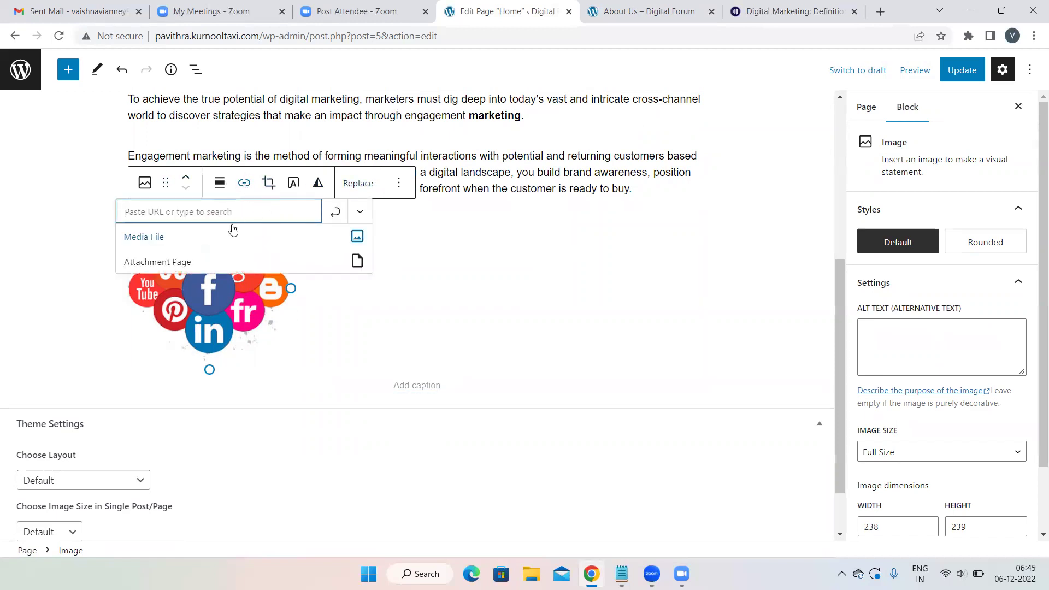
pyautogui.hotkey('ctrl', 'v')
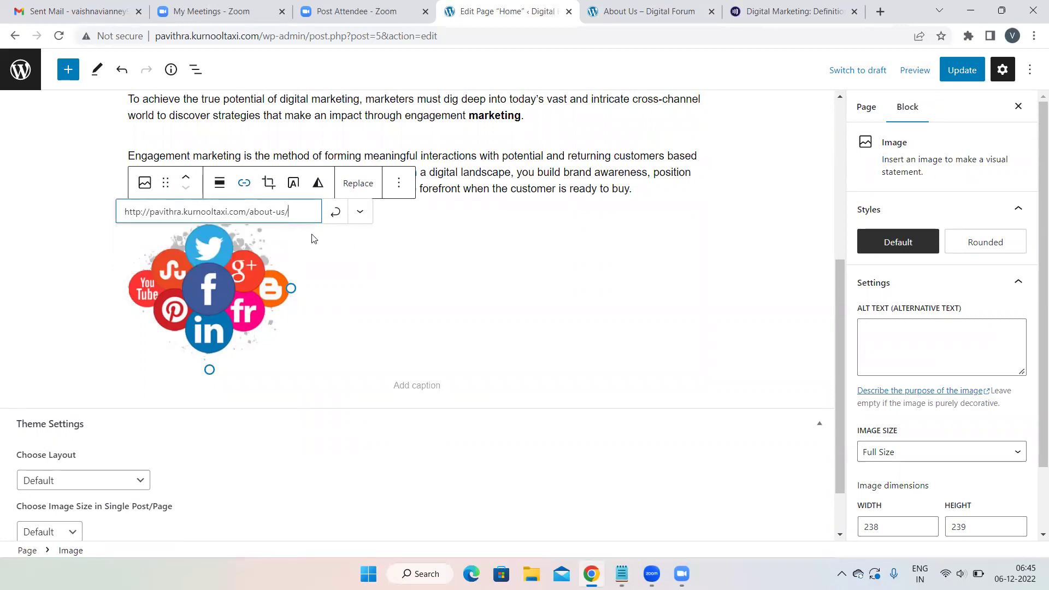
pyautogui.click(540, 266)
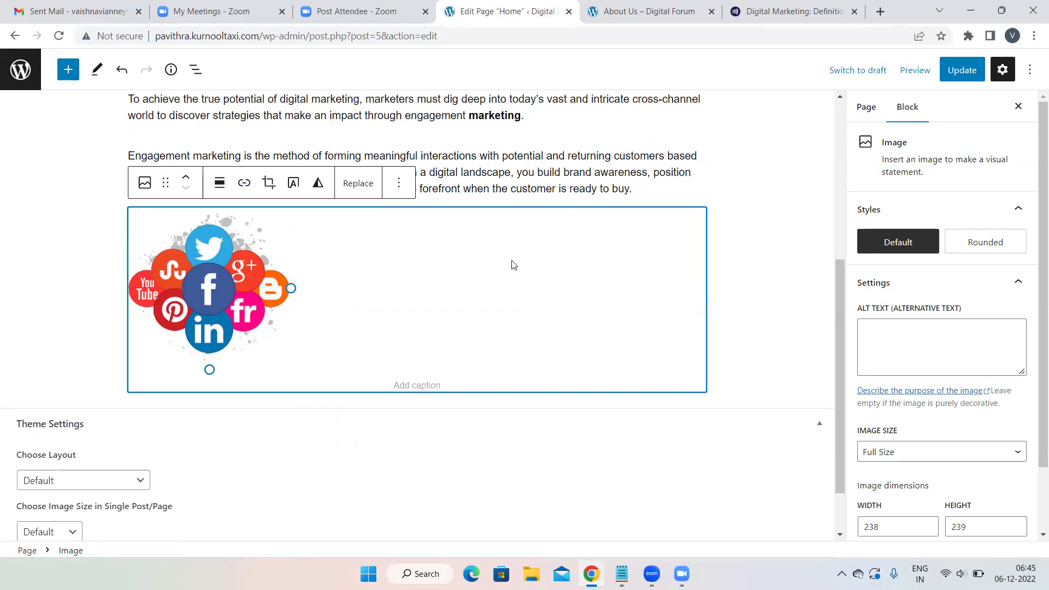
# - Link the social media image to the copied About Us page address and apply the link
pyautogui.click(243, 186)
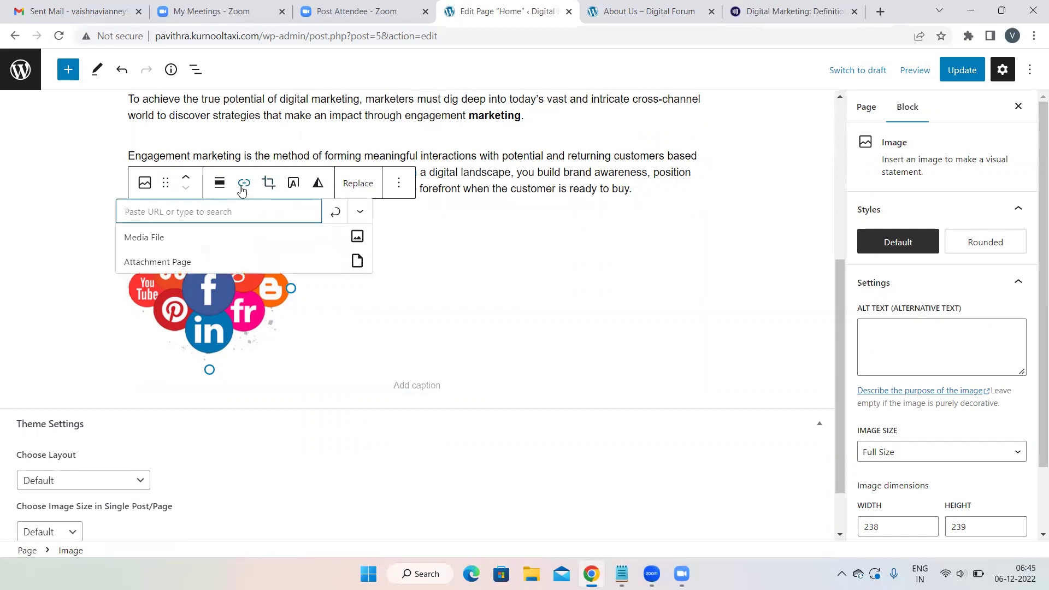
pyautogui.hotkey('ctrl', 'v')
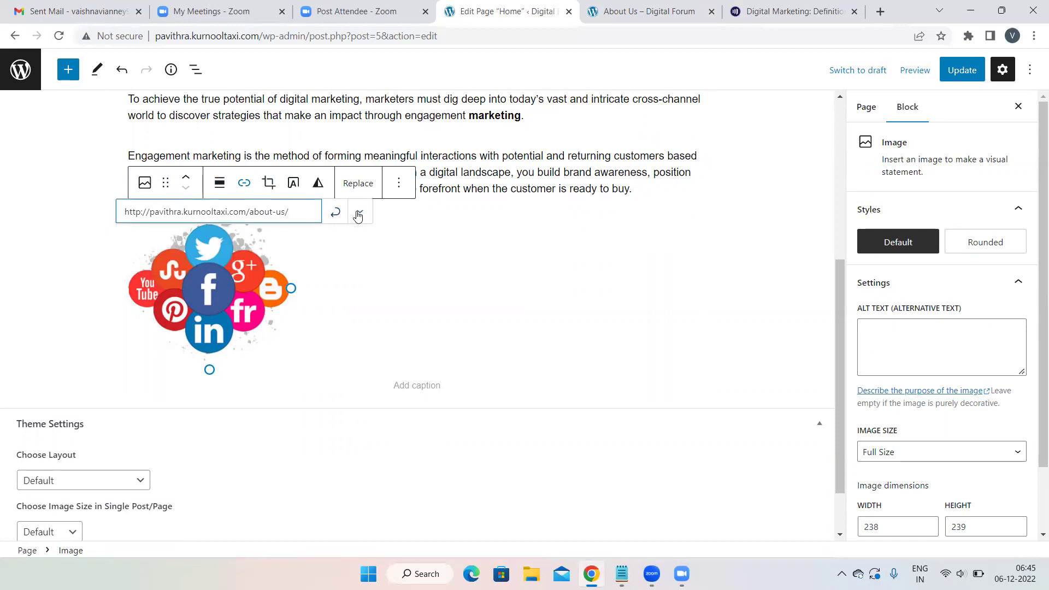
pyautogui.click(335, 213)
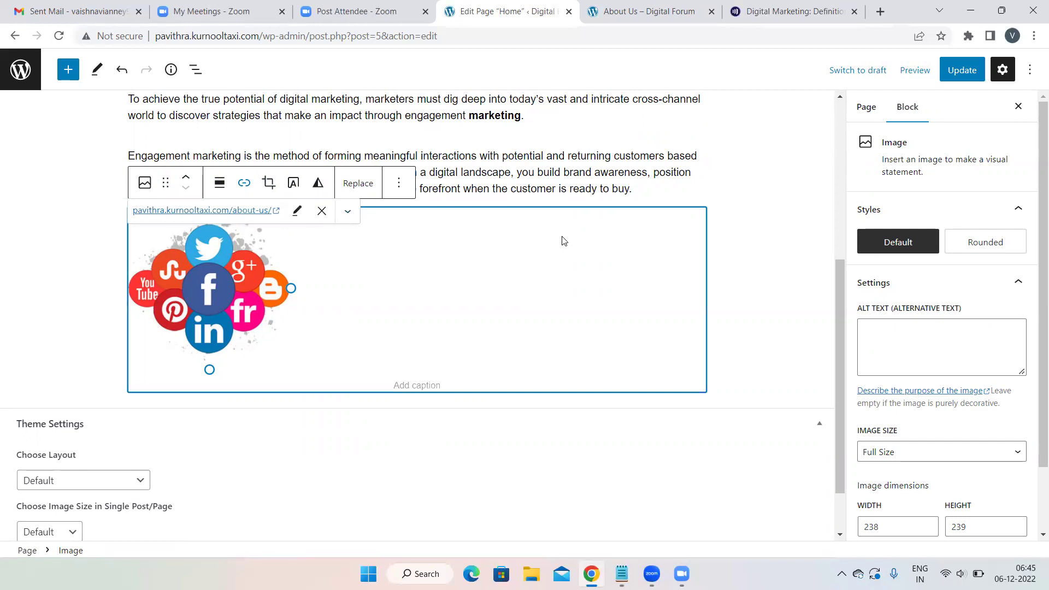
pyautogui.click(763, 262)
# - Insert a Gallery block below the social media image
pyautogui.scroll(-3, 585, 330)
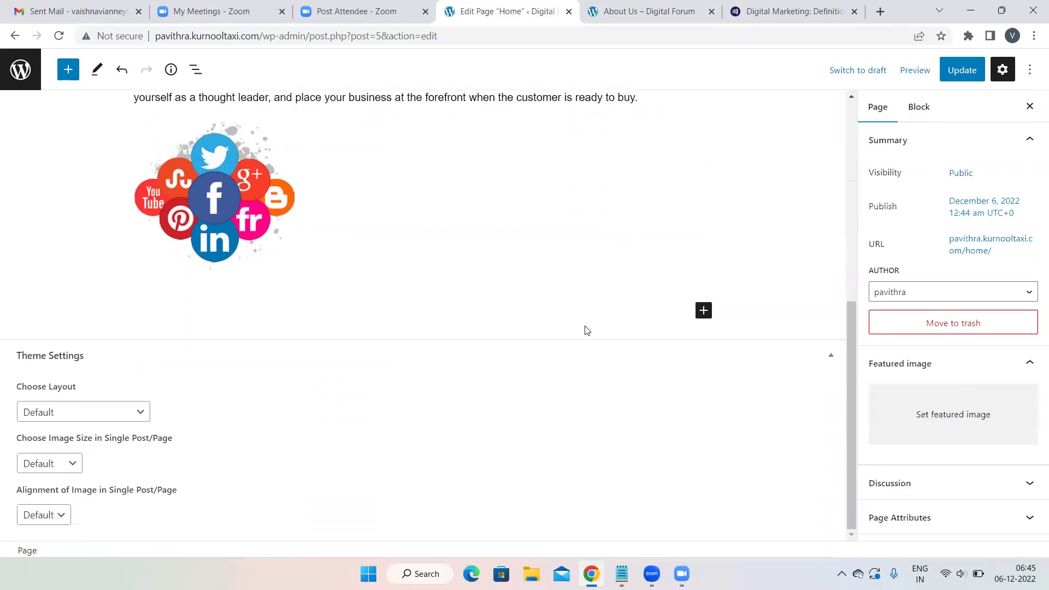
pyautogui.click(704, 310)
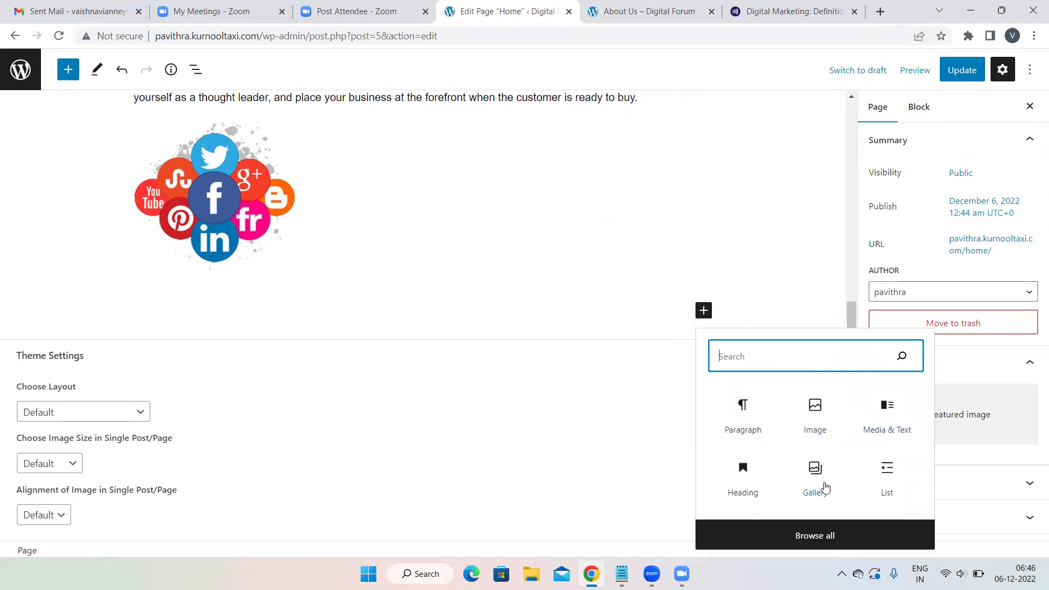
pyautogui.click(825, 486)
# - Upload web-design-tricks, SEO-Pillar-Post-Art- and FeaturedImage-12-1024x536 from the Downloads folder into the gallery
pyautogui.click(167, 388)
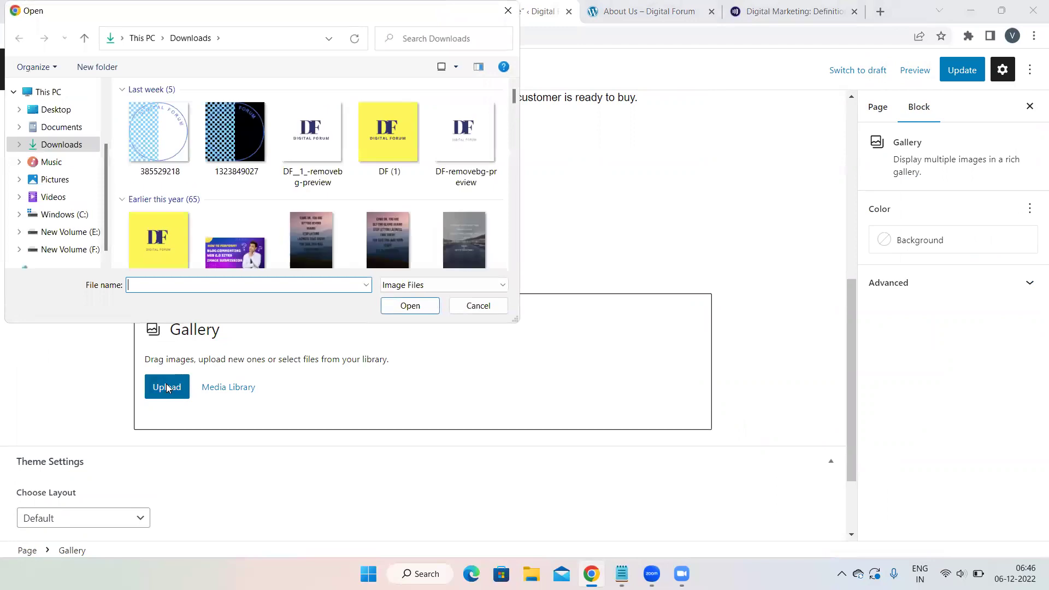
pyautogui.scroll(-10, 324, 190)
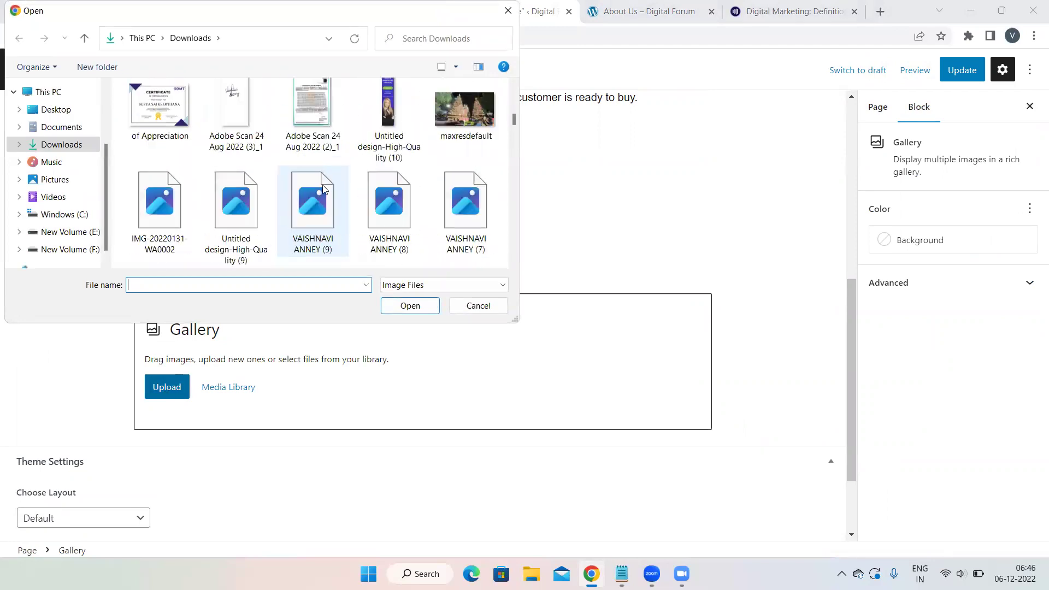
pyautogui.scroll(-5, 322, 187)
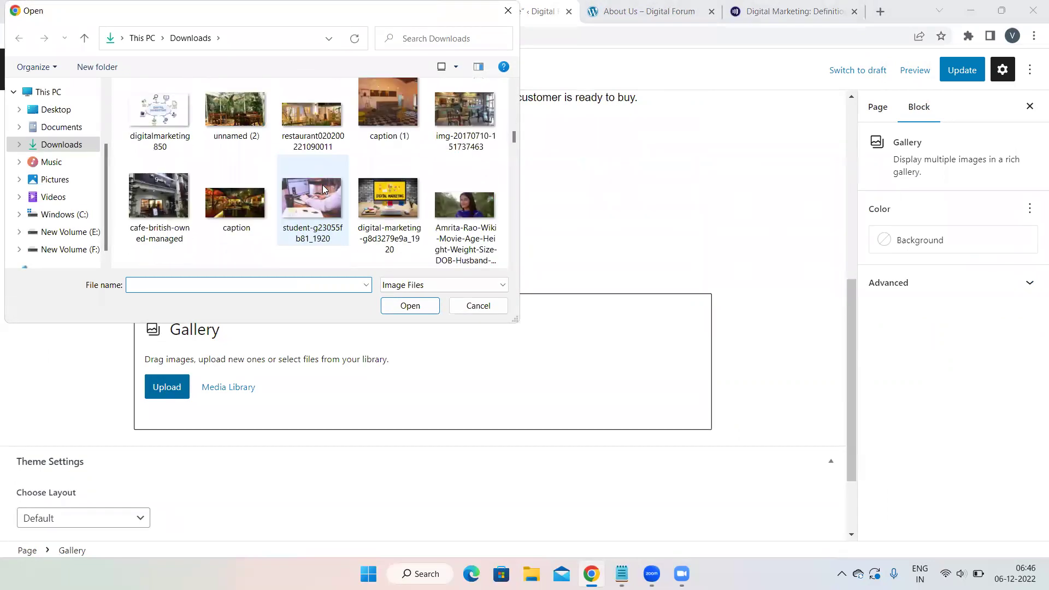
pyautogui.scroll(-2, 322, 188)
pyautogui.scroll(-6, 324, 189)
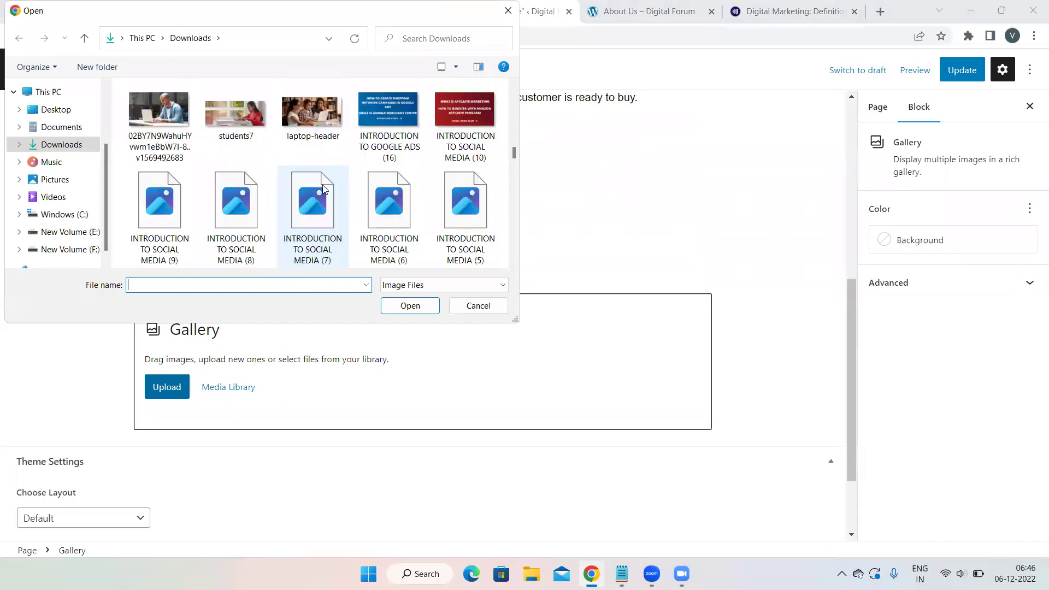
pyautogui.scroll(-10, 324, 189)
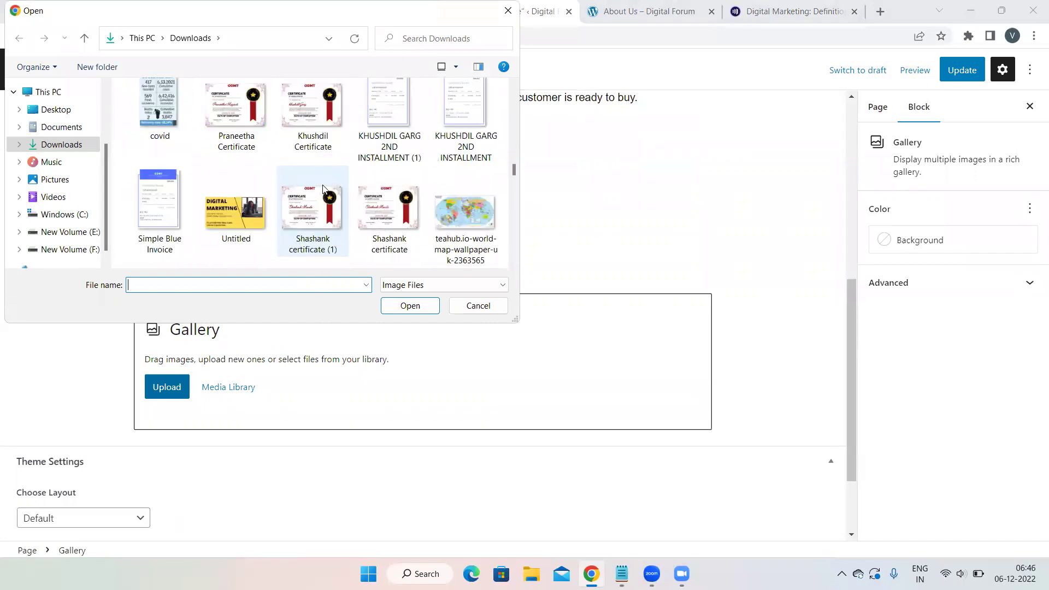
pyautogui.scroll(-10, 323, 190)
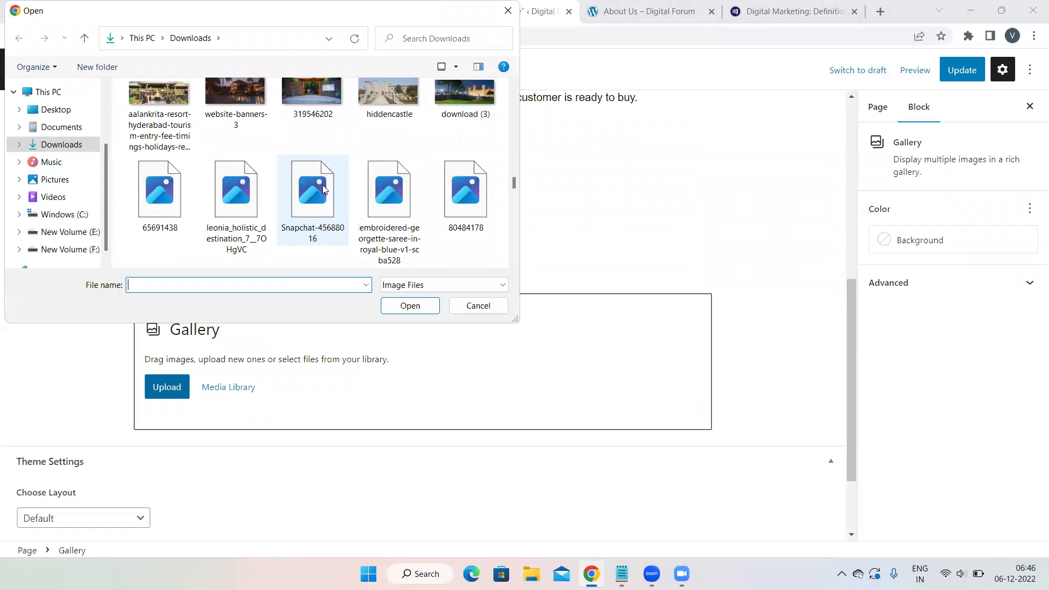
pyautogui.scroll(-5, 323, 189)
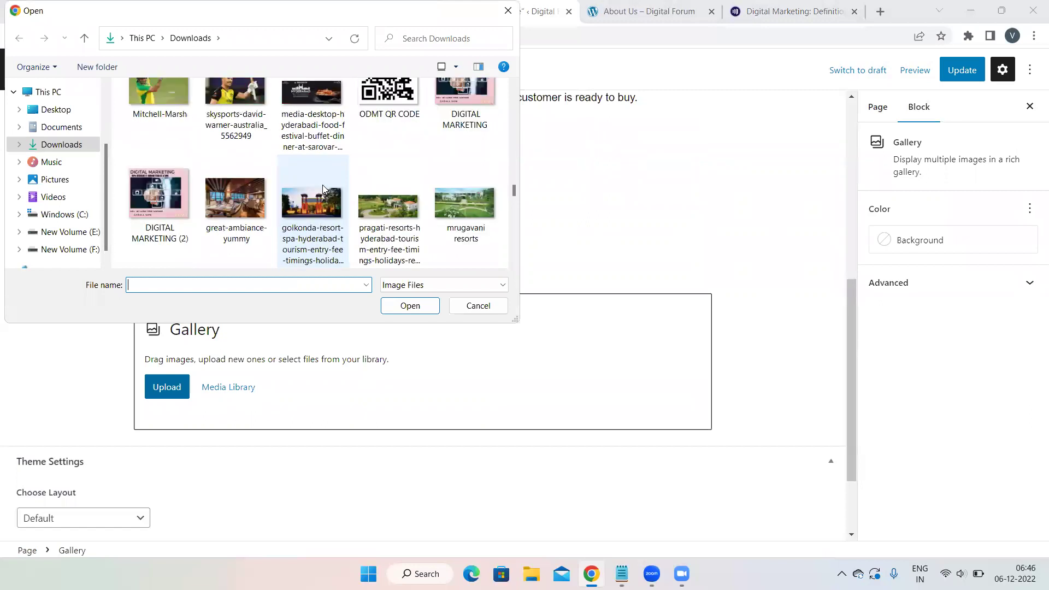
pyautogui.scroll(-3, 323, 190)
pyautogui.scroll(-3, 323, 189)
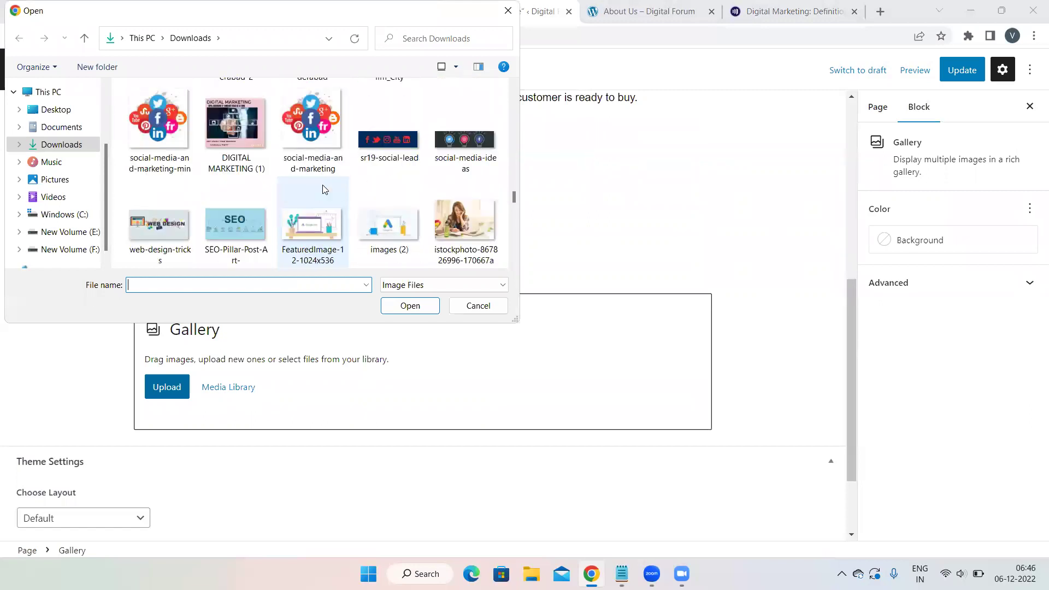
pyautogui.scroll(-4, 322, 185)
pyautogui.scroll(2, 322, 184)
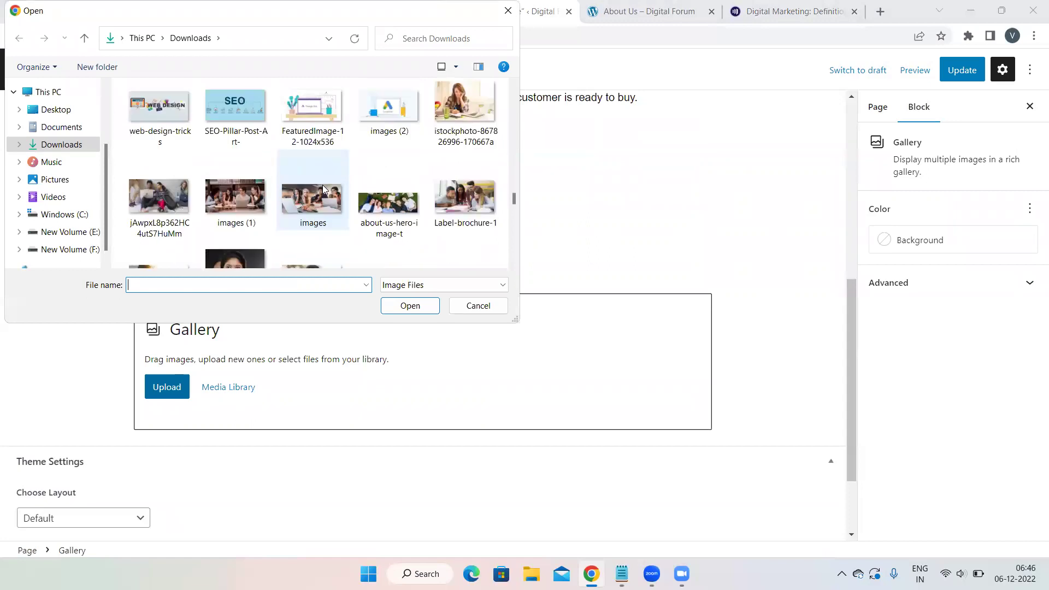
pyautogui.scroll(2, 322, 185)
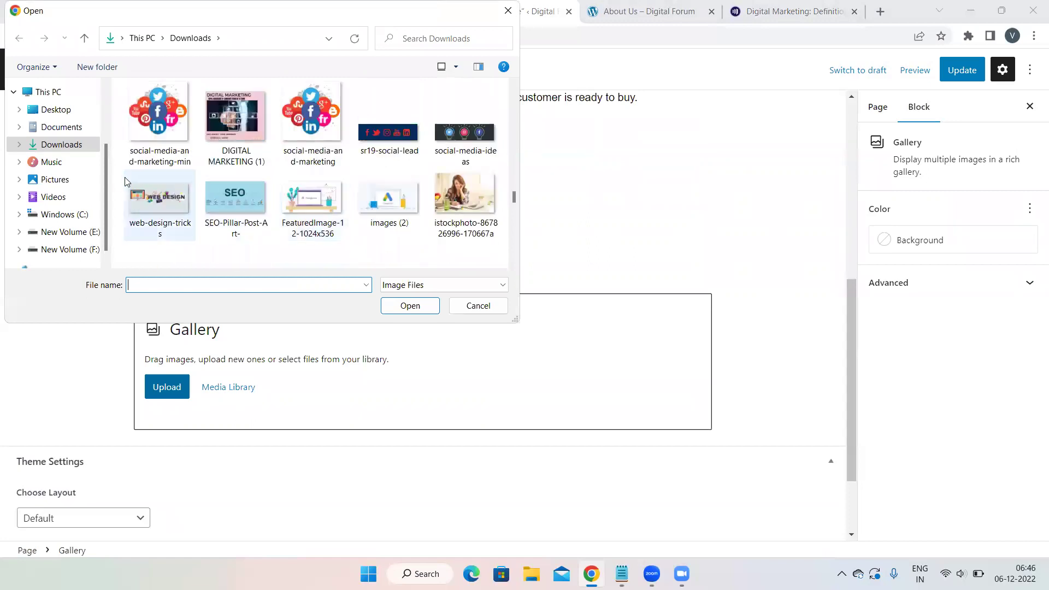
pyautogui.moveTo(125, 178); pyautogui.dragTo(350, 240)
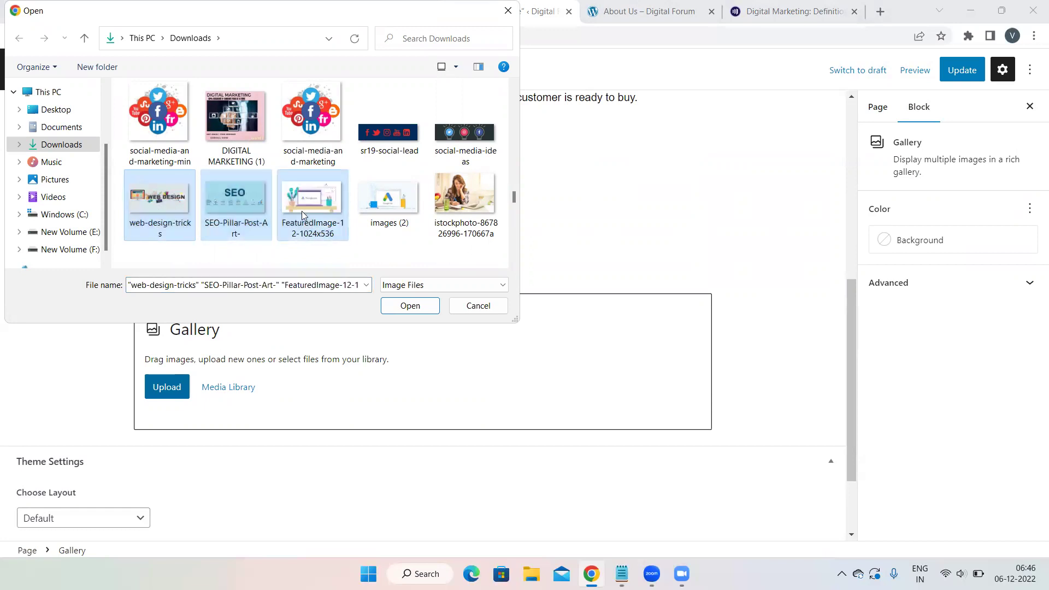
pyautogui.click(614, 200)
pyautogui.press('Return')
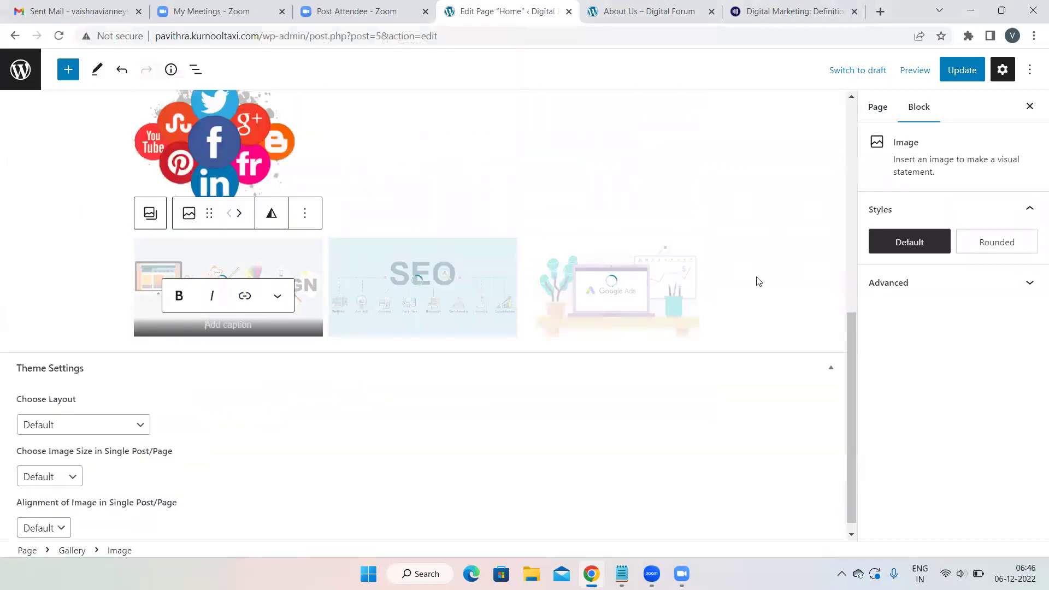
pyautogui.click(813, 273)
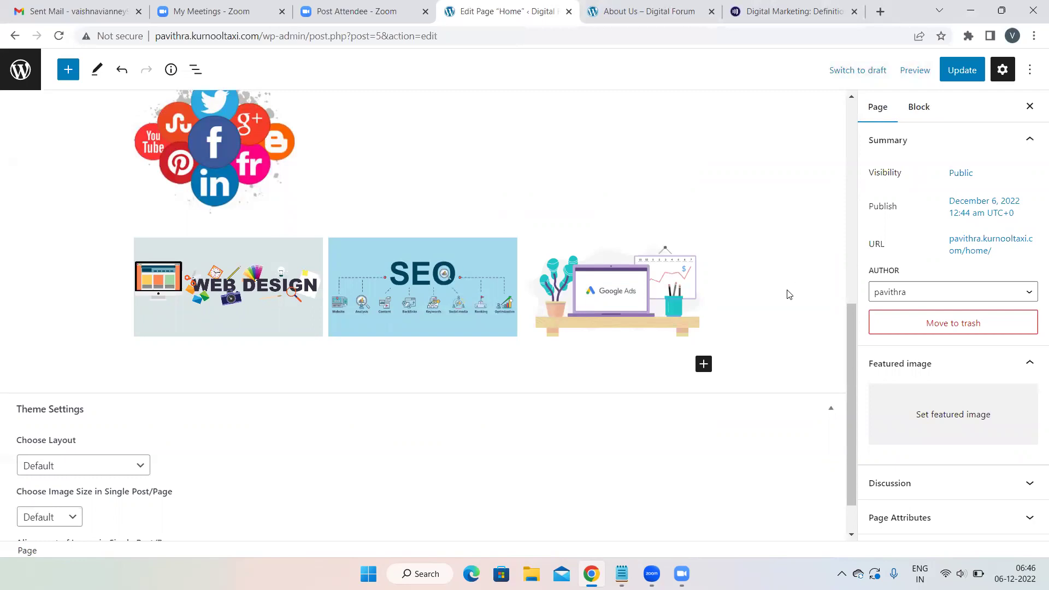
# - Check the bulleted channel list on the Marketo digital marketing page, and insert a List block below the image gallery
pyautogui.click(705, 364)
pyautogui.click(834, 334)
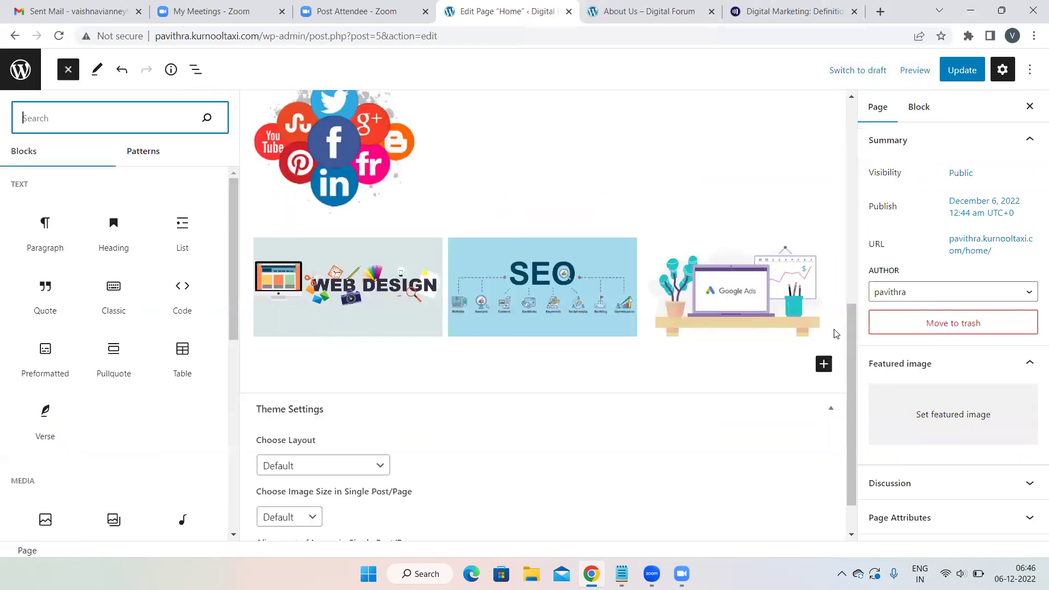
pyautogui.scroll(-1, 166, 424)
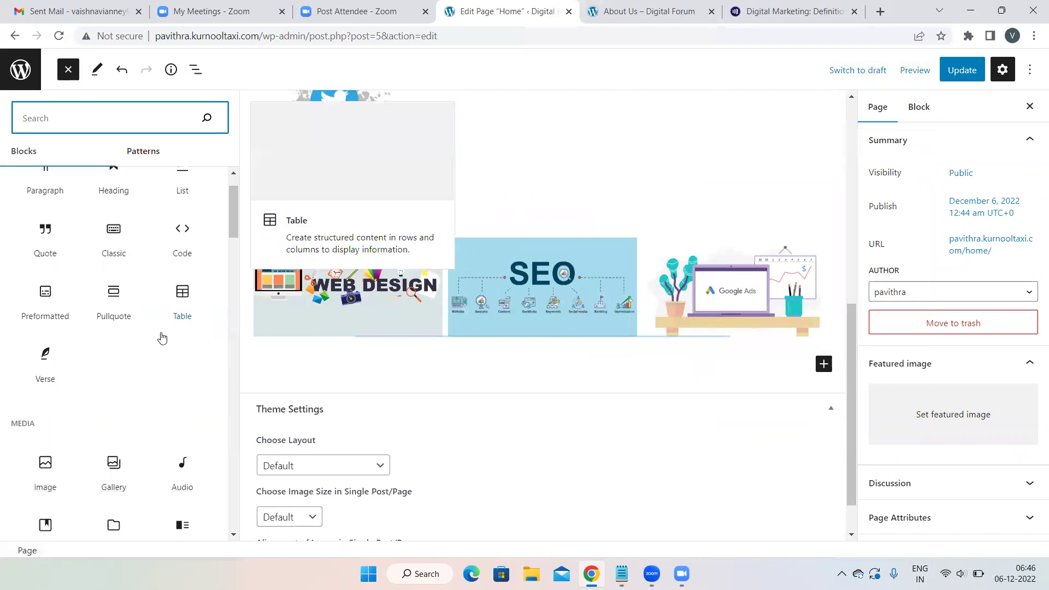
pyautogui.scroll(1, 152, 356)
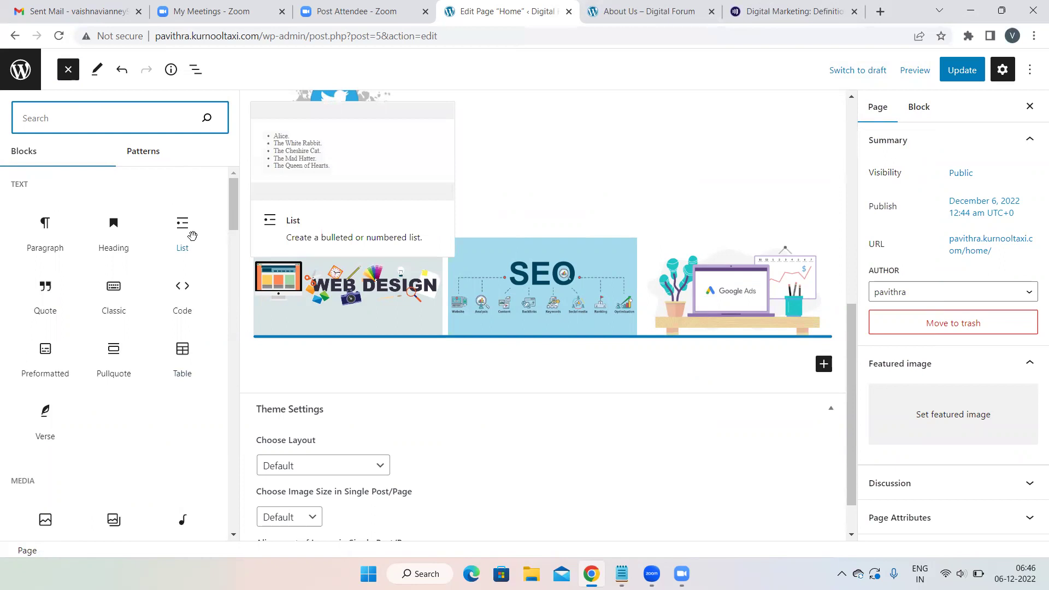
pyautogui.click(781, 11)
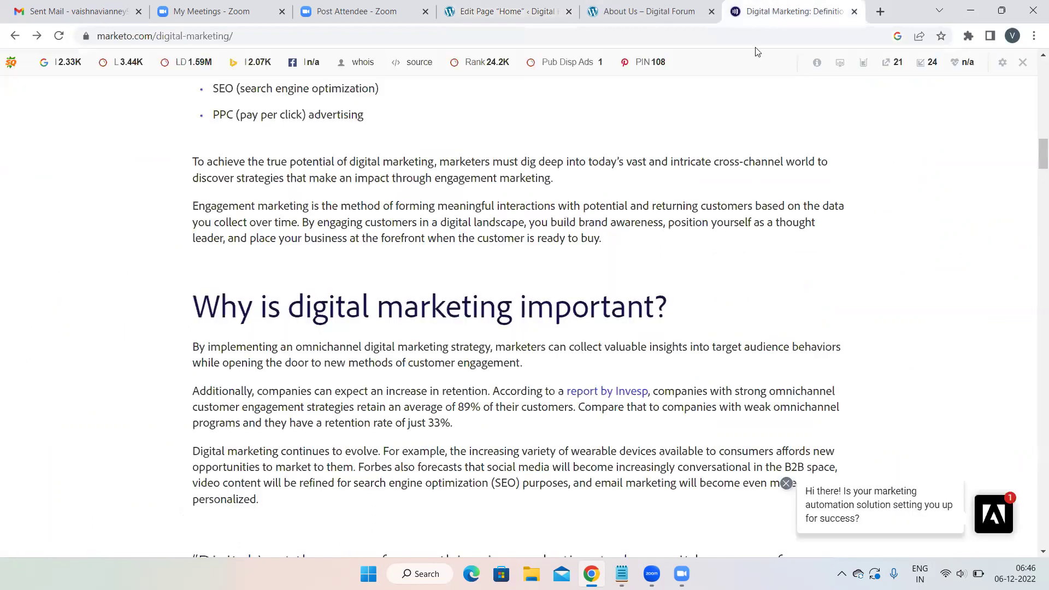
pyautogui.scroll(5, 535, 217)
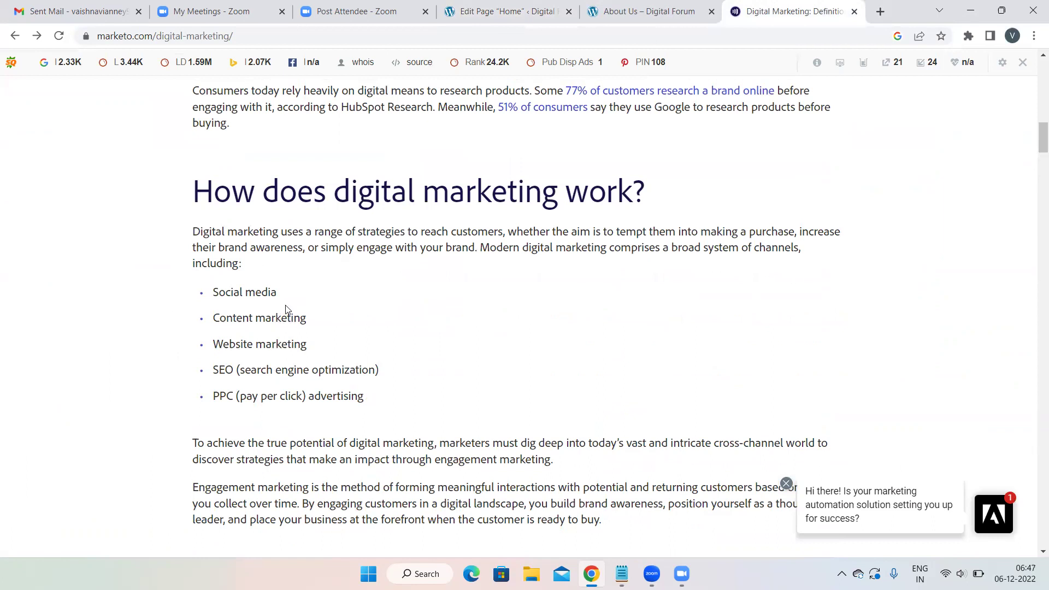
pyautogui.click(522, 10)
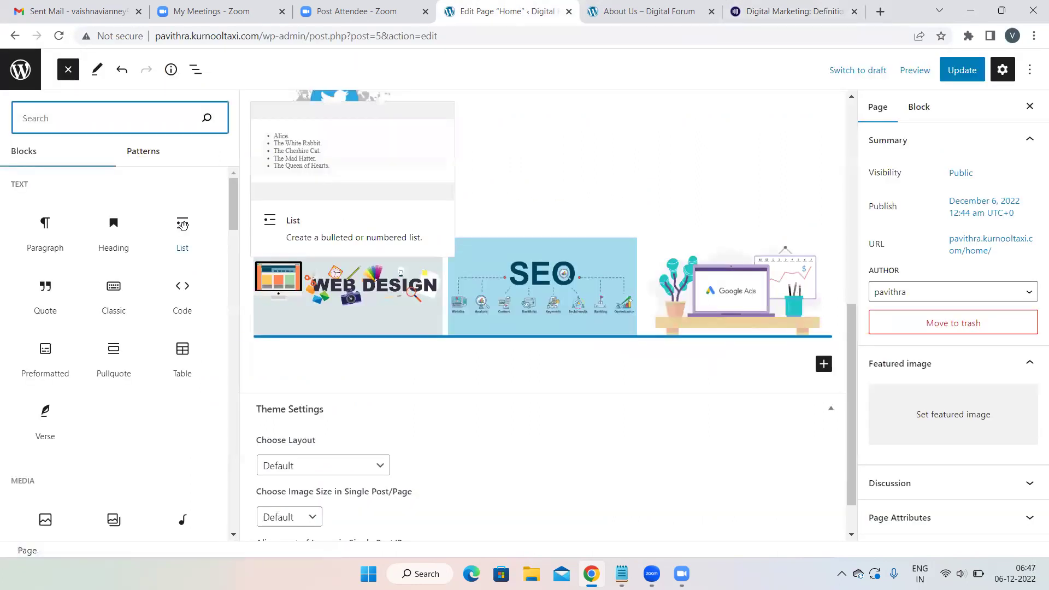
pyautogui.click(206, 211)
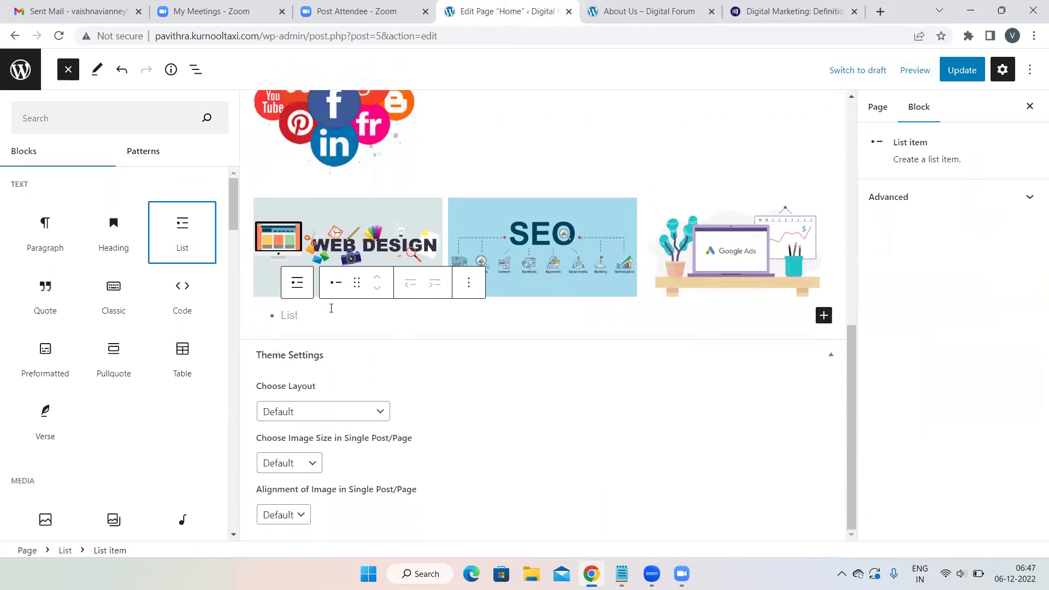
# - Fill the bulleted list below the gallery with the items Google Ads, SEO, Website Designing and Social Media
pyautogui.click(292, 319)
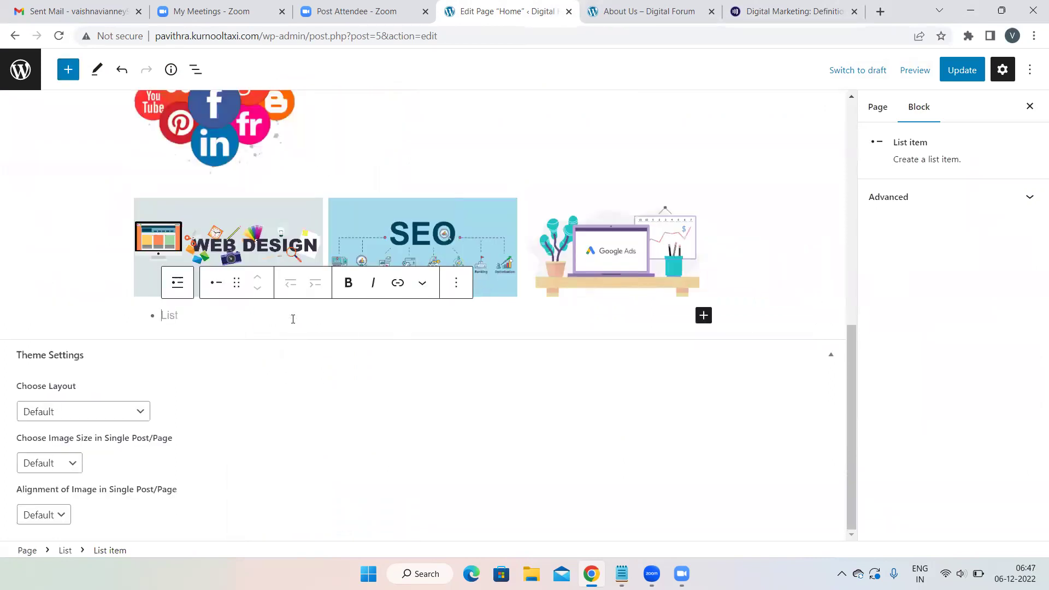
pyautogui.write('Googl')
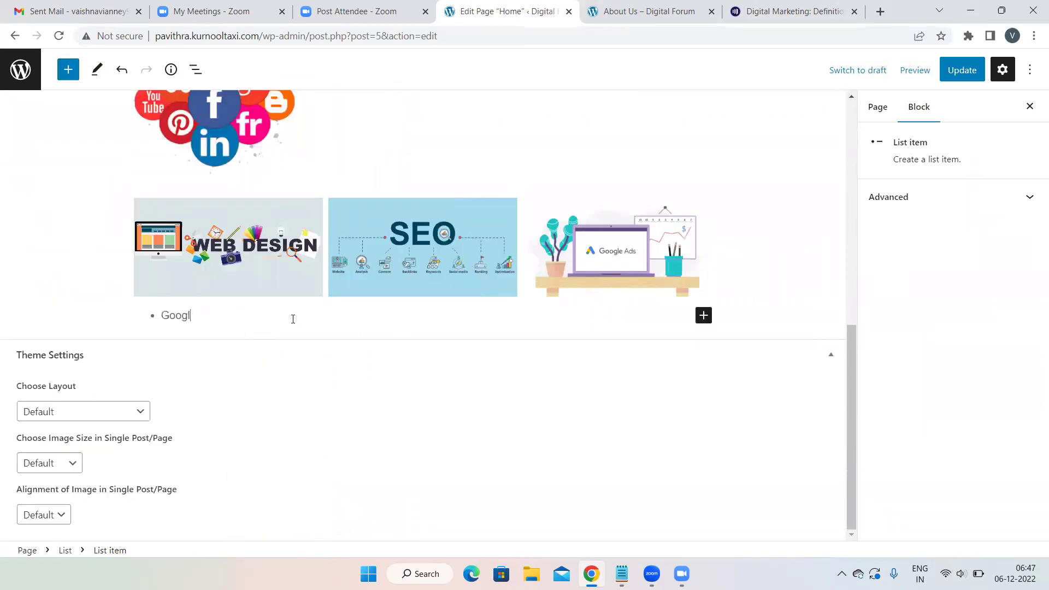
pyautogui.write('e Ads')
pyautogui.press('Return')
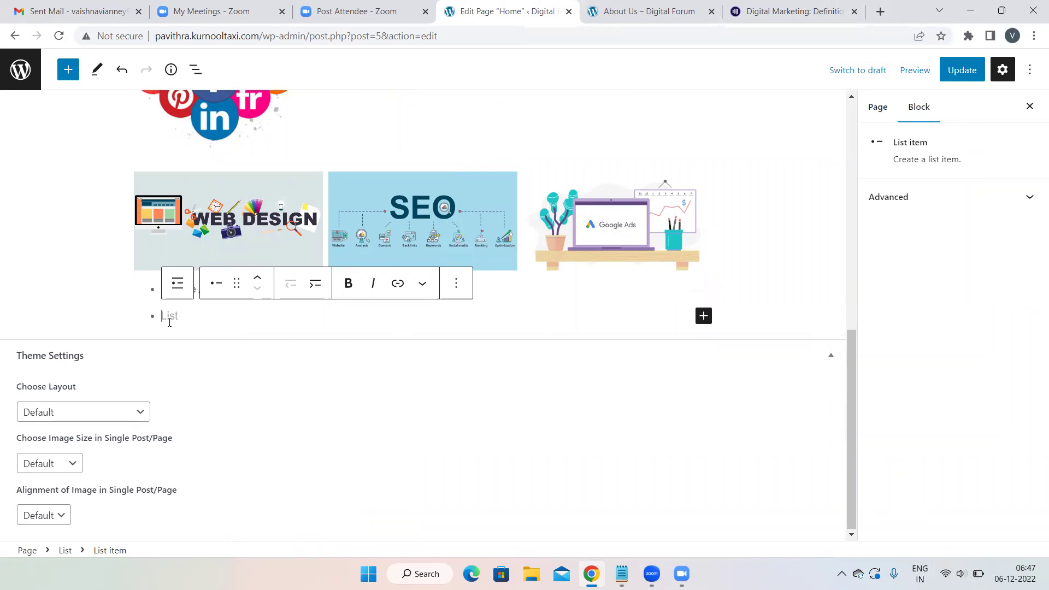
pyautogui.write('SEO')
pyautogui.press('Return')
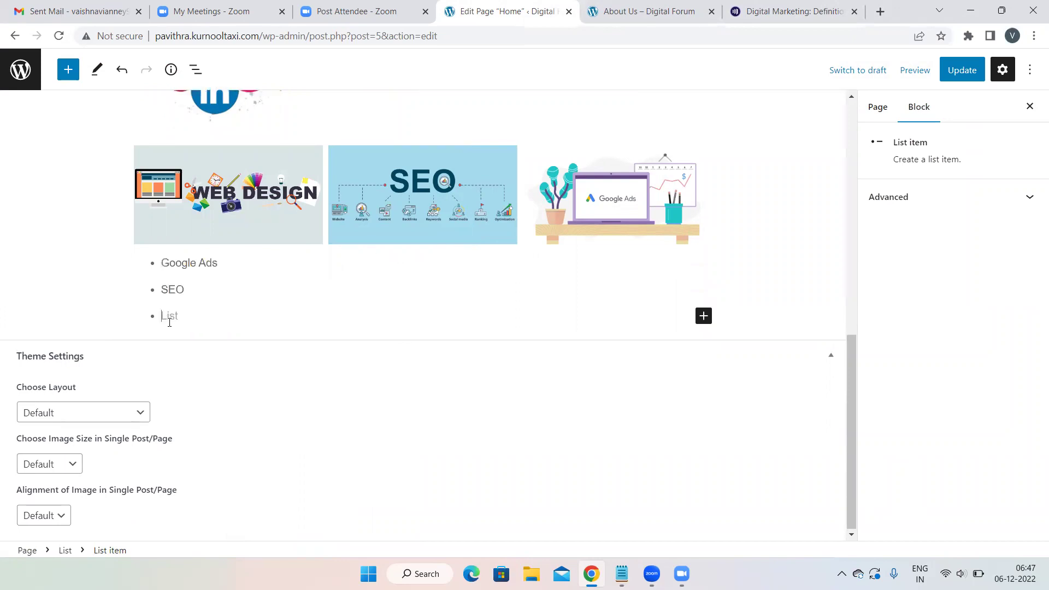
pyautogui.write('Website Designing')
pyautogui.press('Return')
pyautogui.write('Soci')
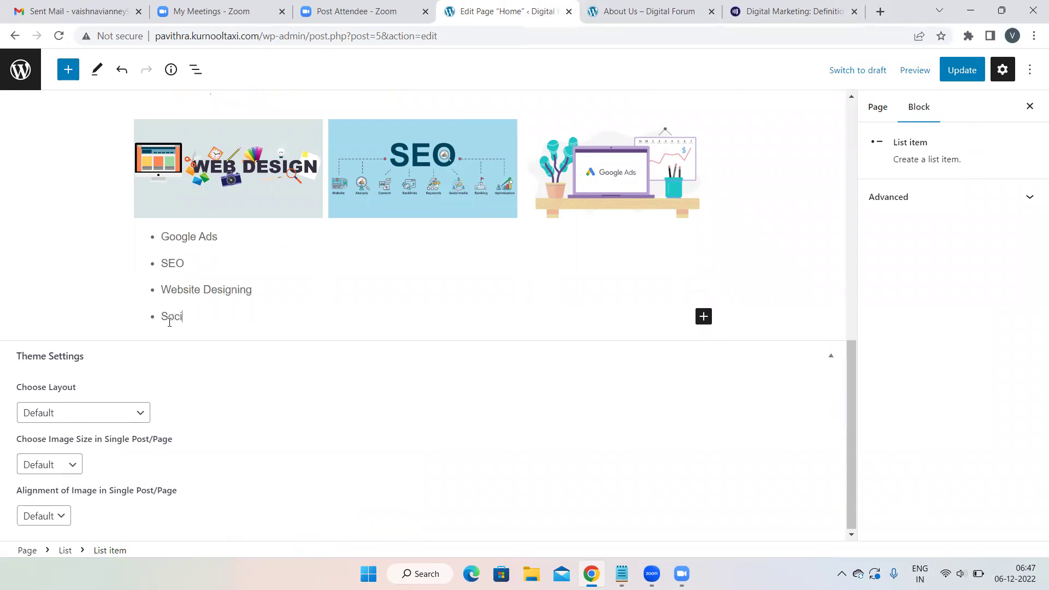
pyautogui.write('al Media')
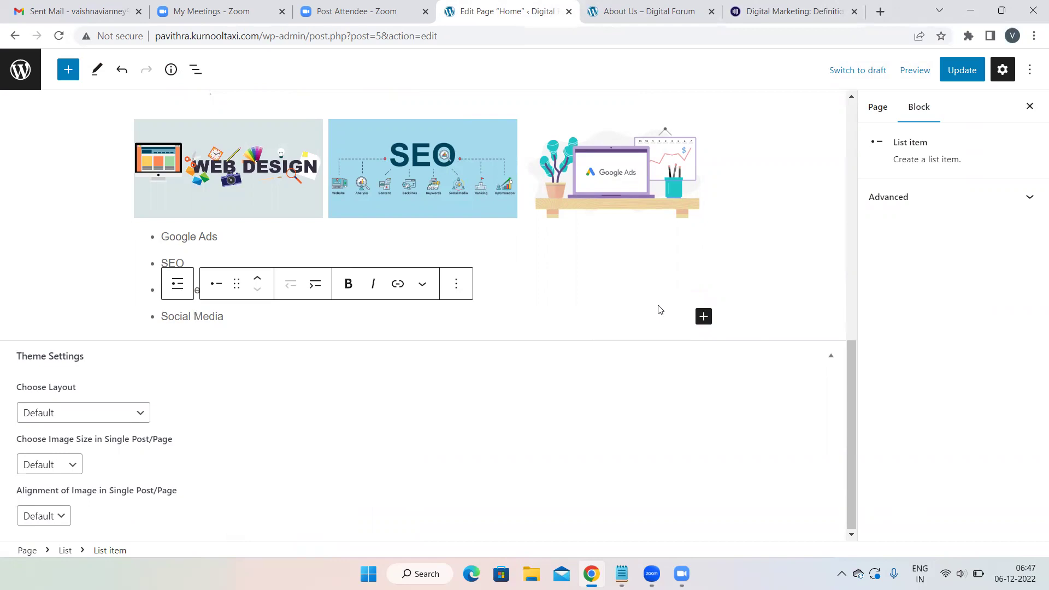
pyautogui.click(704, 316)
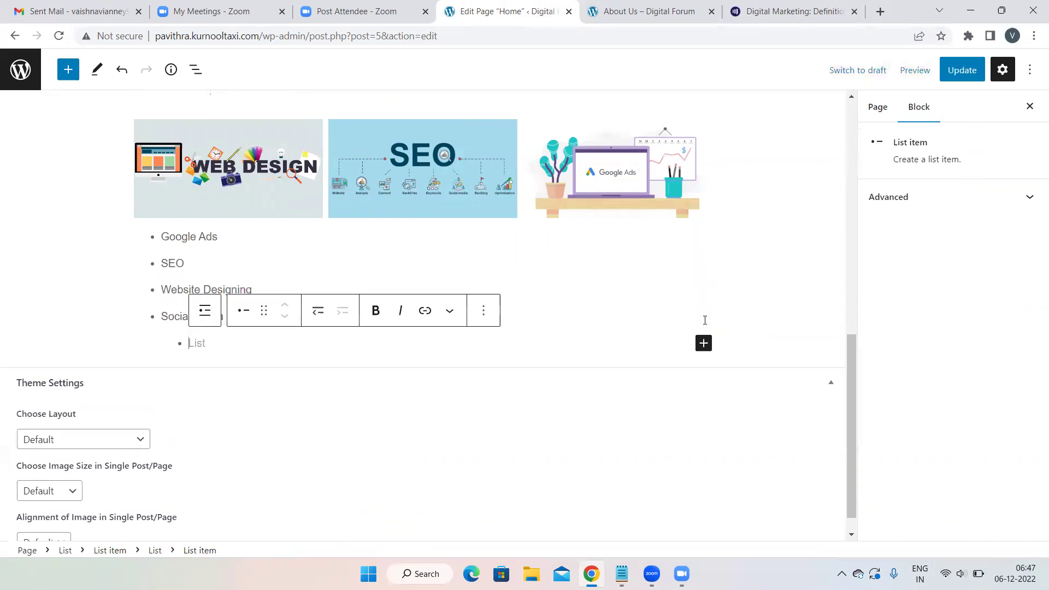
pyautogui.hotkey('shift', 'Tab')
pyautogui.press('BackSpace')
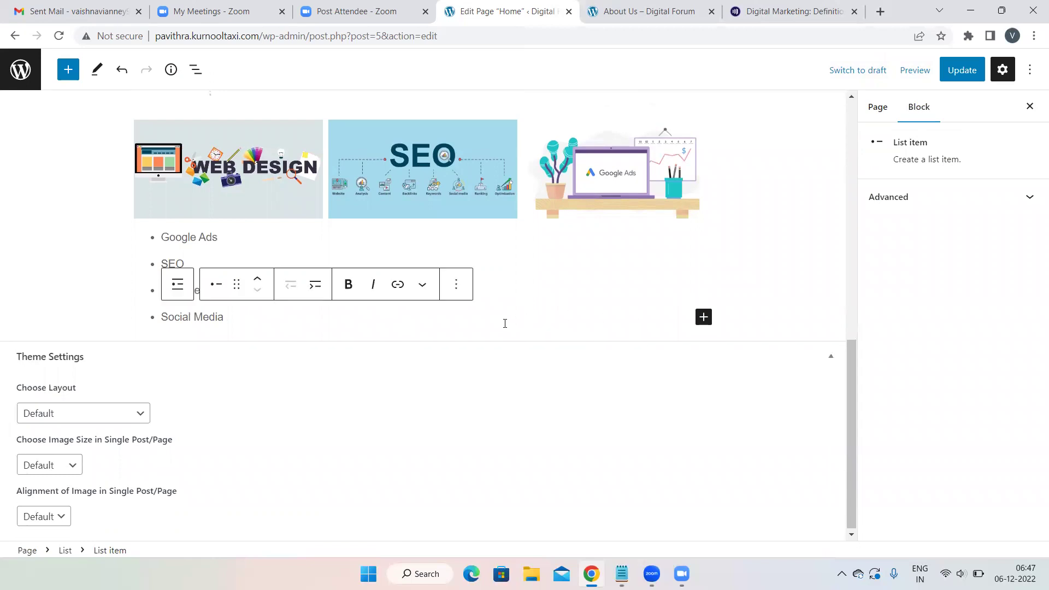
# - Add an empty list item between SEO and Website Designing, and deselect the list
pyautogui.click(769, 291)
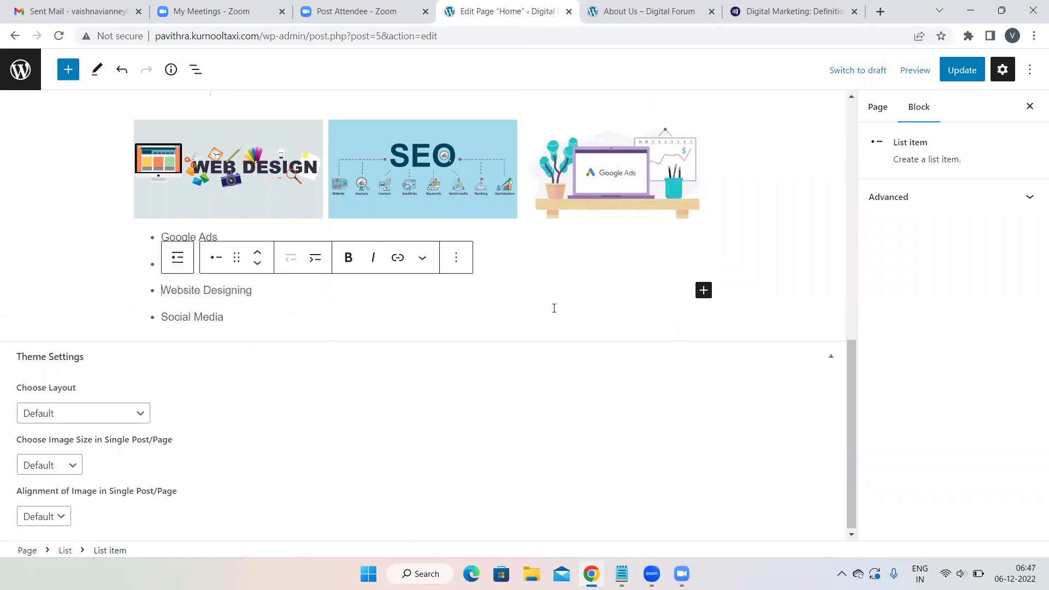
pyautogui.press('Return')
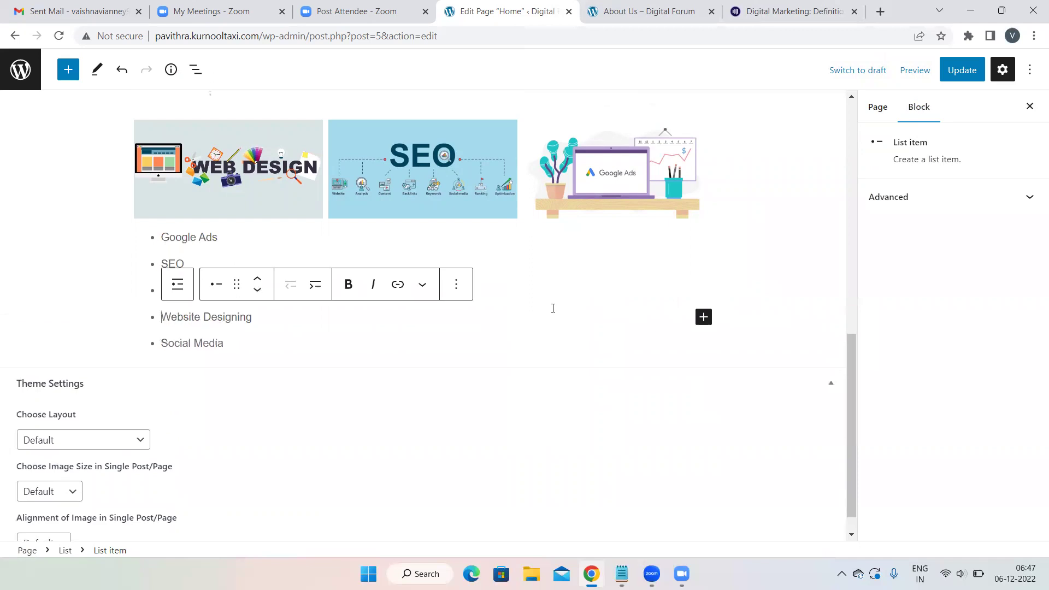
pyautogui.click(659, 199)
pyautogui.click(640, 224)
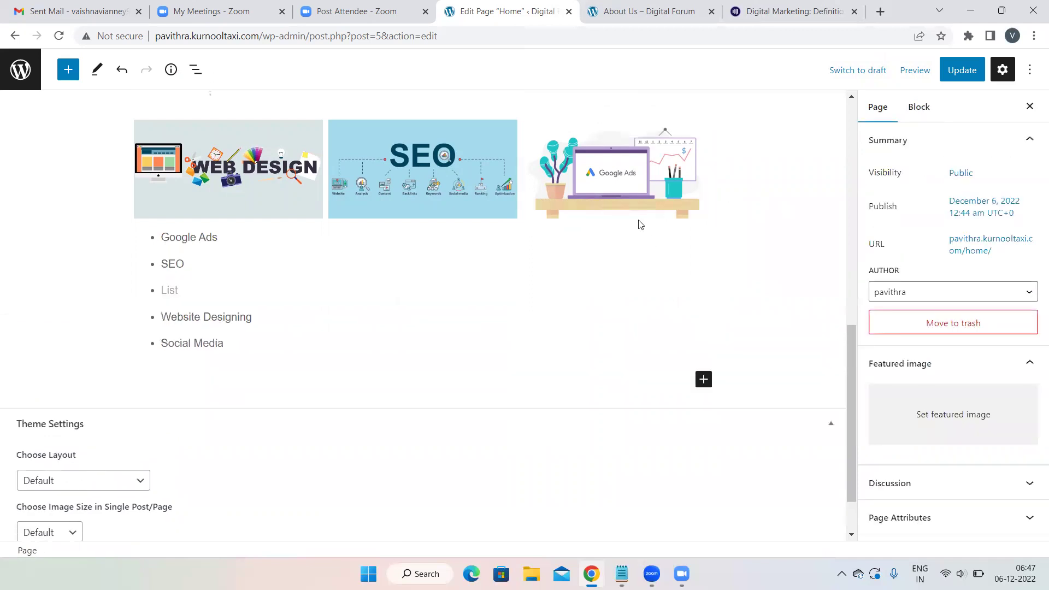
# - Remove the empty list item above Website Designing
pyautogui.click(208, 295)
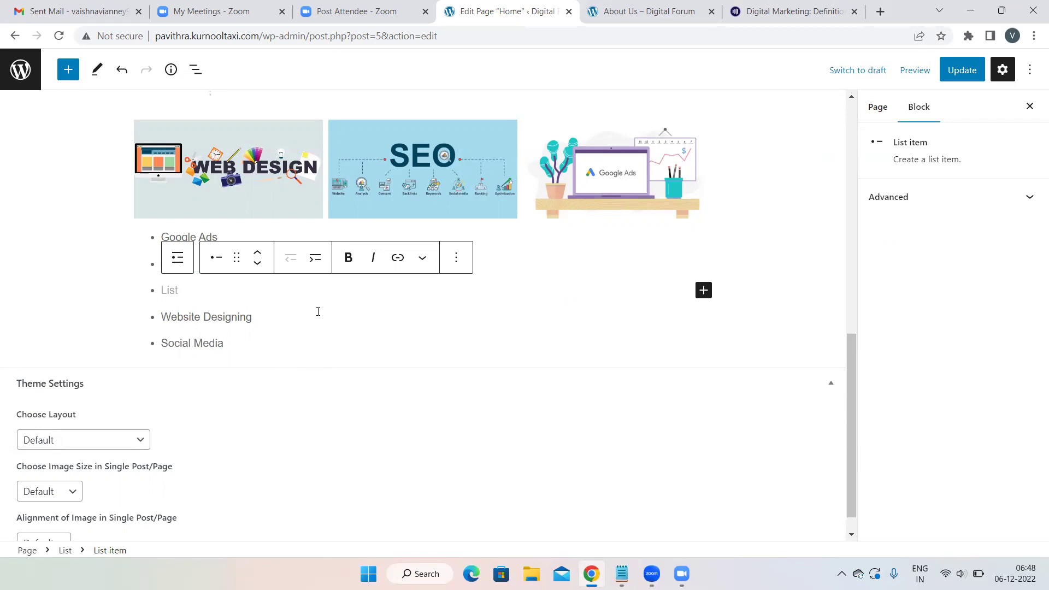
pyautogui.click(457, 260)
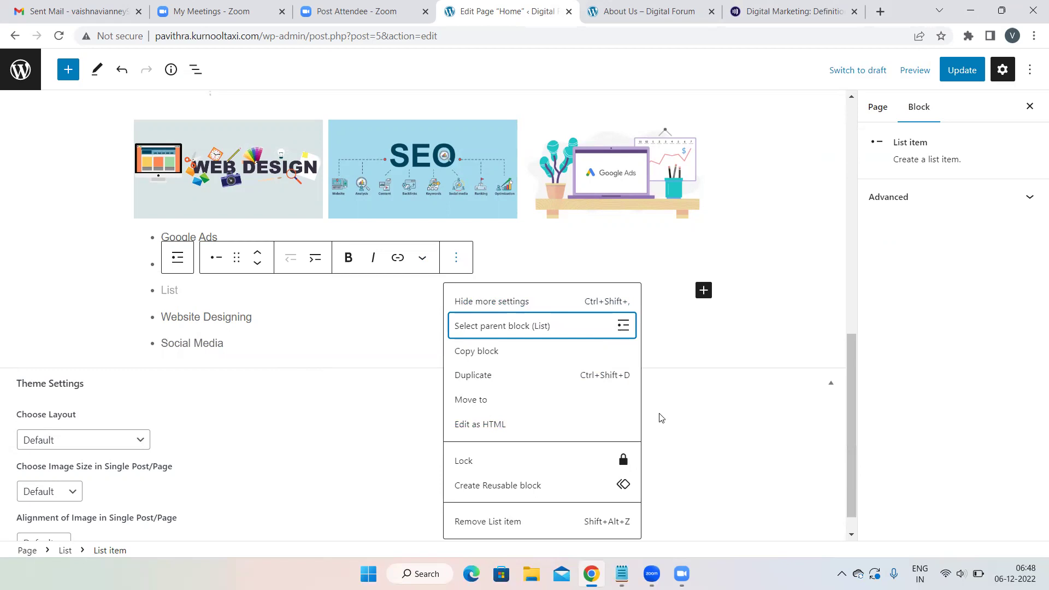
pyautogui.click(493, 525)
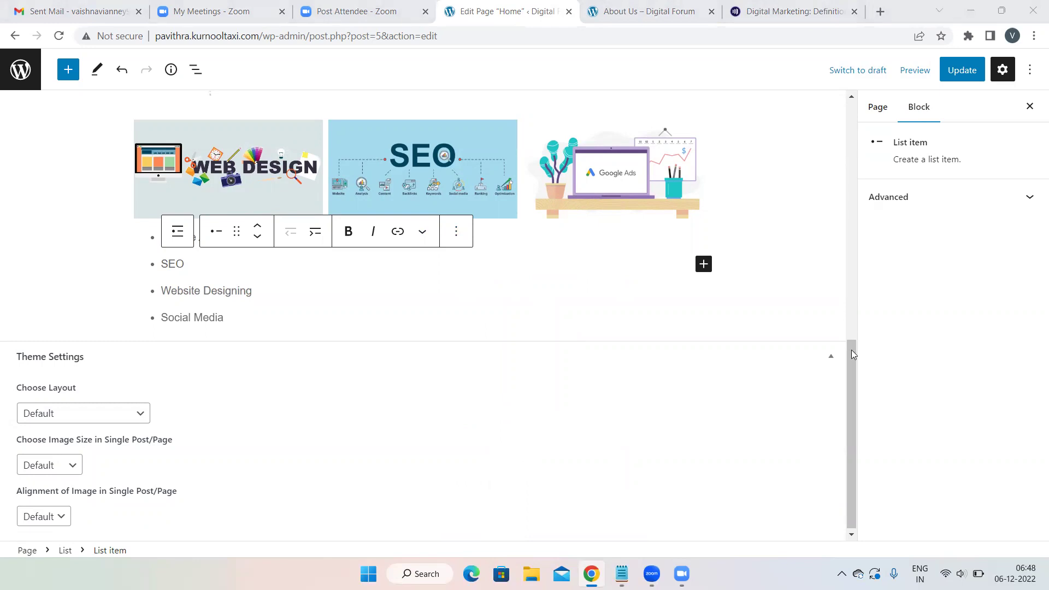
# - Examine the block options, including removal, for the Engagement marketing paragraph and the social media image below it
pyautogui.moveTo(850, 362); pyautogui.dragTo(551, 216)
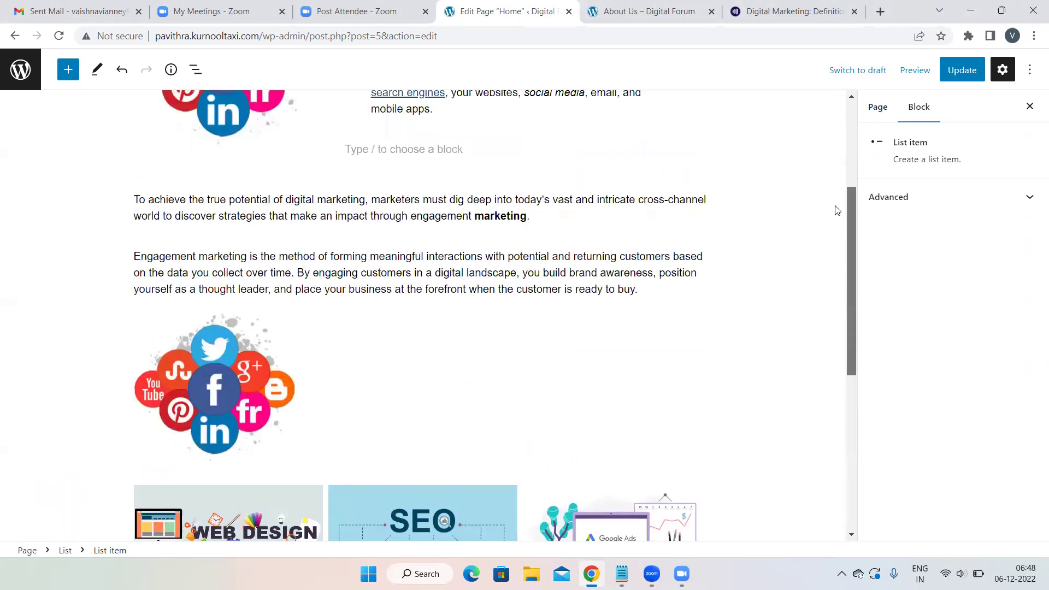
pyautogui.click(381, 263)
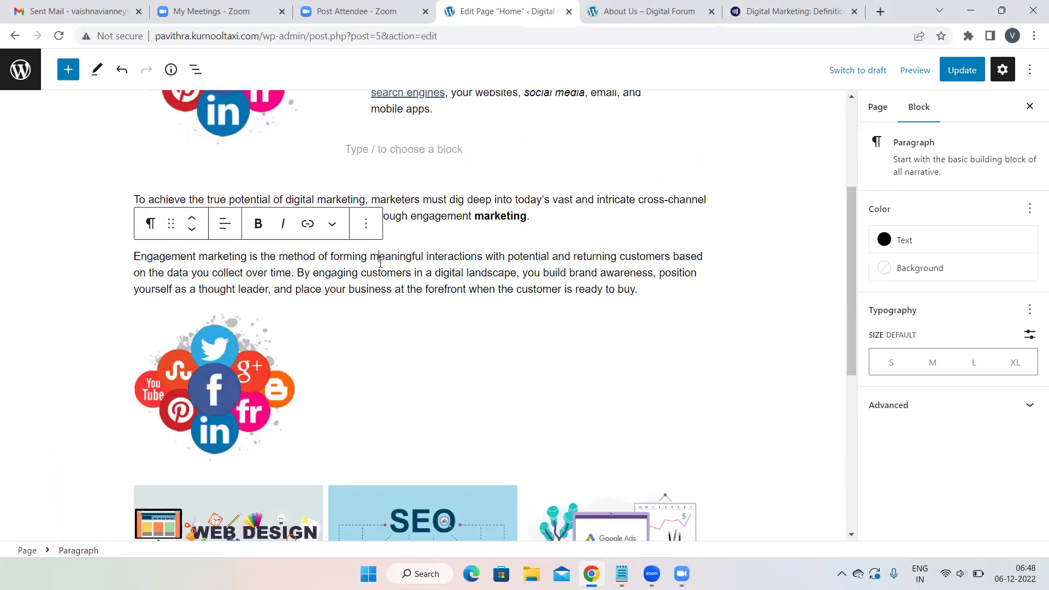
pyautogui.click(366, 223)
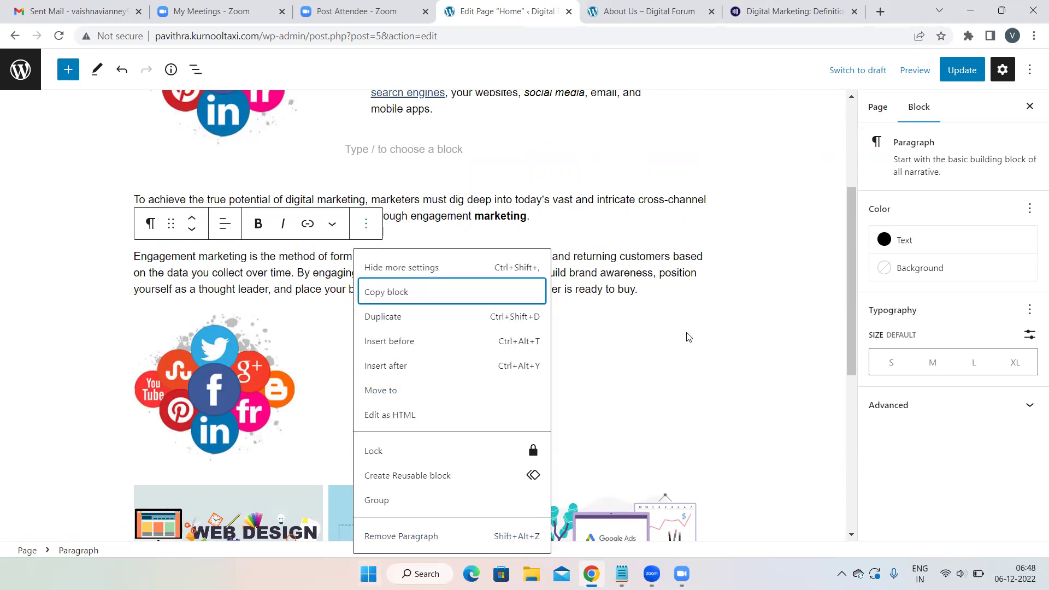
pyautogui.click(320, 358)
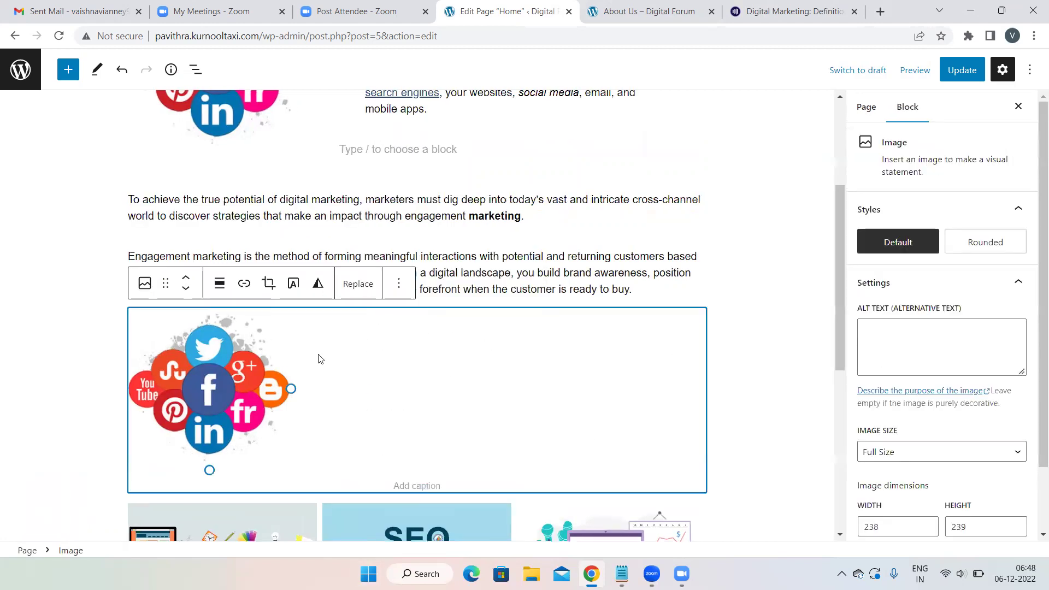
pyautogui.click(399, 283)
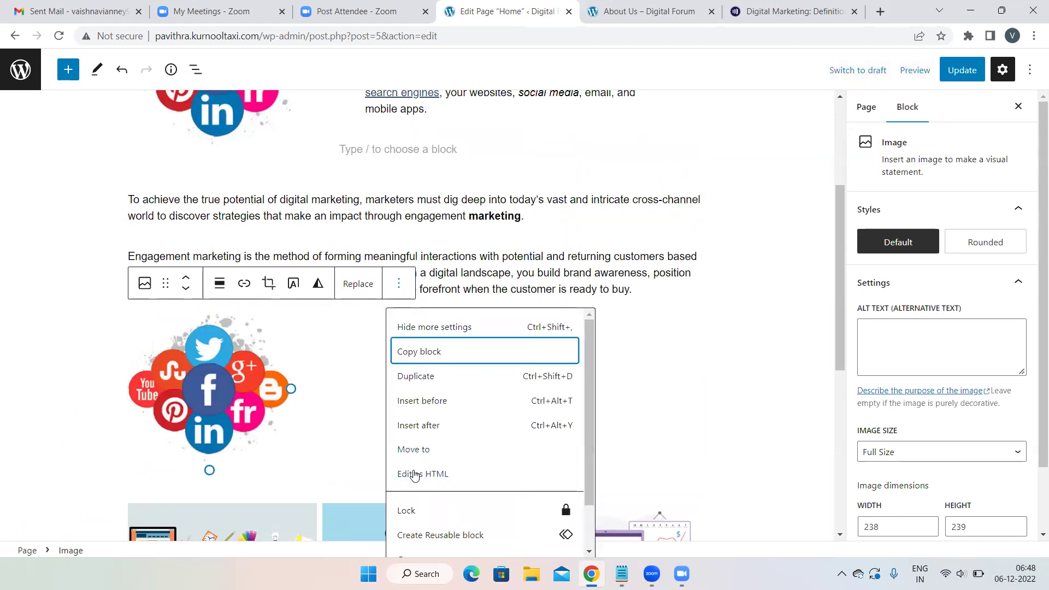
pyautogui.moveTo(588, 414); pyautogui.dragTo(585, 473)
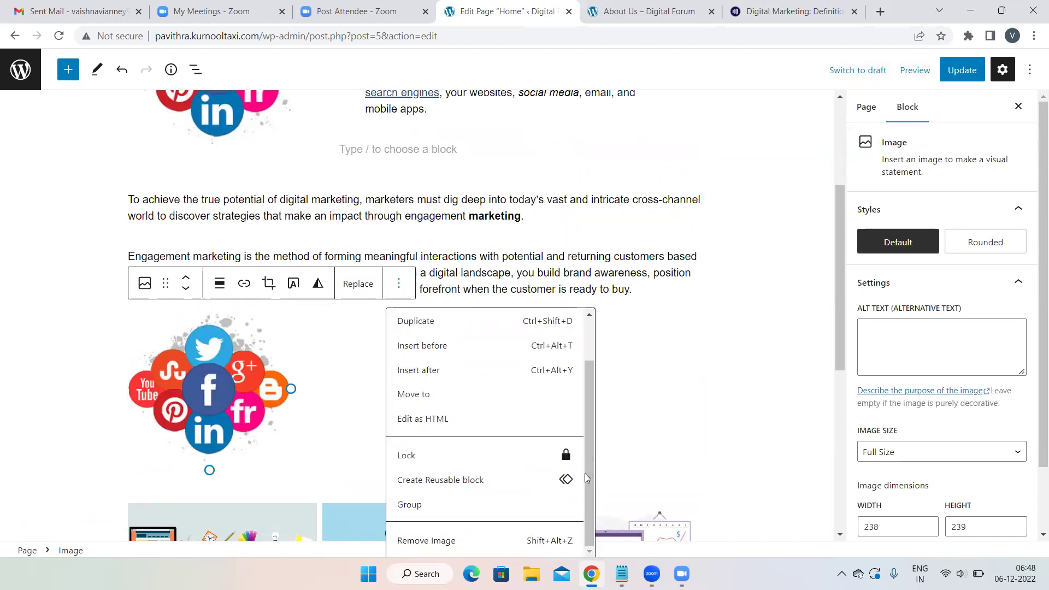
pyautogui.click(713, 312)
# - Insert a Separator block below the bulleted list from the full block library
pyautogui.scroll(-6, 716, 314)
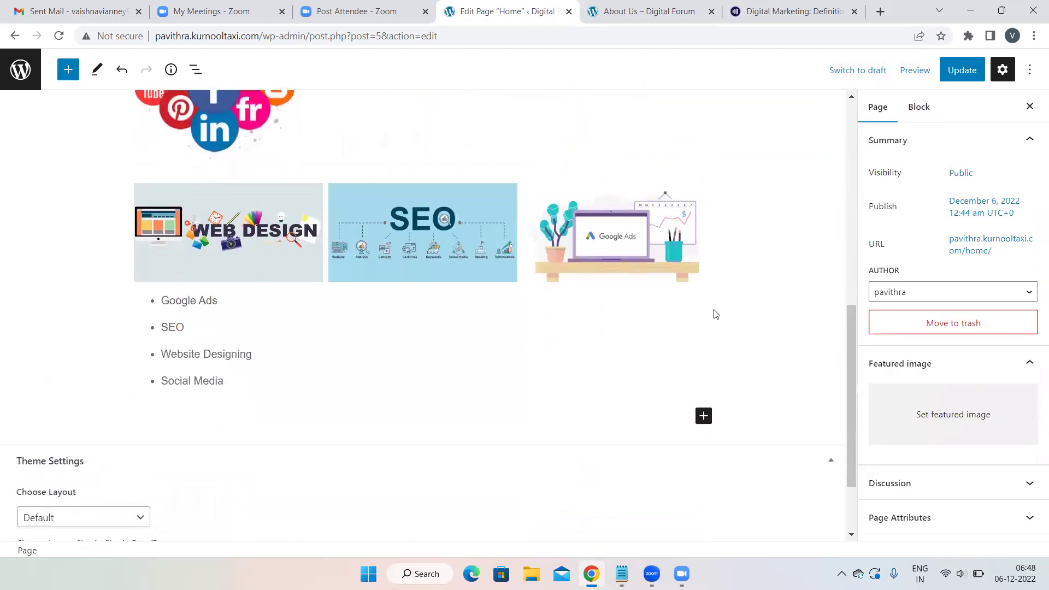
pyautogui.scroll(-2, 715, 314)
pyautogui.moveTo(356, 266)
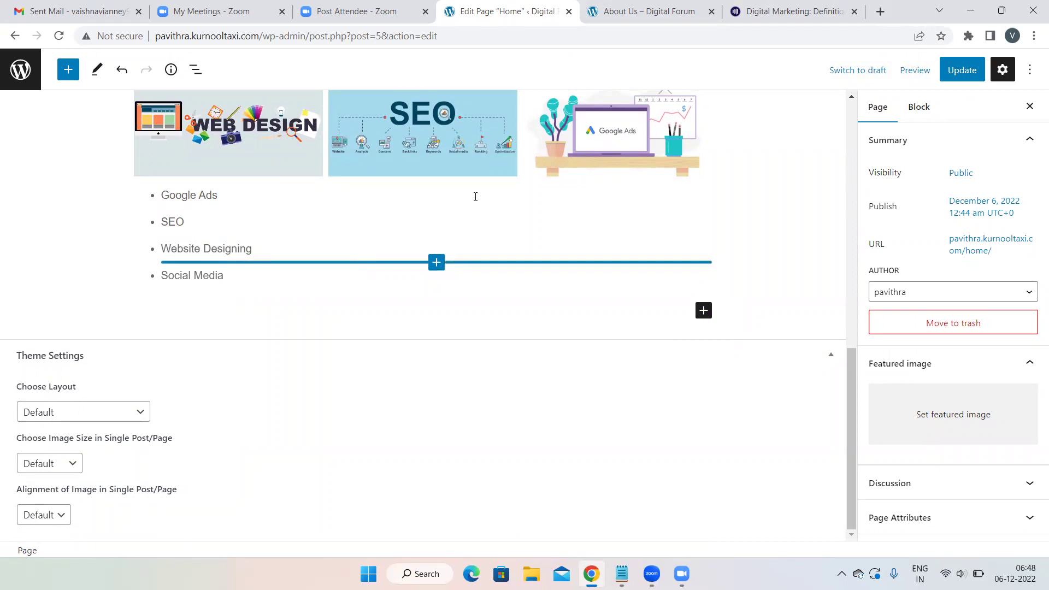
pyautogui.click(704, 312)
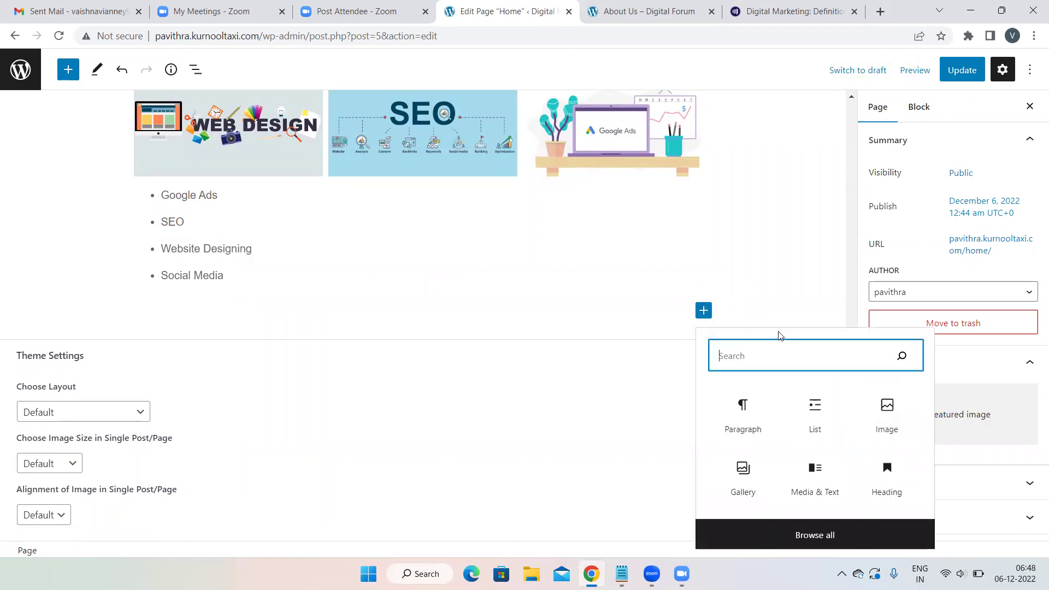
pyautogui.click(929, 527)
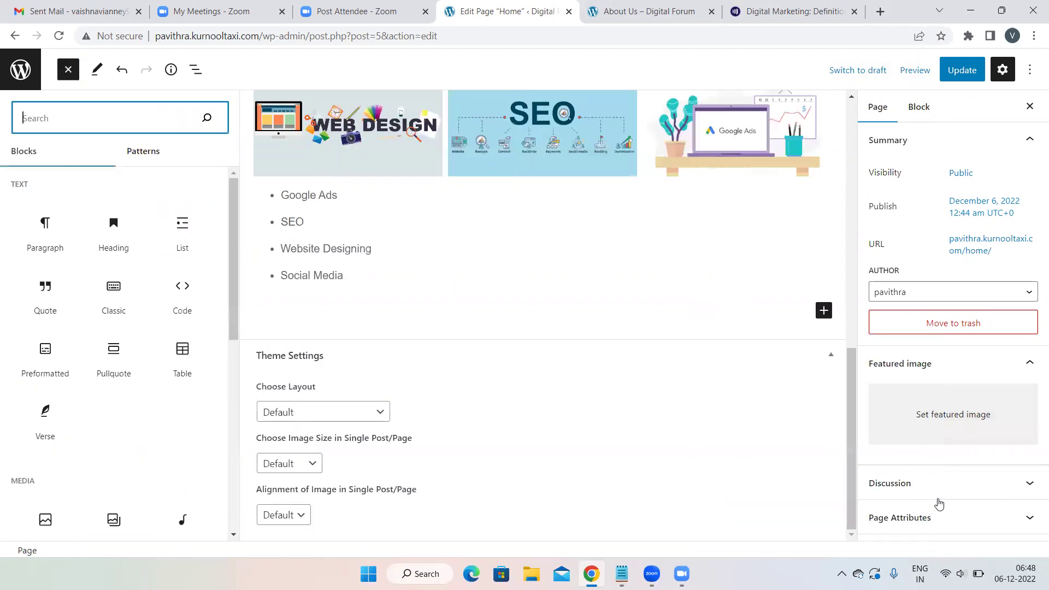
pyautogui.scroll(-1, 178, 387)
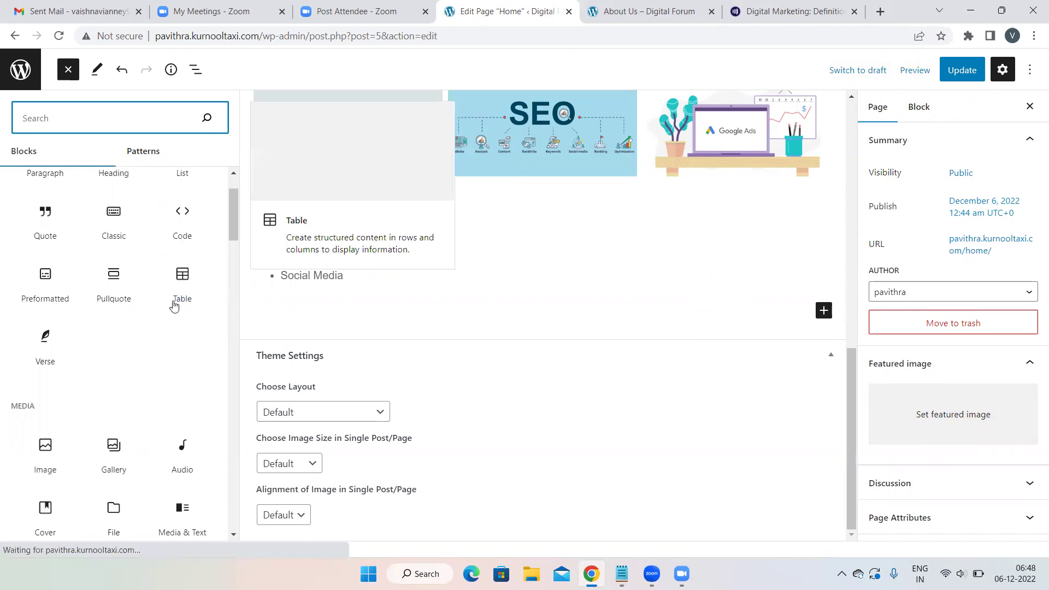
pyautogui.scroll(-3, 153, 384)
pyautogui.scroll(-5, 152, 384)
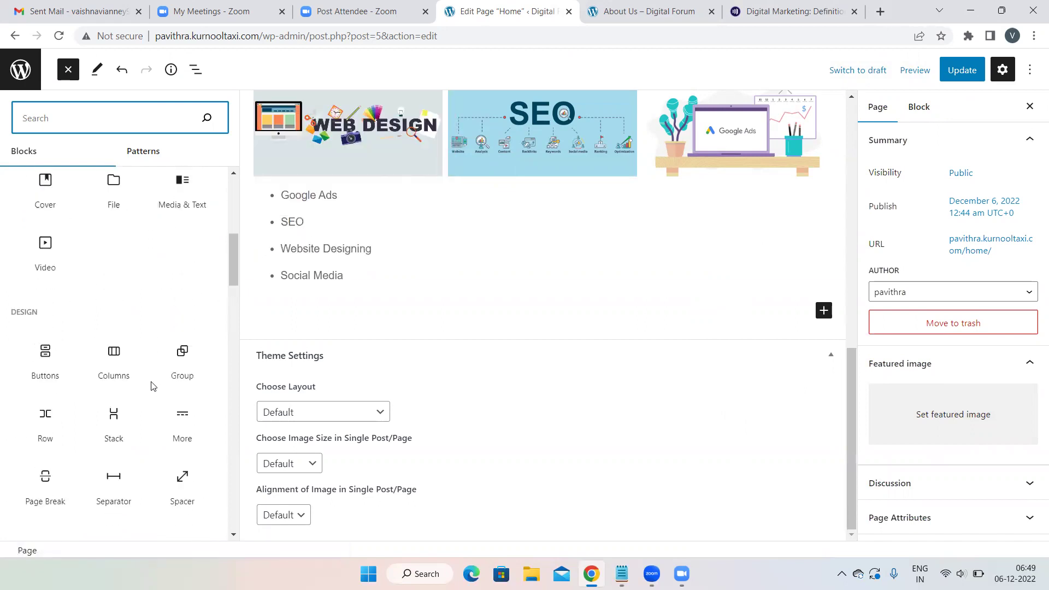
pyautogui.moveTo(126, 341)
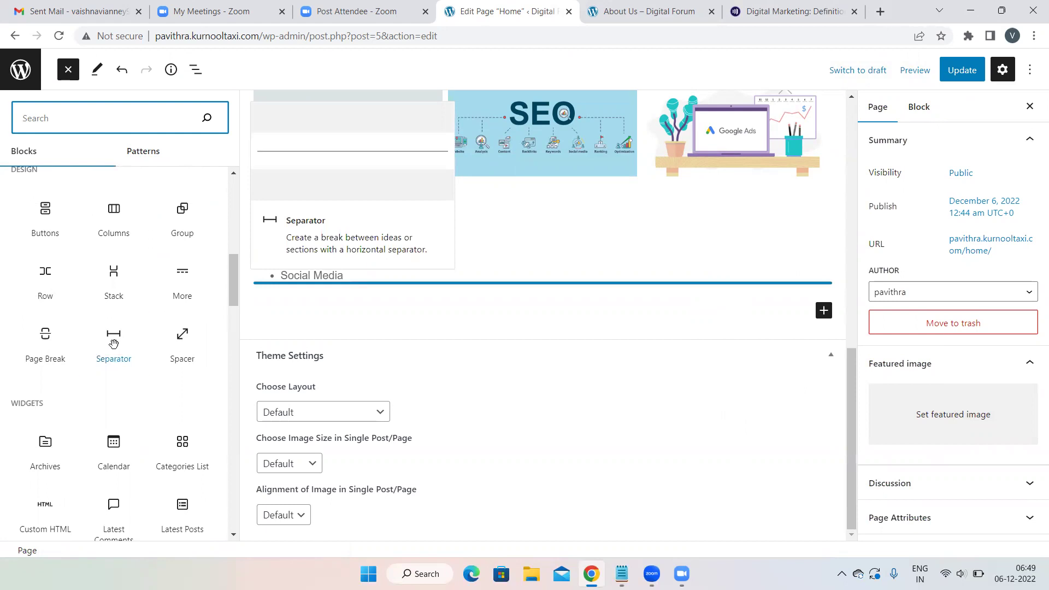
pyautogui.click(119, 342)
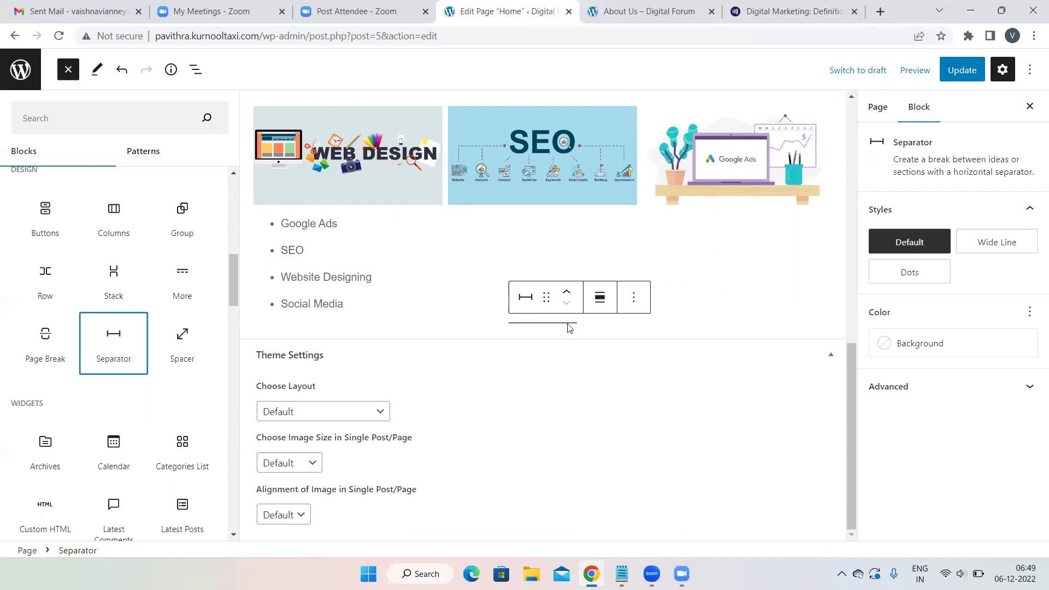
pyautogui.click(678, 319)
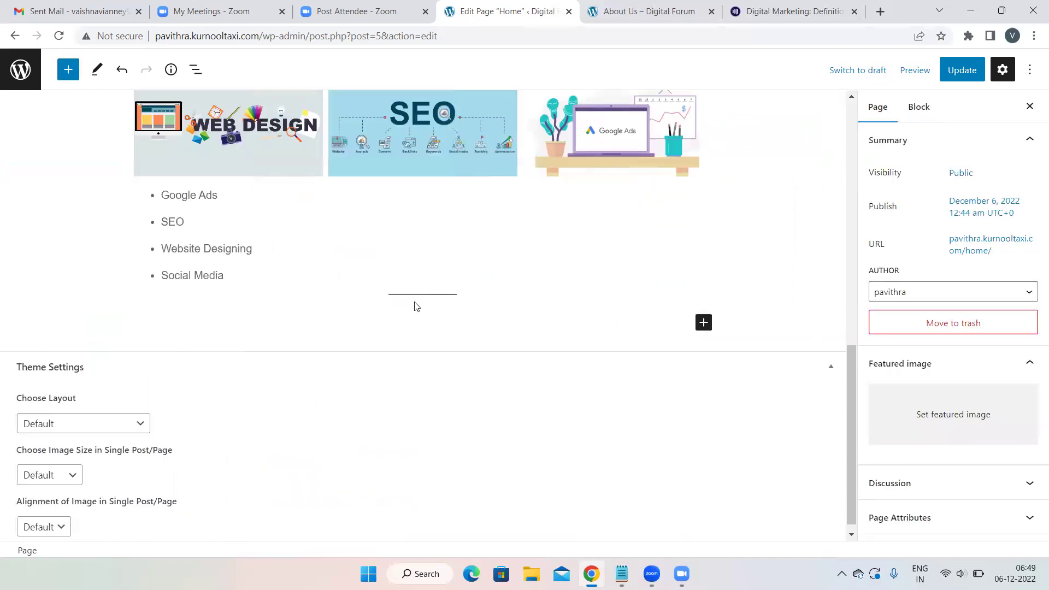
# - Insert a YouTube embed block below the separator from the full block library
pyautogui.click(707, 324)
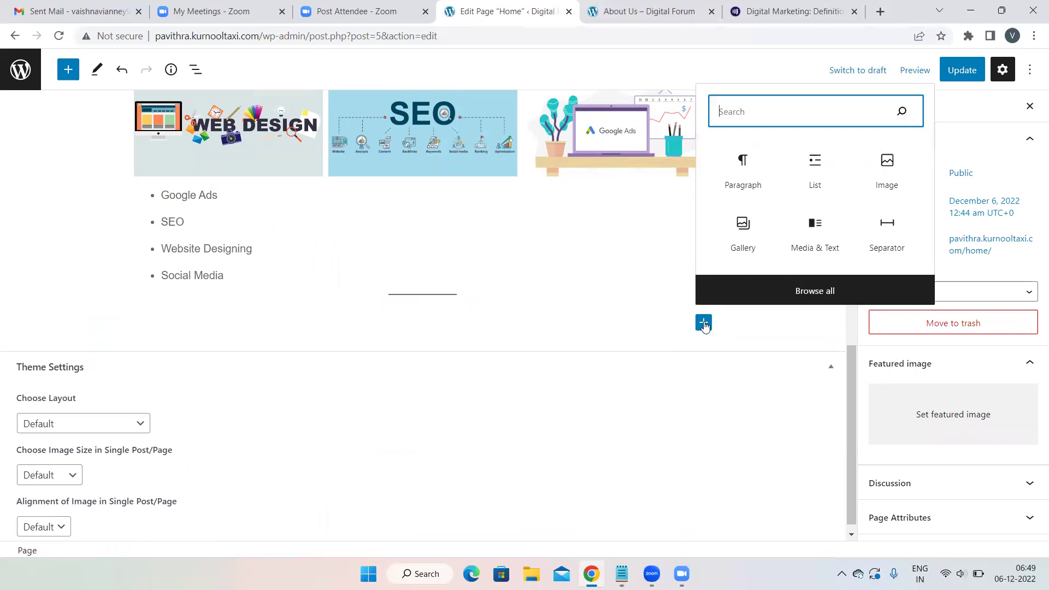
pyautogui.click(796, 293)
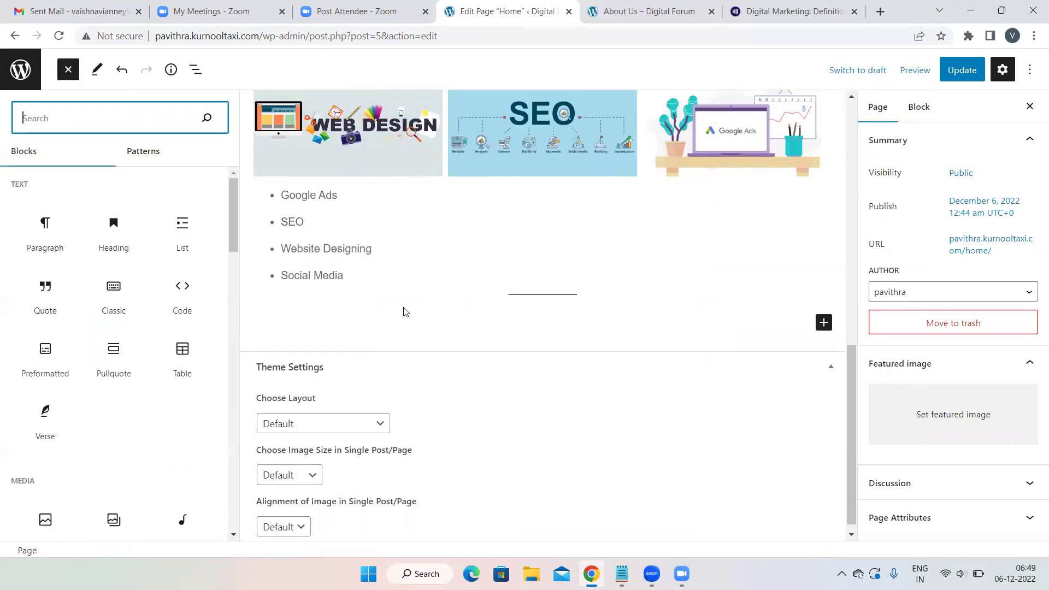
pyautogui.scroll(-4, 103, 442)
pyautogui.scroll(-3, 106, 444)
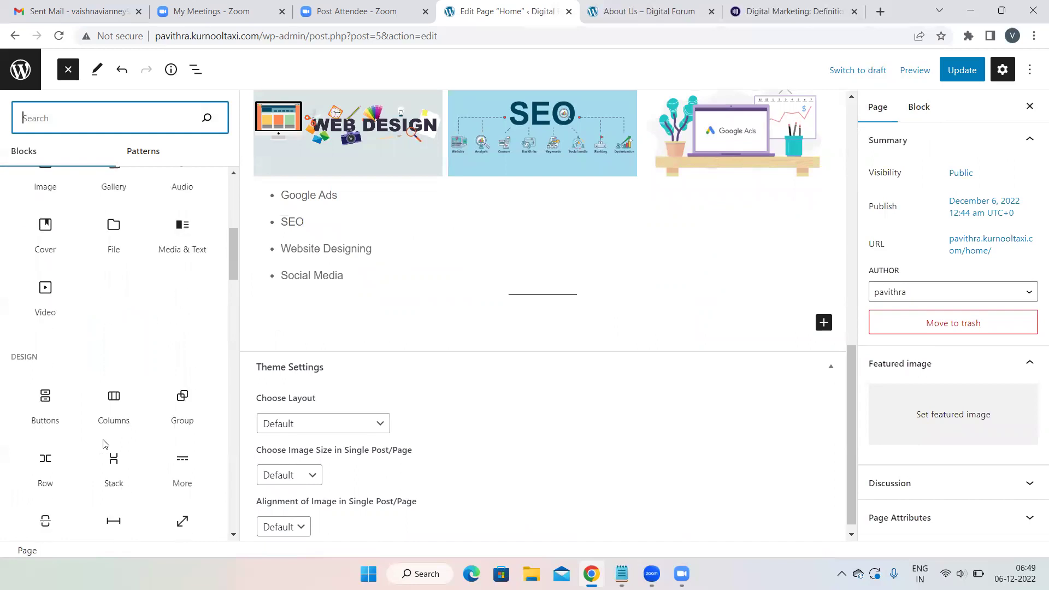
pyautogui.scroll(1, 106, 443)
pyautogui.scroll(1, 105, 444)
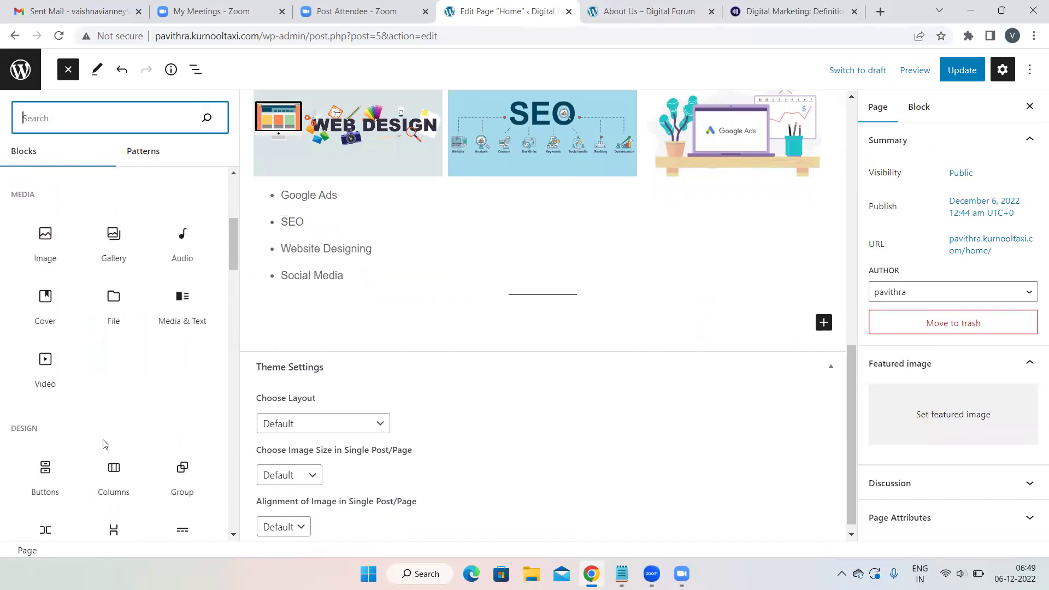
pyautogui.scroll(-3, 105, 443)
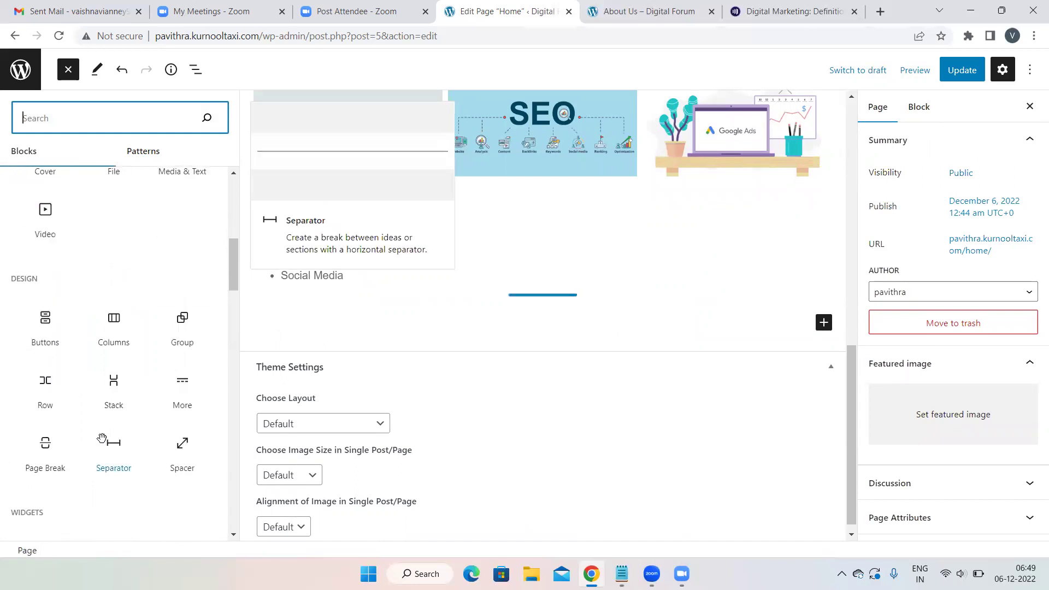
pyautogui.scroll(-2, 104, 441)
pyautogui.scroll(-2, 102, 438)
pyautogui.scroll(-2, 102, 438)
pyautogui.scroll(-10, 102, 438)
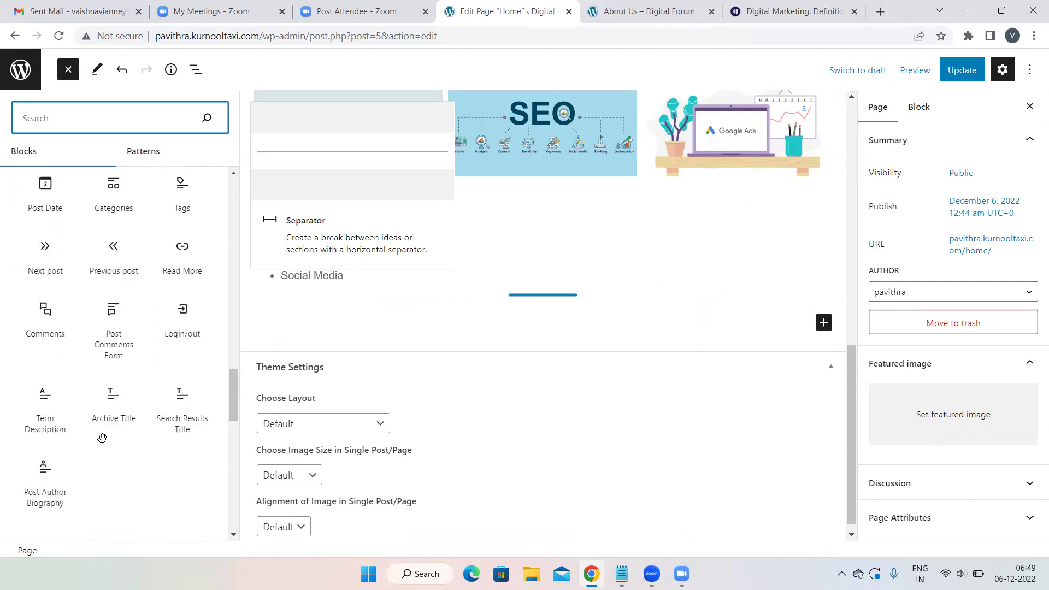
pyautogui.scroll(-5, 101, 437)
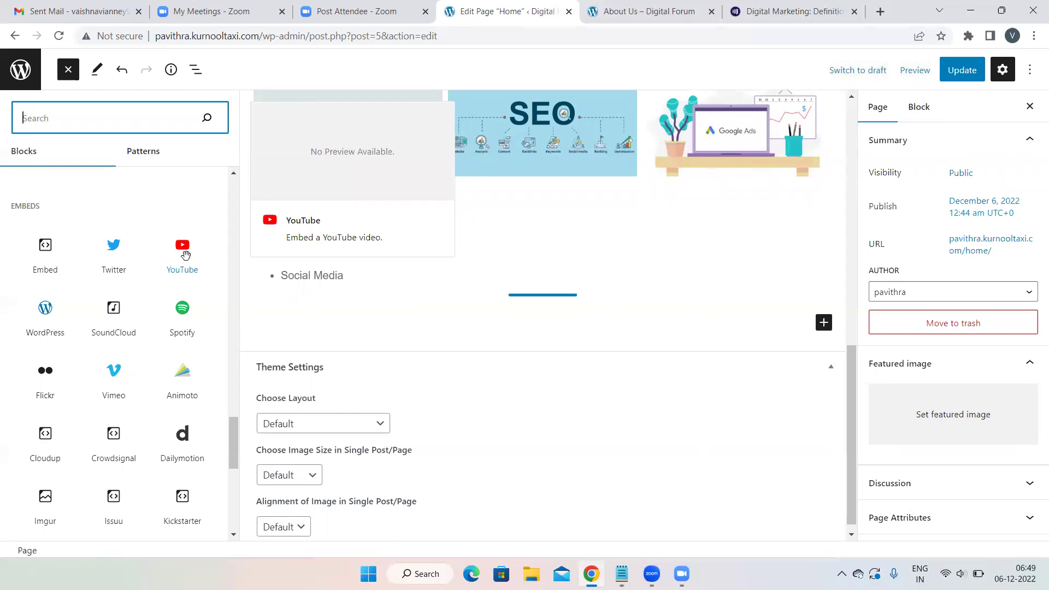
pyautogui.click(186, 255)
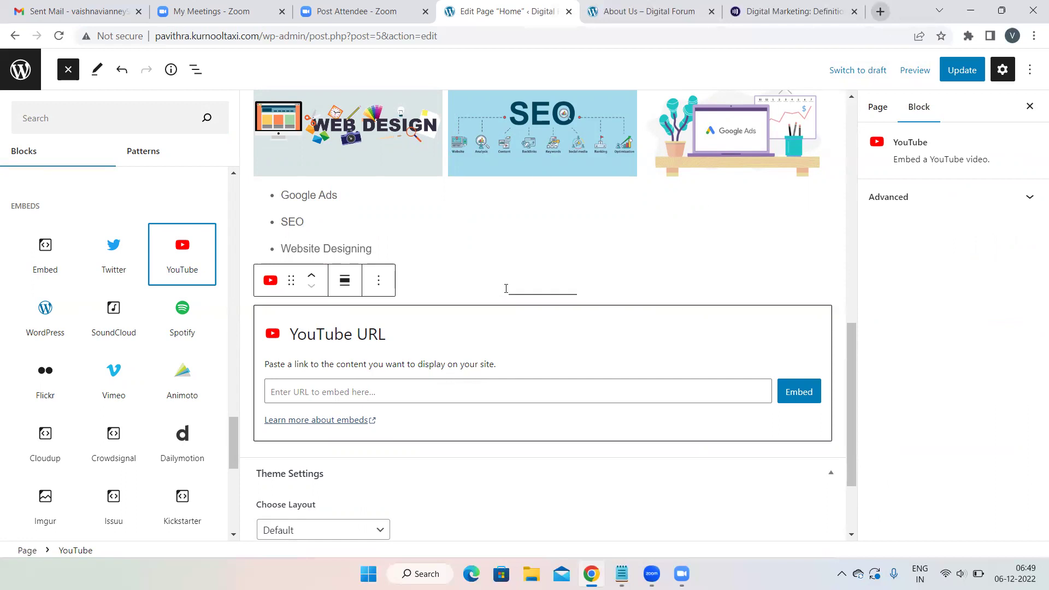
# - Open the Digital Forum channel on YouTube in a new browser tab and return to the Home page editor
pyautogui.click(880, 11)
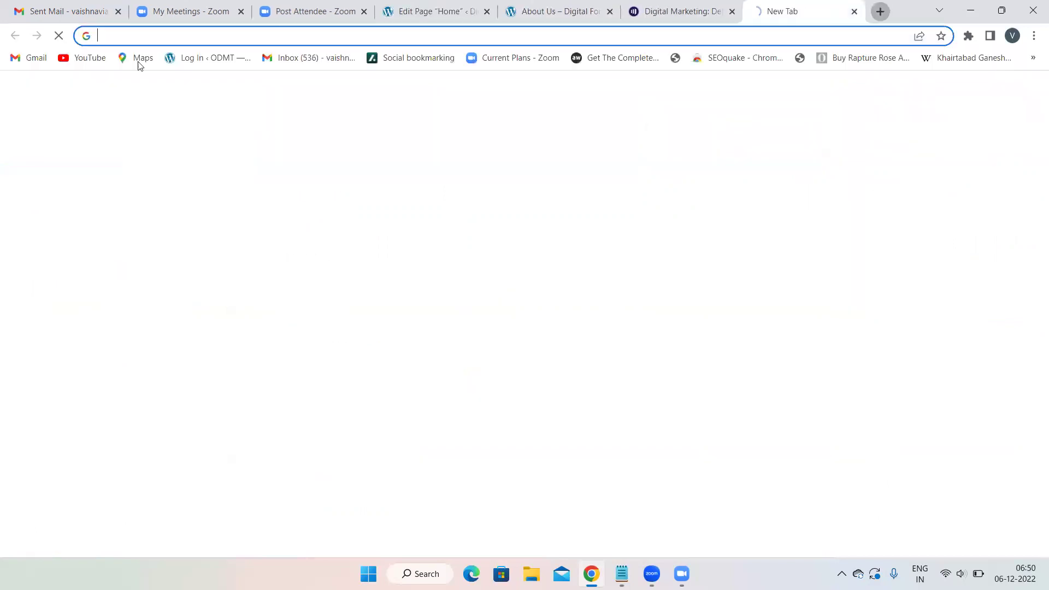
pyautogui.click(83, 60)
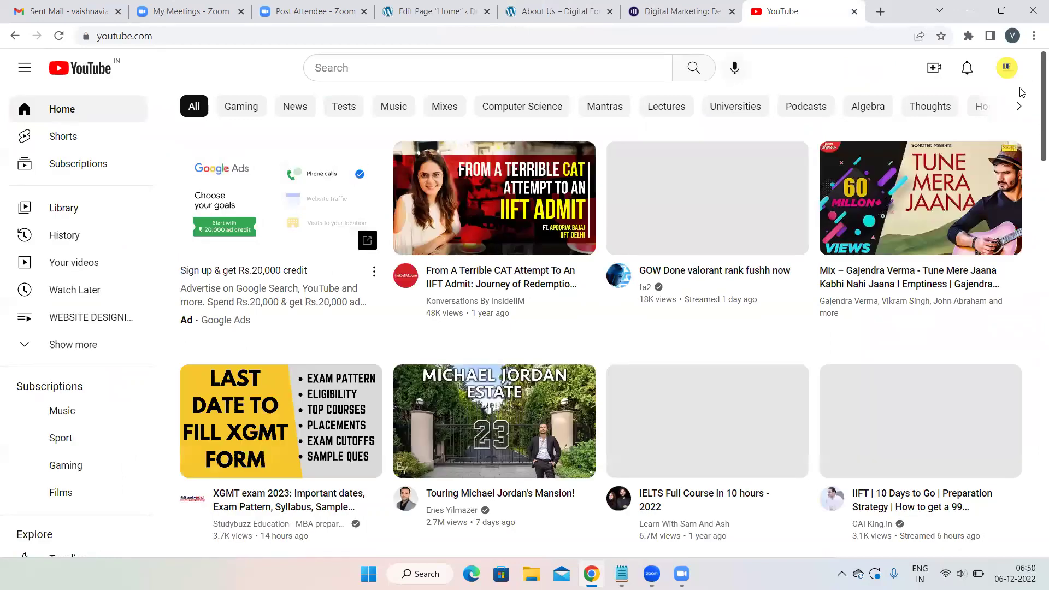
pyautogui.click(1005, 69)
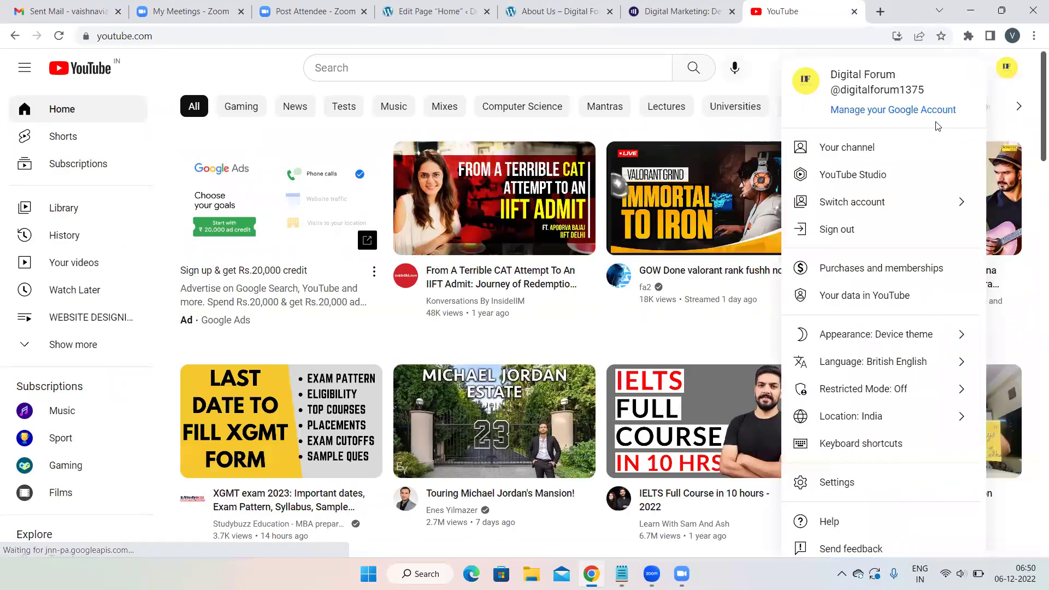
pyautogui.click(848, 154)
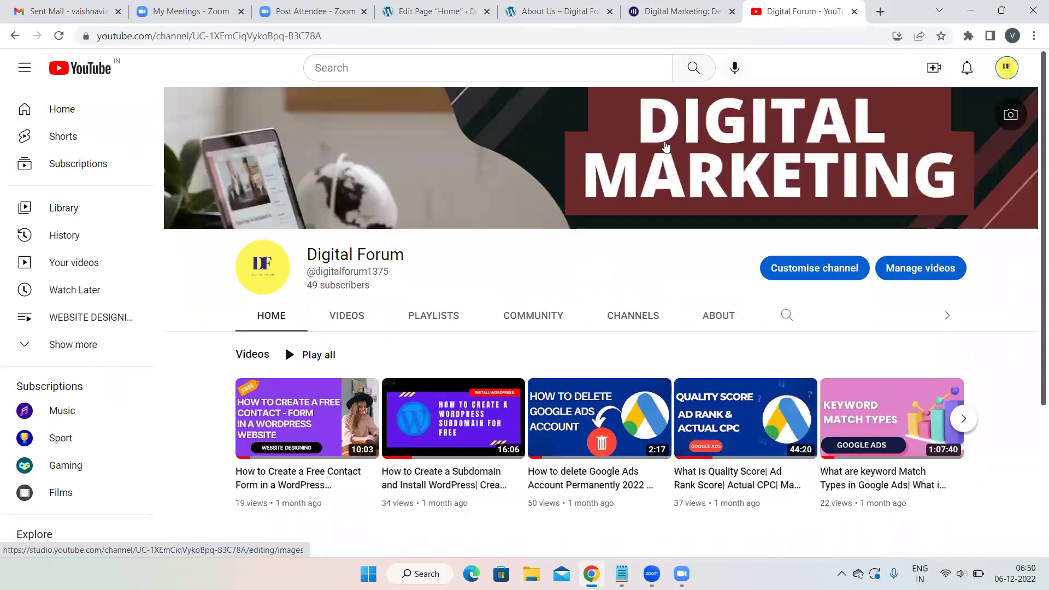
pyautogui.click(440, 9)
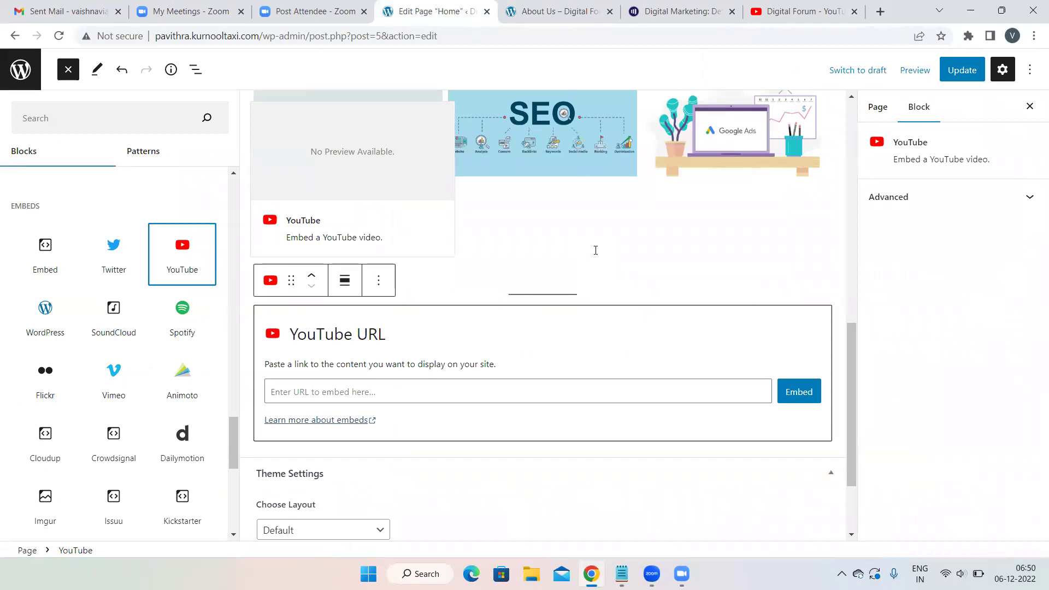
# - Open the video "FREE DIGITAL MARKETING TRAINING DEMO FOR BEGINNERS - 2022" from the Digital Forum channel on YouTube
pyautogui.press('Escape')
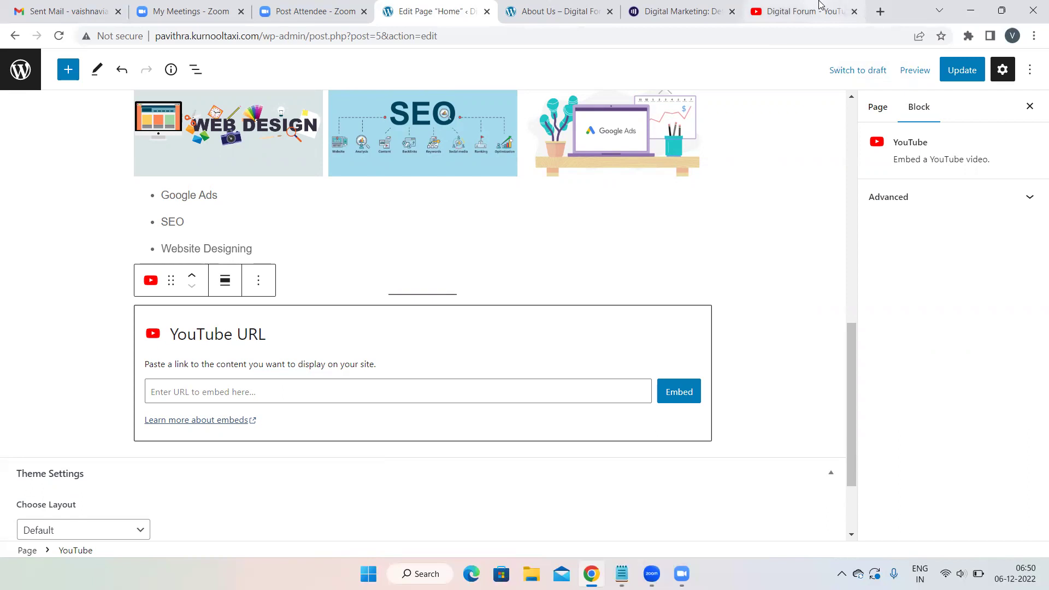
pyautogui.moveTo(820, 4)
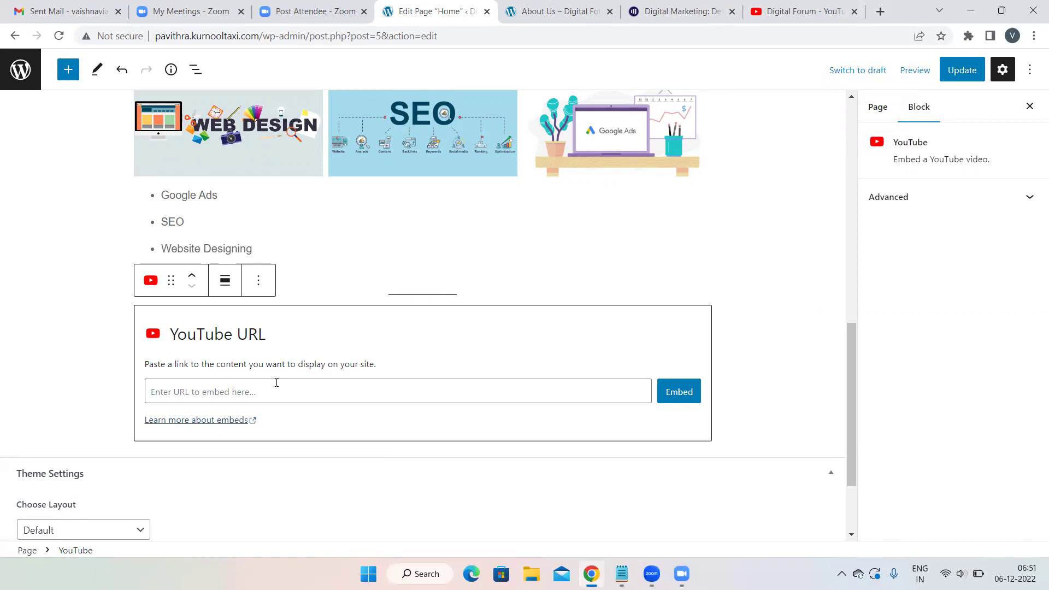
pyautogui.click(802, 11)
pyautogui.scroll(-2, 578, 310)
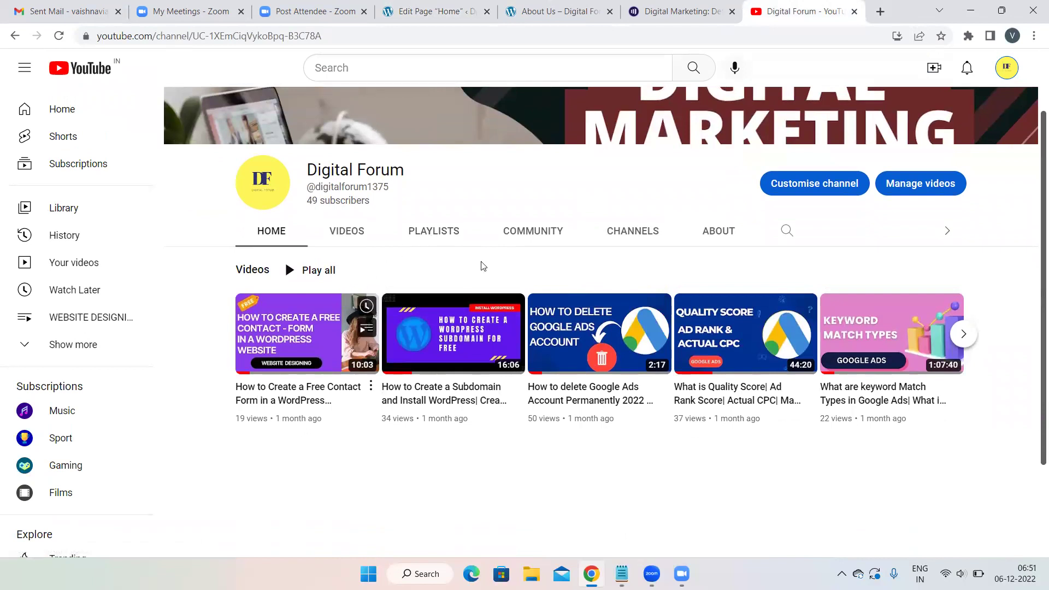
pyautogui.click(963, 333)
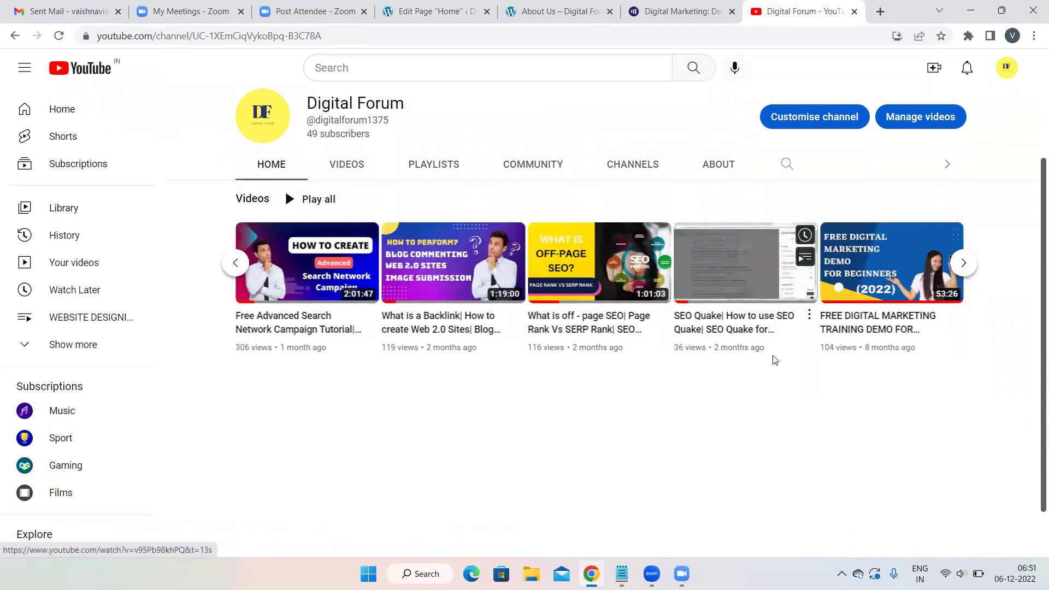
pyautogui.scroll(-2, 772, 360)
pyautogui.click(859, 258)
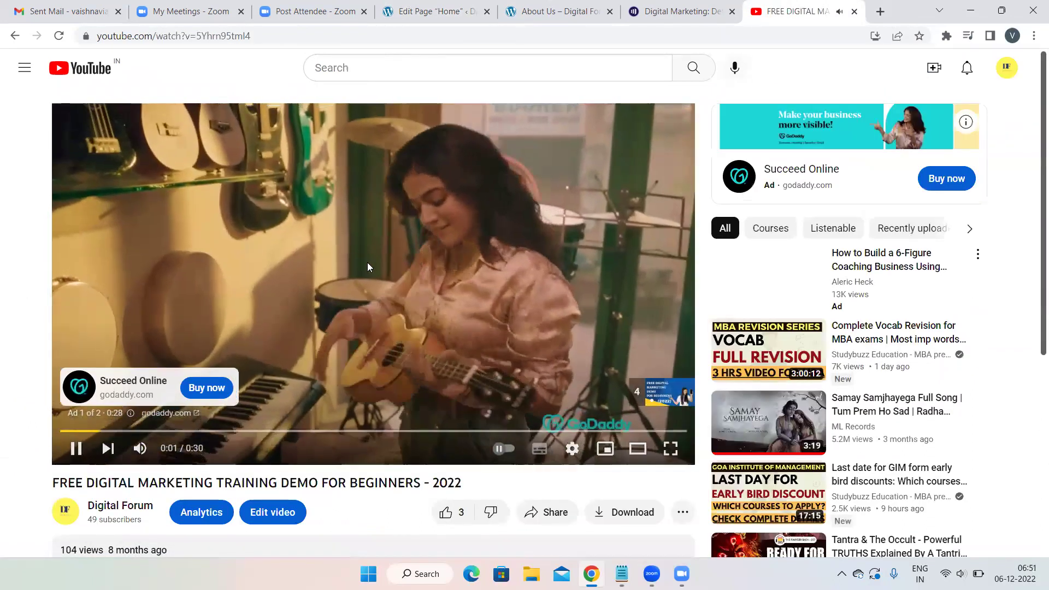
# - Pause the playing video and copy its web address
pyautogui.click(355, 303)
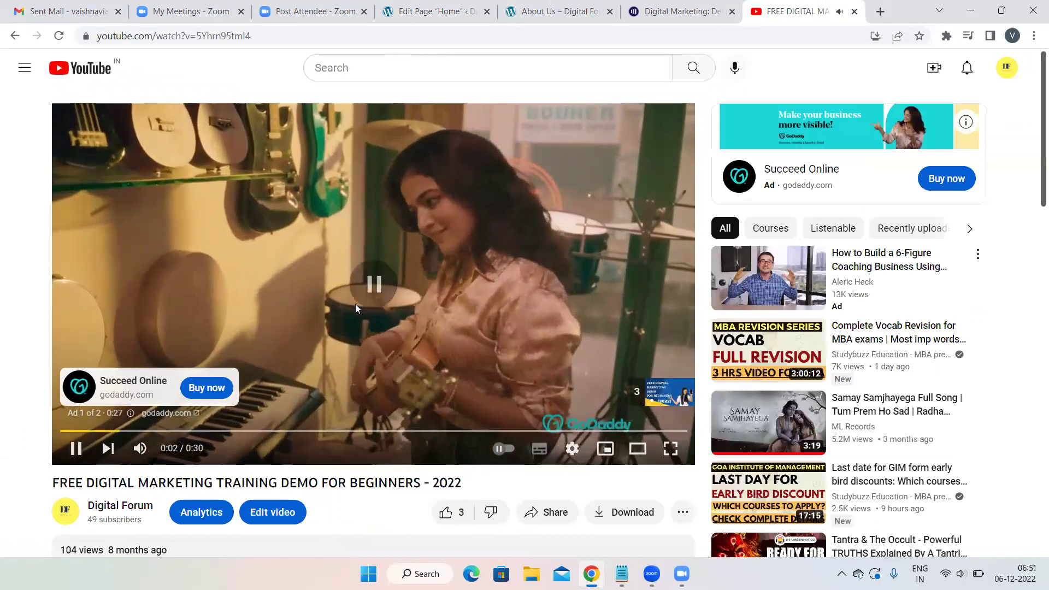
pyautogui.click(109, 35)
pyautogui.hotkey('ctrl', 'c')
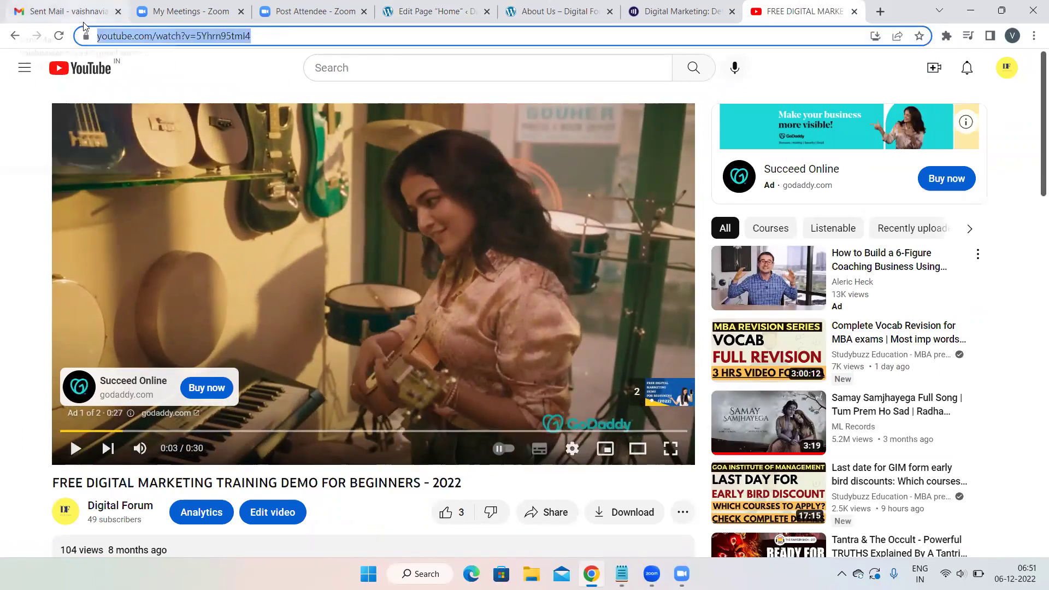
pyautogui.click(437, 5)
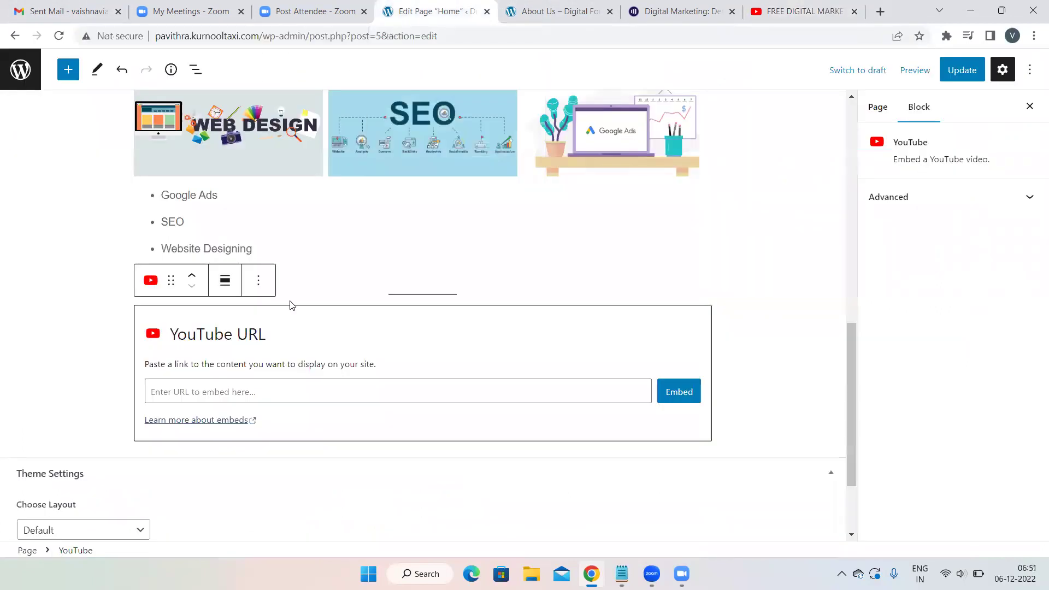
pyautogui.click(233, 389)
pyautogui.hotkey('ctrl', 'v')
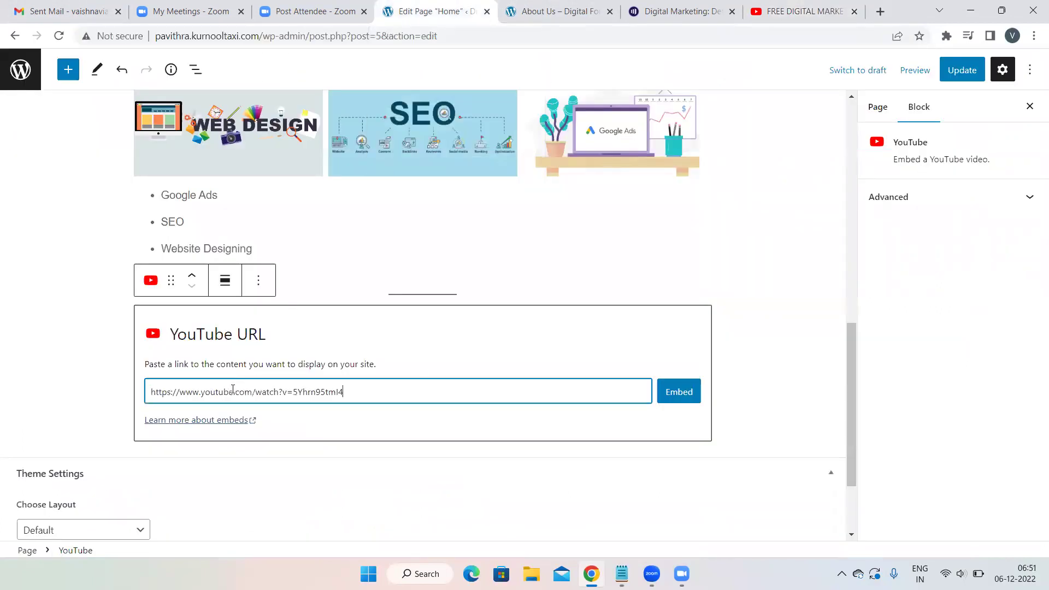
pyautogui.click(679, 392)
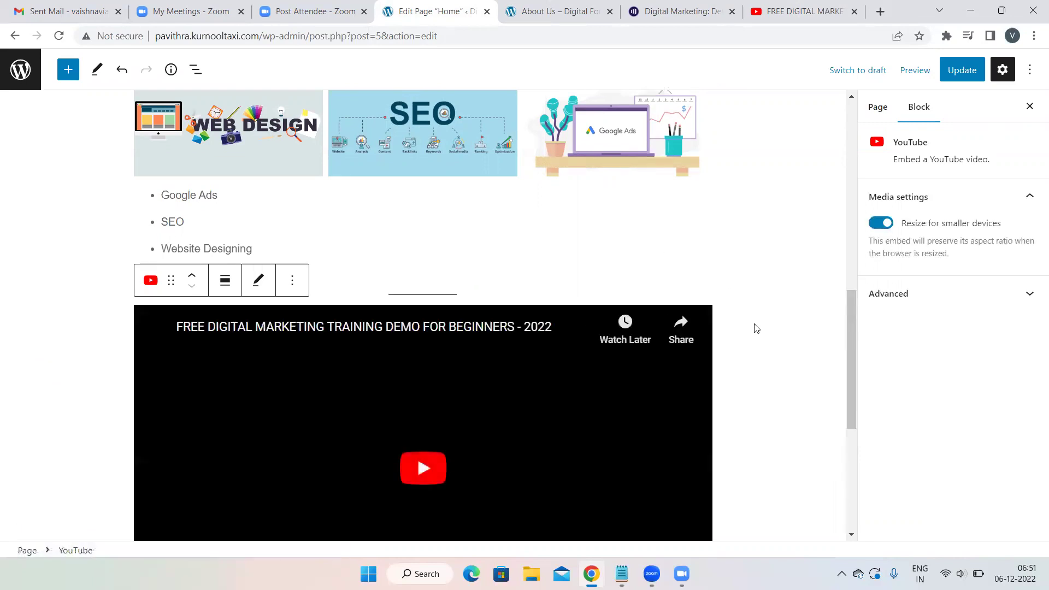
pyautogui.scroll(-3, 757, 327)
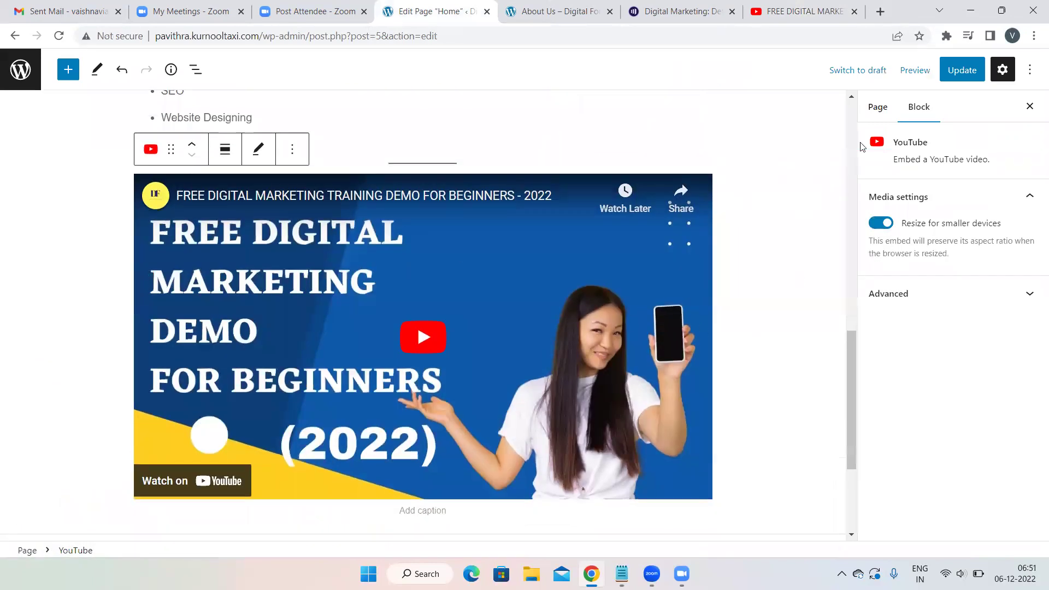
# - Go back to the Digital Forum channel page on YouTube, and return to the Home page editor
pyautogui.click(803, 11)
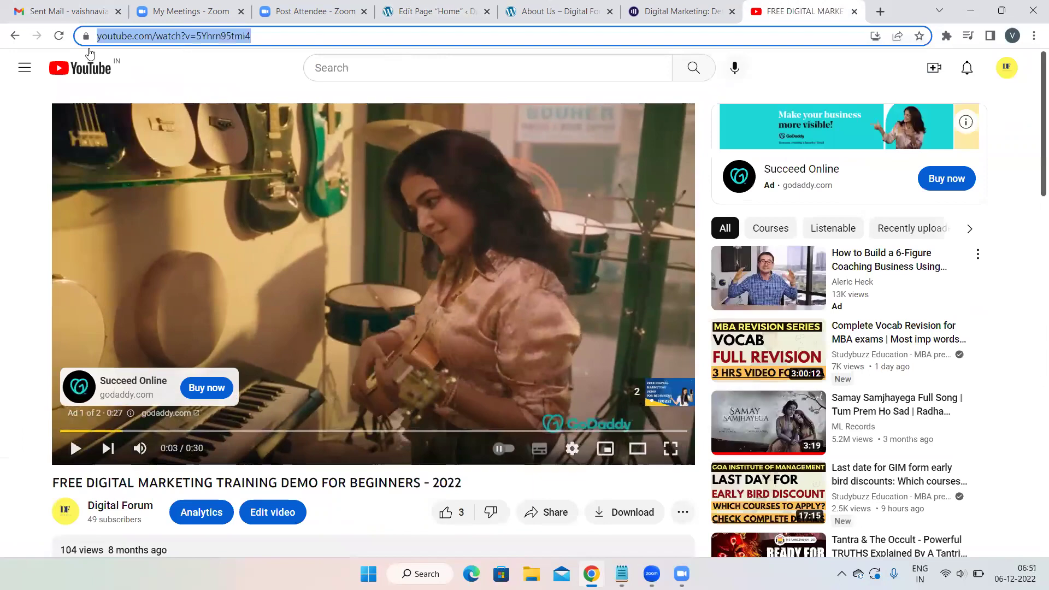
pyautogui.click(15, 35)
pyautogui.scroll(-2, 910, 393)
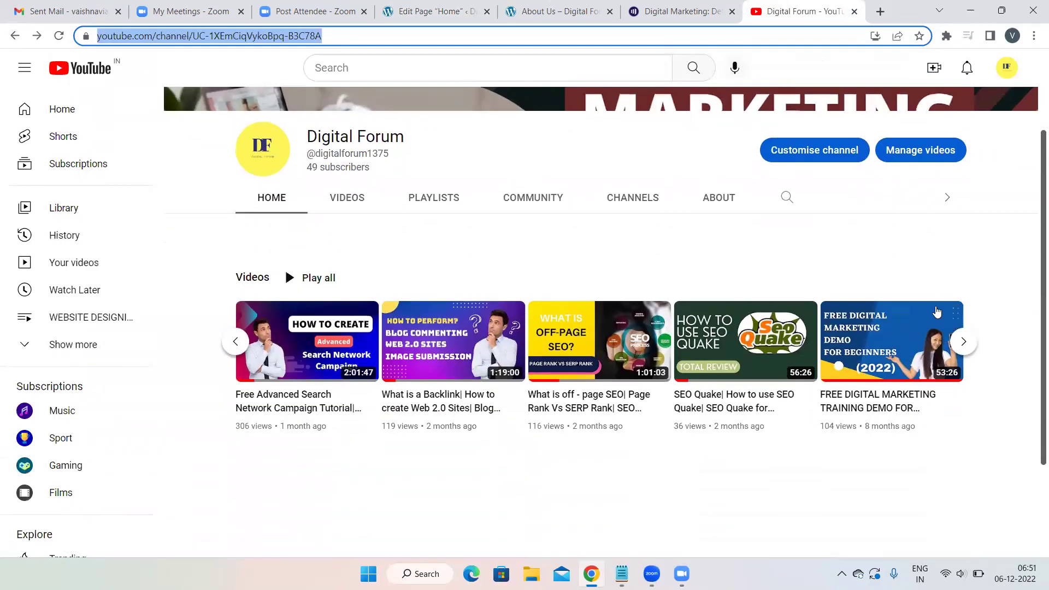
pyautogui.click(560, 7)
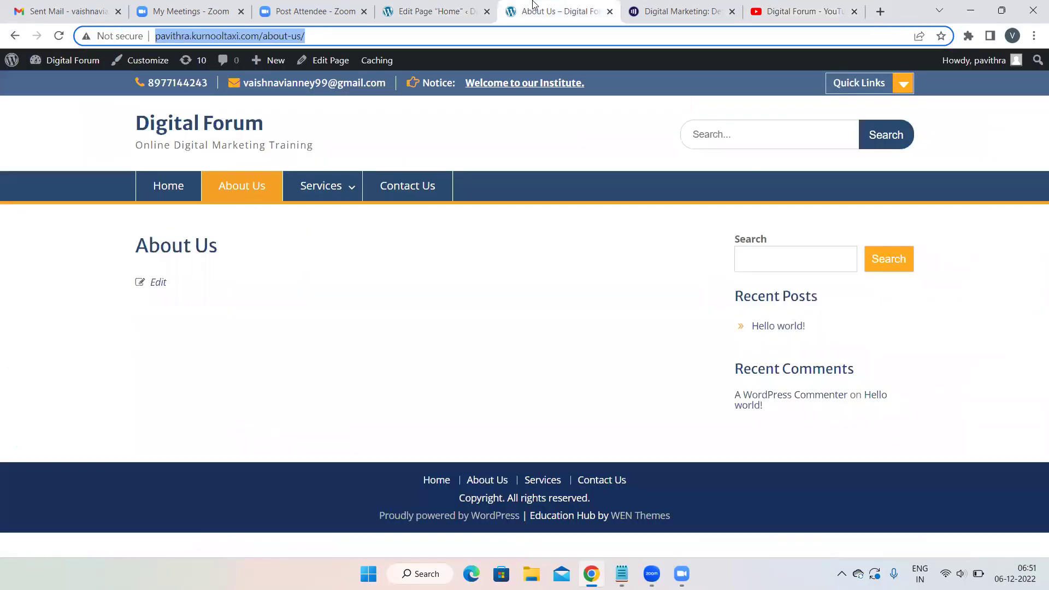
pyautogui.click(431, 8)
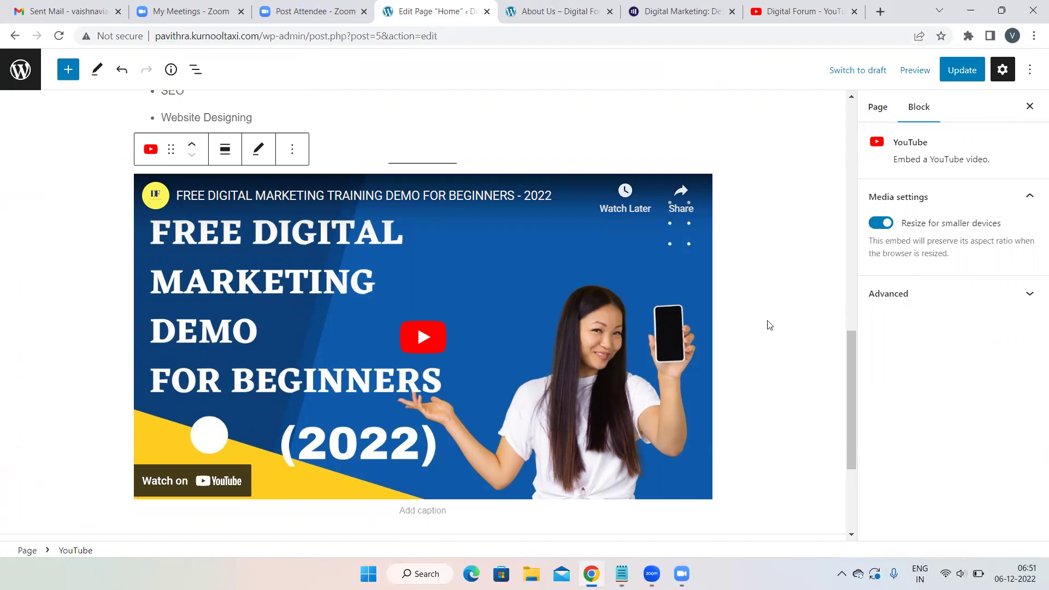
# - Insert a Video block from the Media blocks below the embedded YouTube video
pyautogui.scroll(-2, 758, 325)
pyautogui.scroll(1, 758, 324)
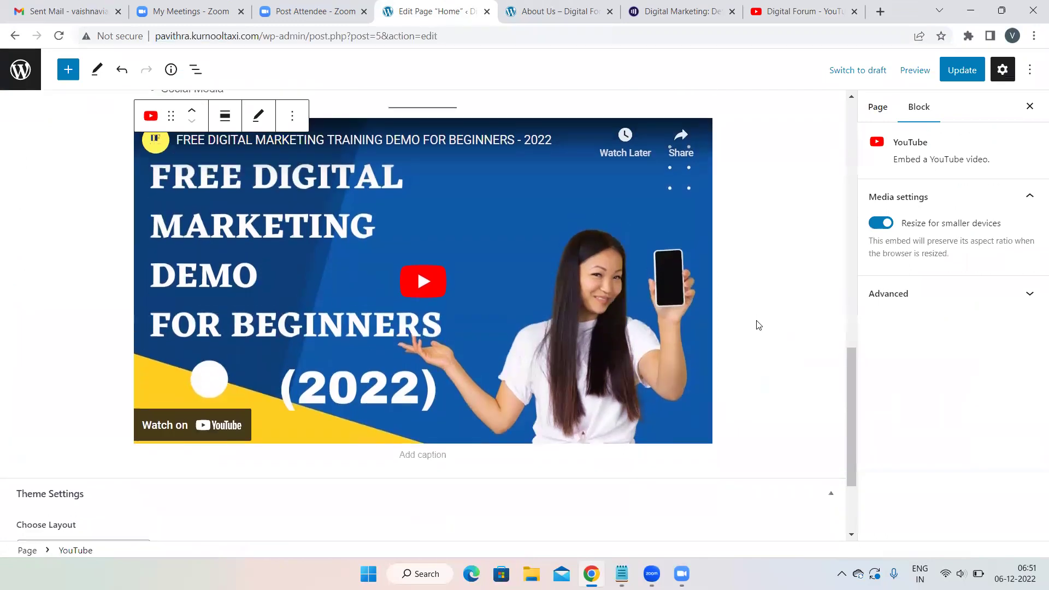
pyautogui.click(785, 315)
pyautogui.scroll(-2, 785, 314)
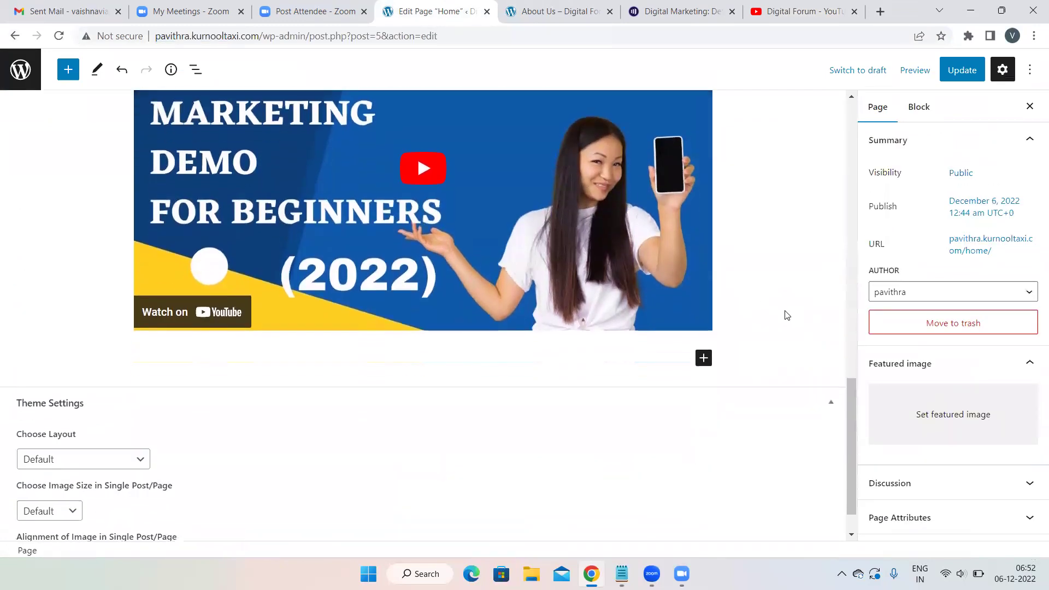
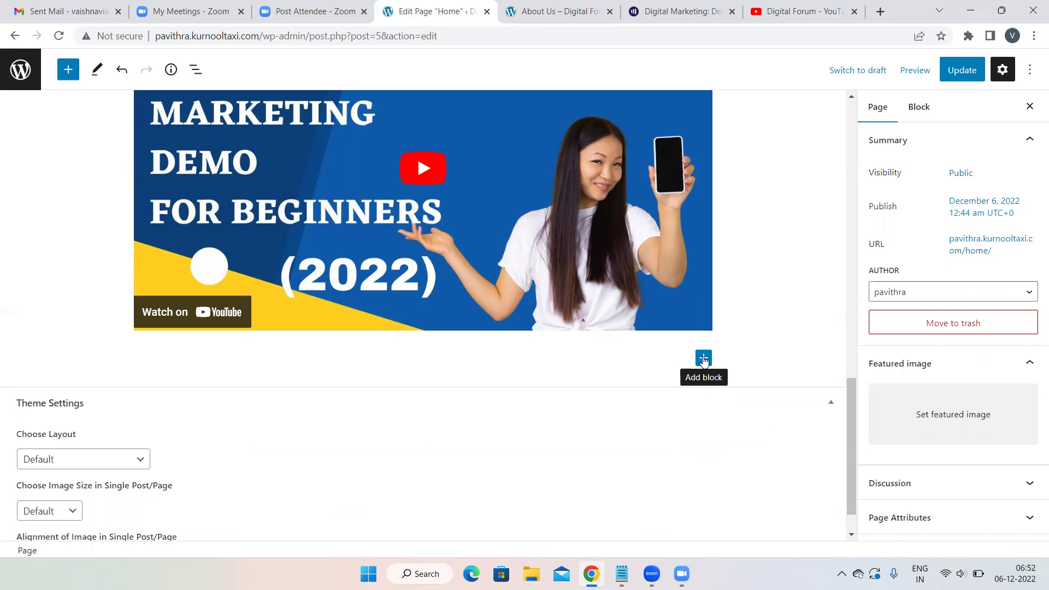
pyautogui.click(703, 359)
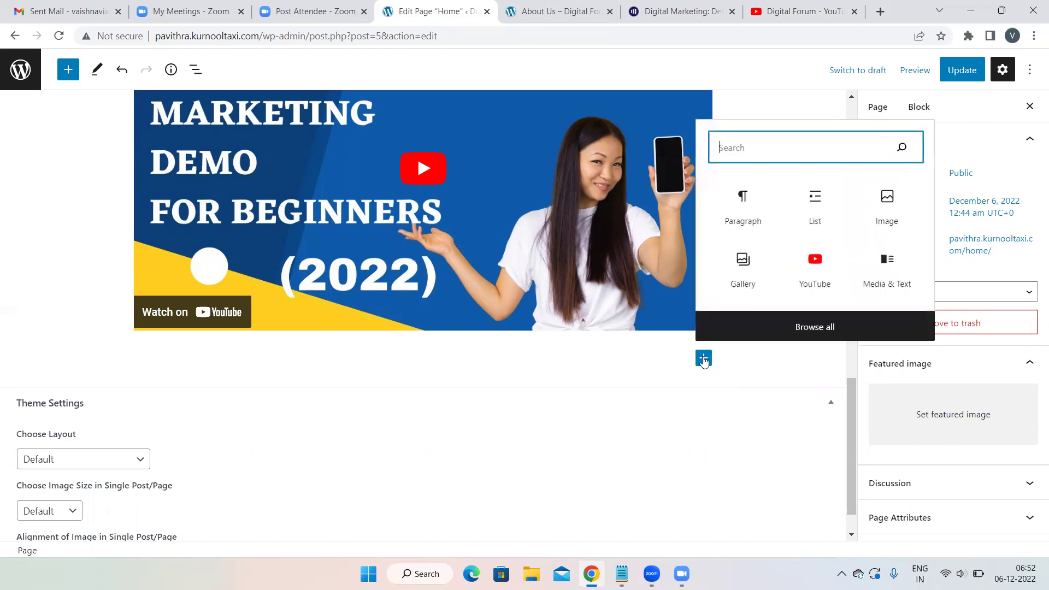
pyautogui.click(812, 324)
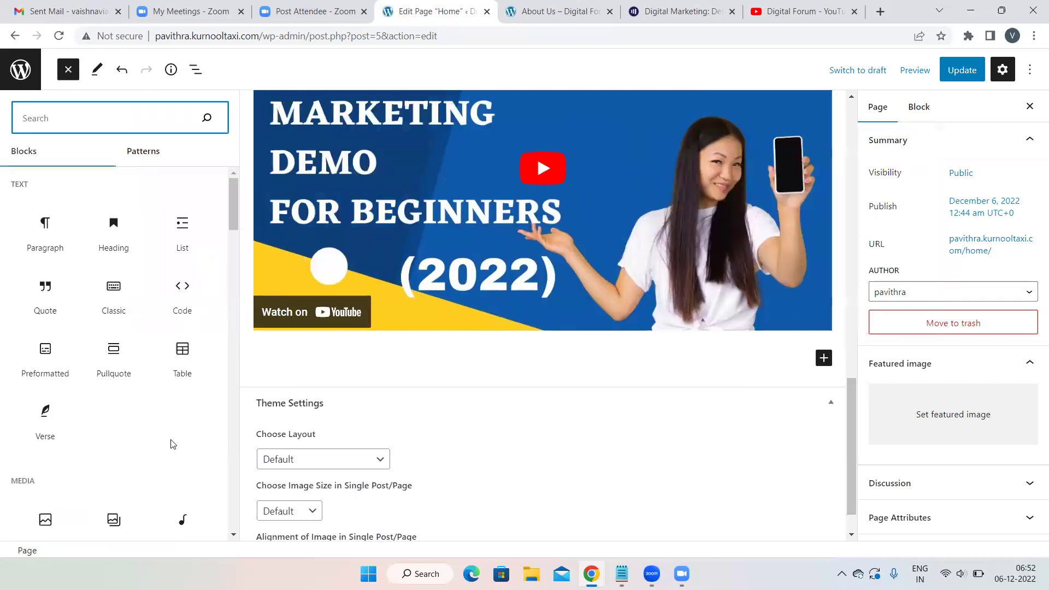
pyautogui.scroll(-5, 165, 443)
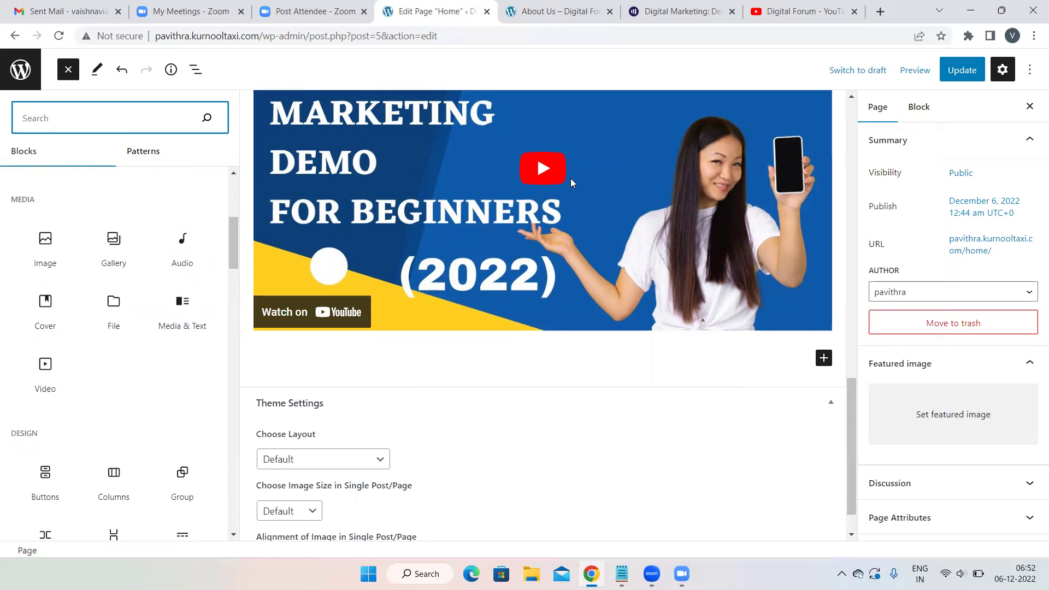
pyautogui.moveTo(34, 365)
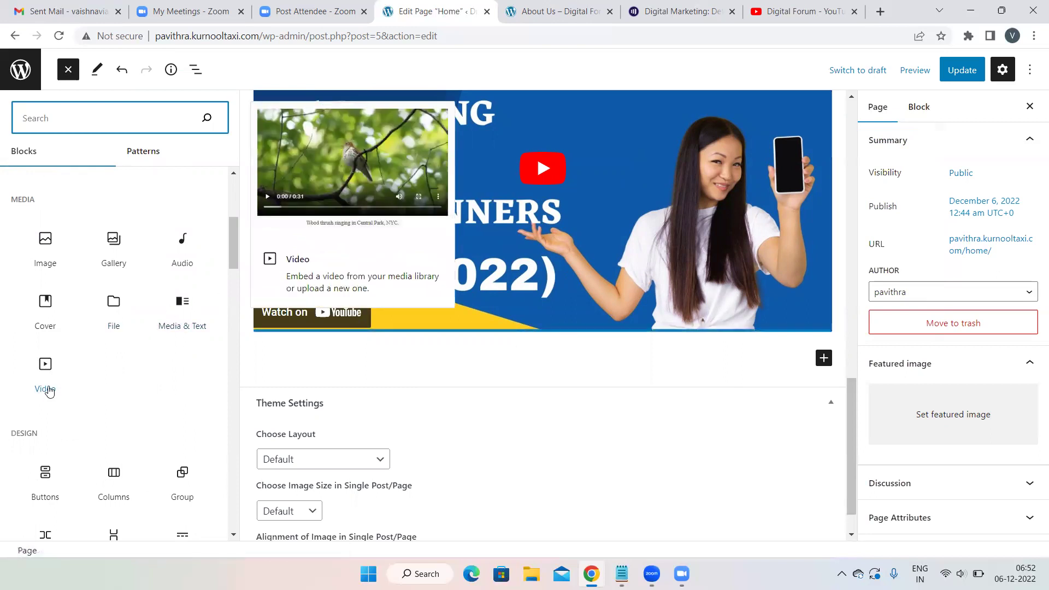
pyautogui.click(46, 366)
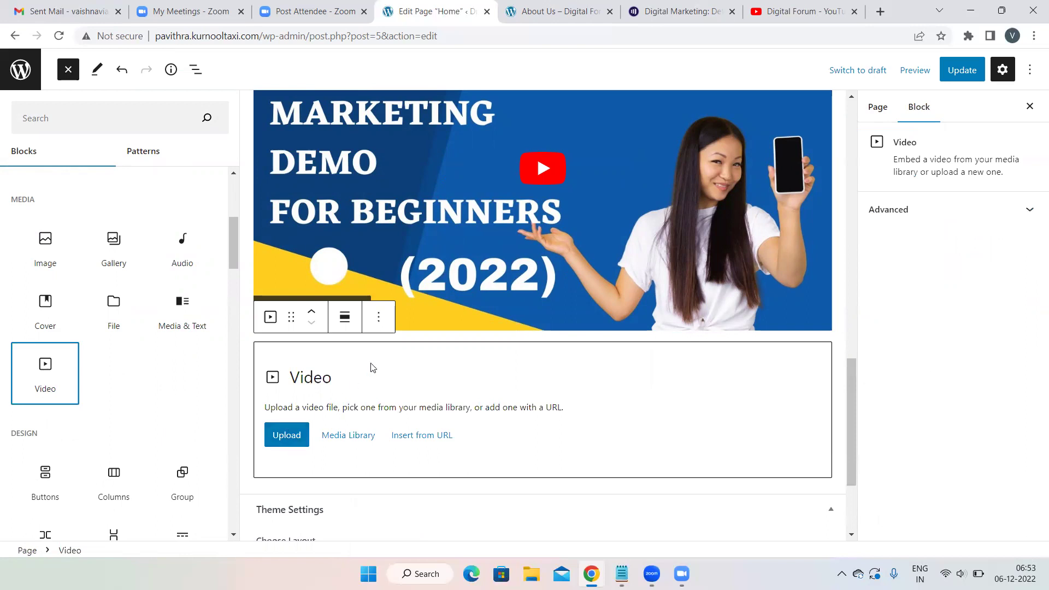
pyautogui.scroll(-2, 487, 356)
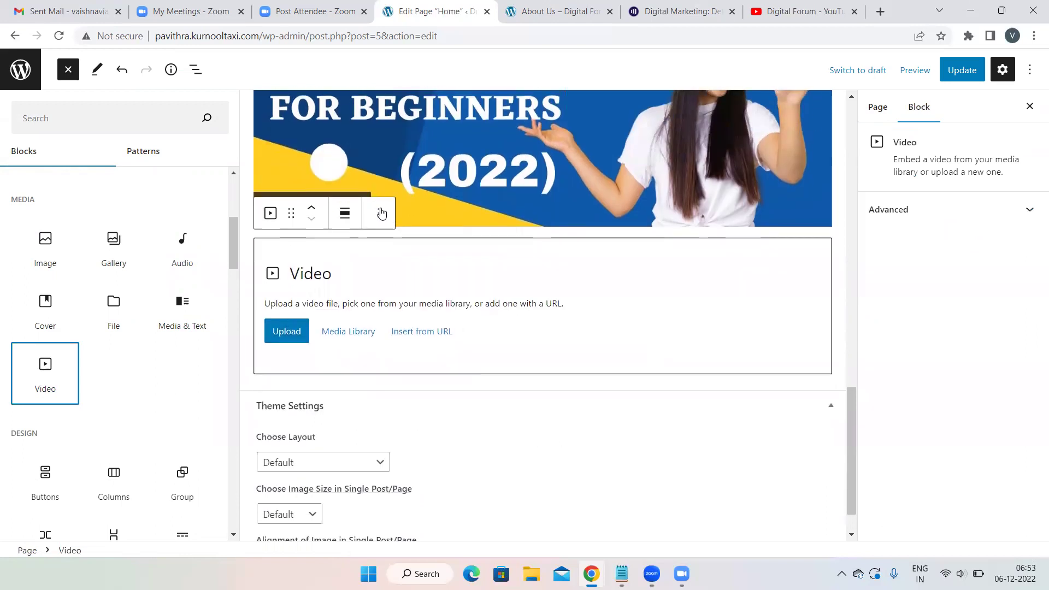
# - Remove the empty Video block below the YouTube embed
pyautogui.click(379, 213)
pyautogui.click(261, 216)
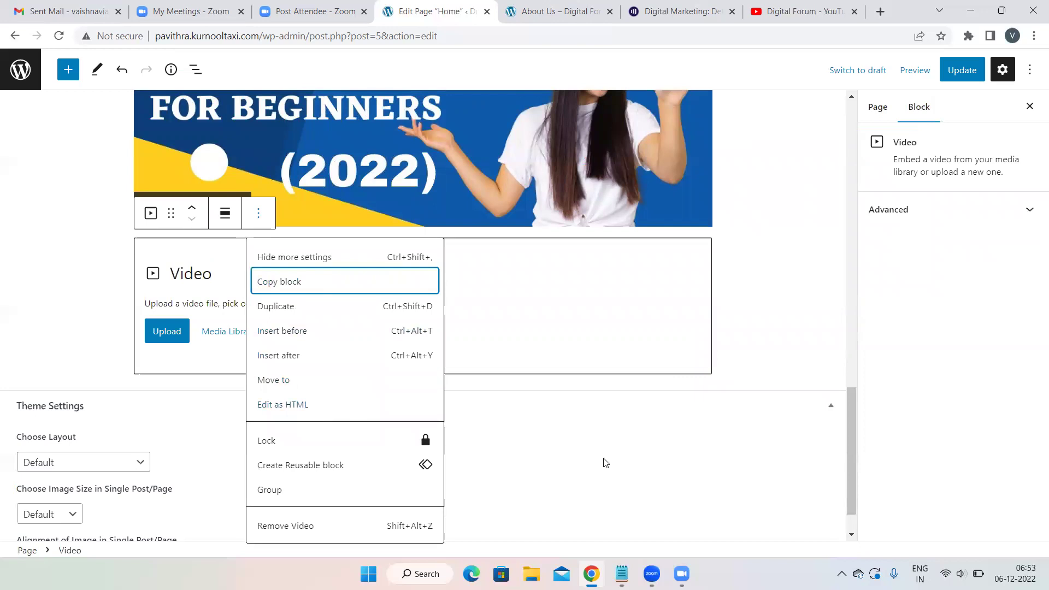
pyautogui.click(284, 525)
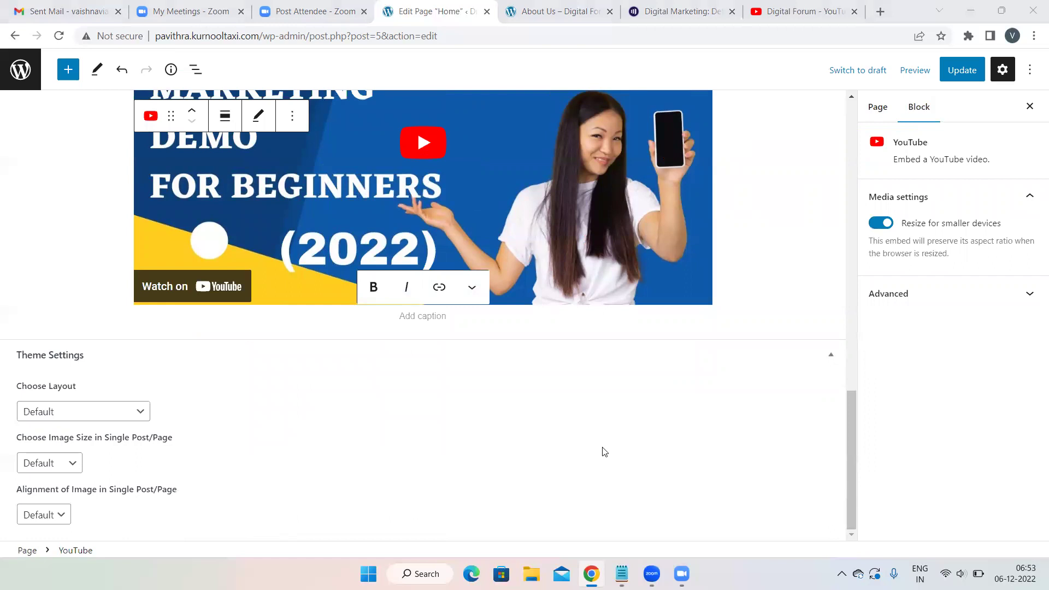
# - Search the full block library for "butt" and insert a Buttons block below the YouTube embed
pyautogui.click(762, 313)
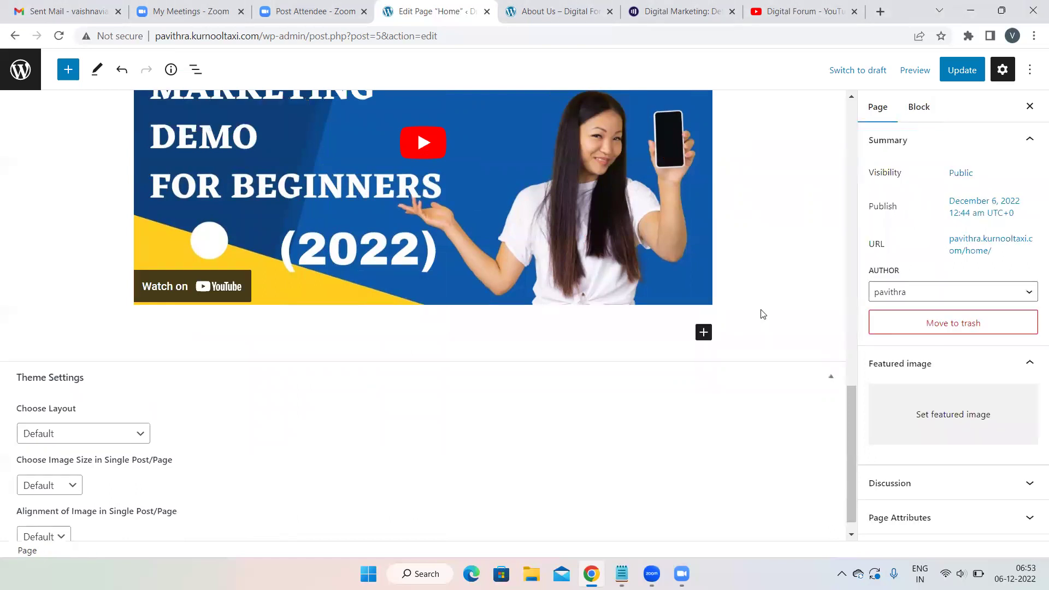
pyautogui.click(705, 332)
pyautogui.click(819, 304)
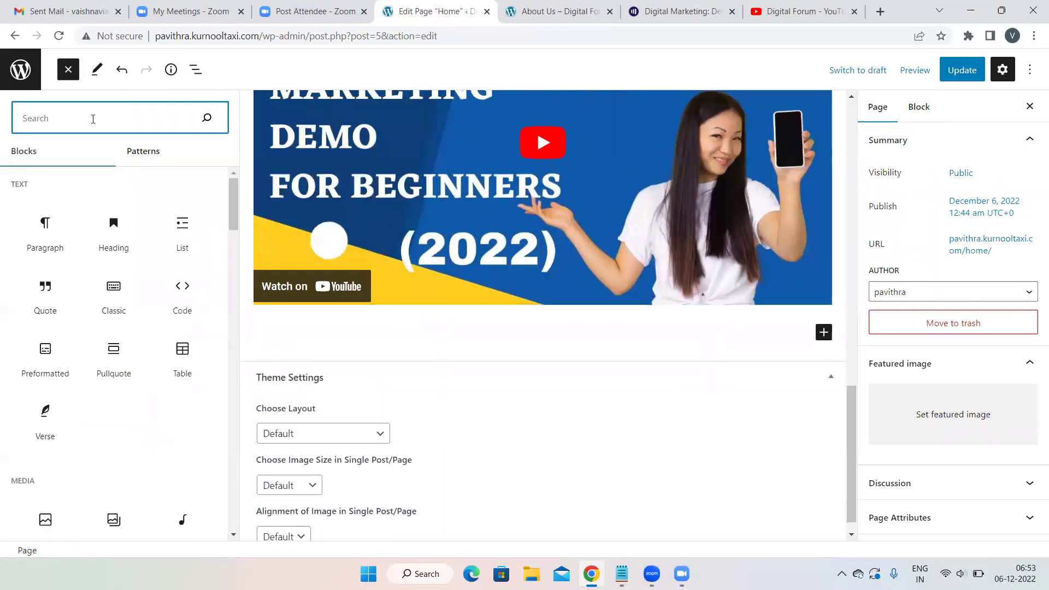
pyautogui.write('butt')
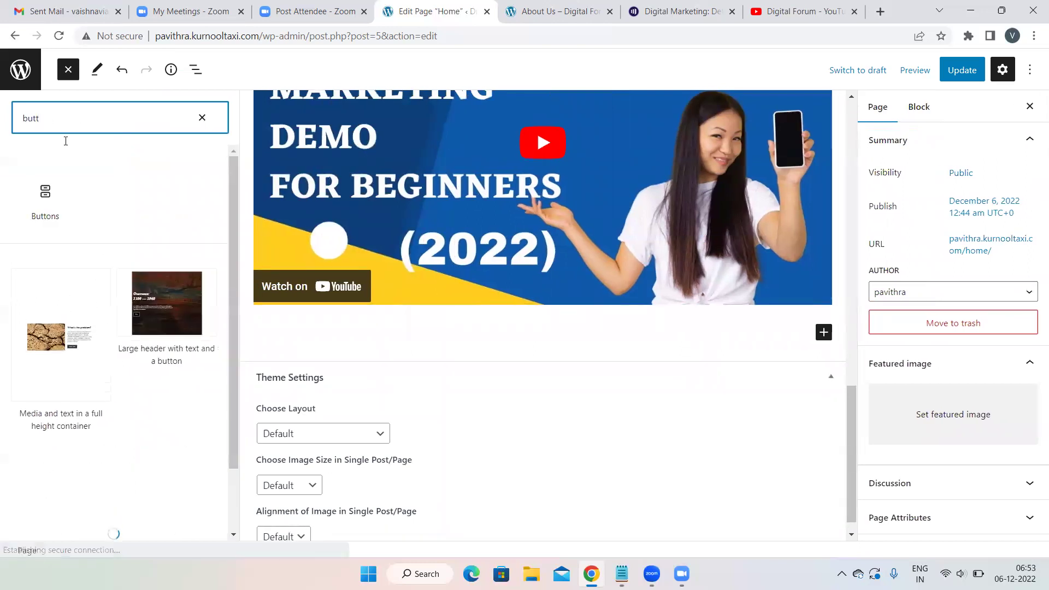
pyautogui.click(46, 213)
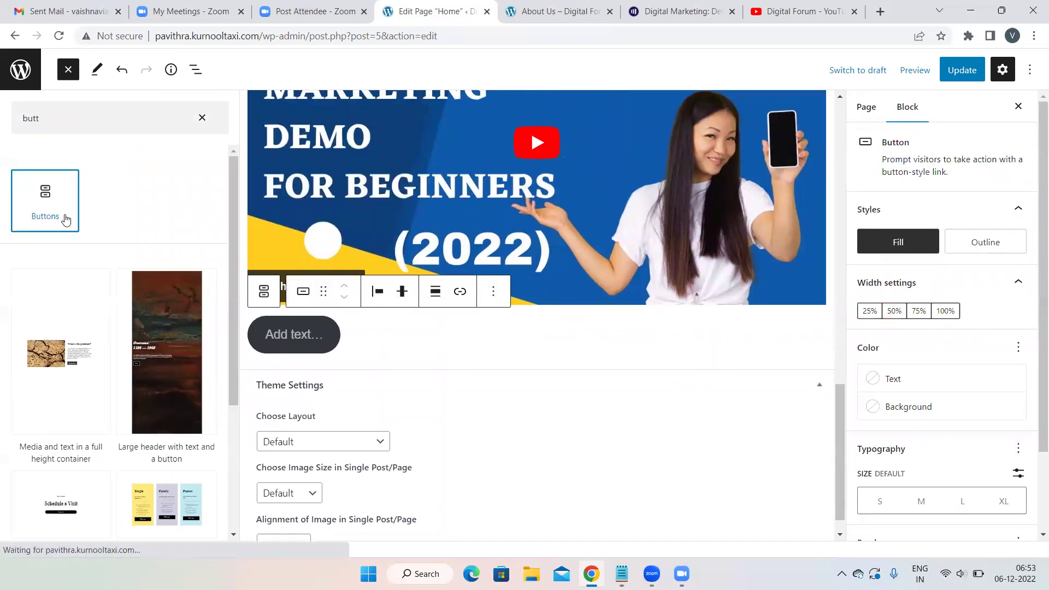
pyautogui.scroll(-1, 558, 371)
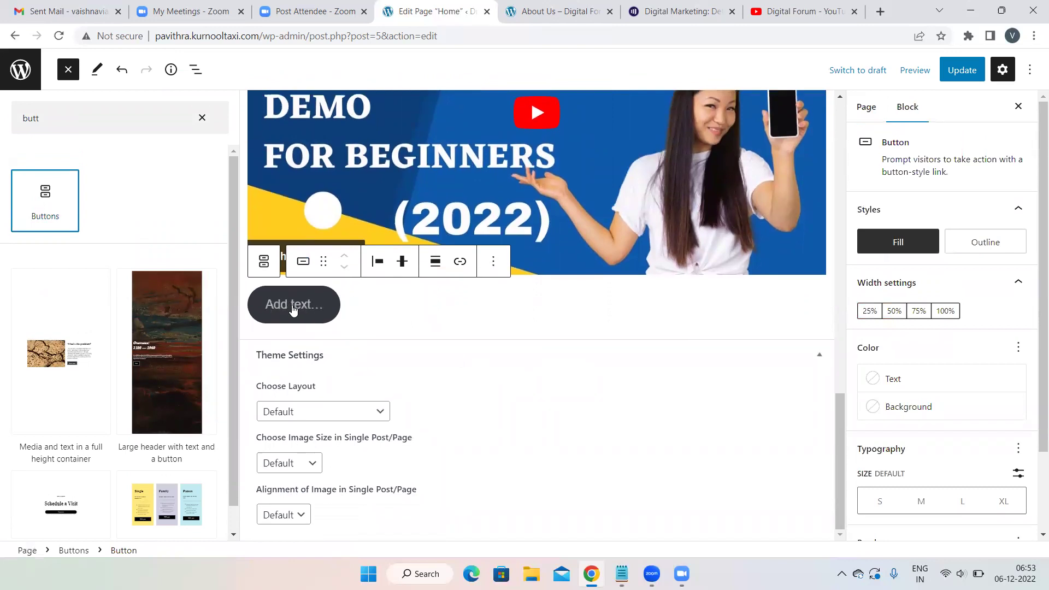
pyautogui.click(202, 119)
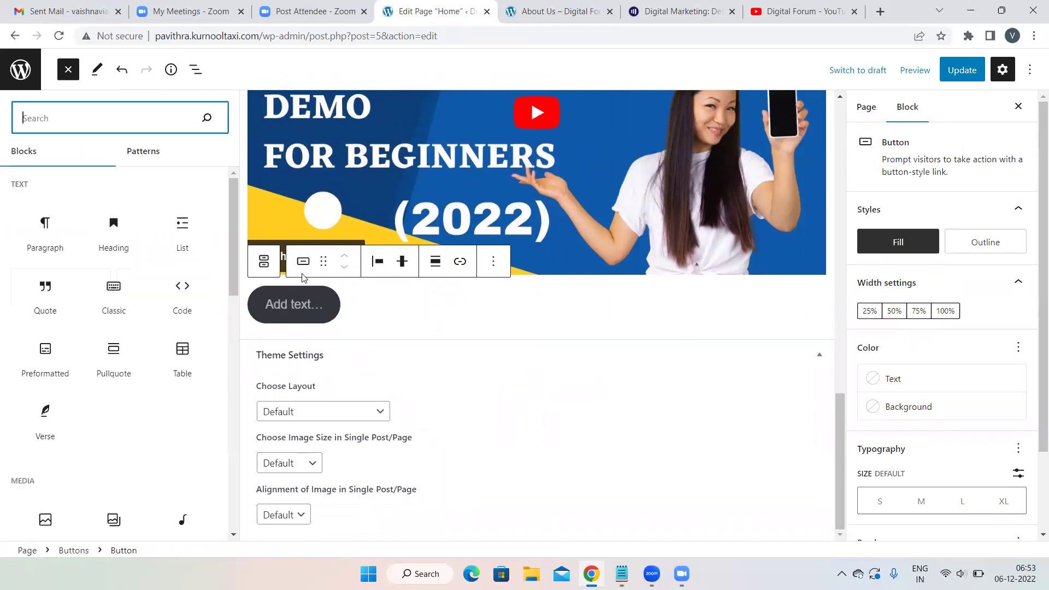
# - Label the new button "Read More"
pyautogui.click(282, 307)
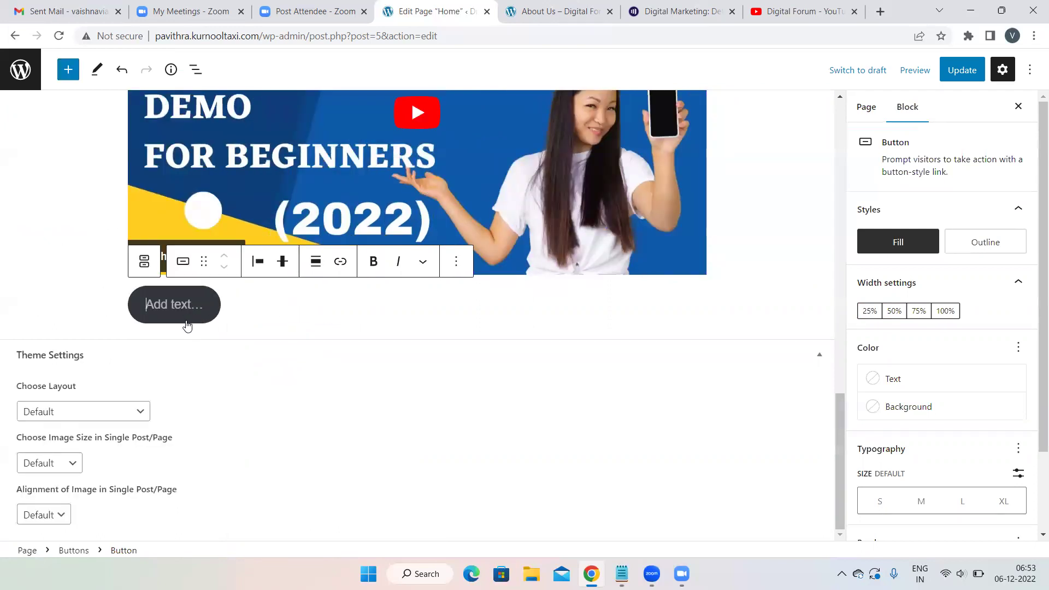
pyautogui.write('Read')
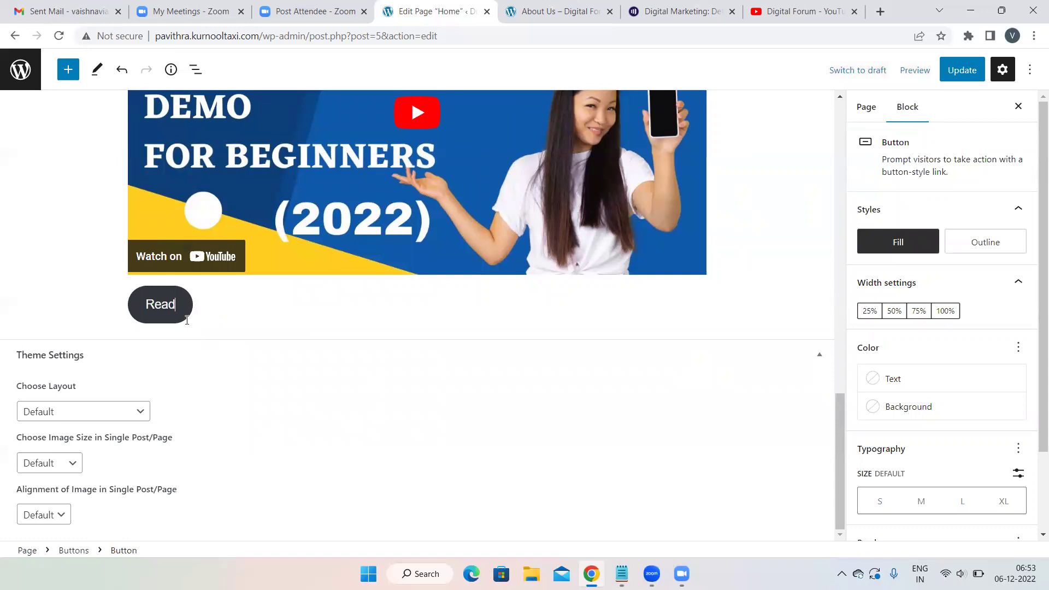
pyautogui.write(' More')
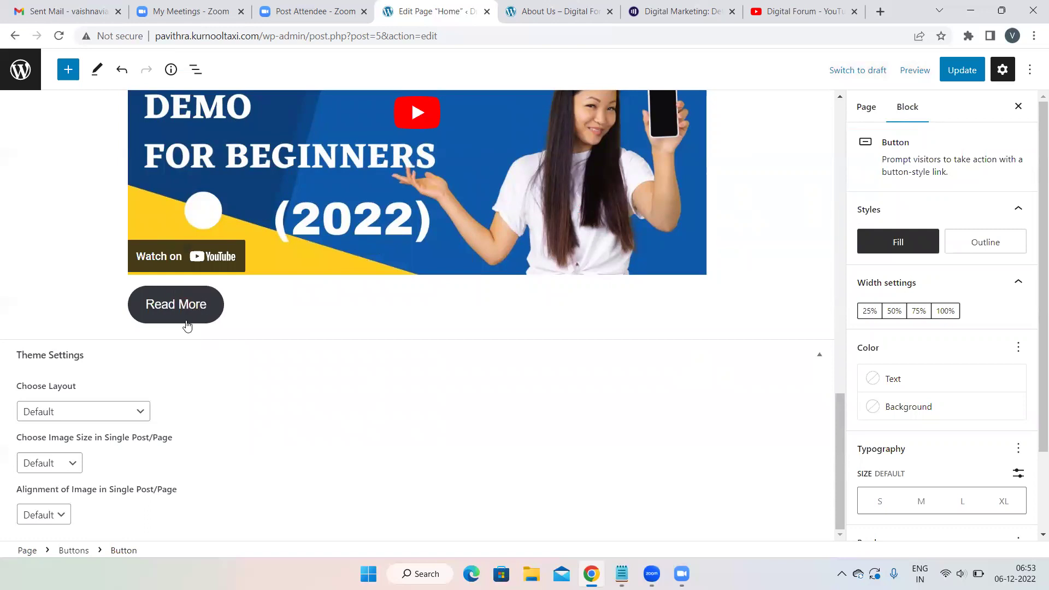
# - Replace the label of the button below the YouTube video with "Learn More"
pyautogui.press('BackSpace')
pyautogui.press('BackSpace')
pyautogui.press('BackSpace')
pyautogui.press('BackSpace')
pyautogui.press('BackSpace')
pyautogui.press('BackSpace')
pyautogui.press('BackSpace')
pyautogui.press('BackSpace')
pyautogui.press('BackSpace')
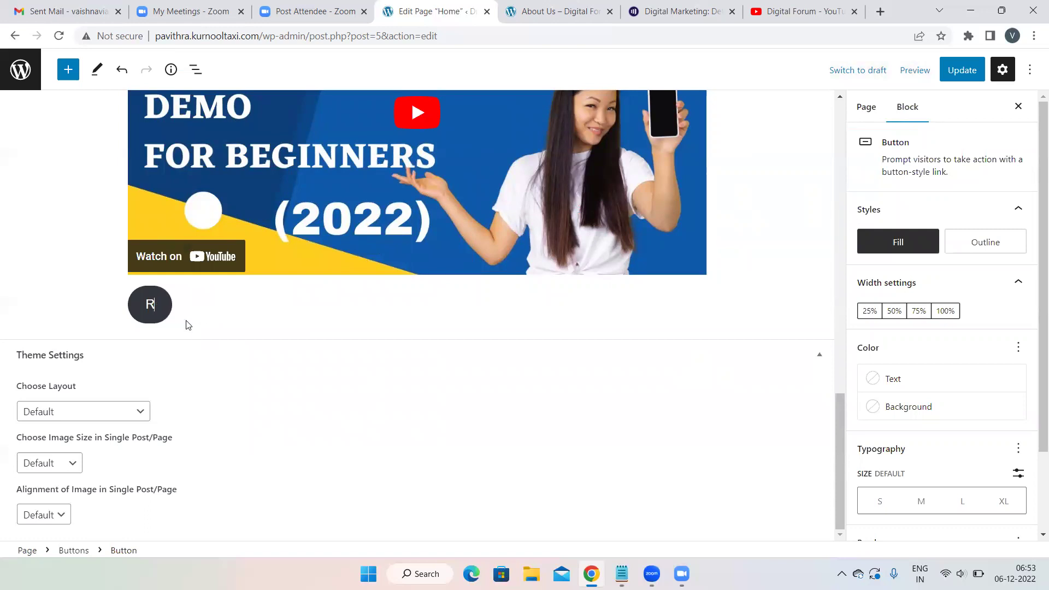
pyautogui.write('Lea')
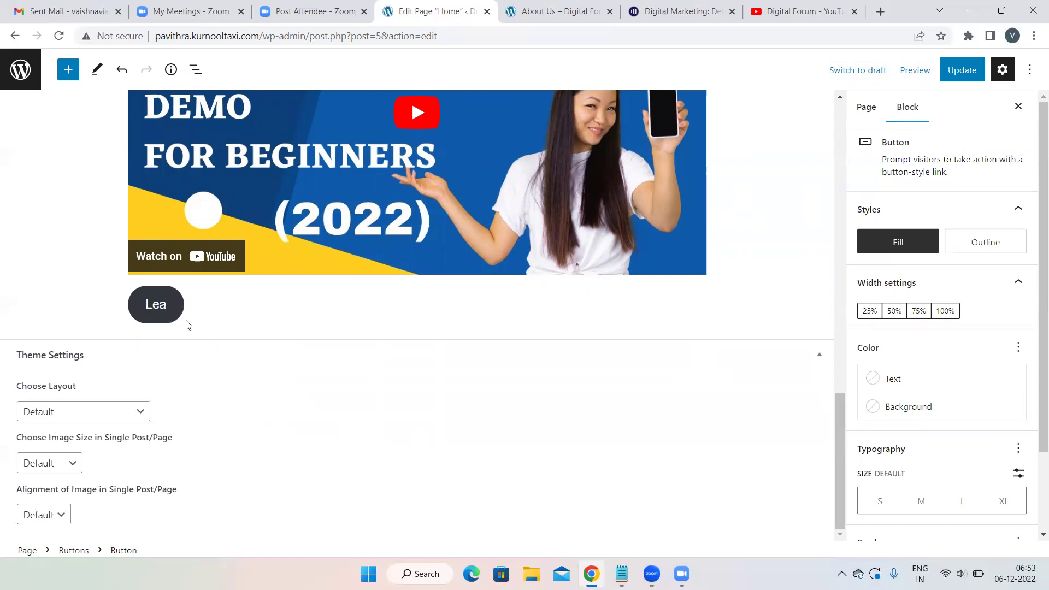
pyautogui.write('rn More')
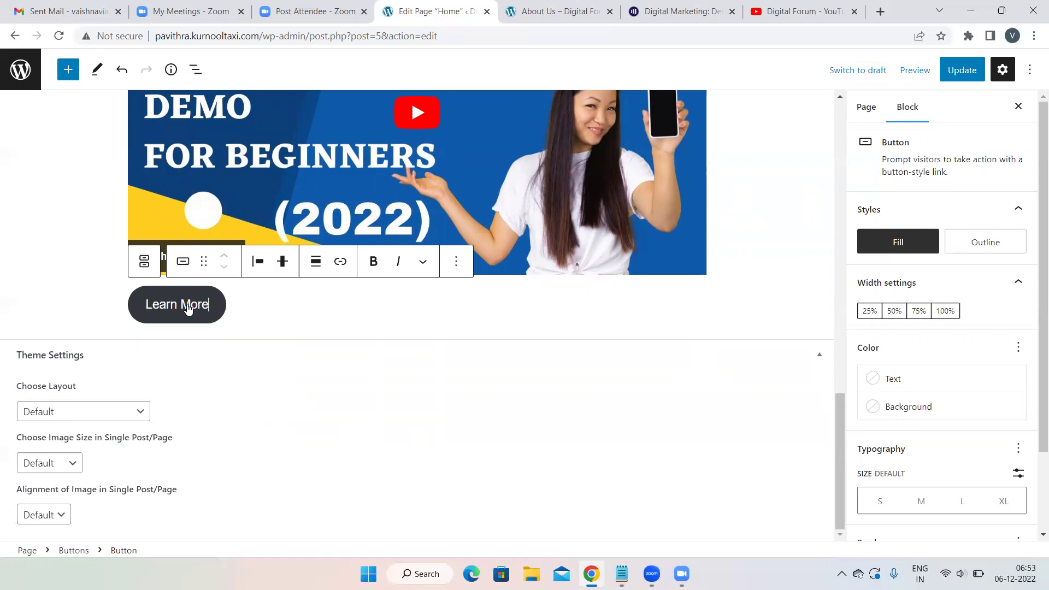
# - Make the whole "Learn More" button label bold
pyautogui.click(374, 266)
pyautogui.moveTo(213, 309); pyautogui.dragTo(143, 304)
pyautogui.click(374, 263)
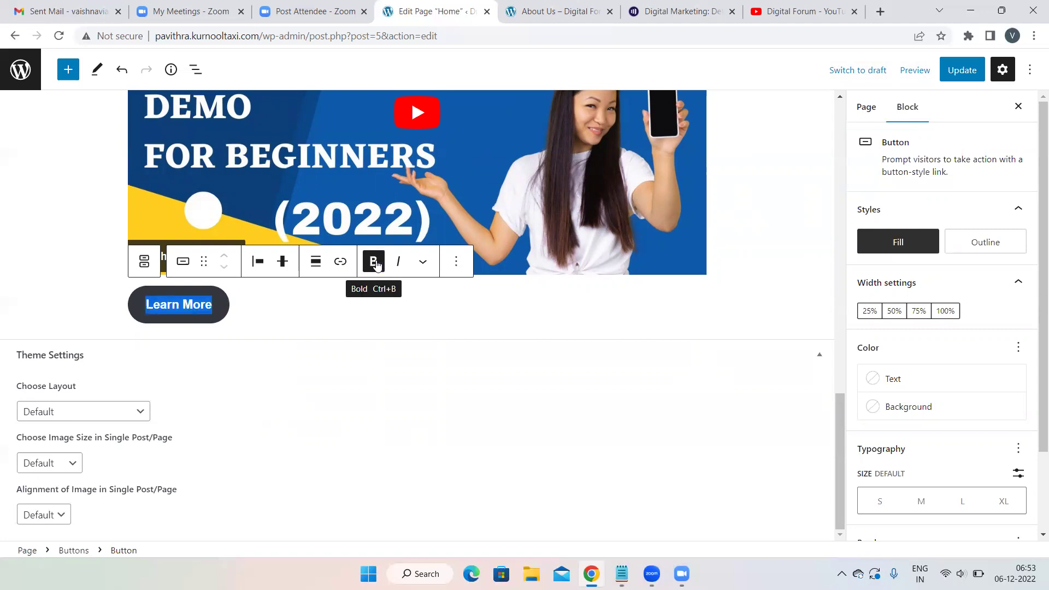
pyautogui.press('Right')
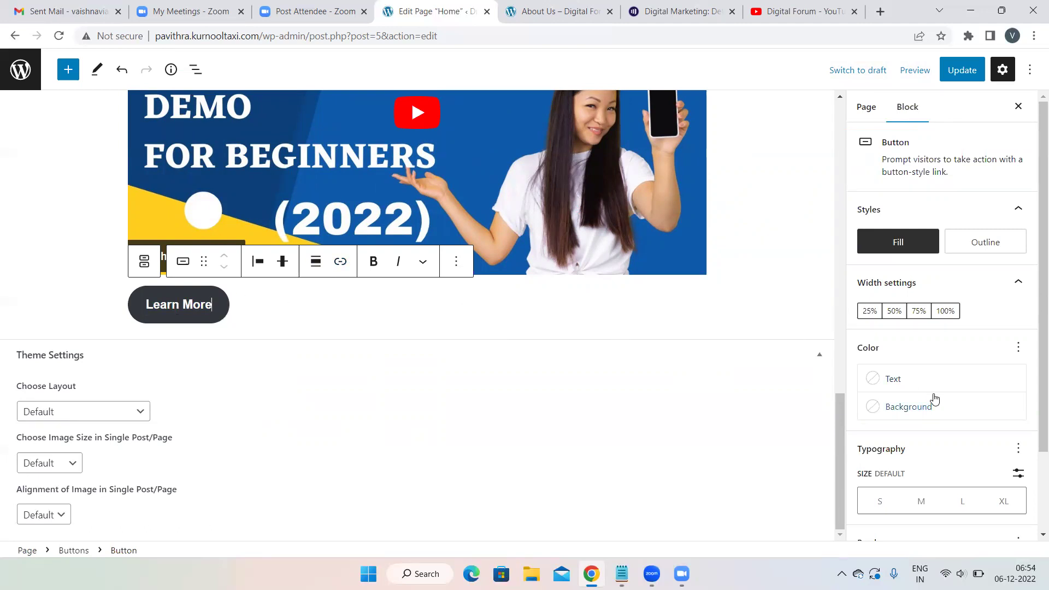
# - Set the Learn More button's text color to the theme's Yellow (F4A024)
pyautogui.scroll(-2, 939, 385)
pyautogui.click(909, 298)
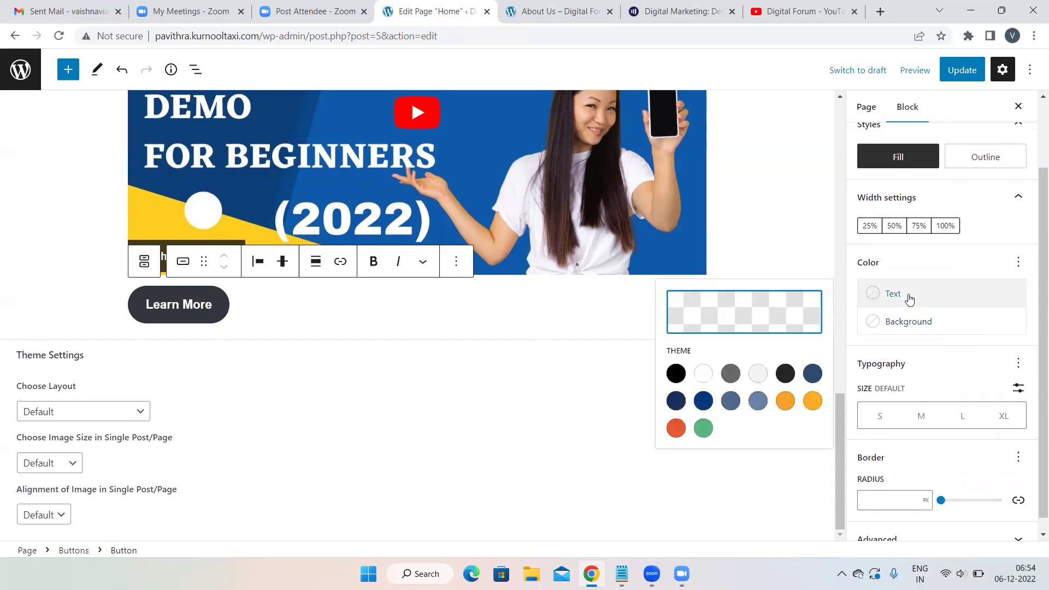
pyautogui.click(785, 402)
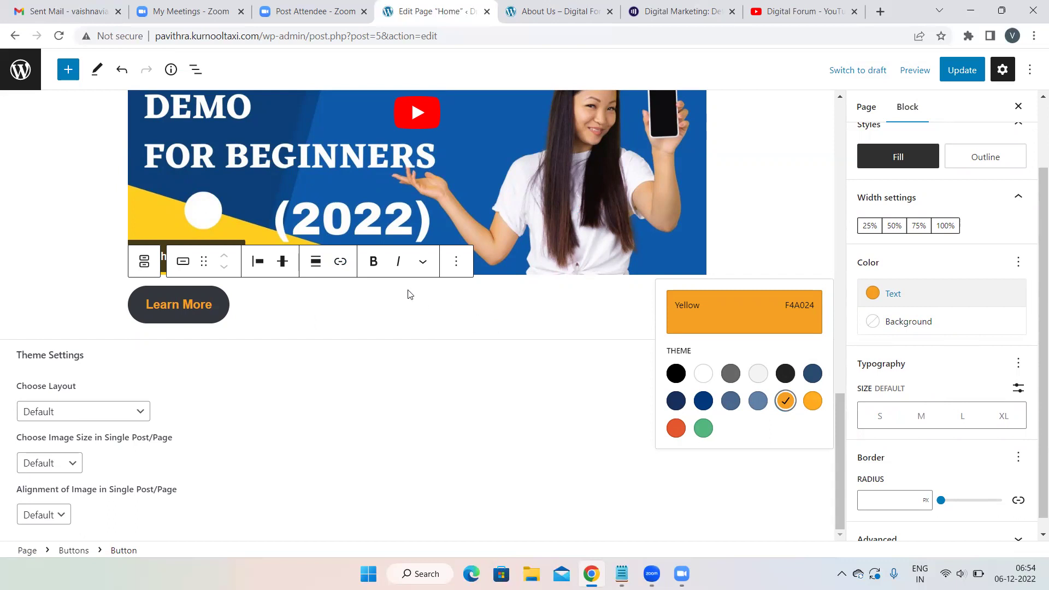
# - Link the Learn More button to the site's About Us page, using the address of the already open About Us page
pyautogui.click(340, 263)
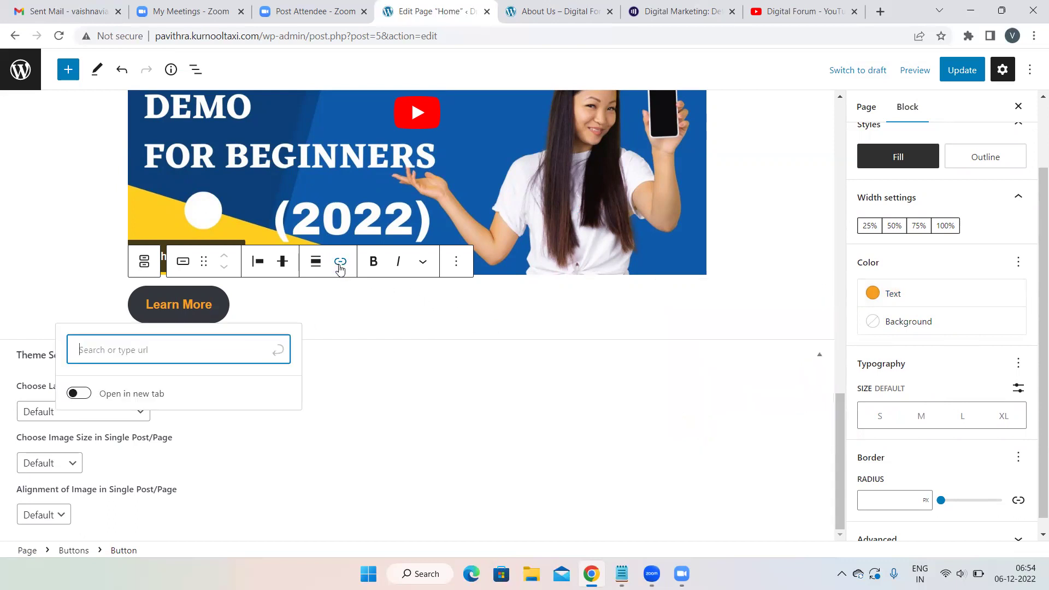
pyautogui.click(541, 10)
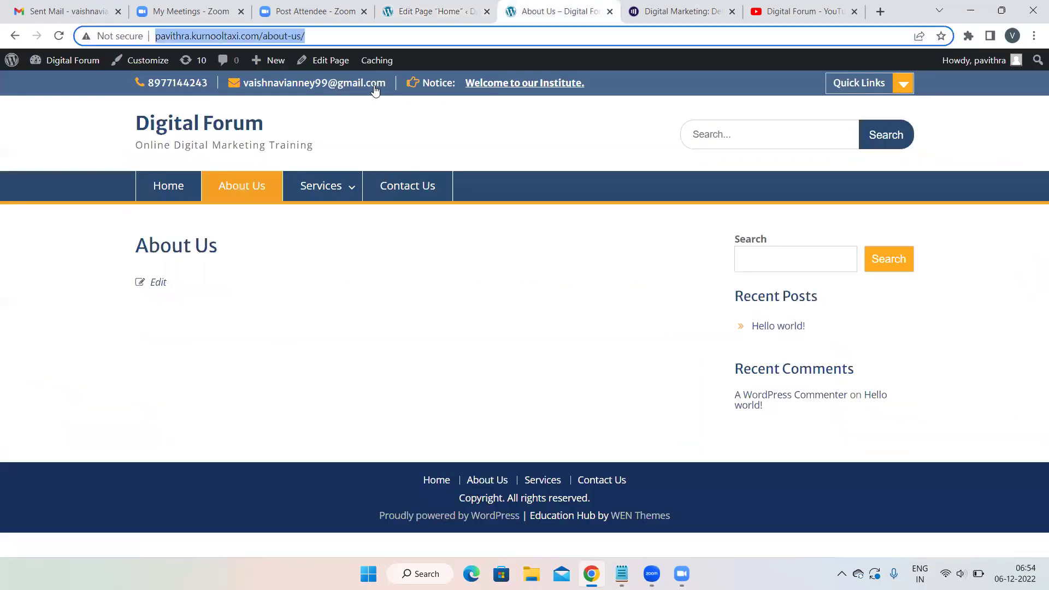
pyautogui.click(430, 11)
pyautogui.write('http://pavithra.kurnooltaxi.com/about-us/')
pyautogui.press('Return')
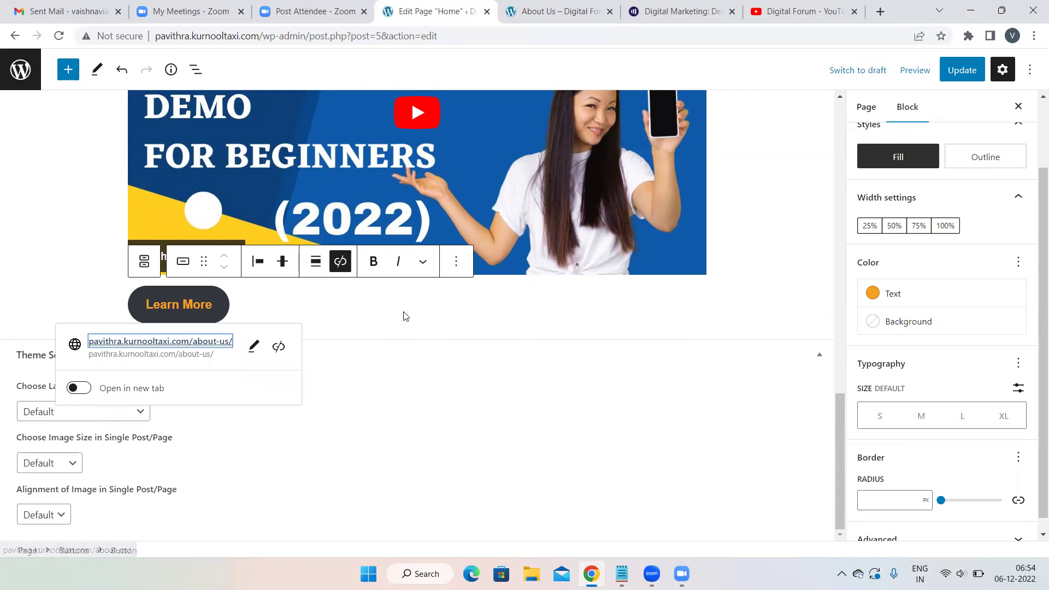
pyautogui.click(352, 320)
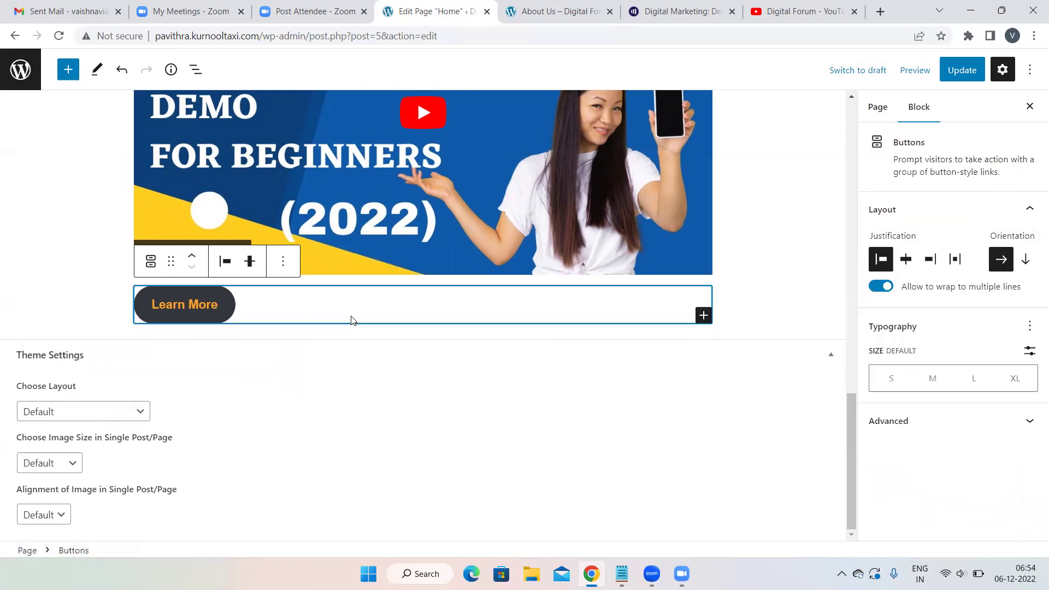
# - Insert a Page Break block from the full block library below the Learn More button
pyautogui.click(755, 328)
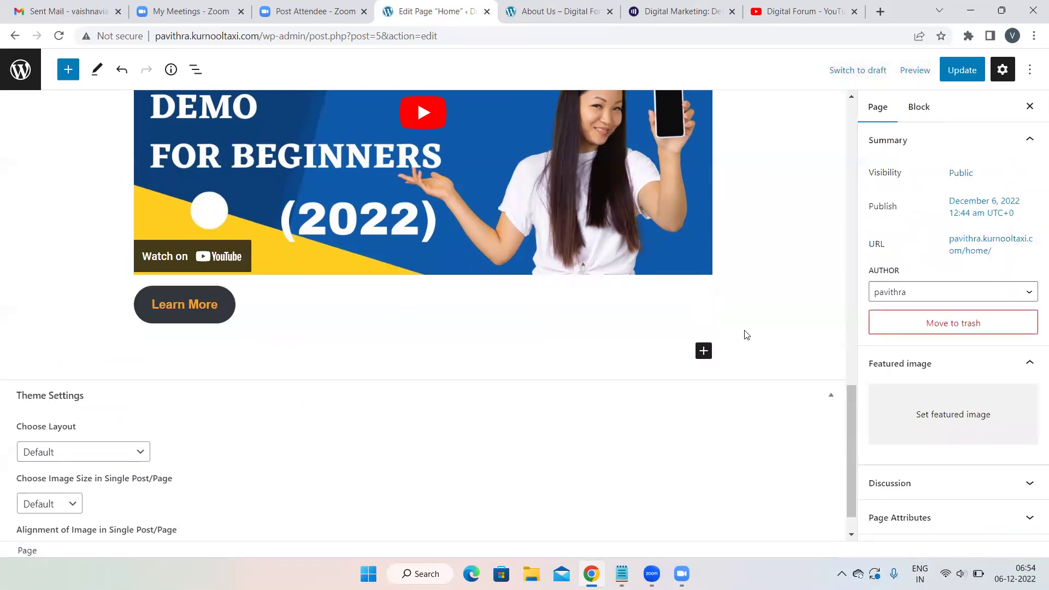
pyautogui.click(704, 352)
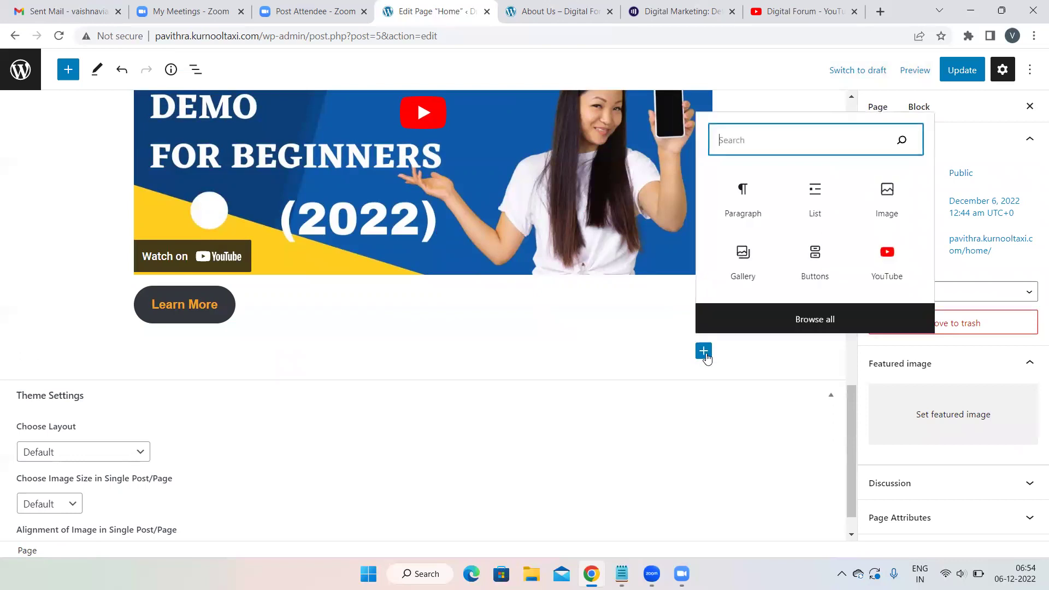
pyautogui.click(789, 328)
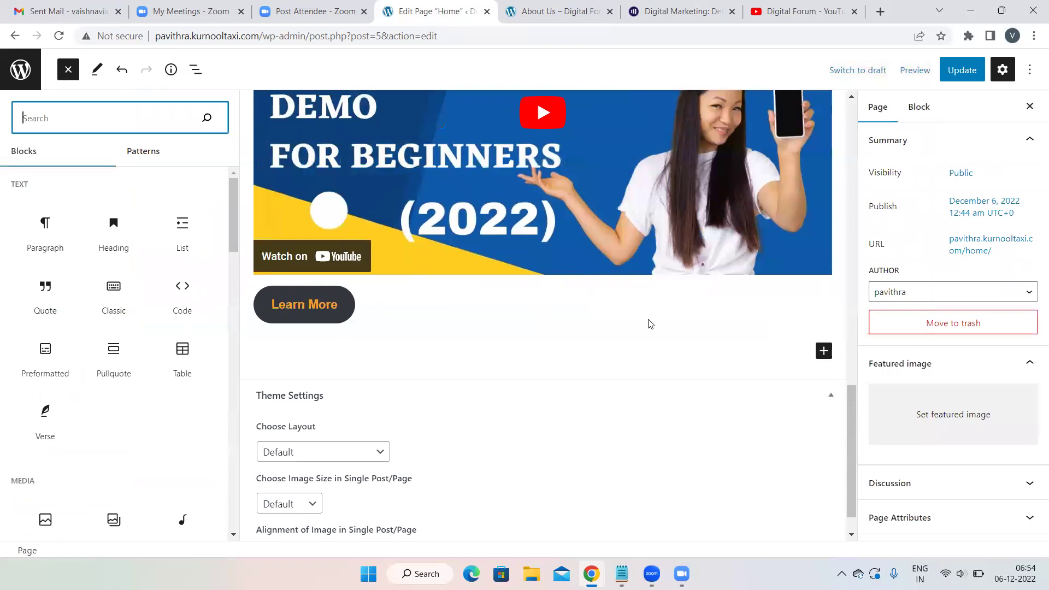
pyautogui.scroll(-1, 49, 436)
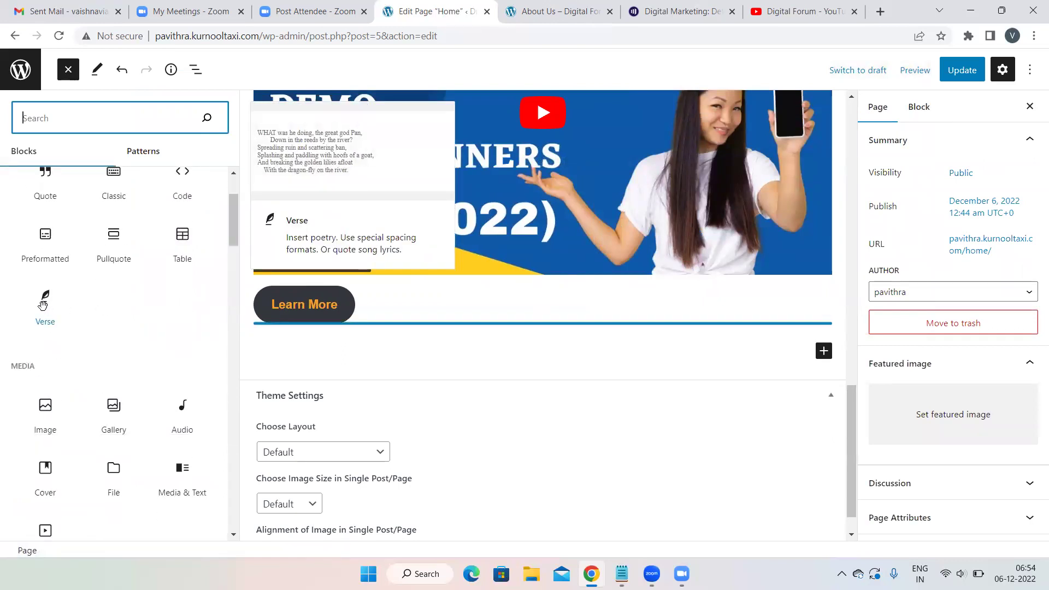
pyautogui.scroll(-2, 43, 305)
pyautogui.scroll(-4, 43, 305)
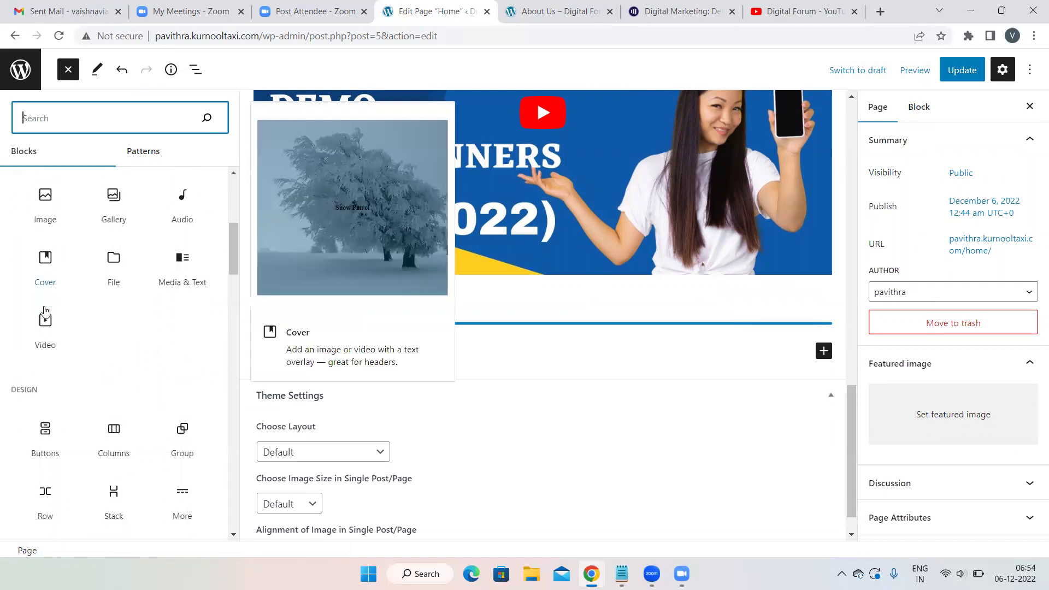
pyautogui.scroll(-3, 43, 305)
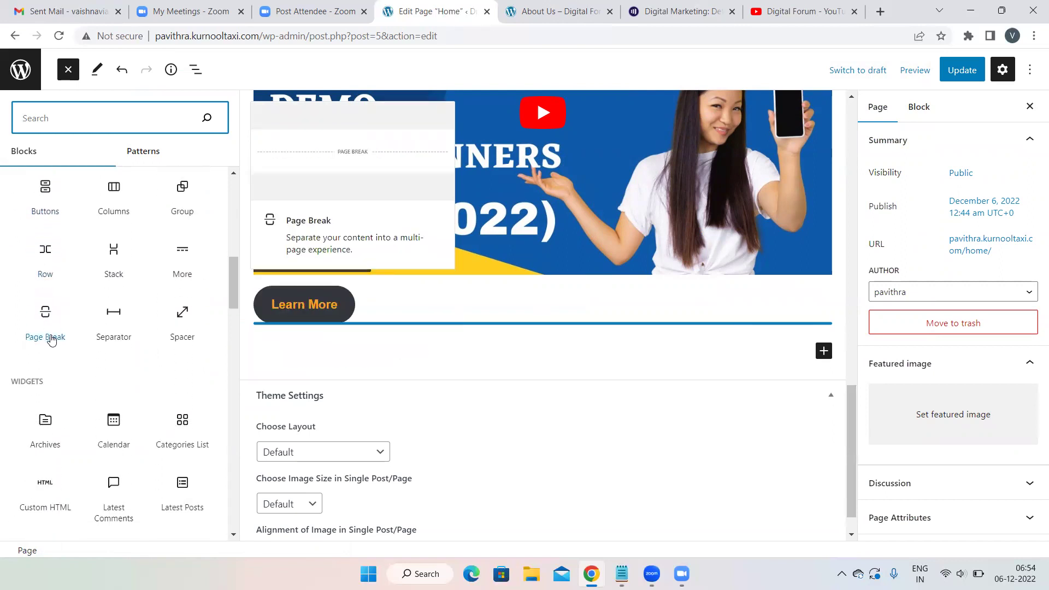
pyautogui.click(47, 333)
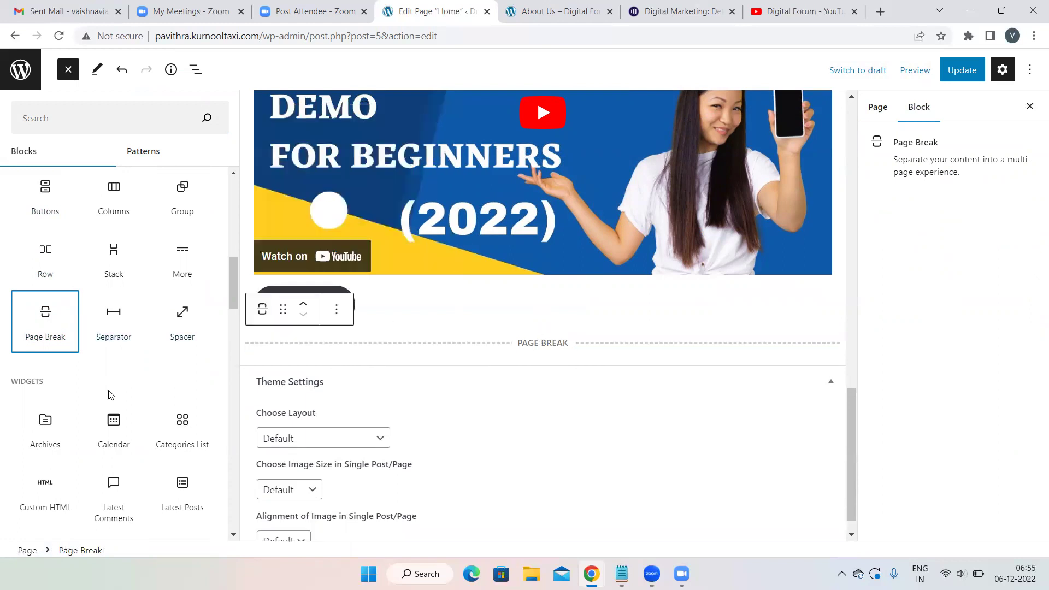
# - Look through the Widgets and Theme blocks in the block library, including Custom HTML and Social Icons
pyautogui.scroll(-3, 111, 395)
pyautogui.scroll(-4, 111, 394)
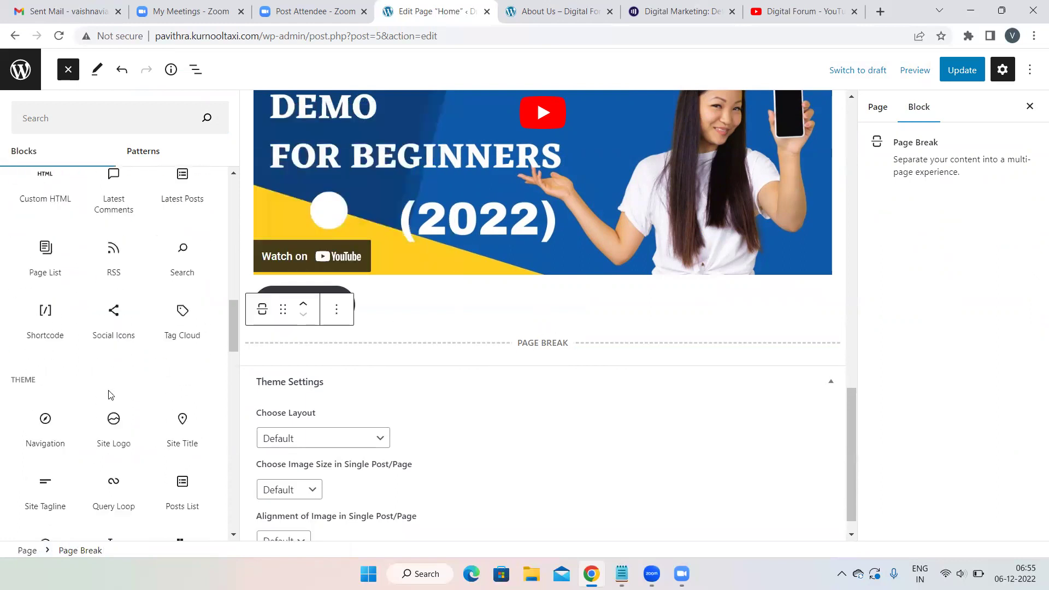
pyautogui.scroll(1, 111, 394)
pyautogui.scroll(1, 111, 394)
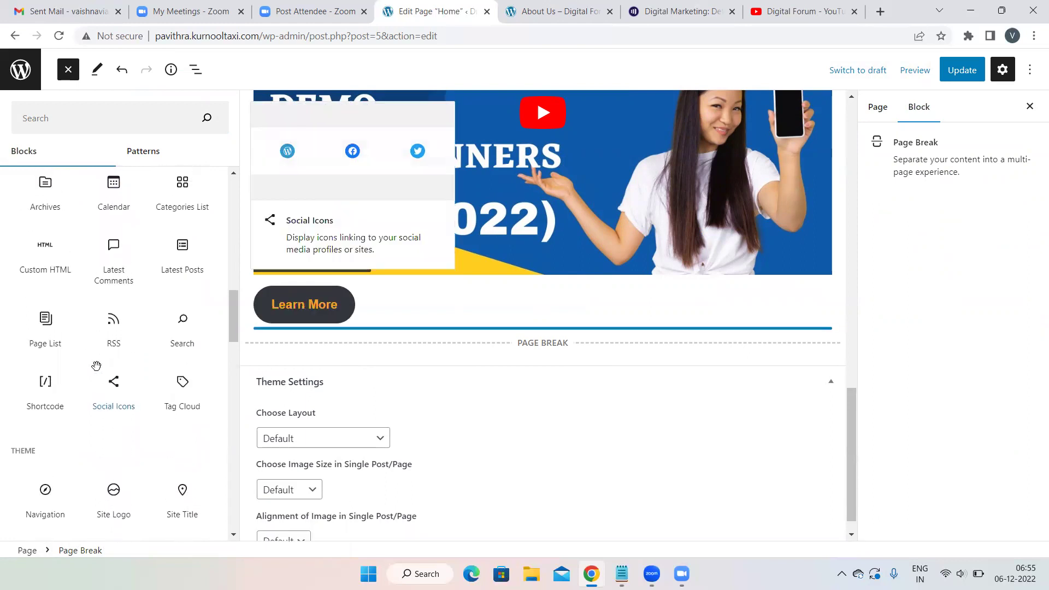
pyautogui.moveTo(72, 254)
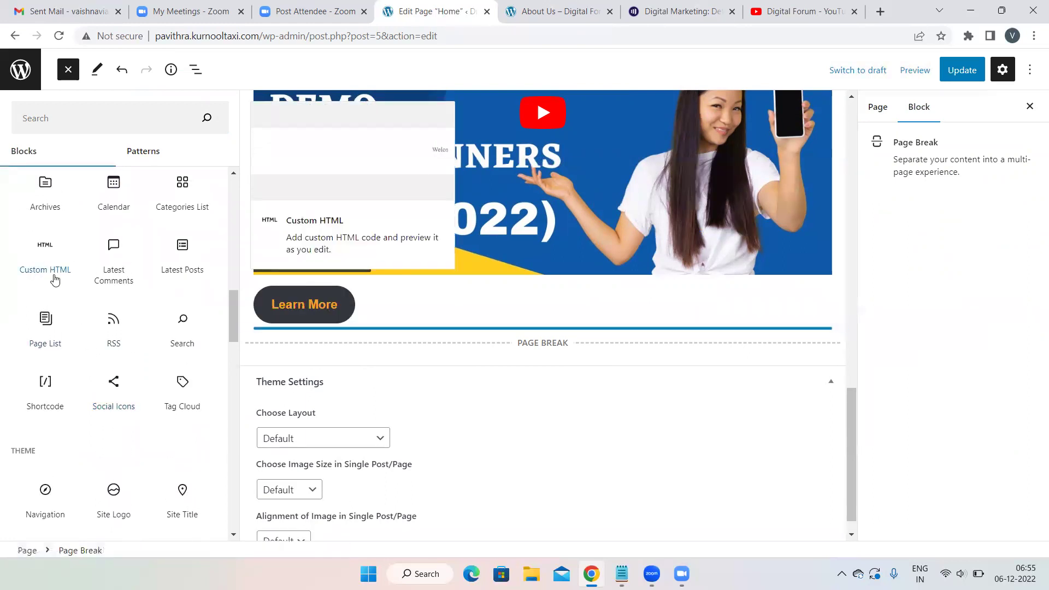
pyautogui.moveTo(109, 399)
pyautogui.scroll(-1, 111, 394)
pyautogui.scroll(-1, 110, 393)
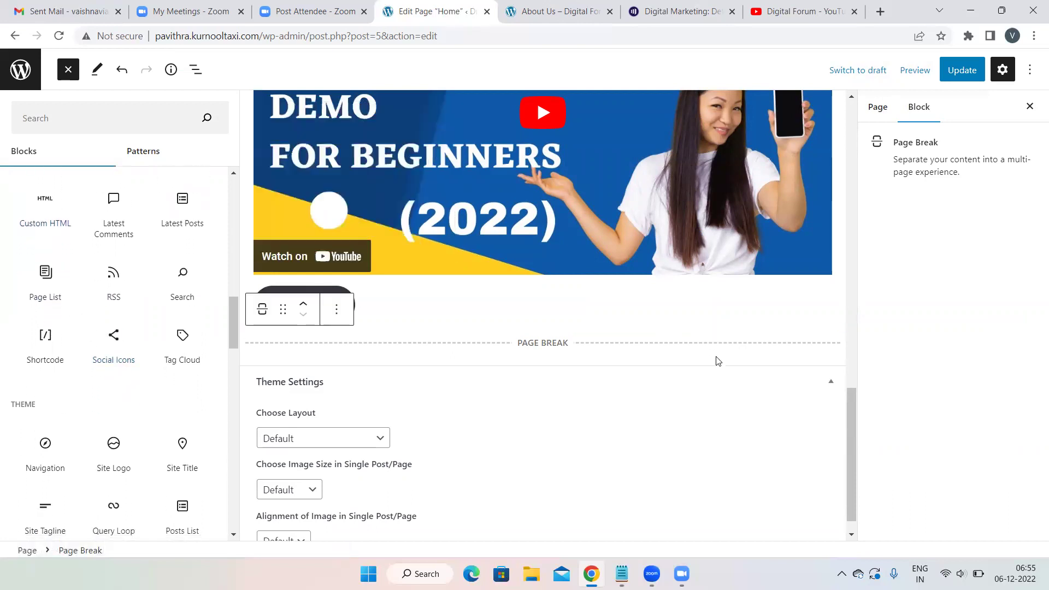
pyautogui.click(657, 347)
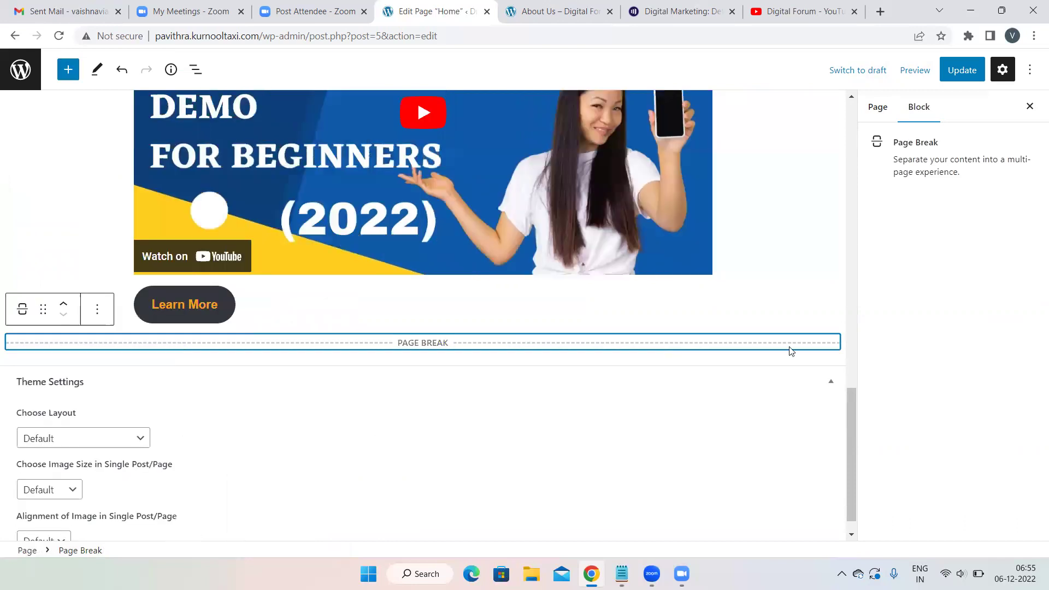
# - Insert a Social Icons block from the Widgets blocks below the page break
pyautogui.click(841, 347)
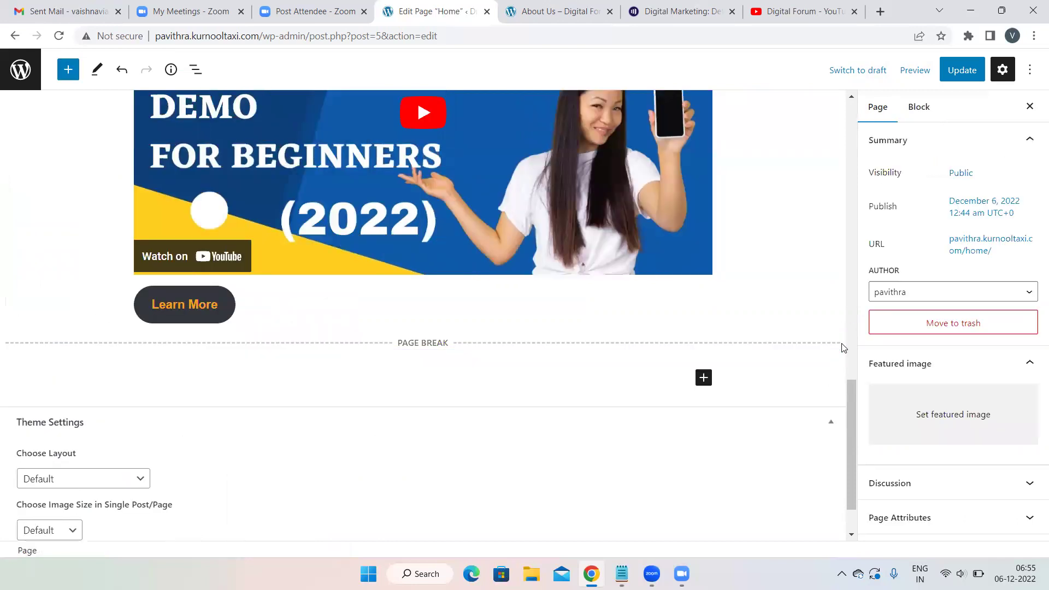
pyautogui.click(703, 377)
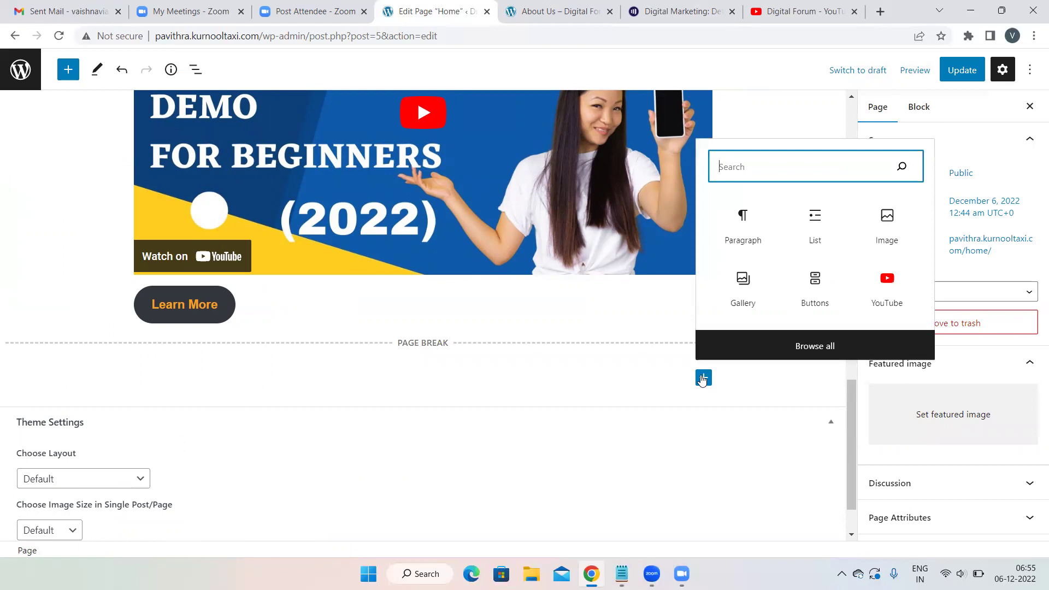
pyautogui.click(813, 350)
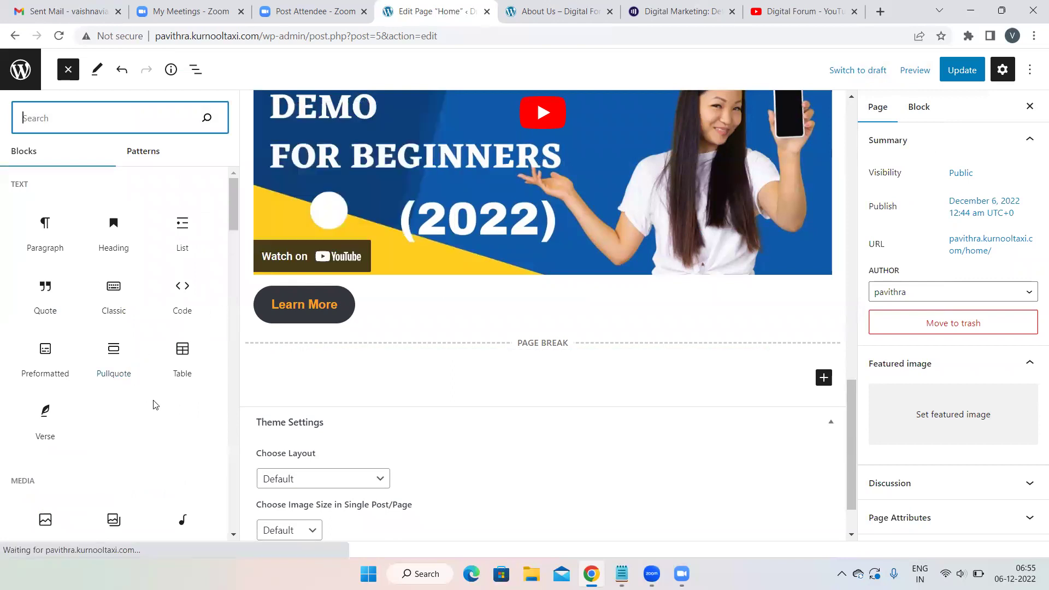
pyautogui.scroll(-3, 155, 404)
pyautogui.scroll(-5, 154, 404)
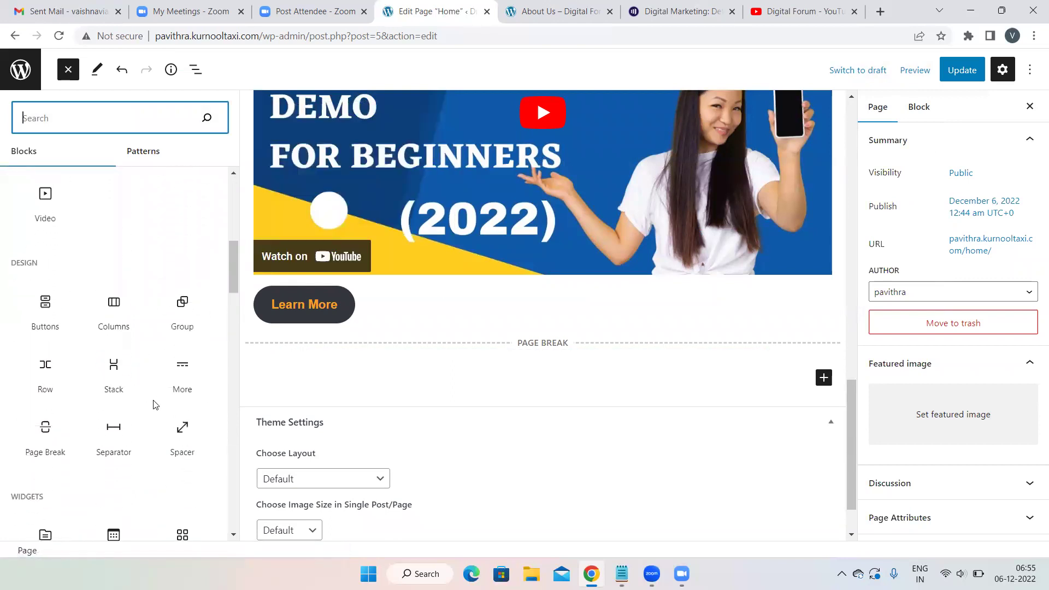
pyautogui.moveTo(154, 405)
pyautogui.scroll(-8, 152, 403)
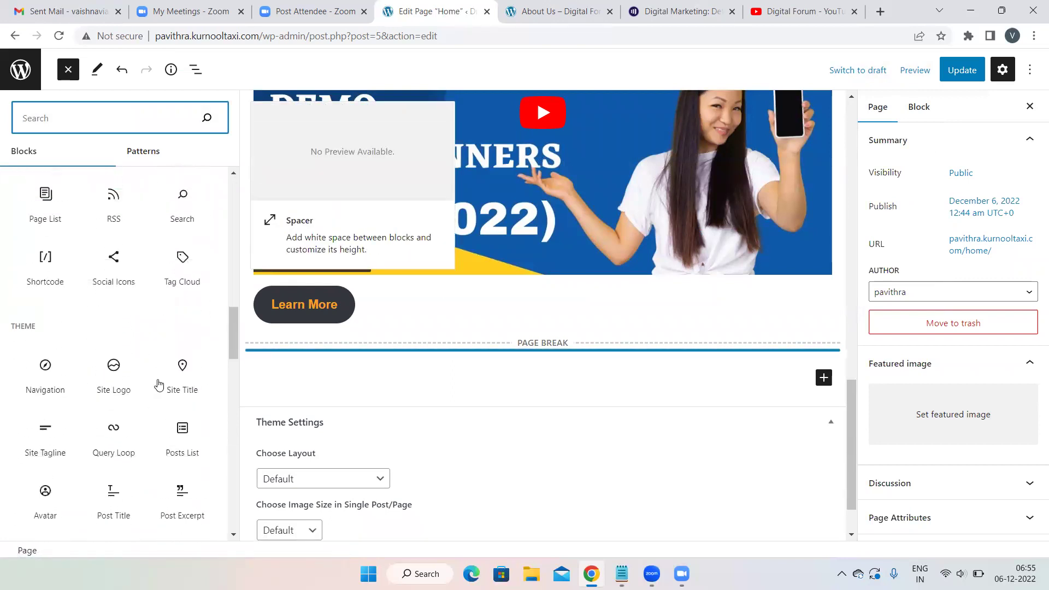
pyautogui.click(114, 265)
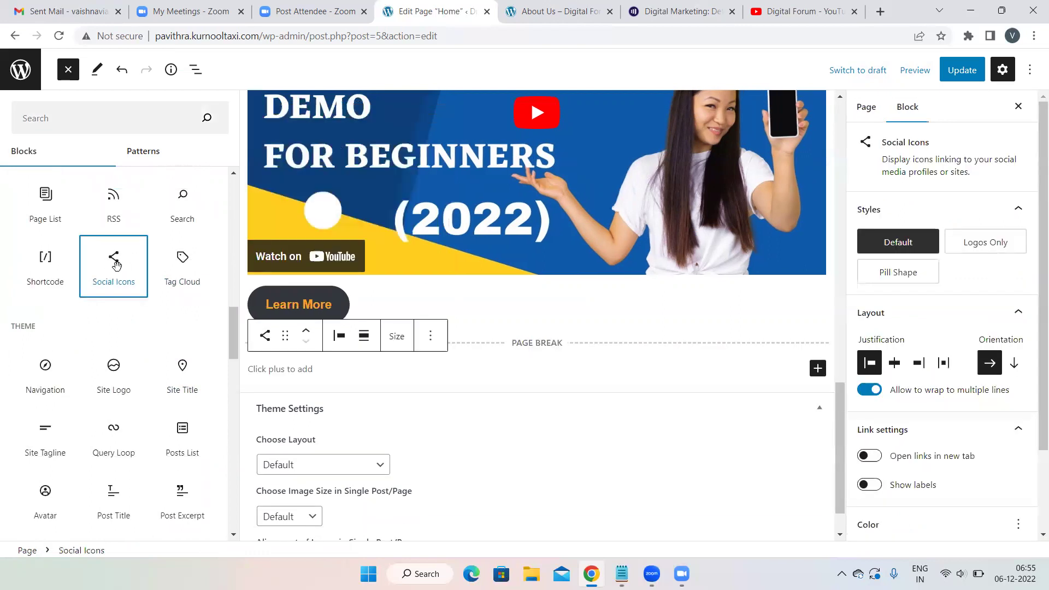
pyautogui.scroll(-1, 622, 349)
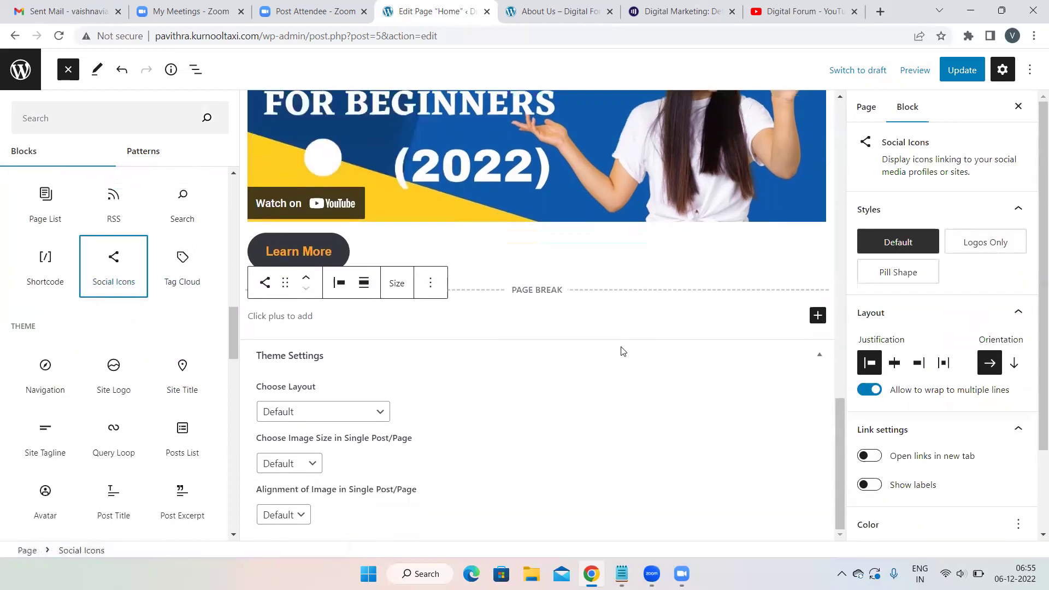
# - Remove the empty Social Icons block below the page break
pyautogui.click(393, 314)
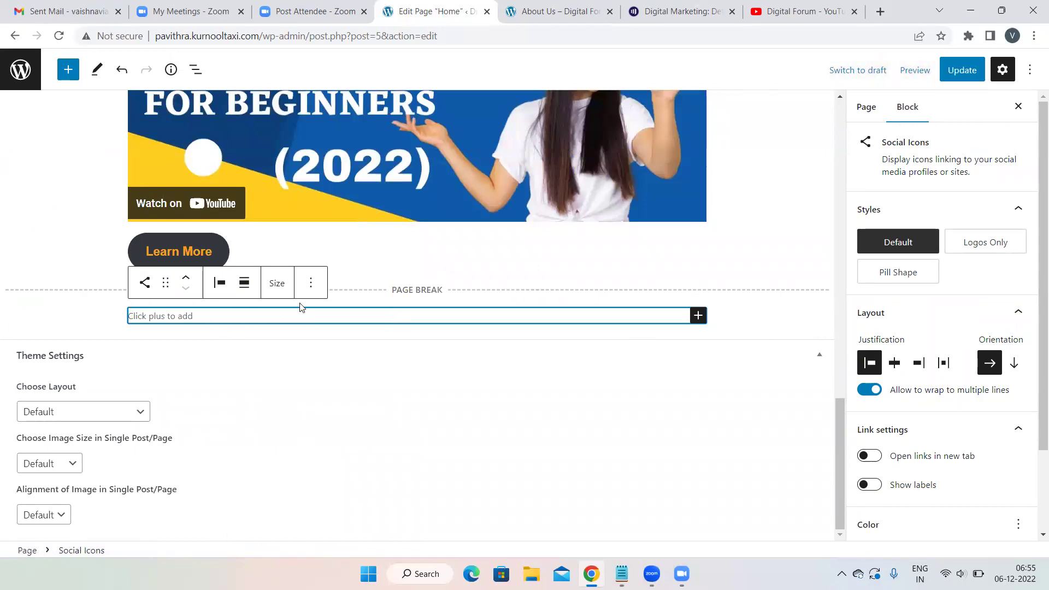
pyautogui.click(313, 284)
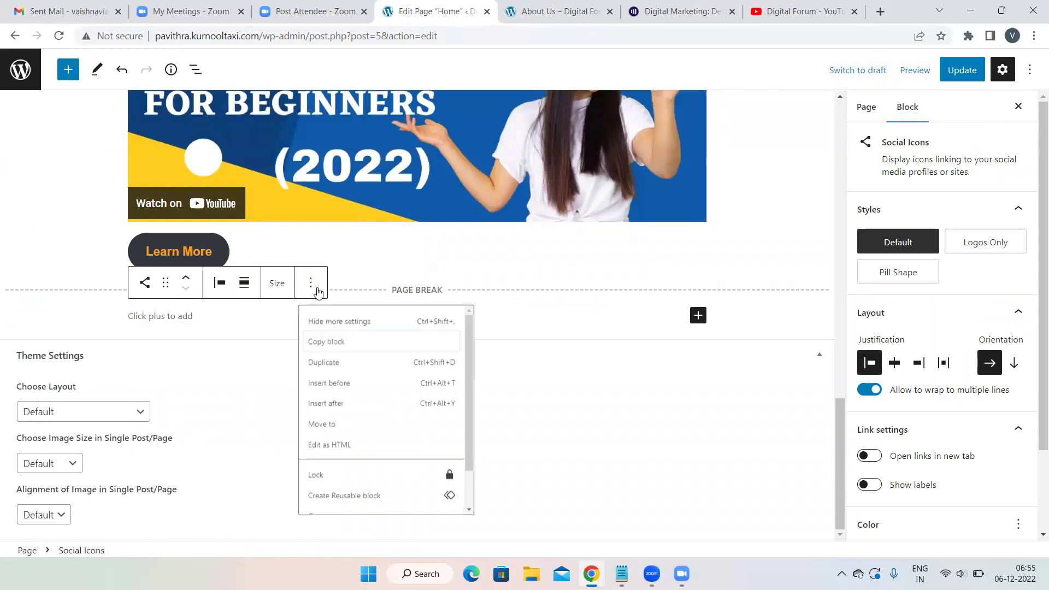
pyautogui.click(572, 350)
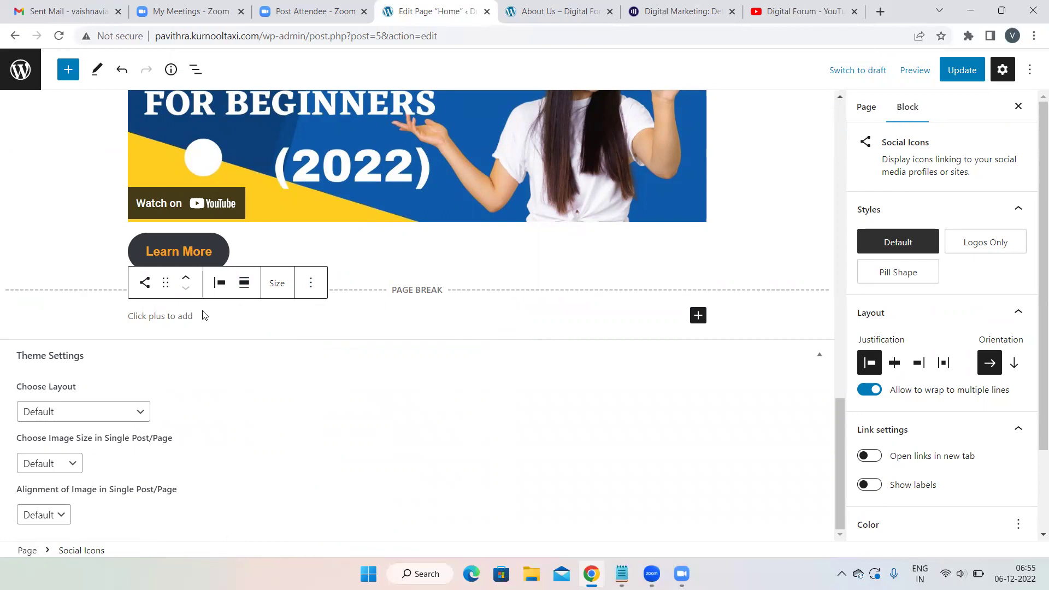
pyautogui.click(311, 283)
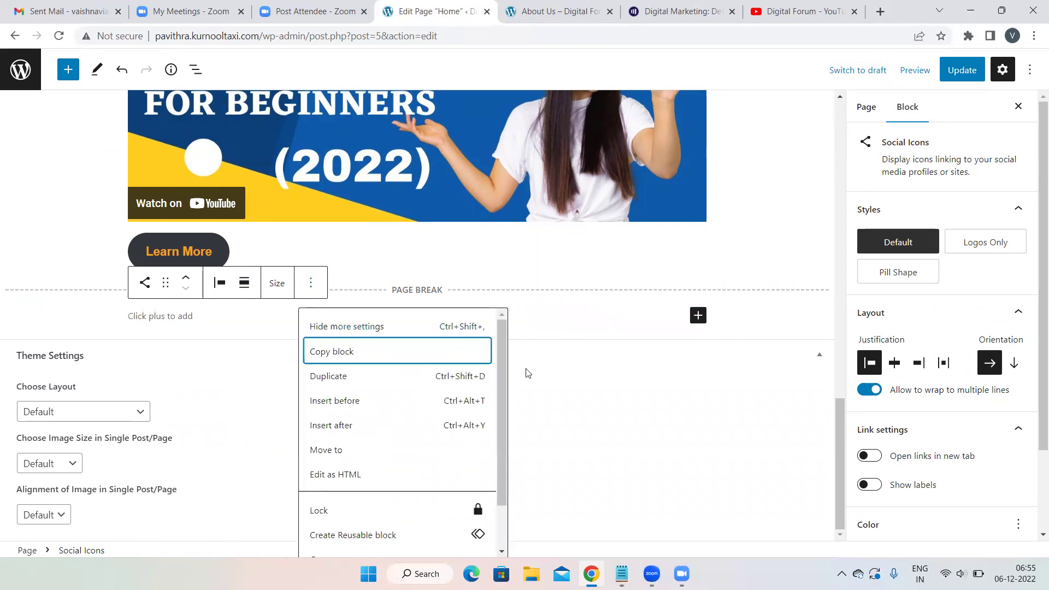
pyautogui.scroll(-1, 501, 365)
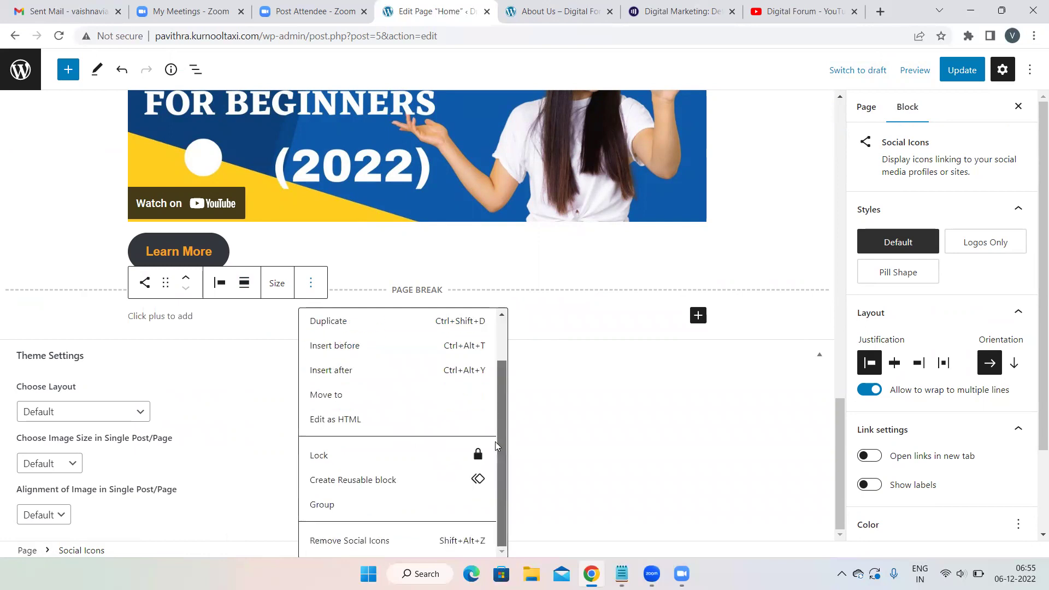
pyautogui.click(352, 546)
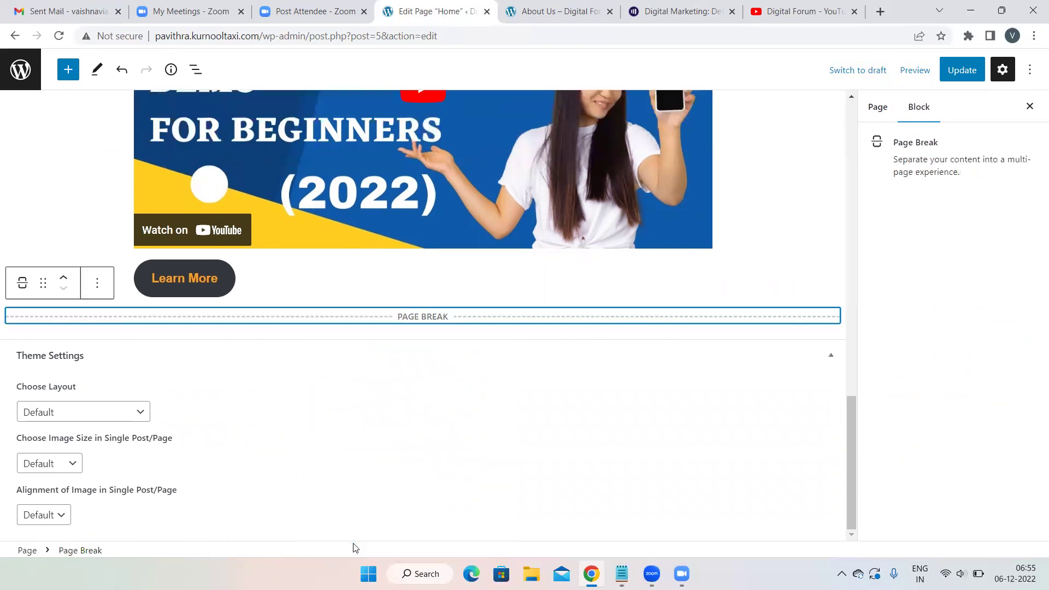
pyautogui.click(539, 342)
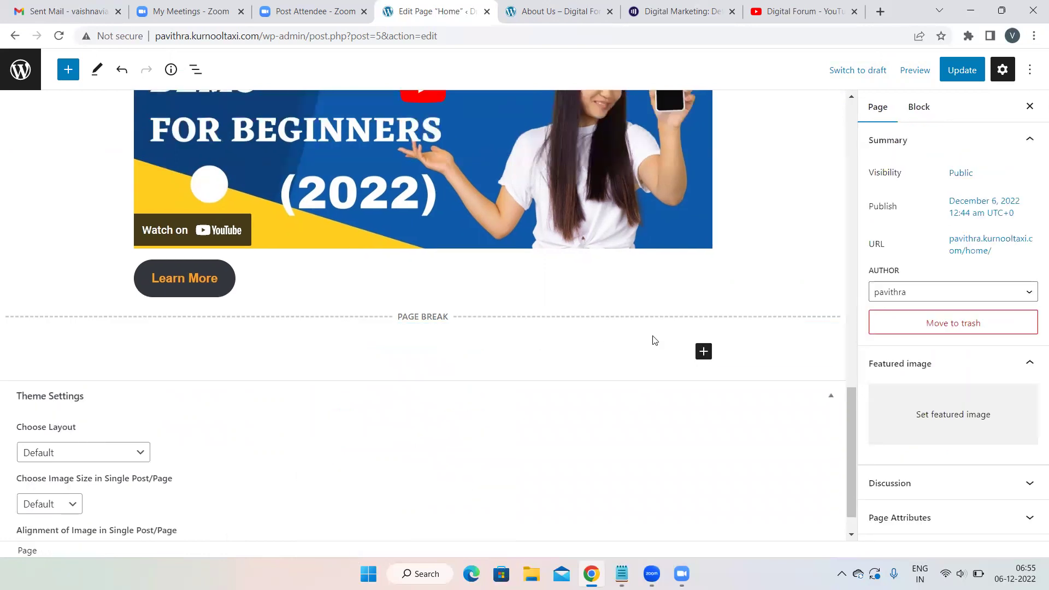
# - Look through the full block library from the Text and Media blocks down to the Theme and Embeds blocks, such as Twitter and Vimeo
pyautogui.click(704, 351)
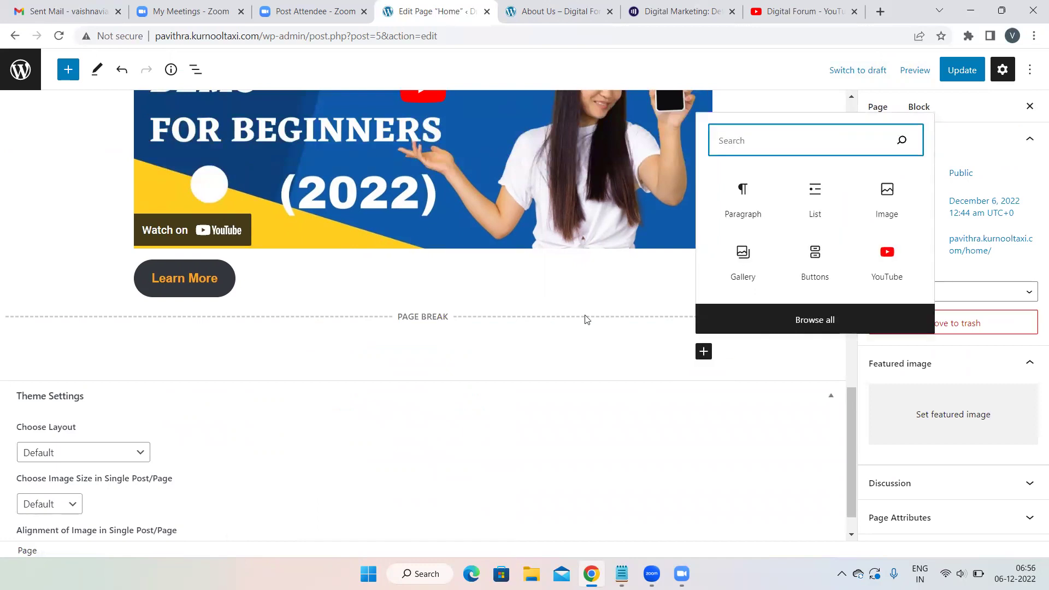
pyautogui.click(785, 321)
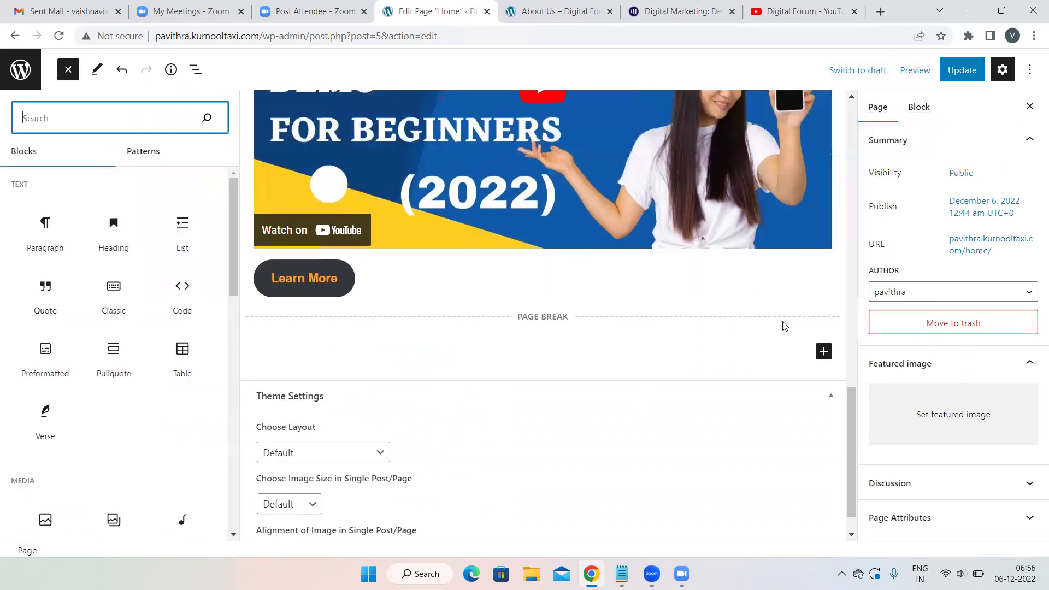
pyautogui.scroll(-3, 165, 447)
pyautogui.moveTo(165, 448)
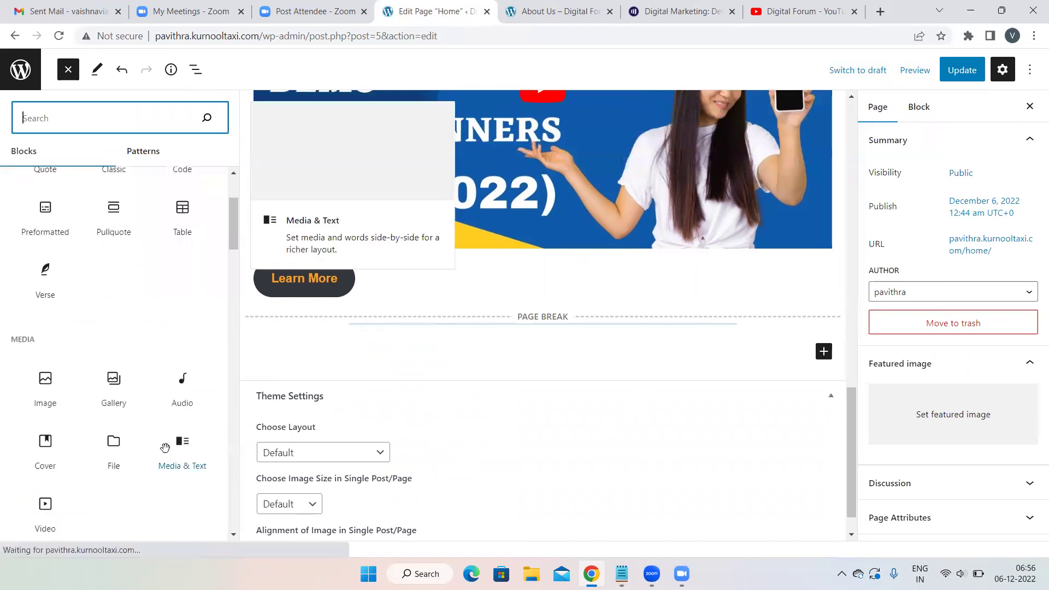
pyautogui.scroll(-6, 165, 448)
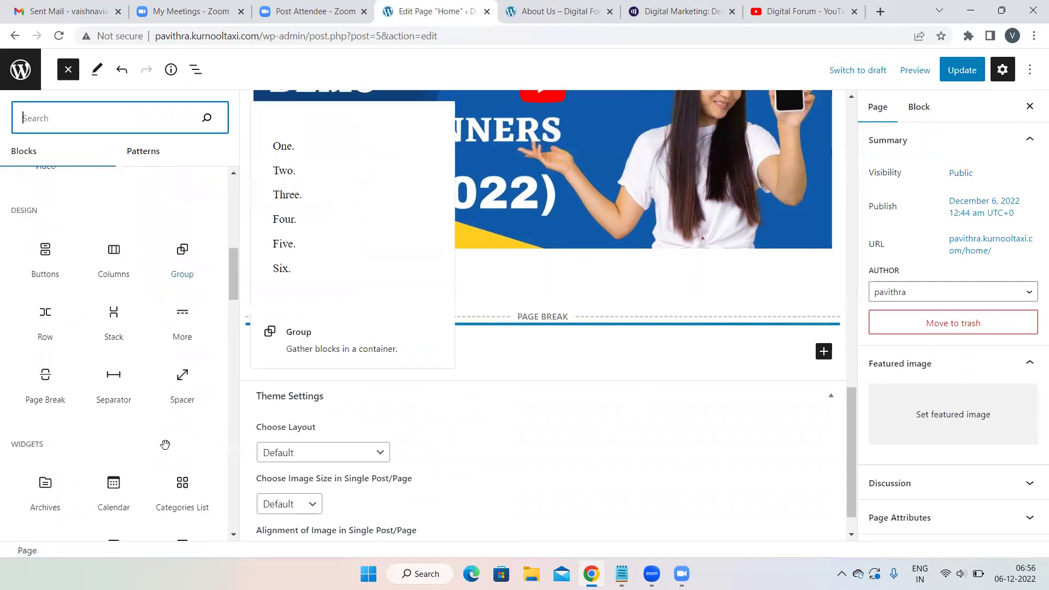
pyautogui.scroll(-2, 167, 449)
pyautogui.scroll(-6, 166, 448)
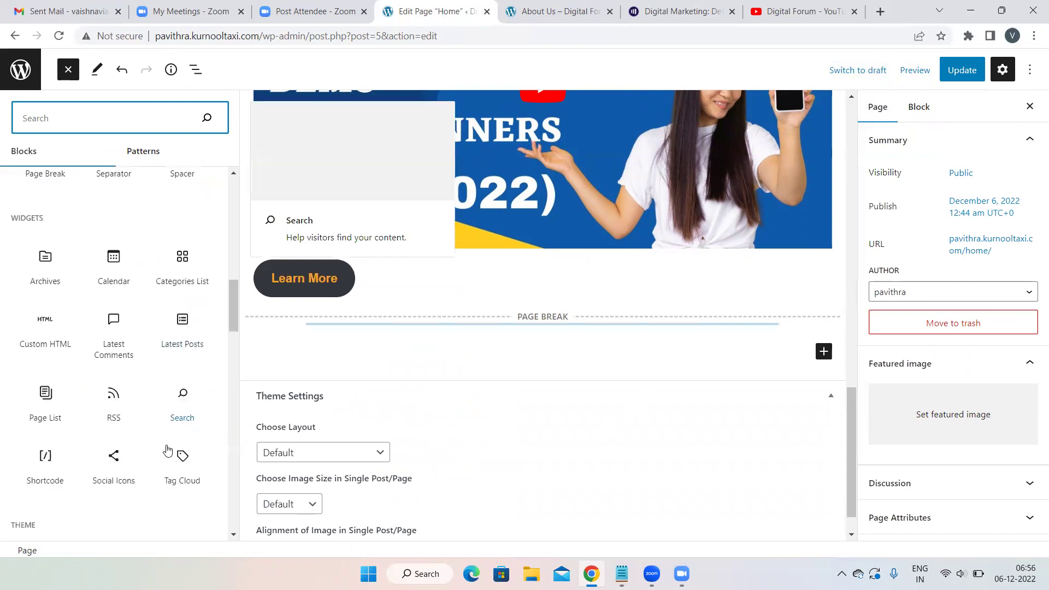
pyautogui.scroll(-2, 164, 444)
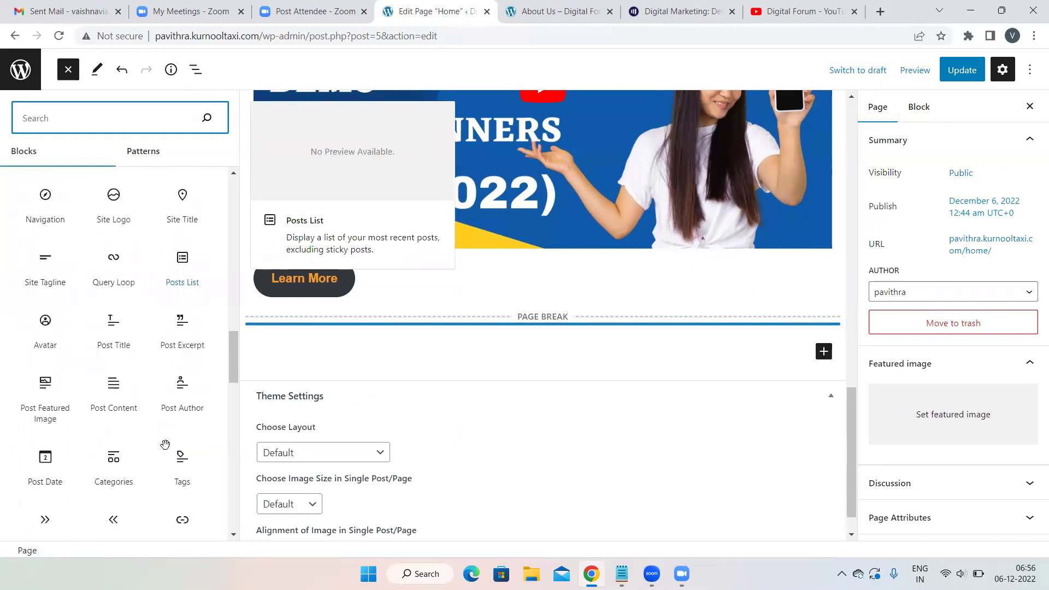
pyautogui.scroll(1, 165, 444)
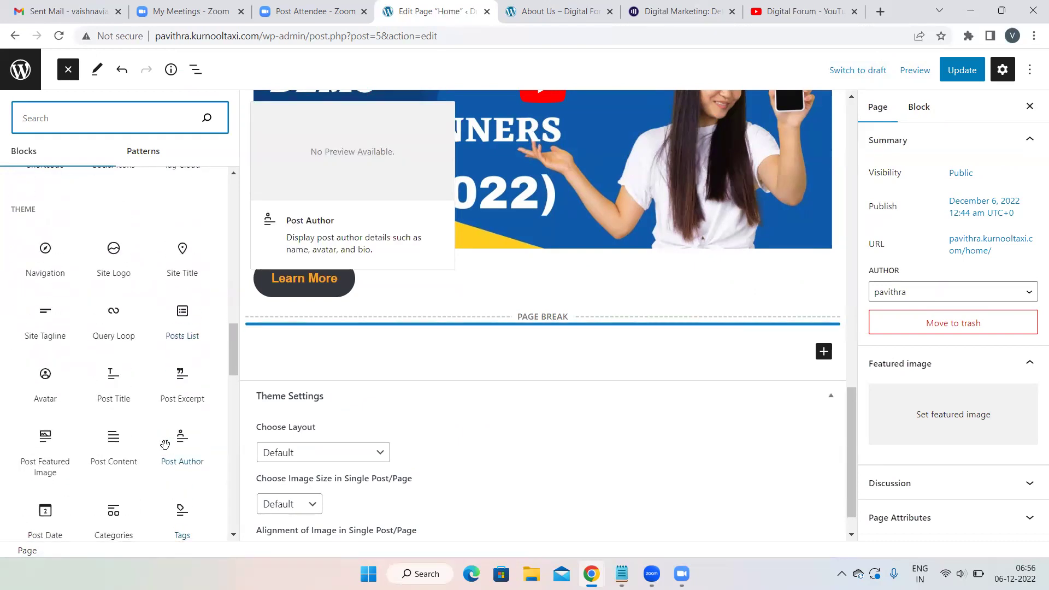
pyautogui.scroll(-1, 165, 444)
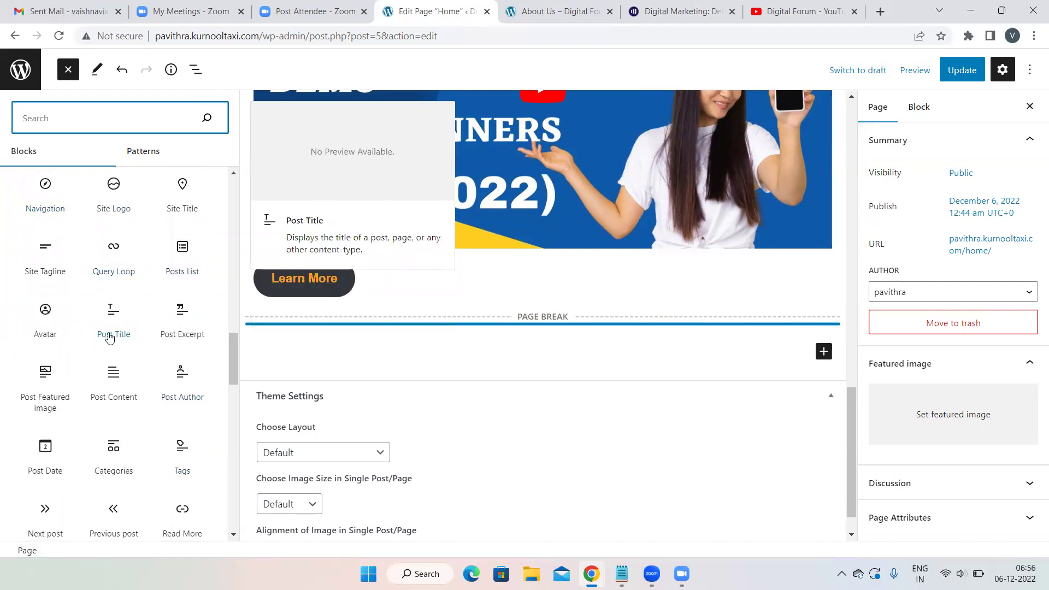
pyautogui.scroll(-5, 128, 358)
pyautogui.scroll(-6, 131, 362)
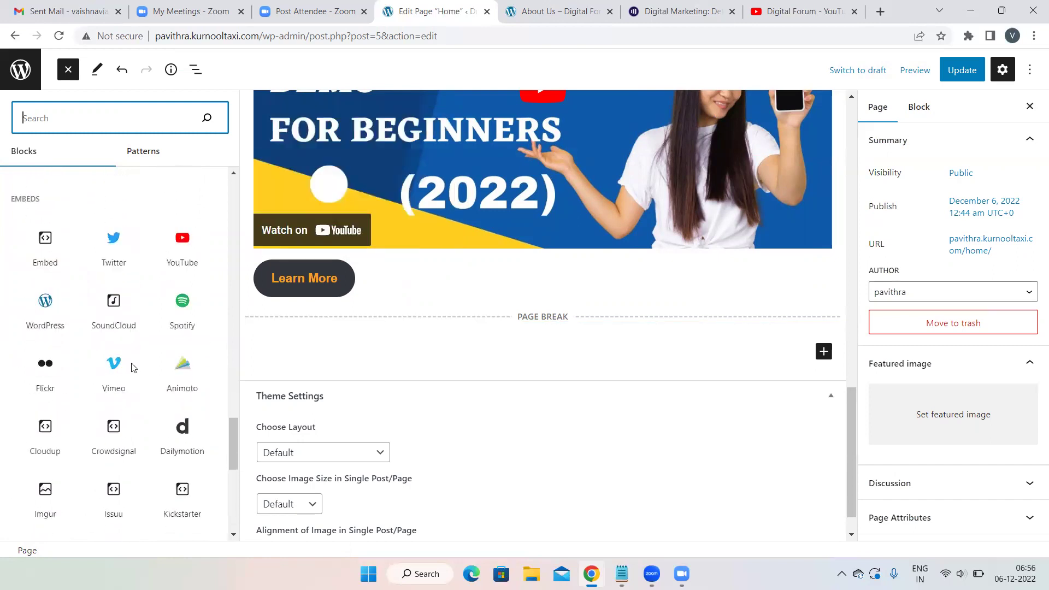
pyautogui.moveTo(131, 364)
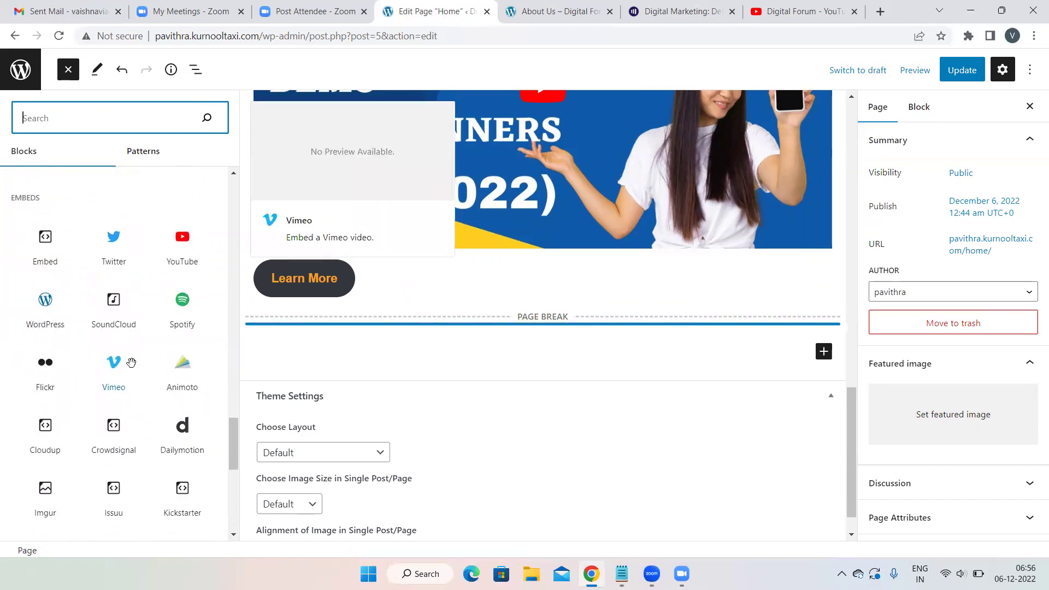
pyautogui.scroll(-6, 131, 362)
pyautogui.scroll(-2, 133, 366)
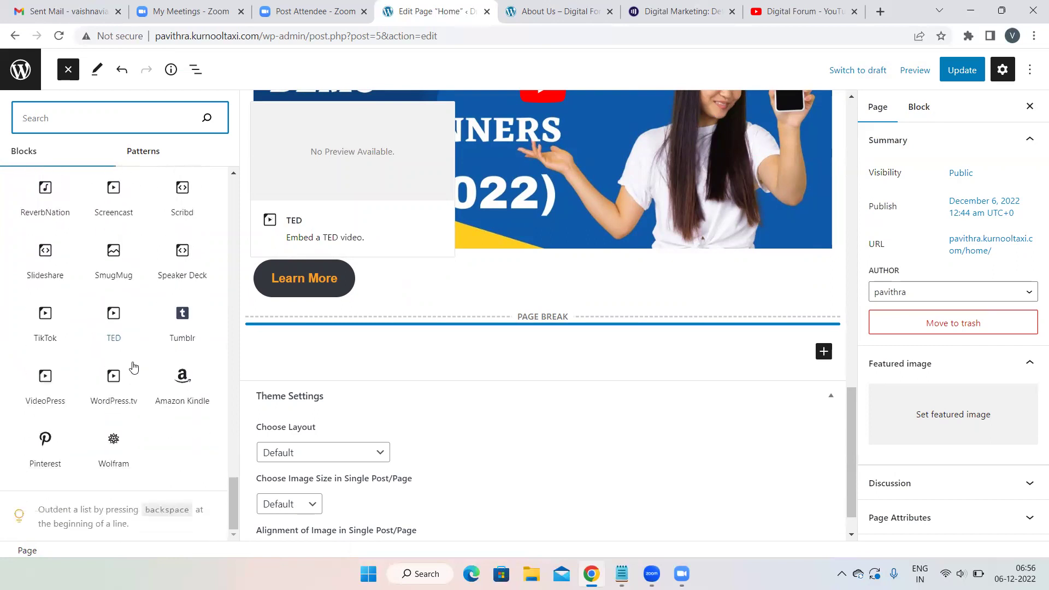
pyautogui.scroll(9, 133, 366)
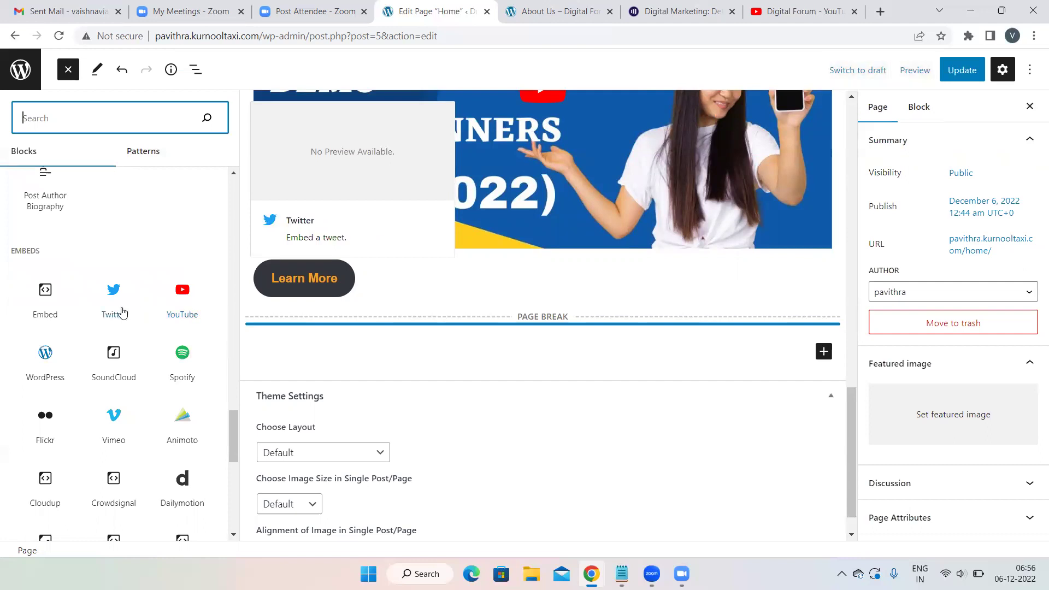
pyautogui.scroll(5, 124, 249)
pyautogui.scroll(15, 125, 250)
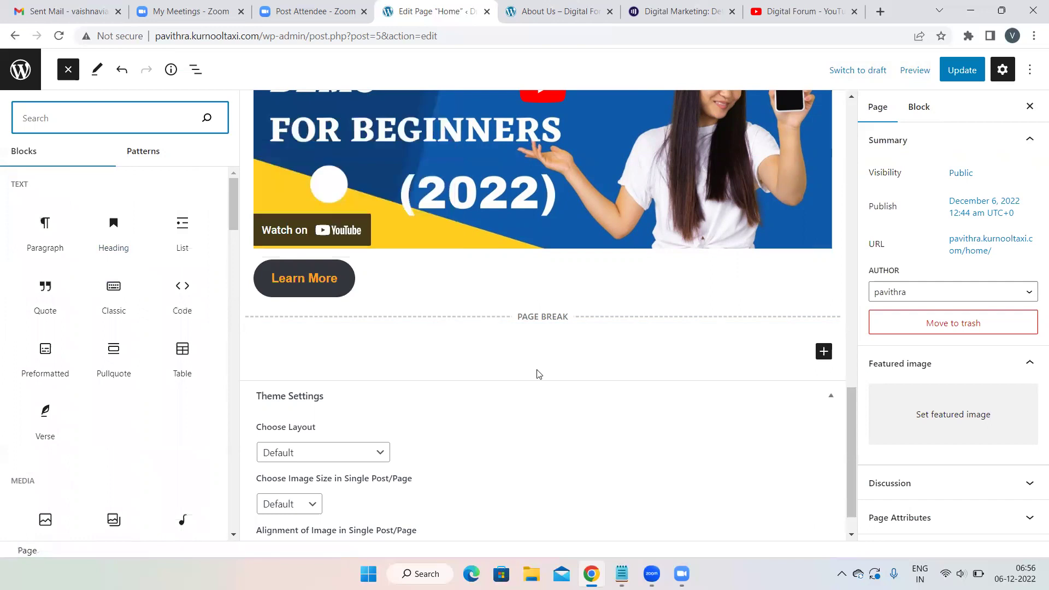
pyautogui.click(477, 363)
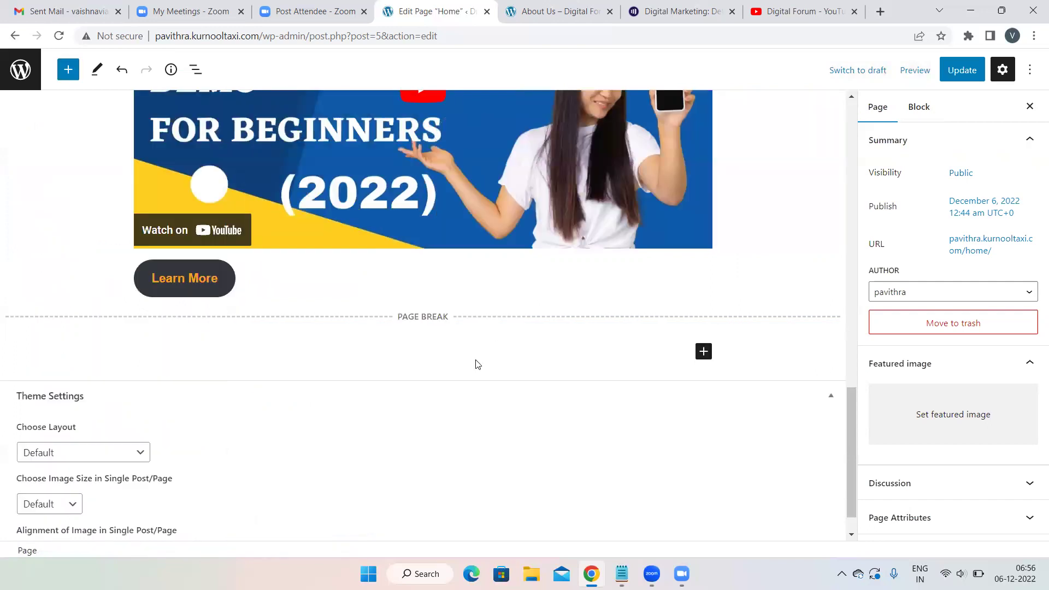
# - Review the whole Home page layout, from the opening text and images to the video, Learn More button and page break
pyautogui.scroll(7, 817, 255)
pyautogui.scroll(7, 816, 255)
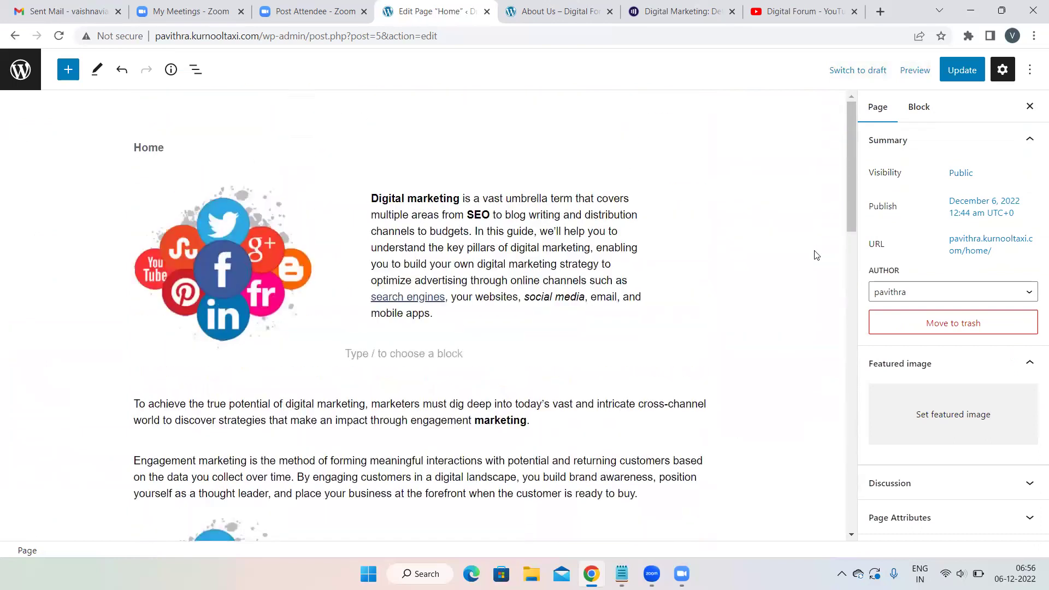
pyautogui.scroll(-15, 818, 248)
pyautogui.scroll(-3, 817, 246)
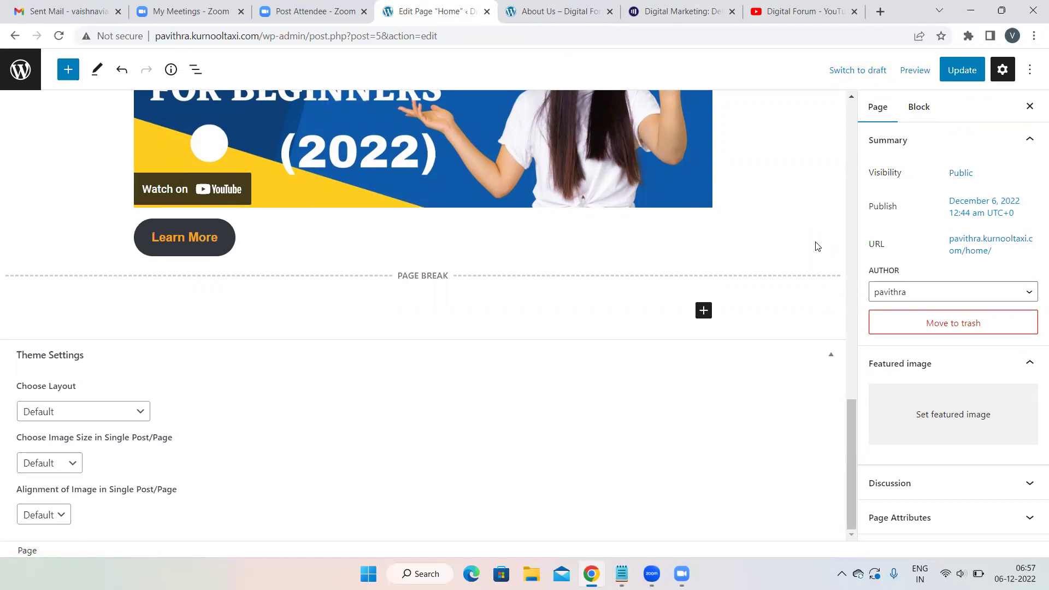
pyautogui.scroll(12, 817, 246)
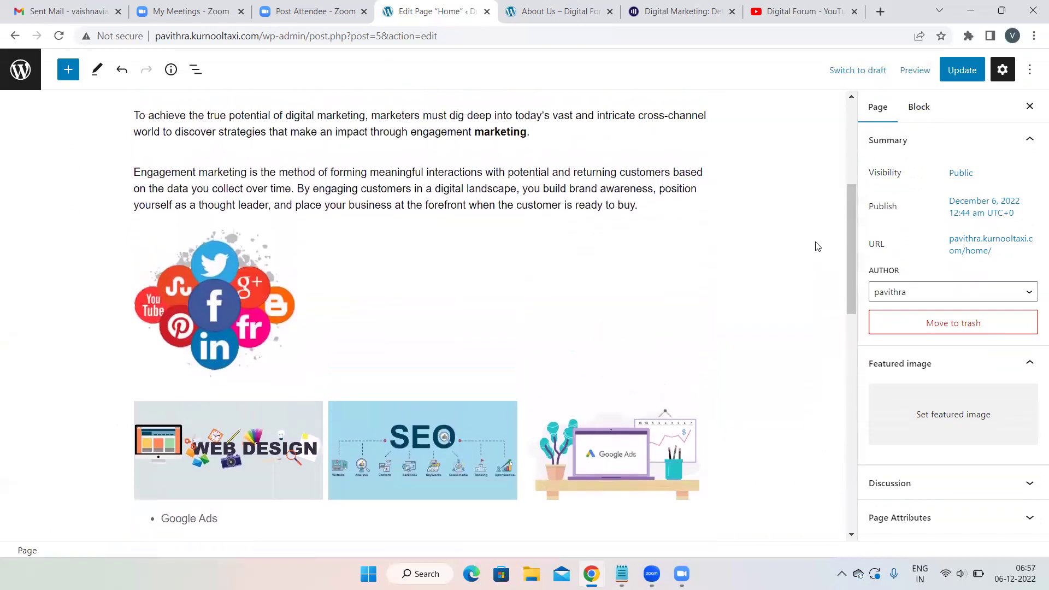
pyautogui.scroll(1, 817, 246)
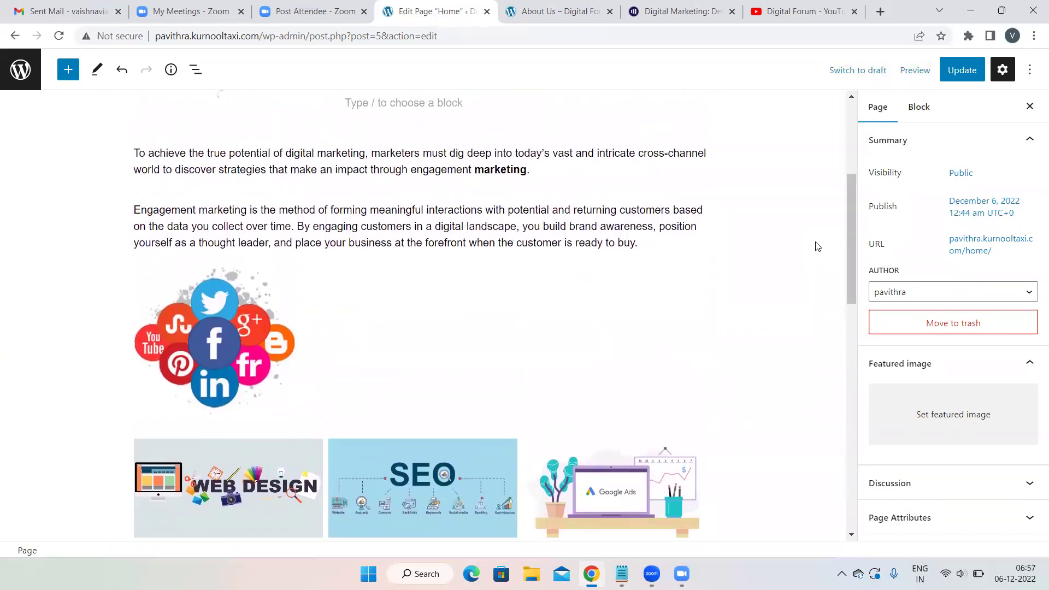
pyautogui.scroll(3, 817, 247)
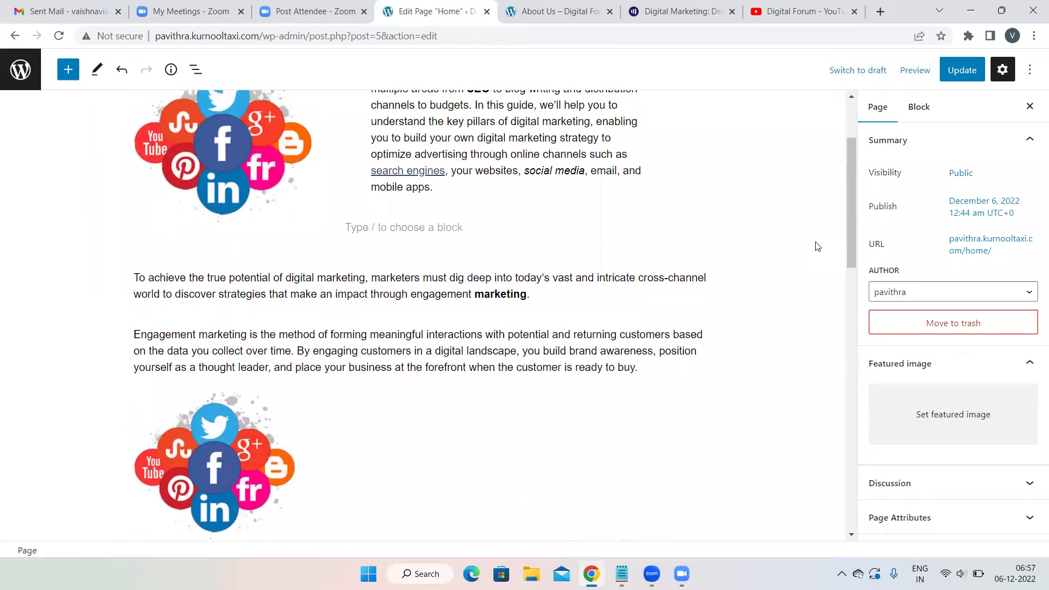
pyautogui.scroll(2, 817, 247)
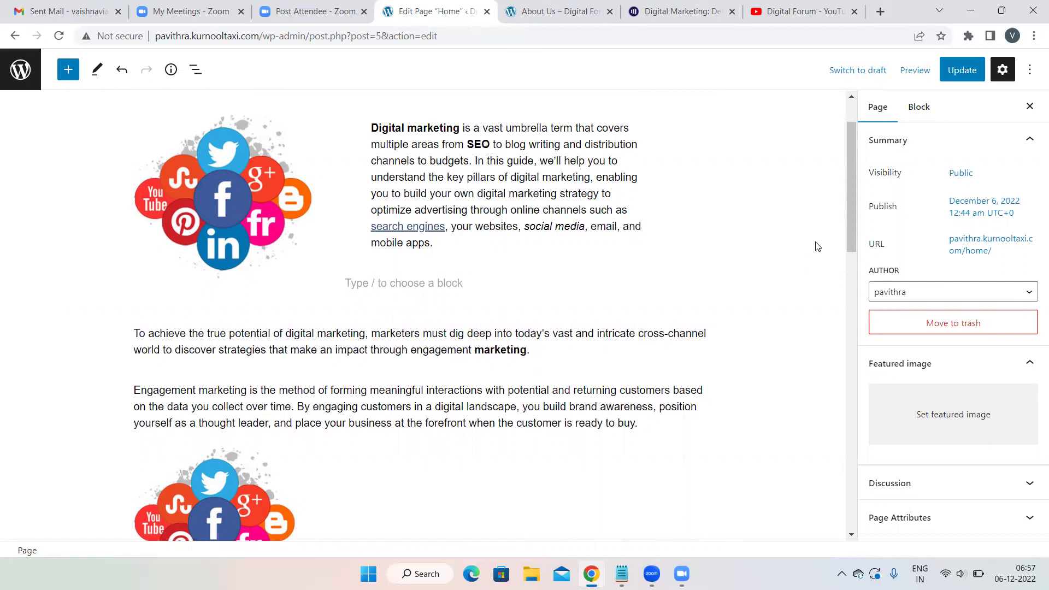
pyautogui.scroll(-5, 817, 246)
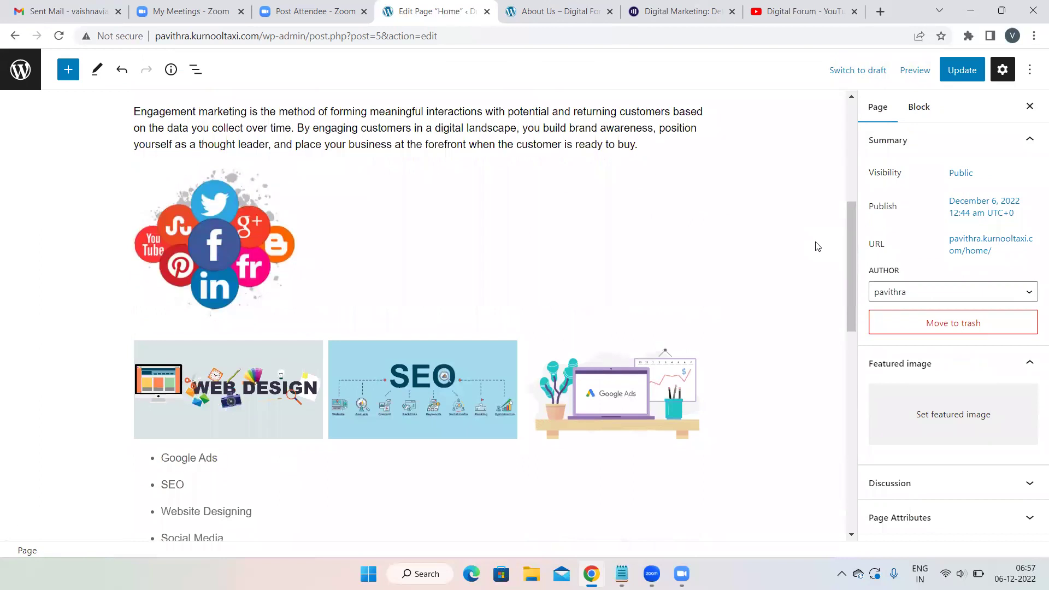
pyautogui.scroll(-12, 817, 231)
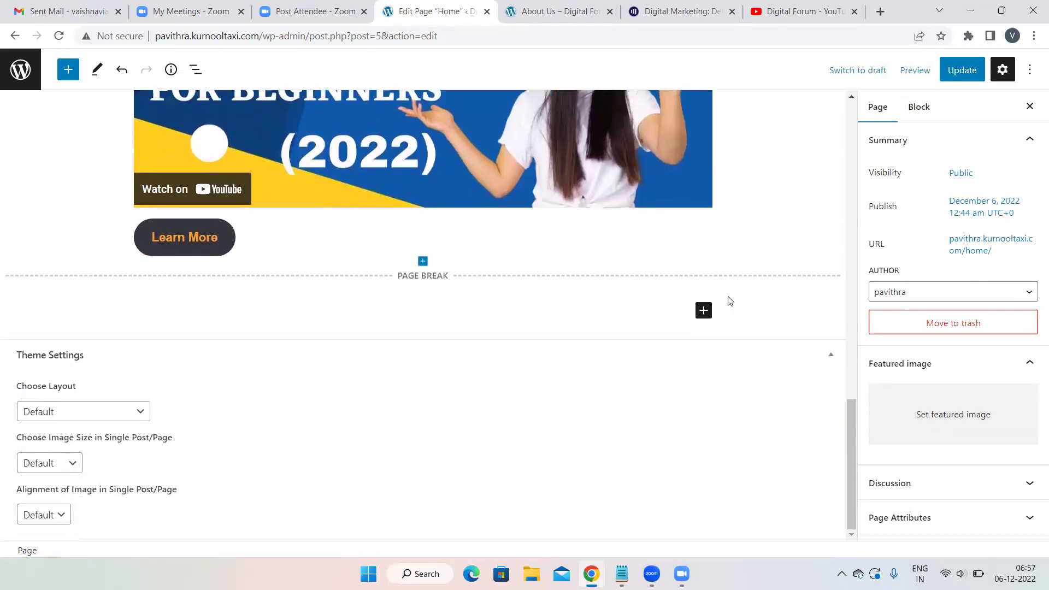
pyautogui.moveTo(728, 223)
pyautogui.scroll(13, 727, 224)
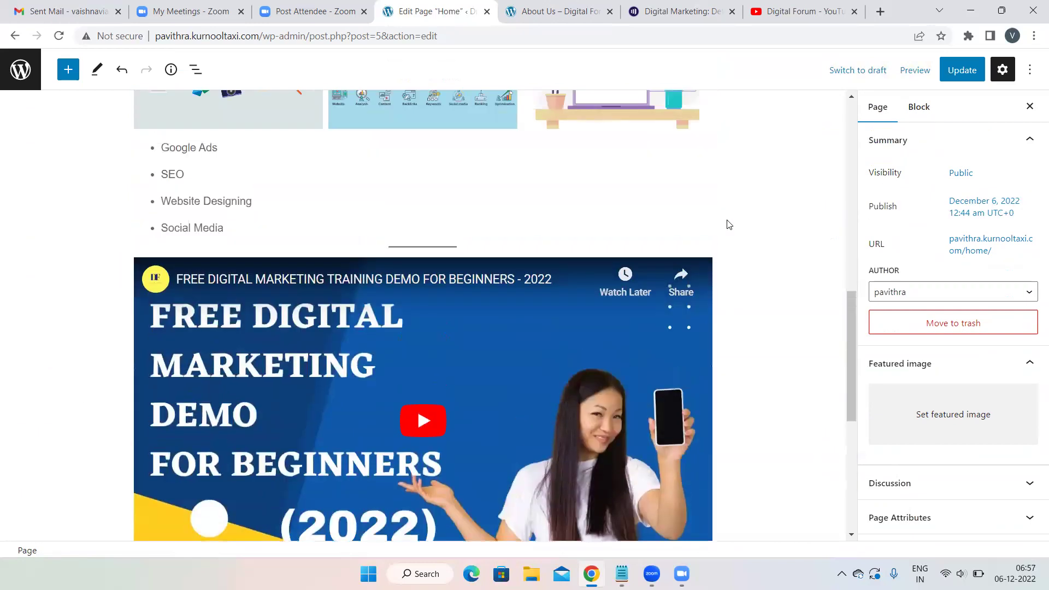
pyautogui.scroll(-4, 728, 224)
pyautogui.scroll(2, 727, 224)
pyautogui.scroll(-11, 727, 224)
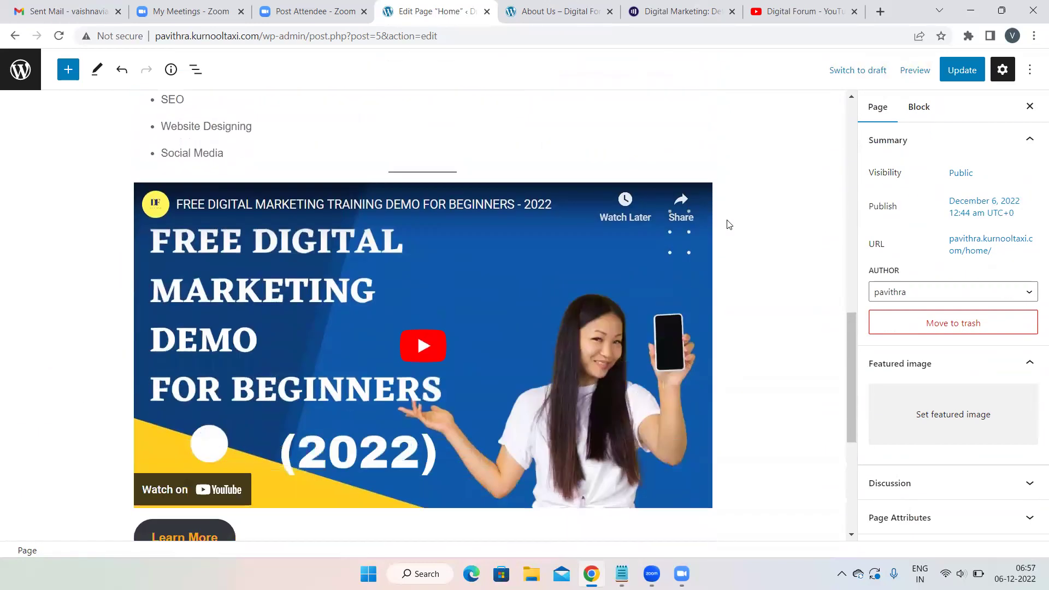
pyautogui.moveTo(752, 260)
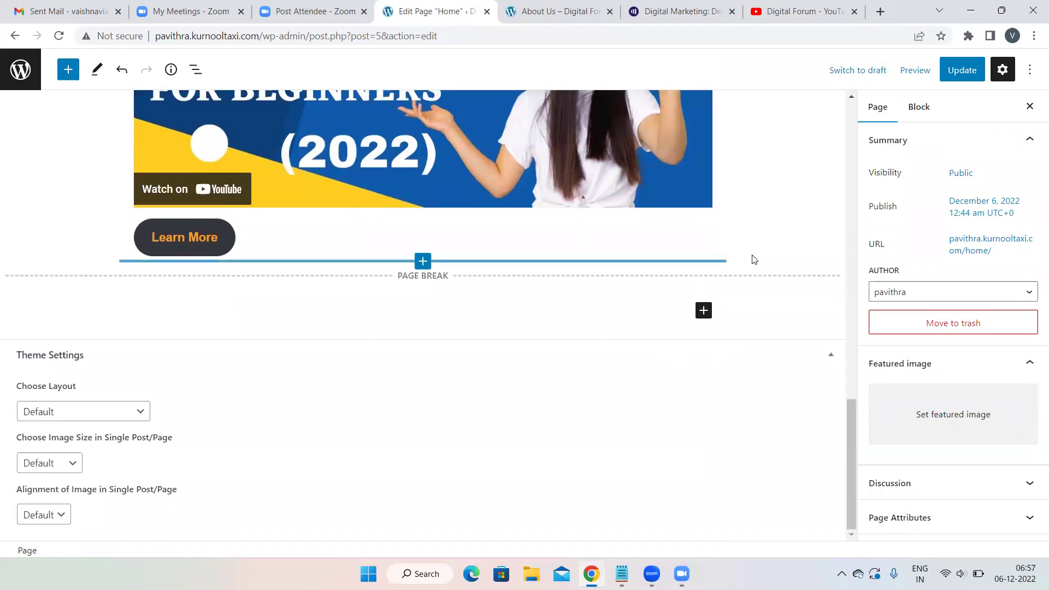
# - Update the Home page with its changes and return to the list of all pages
pyautogui.scroll(15, 753, 259)
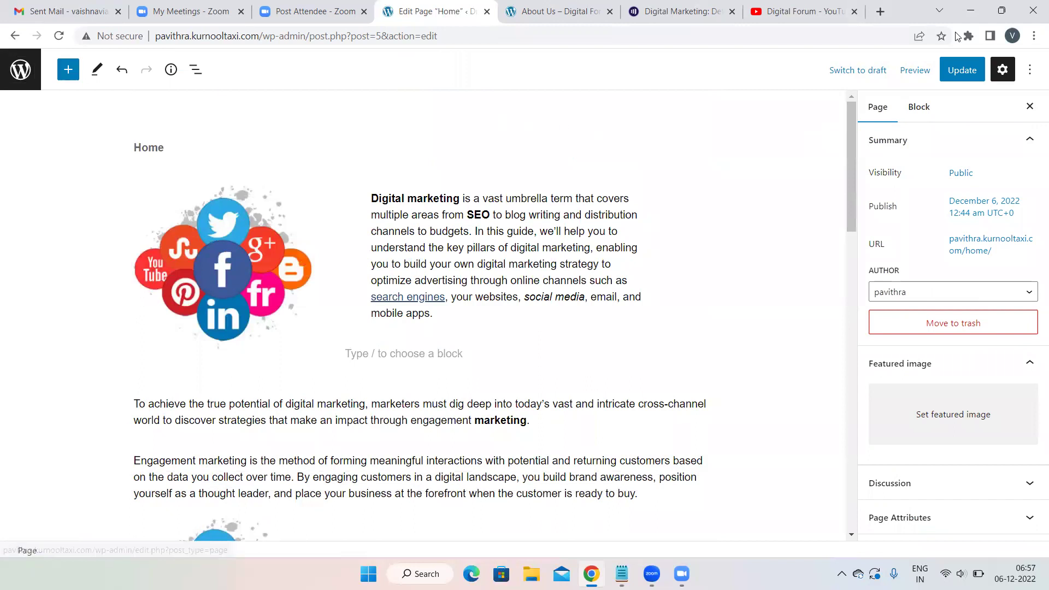
pyautogui.click(956, 70)
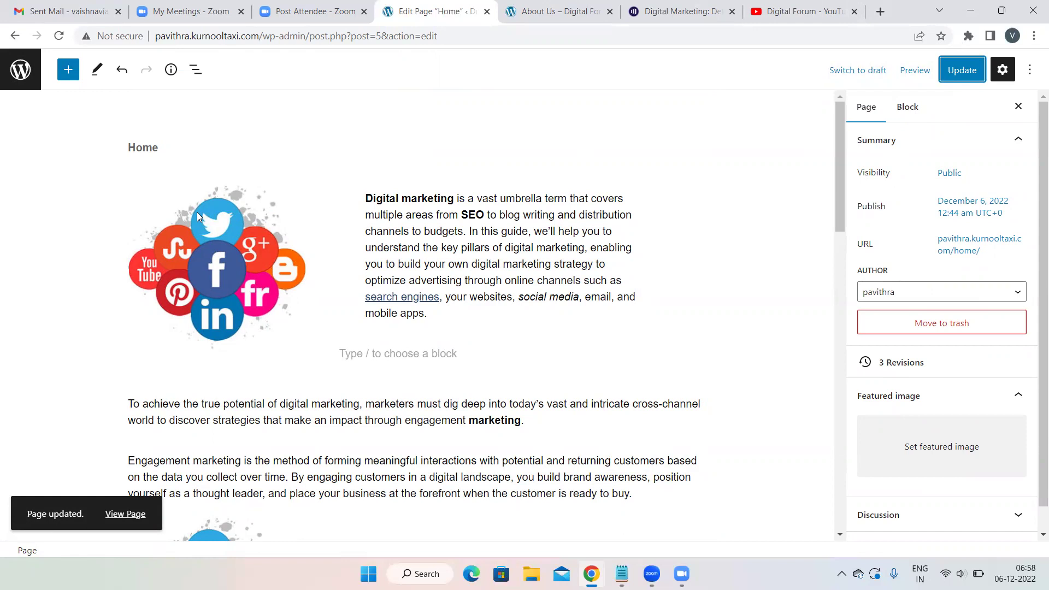
pyautogui.click(13, 69)
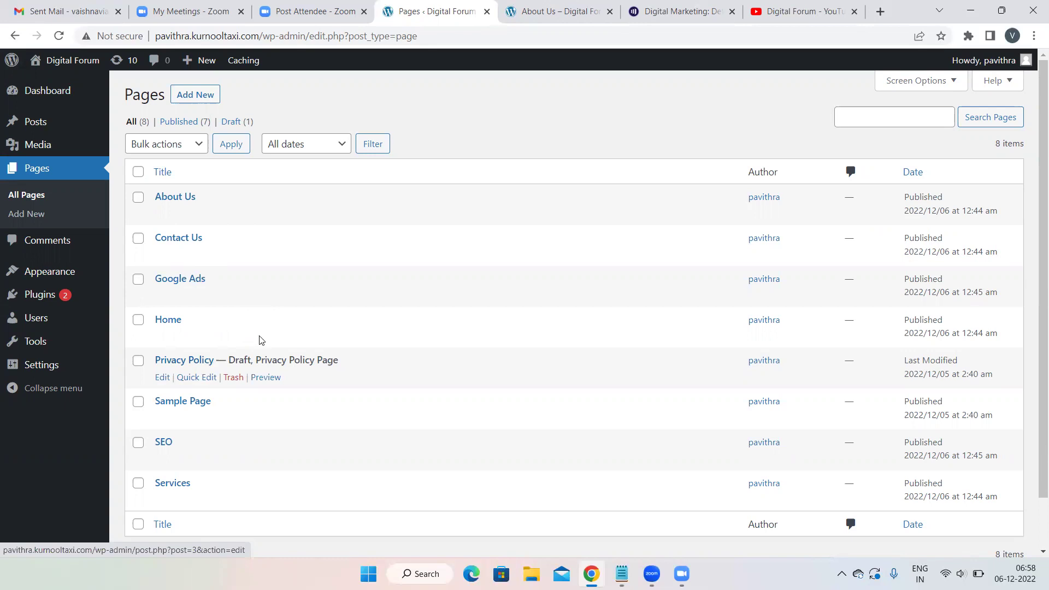
# - Close the old About Us page and load the live Digital Forum site in its own new browser tab, refreshing it
pyautogui.click(580, 5)
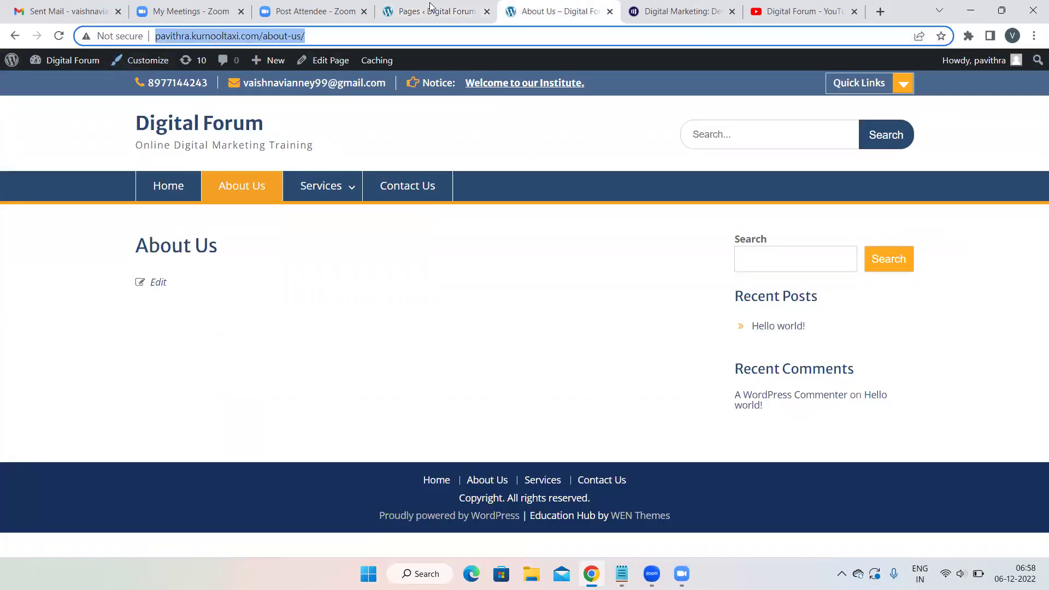
pyautogui.click(610, 11)
pyautogui.click(451, 5)
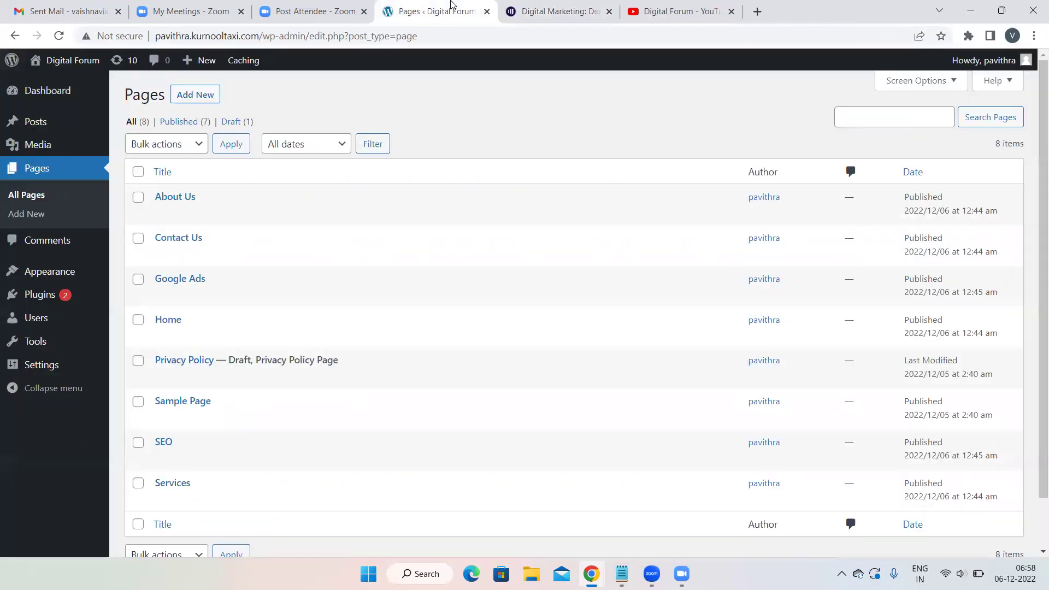
pyautogui.rightClick(82, 65)
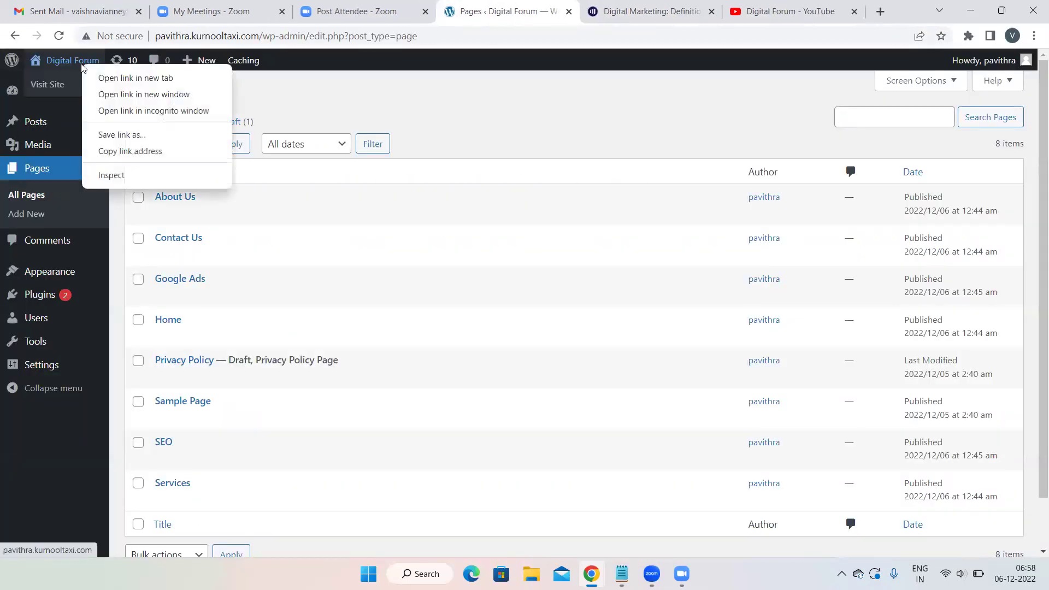
pyautogui.click(135, 78)
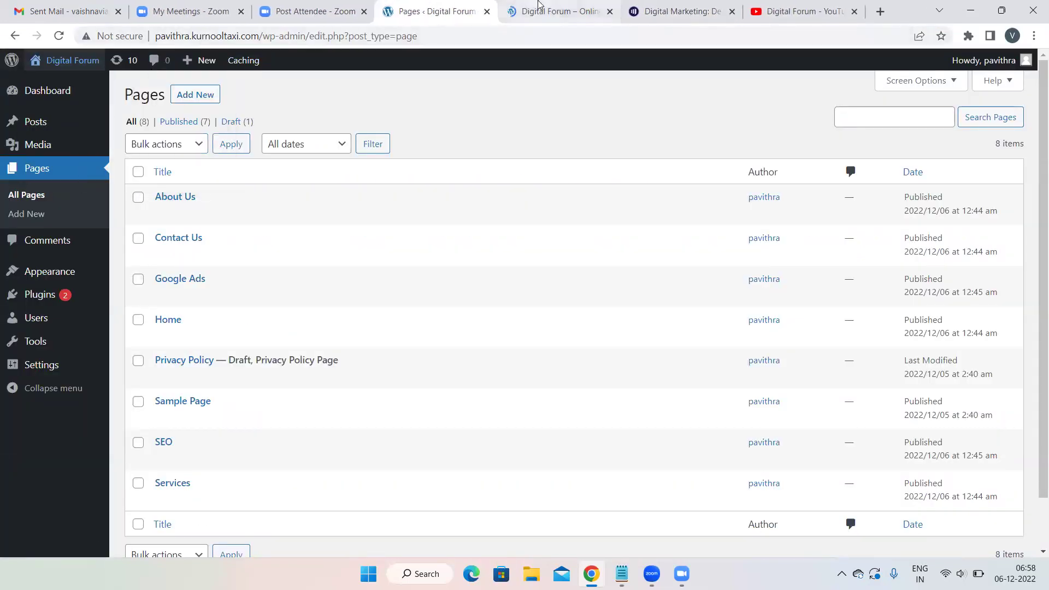
pyautogui.click(539, 7)
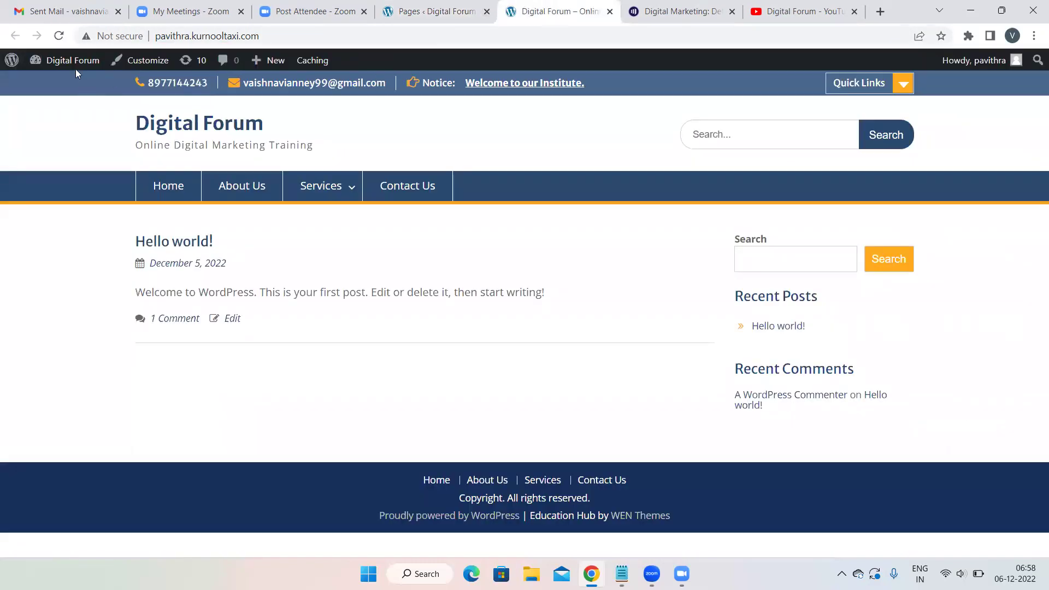
pyautogui.click(59, 35)
pyautogui.click(59, 36)
# - Set the site's homepage to display a static page, choose Home as that page, and publish the customization
pyautogui.click(401, 11)
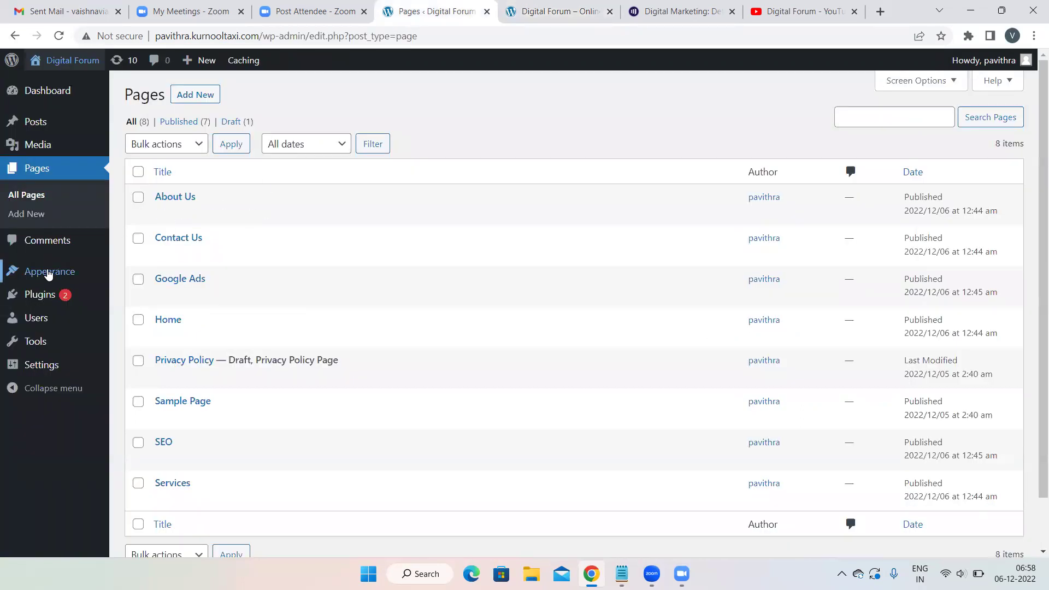
pyautogui.moveTo(47, 273)
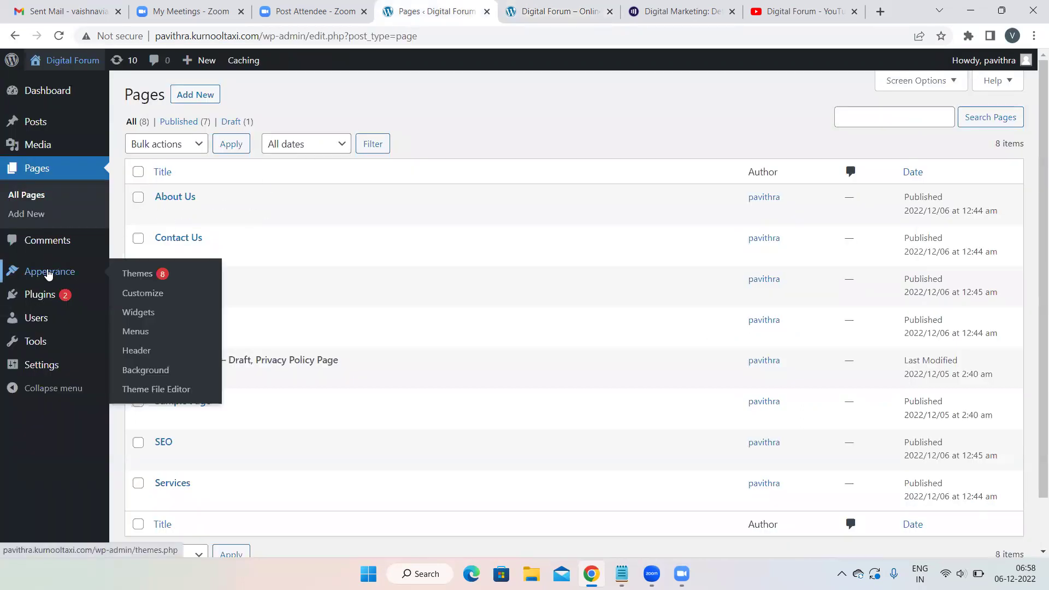
pyautogui.click(144, 295)
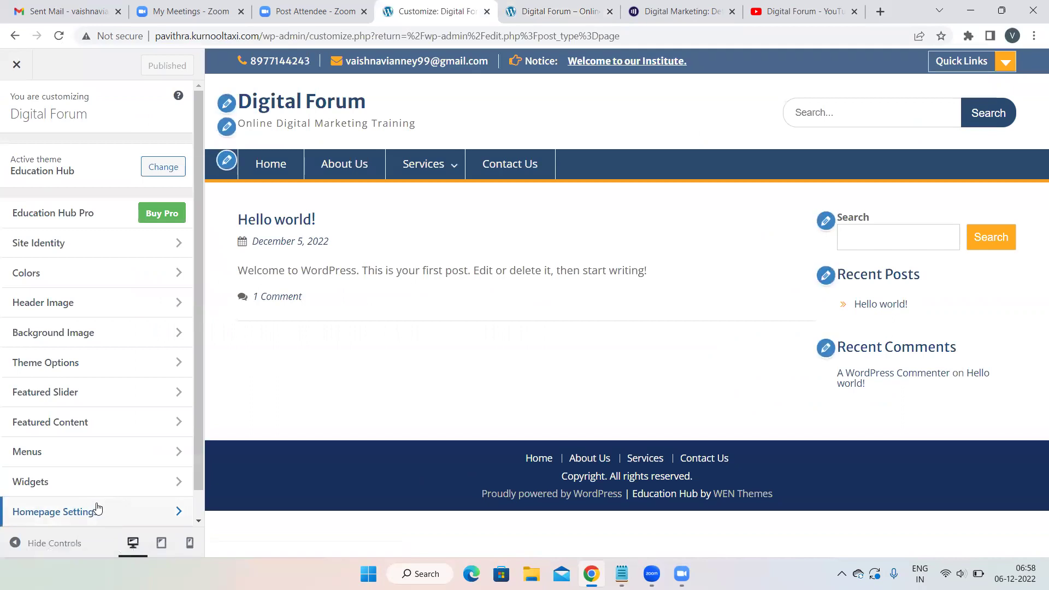
pyautogui.click(94, 509)
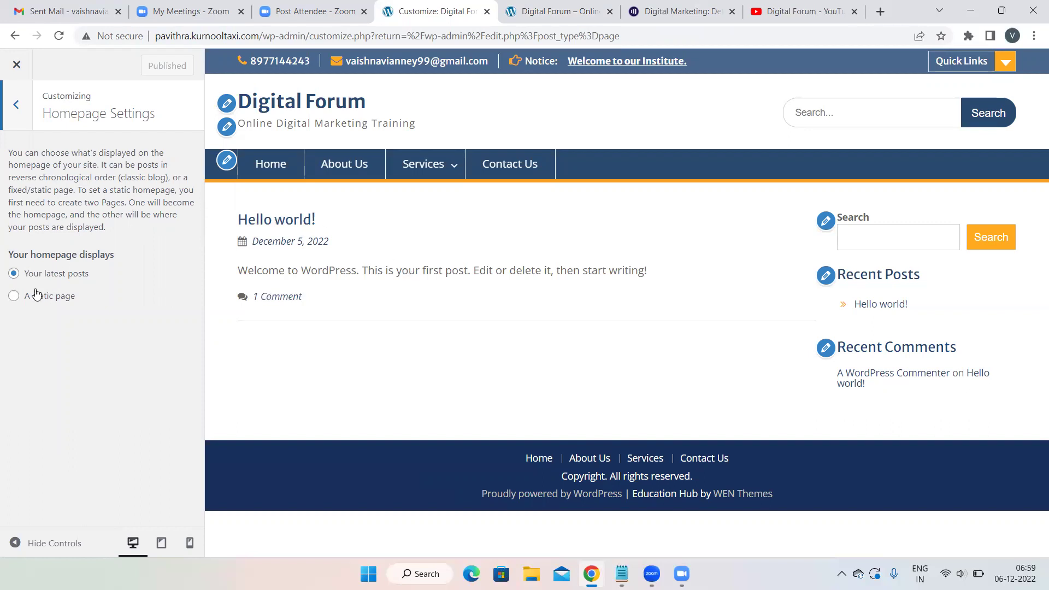
pyautogui.click(18, 297)
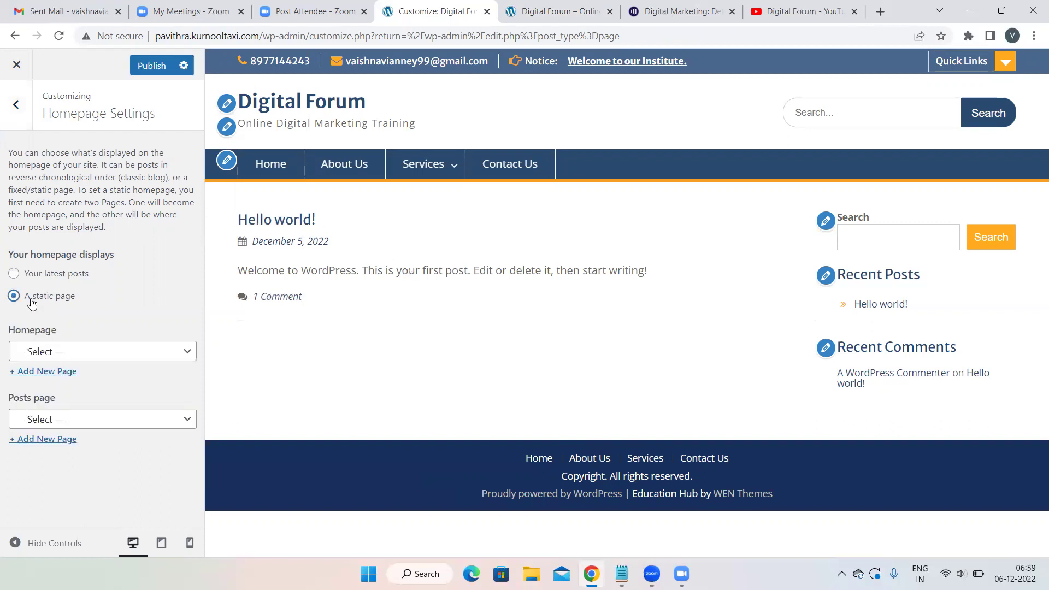
pyautogui.click(186, 351)
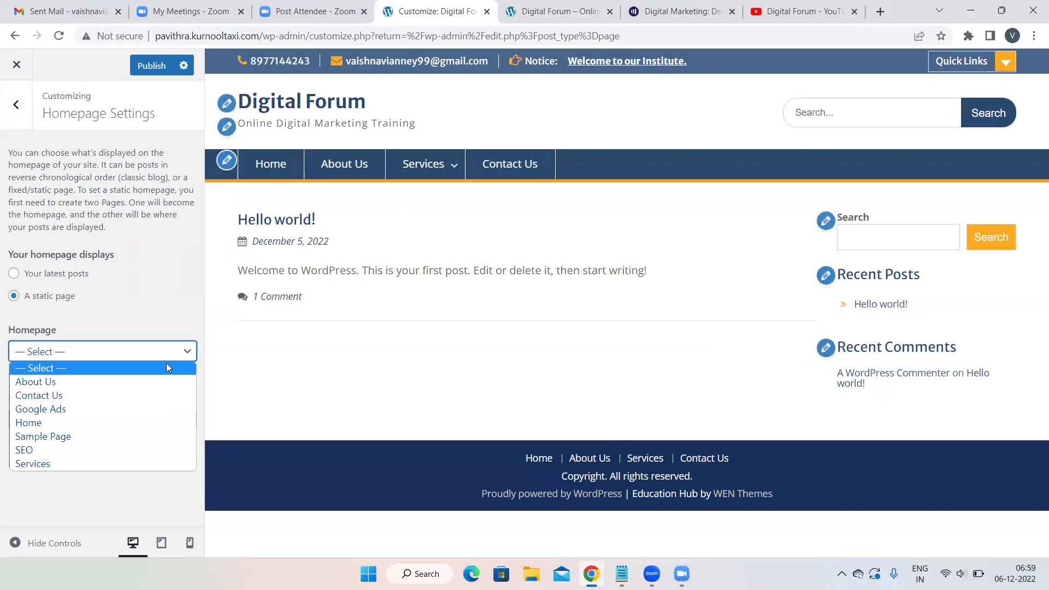
pyautogui.click(94, 421)
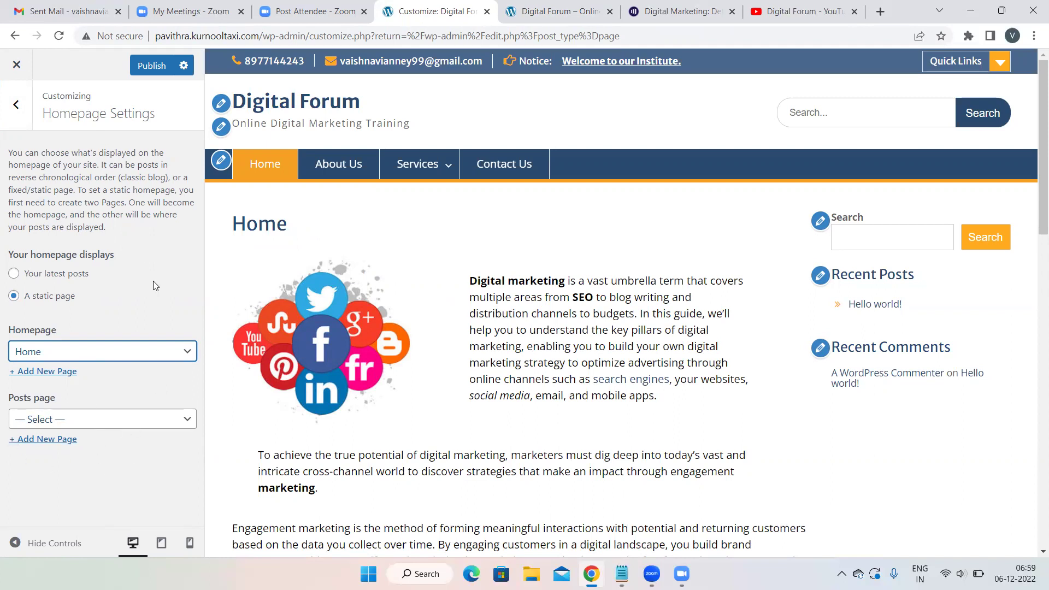
pyautogui.click(149, 66)
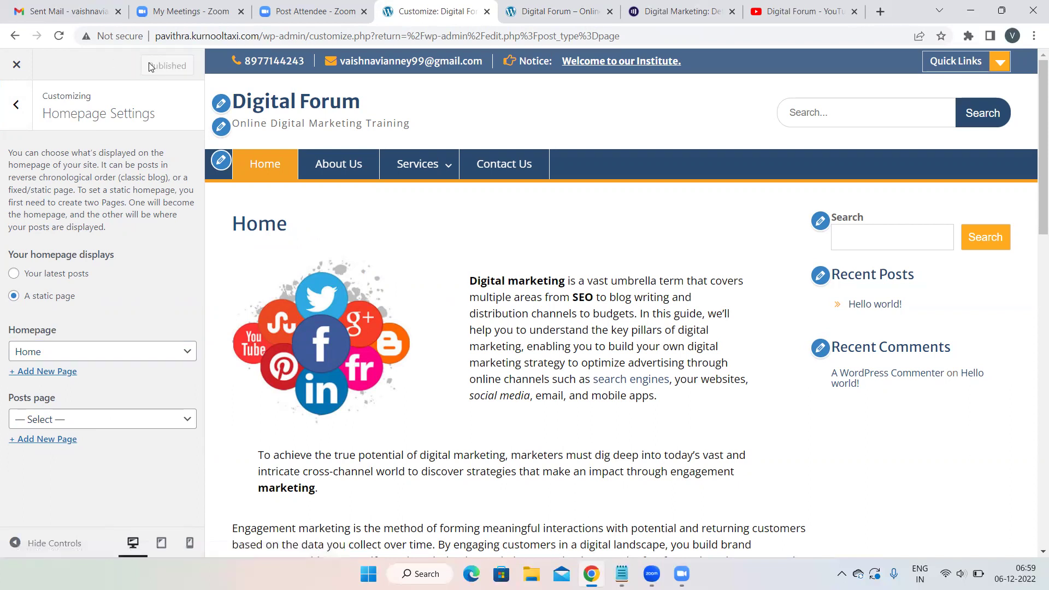
# - Reload the live site and review its Home page from the opening text to the Learn More button
pyautogui.click(562, 11)
pyautogui.click(59, 36)
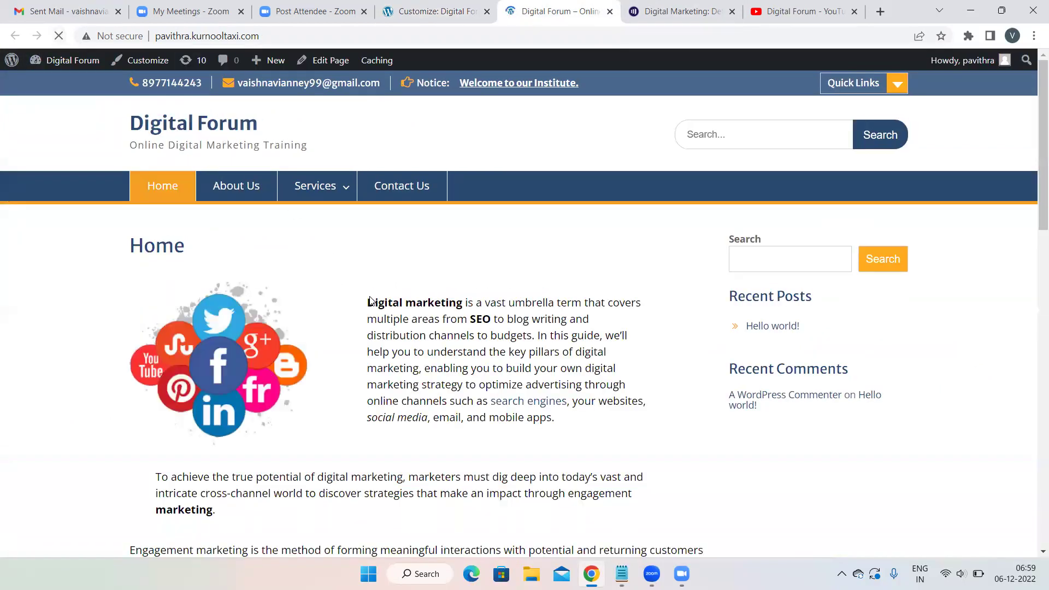
pyautogui.scroll(-5, 398, 312)
pyautogui.scroll(-13, 398, 311)
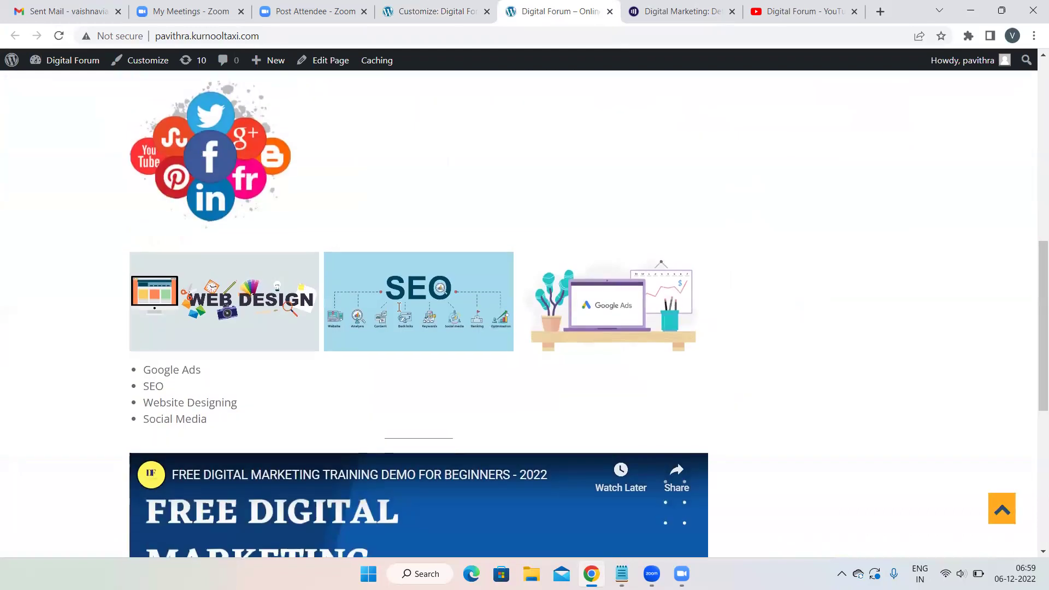
pyautogui.scroll(1, 399, 305)
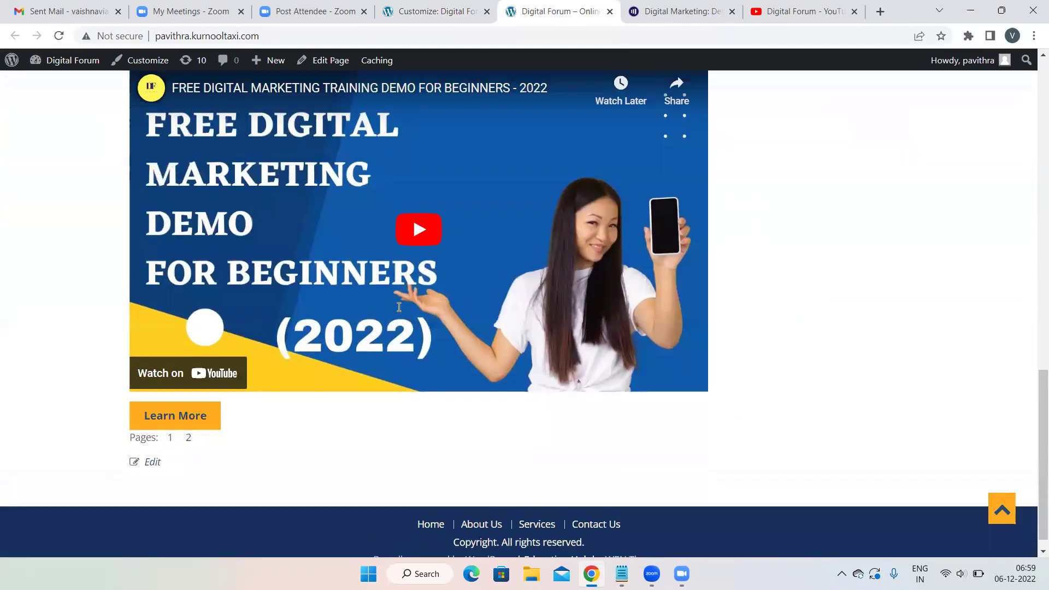
pyautogui.scroll(-1, 415, 262)
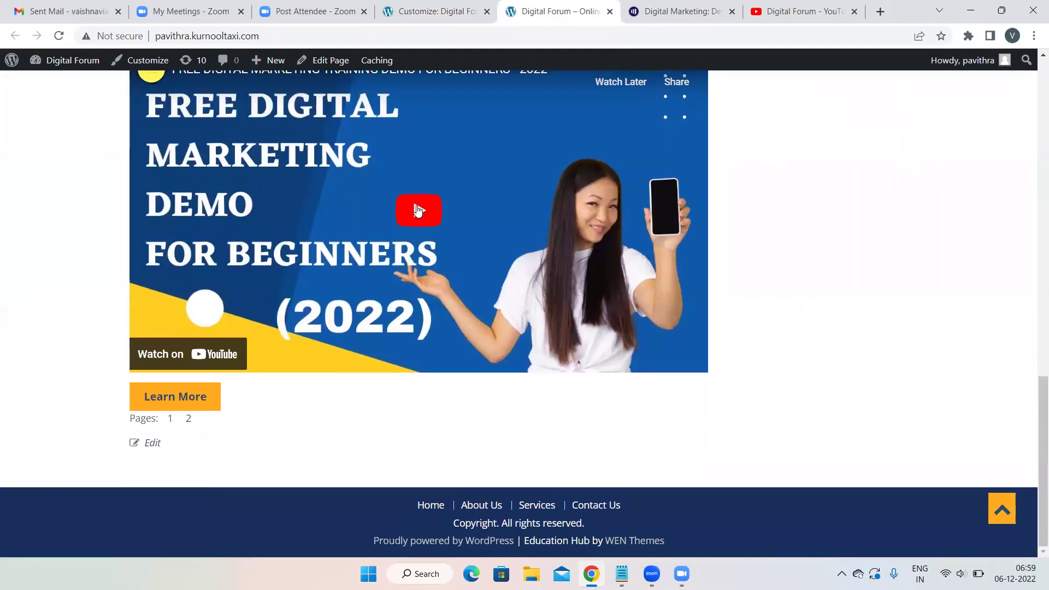
# - Test the embedded YouTube video on the live Home page by playing it briefly and pausing it
pyautogui.click(424, 212)
pyautogui.scroll(1, 417, 229)
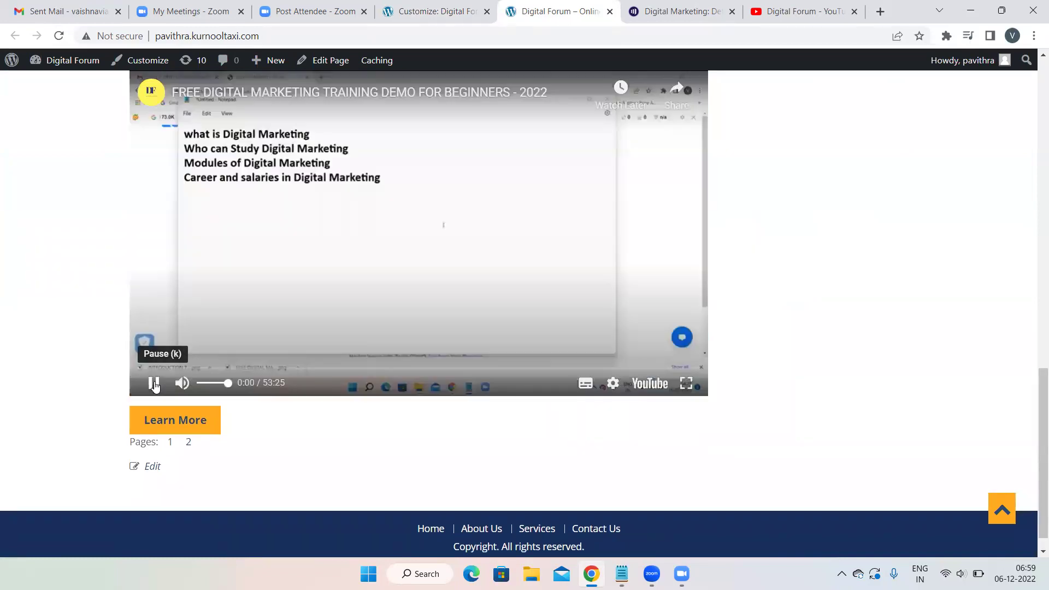
pyautogui.click(155, 385)
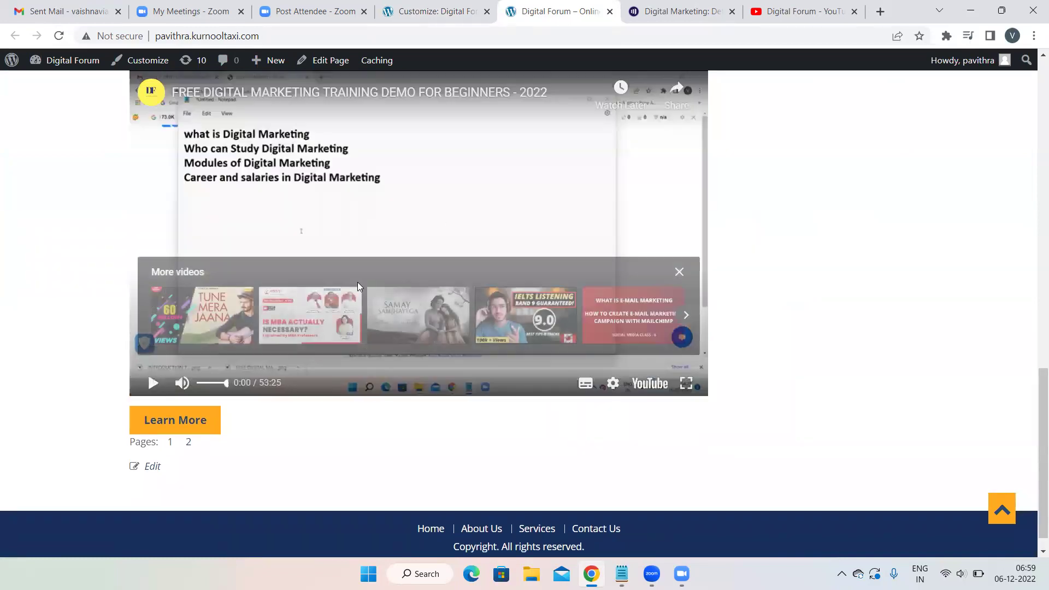
# - Test the link on the second social media image above the service pictures and return to the Home page
pyautogui.scroll(8, 358, 281)
pyautogui.scroll(4, 359, 287)
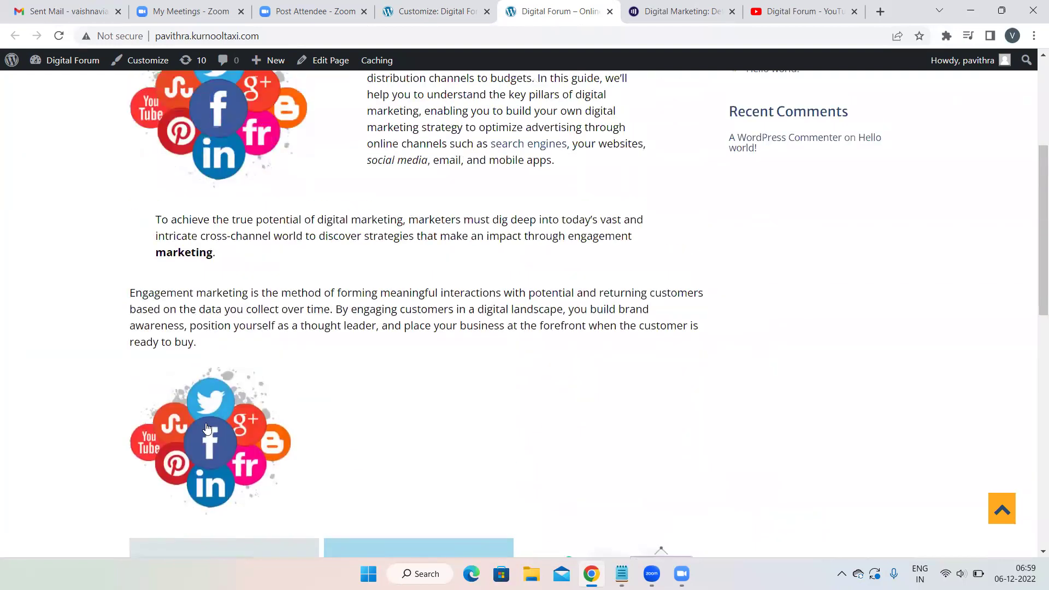
pyautogui.scroll(-2, 191, 437)
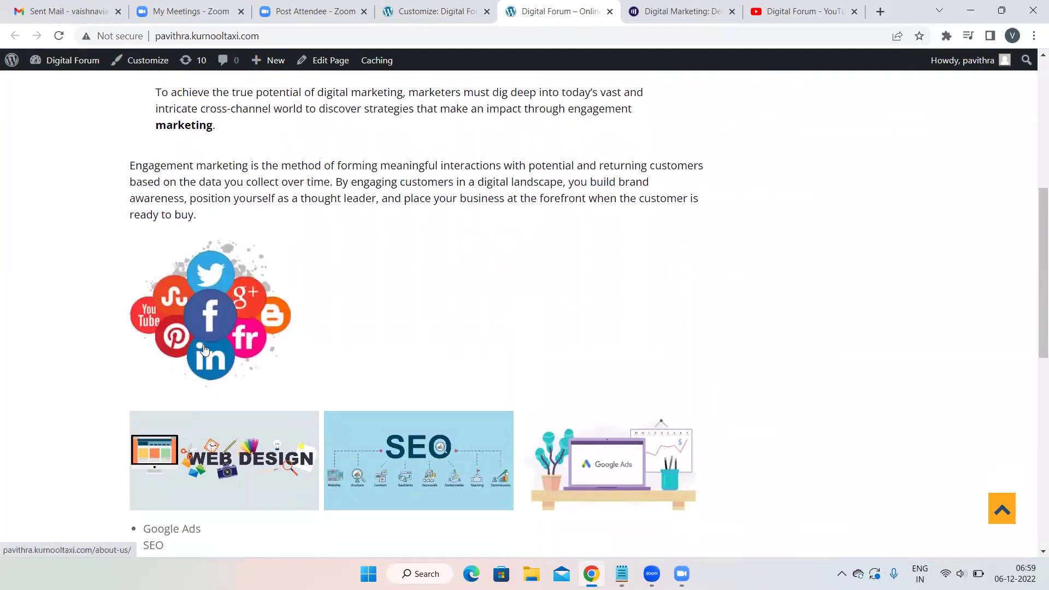
pyautogui.click(212, 301)
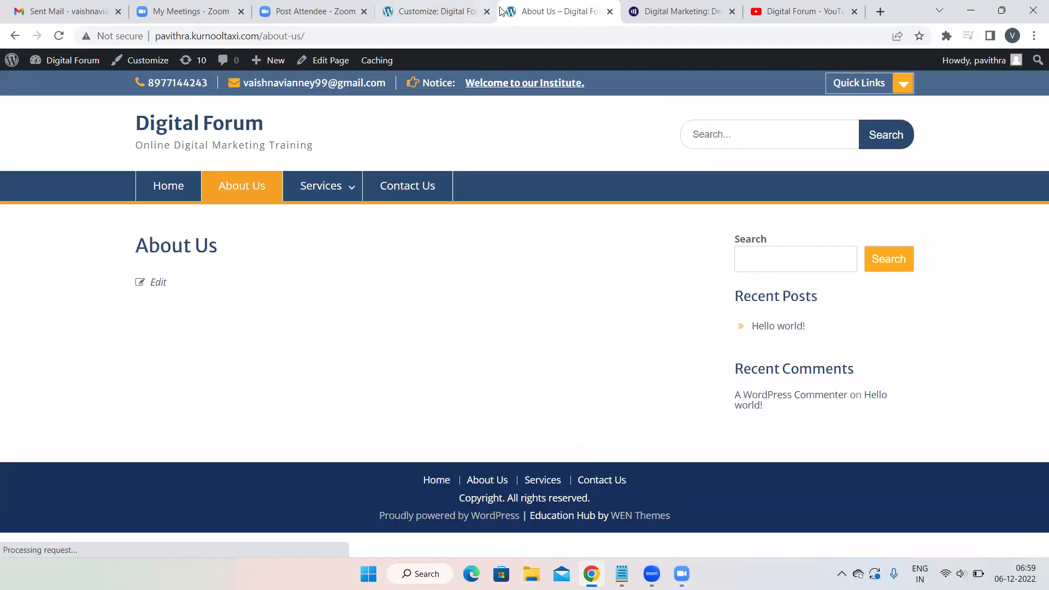
pyautogui.click(158, 184)
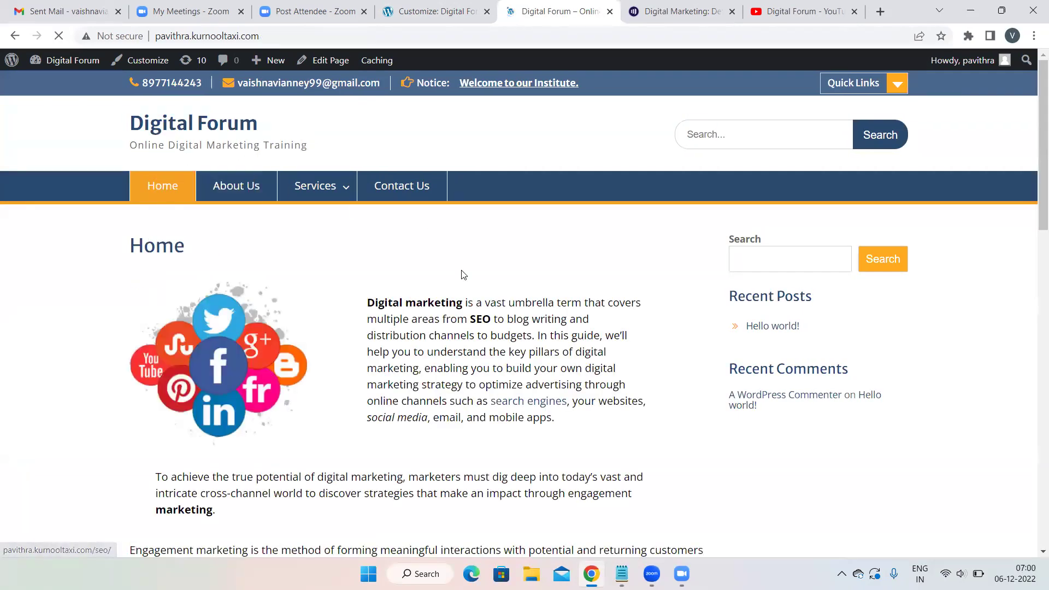
# - Follow the "search engines" text link in the opening paragraph and return to the Home page
pyautogui.scroll(-3, 517, 248)
pyautogui.click(514, 247)
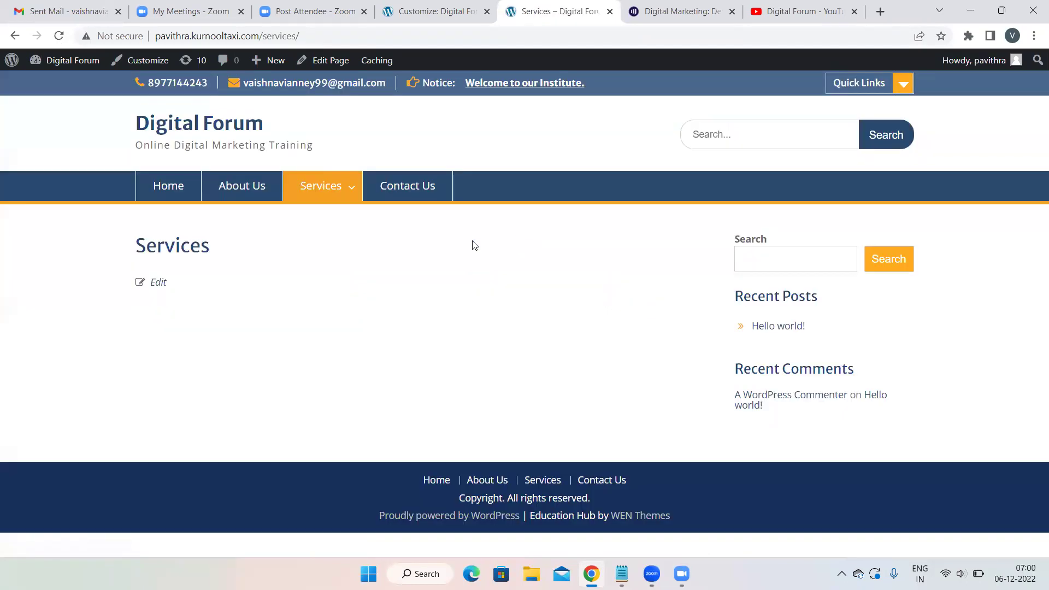
pyautogui.click(147, 184)
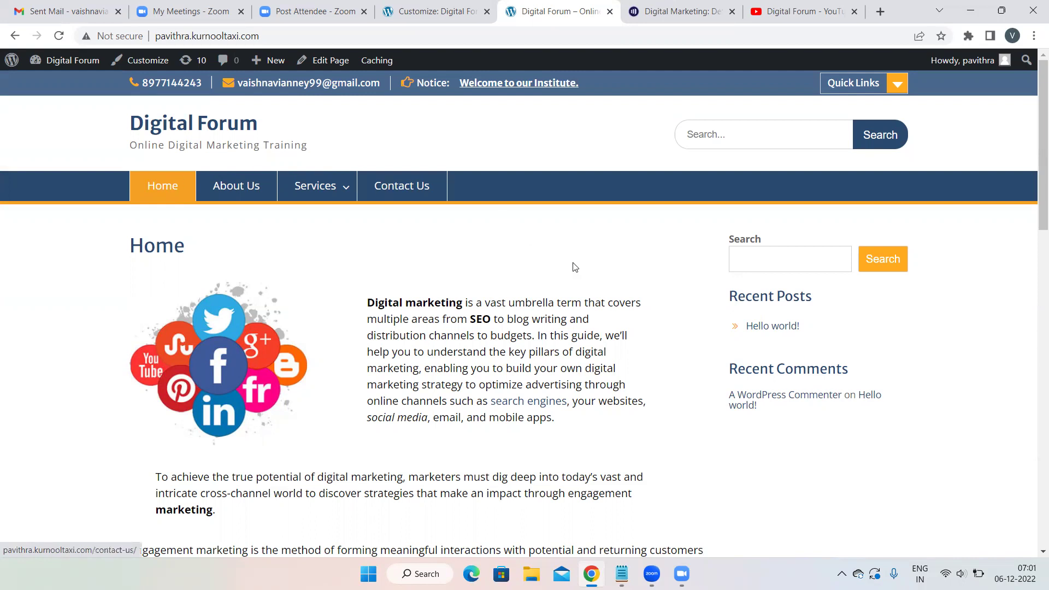
# - Switch to the Notepad notes, add the line "youtube" below the four listed steps, and minimize the notes
pyautogui.click(621, 573)
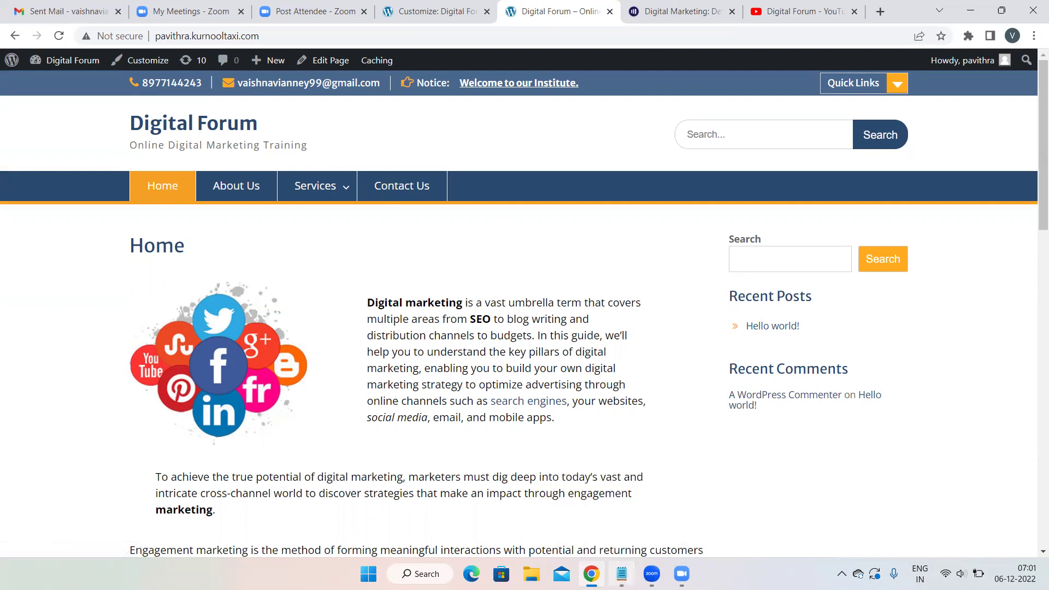
pyautogui.press('BackSpace')
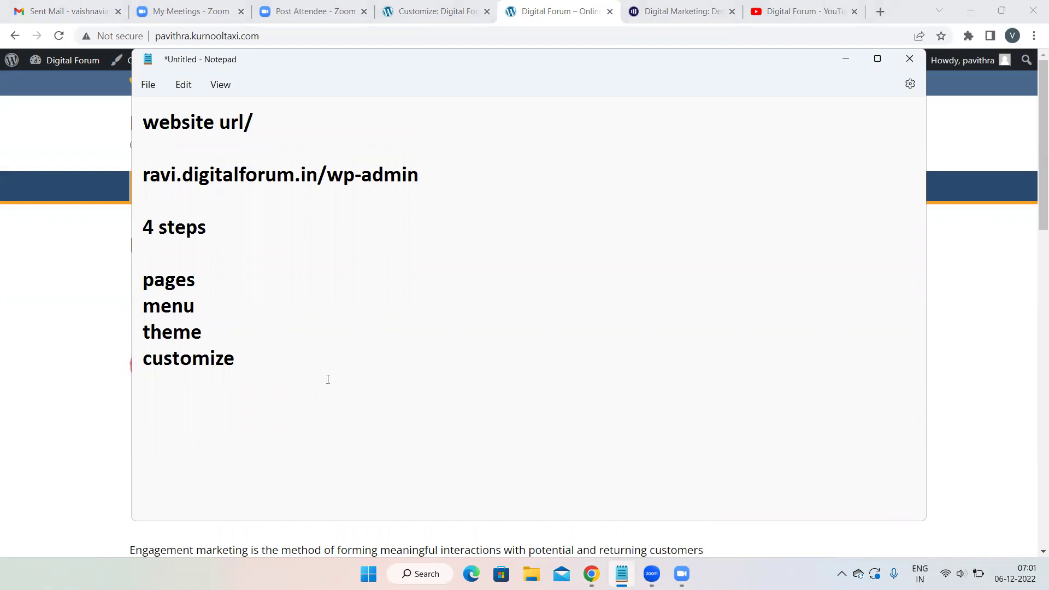
pyautogui.write('youtube')
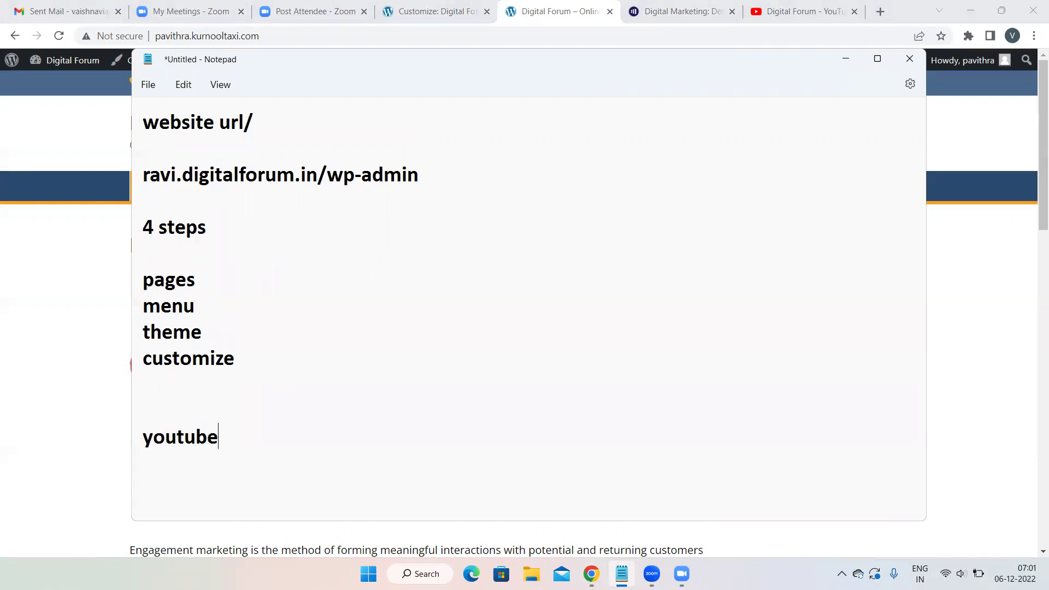
pyautogui.press('Return')
pyautogui.click(843, 61)
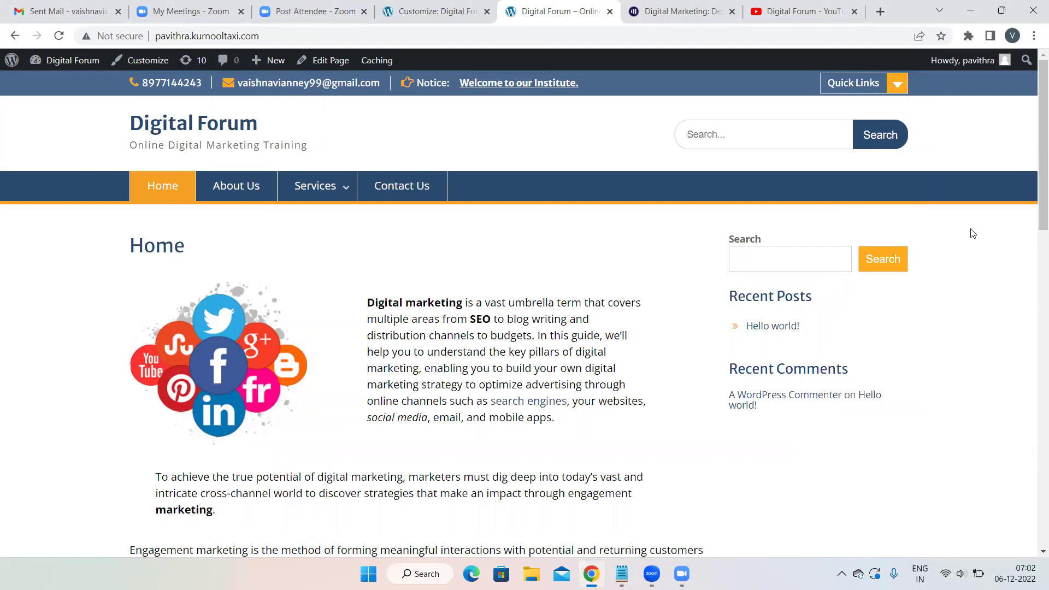
# - Leave the customizer's homepage settings and open the theme's Widgets editor
pyautogui.scroll(-2, 972, 234)
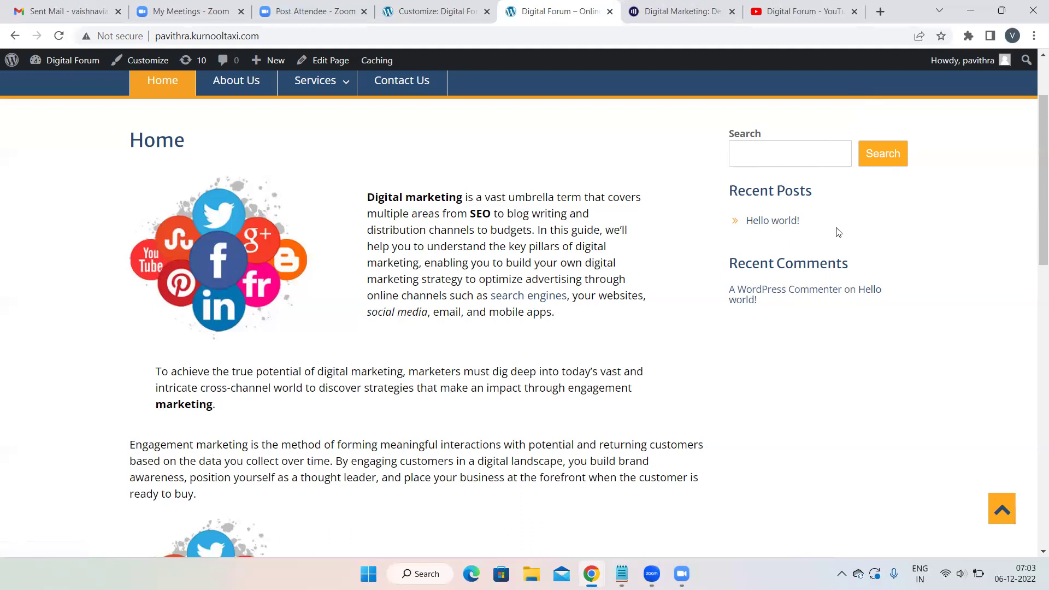
pyautogui.scroll(1, 837, 231)
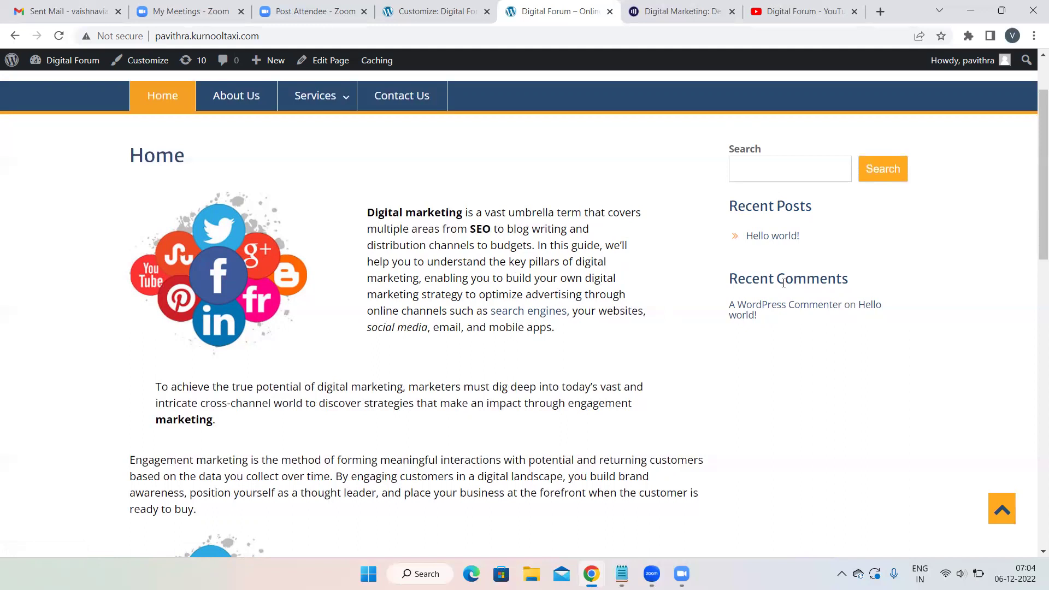
pyautogui.click(424, 5)
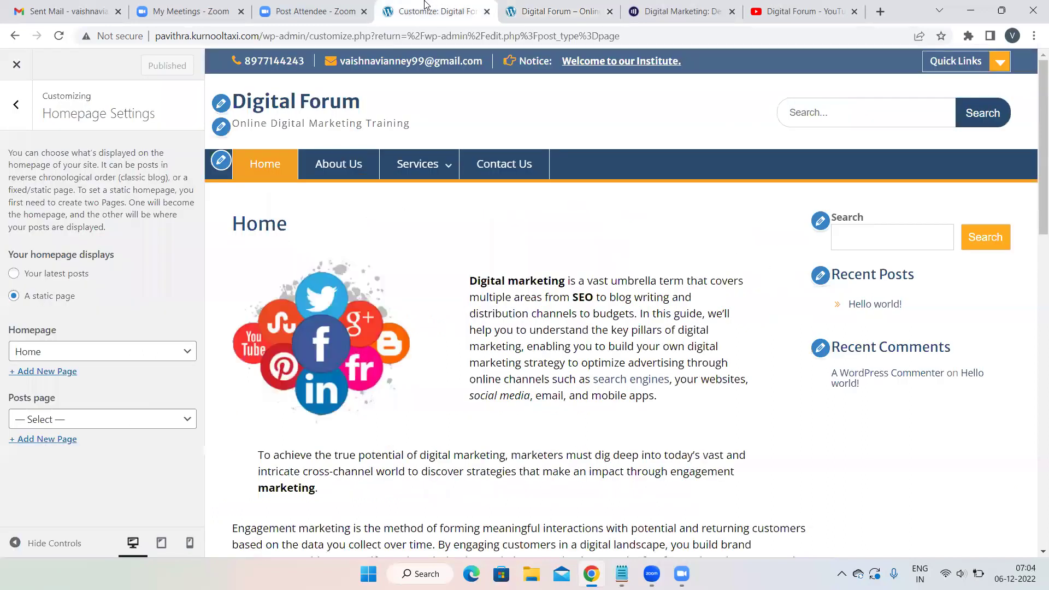
pyautogui.click(17, 69)
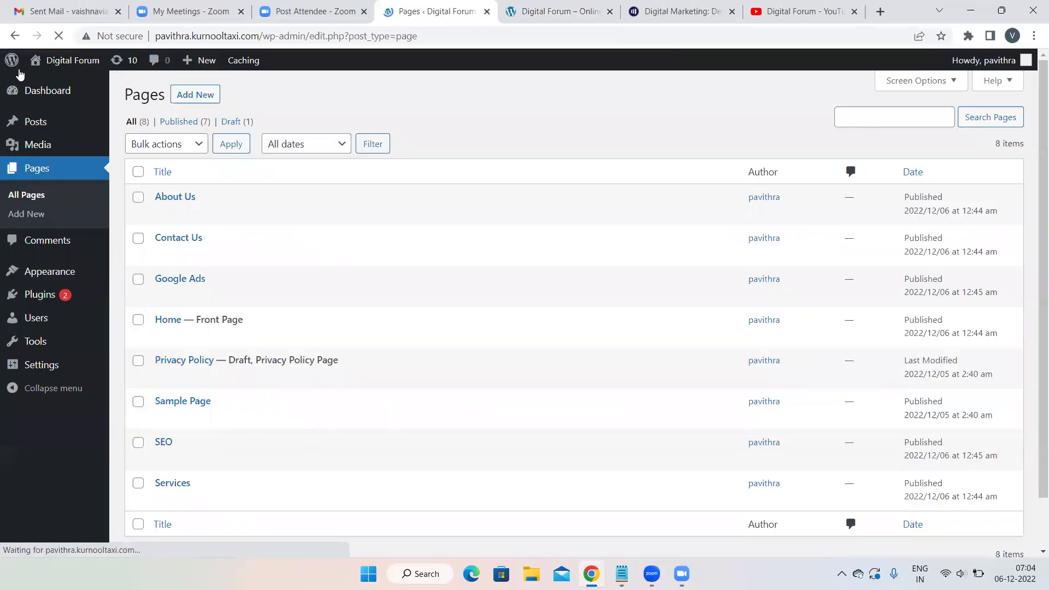
pyautogui.moveTo(67, 276)
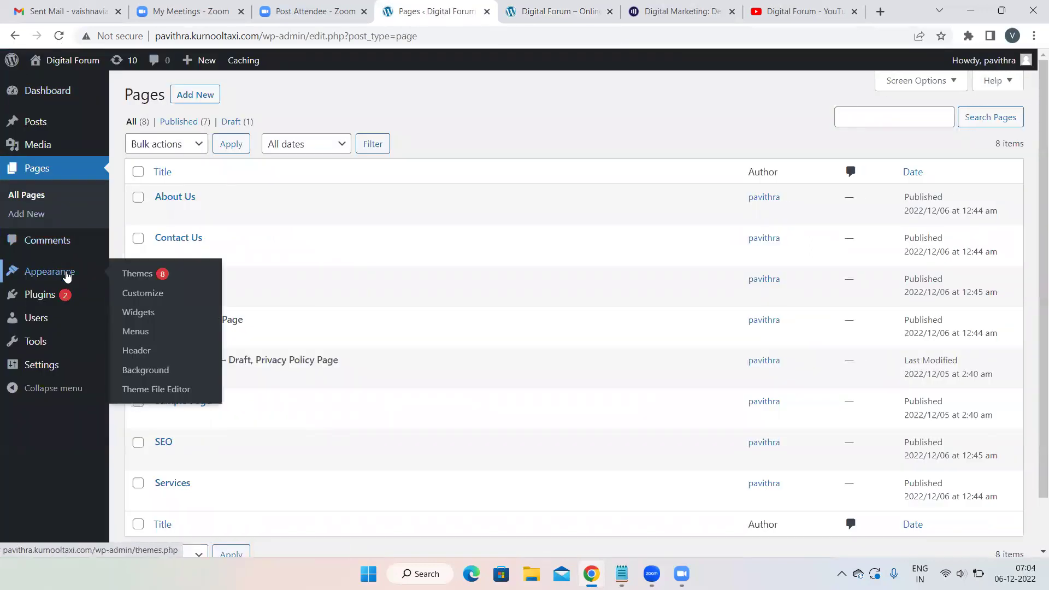
pyautogui.click(139, 316)
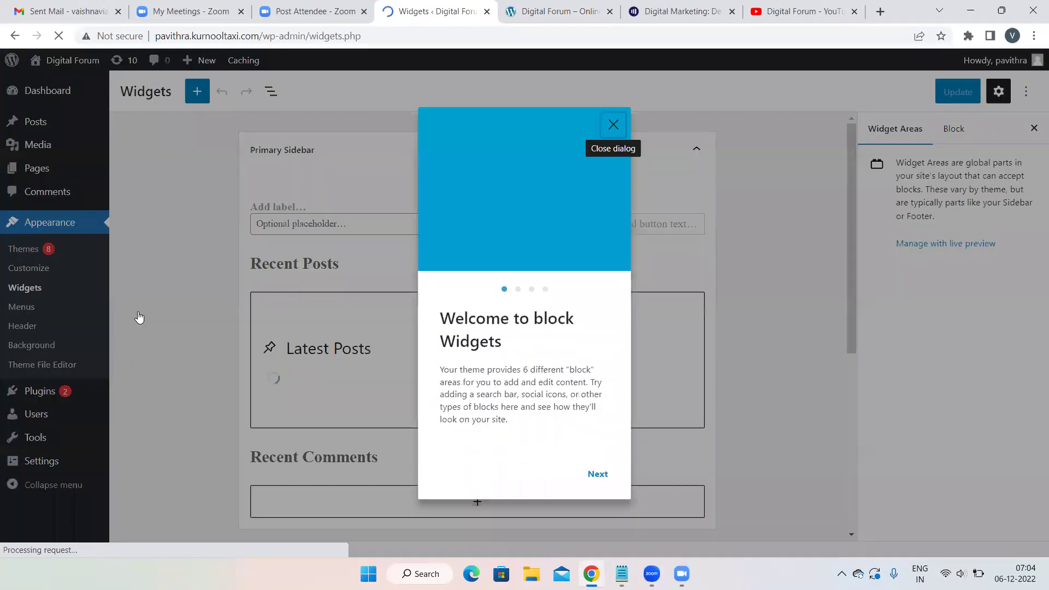
# - Dismiss the block Widgets welcome dialog and check the sidebar on the live Home page before returning to the Widgets editor
pyautogui.click(611, 124)
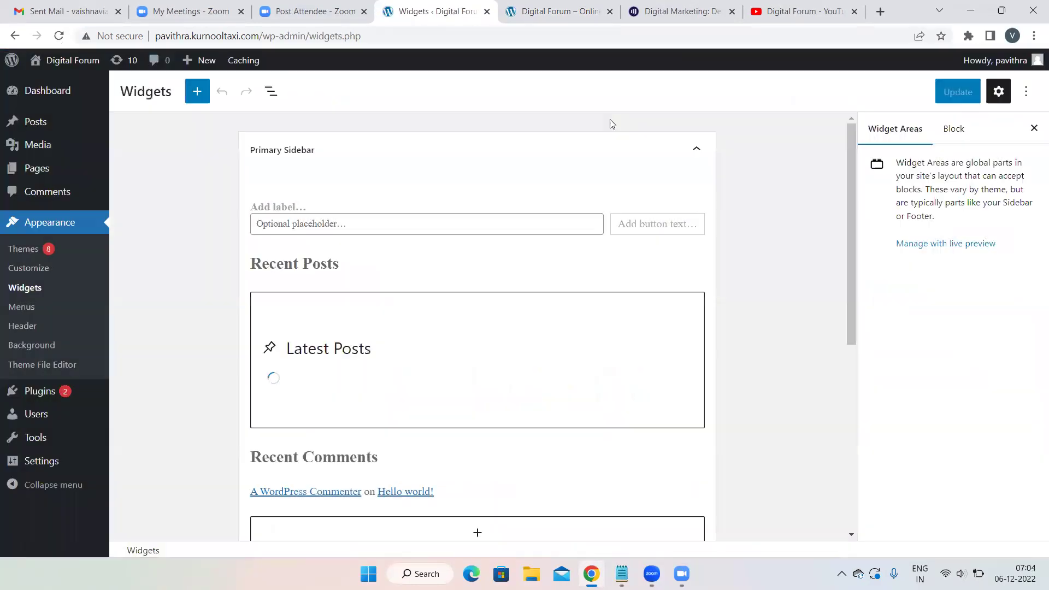
pyautogui.click(563, 6)
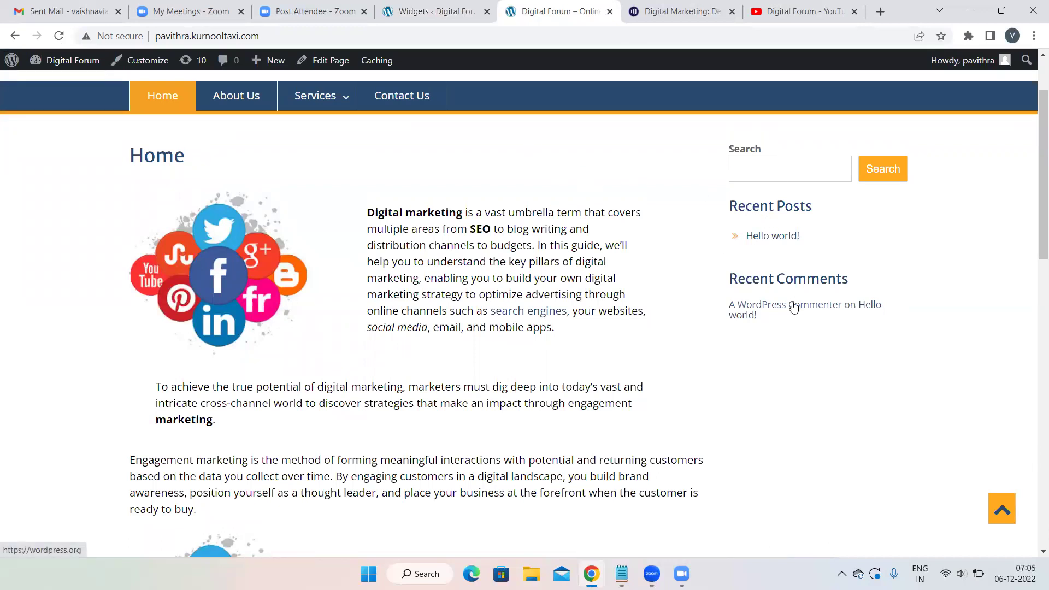
pyautogui.click(424, 5)
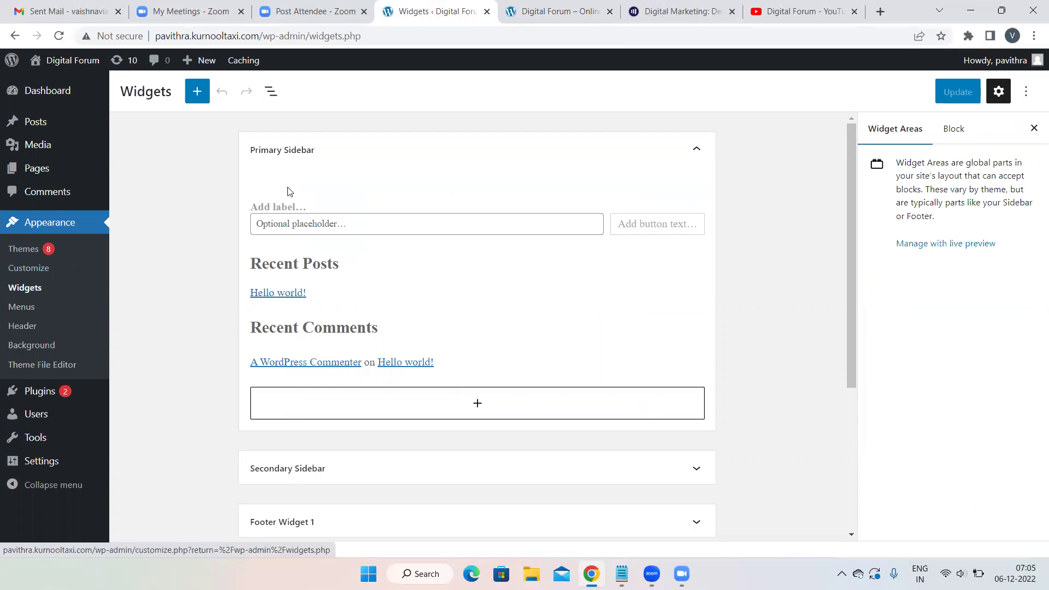
# - Compare the Primary Sidebar's Search block with the live Home page's sidebar and remove that block
pyautogui.click(379, 219)
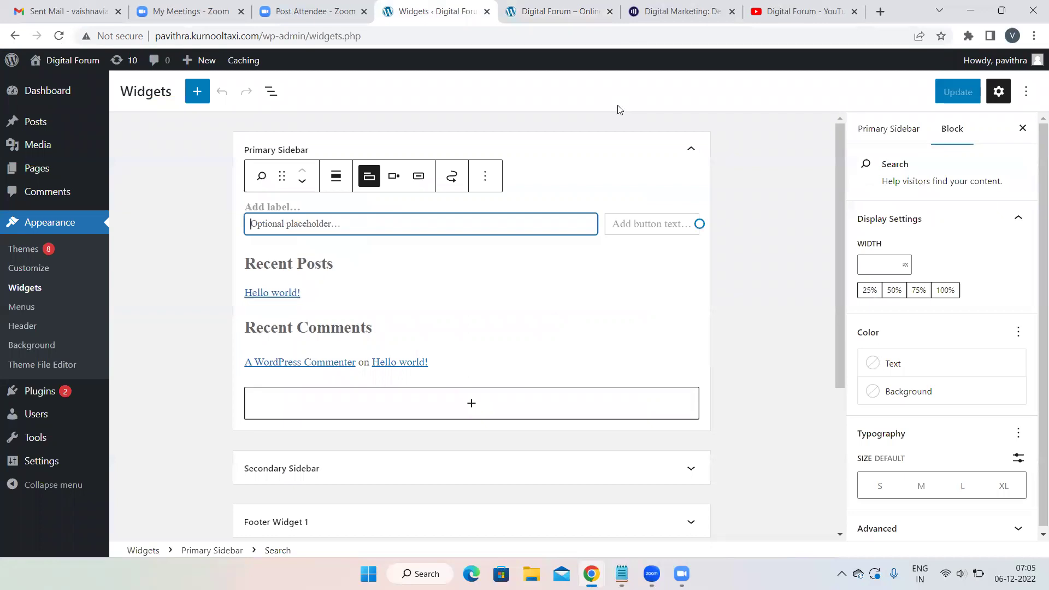
pyautogui.click(568, 11)
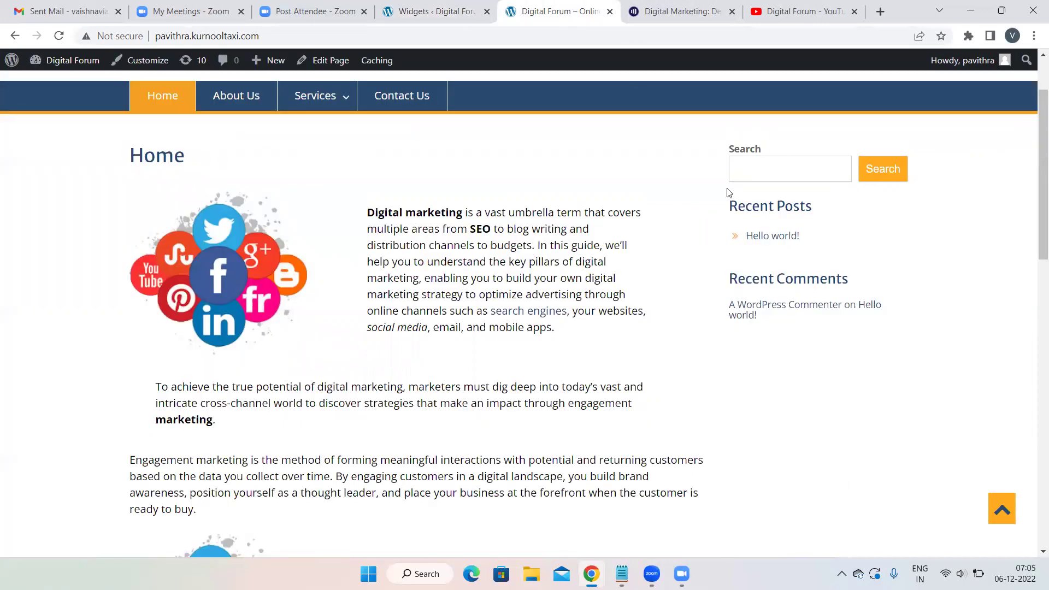
pyautogui.click(437, 10)
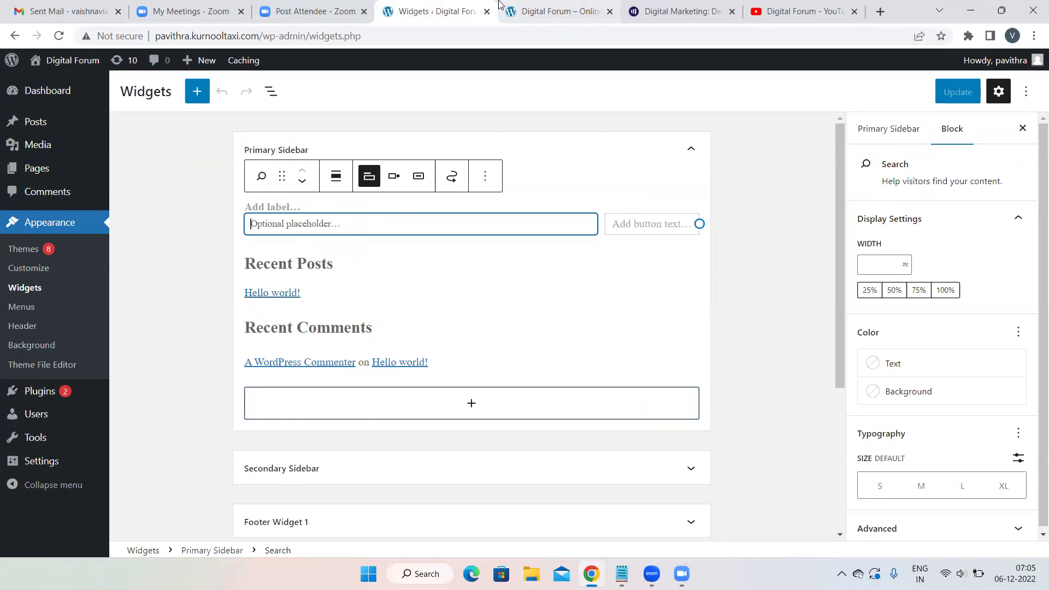
pyautogui.click(519, 8)
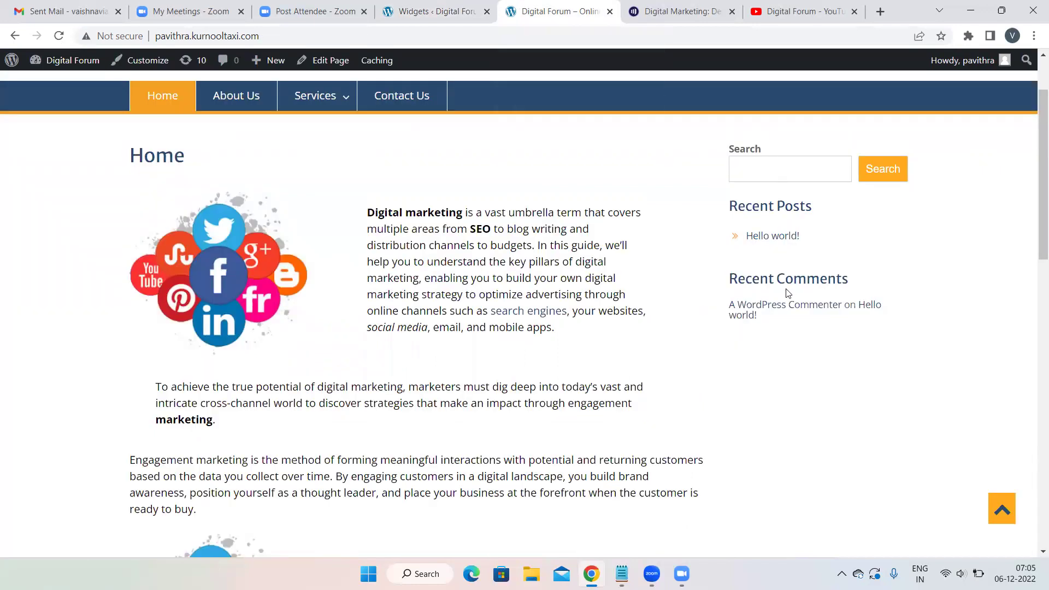
pyautogui.click(474, 6)
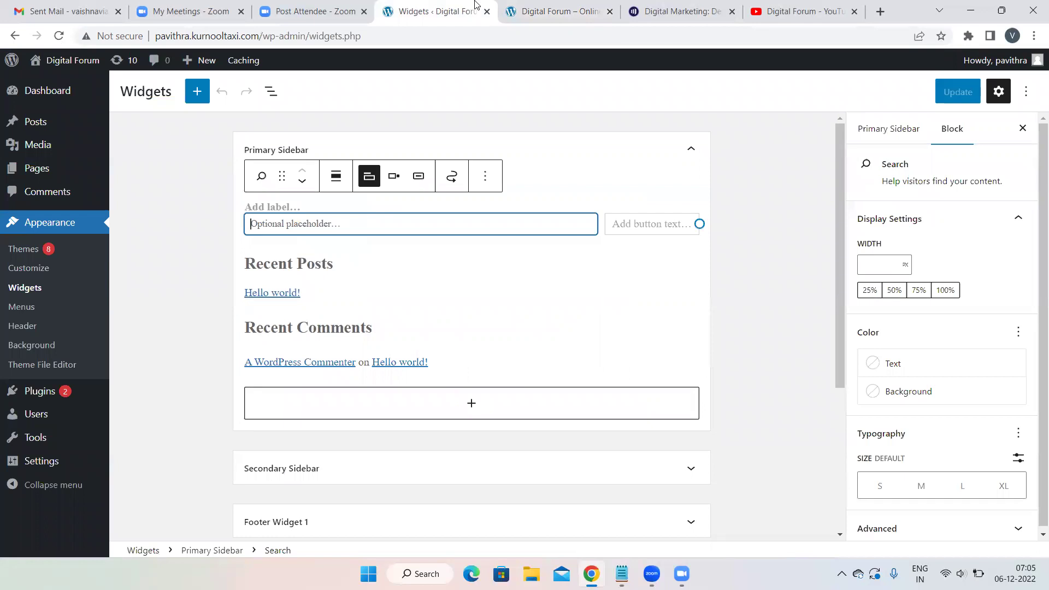
pyautogui.click(485, 176)
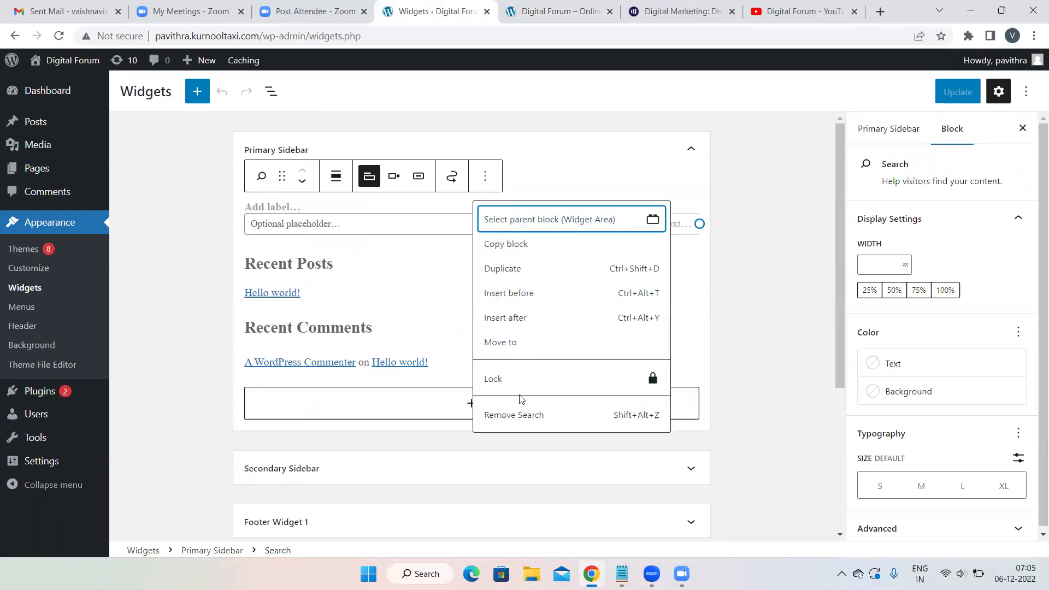
pyautogui.click(499, 416)
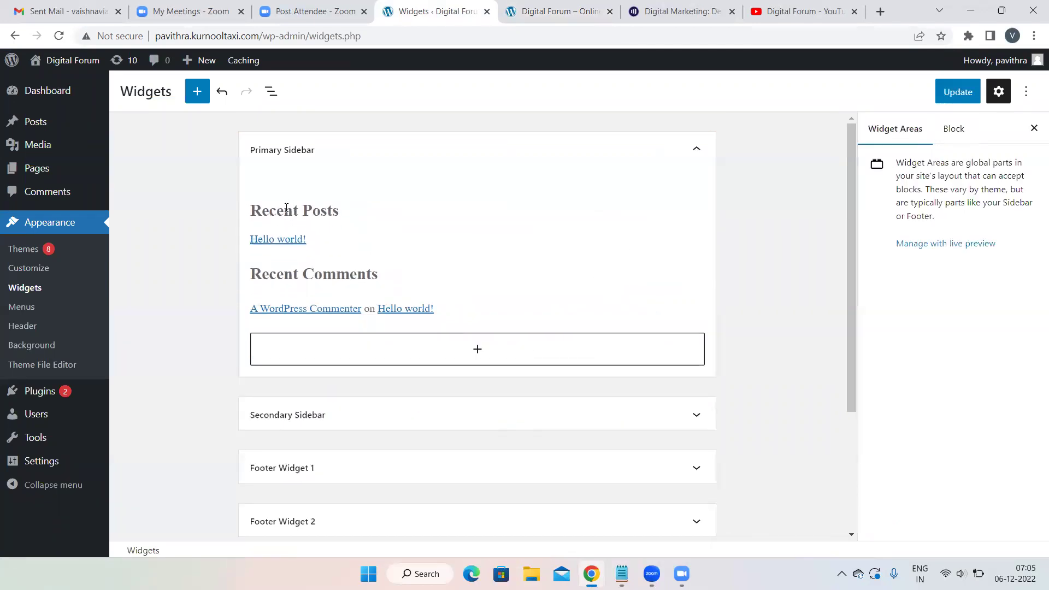
# - Remove the Recent Posts heading and its Latest Posts block from the Primary Sidebar
pyautogui.click(286, 209)
pyautogui.click(573, 175)
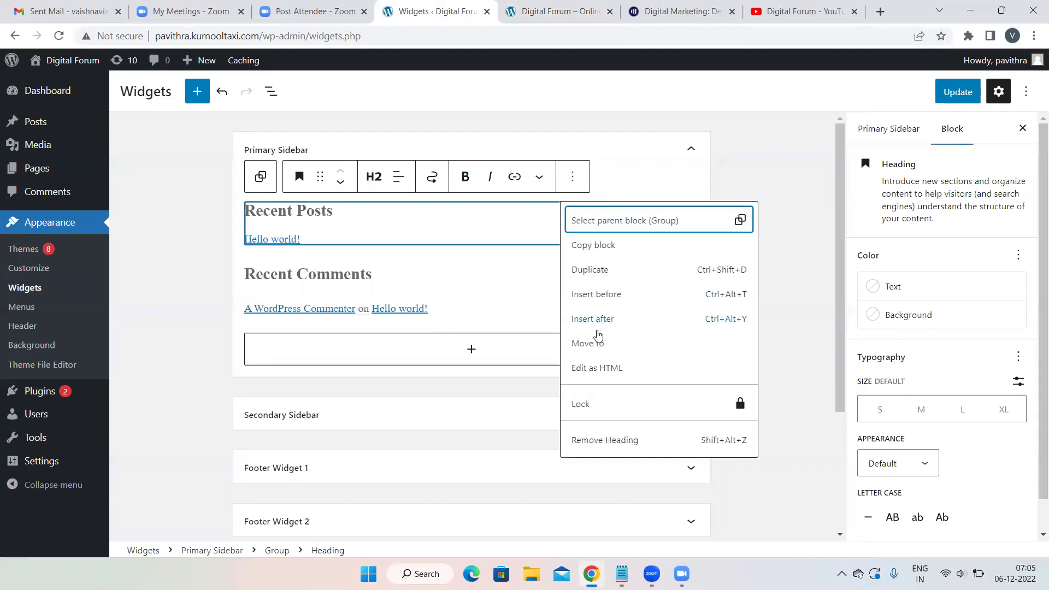
pyautogui.click(589, 438)
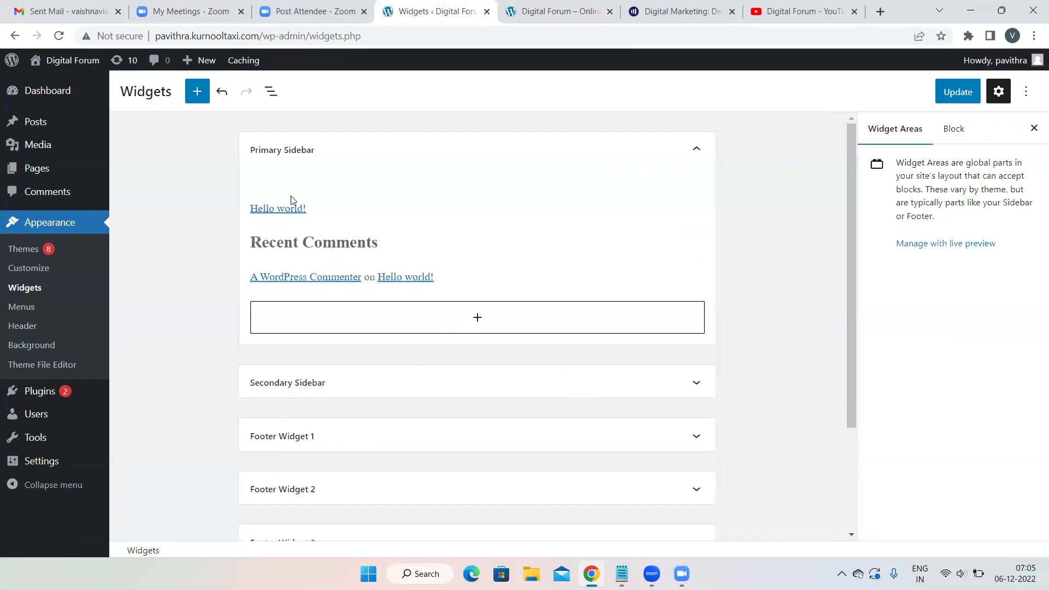
pyautogui.click(310, 210)
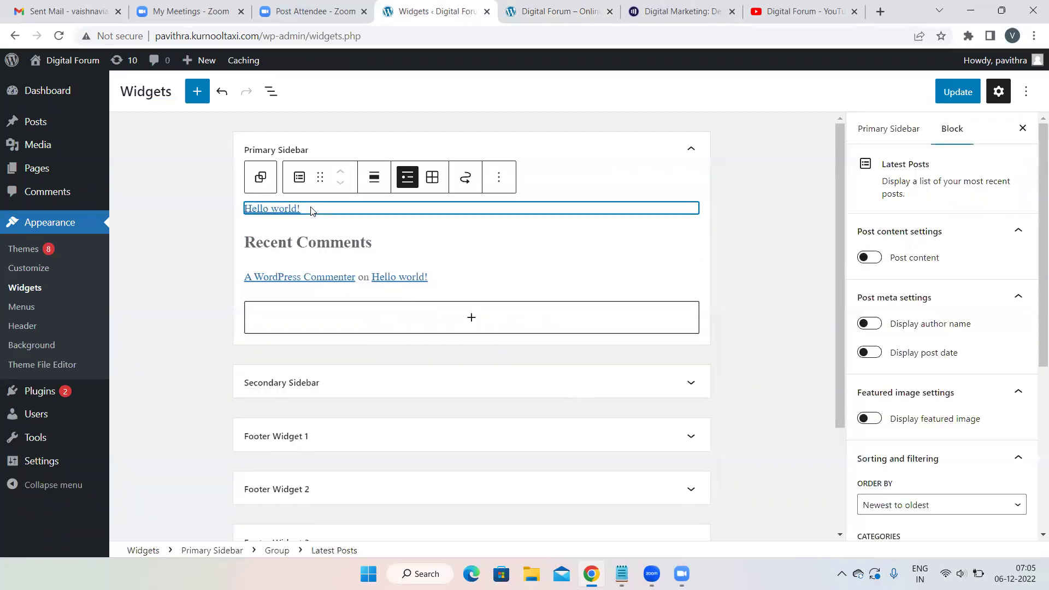
pyautogui.click(493, 178)
pyautogui.click(517, 416)
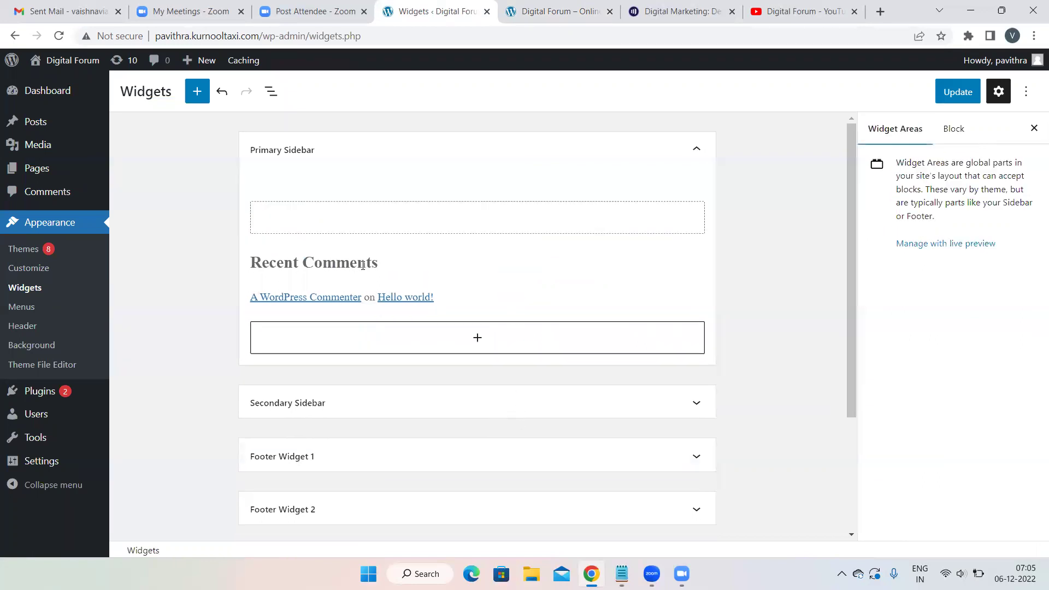
# - Remove the Recent Comments heading and its Latest Comments block from the Primary Sidebar
pyautogui.click(382, 264)
pyautogui.click(572, 228)
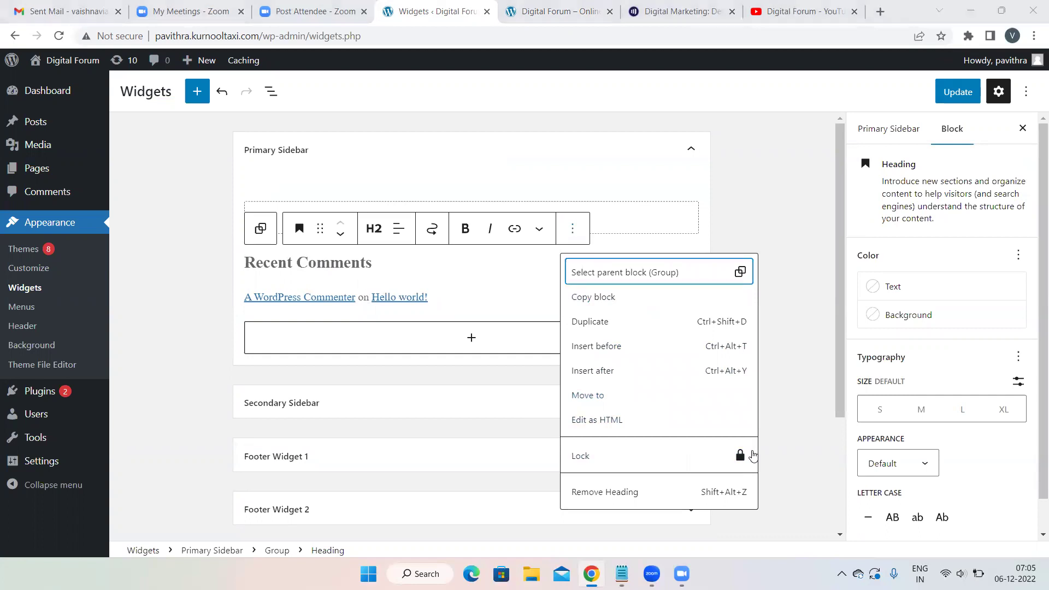
pyautogui.click(611, 494)
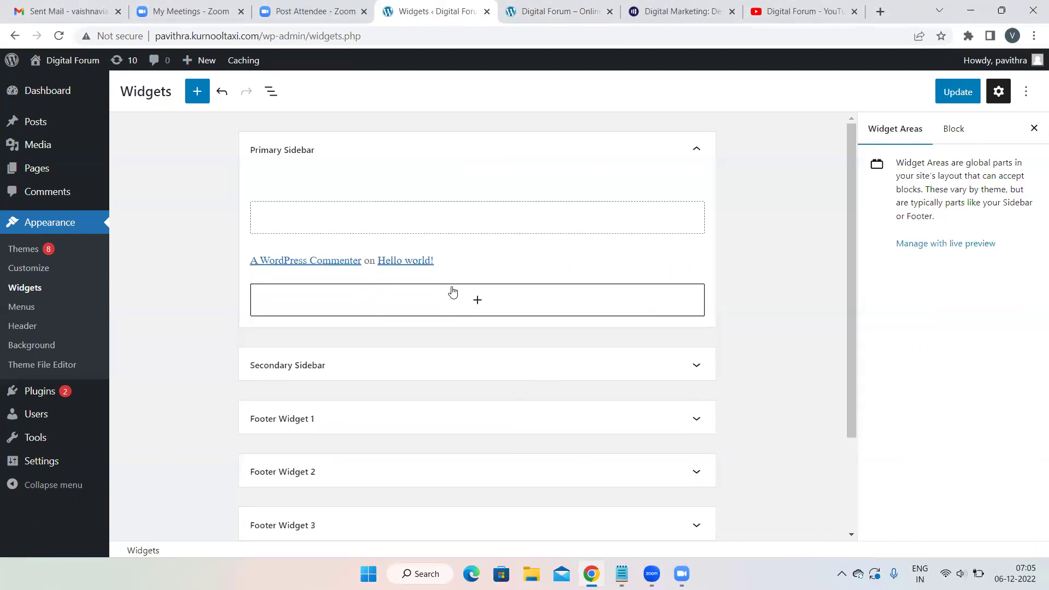
pyautogui.click(446, 260)
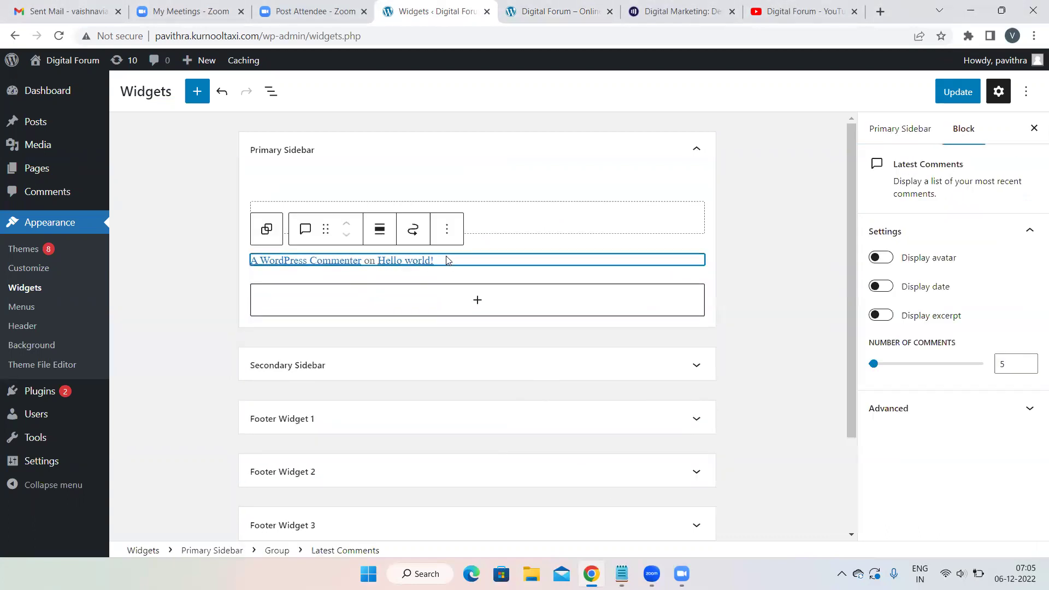
pyautogui.click(450, 223)
pyautogui.click(460, 467)
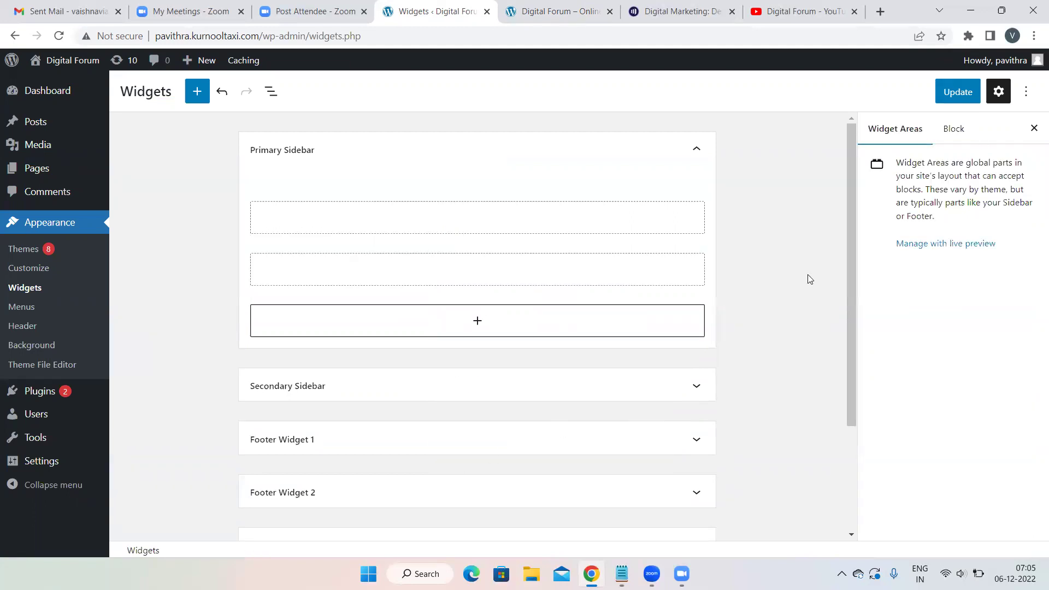
# - Select the first empty group in the Primary Sidebar and compare the widget area with the live Home page's sidebar
pyautogui.click(440, 226)
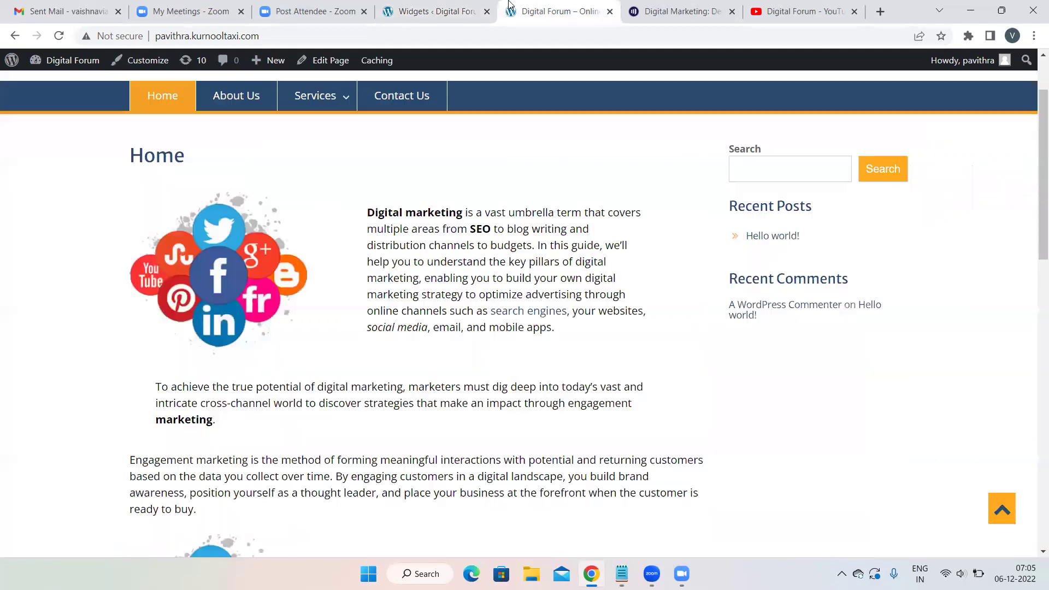
pyautogui.click(557, 11)
pyautogui.click(443, 11)
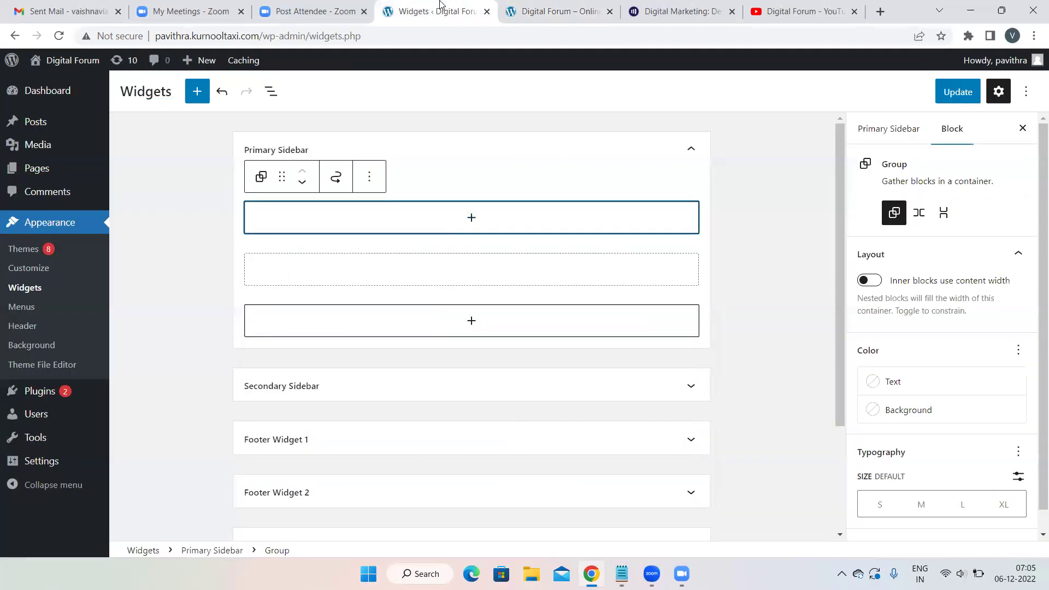
pyautogui.click(564, 10)
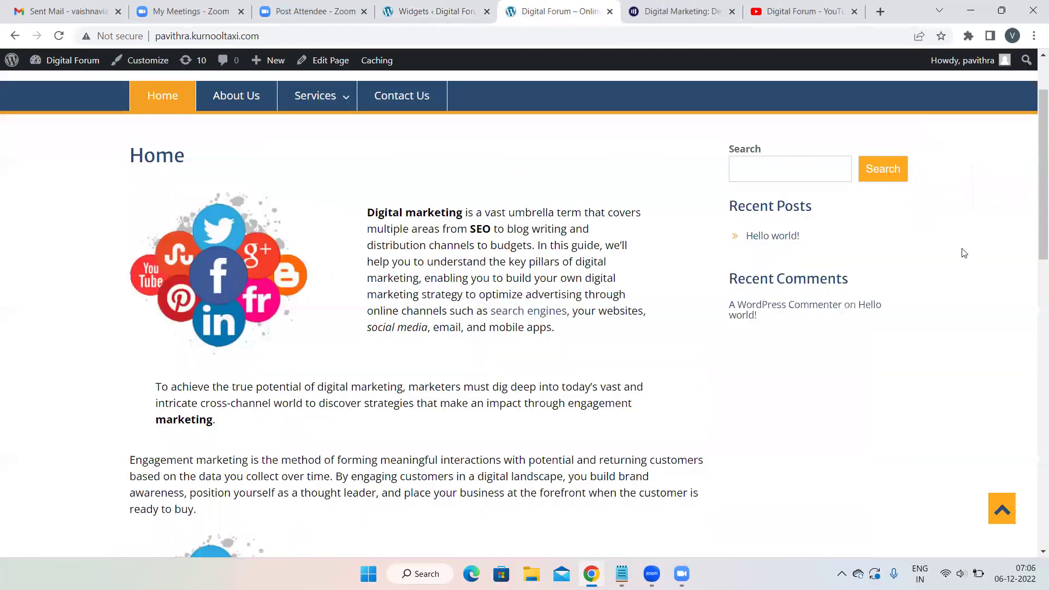
pyautogui.click(404, 7)
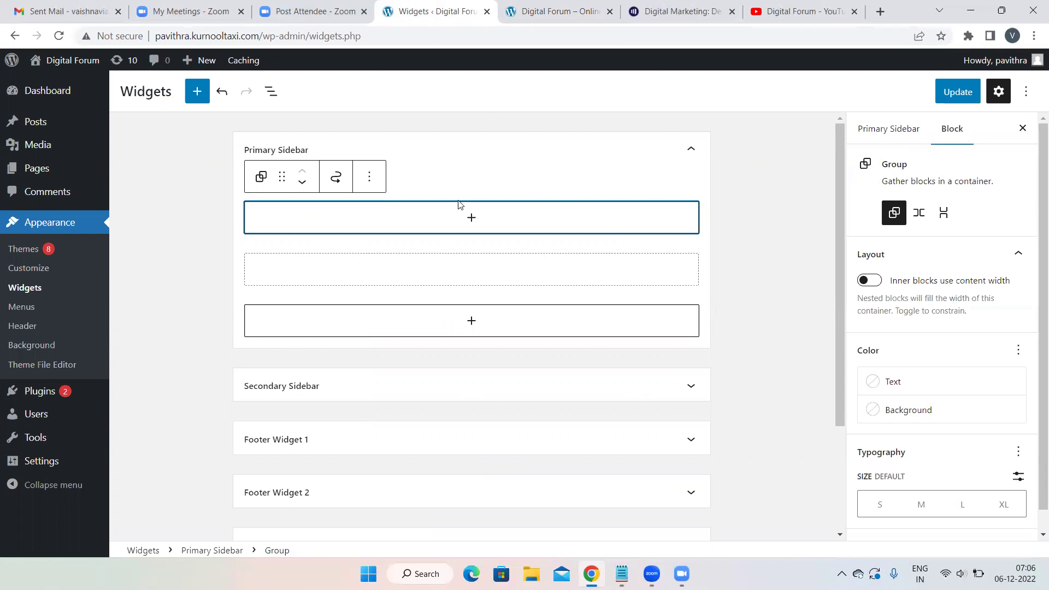
# - Browse the full block library for the first empty group down to the Media blocks, and return to the expanded Primary Sidebar
pyautogui.click(470, 218)
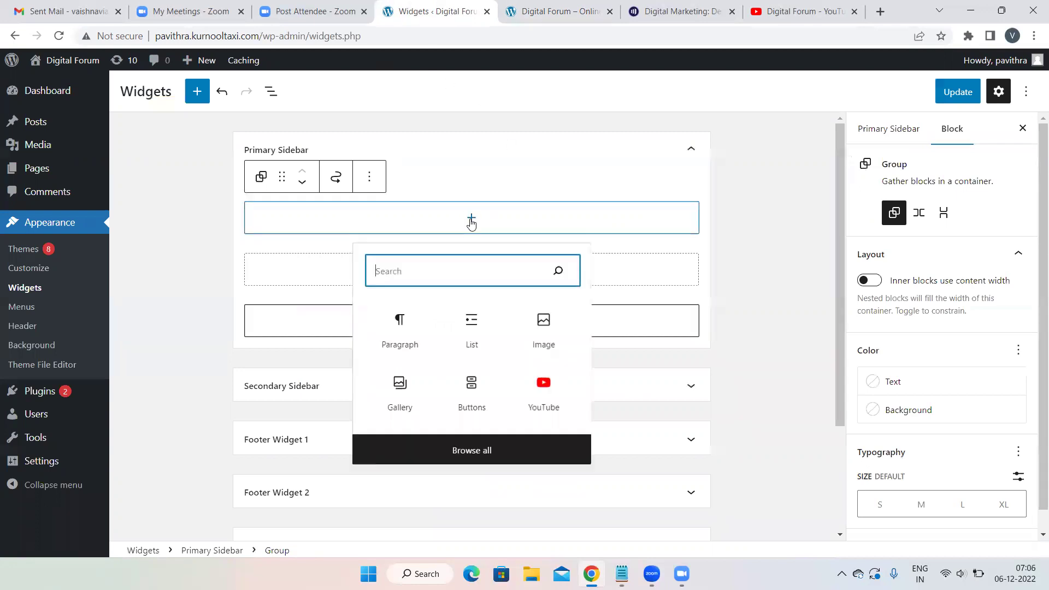
pyautogui.click(452, 449)
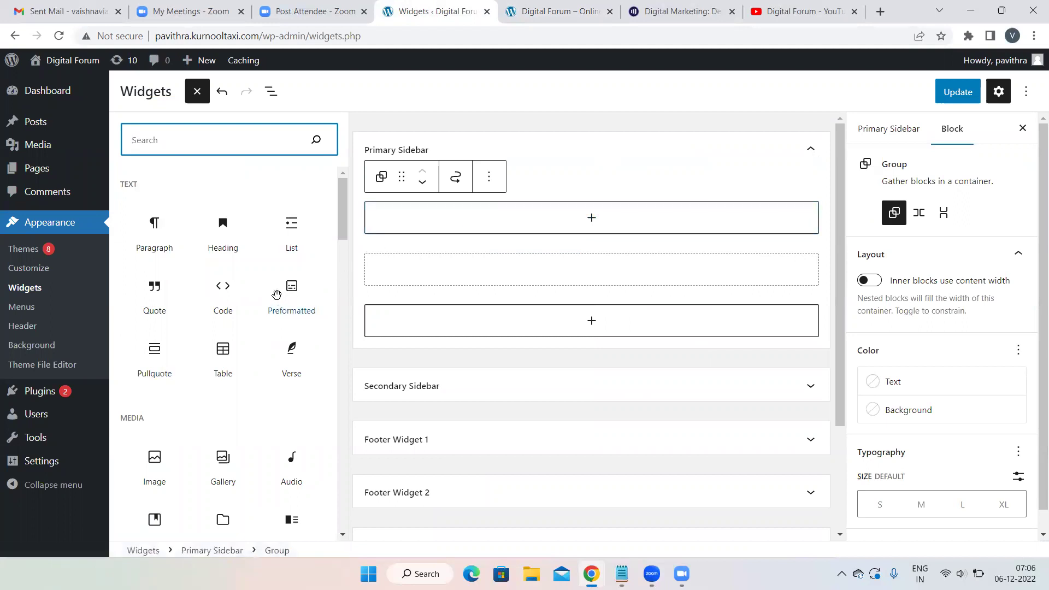
pyautogui.moveTo(487, 241)
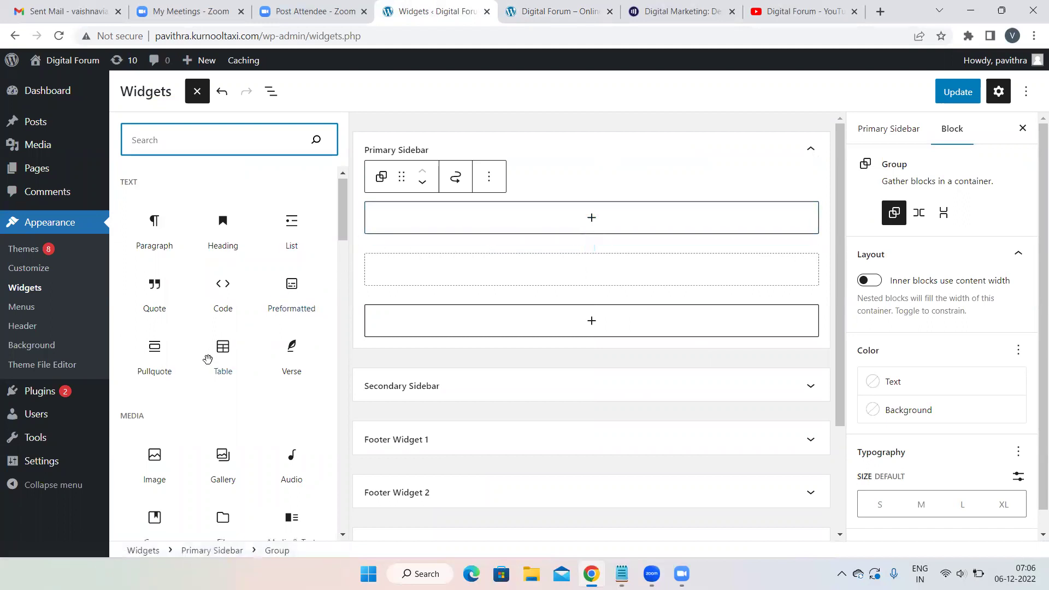
pyautogui.scroll(-3, 207, 359)
pyautogui.scroll(-2, 208, 358)
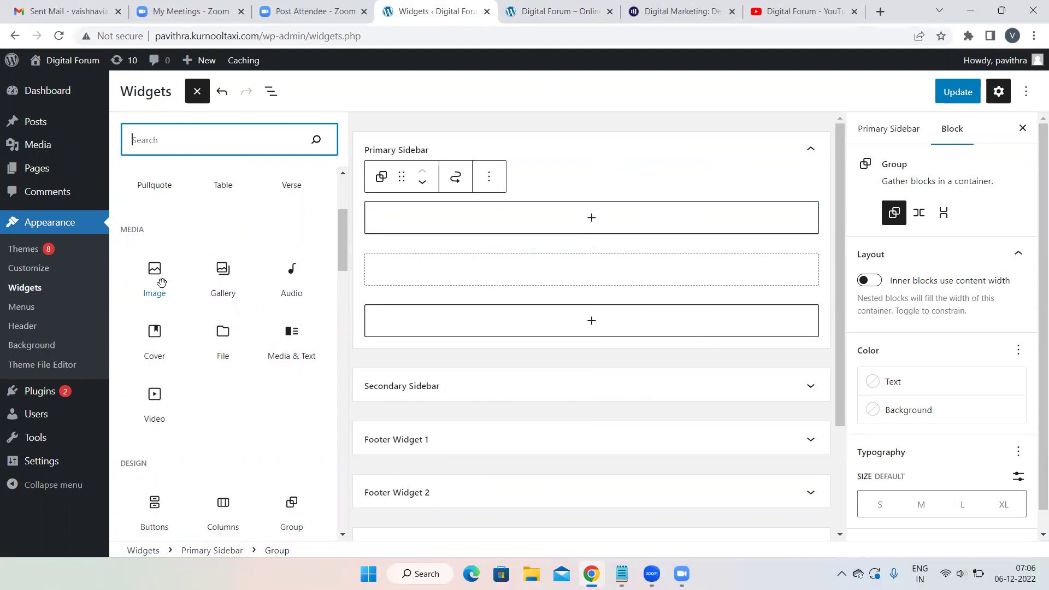
pyautogui.click(571, 158)
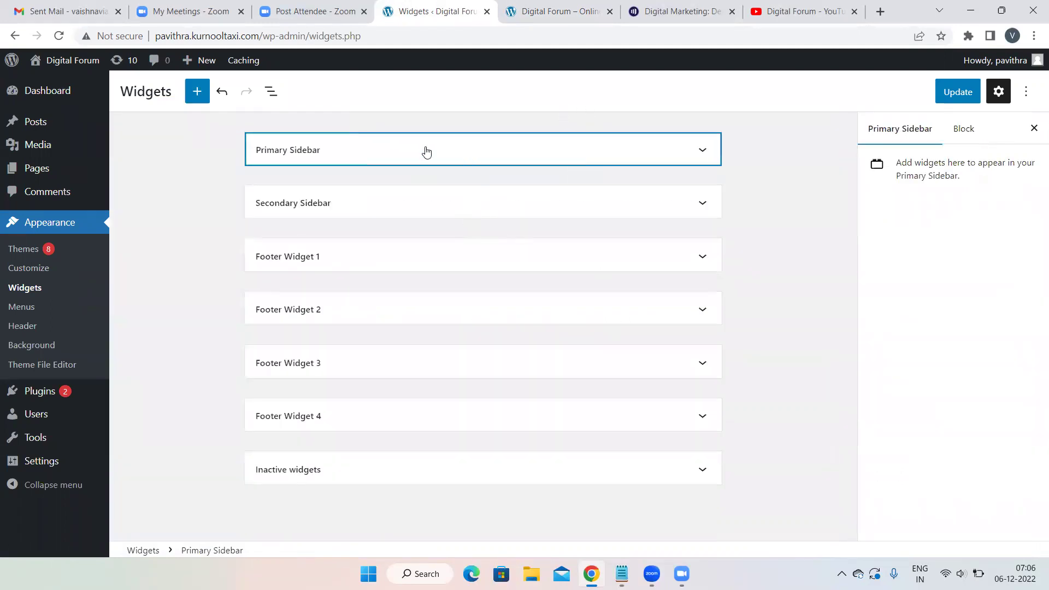
pyautogui.click(427, 152)
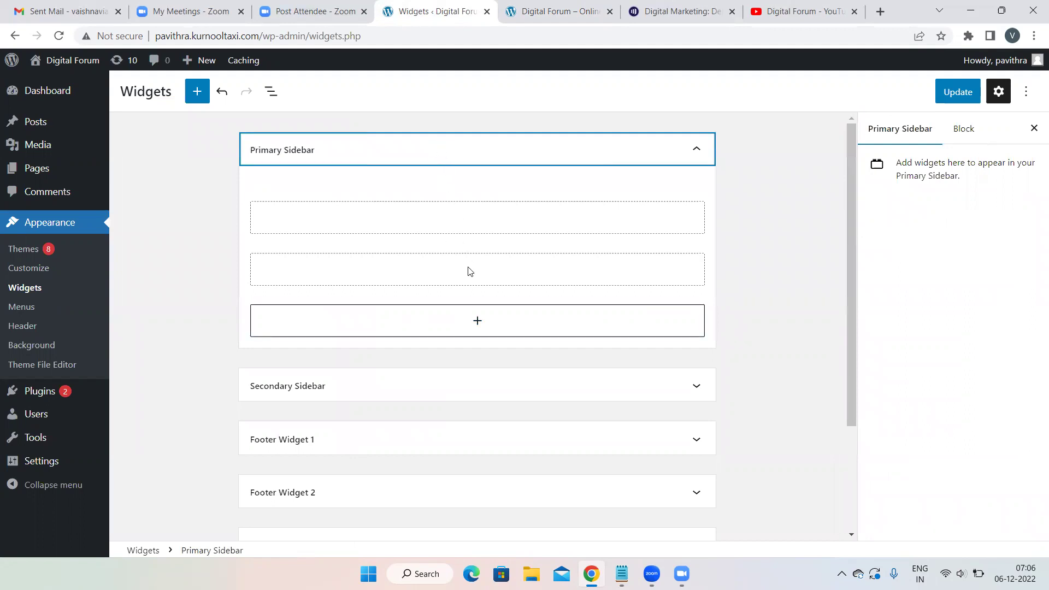
# - Save the Primary Sidebar widget changes and reload the live Home page to check its sidebar
pyautogui.click(582, 7)
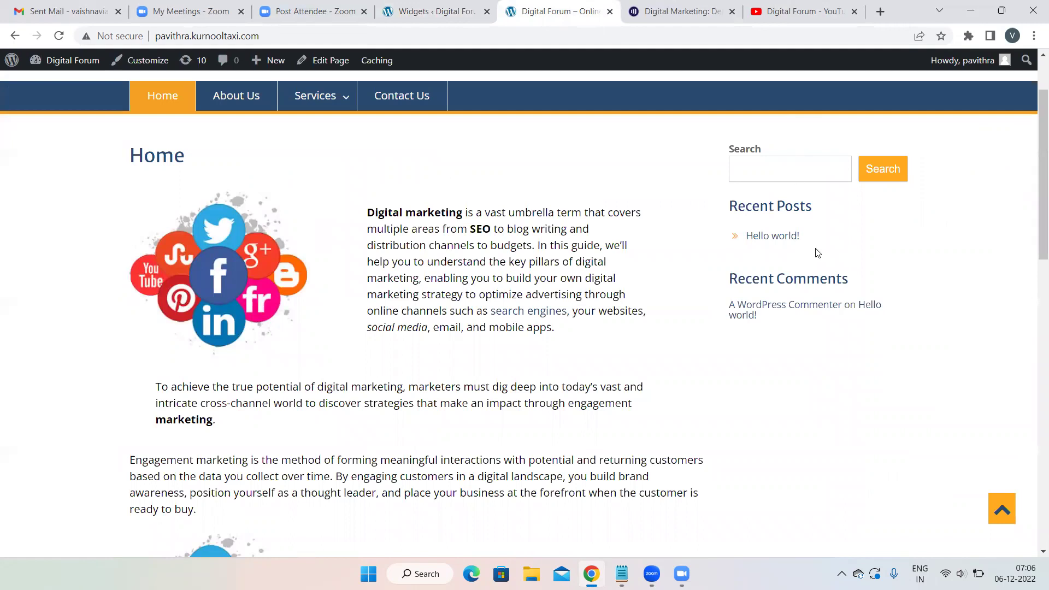
pyautogui.click(429, 11)
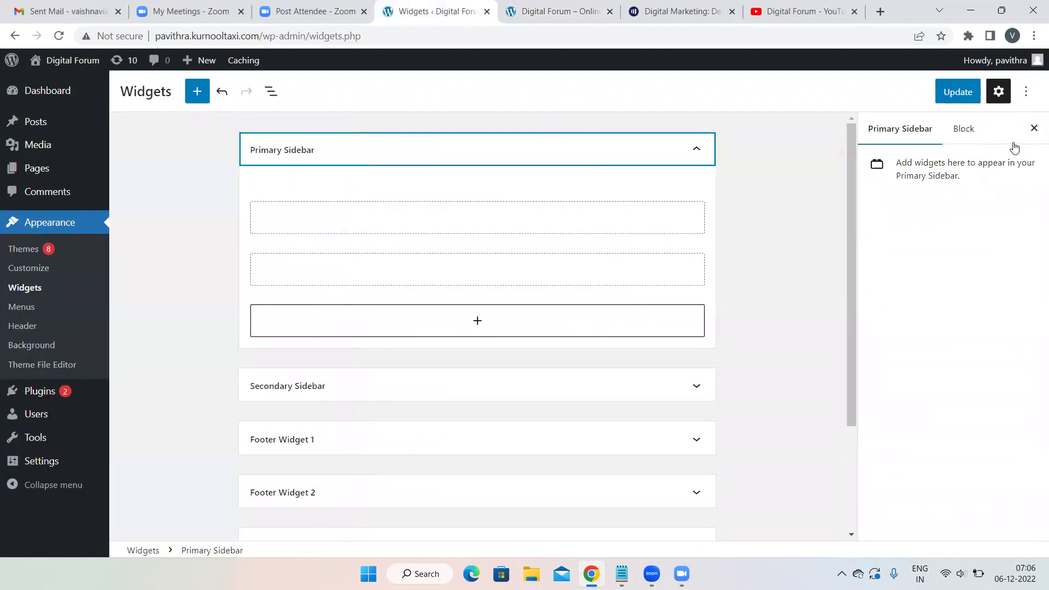
pyautogui.click(949, 91)
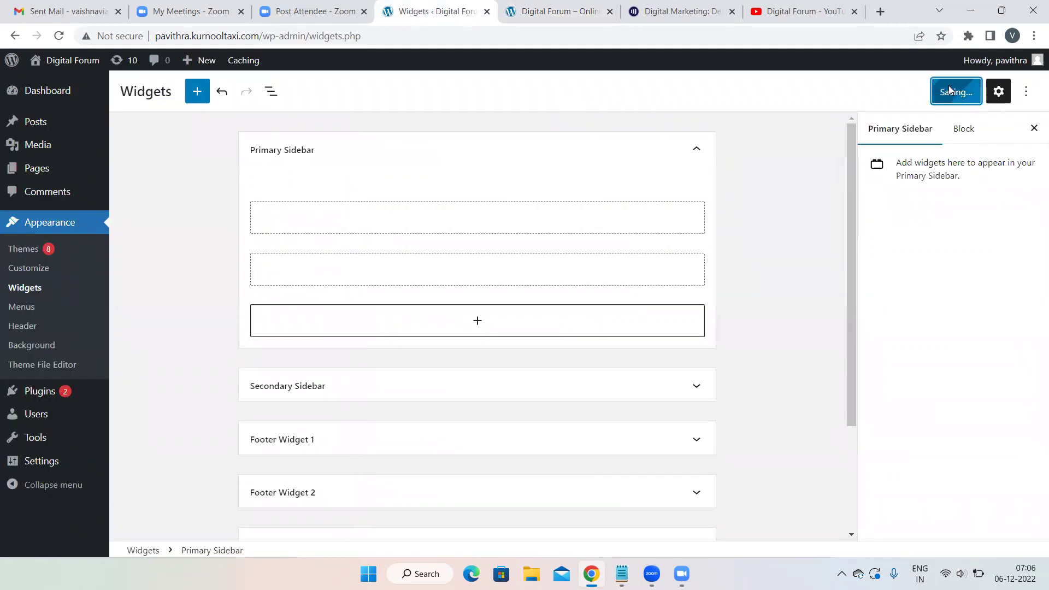
pyautogui.click(553, 10)
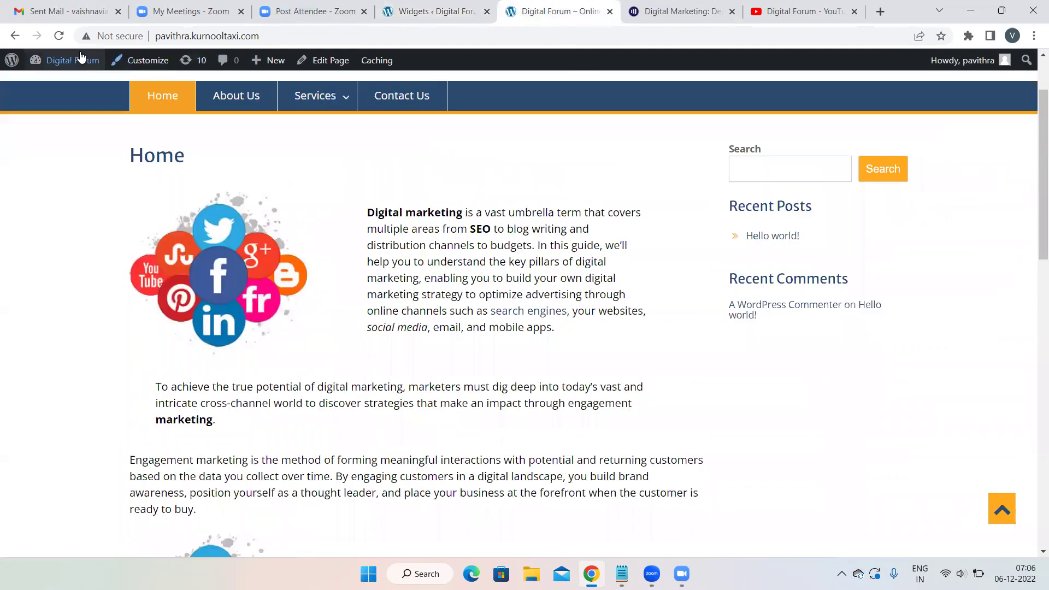
pyautogui.click(59, 36)
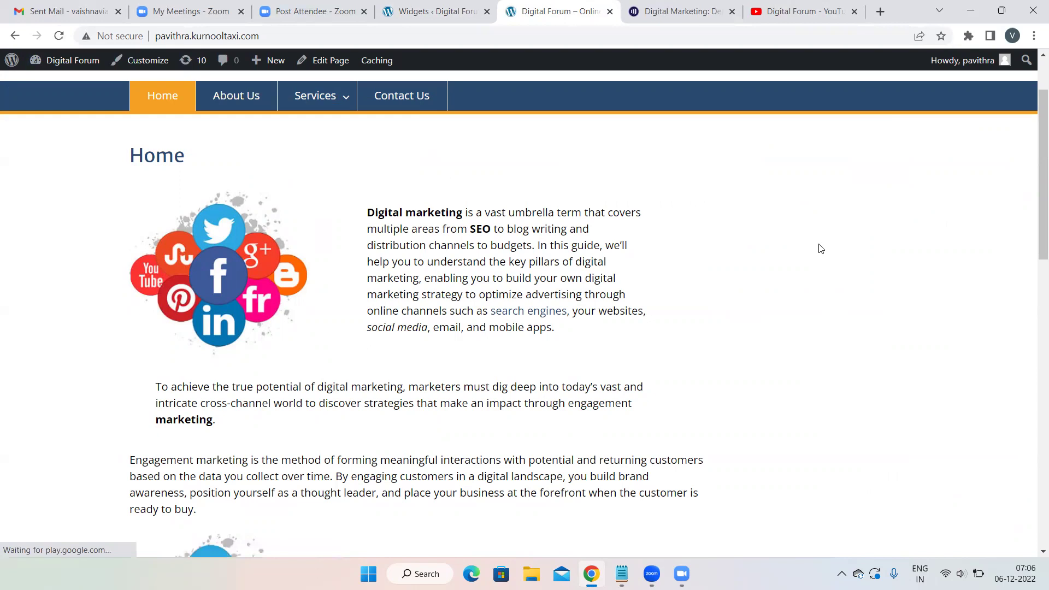
# - Add an Image block to the first empty group of the Primary Sidebar using SEO-Pillar-Post-Art-1-1.png from the Media Library
pyautogui.click(424, 7)
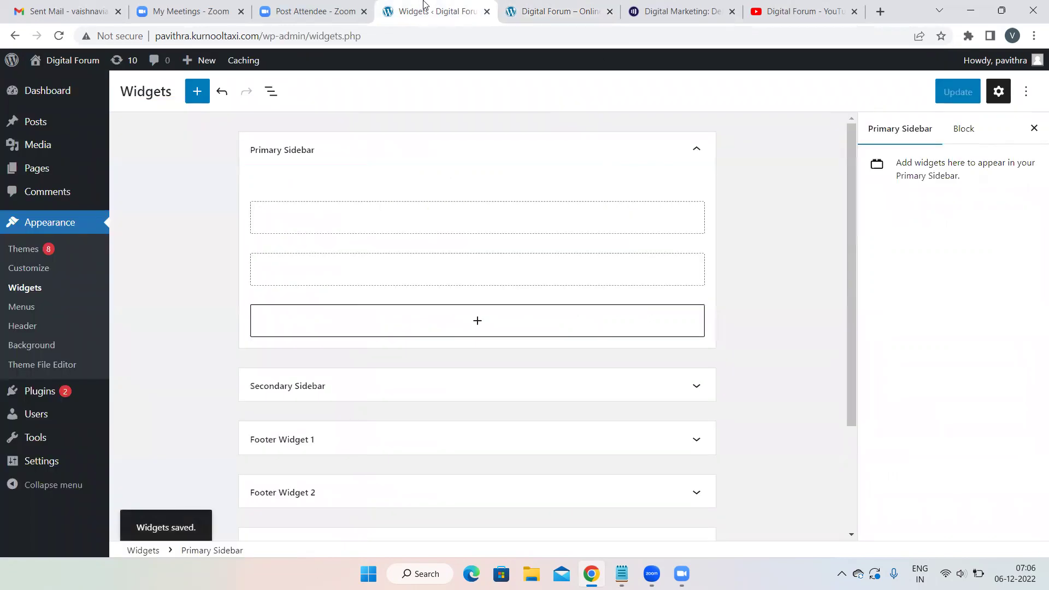
pyautogui.click(436, 210)
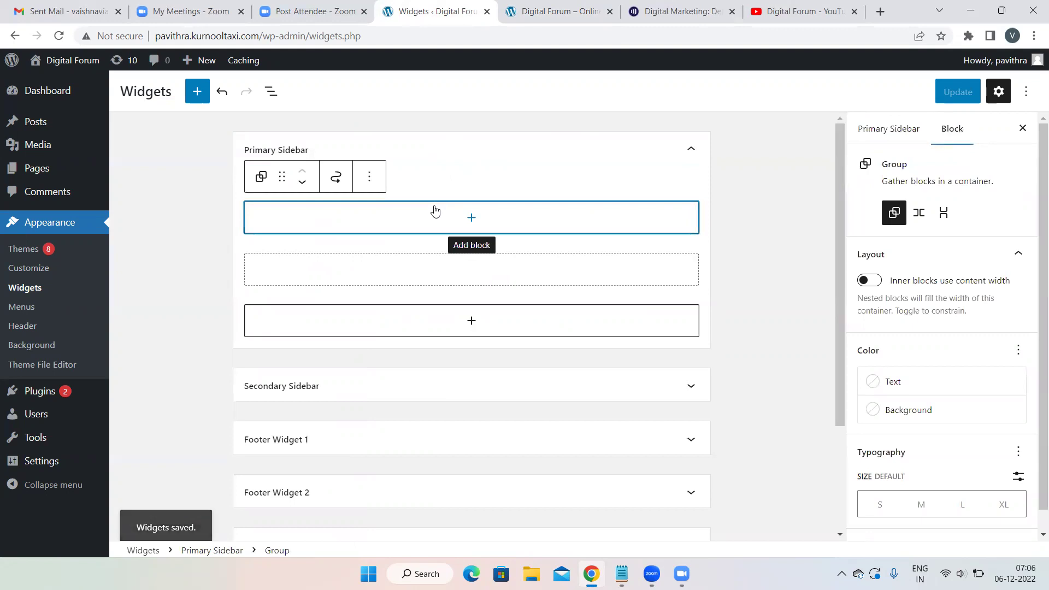
pyautogui.click(472, 221)
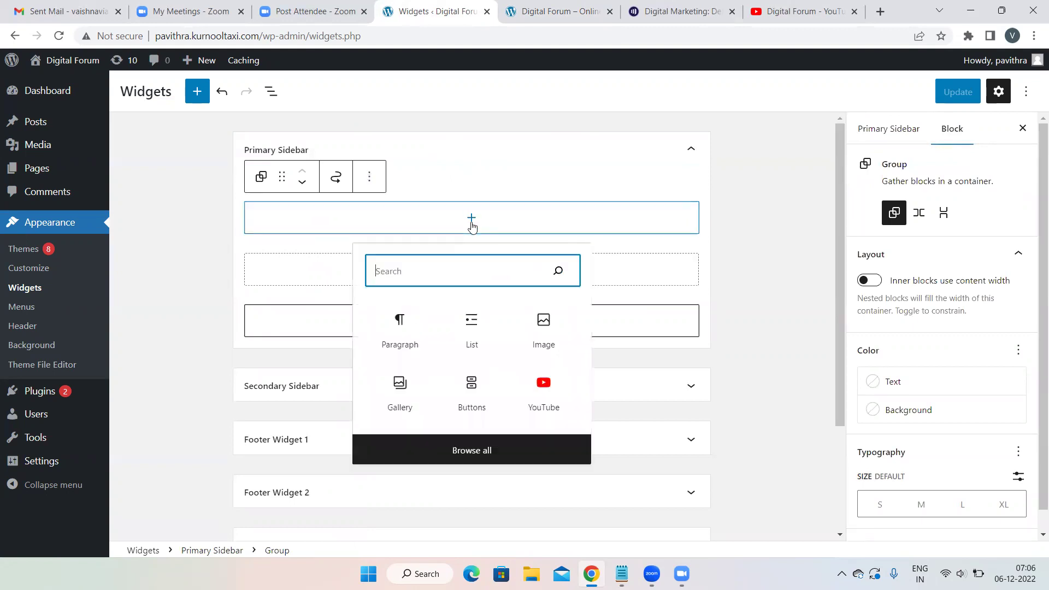
pyautogui.click(545, 333)
pyautogui.click(345, 293)
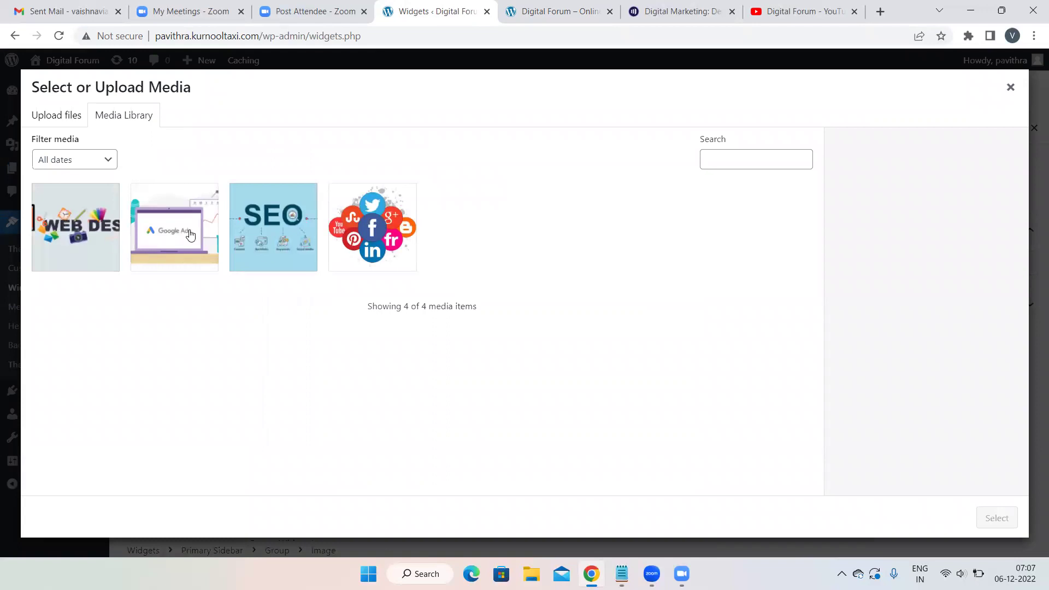
pyautogui.click(272, 229)
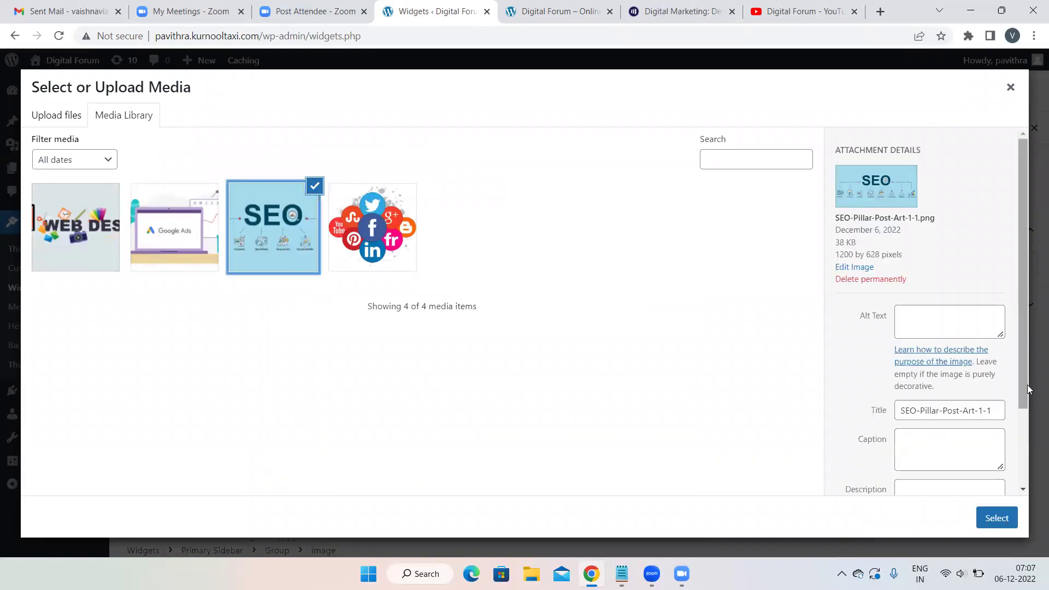
pyautogui.click(994, 517)
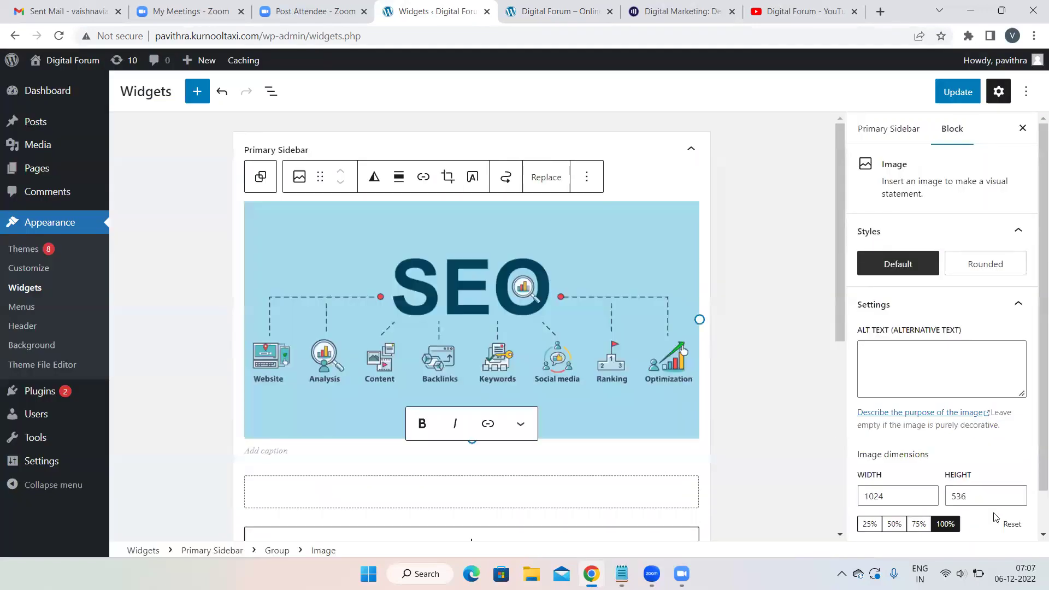
# - Check the space beside the live Home page content and shrink the SEO image to about a third of the sidebar block's width
pyautogui.click(557, 12)
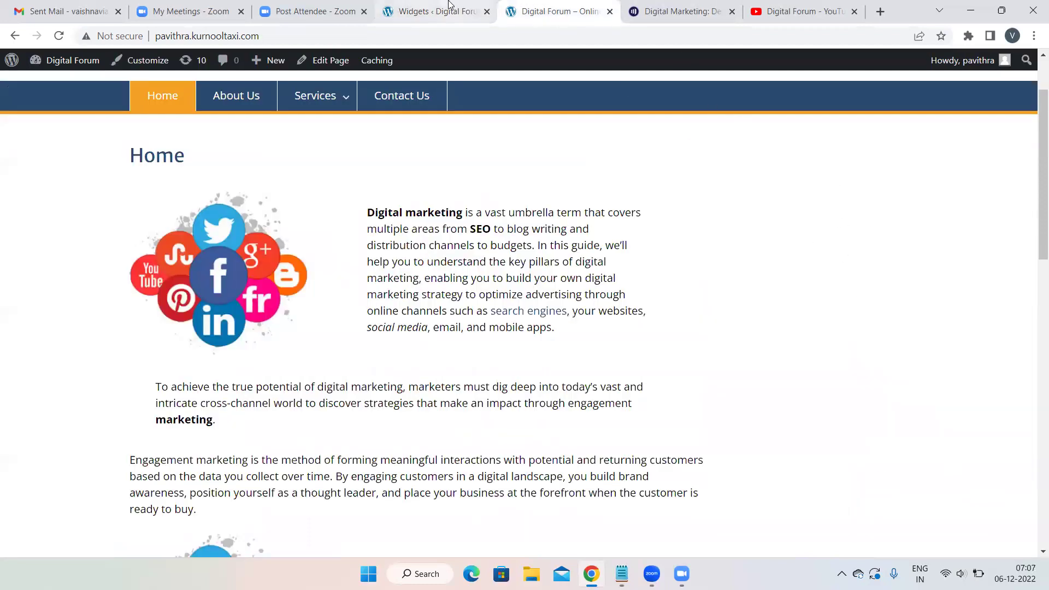
pyautogui.hotkey('ctrl', 'shift', 'Tab')
pyautogui.moveTo(699, 319); pyautogui.dragTo(386, 247)
pyautogui.click(741, 258)
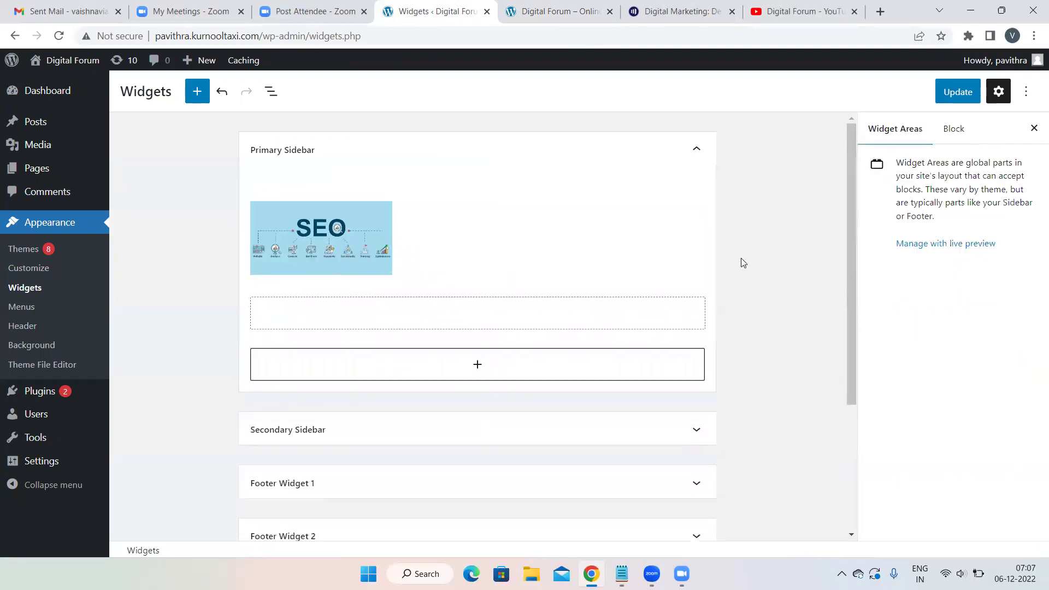
# - Save the widgets with the resized SEO image and reload the live Home page to check it
pyautogui.click(961, 93)
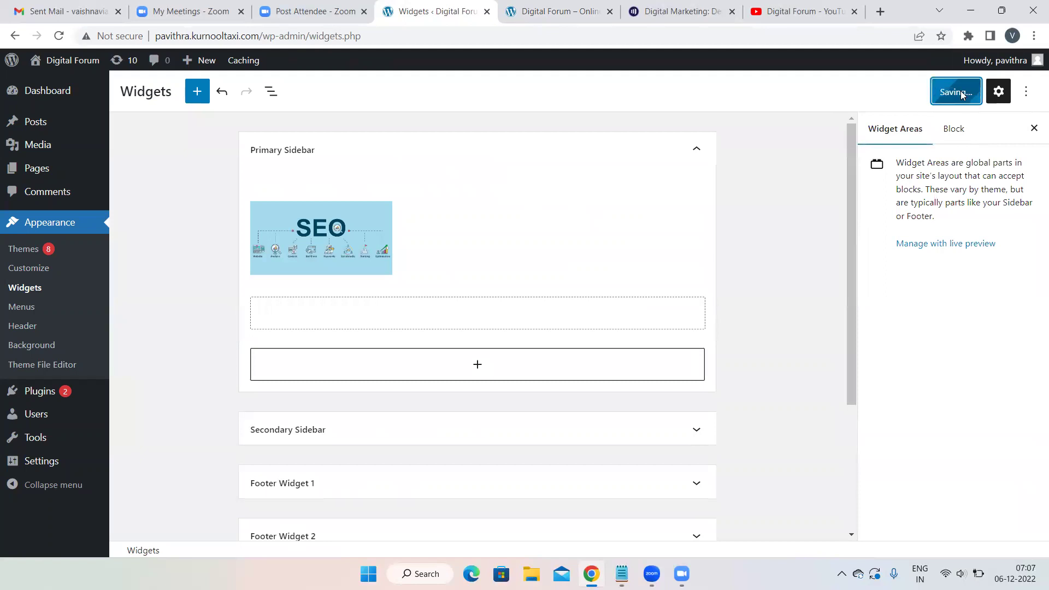
pyautogui.click(546, 11)
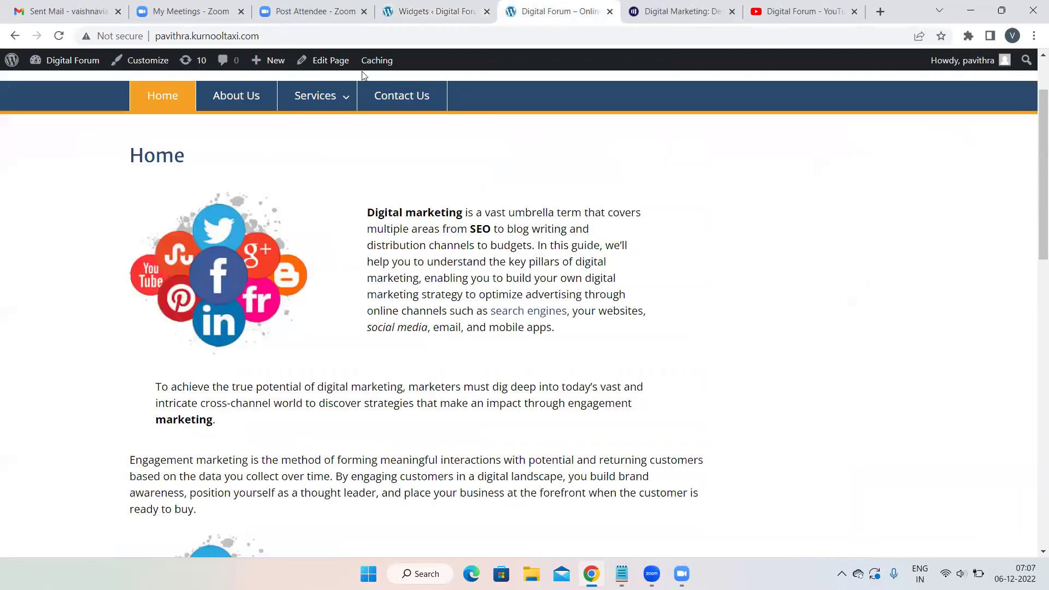
pyautogui.click(60, 35)
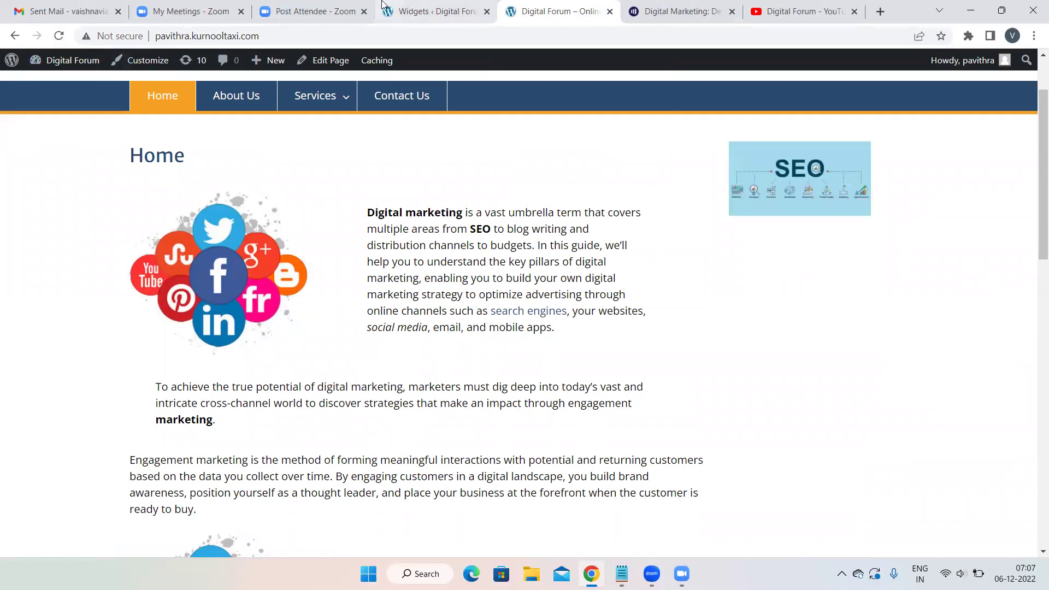
# - Add a YouTube block to the empty group below the SEO image in the Primary Sidebar
pyautogui.click(432, 6)
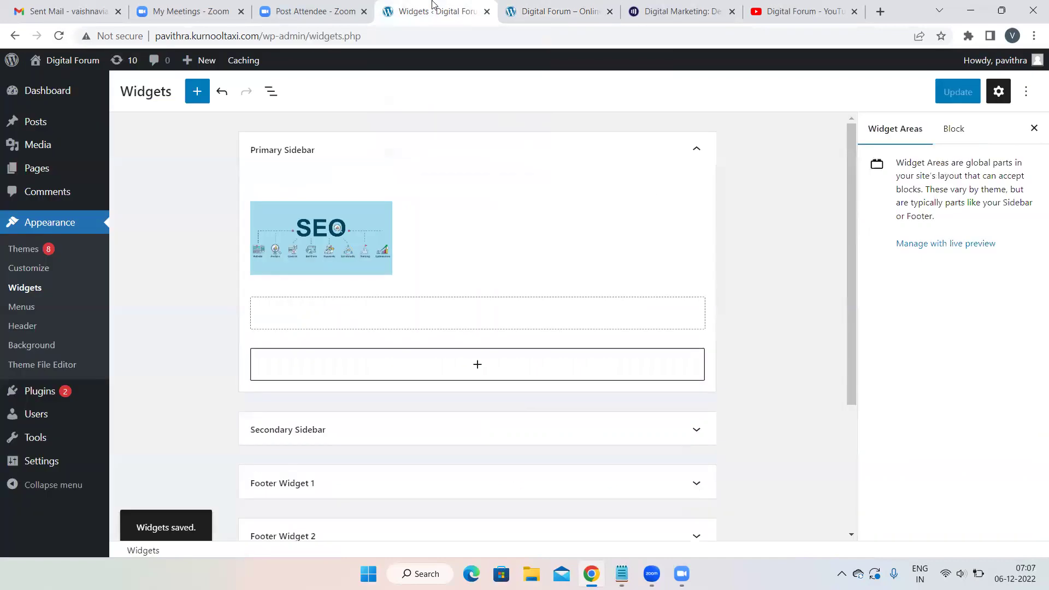
pyautogui.click(449, 316)
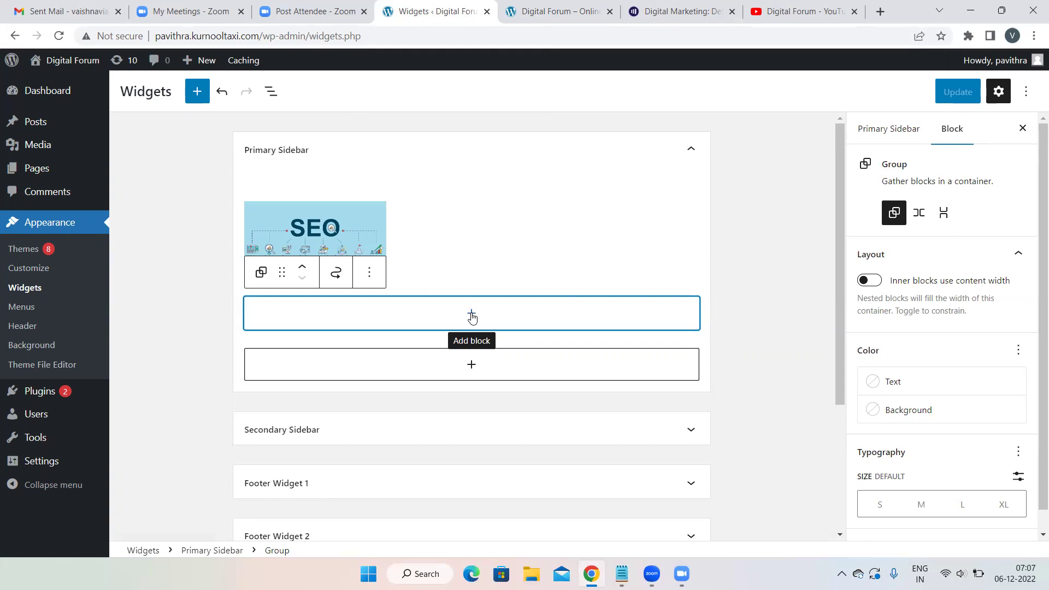
pyautogui.click(471, 315)
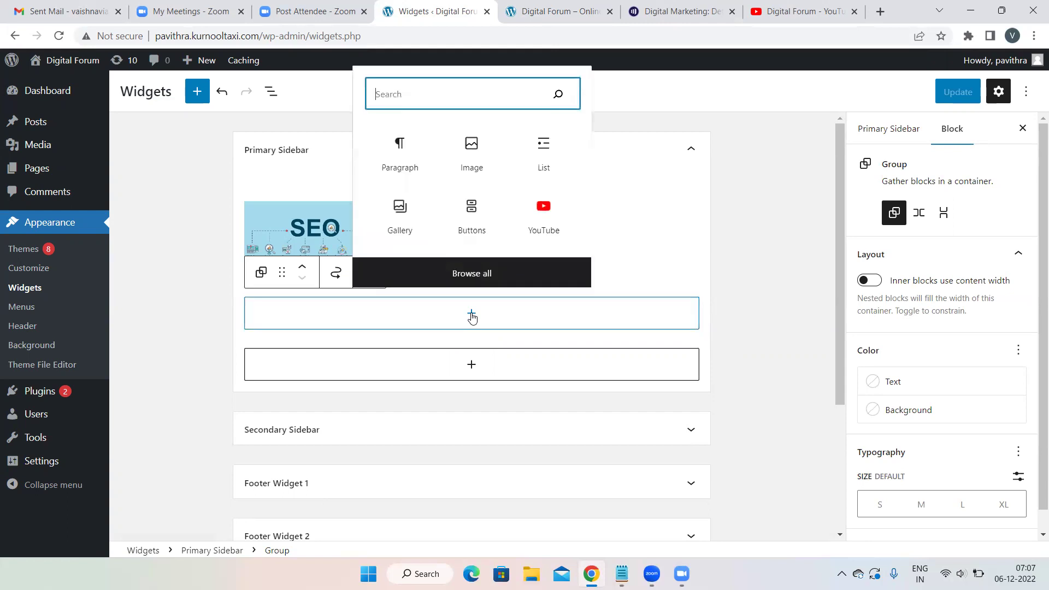
pyautogui.click(543, 213)
# - Copy the Digital Forum channel's "FREE DIGITAL MARKETING TRAINING DEMO FOR BEGINNERS - 2022" video link and embed it in the YouTube block
pyautogui.click(829, 8)
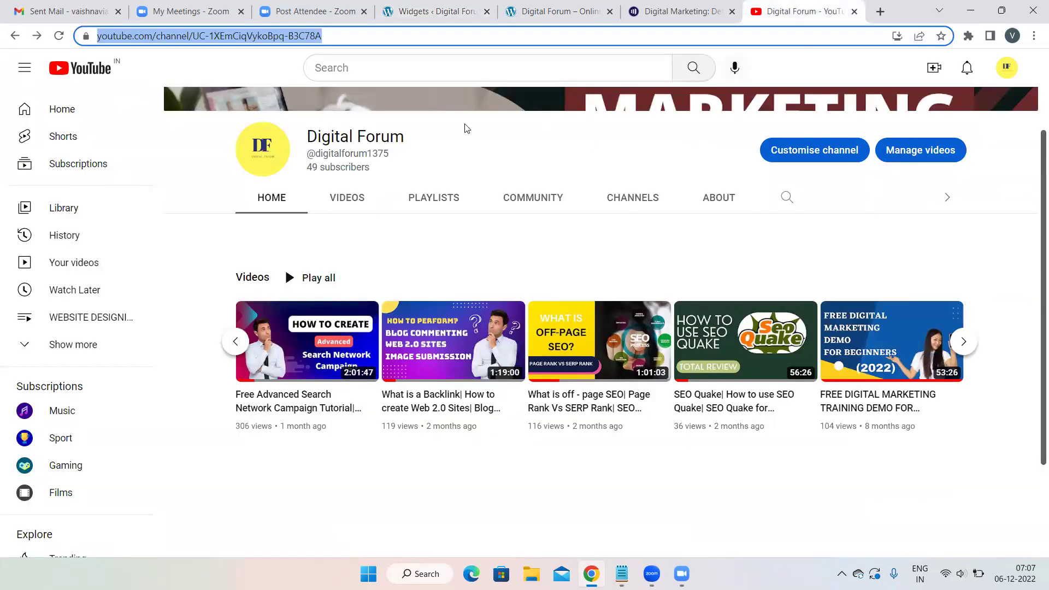
pyautogui.click(891, 341)
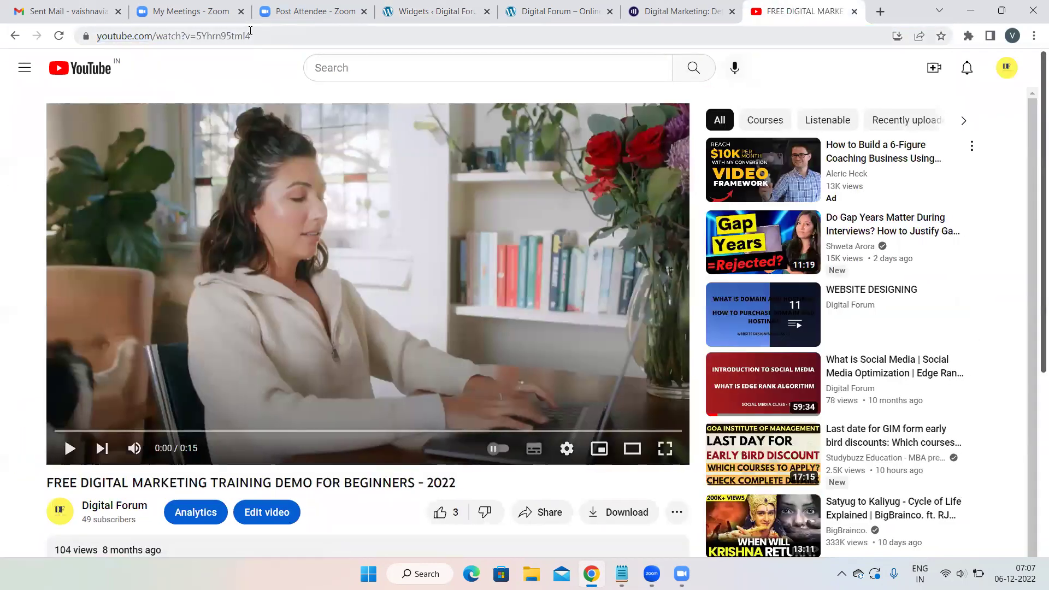
pyautogui.click(250, 33)
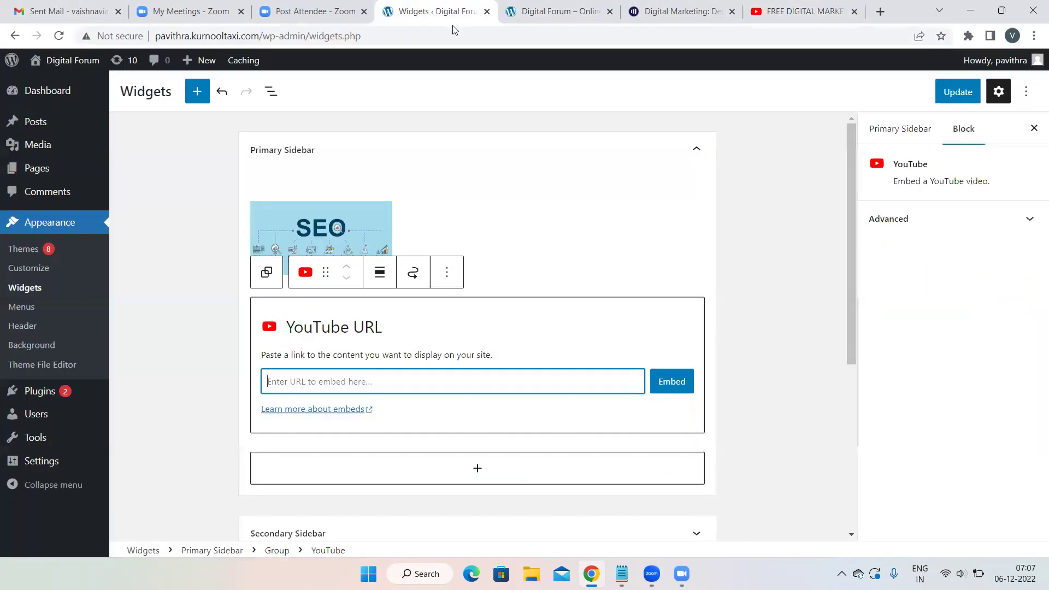
pyautogui.click(431, 11)
pyautogui.write('https://www.youtube.com/watch?v=5Yhrn95tmI4')
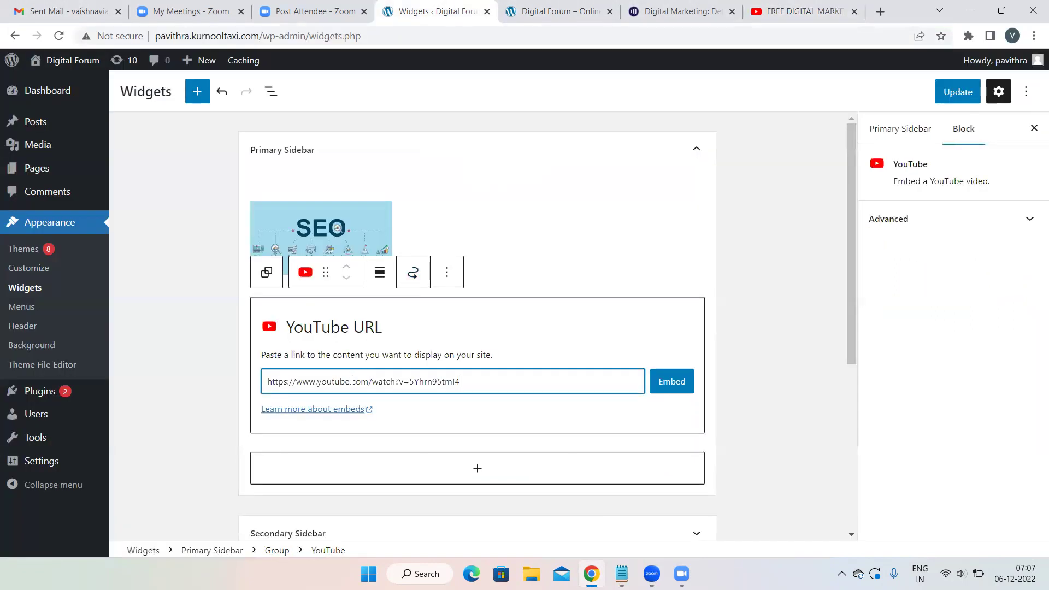
pyautogui.click(683, 377)
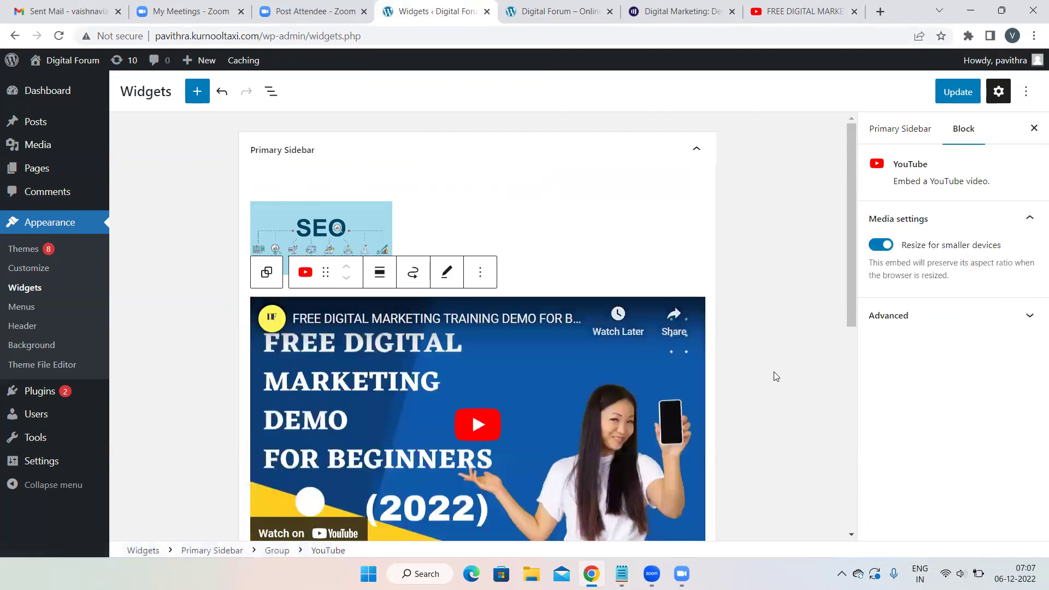
pyautogui.scroll(-1, 773, 372)
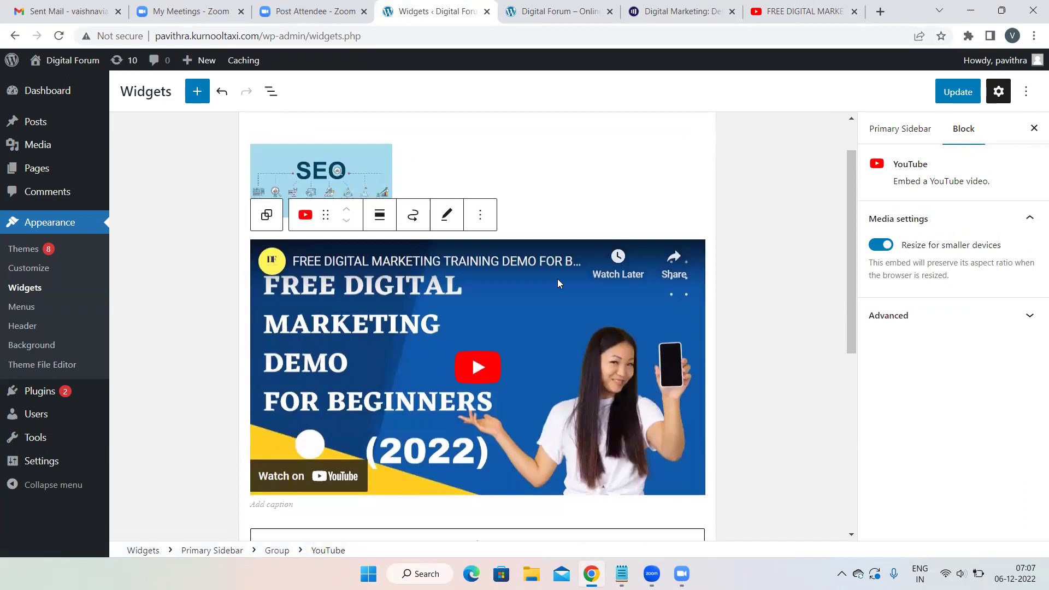
# - Save the widgets with the embedded video and reload the live Home page to show the updated sidebar
pyautogui.click(961, 88)
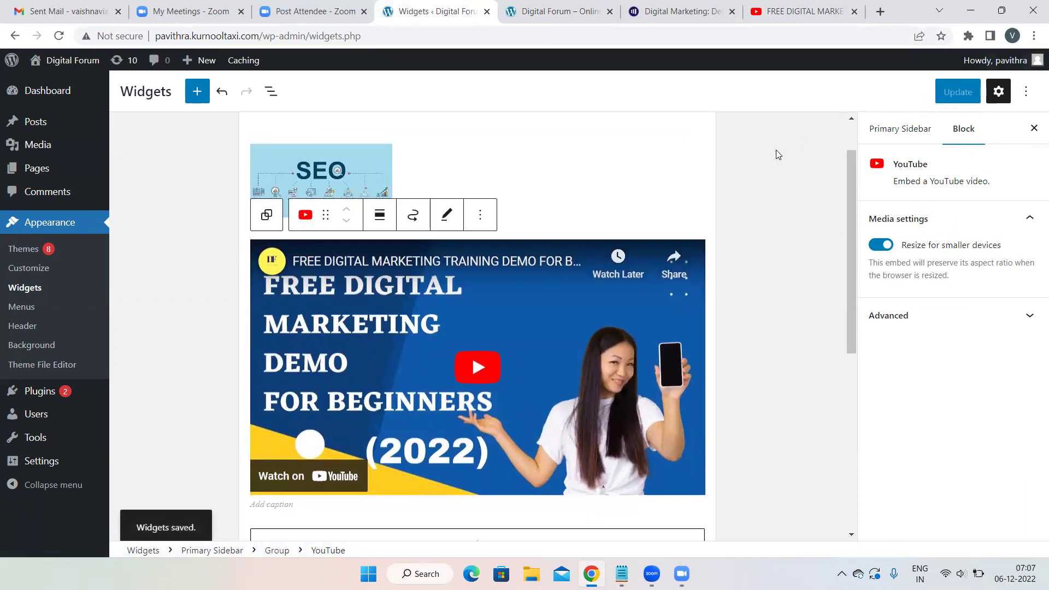
pyautogui.click(802, 11)
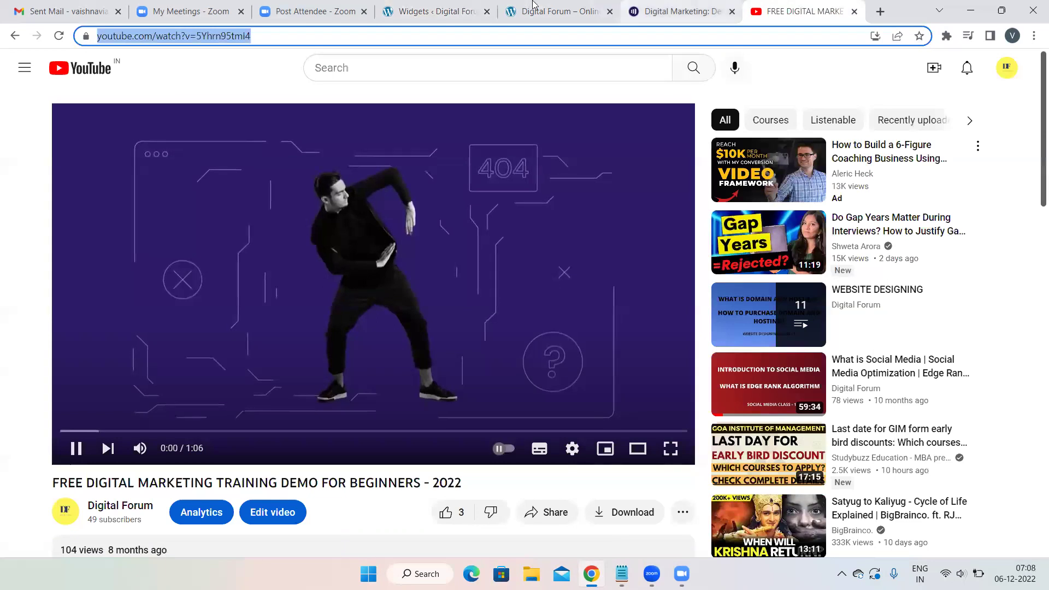
pyautogui.click(557, 11)
pyautogui.click(806, 7)
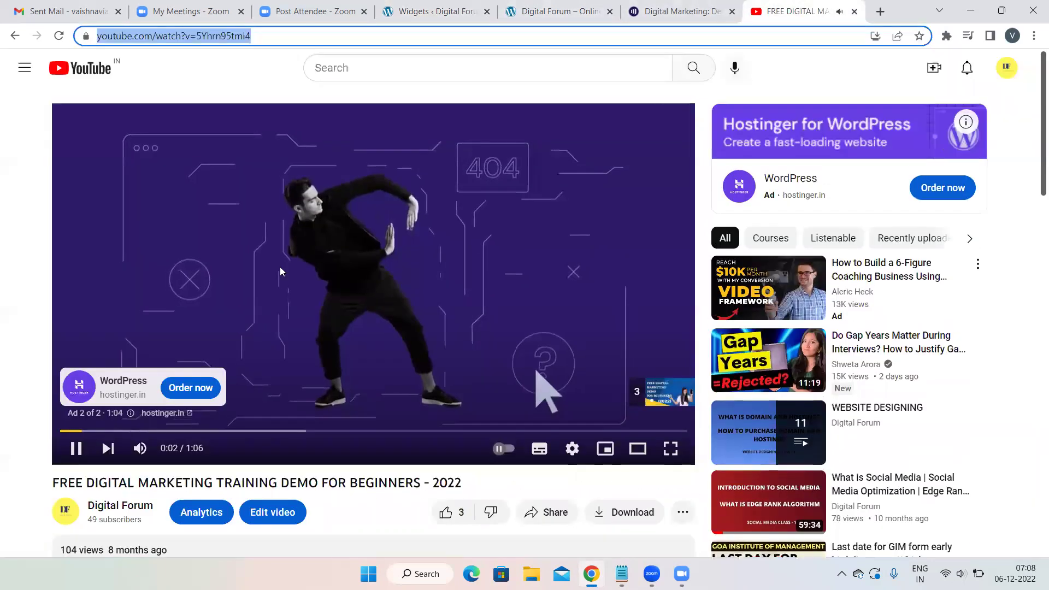
pyautogui.click(557, 10)
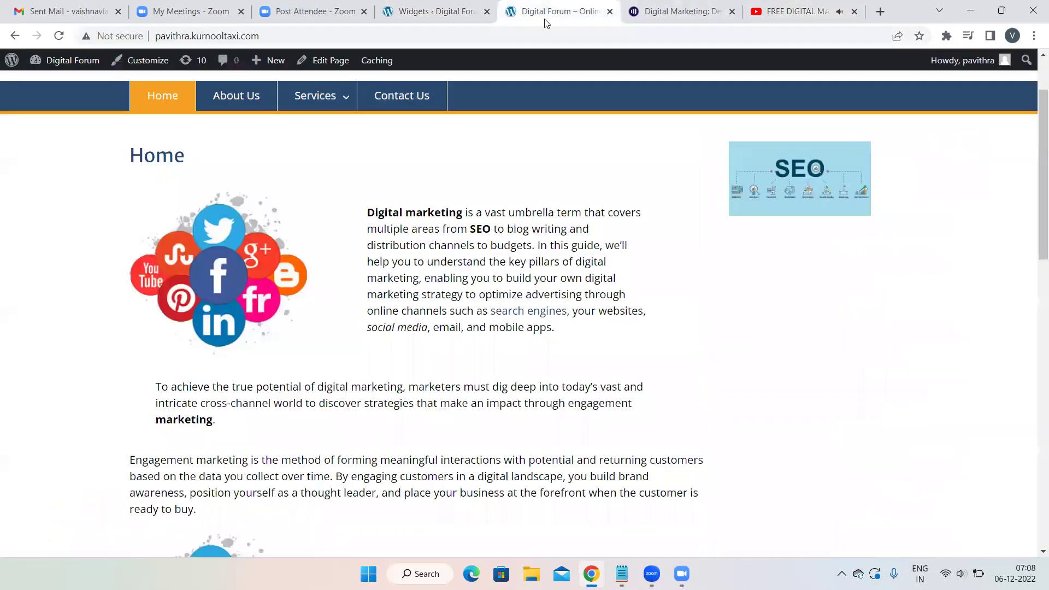
pyautogui.click(53, 39)
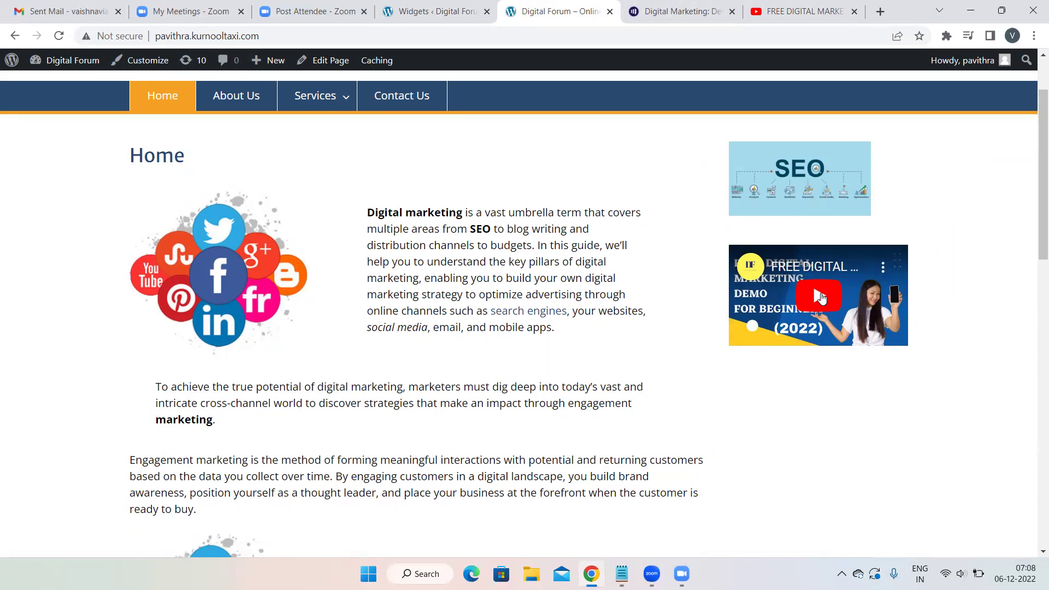
# - Review the whole live Home page, comparing the main content with the image and video in the sidebar
pyautogui.scroll(-15, 461, 380)
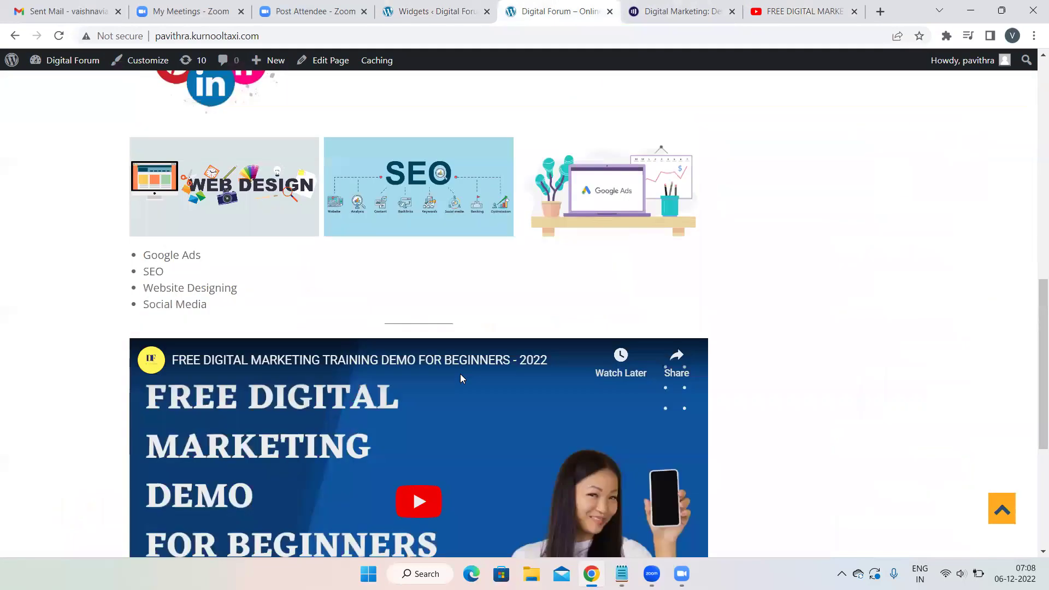
pyautogui.scroll(15, 462, 378)
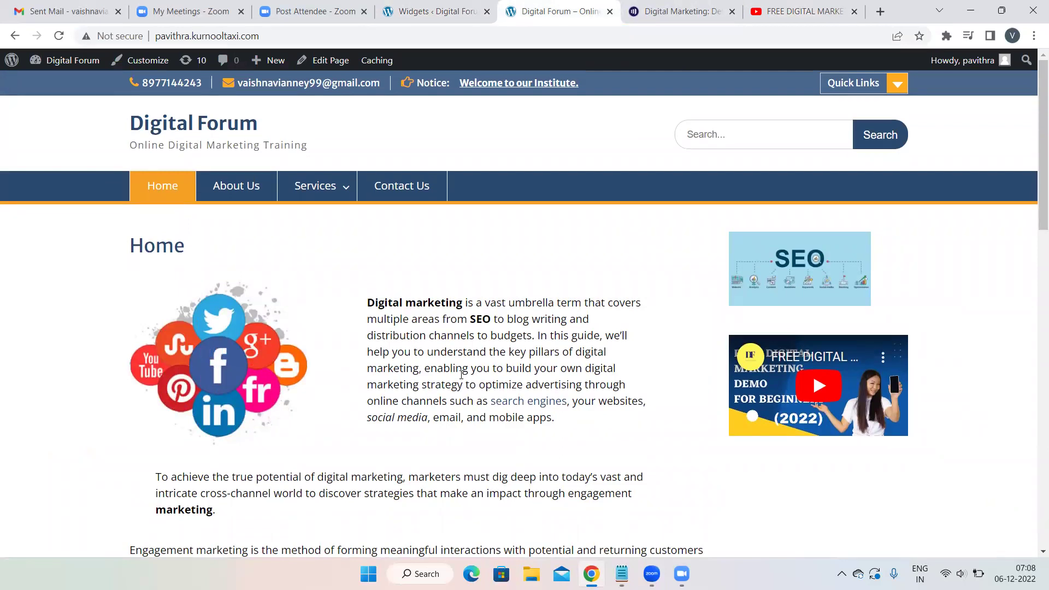
pyautogui.scroll(-4, 461, 375)
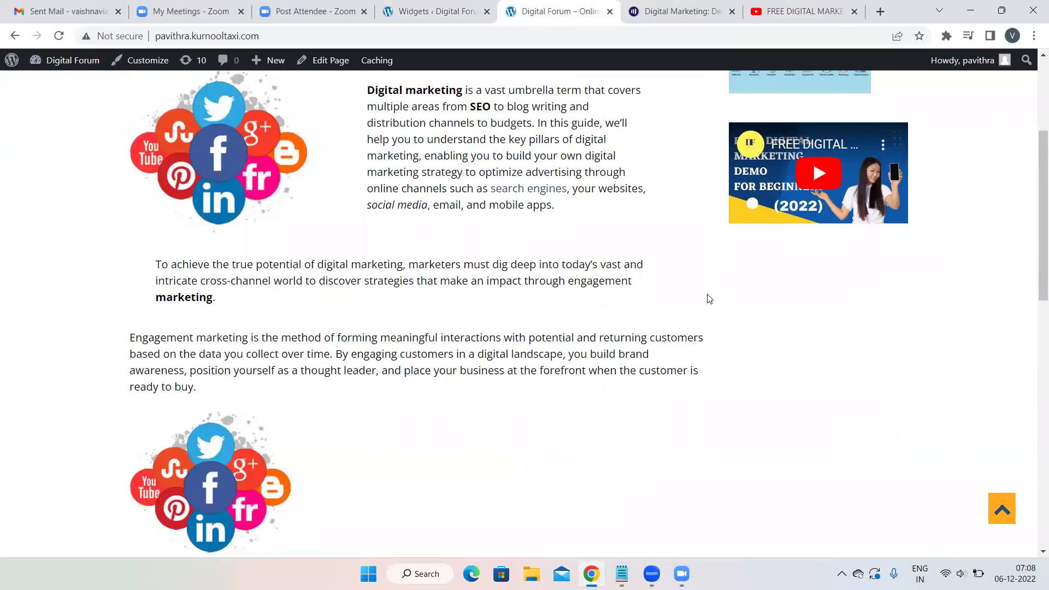
pyautogui.scroll(4, 709, 299)
pyautogui.scroll(-10, 709, 299)
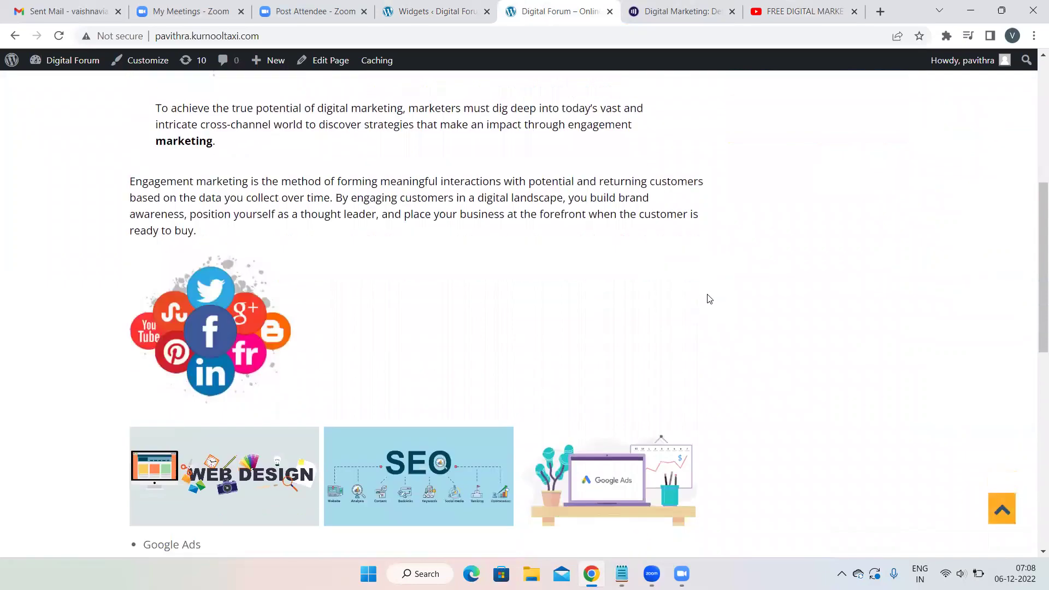
pyautogui.scroll(10, 708, 298)
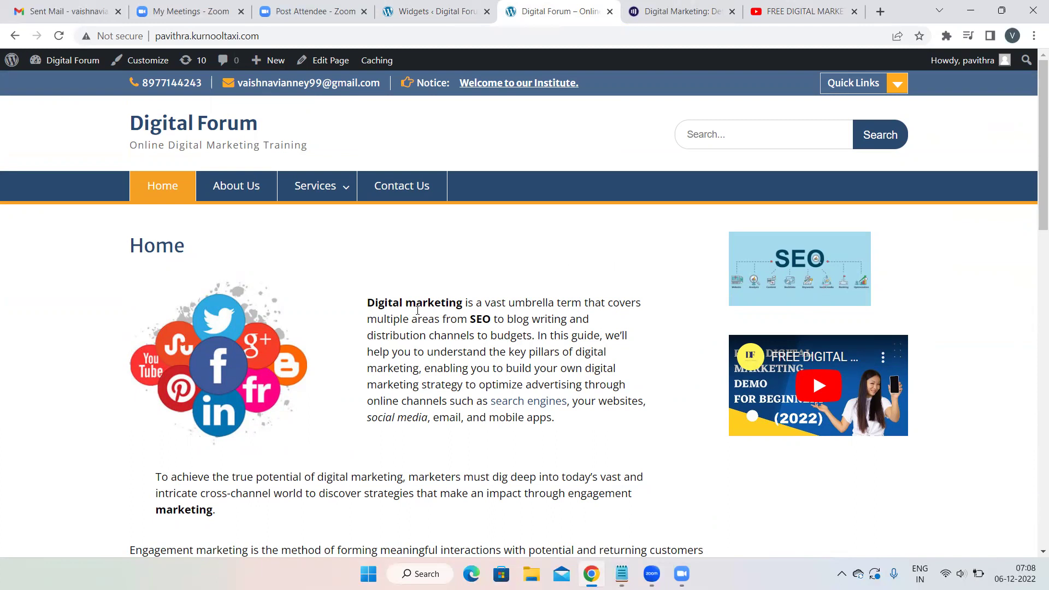
pyautogui.scroll(-1, 902, 402)
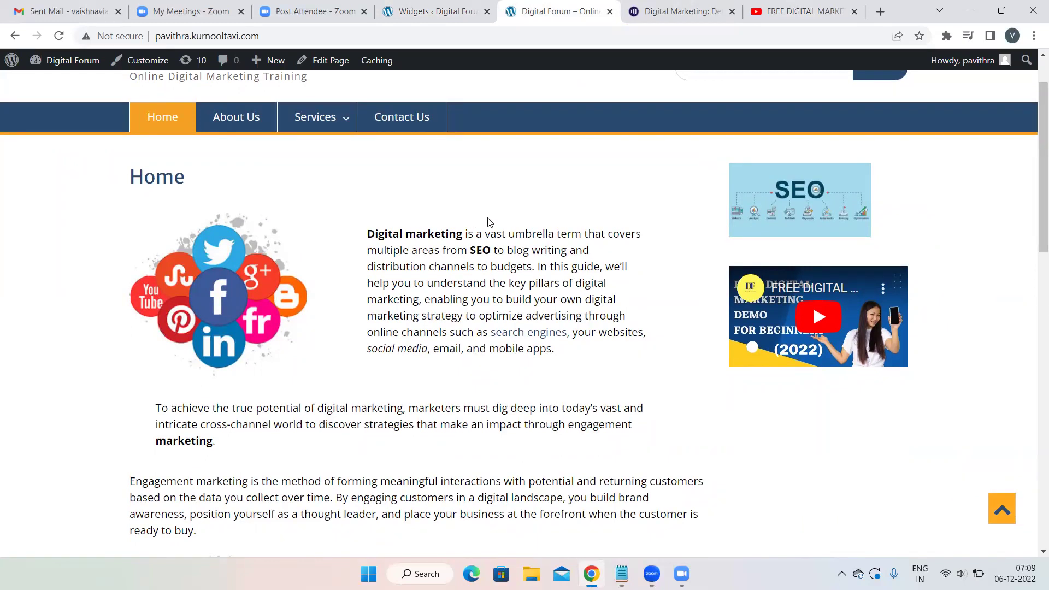
# - Search the blocks for "cal" and add a Calendar block below the YouTube video in the Primary Sidebar
pyautogui.hotkey('ctrl', 'shift', 'Tab')
pyautogui.scroll(-3, 506, 338)
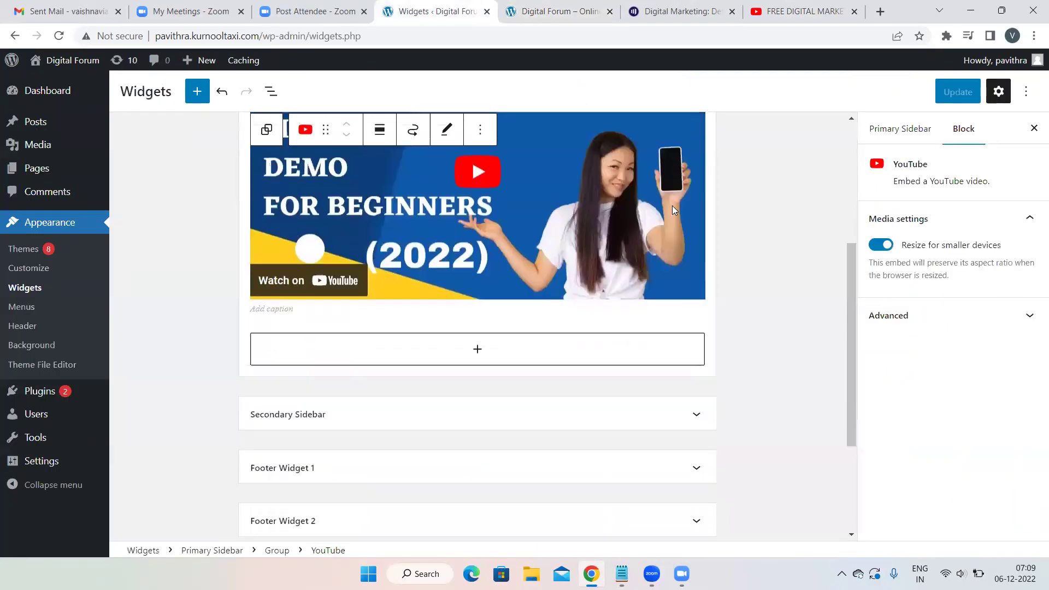
pyautogui.click(506, 338)
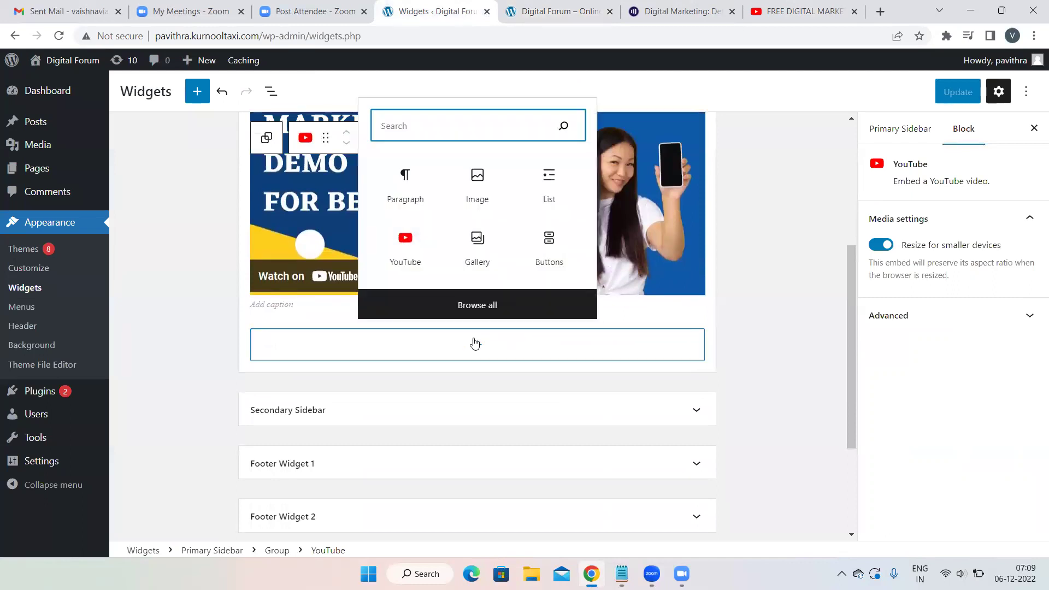
pyautogui.write('cal')
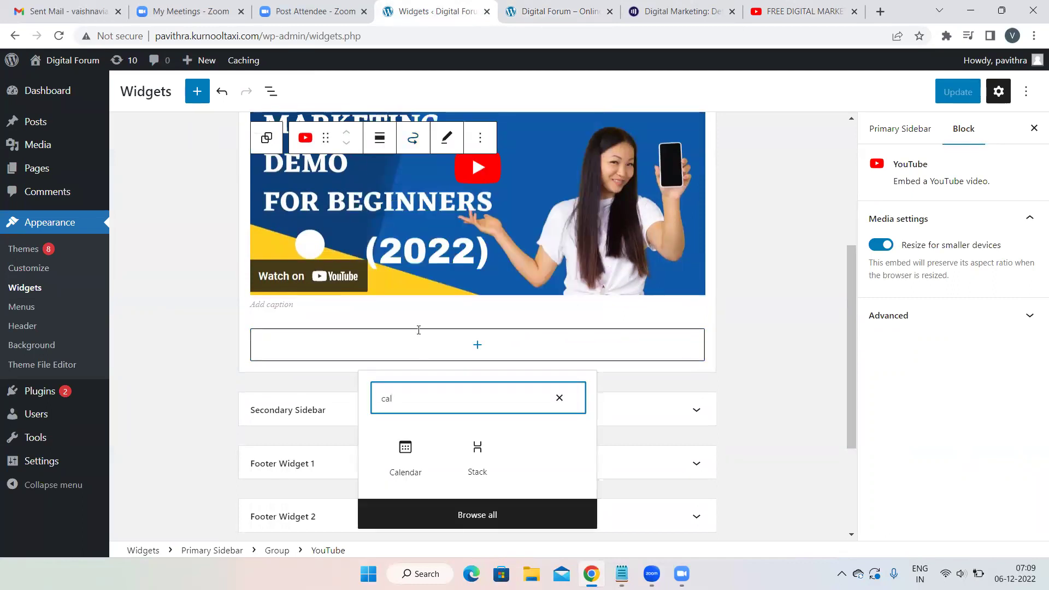
pyautogui.click(408, 469)
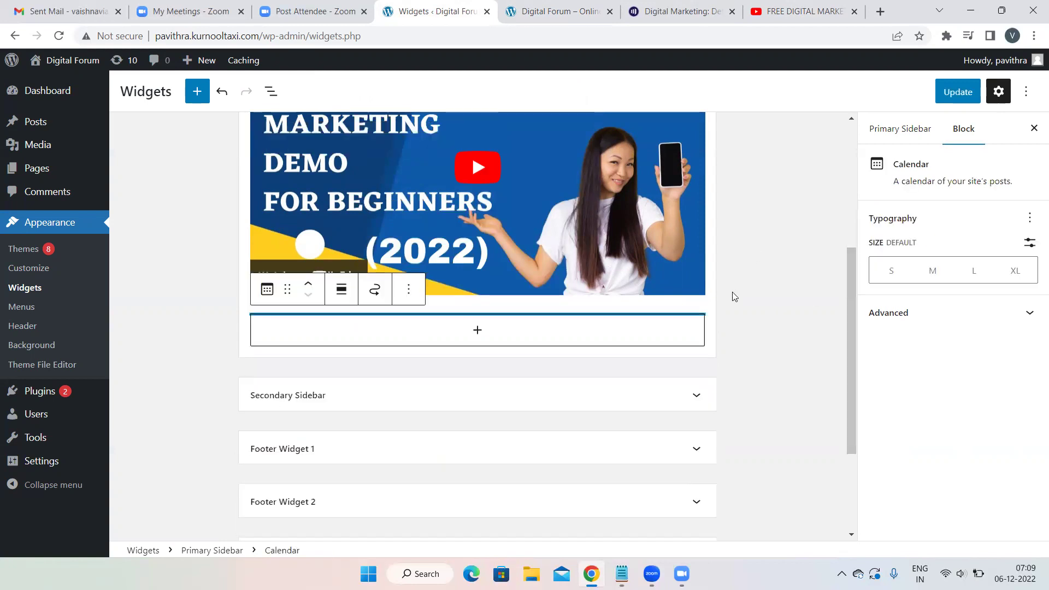
# - Save the widgets with the new Calendar block and reload the live Home page to check the sidebar
pyautogui.click(963, 94)
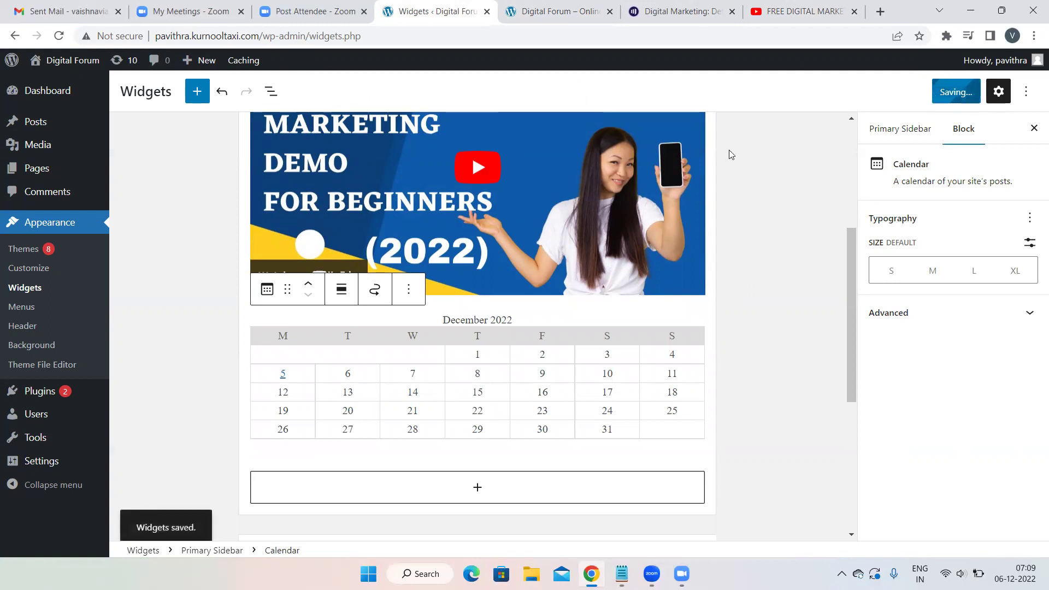
pyautogui.click(557, 11)
pyautogui.click(59, 36)
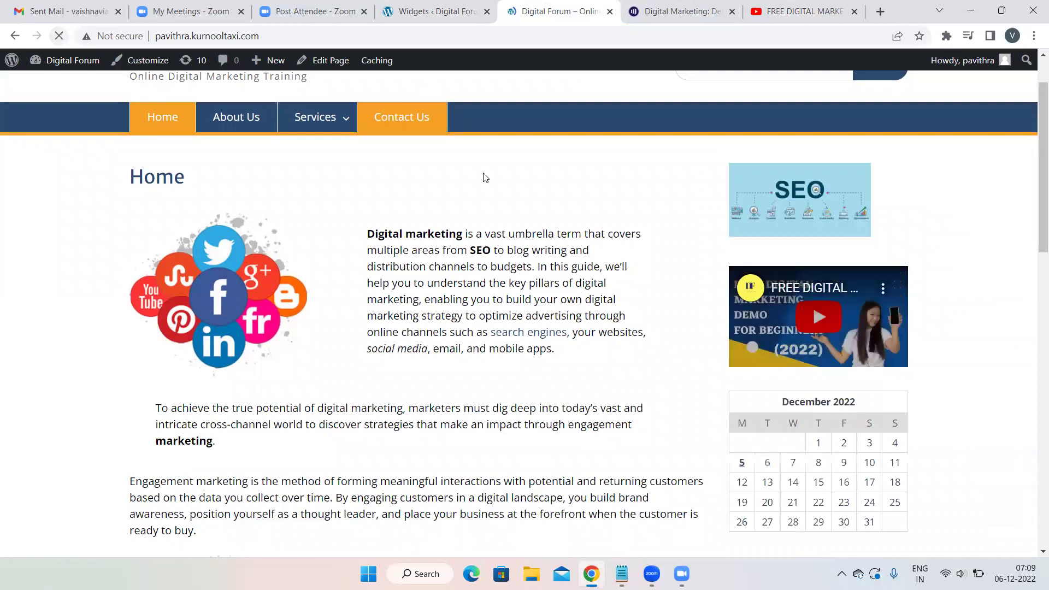
pyautogui.scroll(-2, 855, 86)
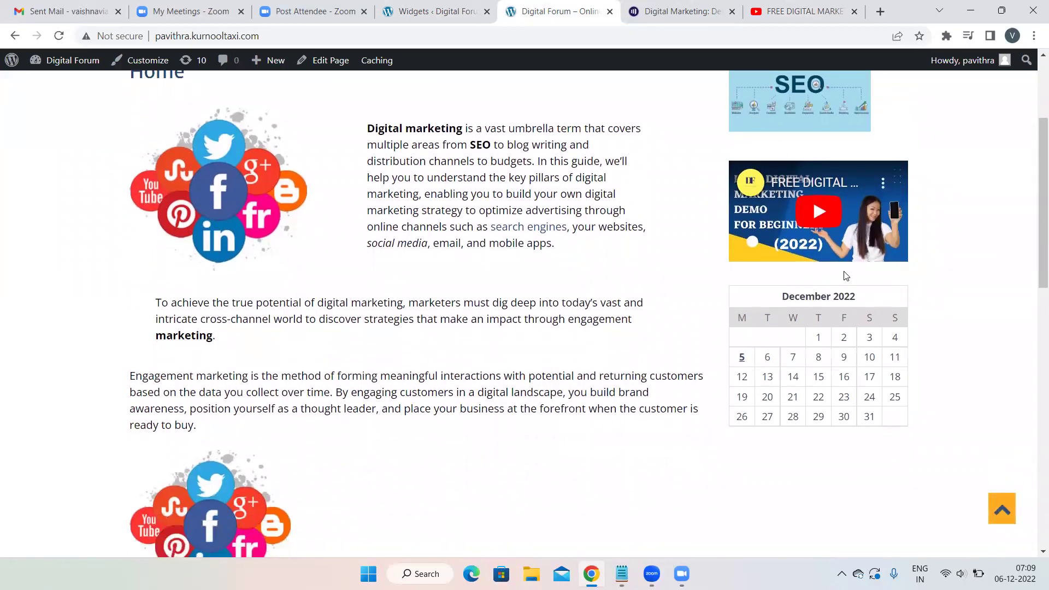
pyautogui.scroll(-1, 844, 276)
pyautogui.scroll(1, 844, 275)
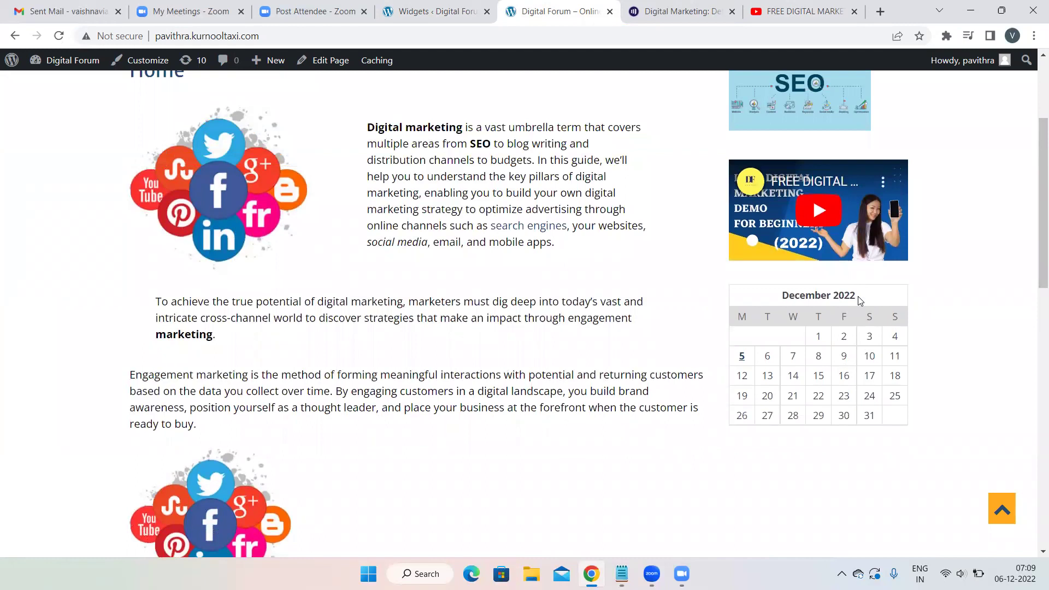
# - Compare the footer widget areas with the live Home page's footer, and add an Image block to Footer Widget 1
pyautogui.click(440, 4)
pyautogui.scroll(-6, 570, 264)
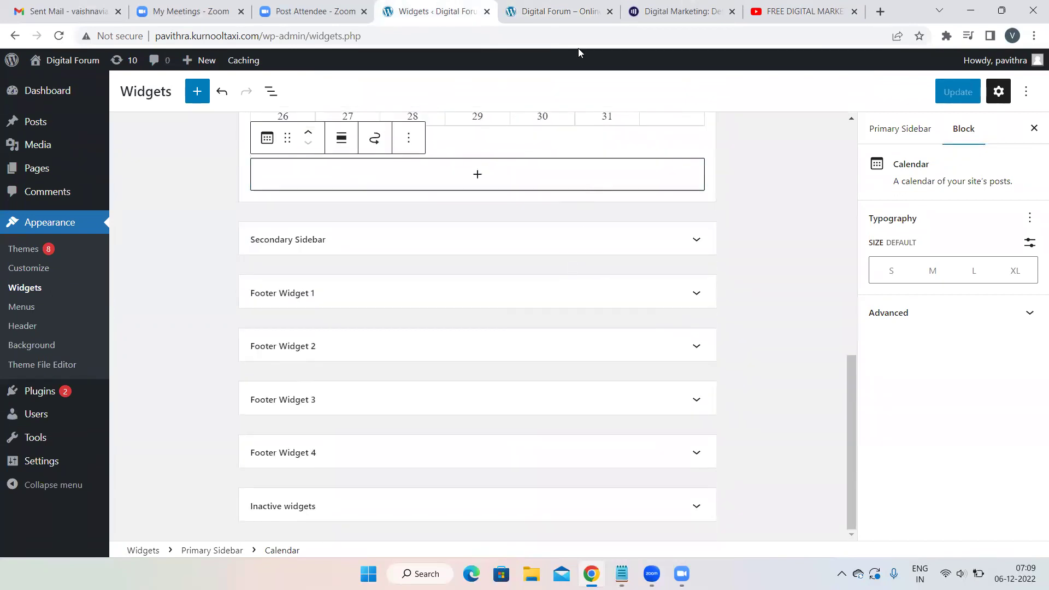
pyautogui.click(557, 3)
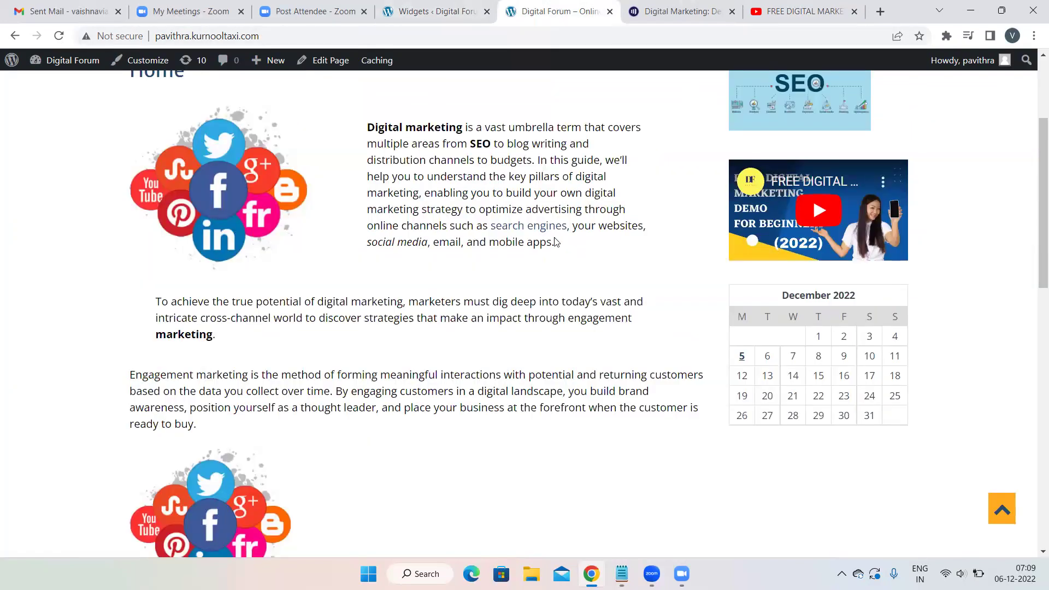
pyautogui.scroll(-14, 555, 242)
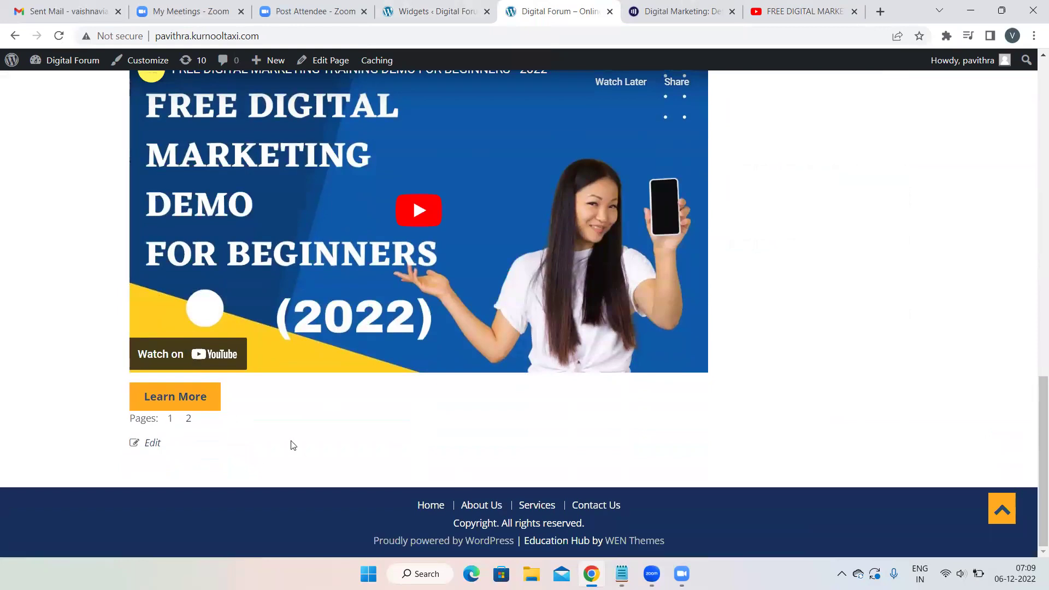
pyautogui.click(479, 6)
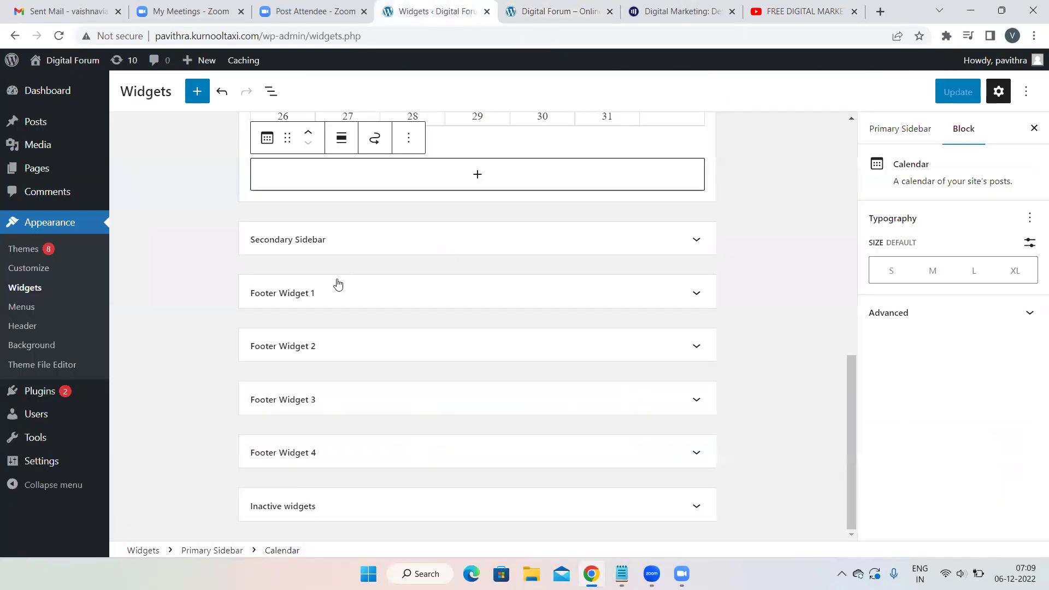
pyautogui.click(311, 295)
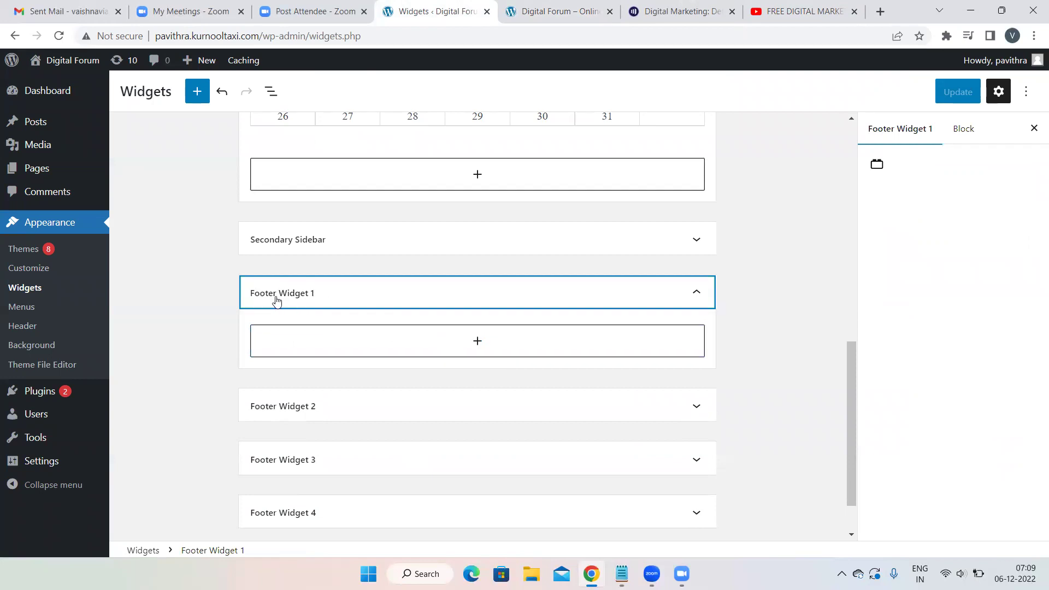
pyautogui.click(474, 341)
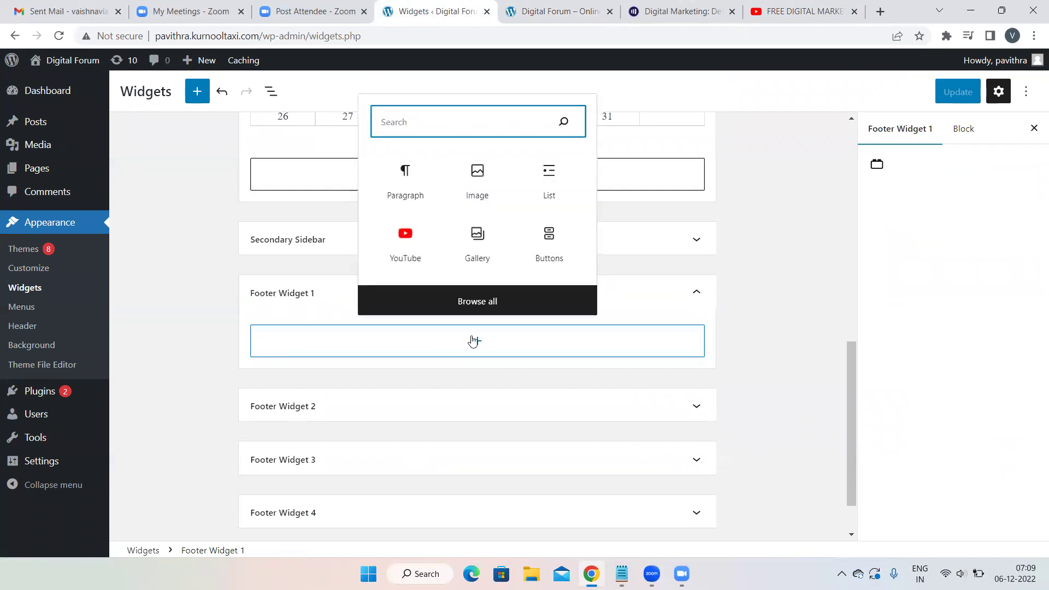
pyautogui.click(483, 181)
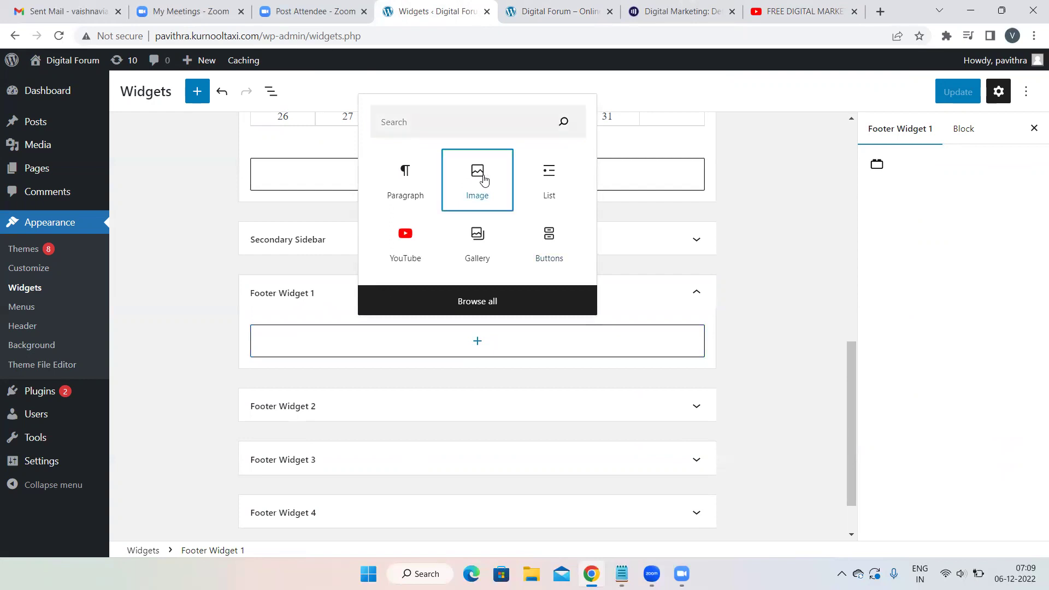
pyautogui.click(483, 180)
# - Fill the Footer Widget 1 image block with the Google Ads picture from the media library and shrink it
pyautogui.click(350, 414)
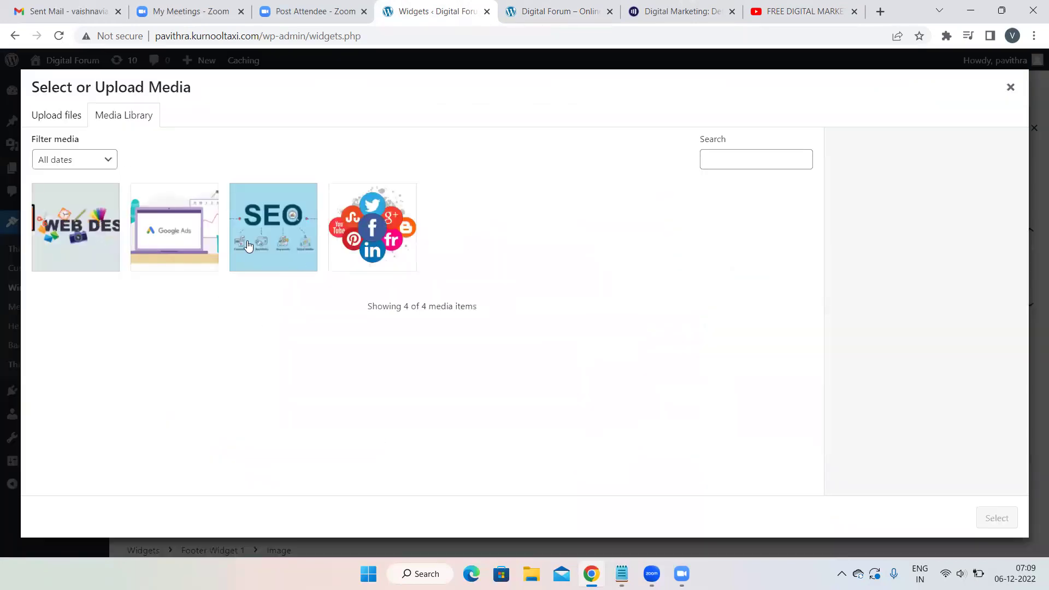
pyautogui.click(170, 226)
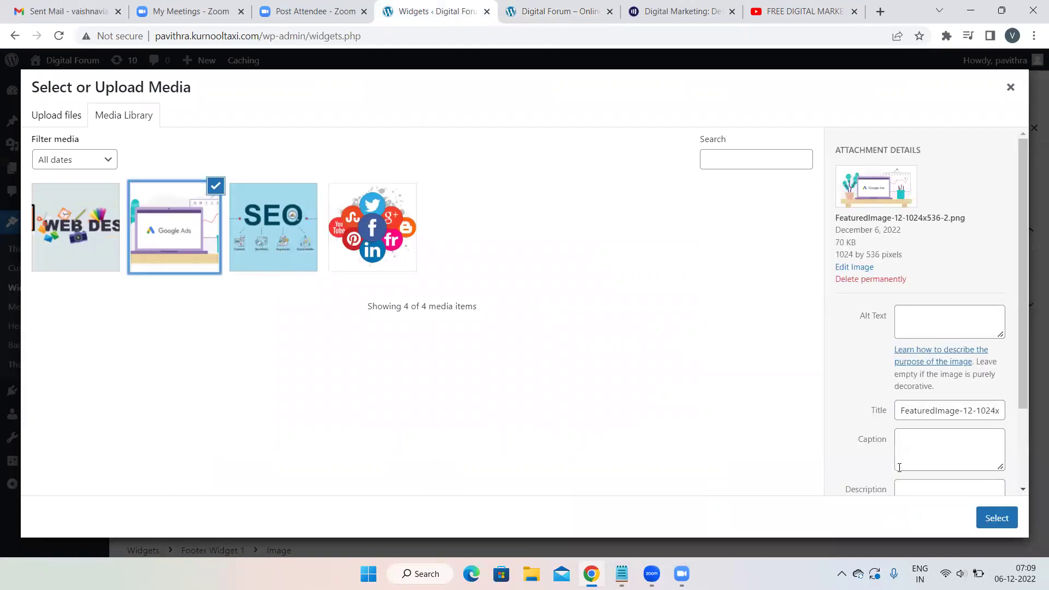
pyautogui.click(996, 518)
pyautogui.moveTo(699, 215); pyautogui.dragTo(402, 204)
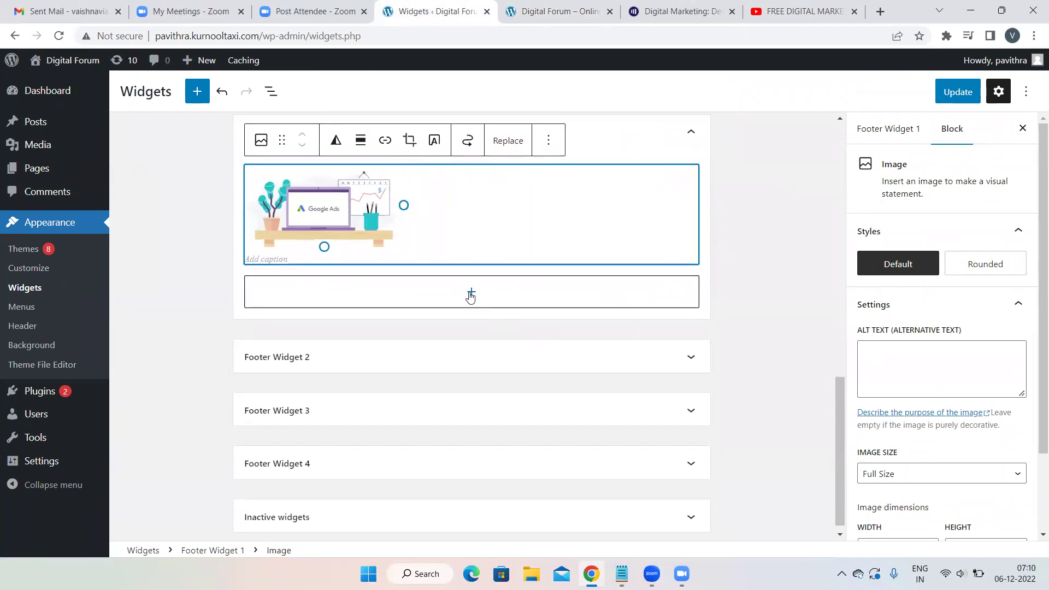
# - Search the blocks for "cal" and add a Calendar block below the Google Ads image in Footer Widget 1
pyautogui.click(470, 295)
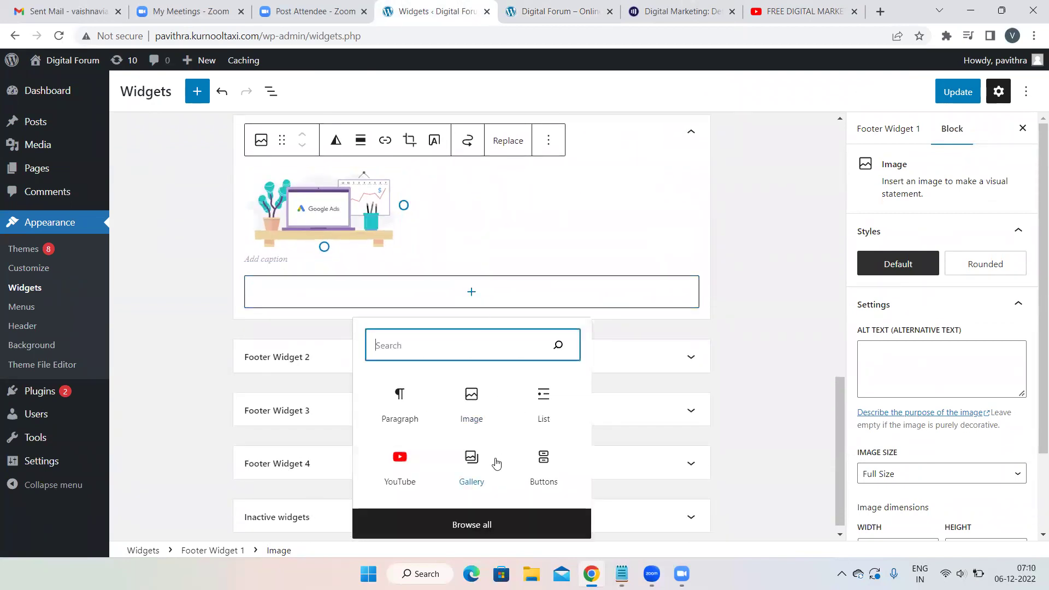
pyautogui.write('cal')
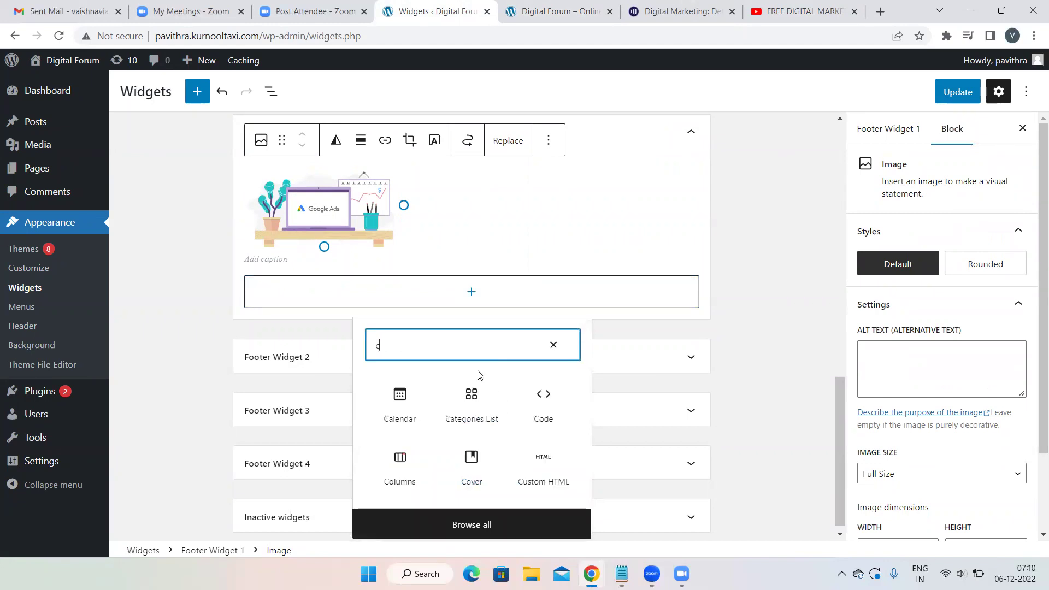
pyautogui.click(400, 402)
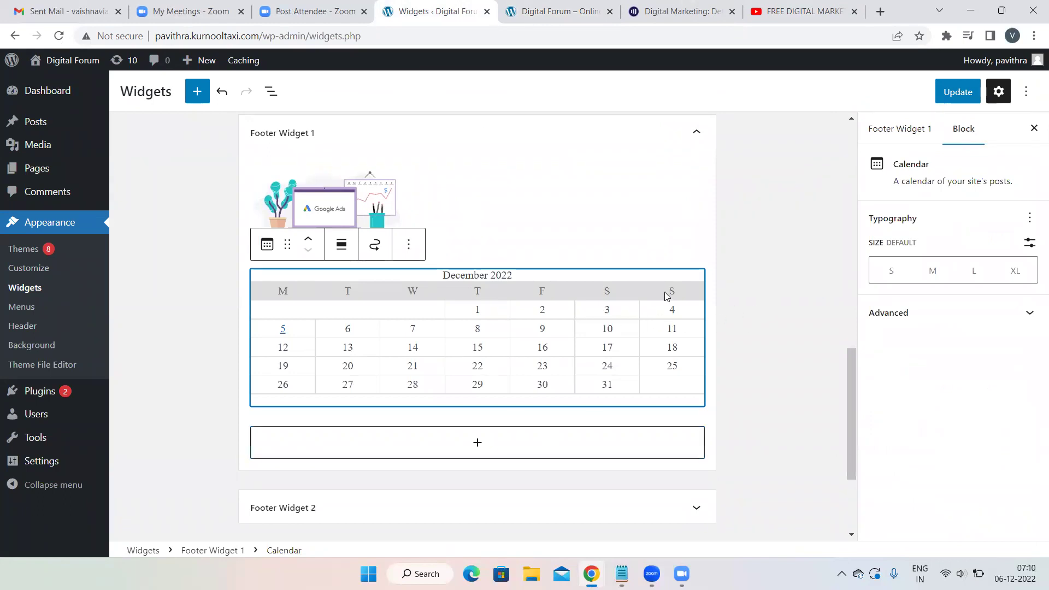
pyautogui.click(716, 297)
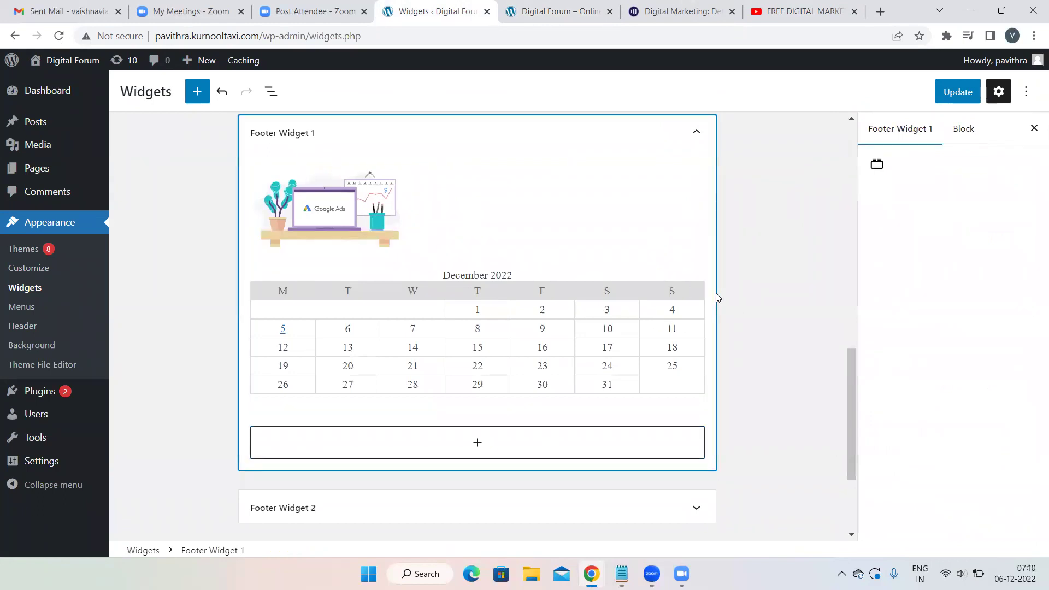
pyautogui.click(449, 453)
pyautogui.click(476, 345)
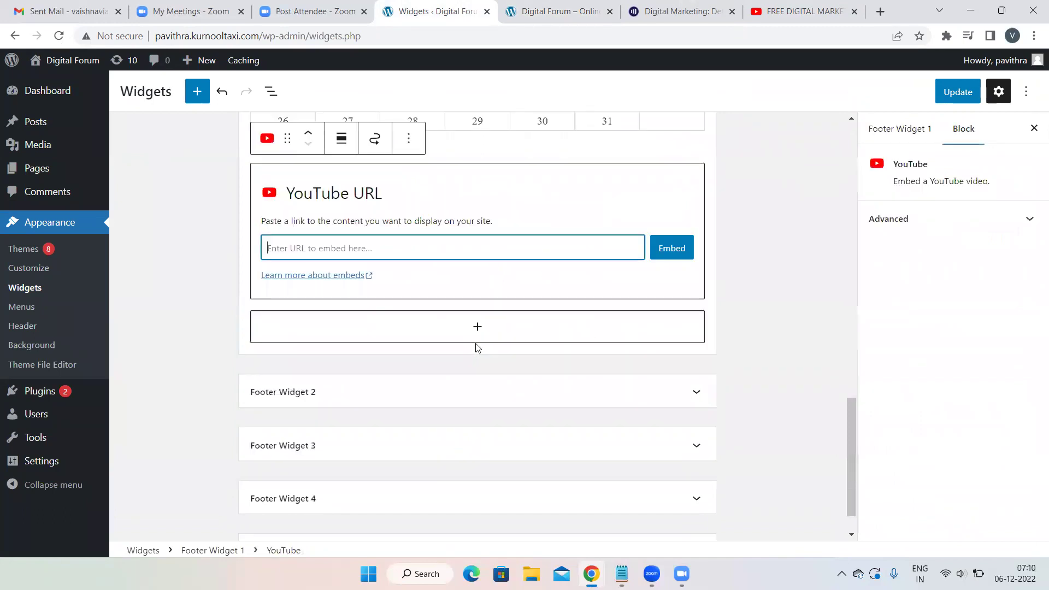
pyautogui.write('https://www.youtube.com/watch?v=5Yhrn95tml4')
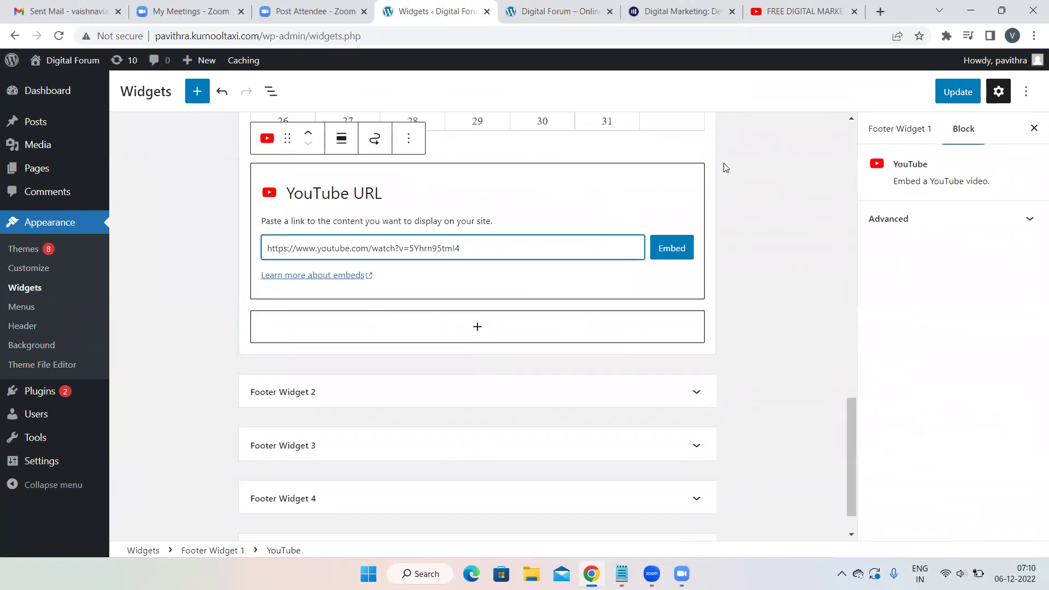
pyautogui.click(668, 247)
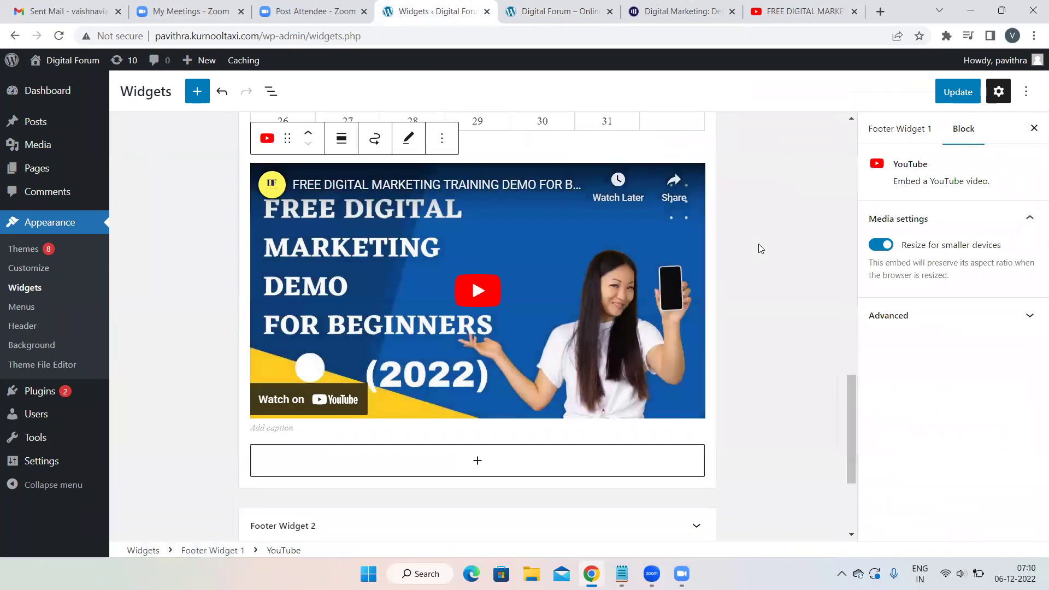
# - Enlarge the SEO image at the start of the Primary Sidebar
pyautogui.scroll(10, 759, 249)
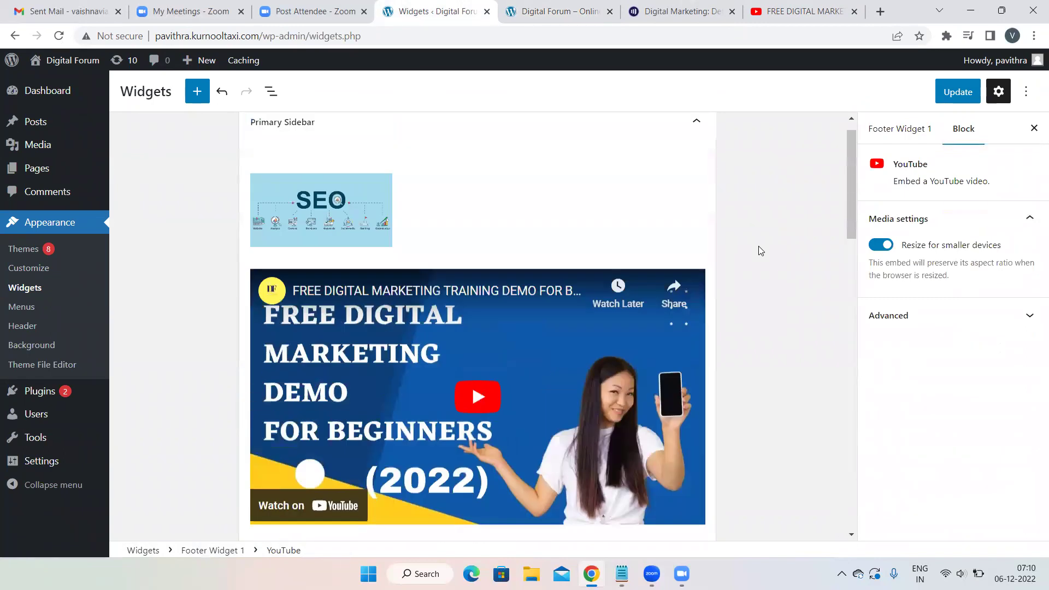
pyautogui.scroll(-2, 759, 250)
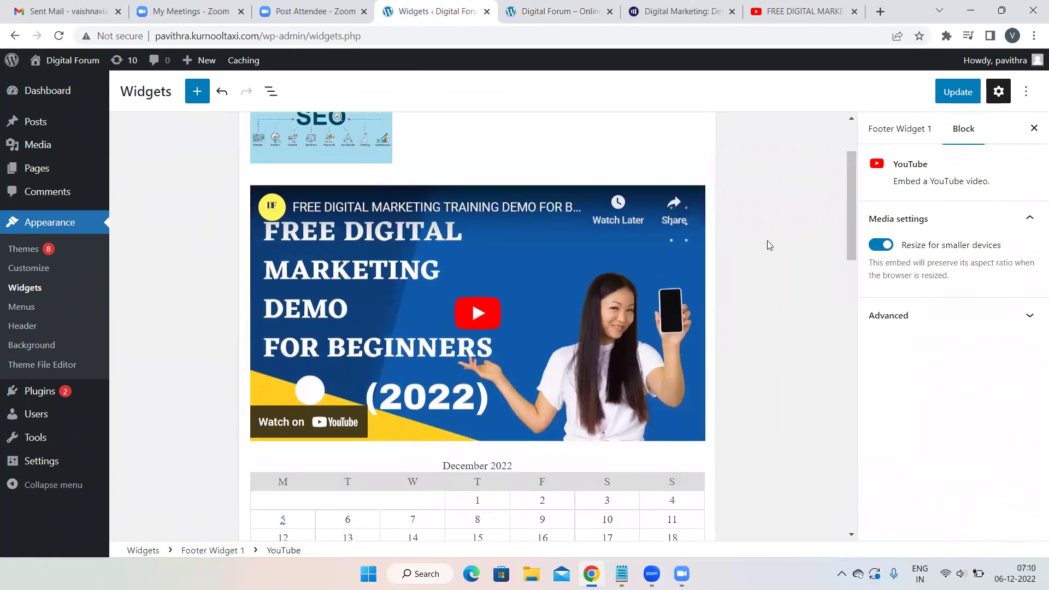
pyautogui.scroll(2, 767, 240)
pyautogui.click(378, 237)
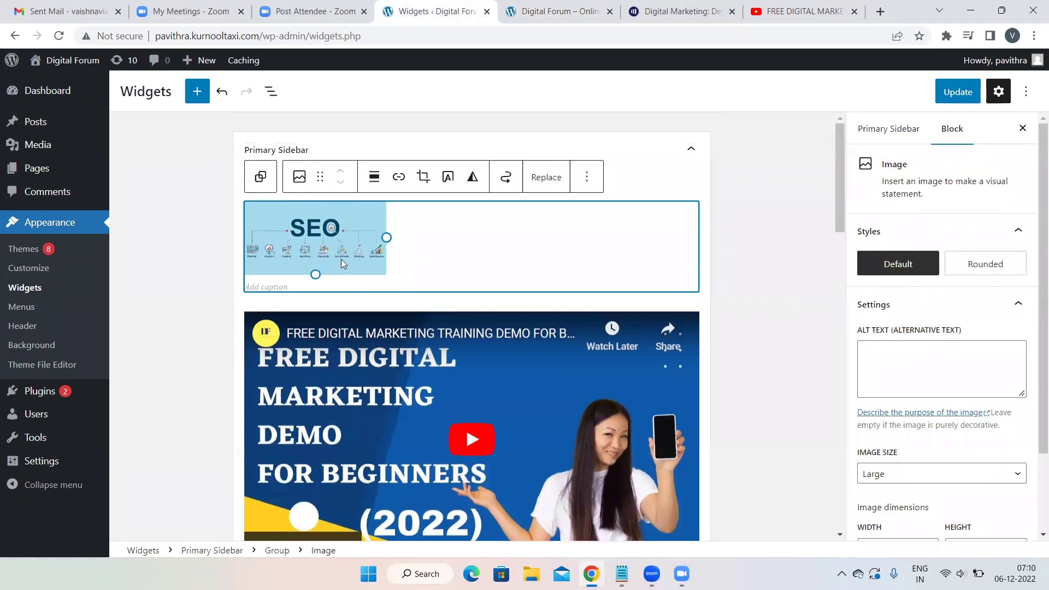
pyautogui.moveTo(385, 237); pyautogui.dragTo(441, 241)
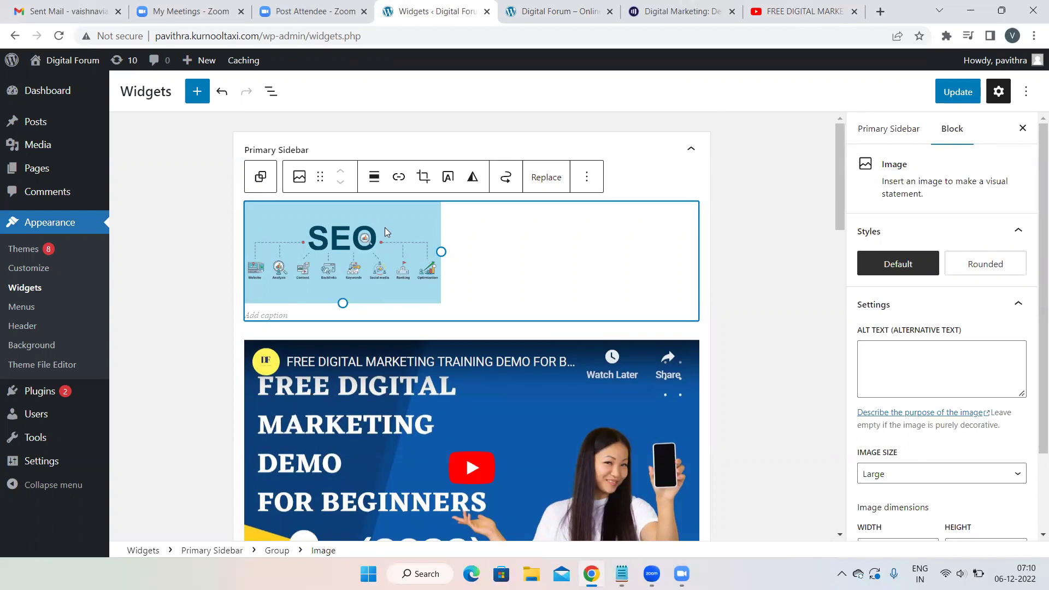
# - Open the SEO page under Services on the live site and copy its web address
pyautogui.click(551, 11)
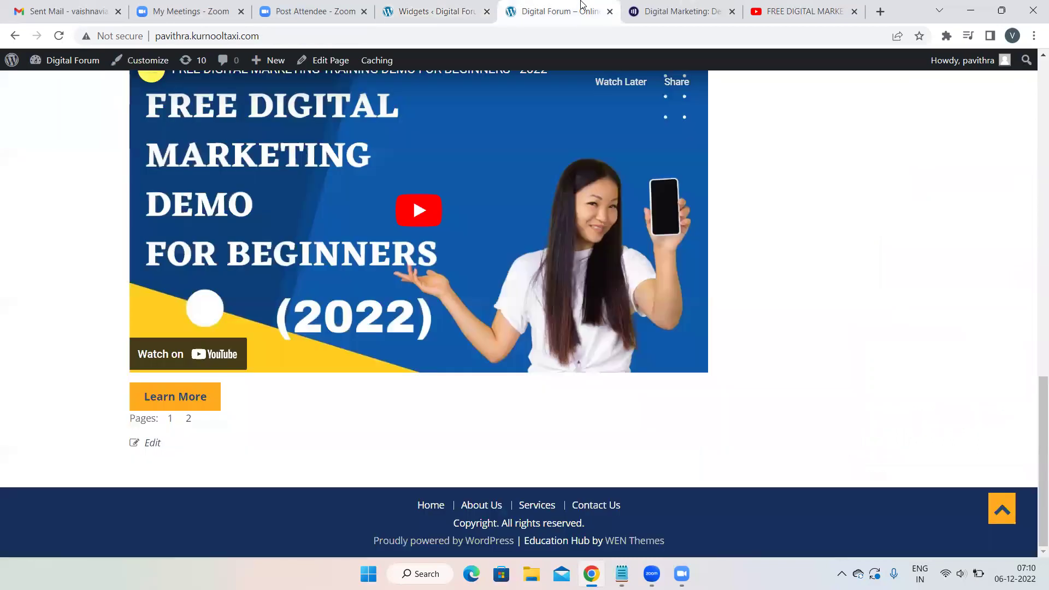
pyautogui.scroll(8, 359, 236)
pyautogui.scroll(10, 358, 236)
pyautogui.moveTo(315, 187)
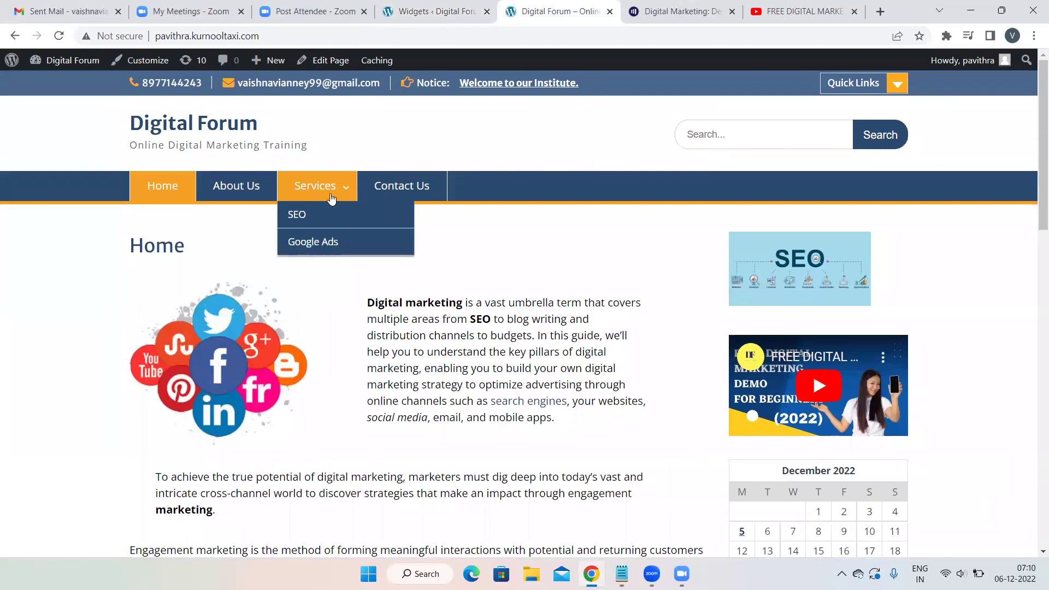
pyautogui.click(308, 214)
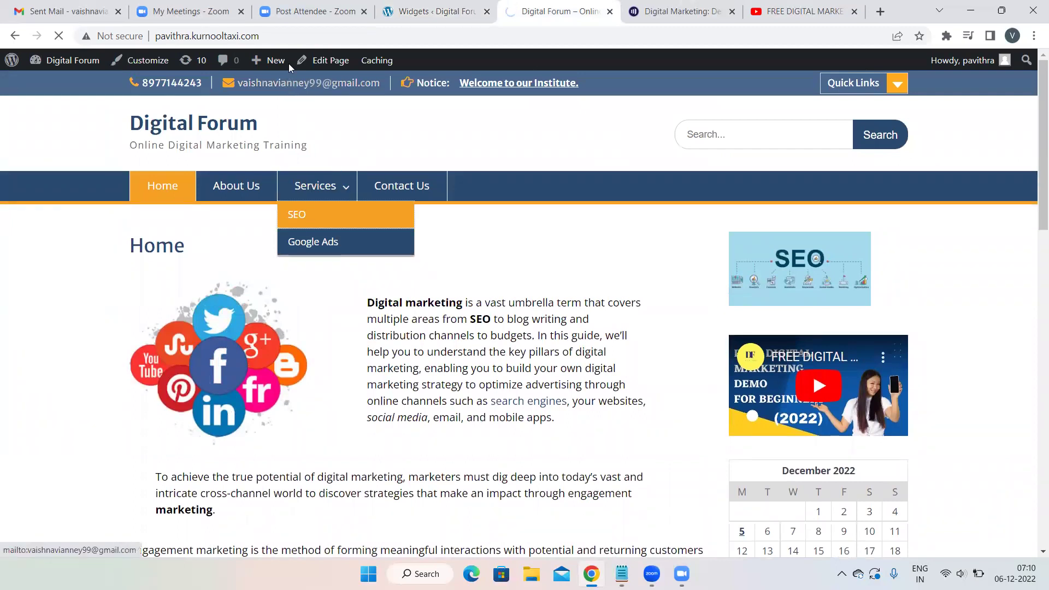
pyautogui.click(246, 29)
pyautogui.hotkey('ctrl', 'c')
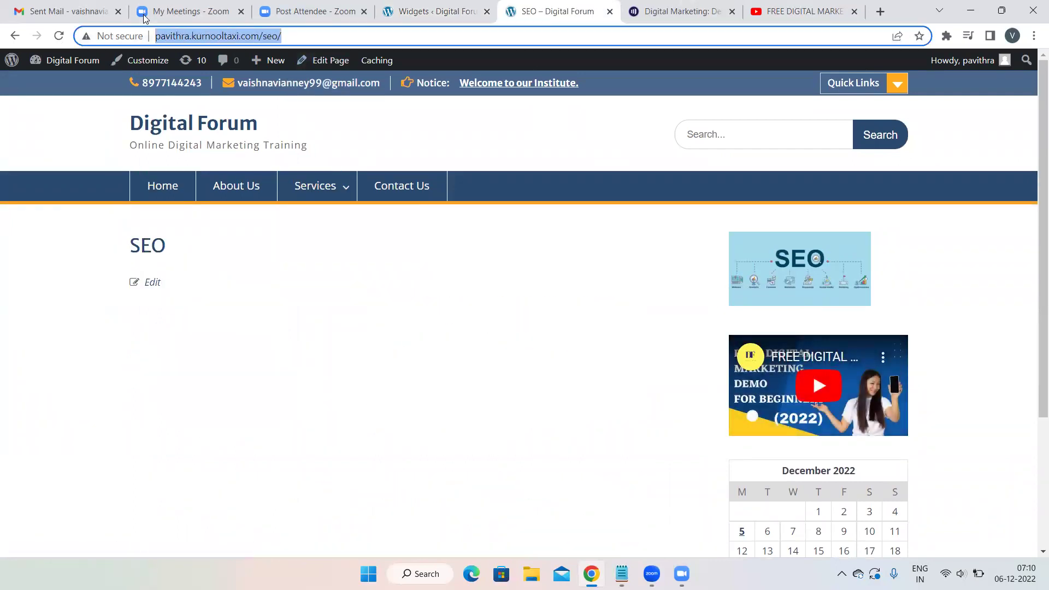
# - Link the Primary Sidebar's SEO image to the copied address of the site's /seo/ page and save the widgets
pyautogui.click(420, 12)
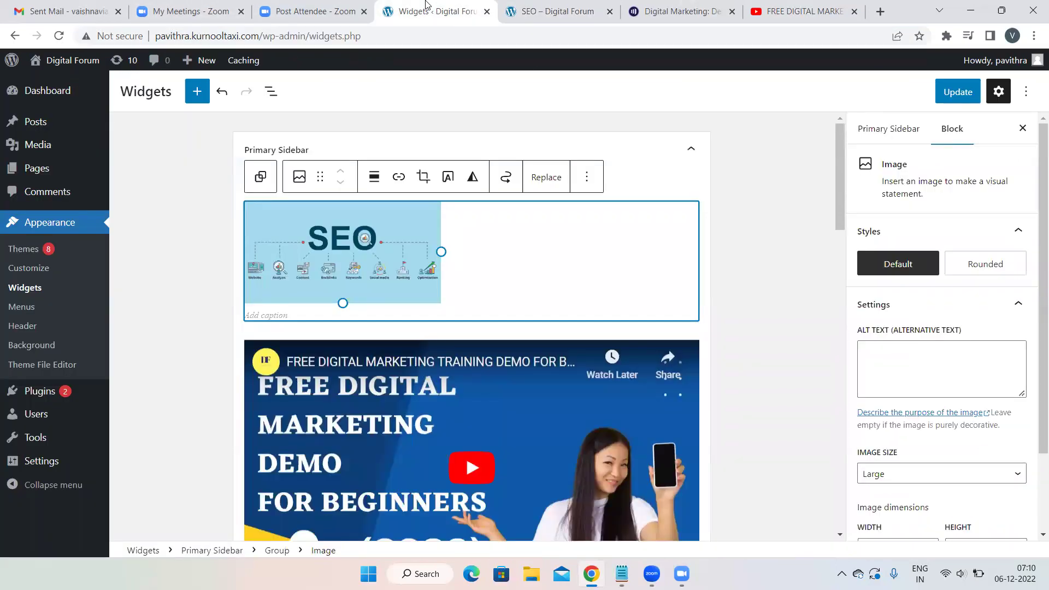
pyautogui.click(400, 178)
pyautogui.hotkey('ctrl', 'v')
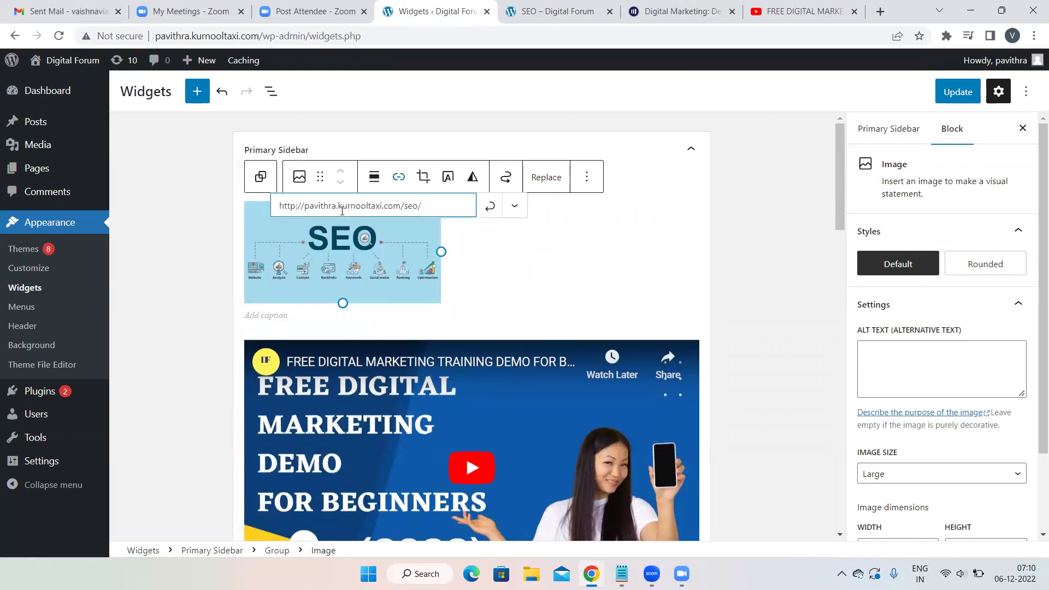
pyautogui.click(490, 207)
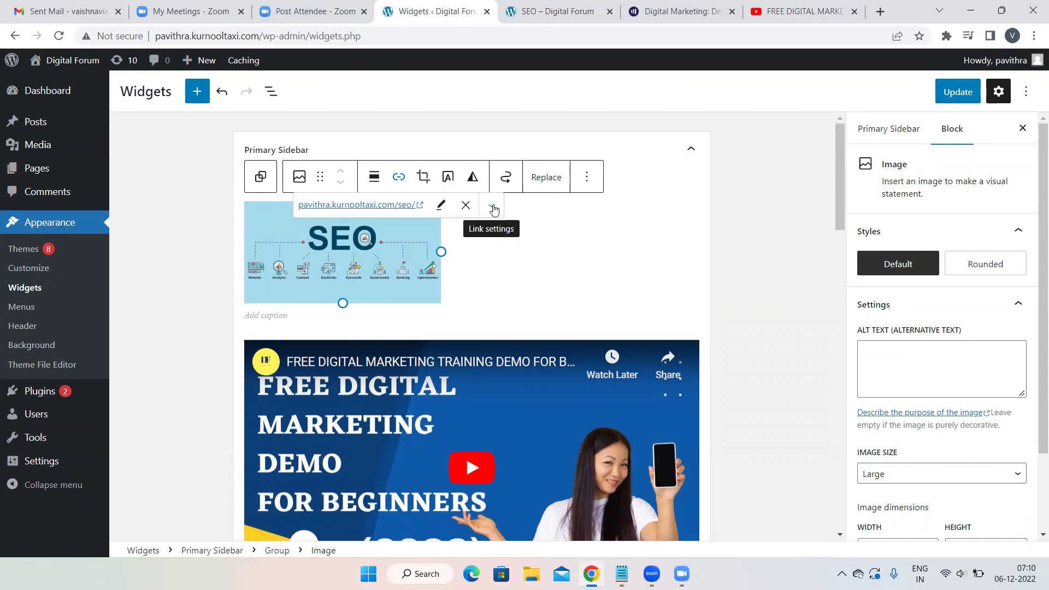
pyautogui.click(715, 248)
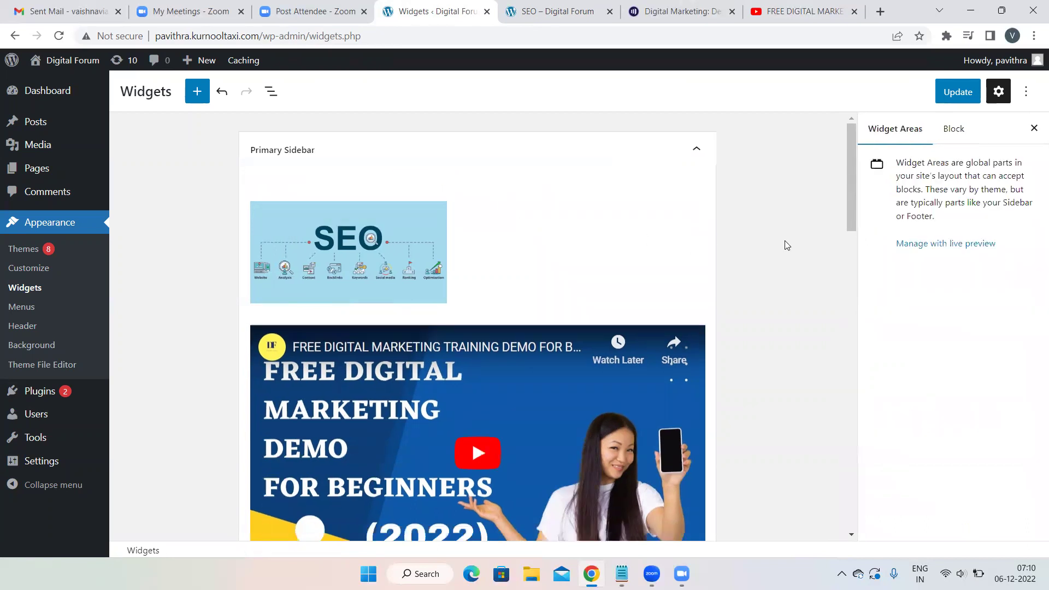
pyautogui.scroll(-15, 787, 245)
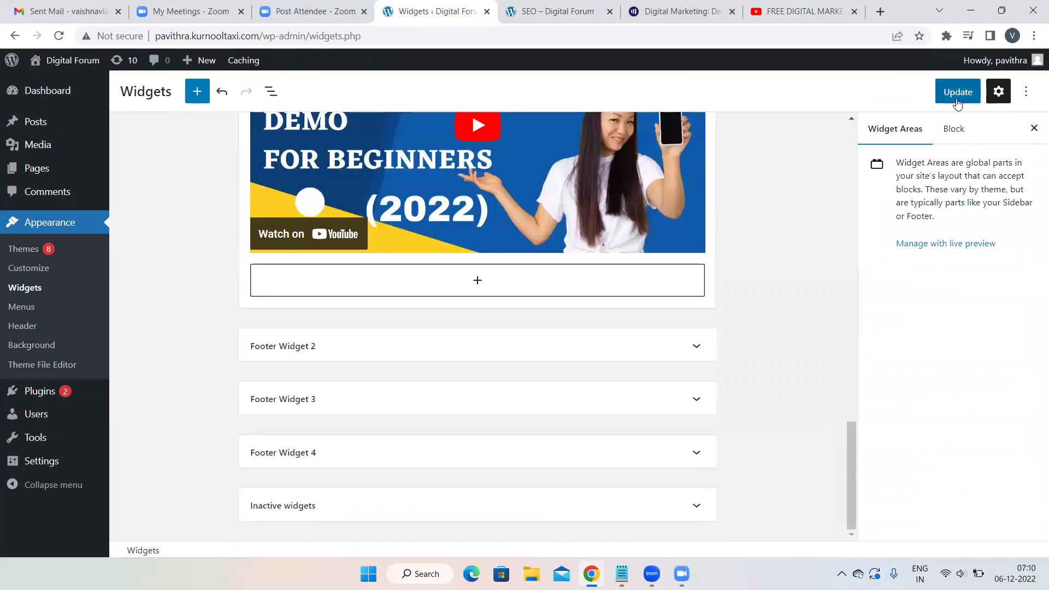
pyautogui.click(957, 93)
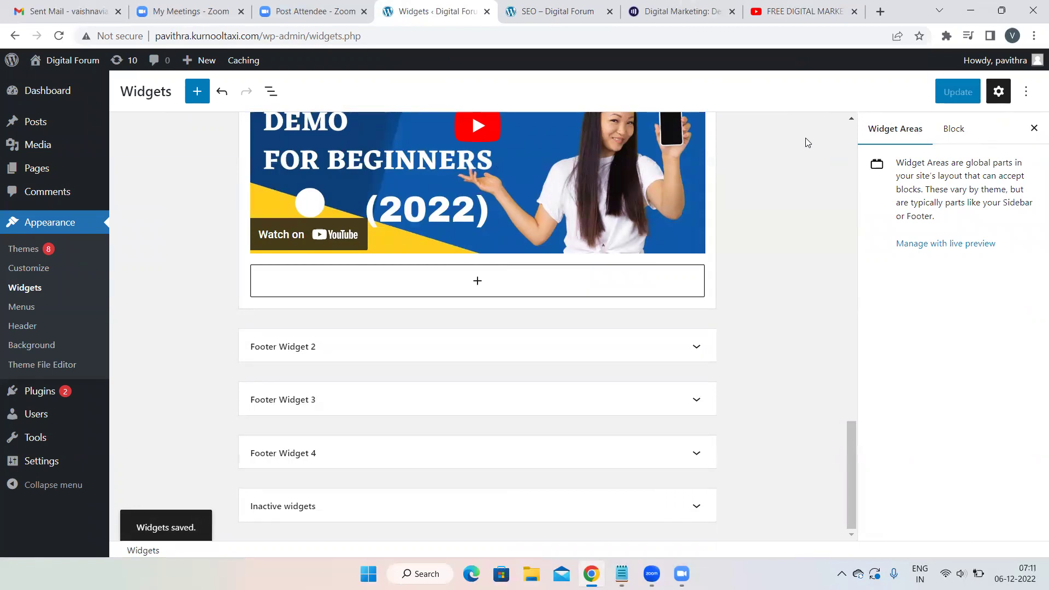
# - Reload the live site and look through its Home page with the enlarged sidebar SEO image
pyautogui.click(563, 11)
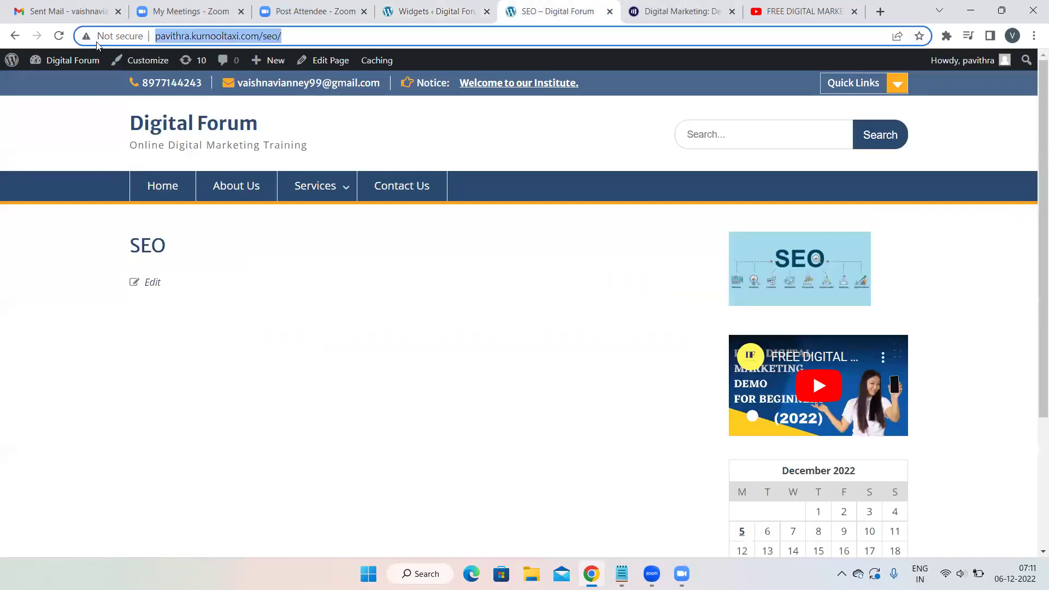
pyautogui.click(58, 35)
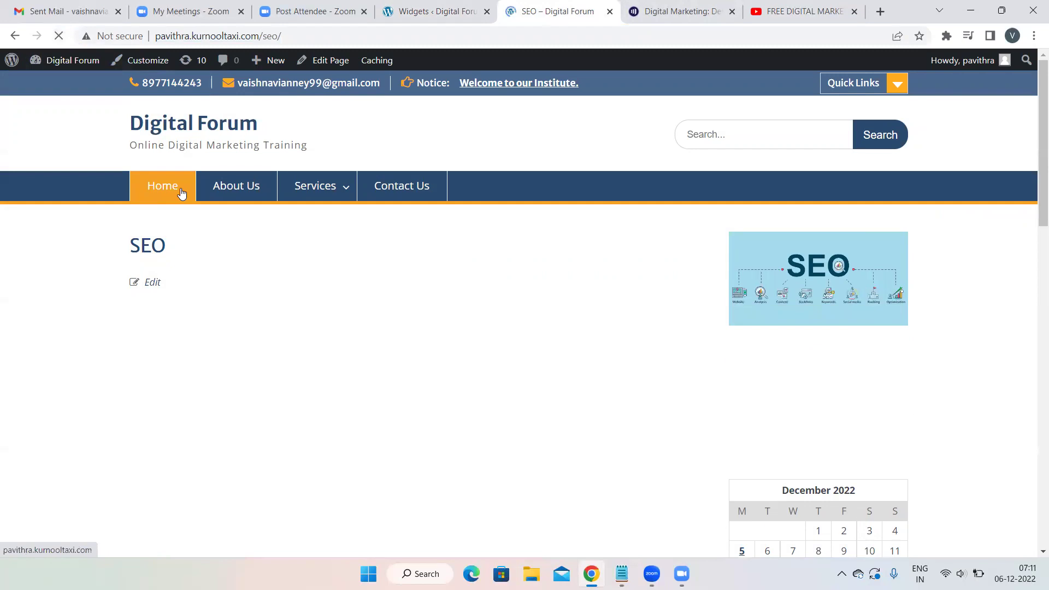
pyautogui.click(165, 195)
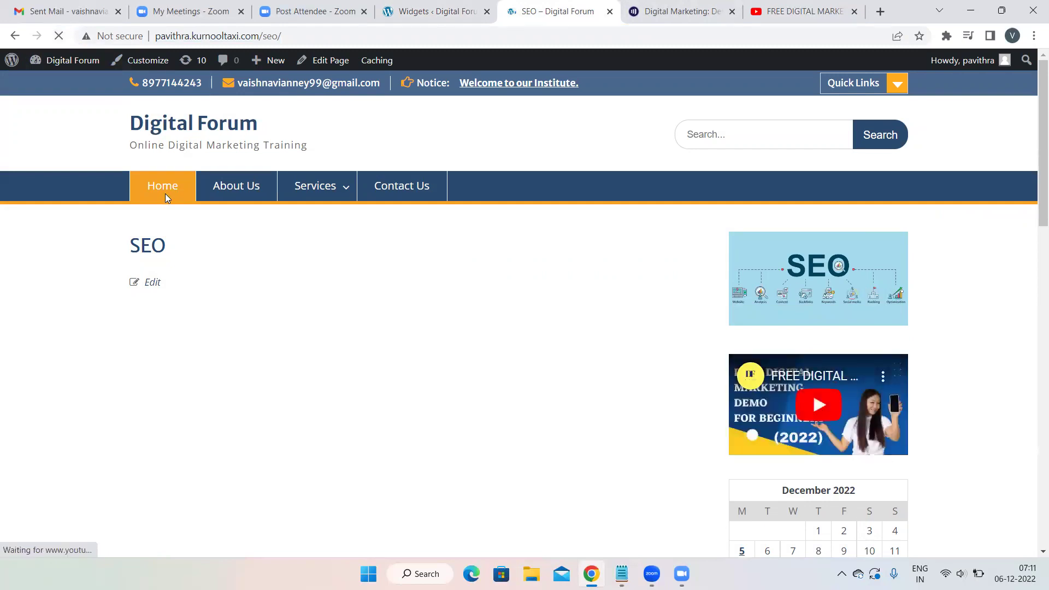
pyautogui.scroll(-15, 555, 332)
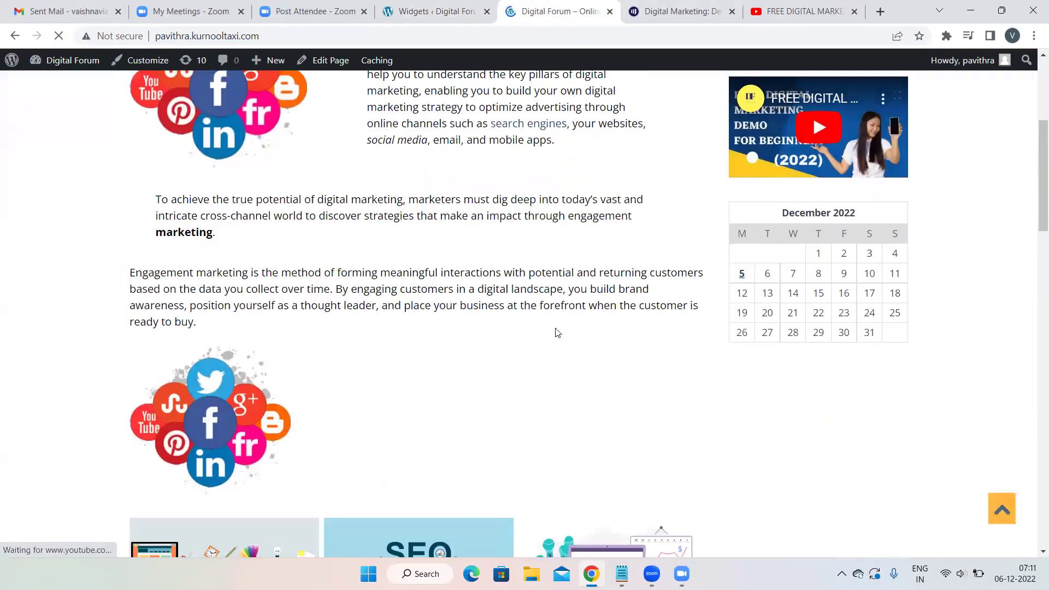
pyautogui.scroll(-8, 555, 332)
pyautogui.scroll(15, 555, 332)
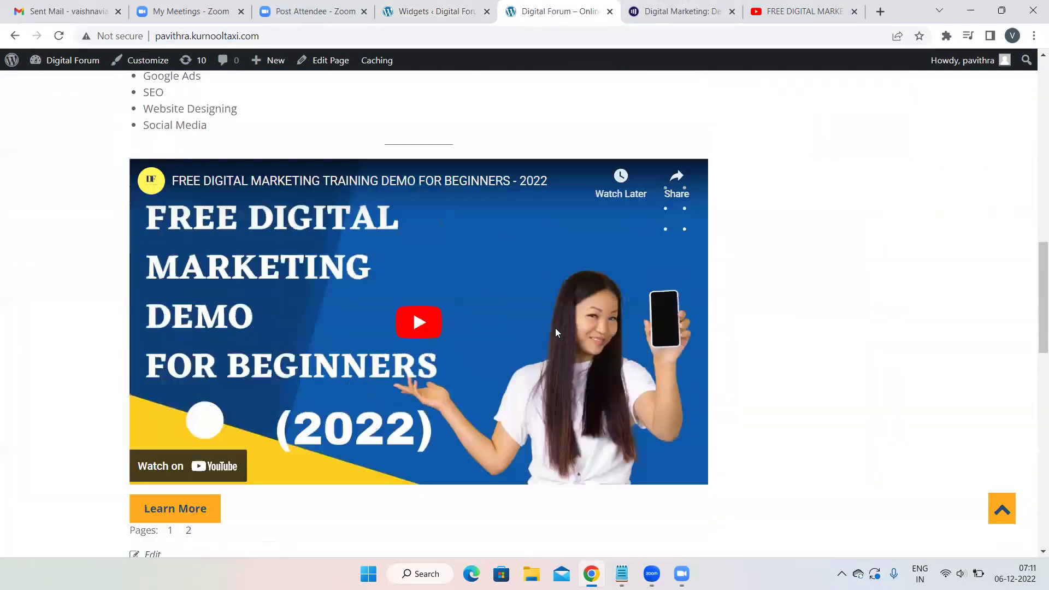
pyautogui.scroll(5, 556, 332)
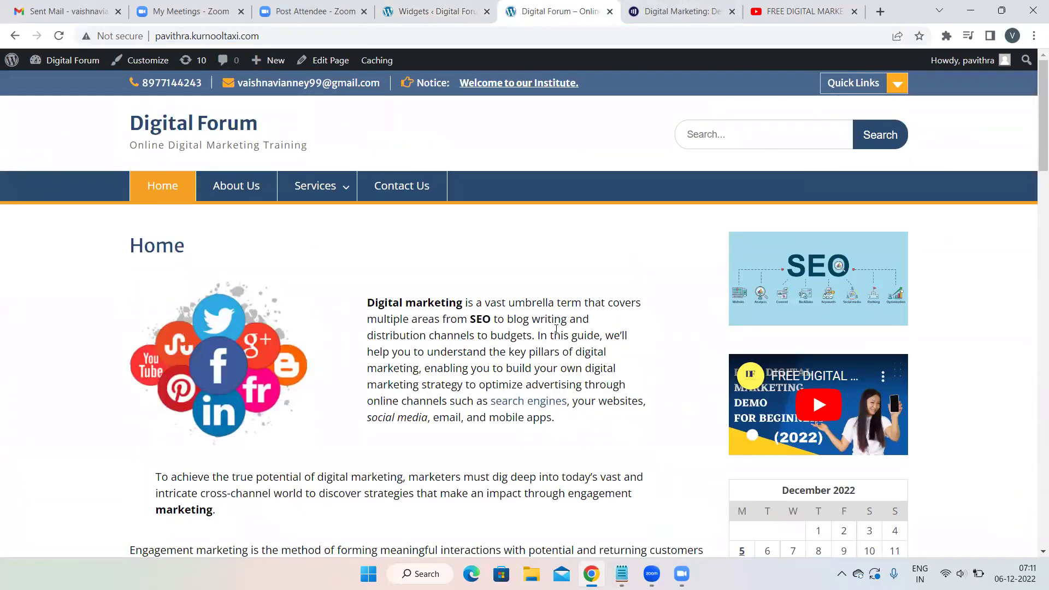
# - Remove the calendar block from Footer Widget 1 in the widget editor
pyautogui.click(465, 7)
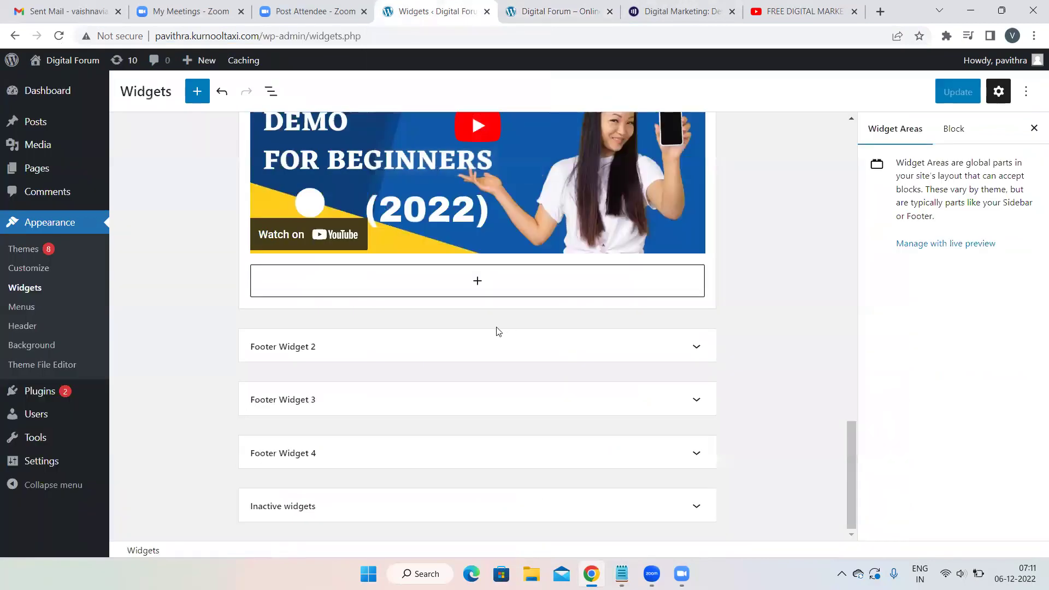
pyautogui.scroll(10, 496, 327)
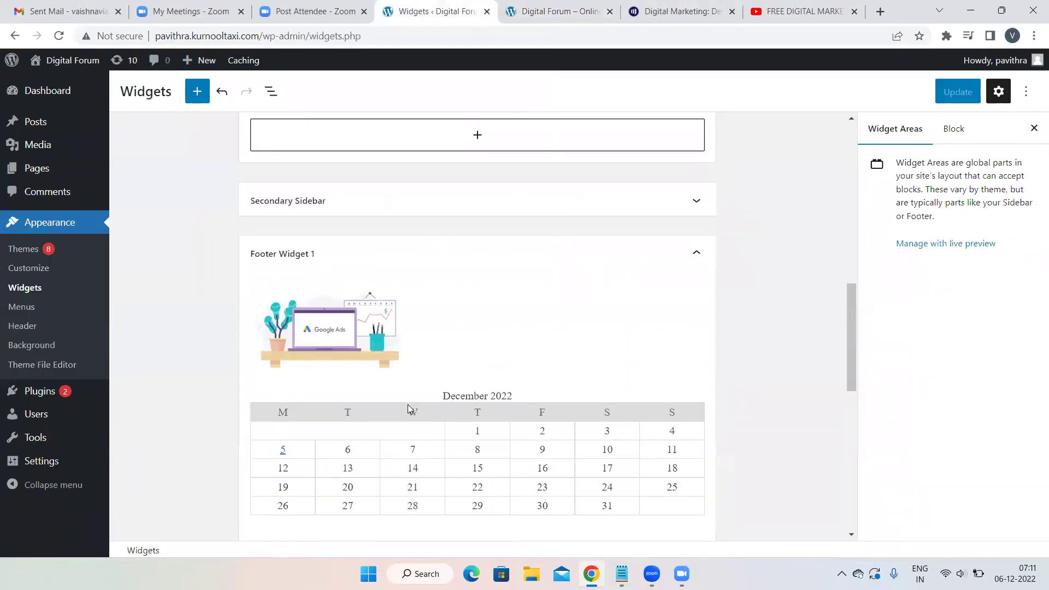
pyautogui.click(407, 404)
pyautogui.scroll(-2, 408, 405)
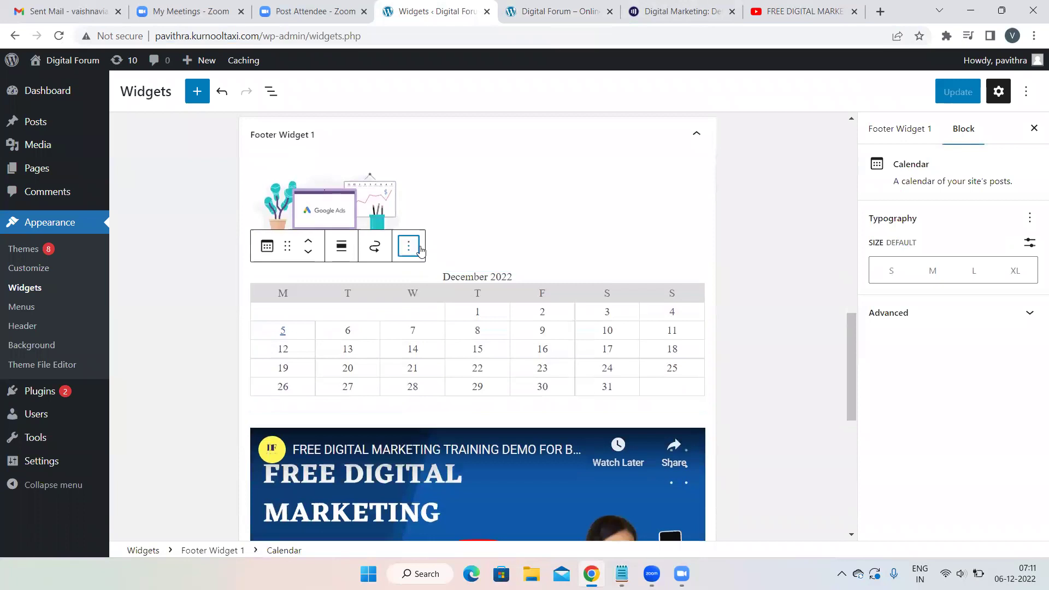
pyautogui.click(418, 249)
pyautogui.scroll(-3, 491, 358)
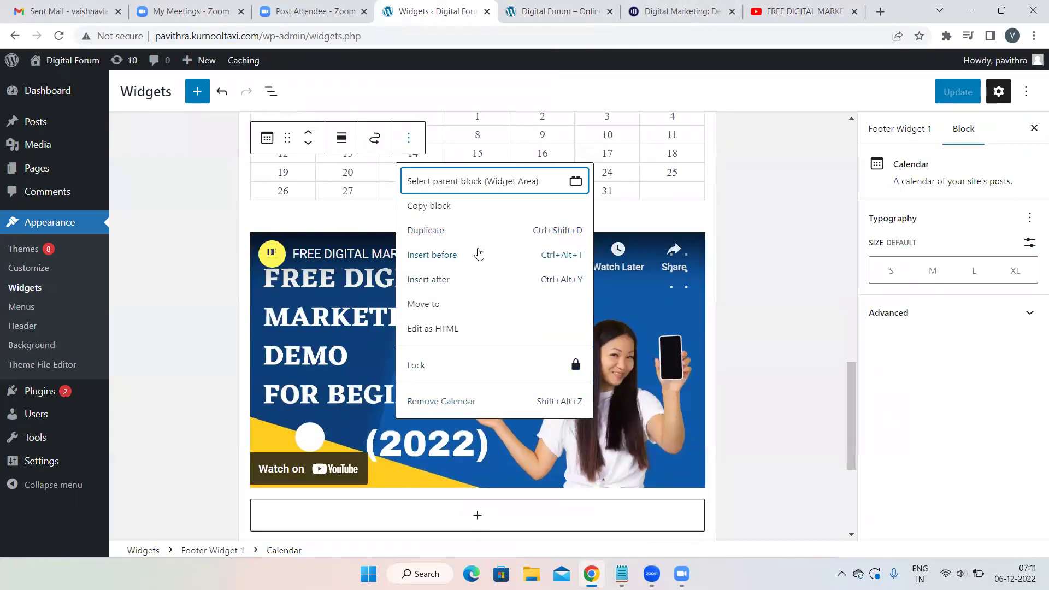
pyautogui.scroll(4, 709, 224)
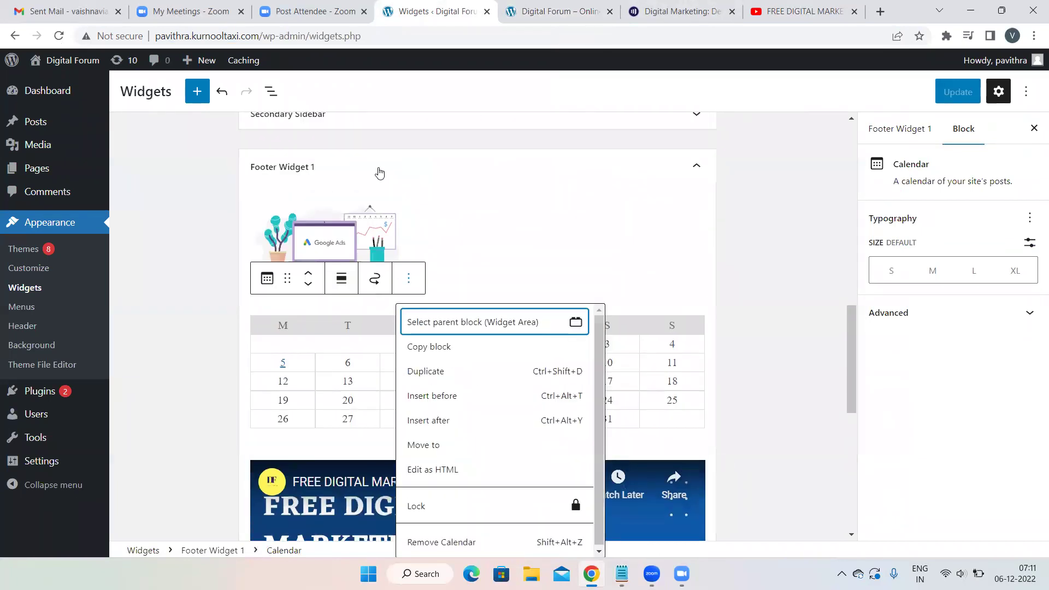
pyautogui.scroll(-3, 562, 164)
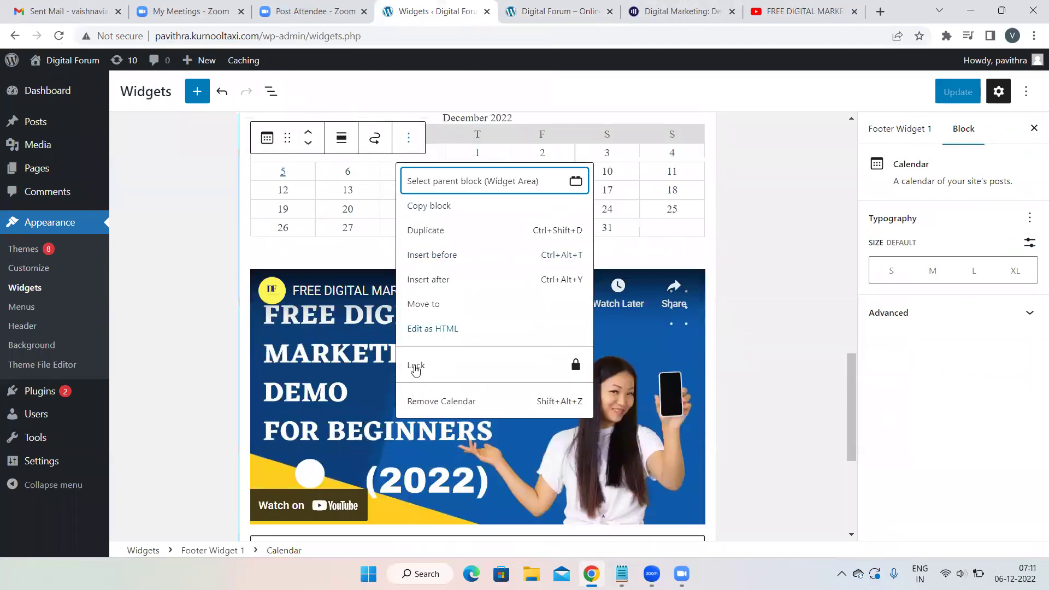
pyautogui.click(442, 404)
# - Remove the YouTube video block from Footer Widget 1, keeping the Google Ads image
pyautogui.click(454, 354)
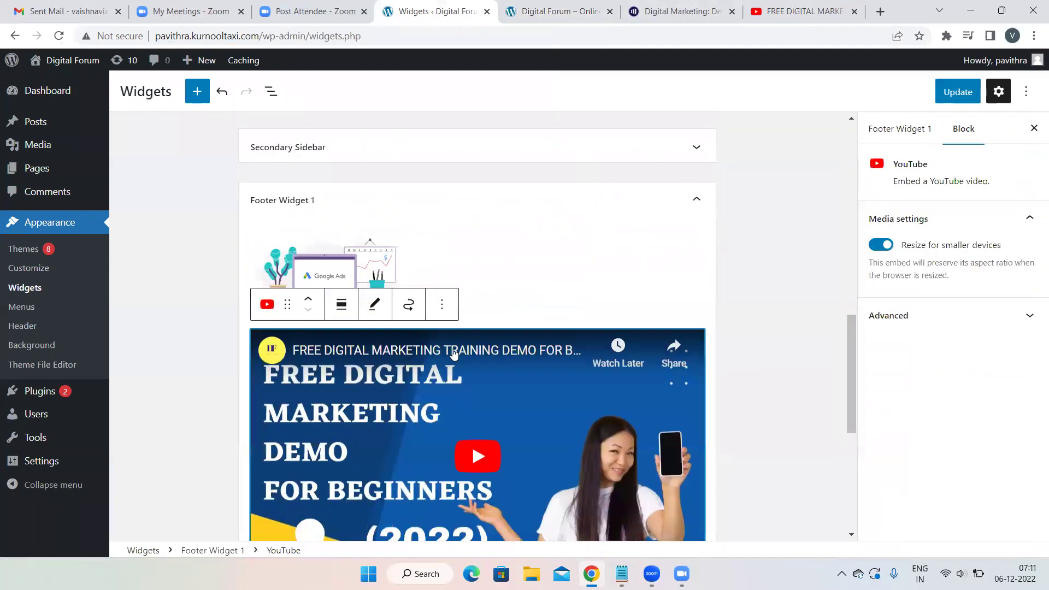
pyautogui.click(442, 304)
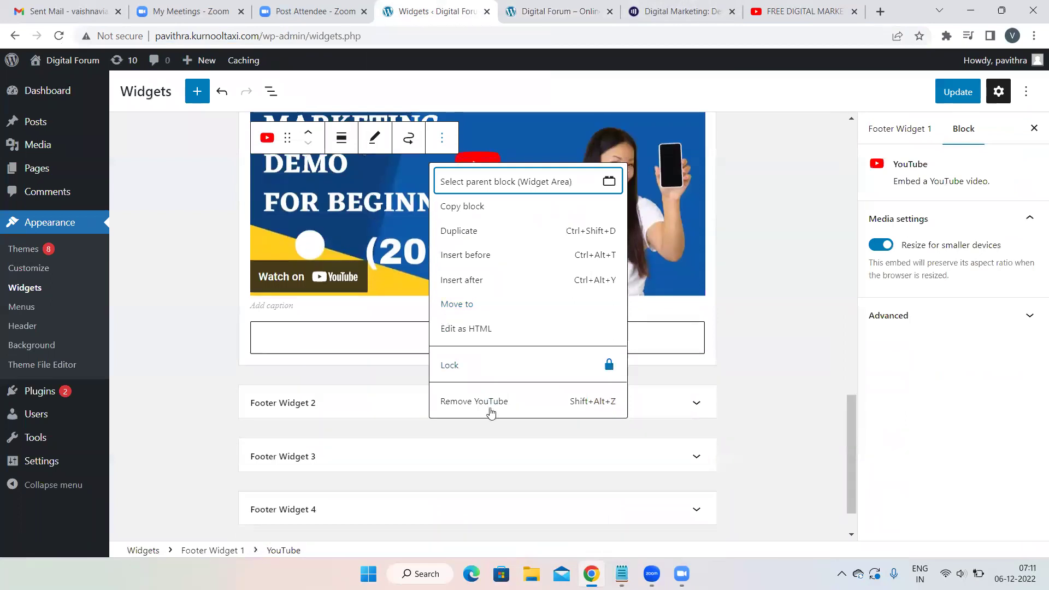
pyautogui.click(473, 407)
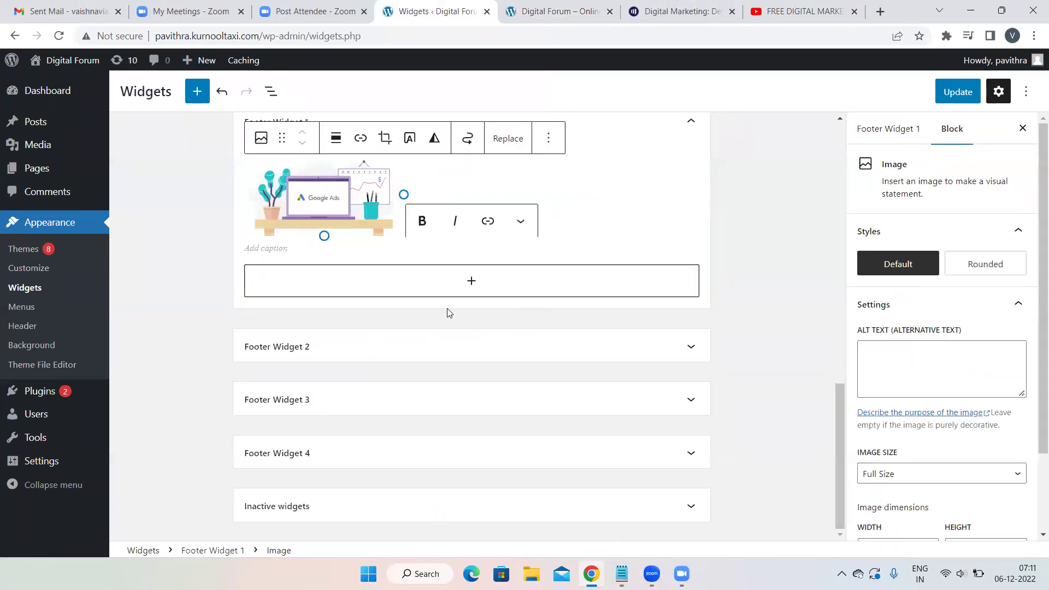
# - Check the footer of the live Home page and expand Footer Widget 2 in the widget editor
pyautogui.click(541, 11)
pyautogui.scroll(-4, 494, 258)
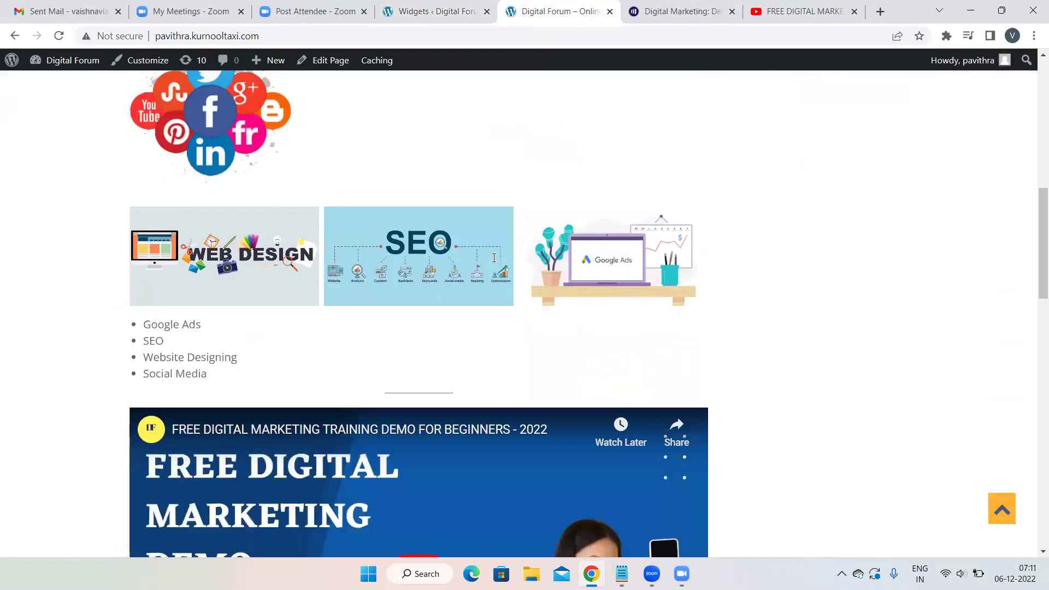
pyautogui.scroll(-10, 493, 258)
pyautogui.click(440, 7)
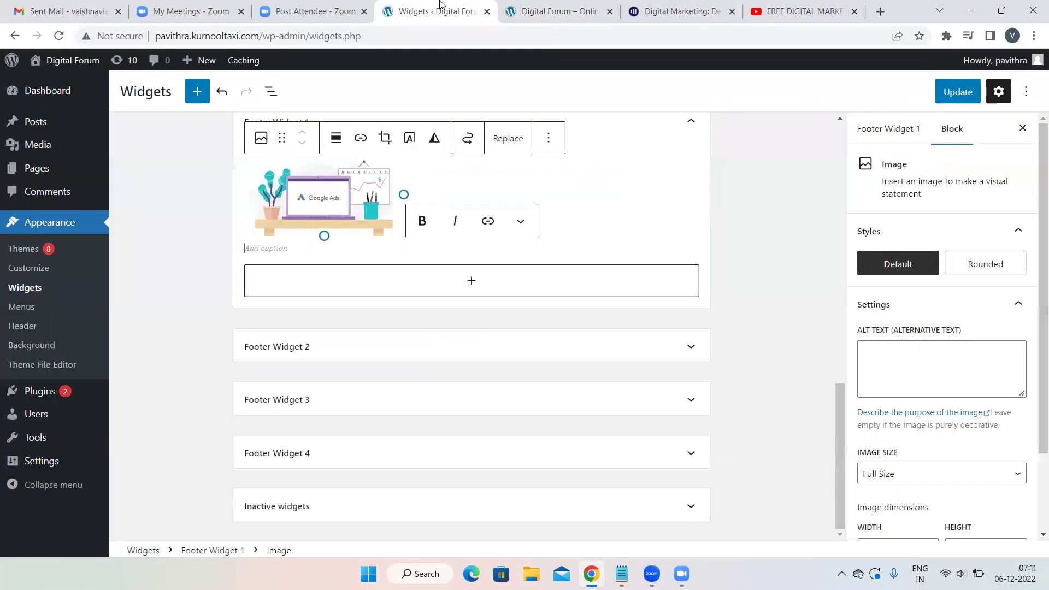
pyautogui.click(391, 352)
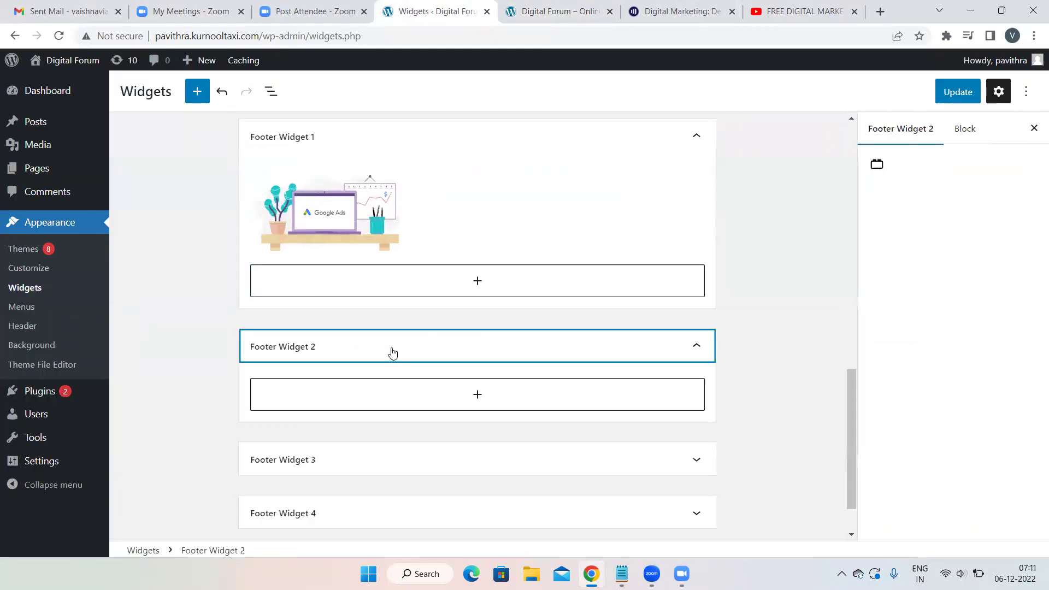
pyautogui.scroll(-1, 459, 369)
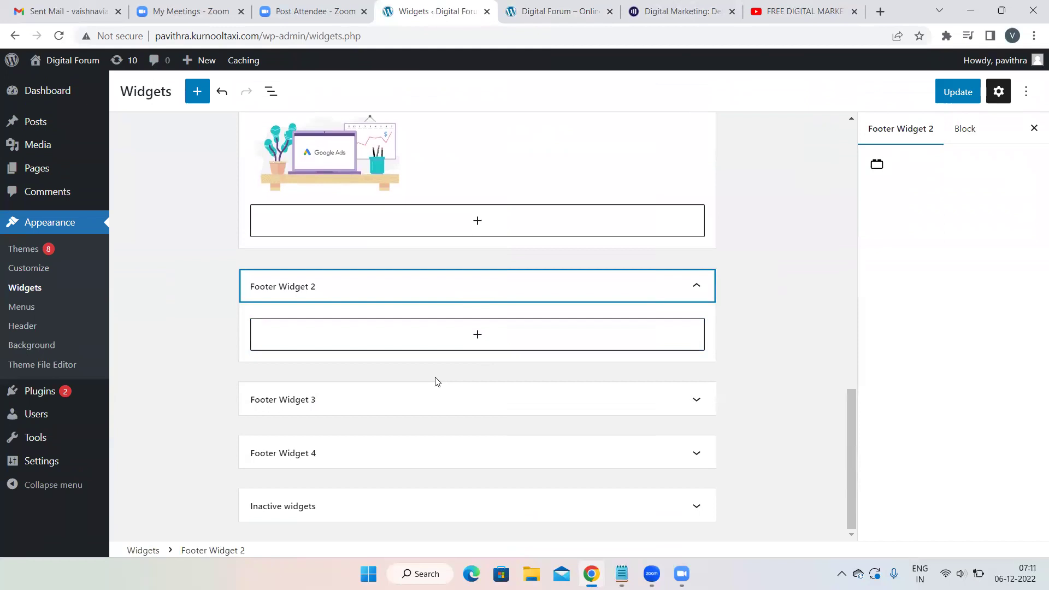
# - Open discountbatterystore.com.au in a new browser tab and examine how its footer is divided into columns
pyautogui.click(665, 6)
pyautogui.click(880, 12)
pyautogui.click(679, 32)
pyautogui.write('d')
pyautogui.press('Return')
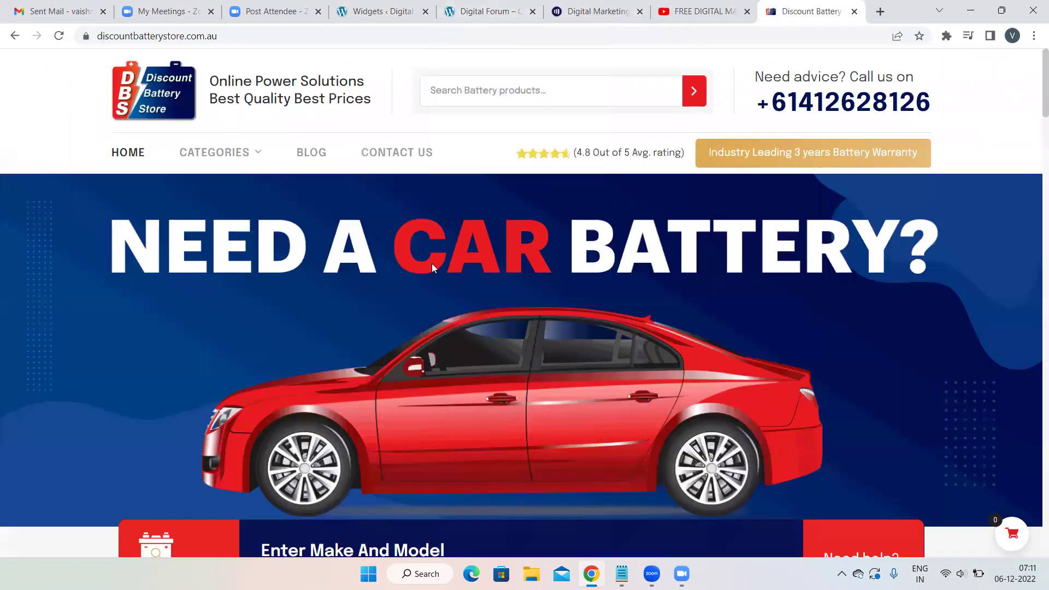
pyautogui.scroll(-20, 431, 263)
pyautogui.scroll(-20, 431, 265)
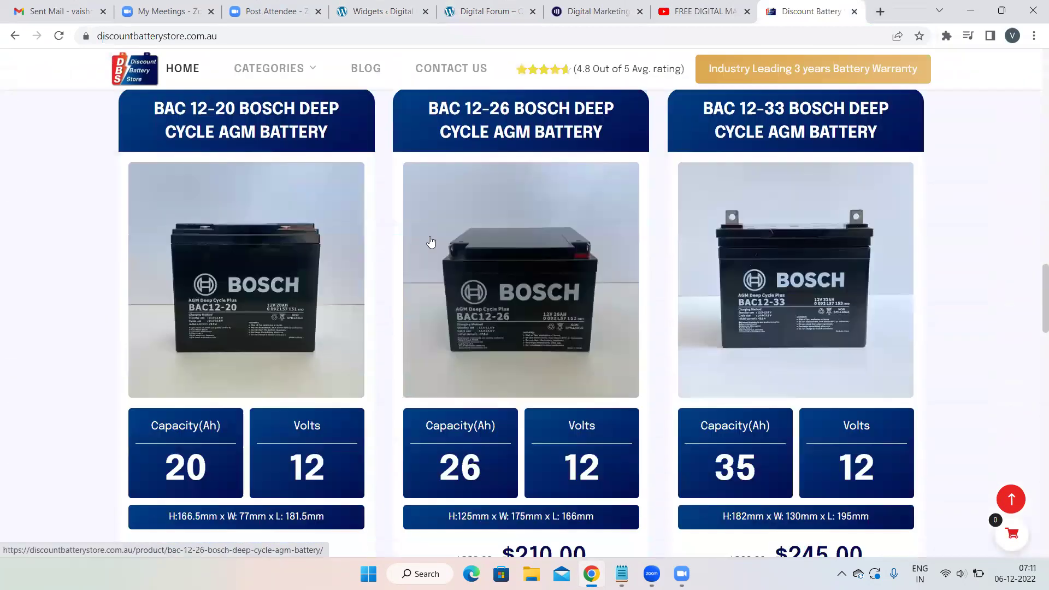
pyautogui.scroll(-7, 429, 162)
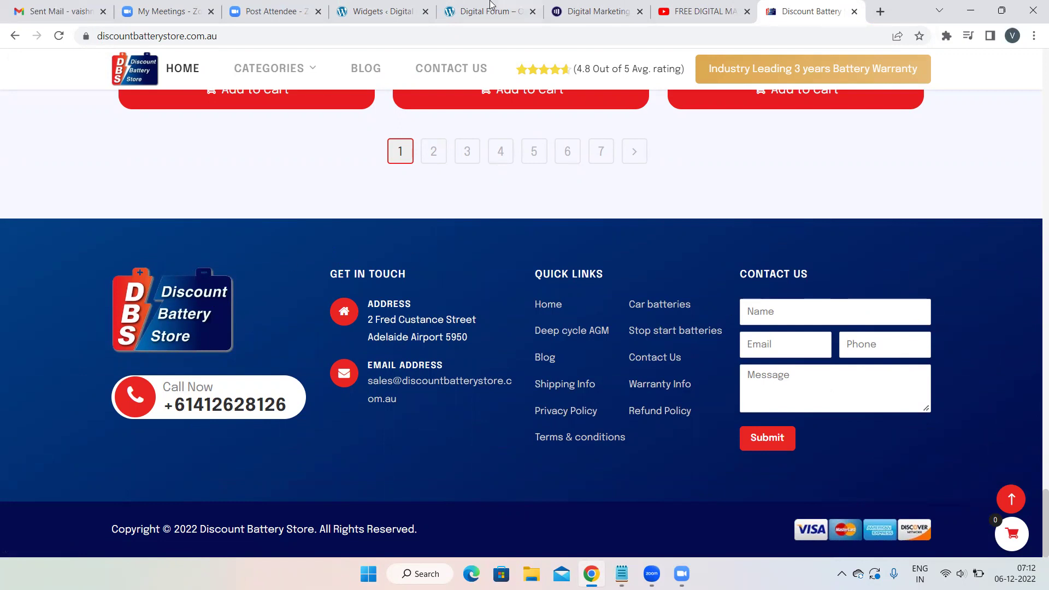
pyautogui.click(383, 11)
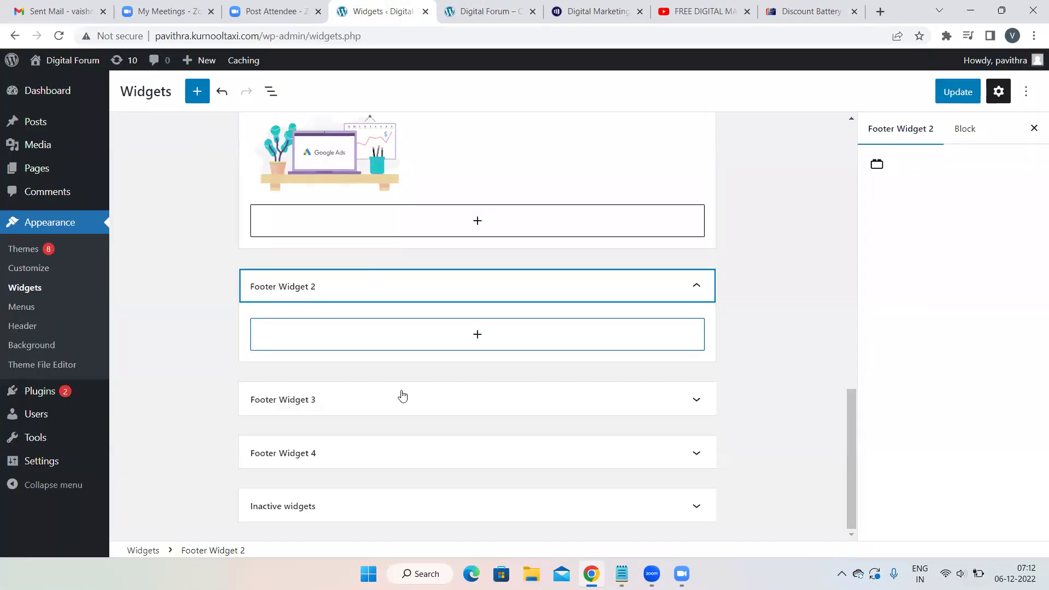
pyautogui.click(461, 328)
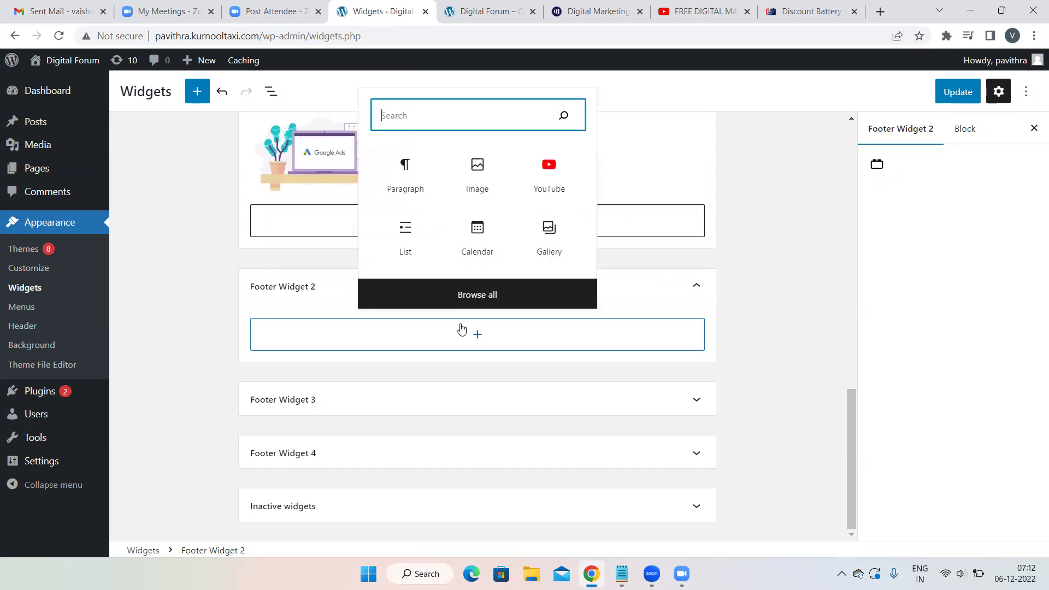
pyautogui.click(549, 169)
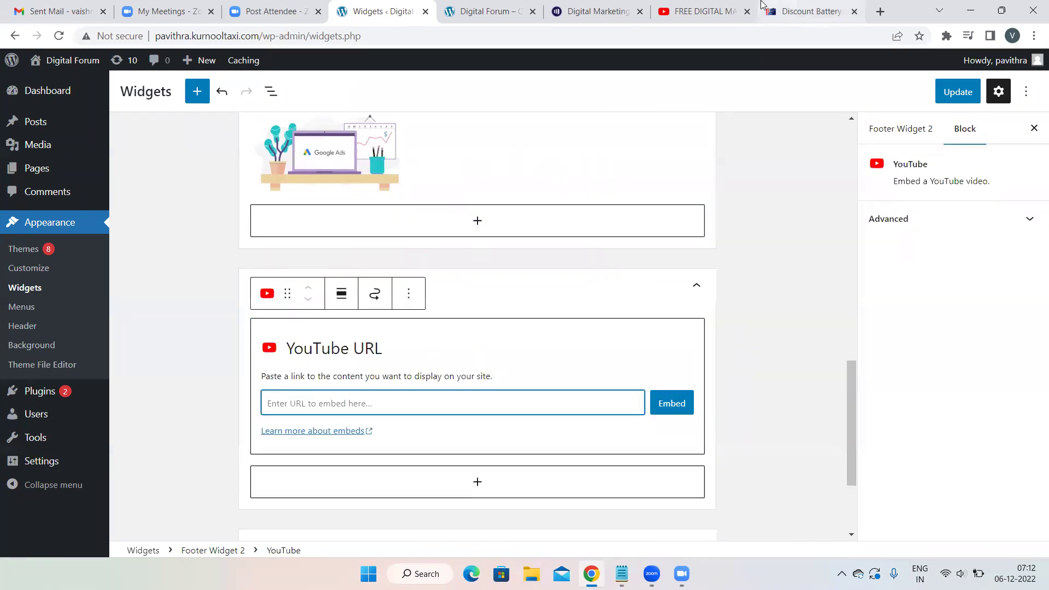
pyautogui.click(713, 12)
pyautogui.moveTo(257, 31); pyautogui.dragTo(79, 33)
pyautogui.click(389, 6)
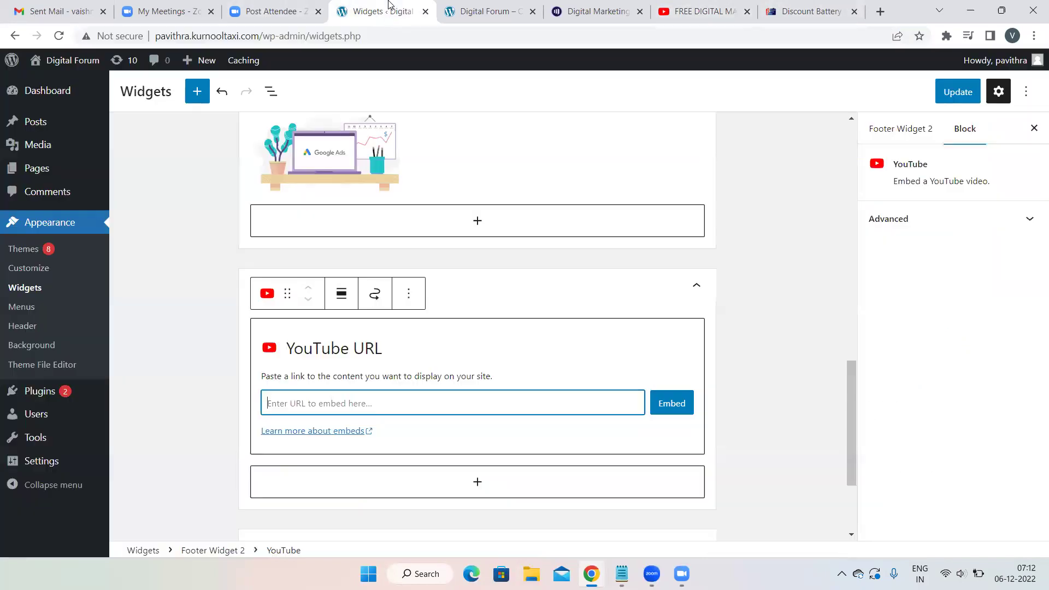
pyautogui.hotkey('ctrl', 'v')
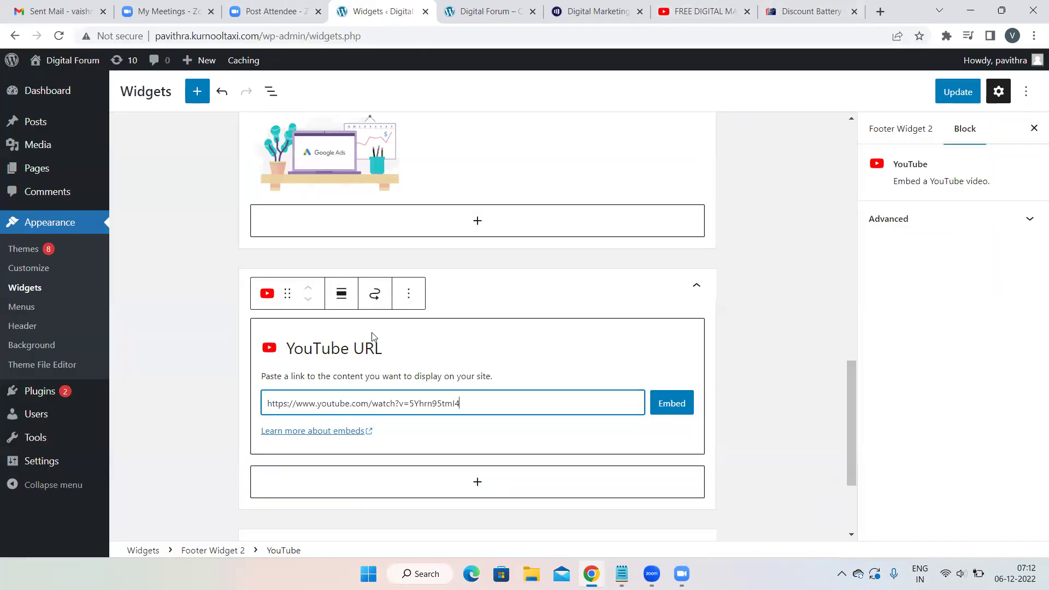
pyautogui.click(675, 407)
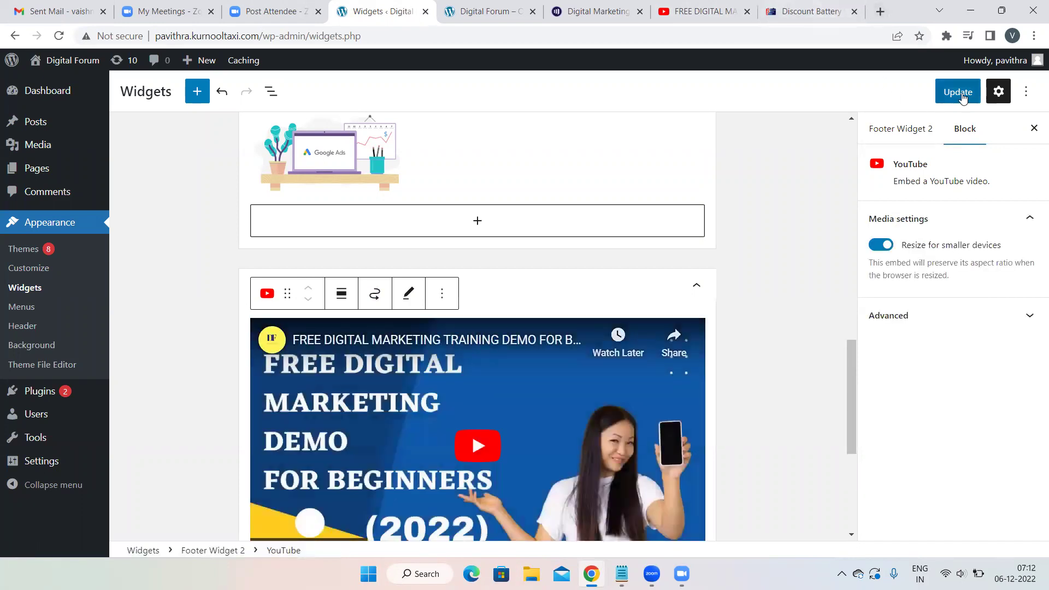
pyautogui.click(973, 93)
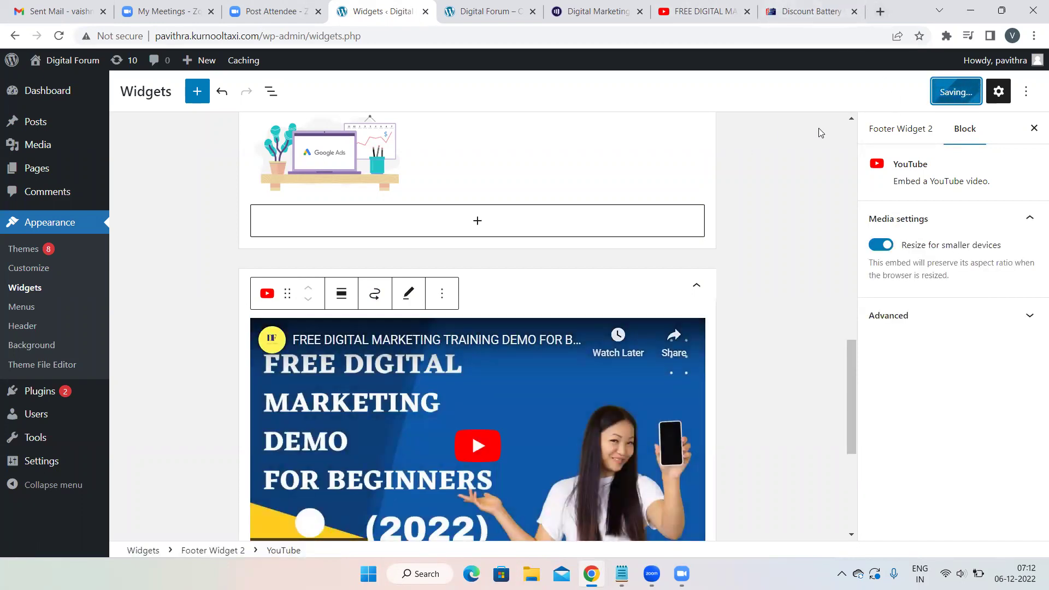
# - Add a Calendar block to Footer Widget 3 and save the widgets
pyautogui.scroll(-1, 818, 128)
pyautogui.scroll(-3, 818, 128)
pyautogui.scroll(-1, 683, 246)
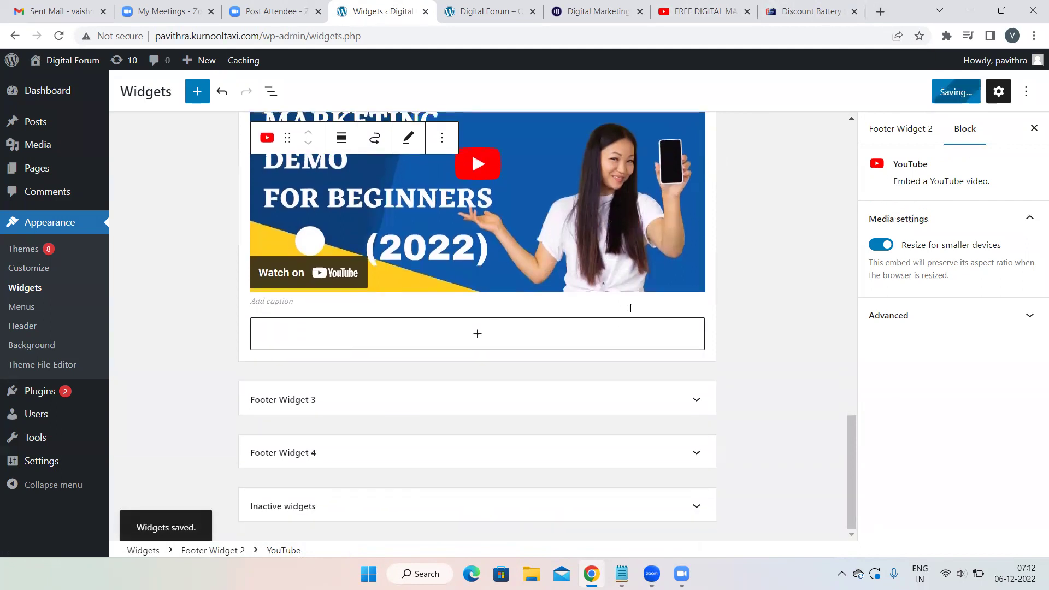
pyautogui.click(395, 399)
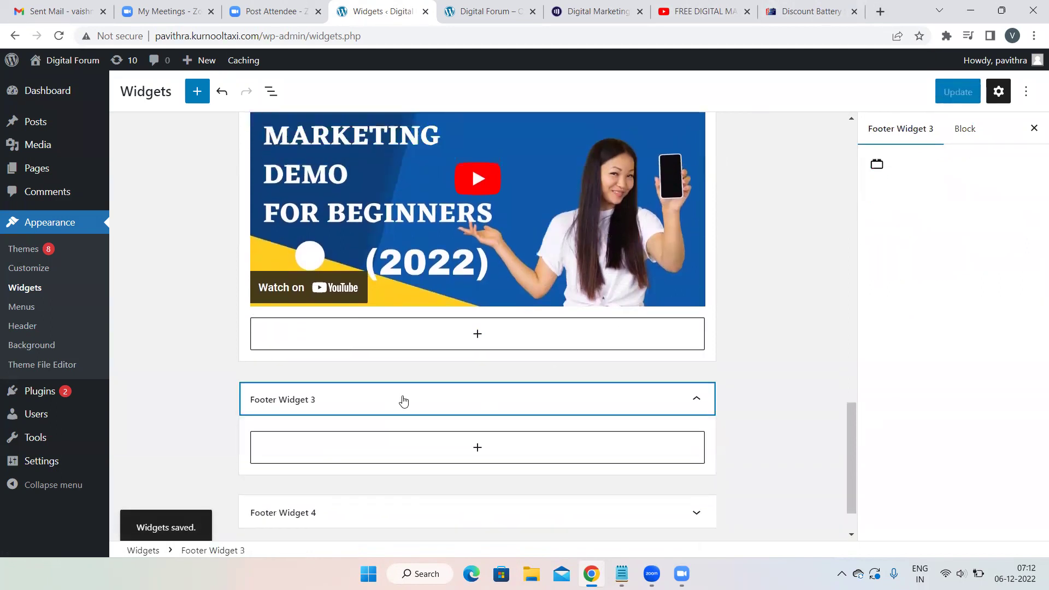
pyautogui.click(425, 447)
pyautogui.click(478, 341)
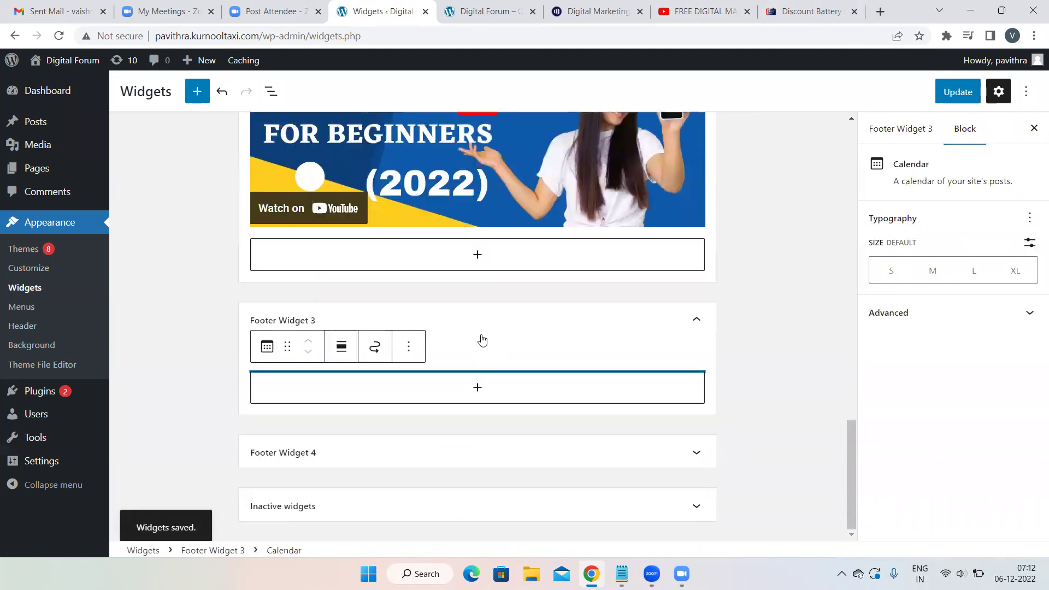
pyautogui.click(956, 93)
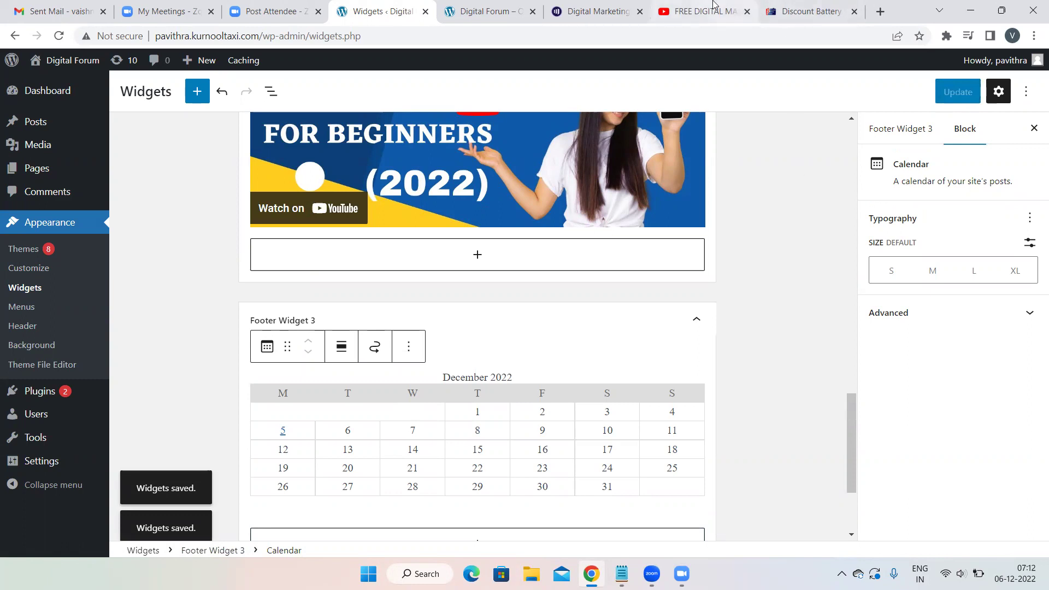
# - Reload the live Home page and examine the footer with its widget columns
pyautogui.click(486, 11)
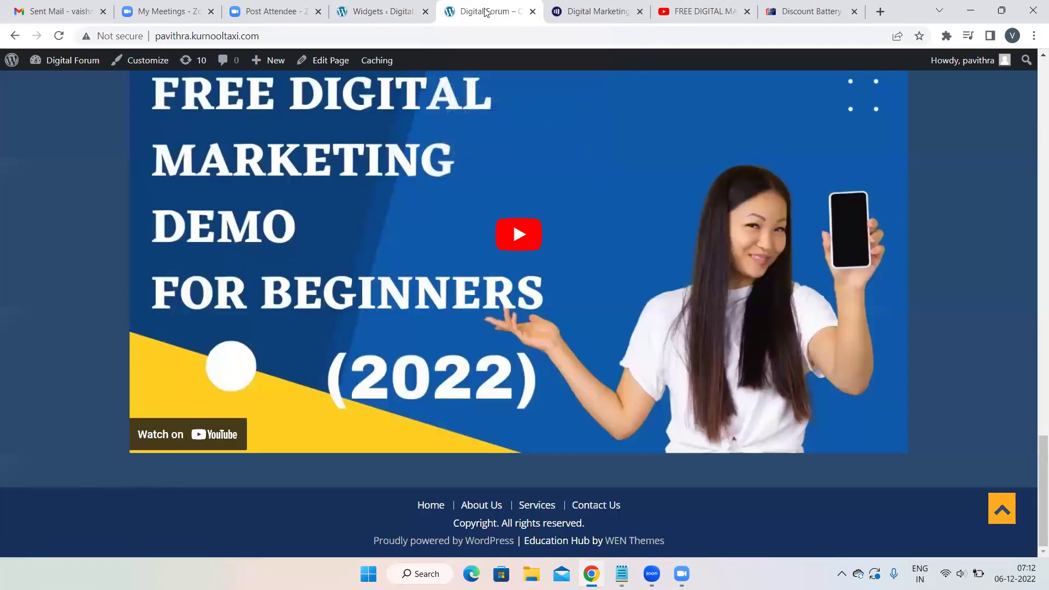
pyautogui.click(59, 36)
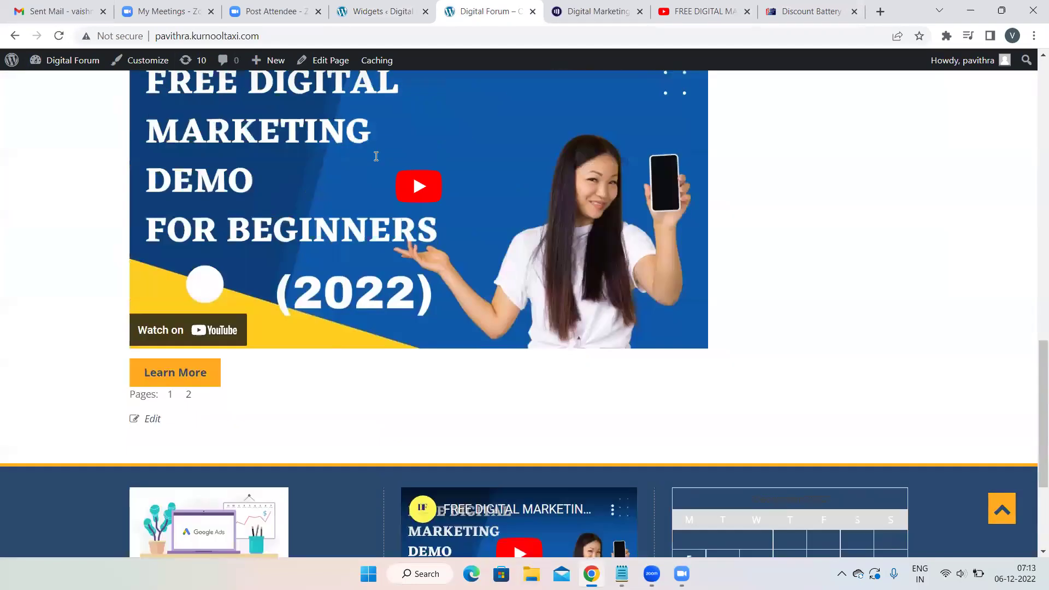
# - Return to the Widgets editor and go to the Footer Widget 1 area
pyautogui.click(400, 5)
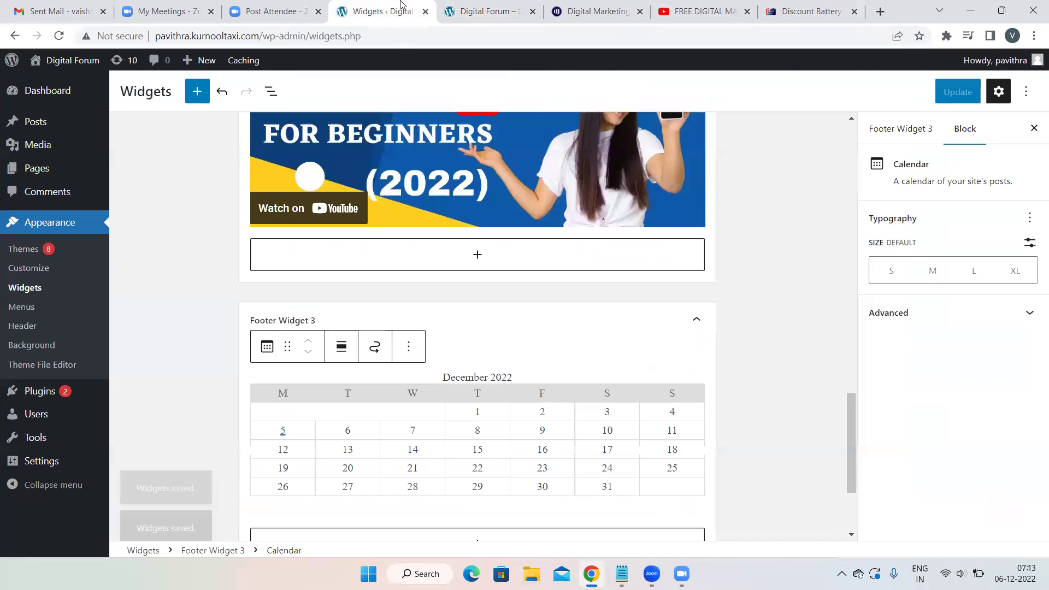
pyautogui.scroll(5, 536, 325)
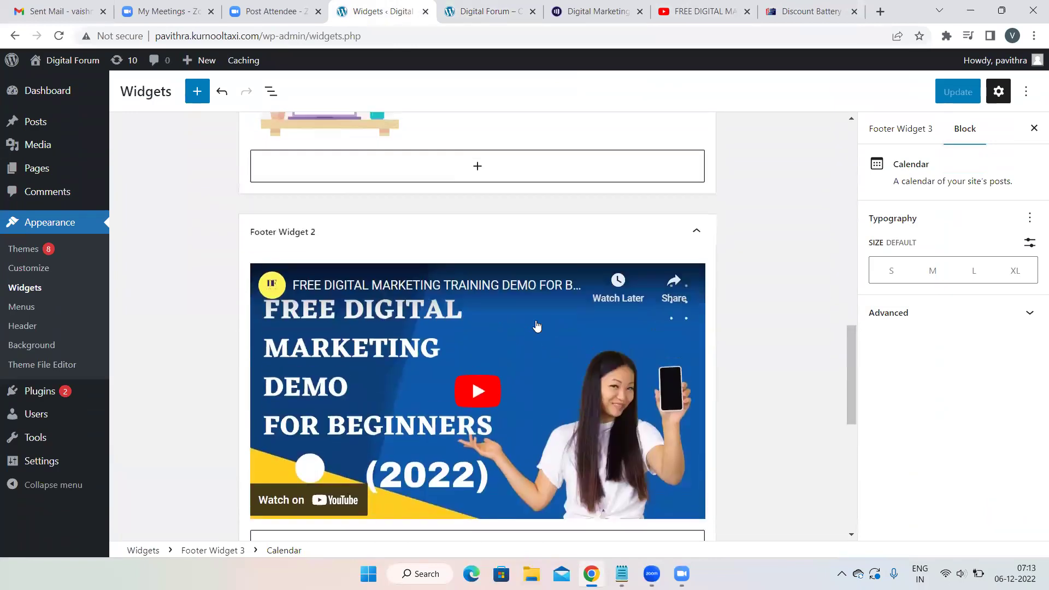
pyautogui.scroll(3, 536, 325)
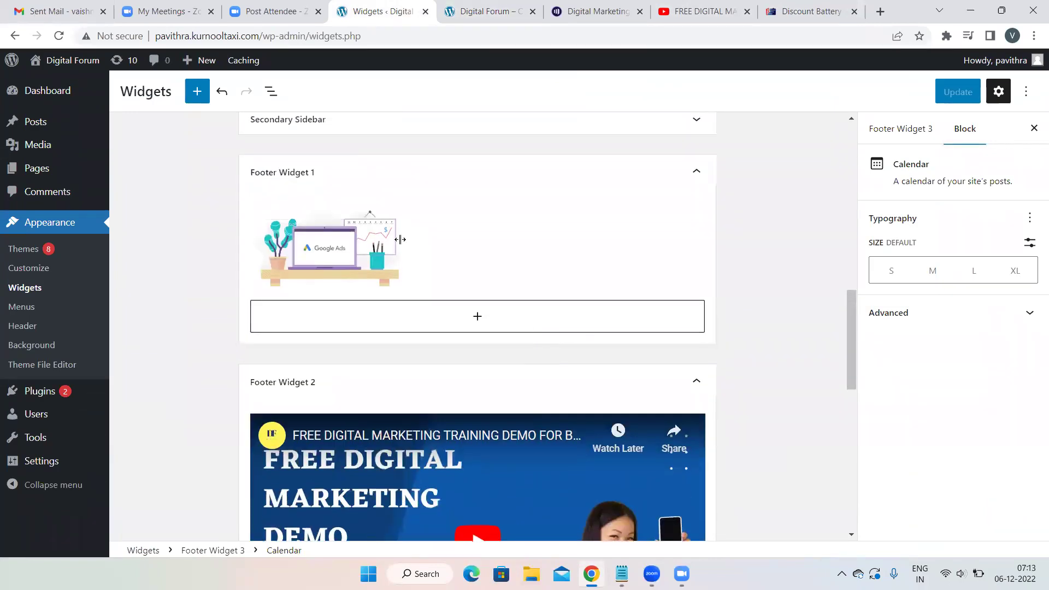
pyautogui.click(400, 239)
pyautogui.click(548, 182)
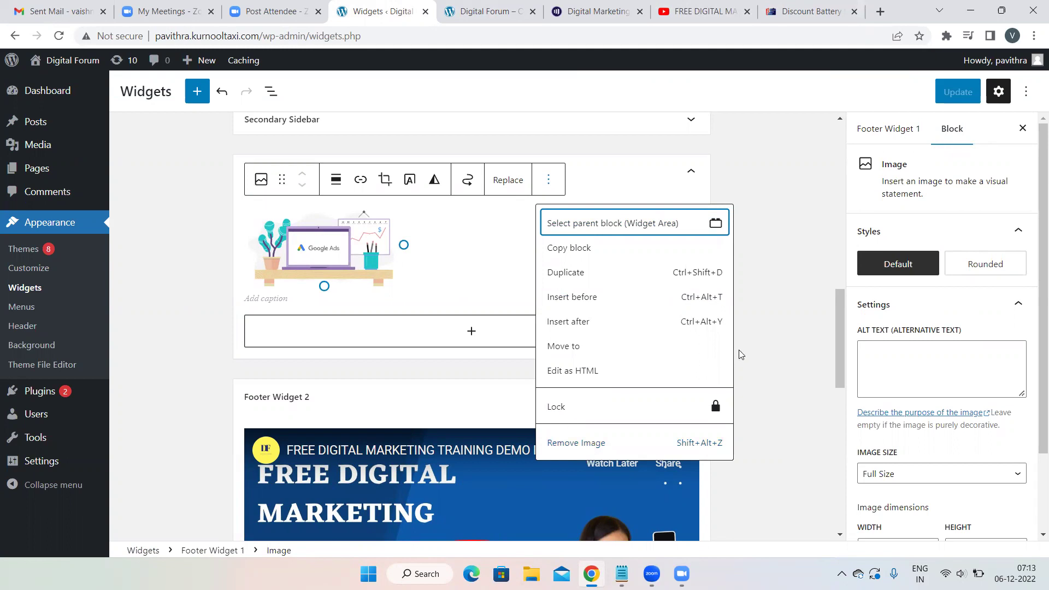
pyautogui.click(765, 351)
# - Remove the YouTube block from Footer Widget 2
pyautogui.scroll(-3, 764, 351)
pyautogui.click(440, 362)
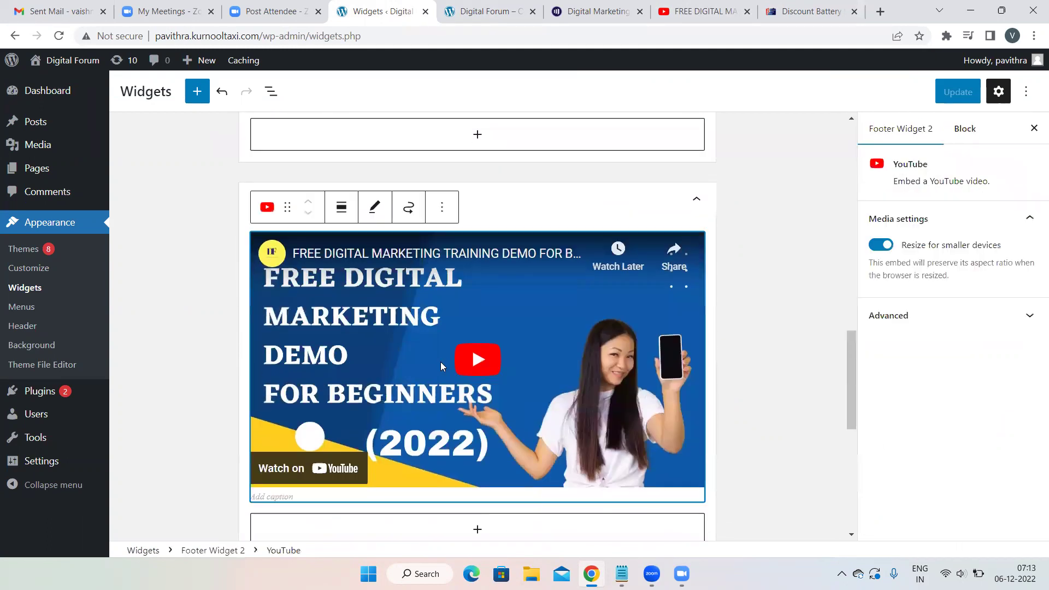
pyautogui.click(440, 207)
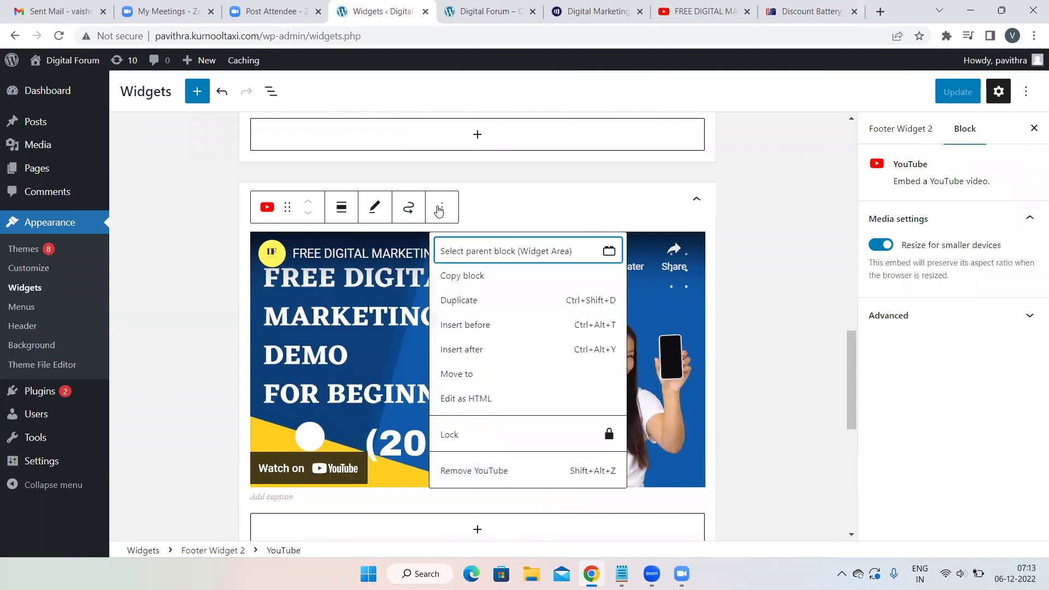
pyautogui.click(449, 469)
# - Remove the Calendar block from Footer Widget 3
pyautogui.scroll(-3, 532, 400)
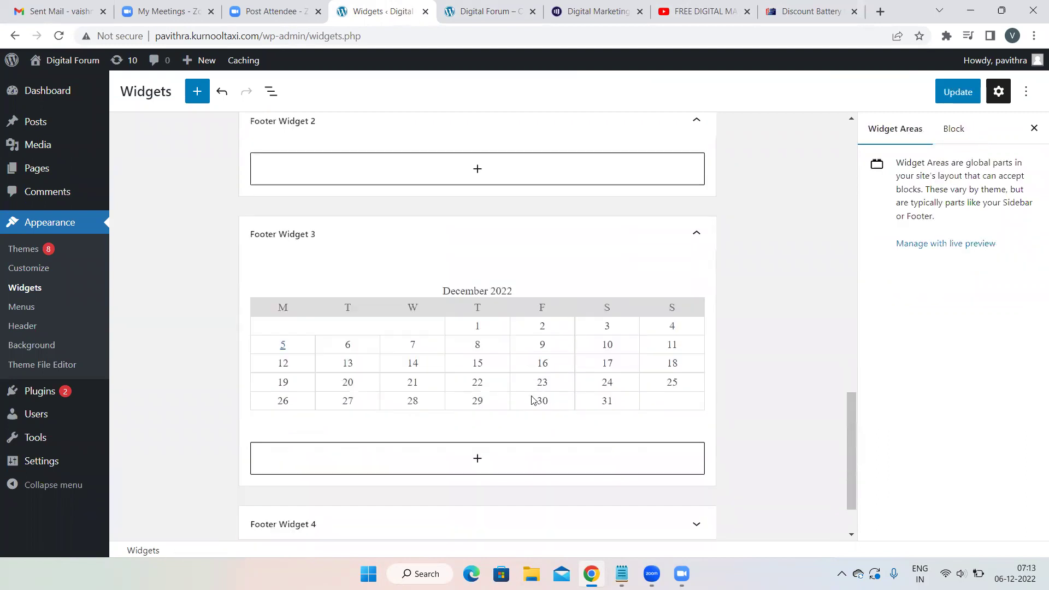
pyautogui.click(449, 302)
pyautogui.click(418, 208)
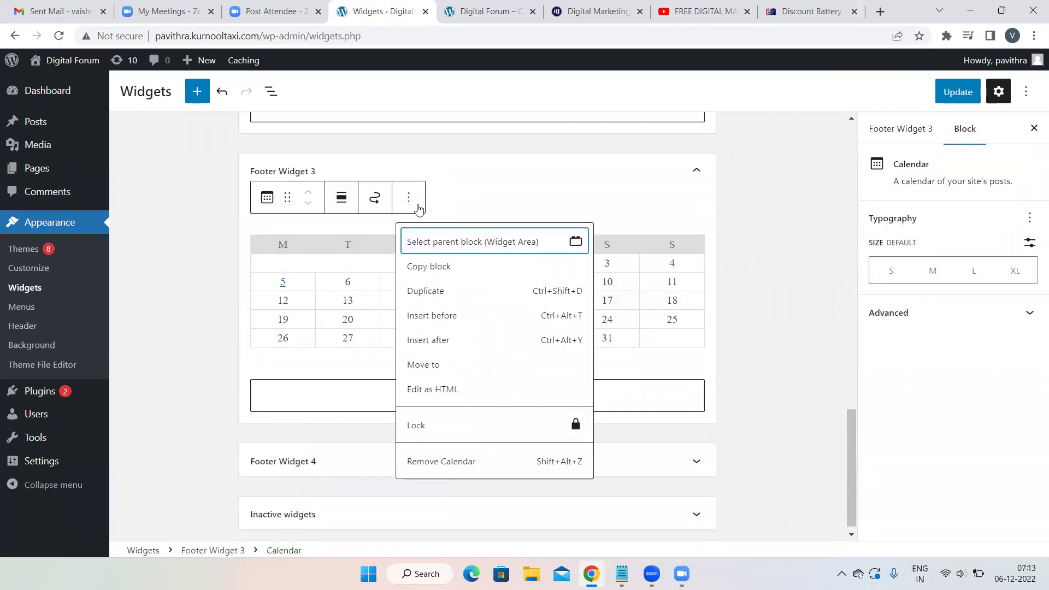
pyautogui.click(437, 462)
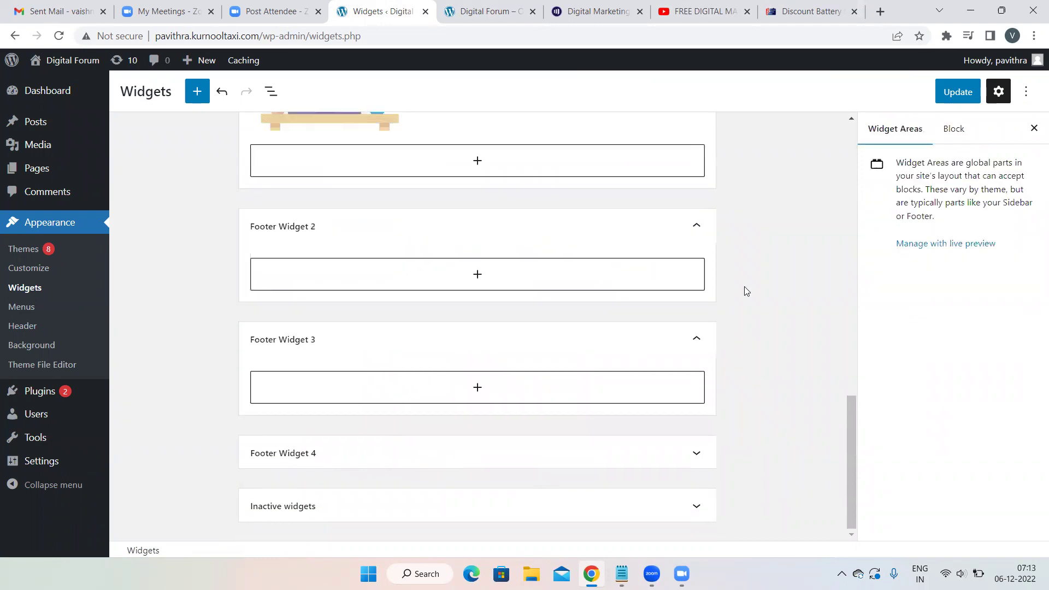
# - Remove the Google Ads image block from Footer Widget 1 and save the widget changes
pyautogui.scroll(5, 744, 290)
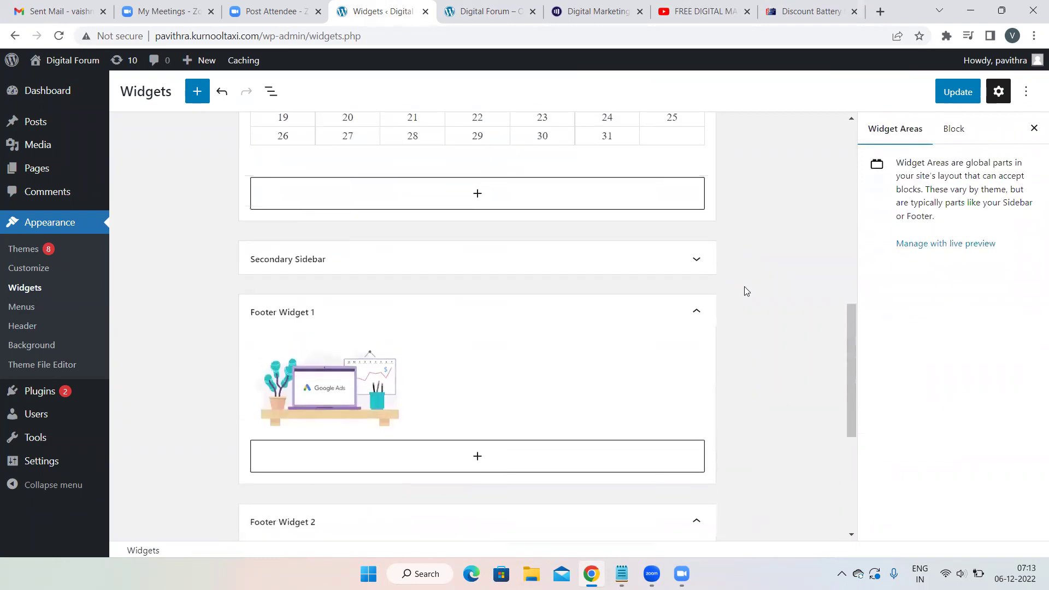
pyautogui.click(348, 361)
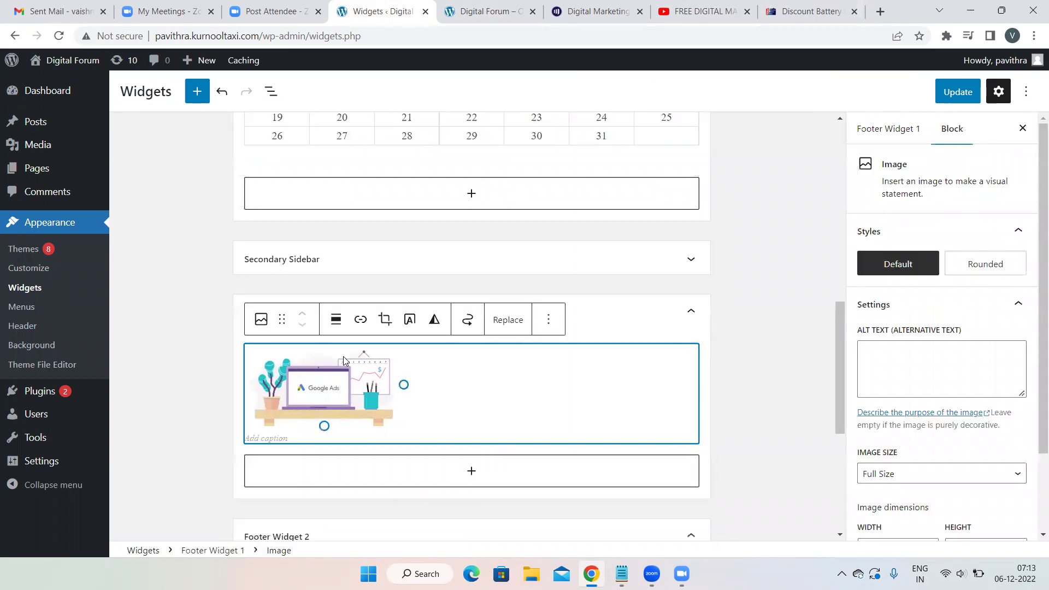
pyautogui.click(539, 327)
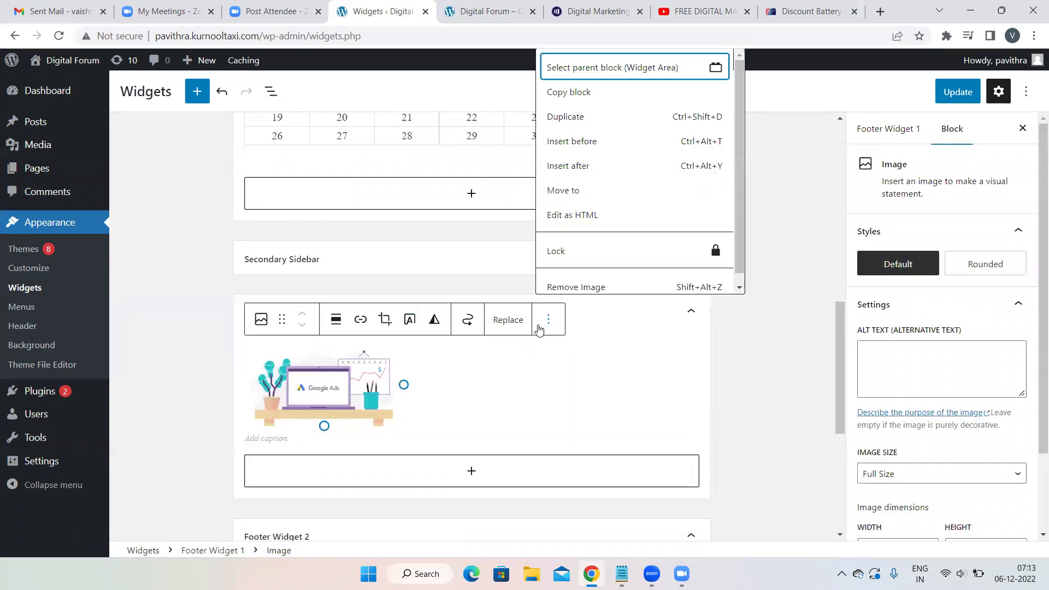
pyautogui.scroll(-1, 623, 264)
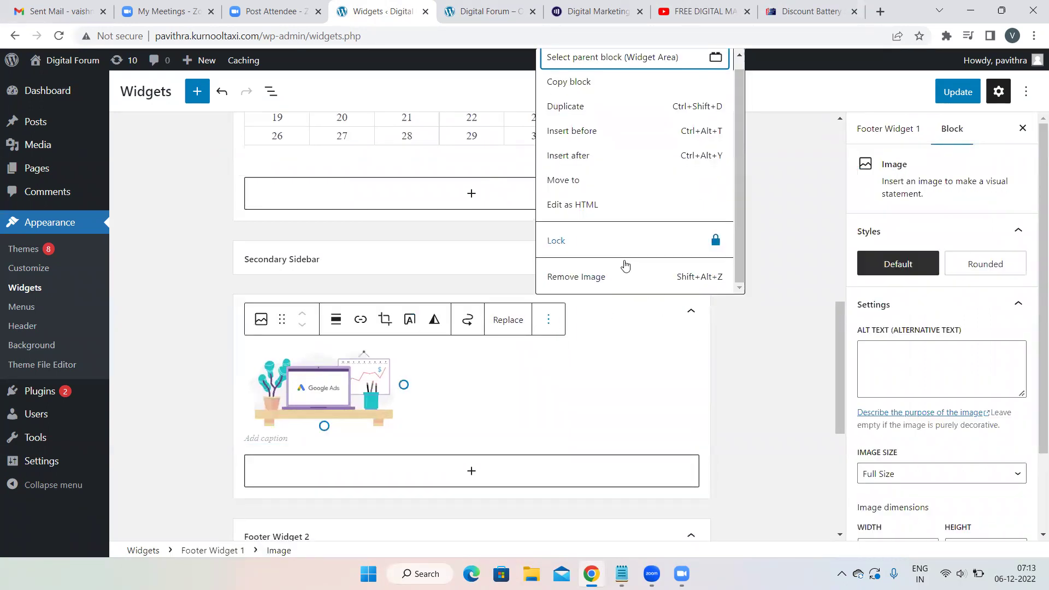
pyautogui.click(579, 278)
pyautogui.scroll(3, 754, 288)
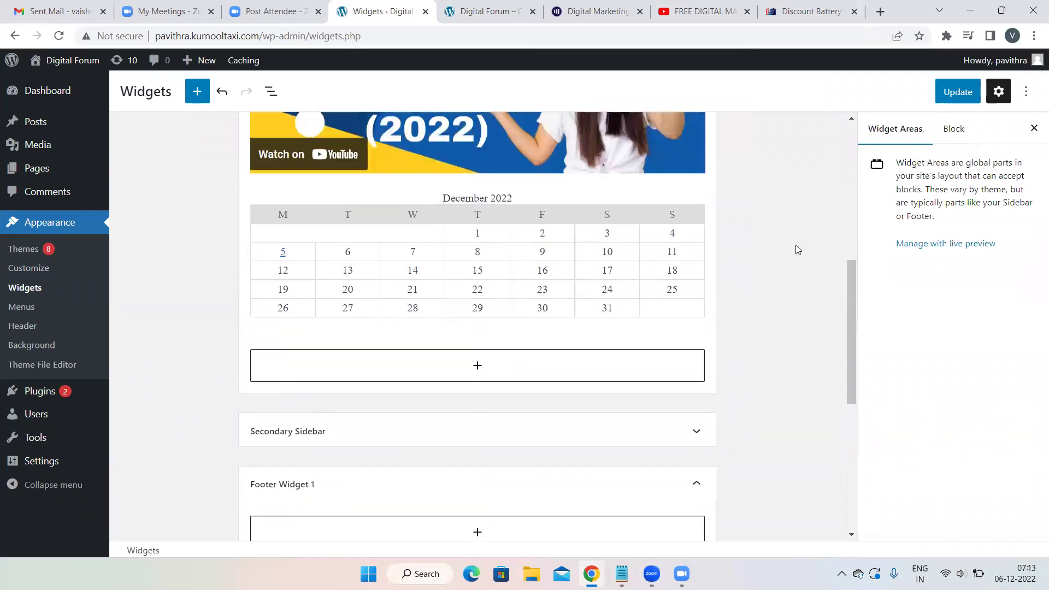
pyautogui.click(956, 90)
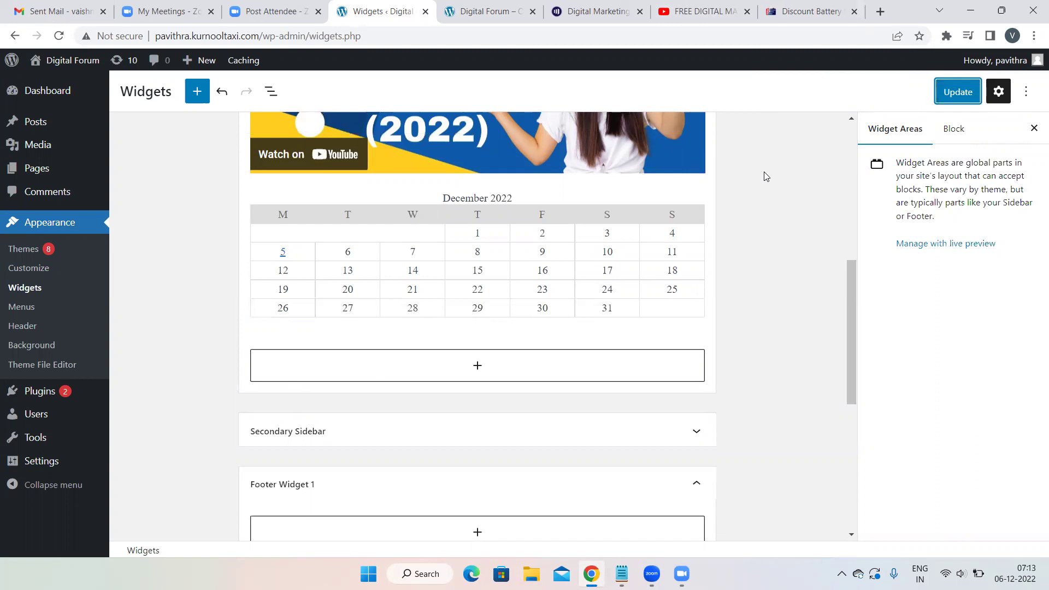
pyautogui.scroll(1, 764, 172)
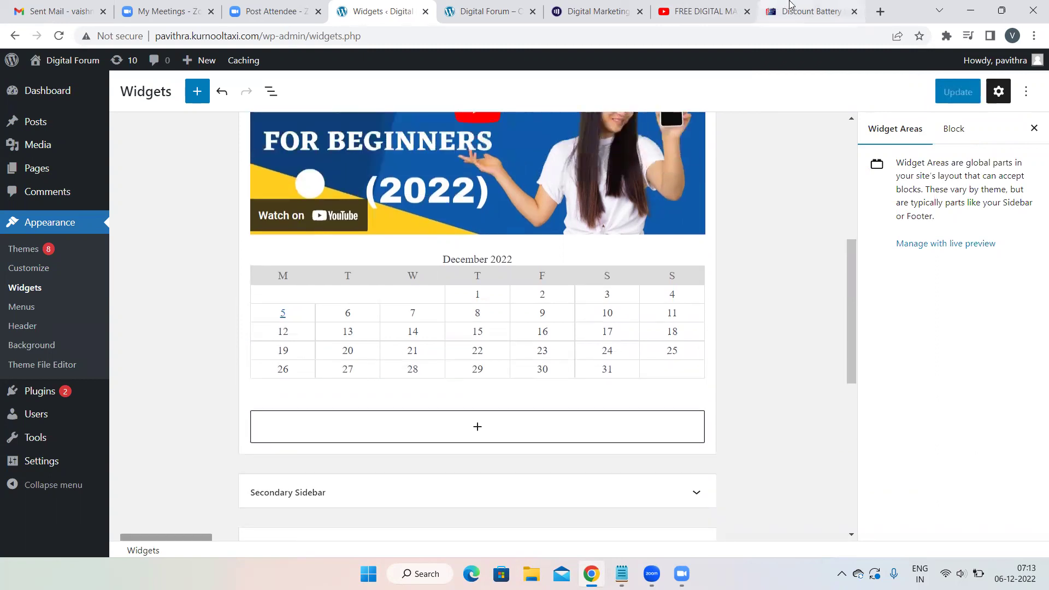
# - Switch to the live Digital Forum site and examine the Home page's header, menu, content and sidebar
pyautogui.click(706, 7)
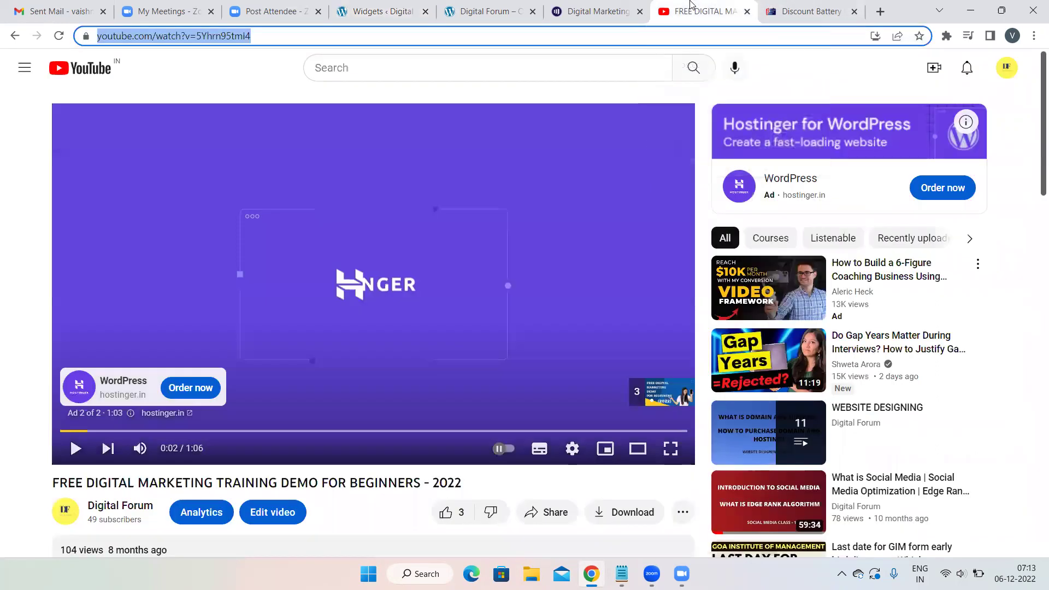
pyautogui.click(574, 7)
pyautogui.click(488, 5)
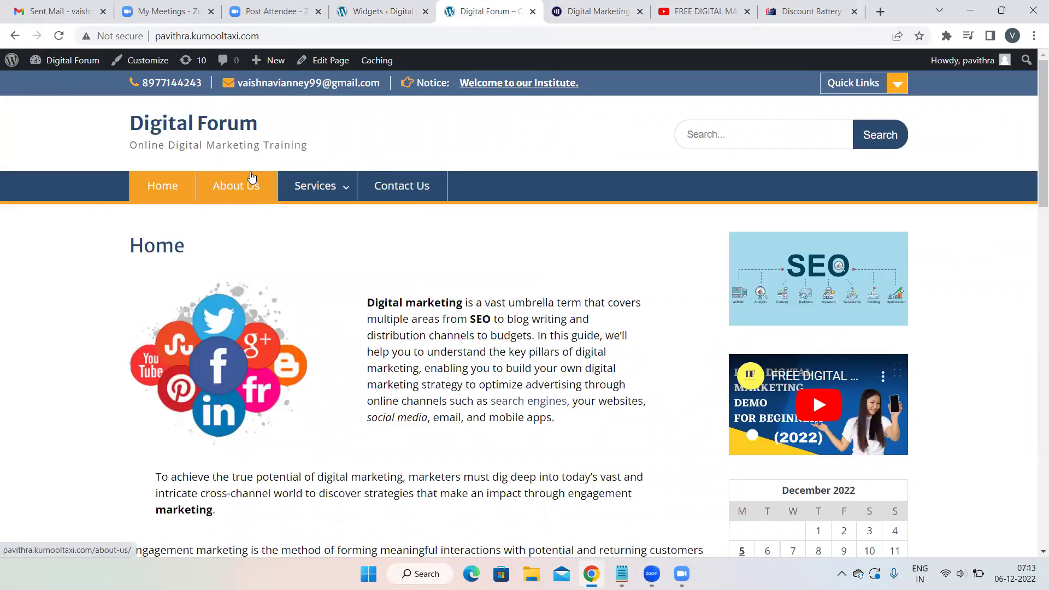
pyautogui.moveTo(339, 201)
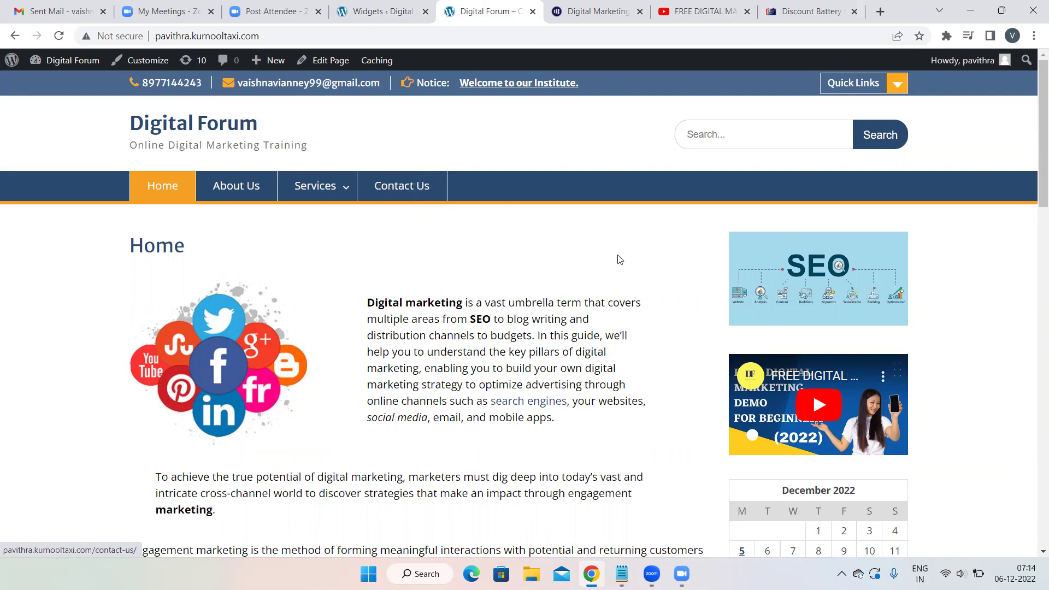
pyautogui.scroll(-3, 593, 271)
pyautogui.scroll(-4, 594, 274)
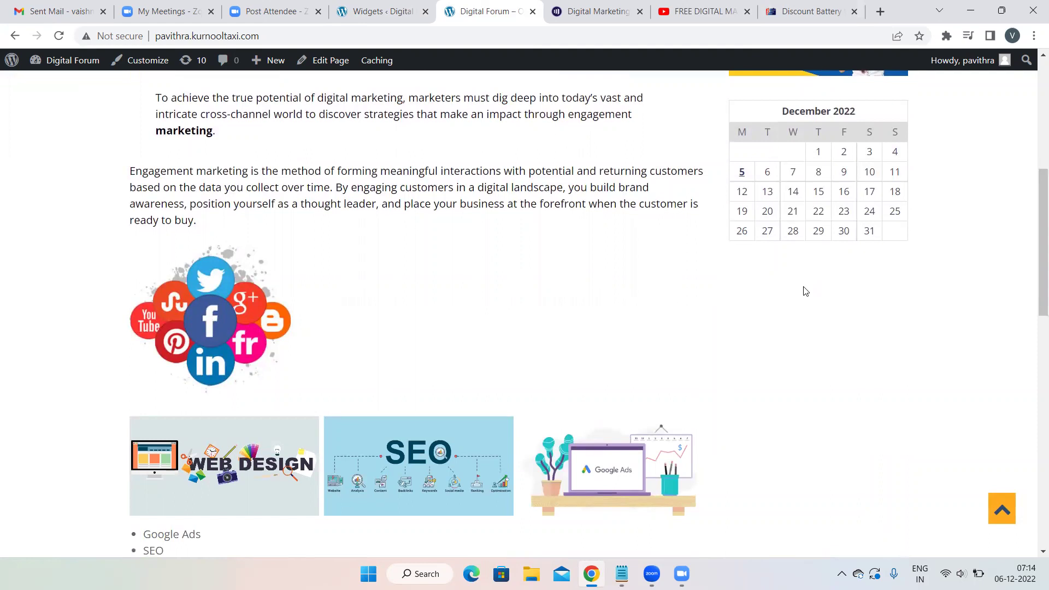
# - Switch to the Discount Battery Store site and examine its layout from the footer's contact form up to the header
pyautogui.click(830, 9)
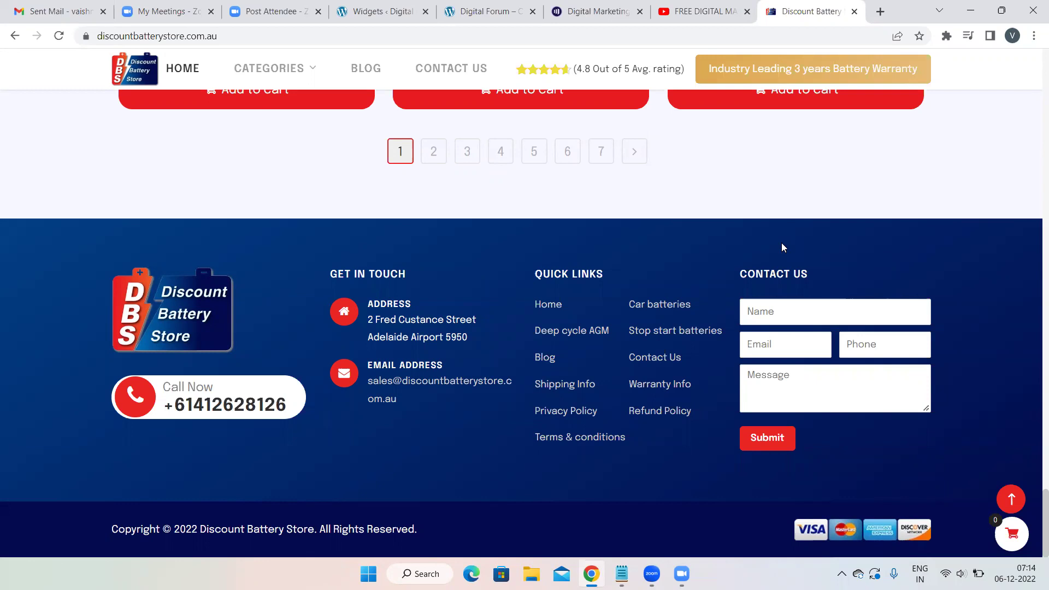
pyautogui.click(788, 323)
pyautogui.click(956, 270)
pyautogui.scroll(12, 866, 263)
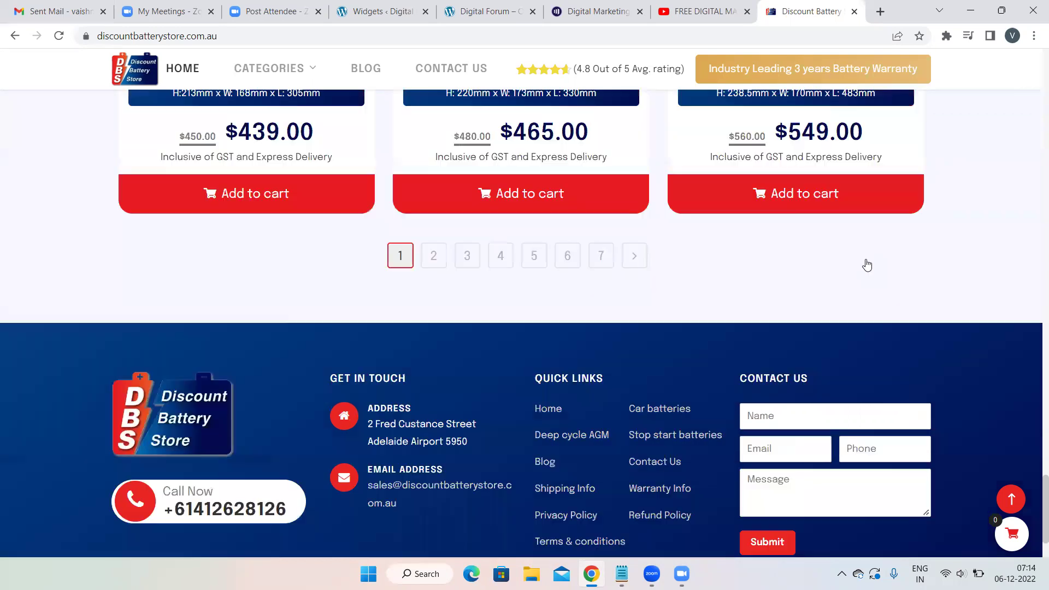
pyautogui.scroll(19, 866, 264)
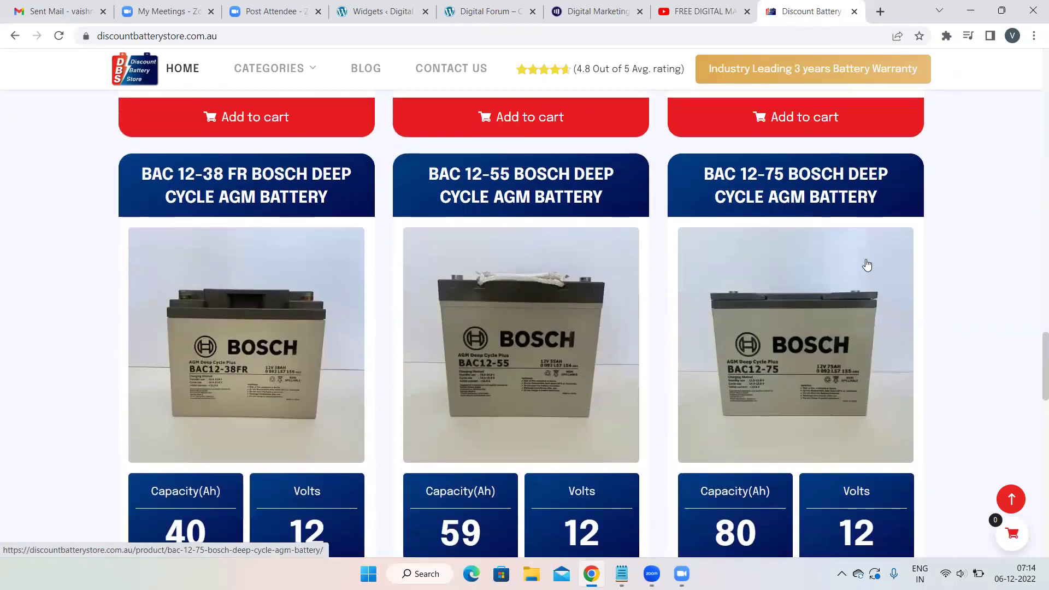
pyautogui.scroll(20, 866, 264)
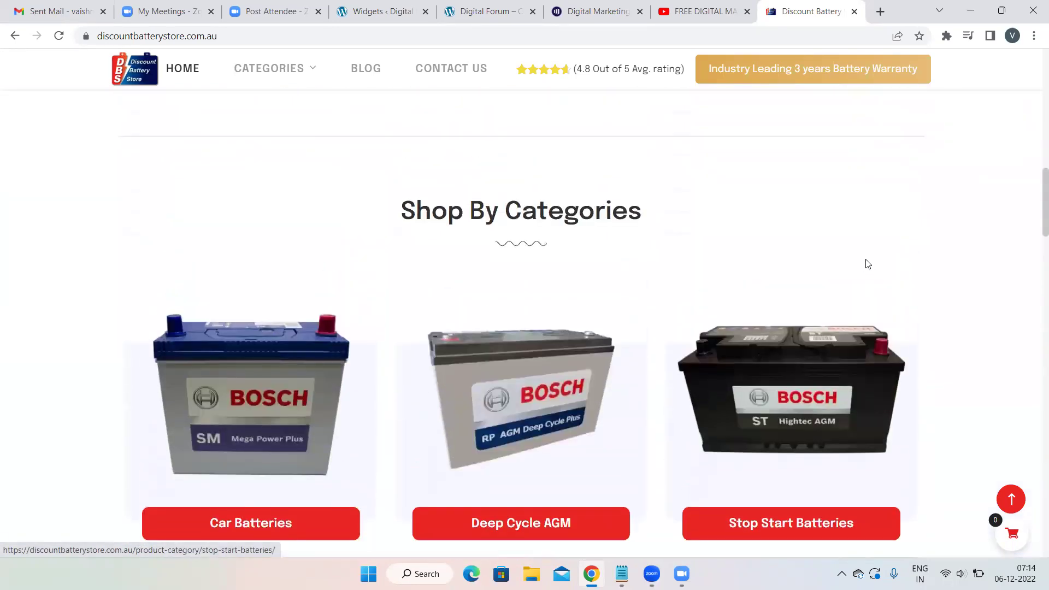
pyautogui.scroll(5, 866, 260)
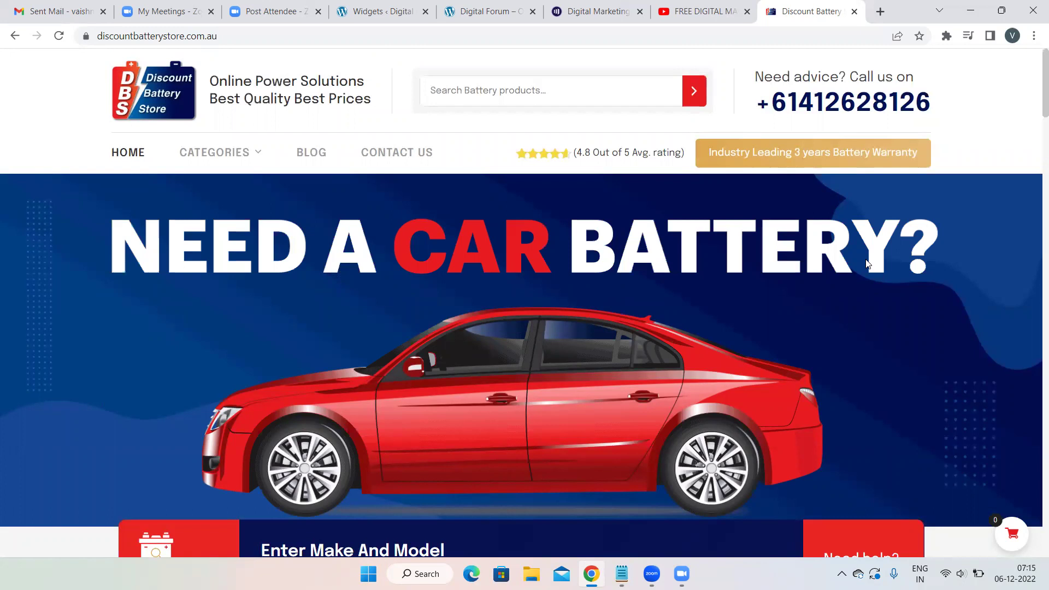
# - Return to the WordPress admin, open the list of all pages and review the site's pages
pyautogui.click(385, 10)
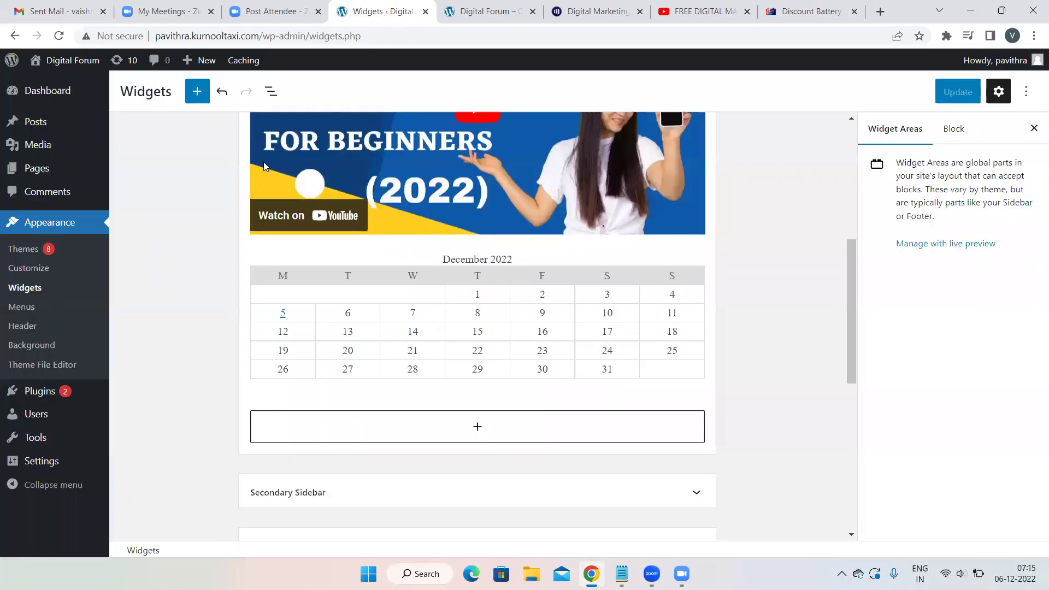
pyautogui.scroll(3, 206, 166)
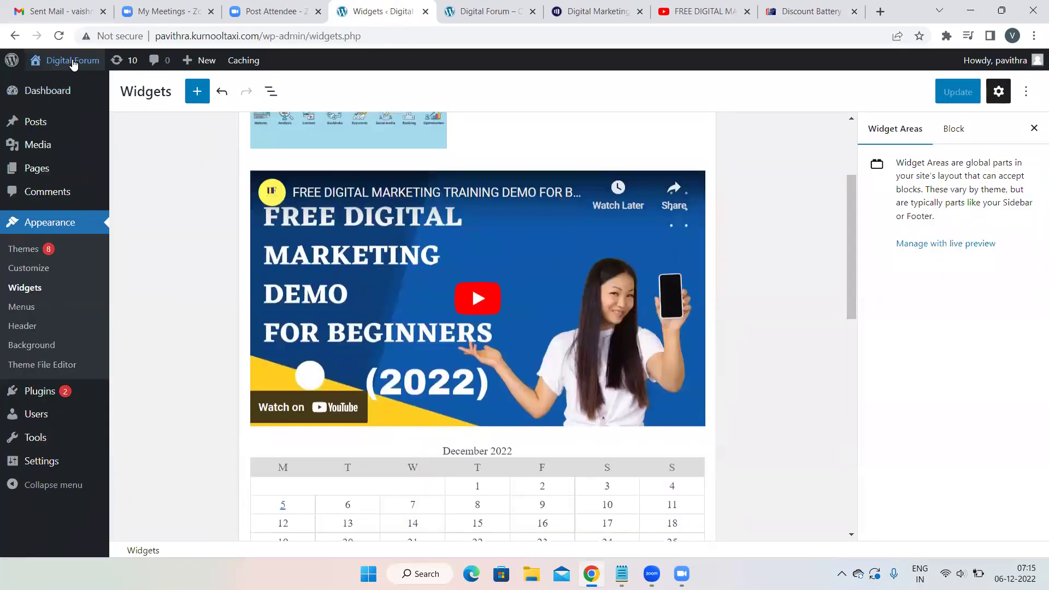
pyautogui.moveTo(72, 62)
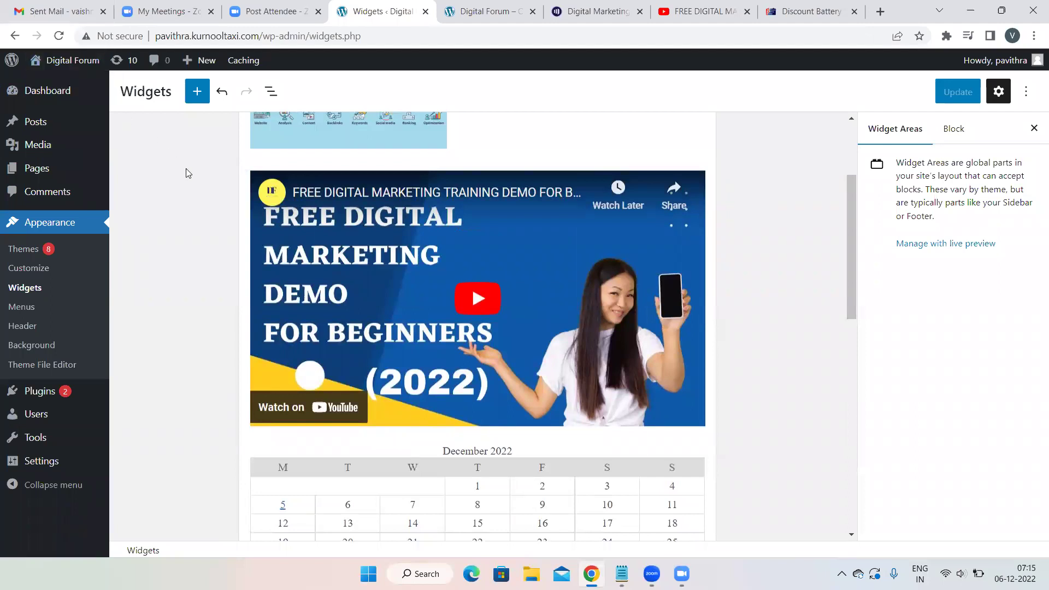
pyautogui.scroll(3, 186, 171)
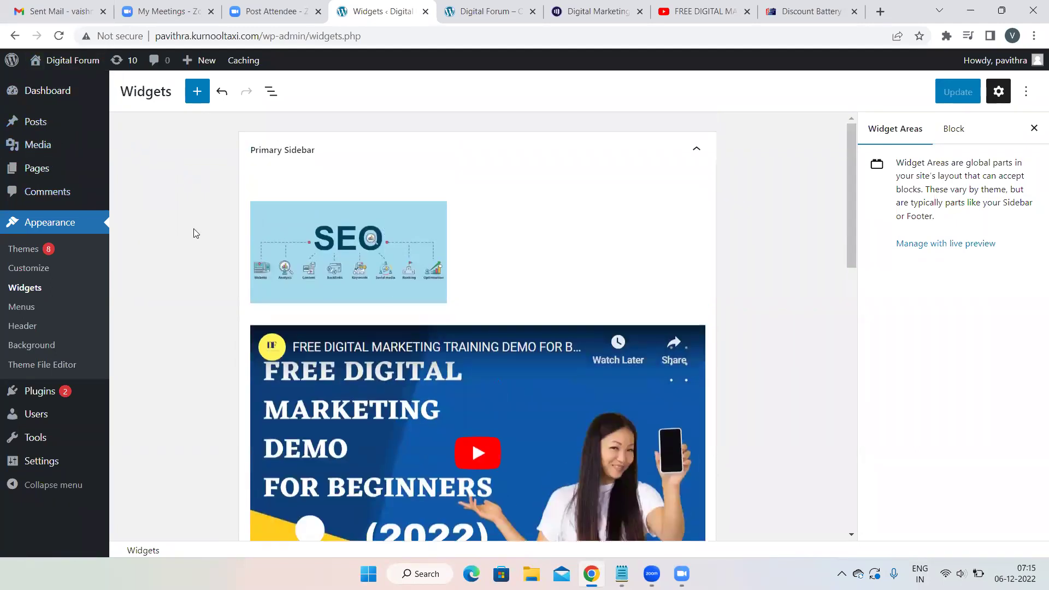
pyautogui.moveTo(42, 175)
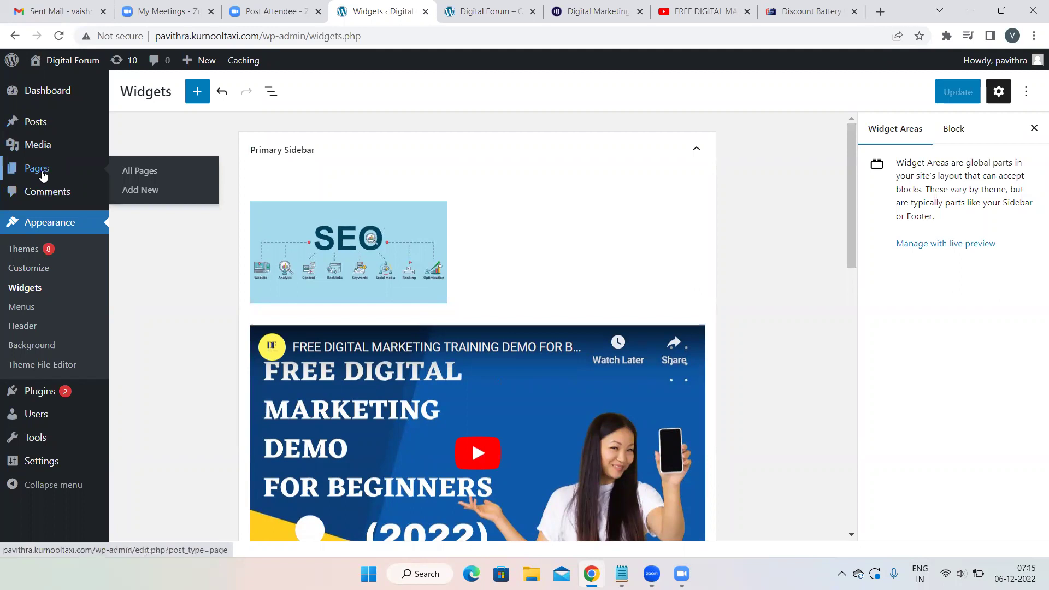
pyautogui.click(42, 175)
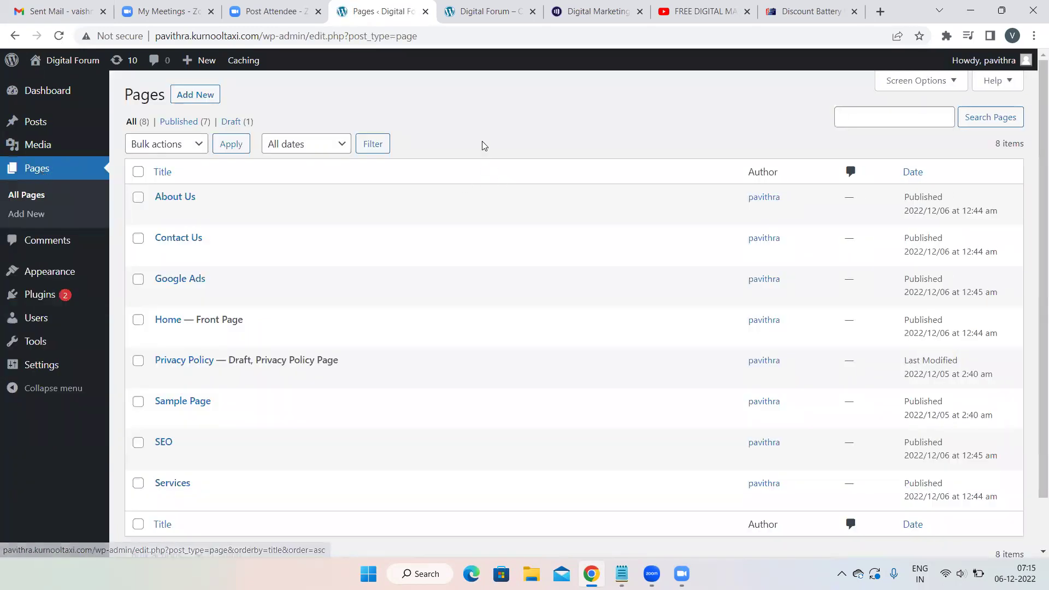
pyautogui.scroll(-1, 482, 145)
pyautogui.moveTo(482, 145)
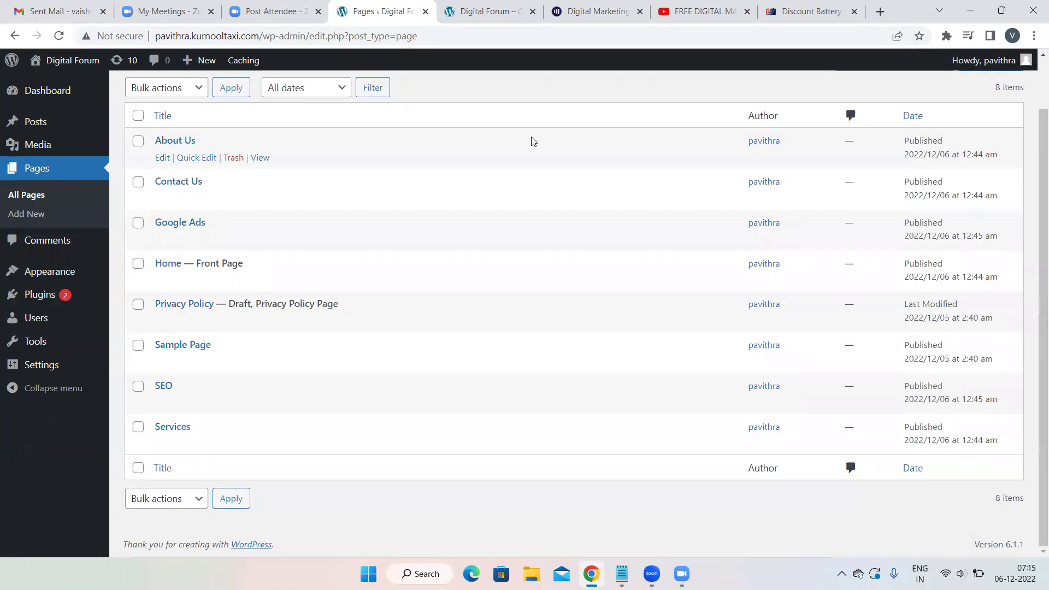
pyautogui.scroll(1, 531, 140)
pyautogui.scroll(-1, 531, 140)
pyautogui.scroll(2, 526, 227)
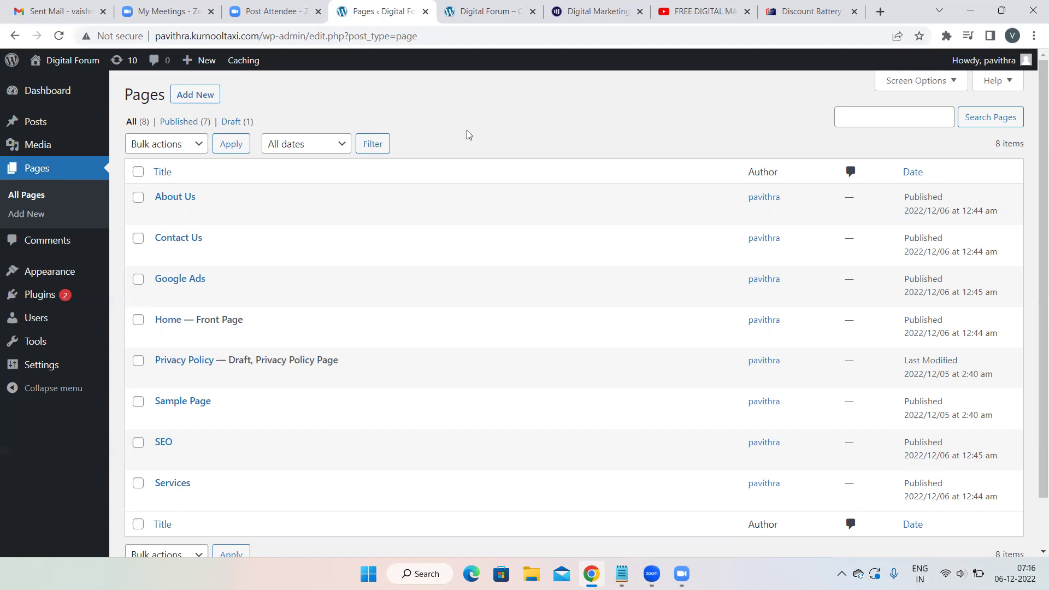
# - Search Google in a new tab for "digital marketing training in hyderabad", view results page 7 and return to the WordPress Pages list
pyautogui.click(879, 11)
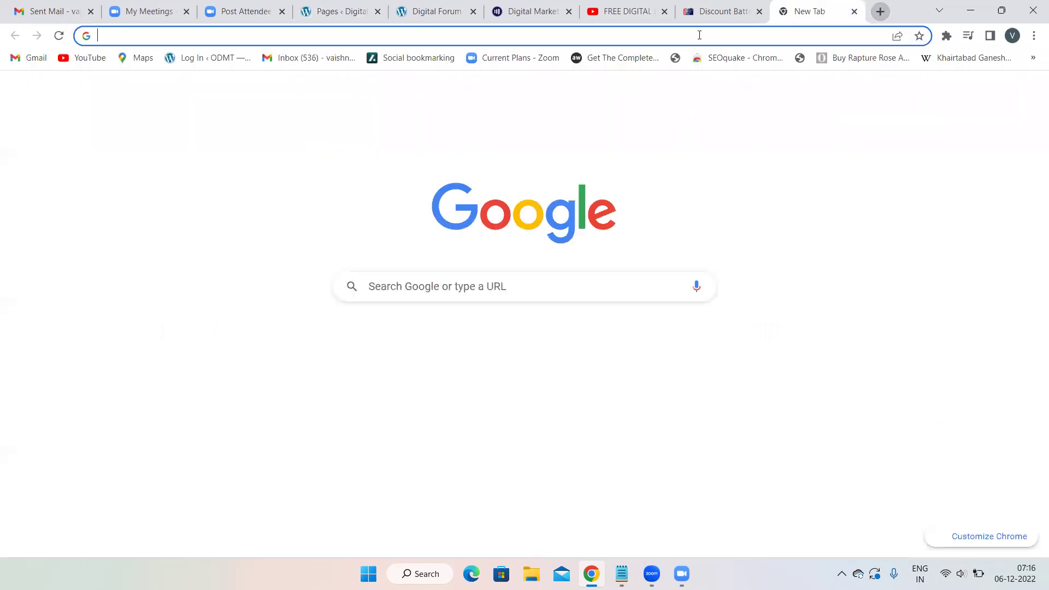
pyautogui.click(680, 37)
pyautogui.click(359, 66)
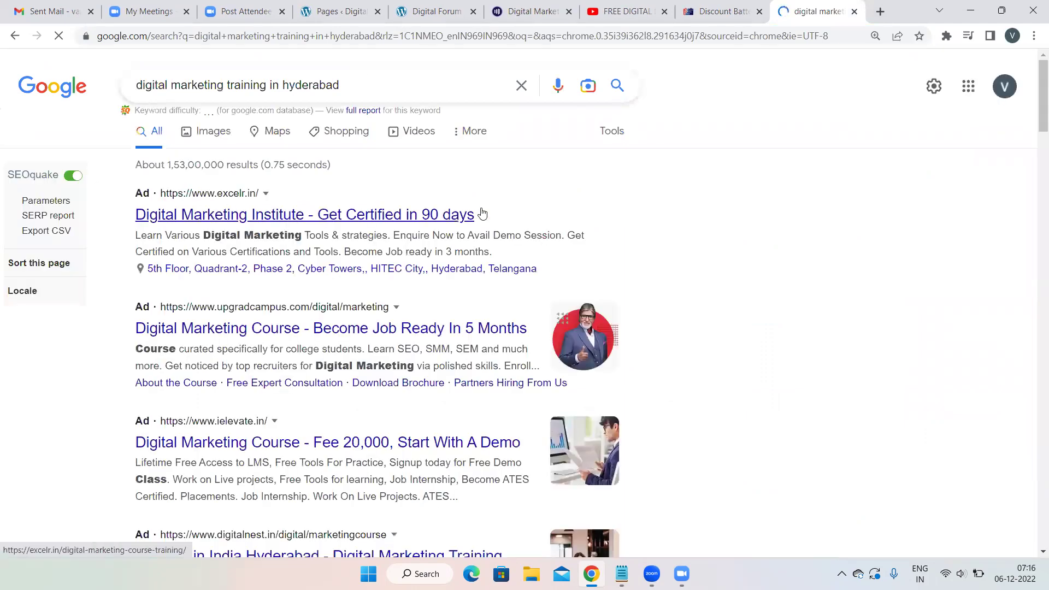
pyautogui.scroll(-15, 275, 173)
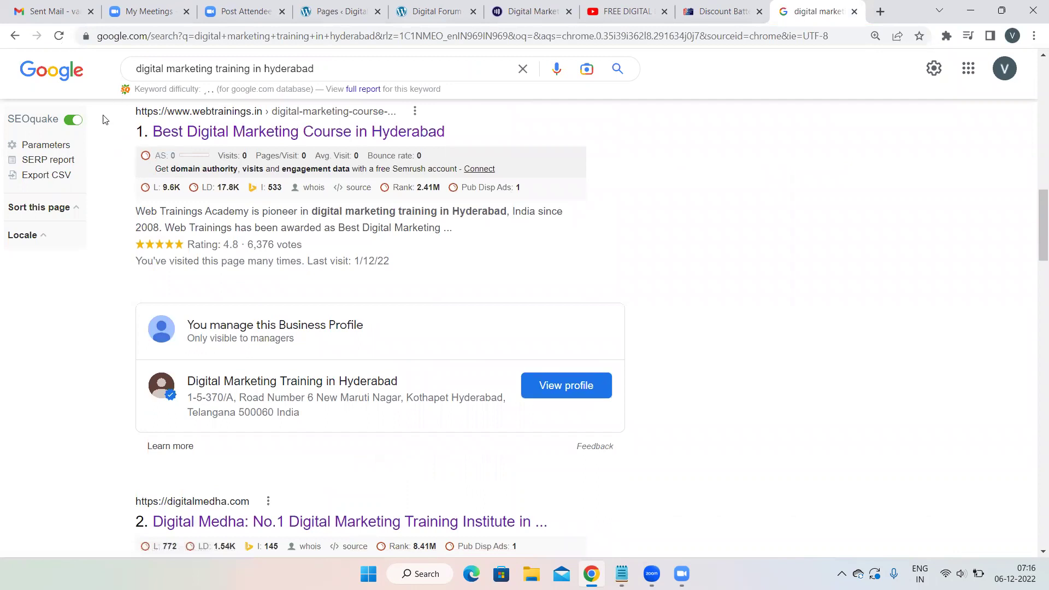
pyautogui.scroll(-20, 674, 255)
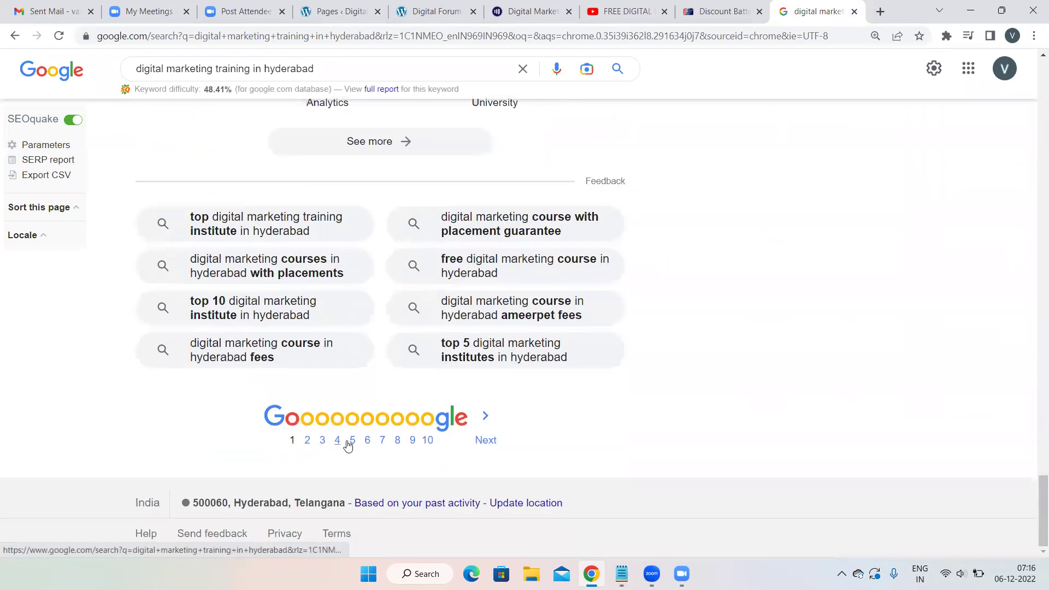
pyautogui.click(383, 446)
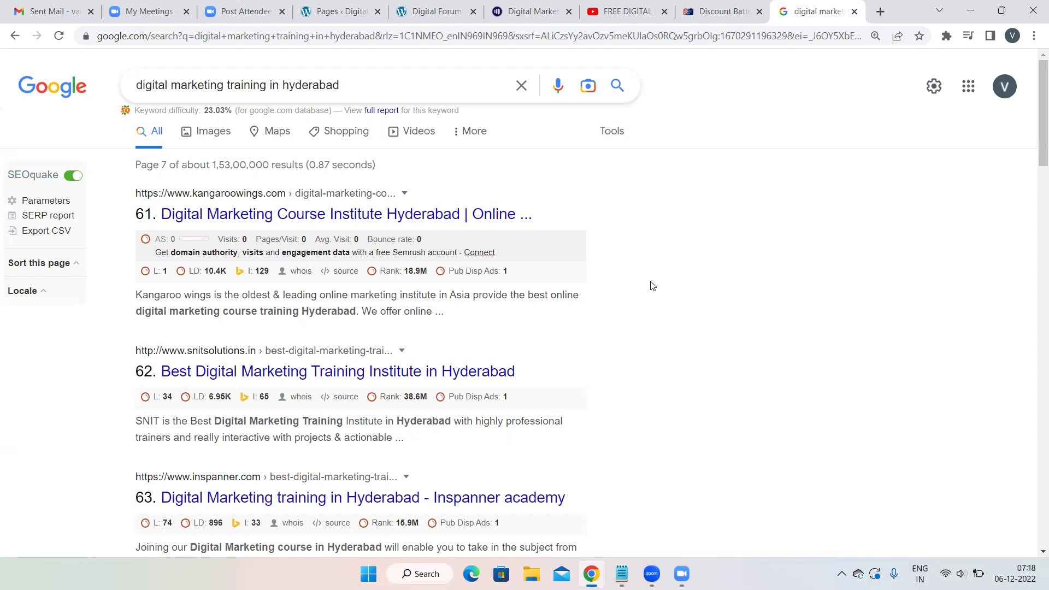
pyautogui.click(344, 11)
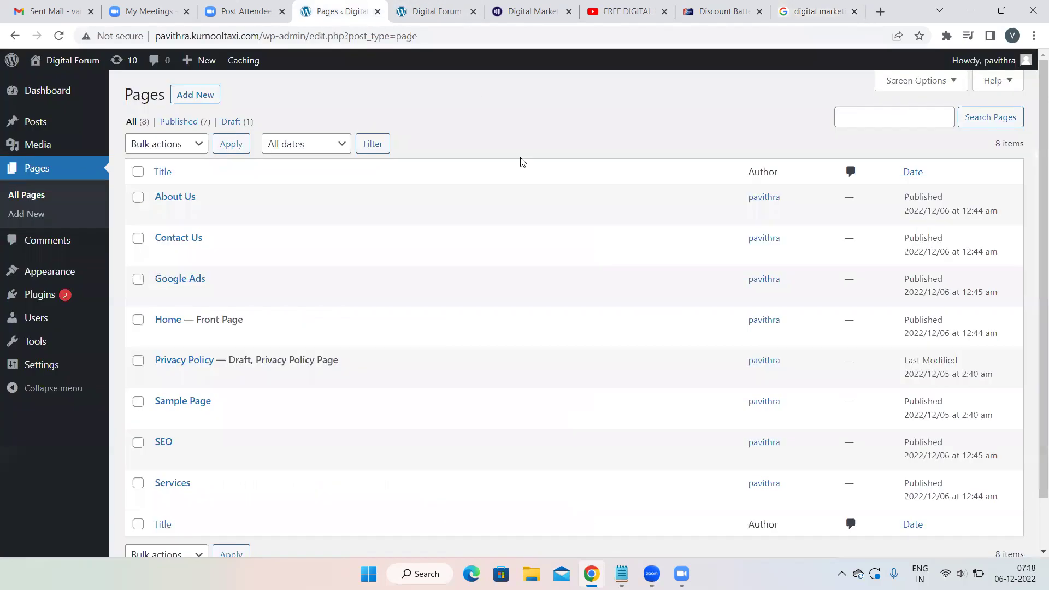